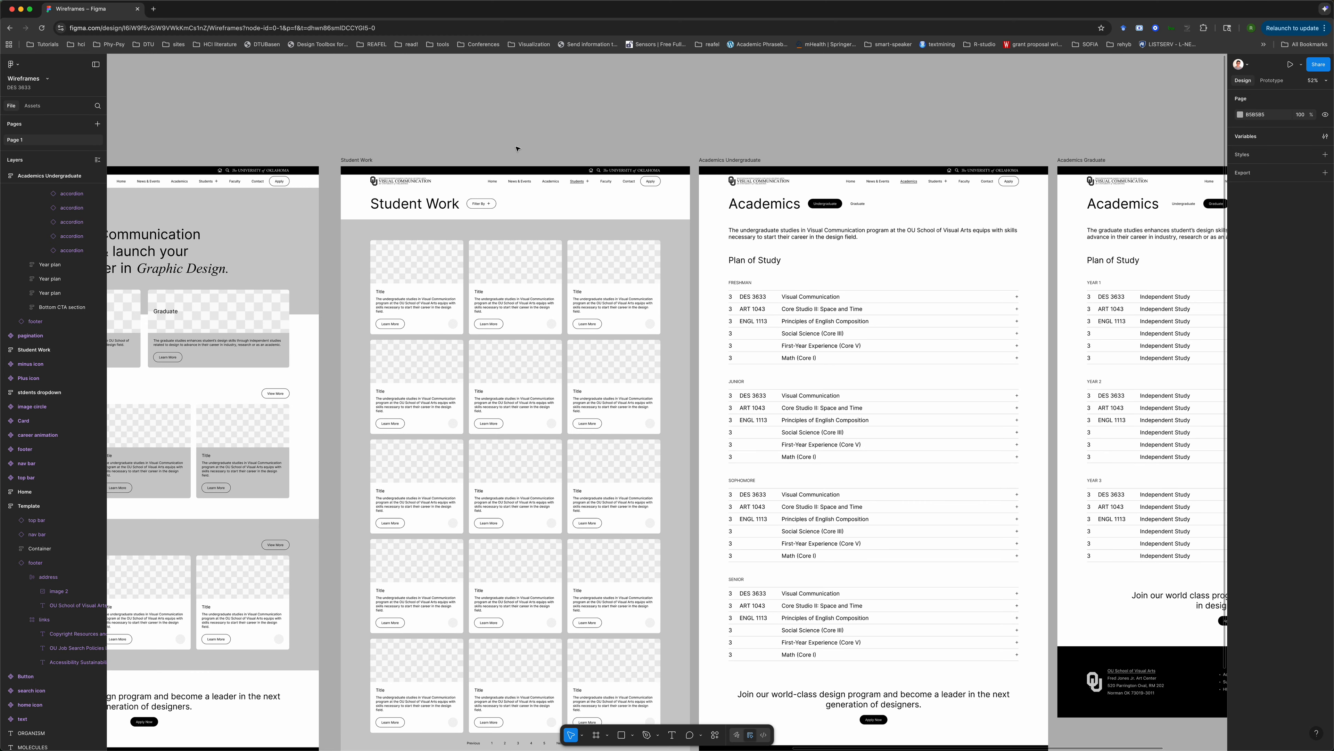
- Look over the Student Work page and the neighbouring Home and Academics wireframes
{"action": "scroll", "coordinate": [436, 277], "scroll_direction": "up", "scroll_amount": 5}
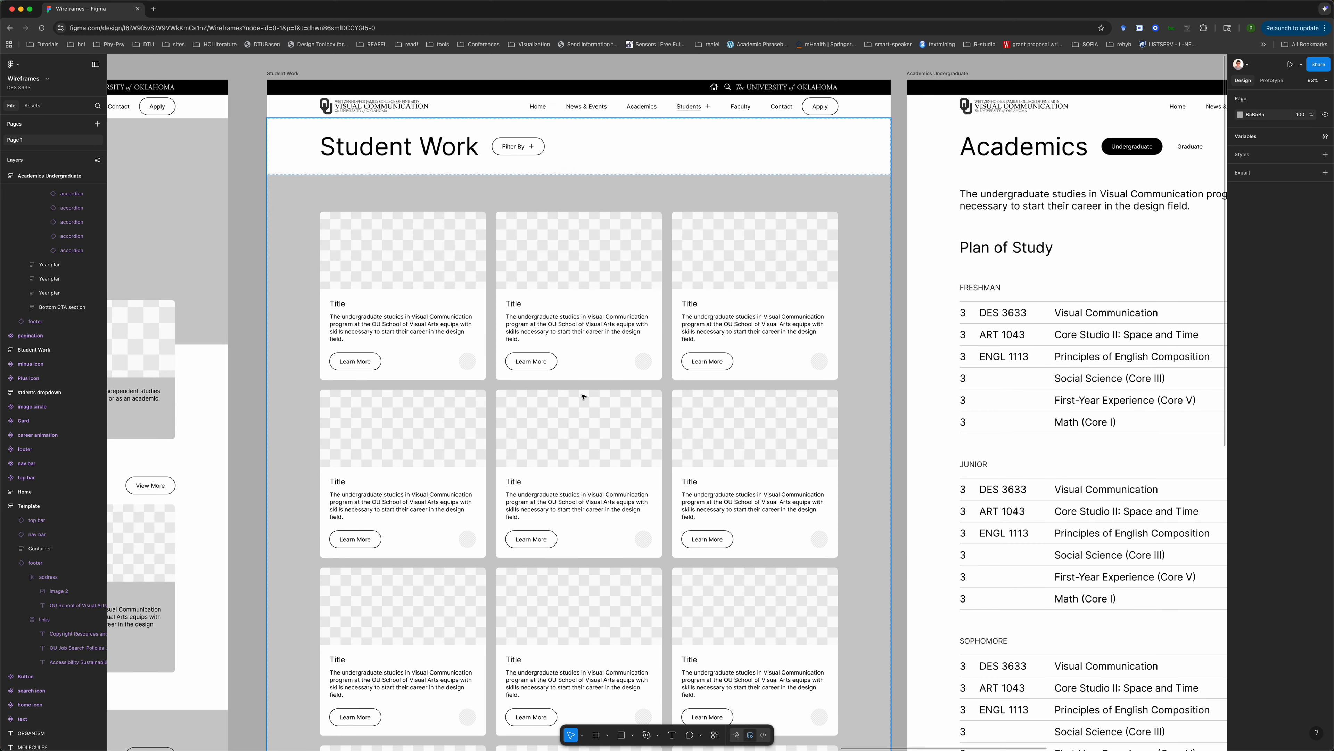
{"action": "scroll", "coordinate": [583, 397], "scroll_direction": "down", "scroll_amount": 4}
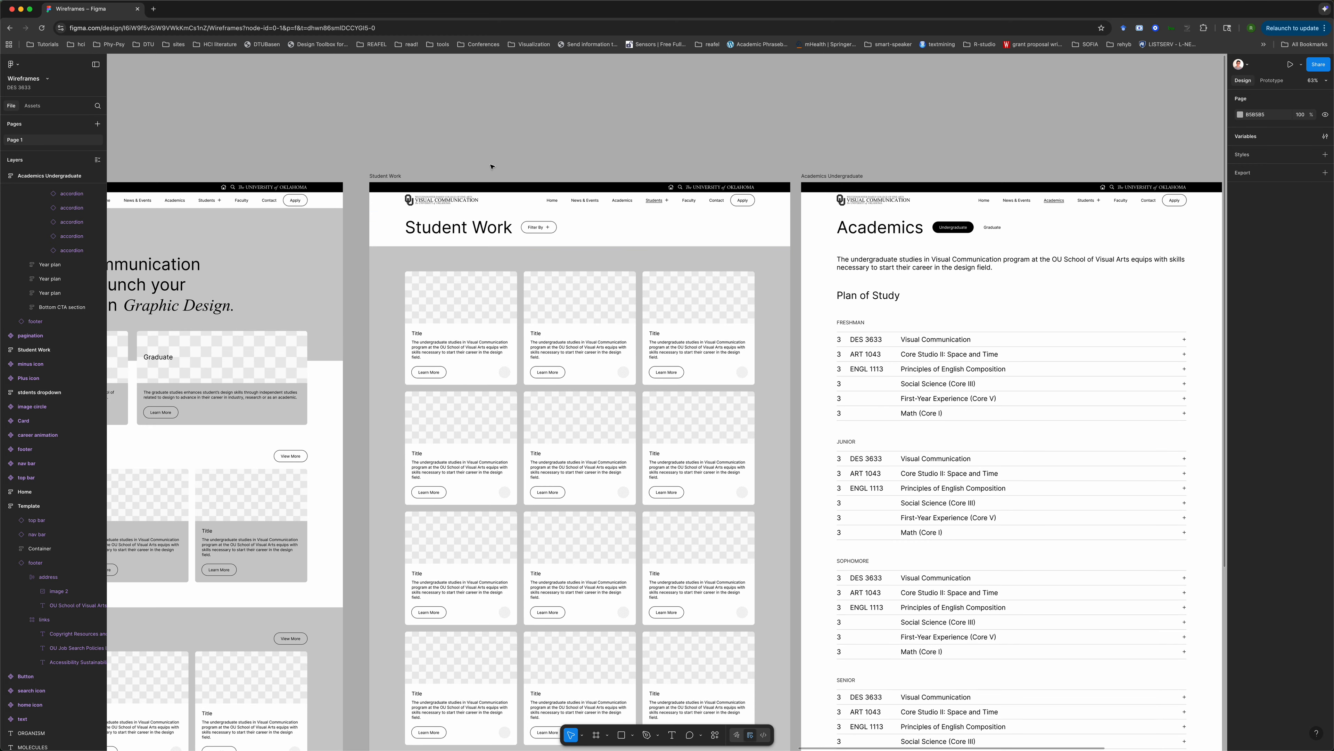
{"action": "scroll", "coordinate": [495, 162], "scroll_direction": "down", "scroll_amount": 3}
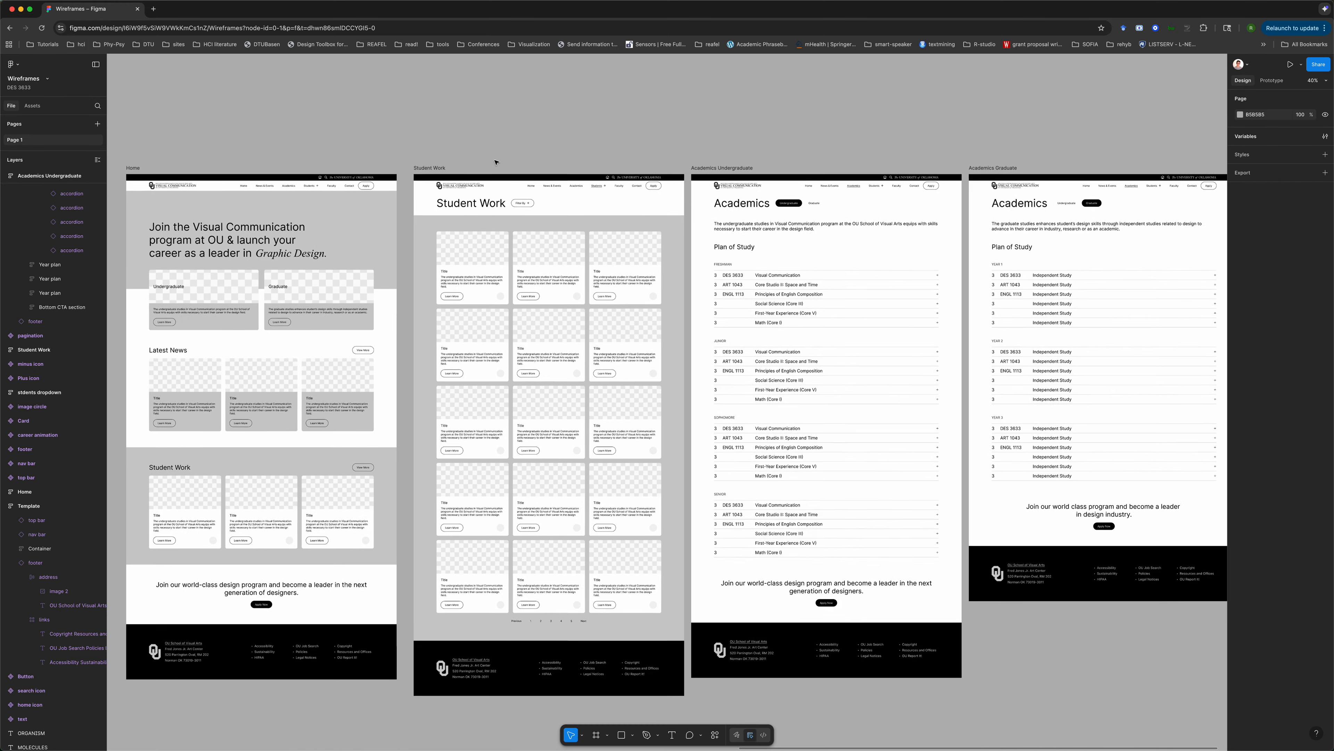
{"action": "scroll", "coordinate": [496, 162], "scroll_direction": "down", "scroll_amount": 2}
{"action": "scroll", "coordinate": [496, 162], "scroll_direction": "up", "scroll_amount": 3}
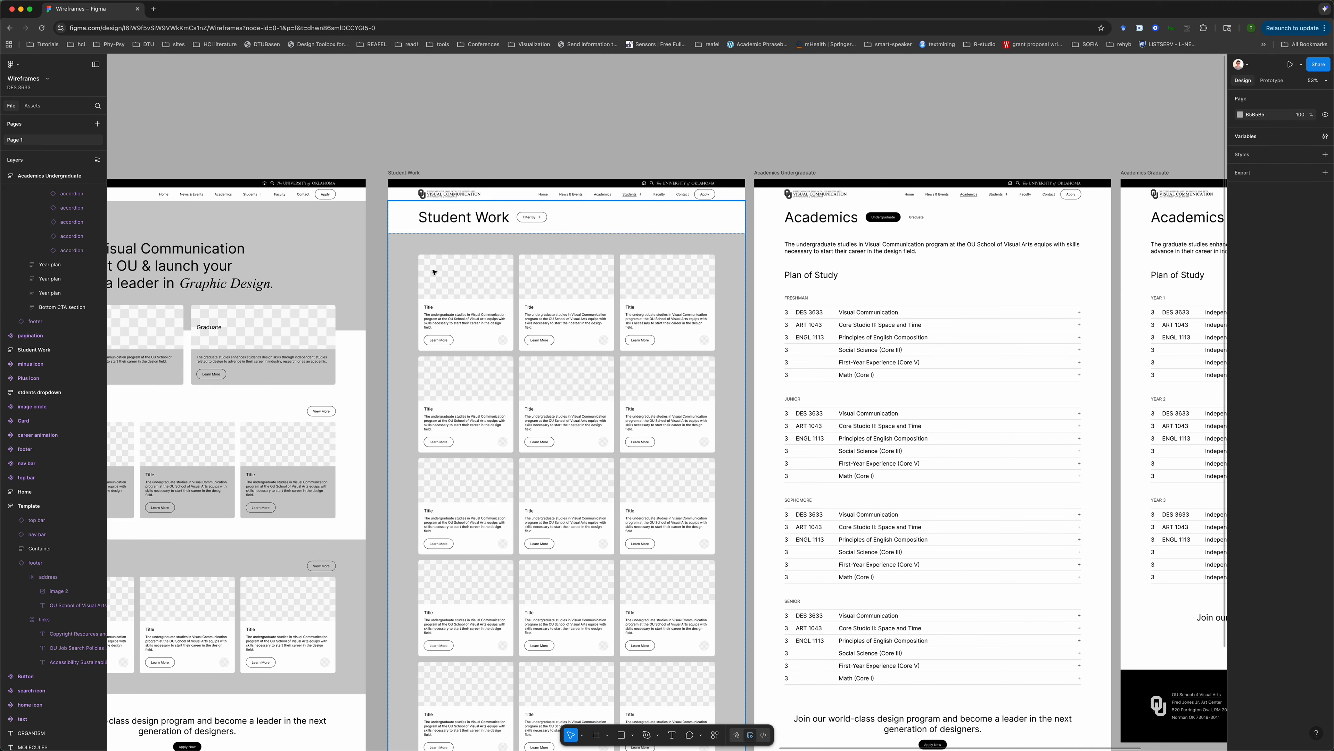
{"action": "scroll", "coordinate": [483, 338], "scroll_direction": "up", "scroll_amount": 5}
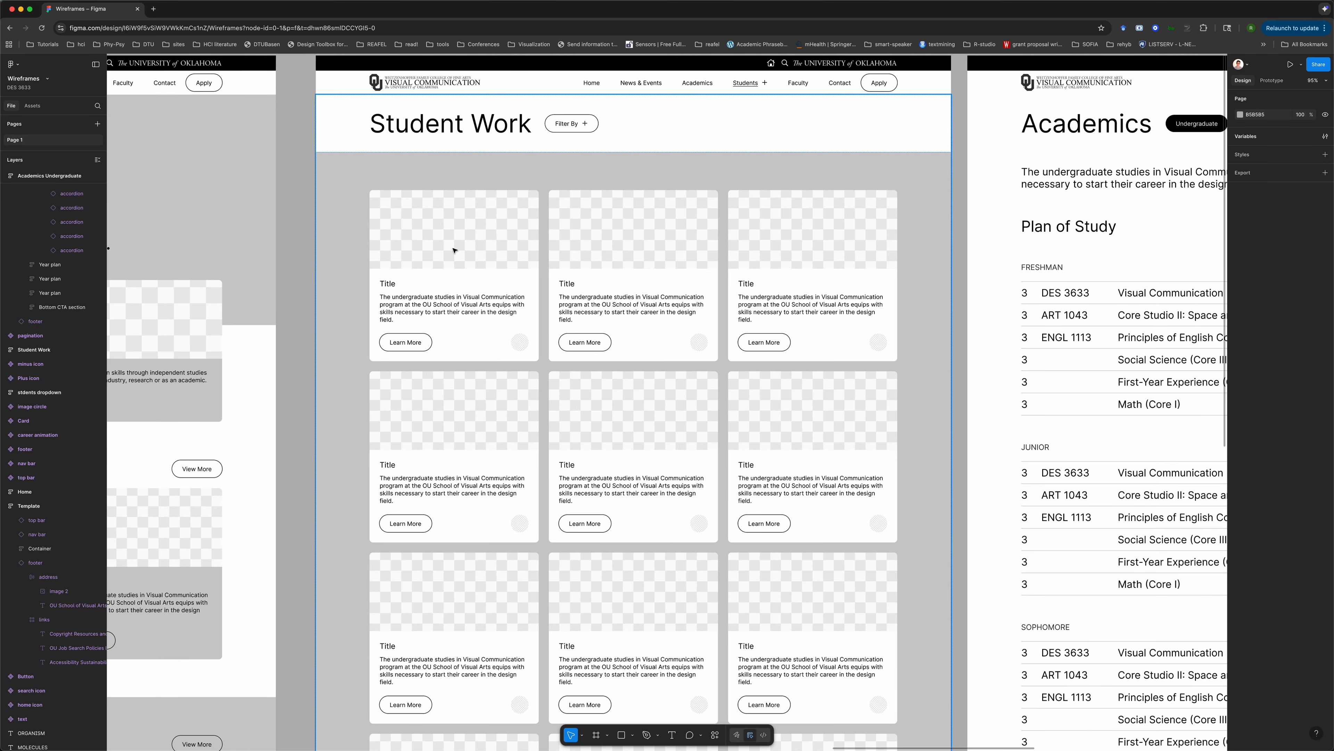
{"action": "scroll", "coordinate": [454, 250], "scroll_direction": "down", "scroll_amount": 3}
{"action": "scroll", "coordinate": [455, 250], "scroll_direction": "down", "scroll_amount": 1}
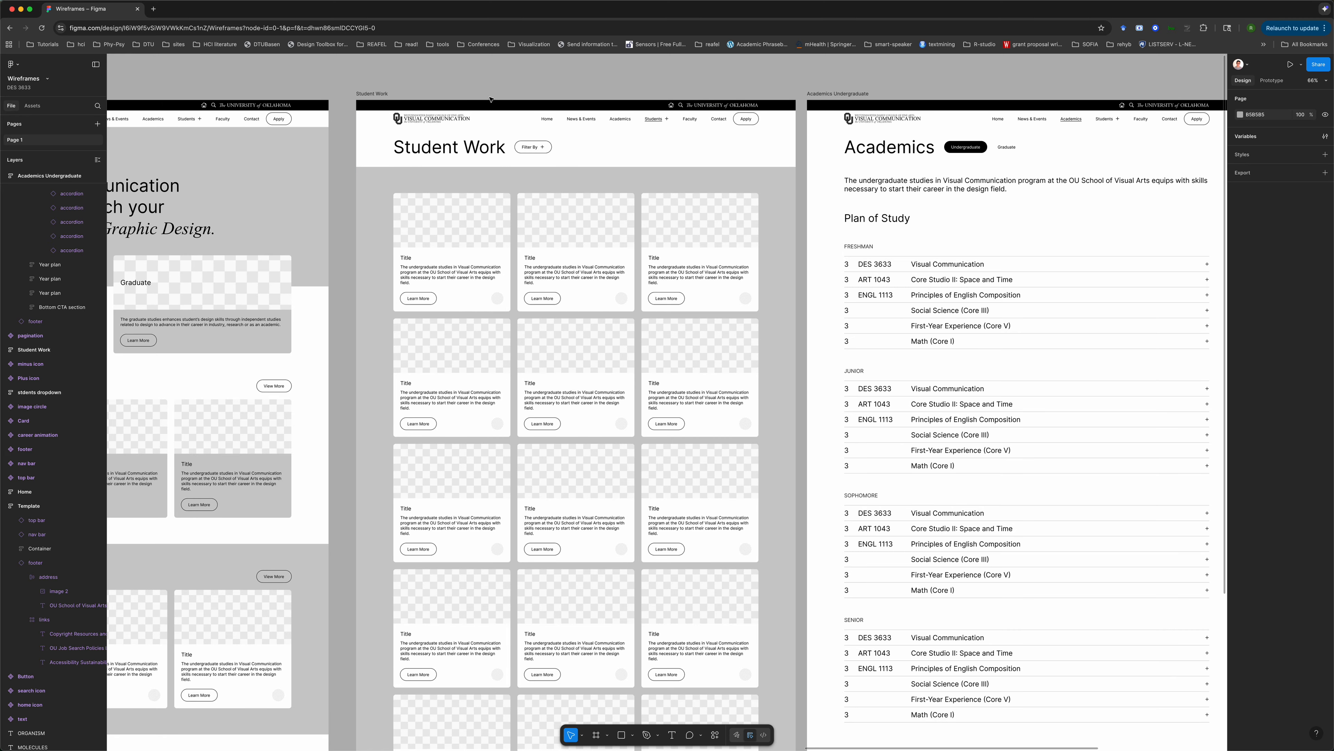
- Inspect the first card in the Student Work grid as a component instance within the page's layers
{"action": "double_click", "coordinate": [467, 255]}
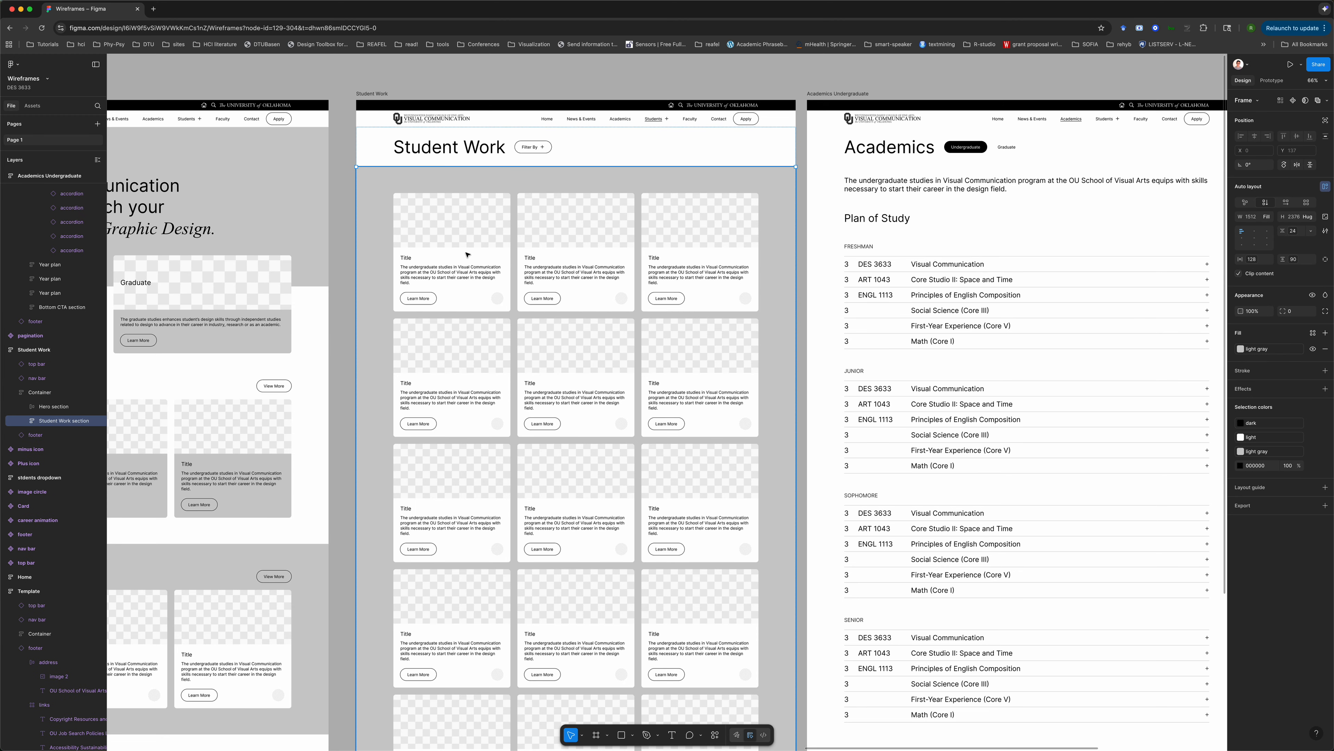
{"action": "double_click", "coordinate": [467, 254]}
{"action": "double_click", "coordinate": [467, 255]}
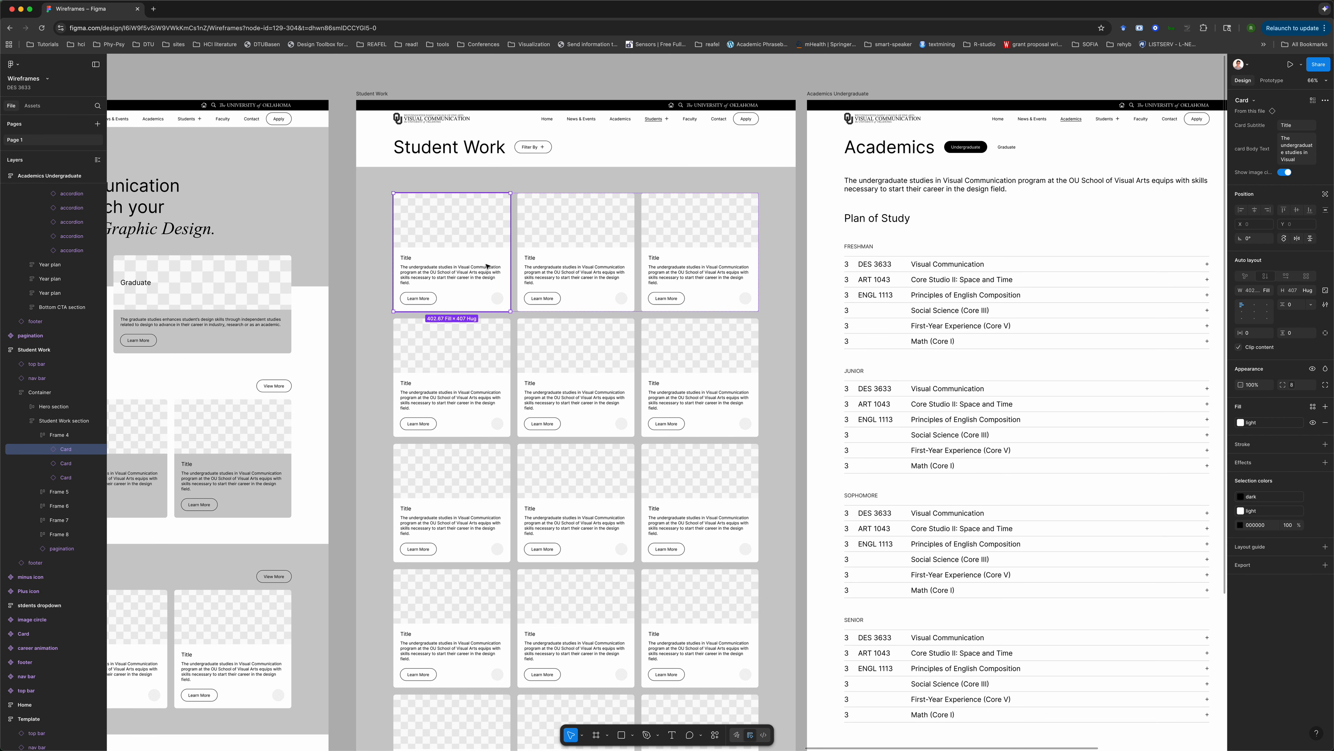
{"action": "scroll", "coordinate": [488, 266], "scroll_direction": "down", "scroll_amount": 3}
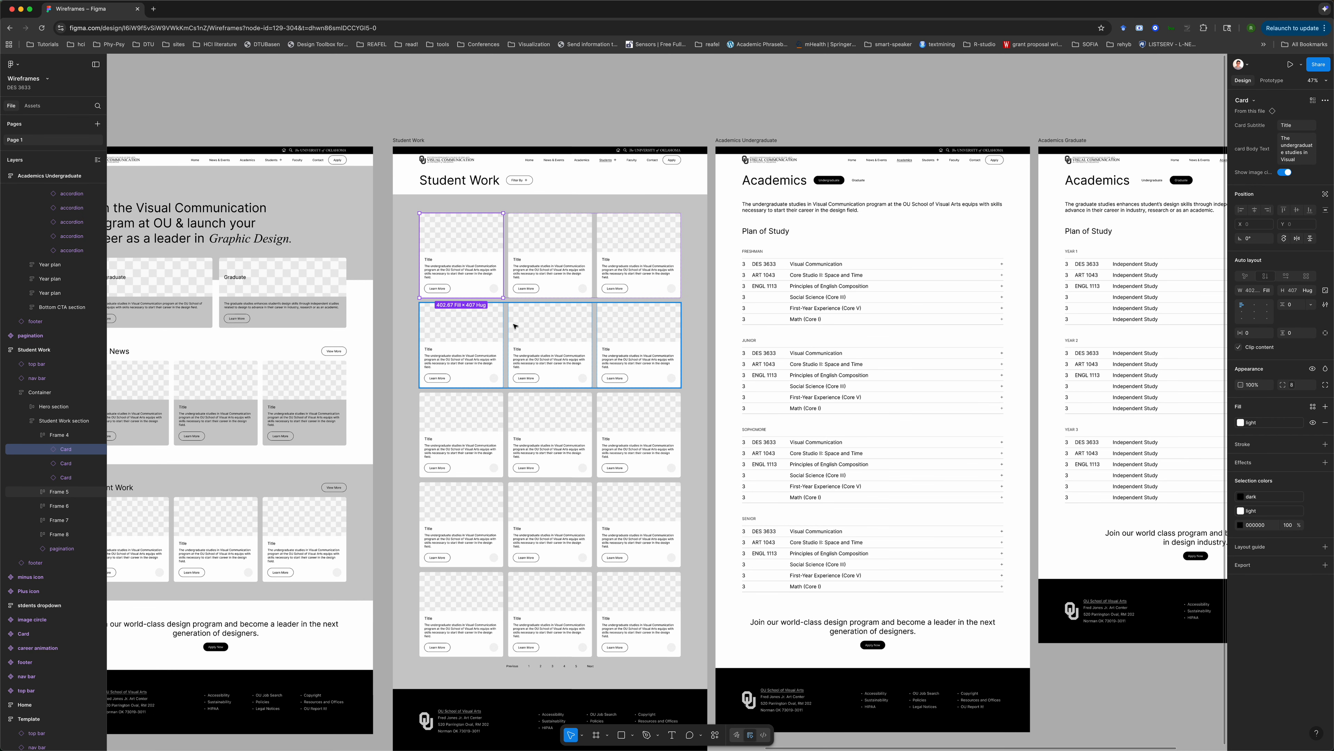
{"action": "left_click", "coordinate": [461, 127]}
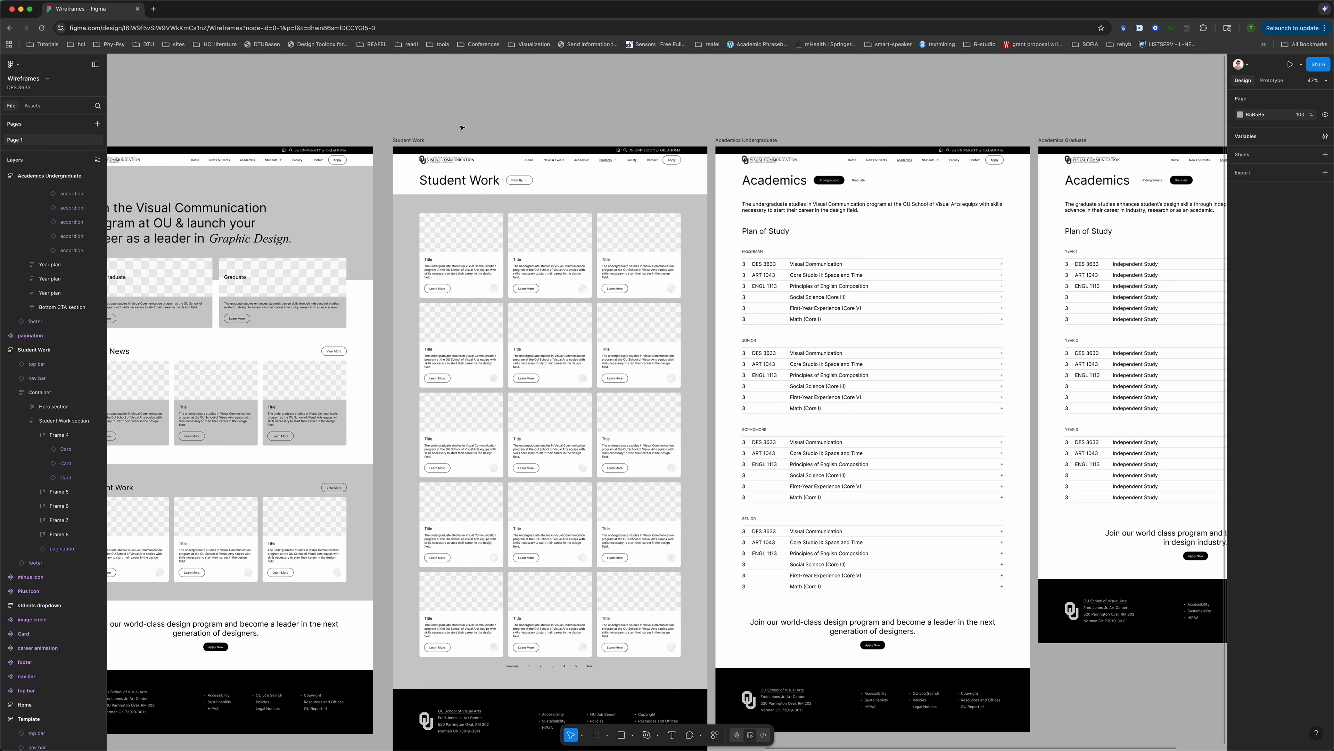
- Locate the Card main component under MOLECULES and inspect its properties
{"action": "double_click", "coordinate": [459, 251]}
{"action": "scroll", "coordinate": [459, 251], "scroll_direction": "left", "scroll_amount": 8}
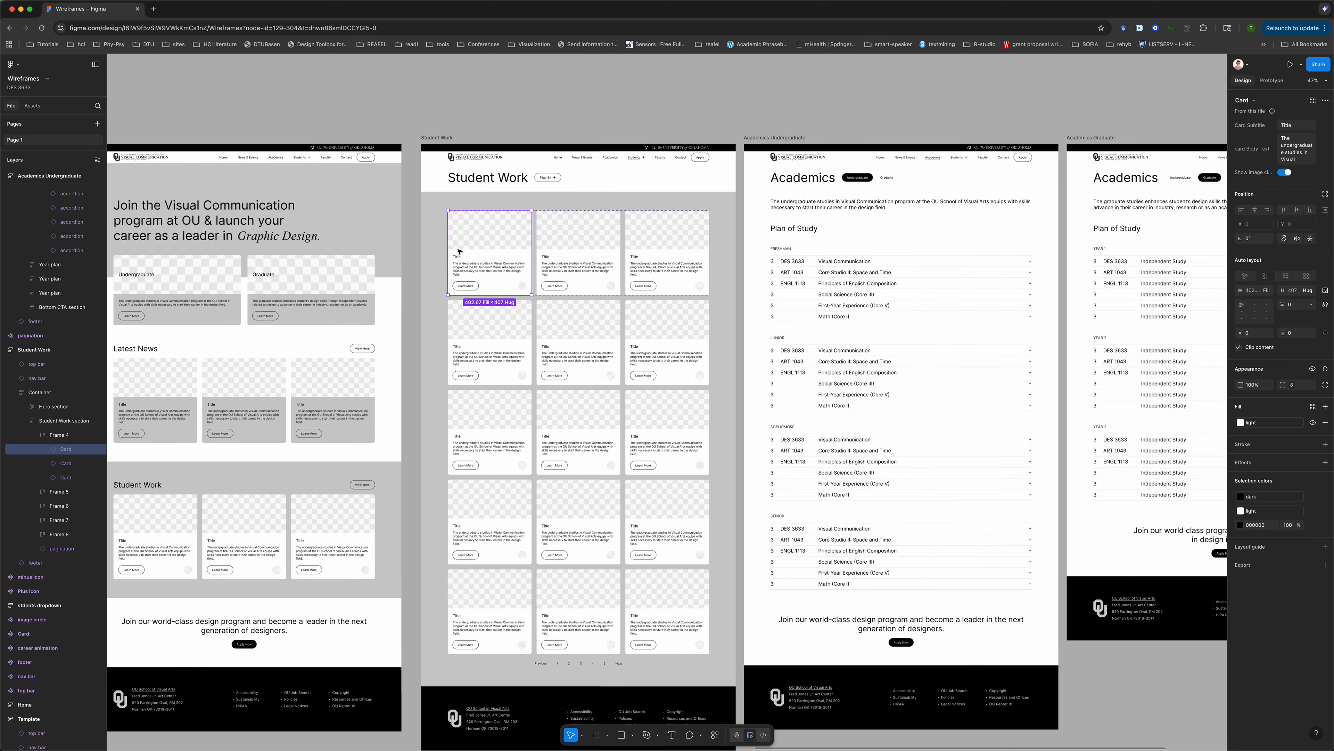
{"action": "scroll", "coordinate": [287, 325], "scroll_direction": "left", "scroll_amount": 15}
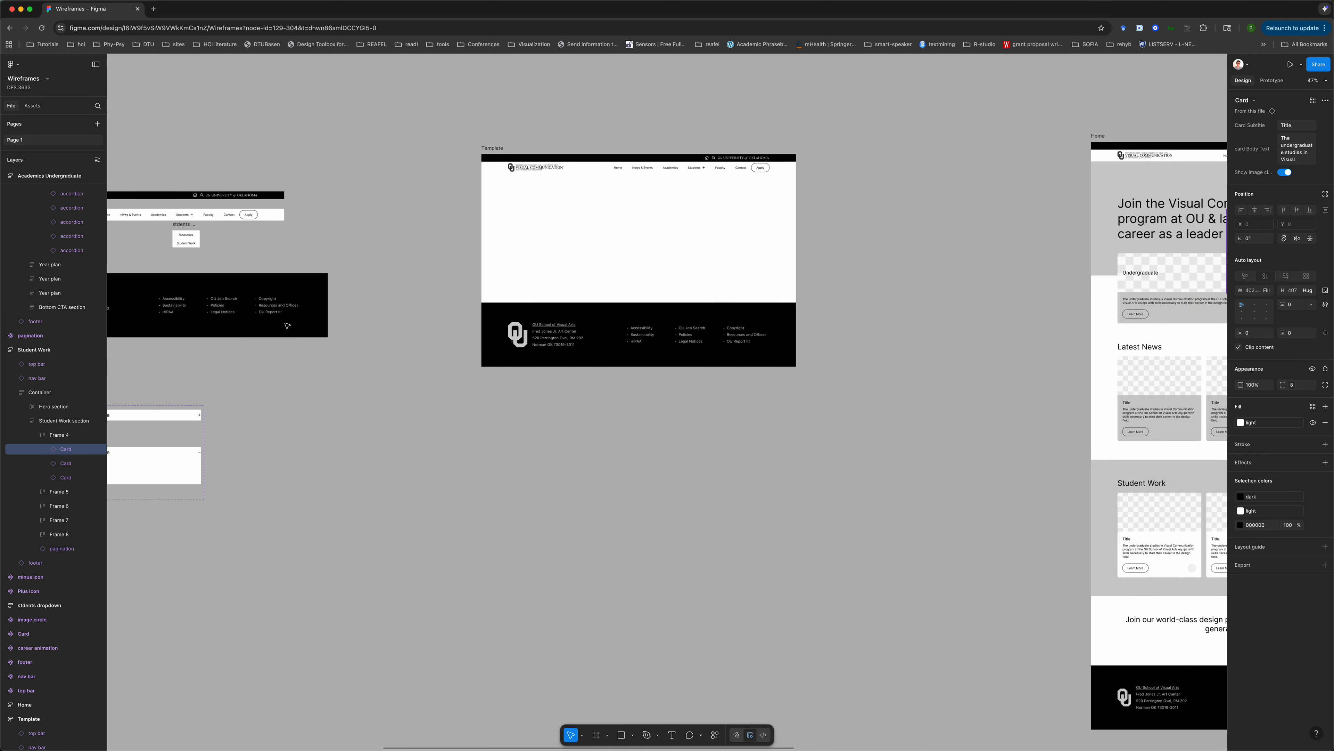
{"action": "scroll", "coordinate": [286, 325], "scroll_direction": "down", "scroll_amount": 5}
{"action": "scroll", "coordinate": [286, 325], "scroll_direction": "left", "scroll_amount": 3}
{"action": "scroll", "coordinate": [287, 326], "scroll_direction": "up", "scroll_amount": 3}
{"action": "scroll", "coordinate": [286, 325], "scroll_direction": "up", "scroll_amount": 5}
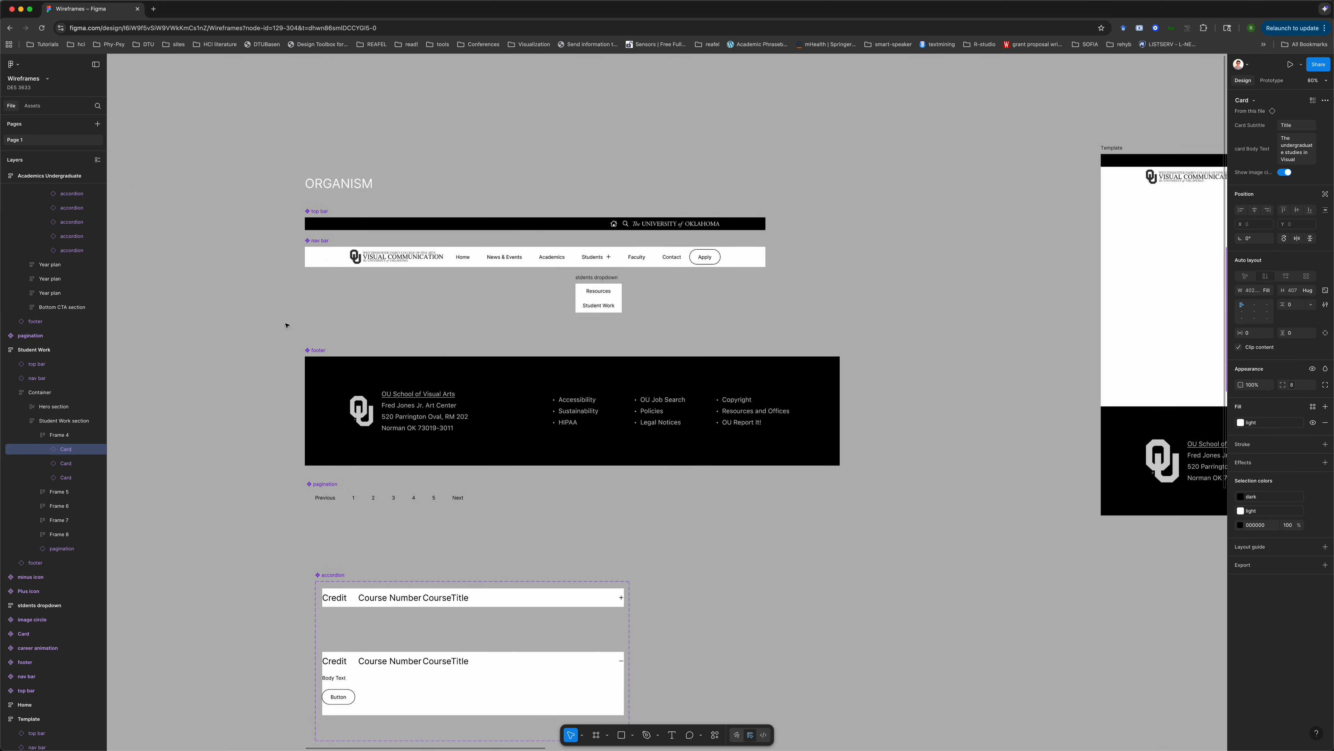
{"action": "scroll", "coordinate": [287, 325], "scroll_direction": "left", "scroll_amount": 12}
{"action": "scroll", "coordinate": [287, 325], "scroll_direction": "down", "scroll_amount": 3}
{"action": "left_click", "coordinate": [357, 256]}
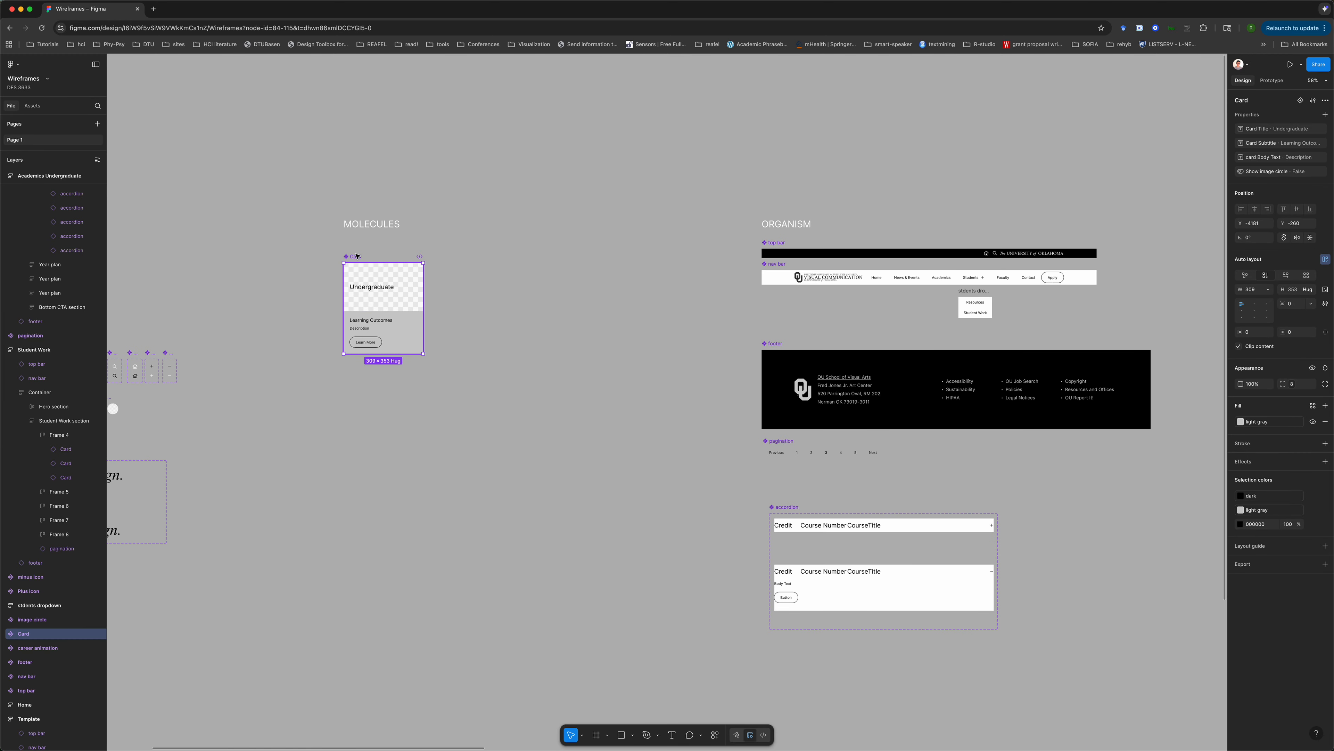
- Inspect the cards in the Latest News section of the Home page
{"action": "scroll", "coordinate": [489, 338], "scroll_direction": "right", "scroll_amount": 20}
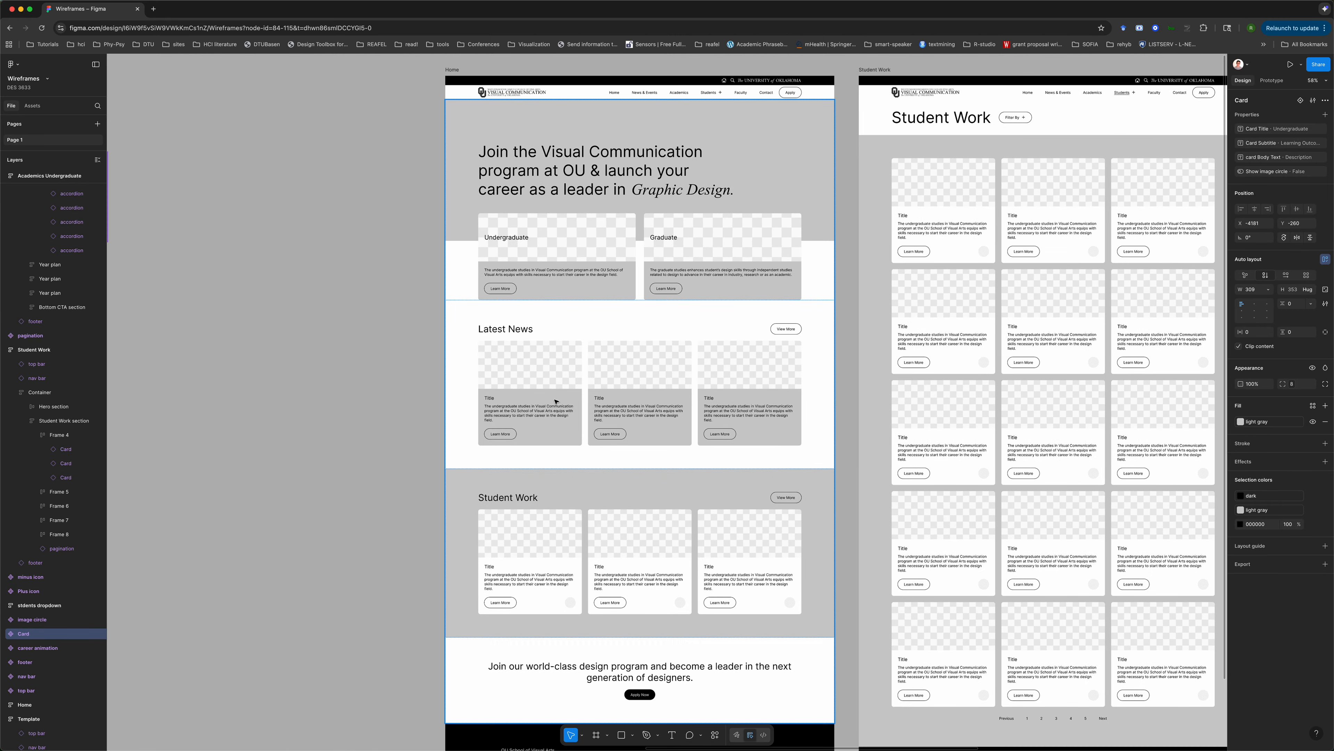
{"action": "left_click", "coordinate": [548, 379]}
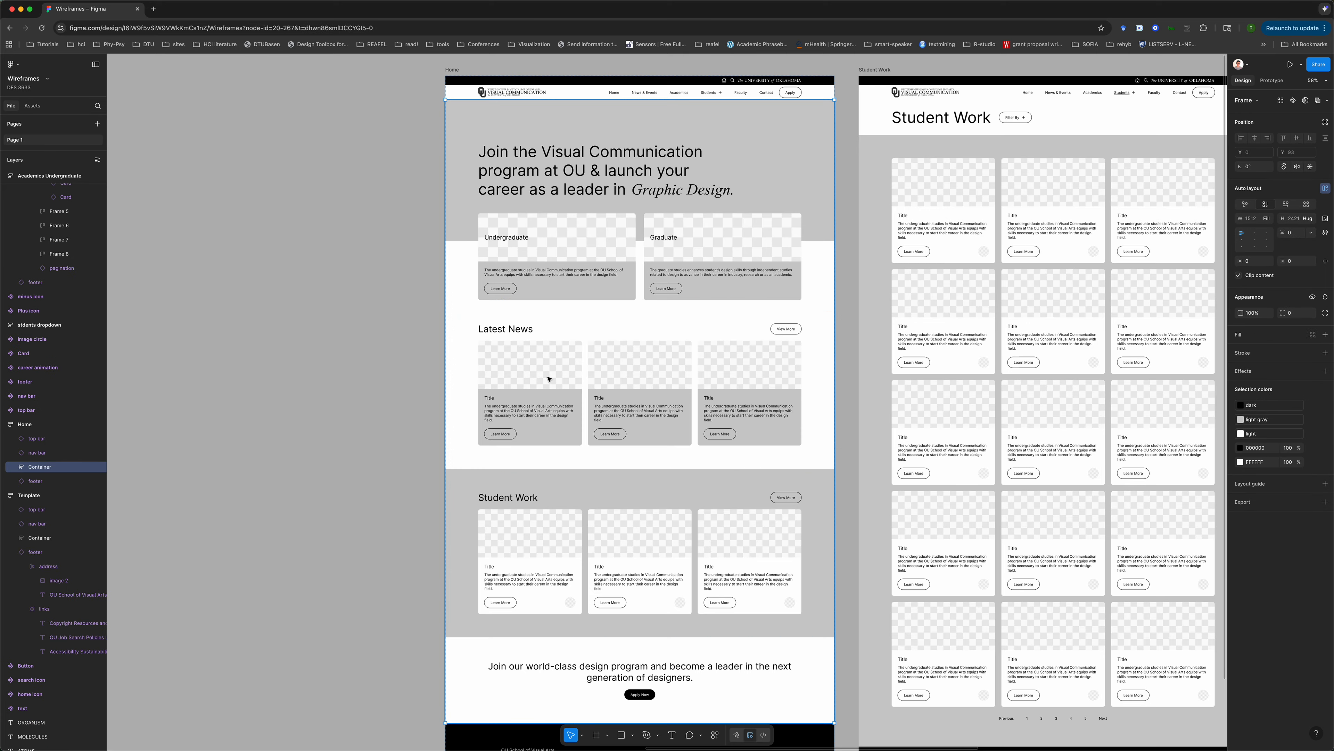
{"action": "left_click", "coordinate": [319, 402]}
{"action": "left_click", "coordinate": [552, 397]}
{"action": "left_click", "coordinate": [552, 398]}
{"action": "left_click", "coordinate": [363, 399]}
- Examine the Student Work page's card grid alongside the other page wireframes
{"action": "scroll", "coordinate": [517, 363], "scroll_direction": "right", "scroll_amount": 9}
{"action": "scroll", "coordinate": [517, 364], "scroll_direction": "up", "scroll_amount": 3}
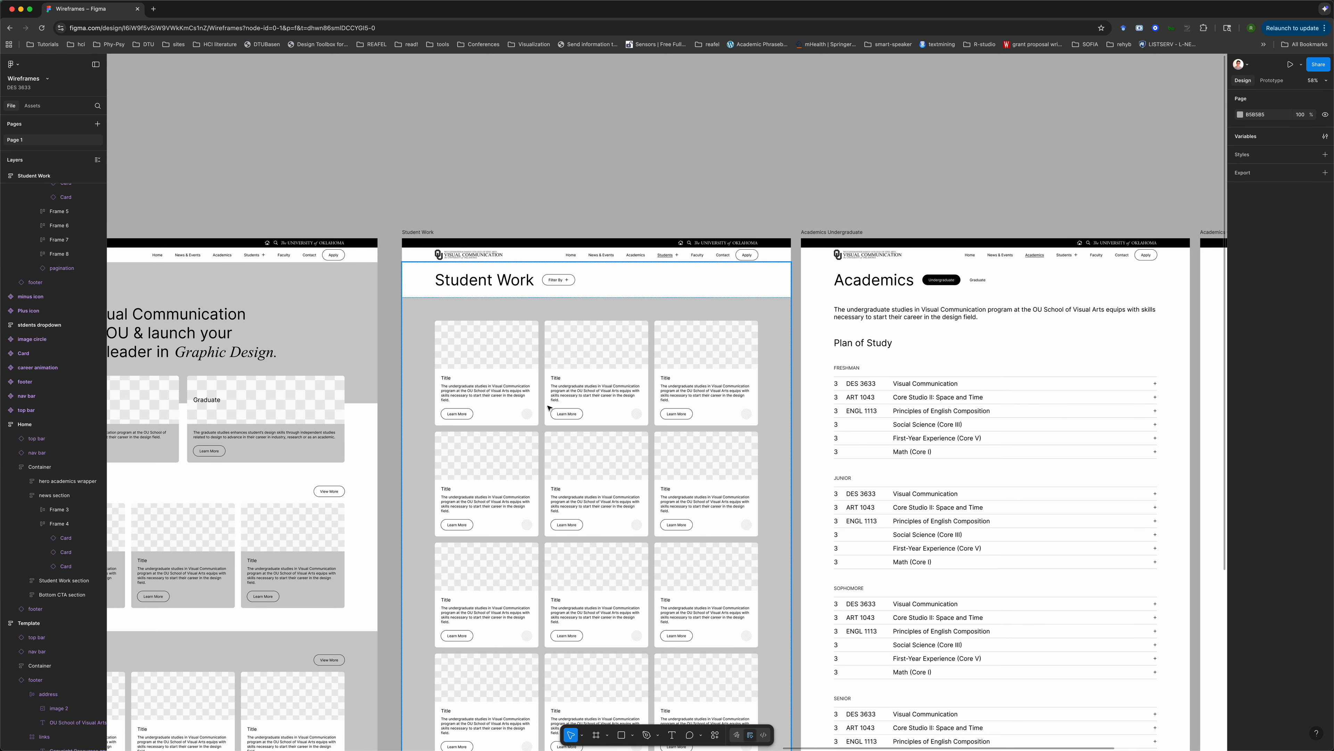
{"action": "scroll", "coordinate": [548, 407], "scroll_direction": "down", "scroll_amount": 8}
{"action": "scroll", "coordinate": [601, 438], "scroll_direction": "up", "scroll_amount": 6}
{"action": "scroll", "coordinate": [527, 322], "scroll_direction": "down", "scroll_amount": 1}
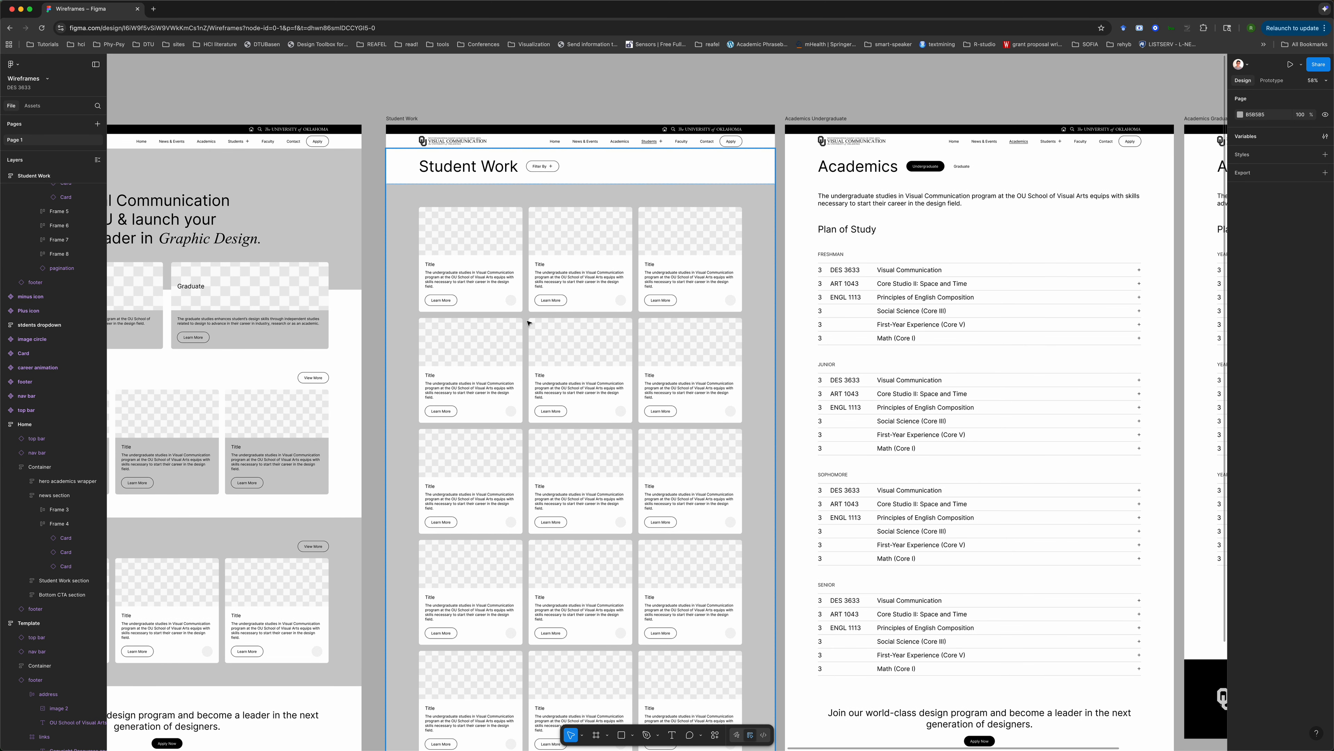
{"action": "scroll", "coordinate": [479, 263], "scroll_direction": "up", "scroll_amount": 1}
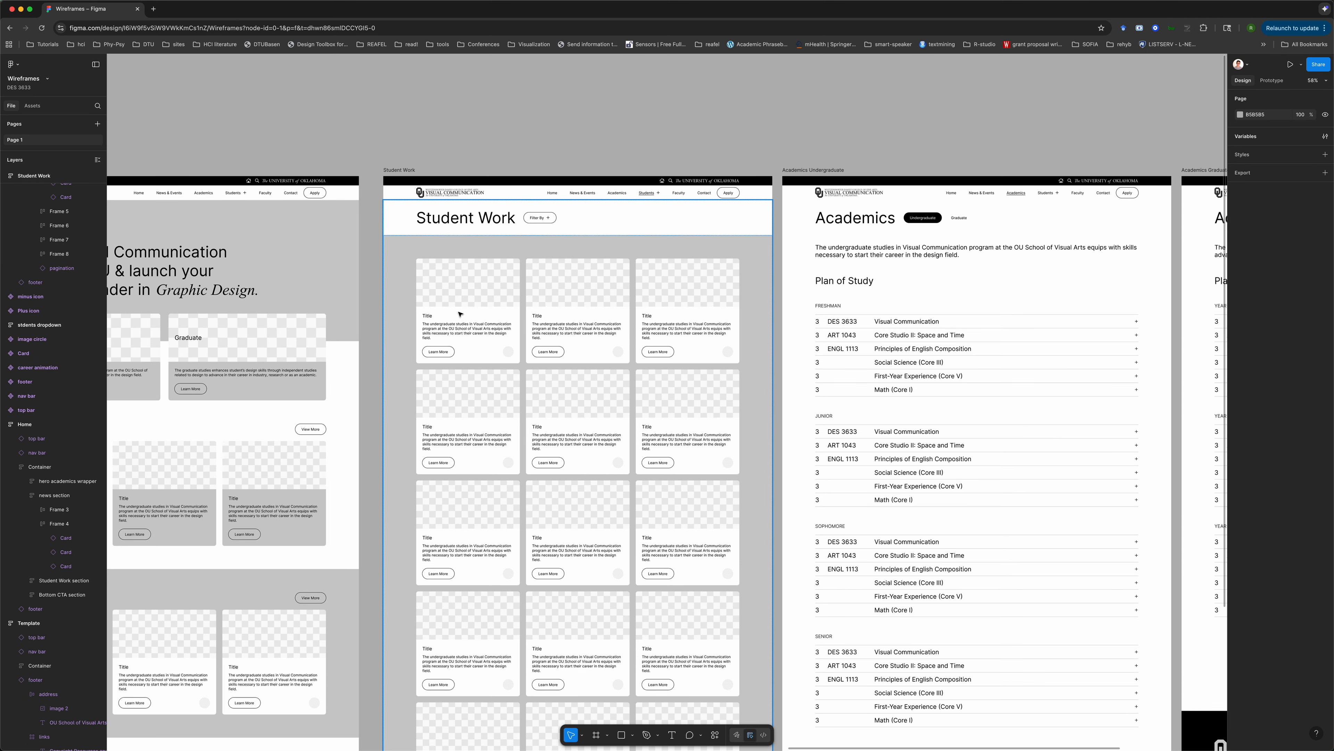
{"action": "scroll", "coordinate": [460, 314], "scroll_direction": "up", "scroll_amount": 1}
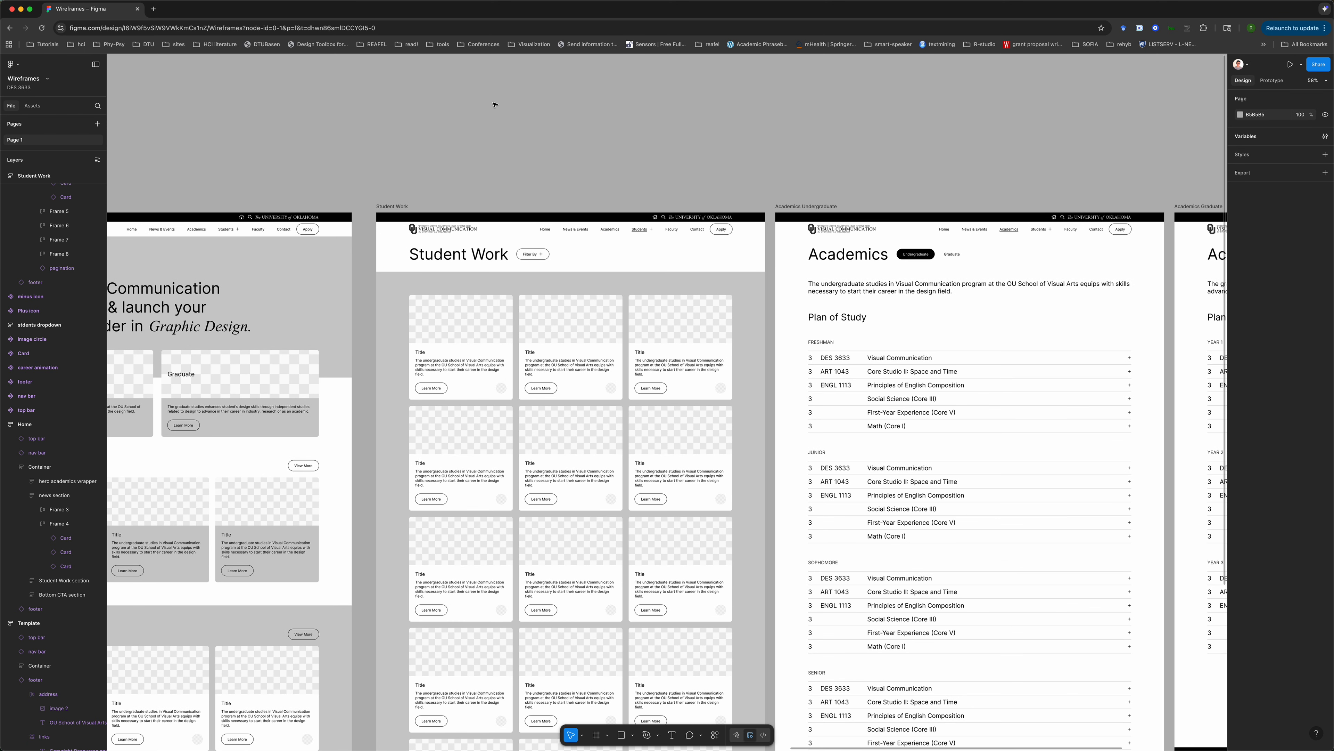
{"action": "scroll", "coordinate": [494, 104], "scroll_direction": "up", "scroll_amount": 1}
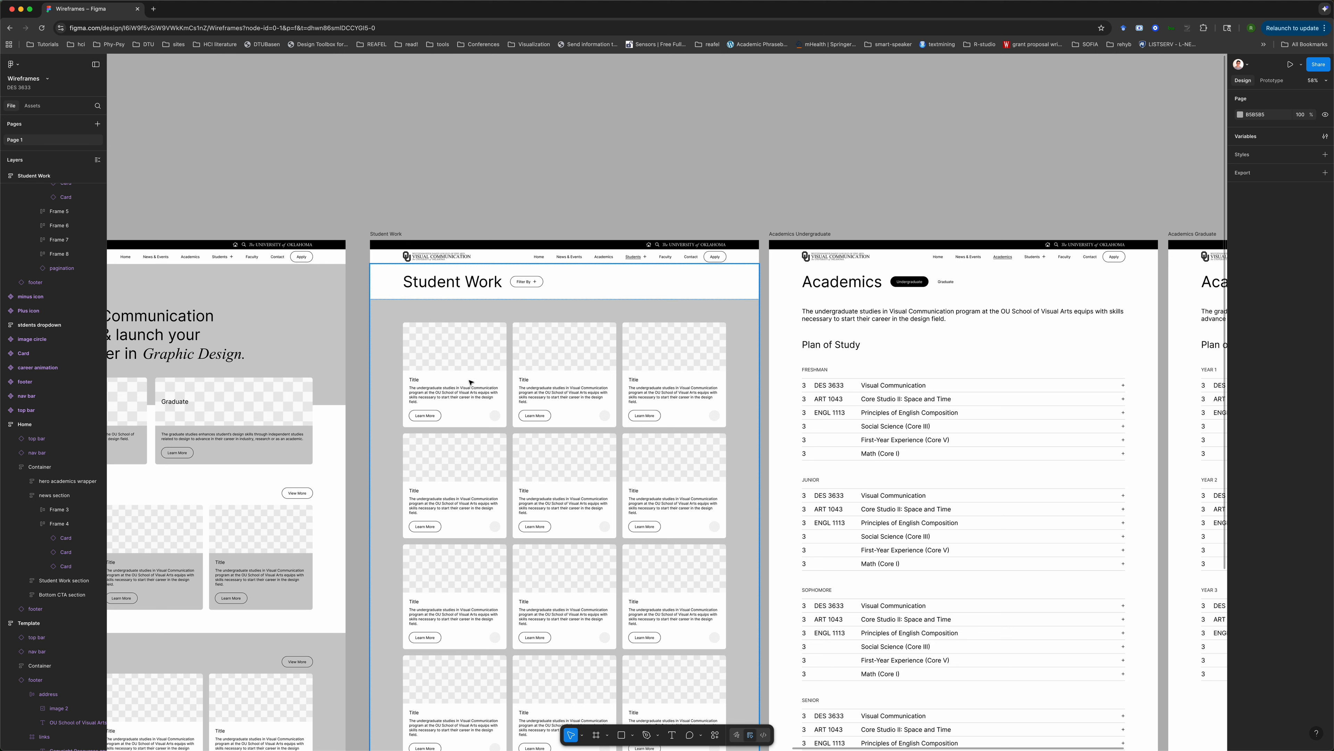
{"action": "scroll", "coordinate": [658, 664], "scroll_direction": "down", "scroll_amount": 4}
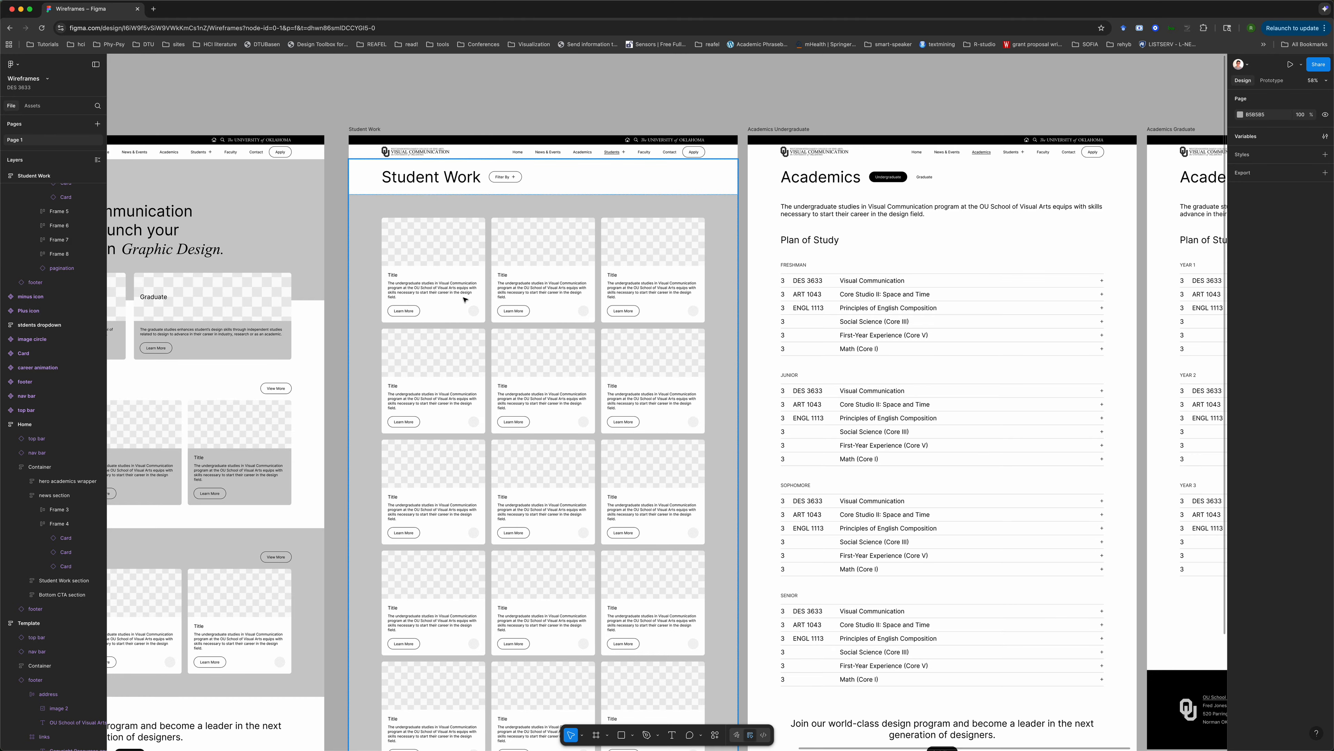
{"action": "scroll", "coordinate": [465, 300], "scroll_direction": "down", "scroll_amount": 3}
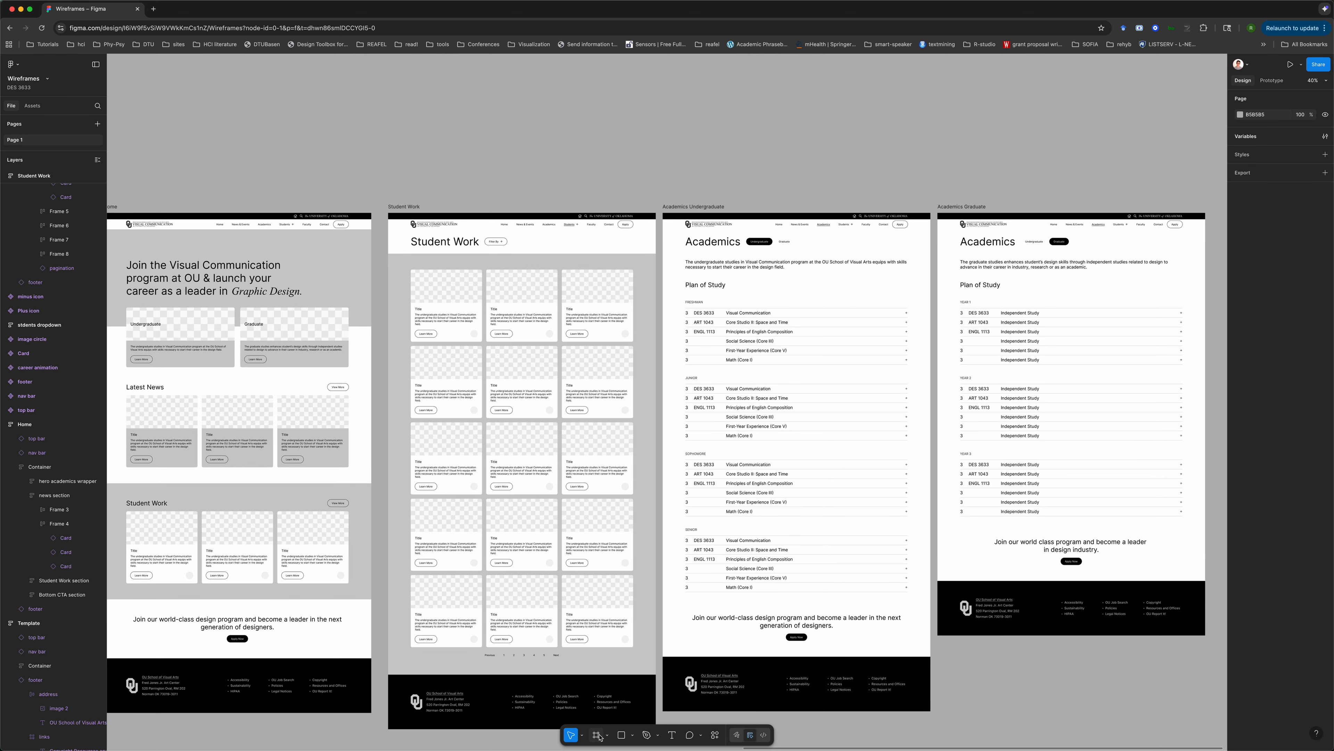
{"action": "scroll", "coordinate": [569, 540], "scroll_direction": "down", "scroll_amount": 3}
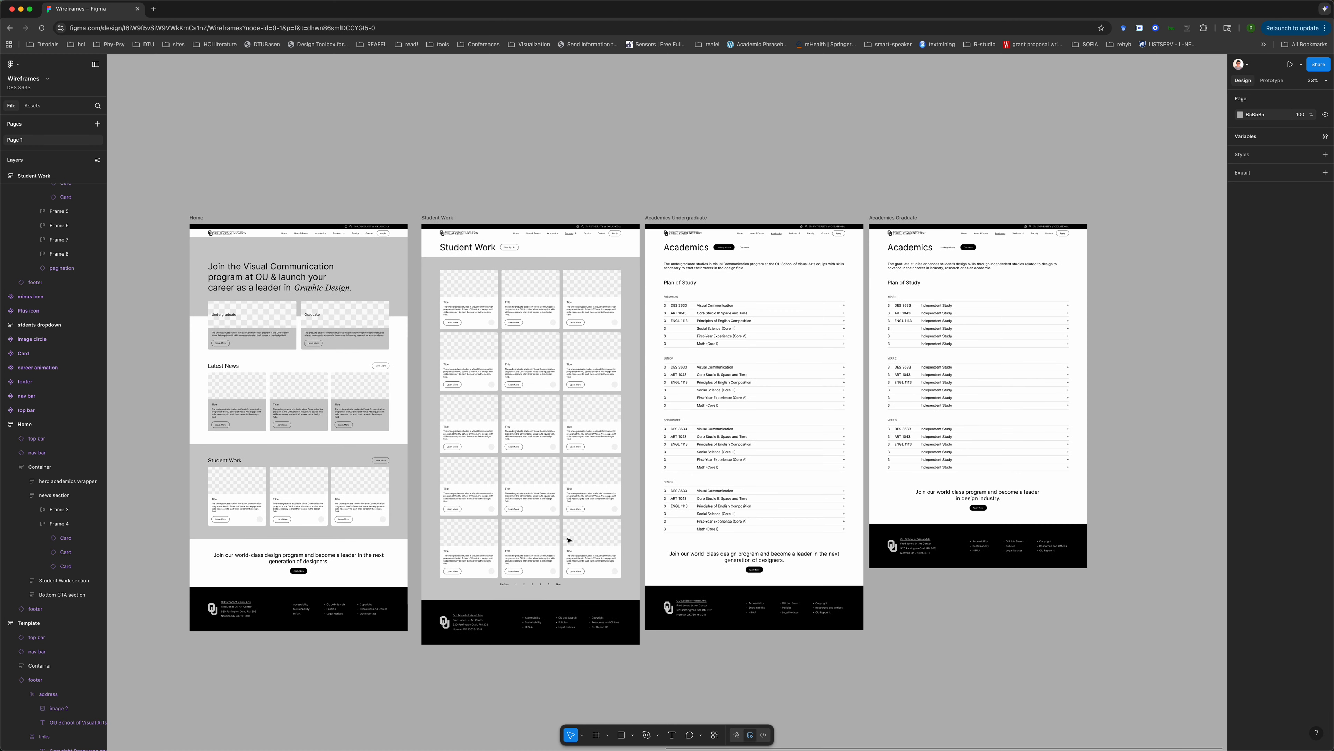
- Draw a new frame above the Student Work page and resize it to about 1242 by 649
{"action": "scroll", "coordinate": [525, 440], "scroll_direction": "up", "scroll_amount": 2}
{"action": "key", "text": "f"}
{"action": "left_click_drag", "start_coordinate": [434, 99], "coordinate": [644, 228]}
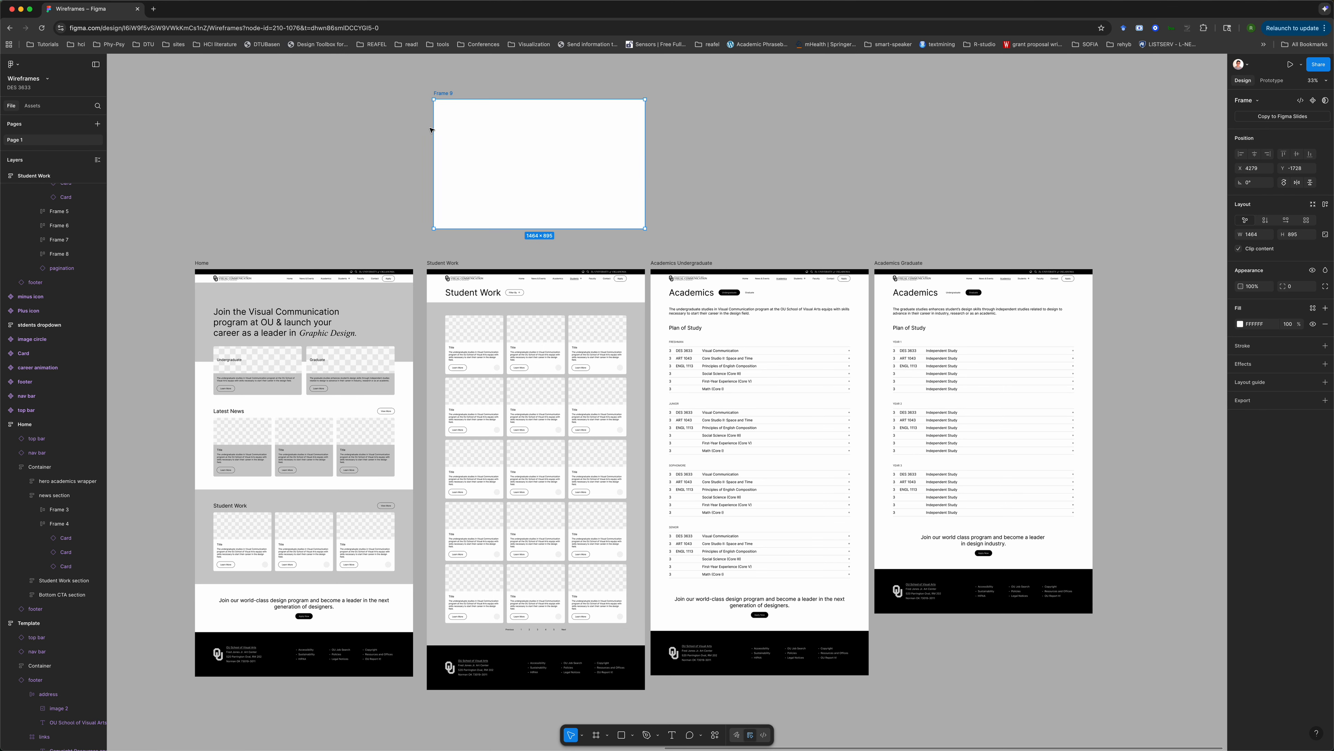
{"action": "left_click_drag", "start_coordinate": [434, 128], "coordinate": [514, 170]}
- Rename the new frame as Overlay and apply auto layout to it
{"action": "double_click", "coordinate": [456, 130]}
{"action": "type", "text": "Overlay"}
{"action": "key", "text": "Return"}
{"action": "key", "text": "shift+a"}
- Set the Overlay frame's corner radius to the tiny spacing variable
{"action": "scroll", "coordinate": [530, 167], "scroll_direction": "up", "scroll_amount": 3}
{"action": "scroll", "coordinate": [409, 446], "scroll_direction": "up", "scroll_amount": 3}
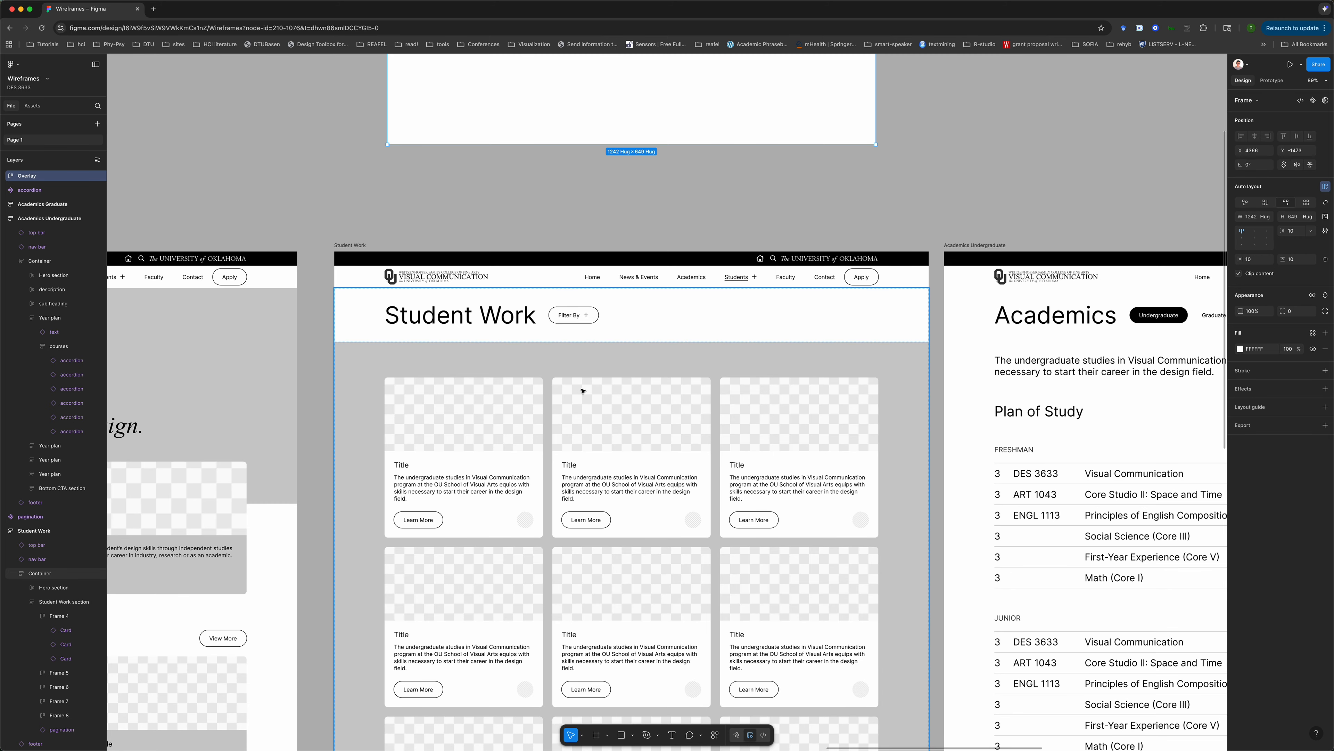
{"action": "scroll", "coordinate": [784, 420], "scroll_direction": "down", "scroll_amount": 3}
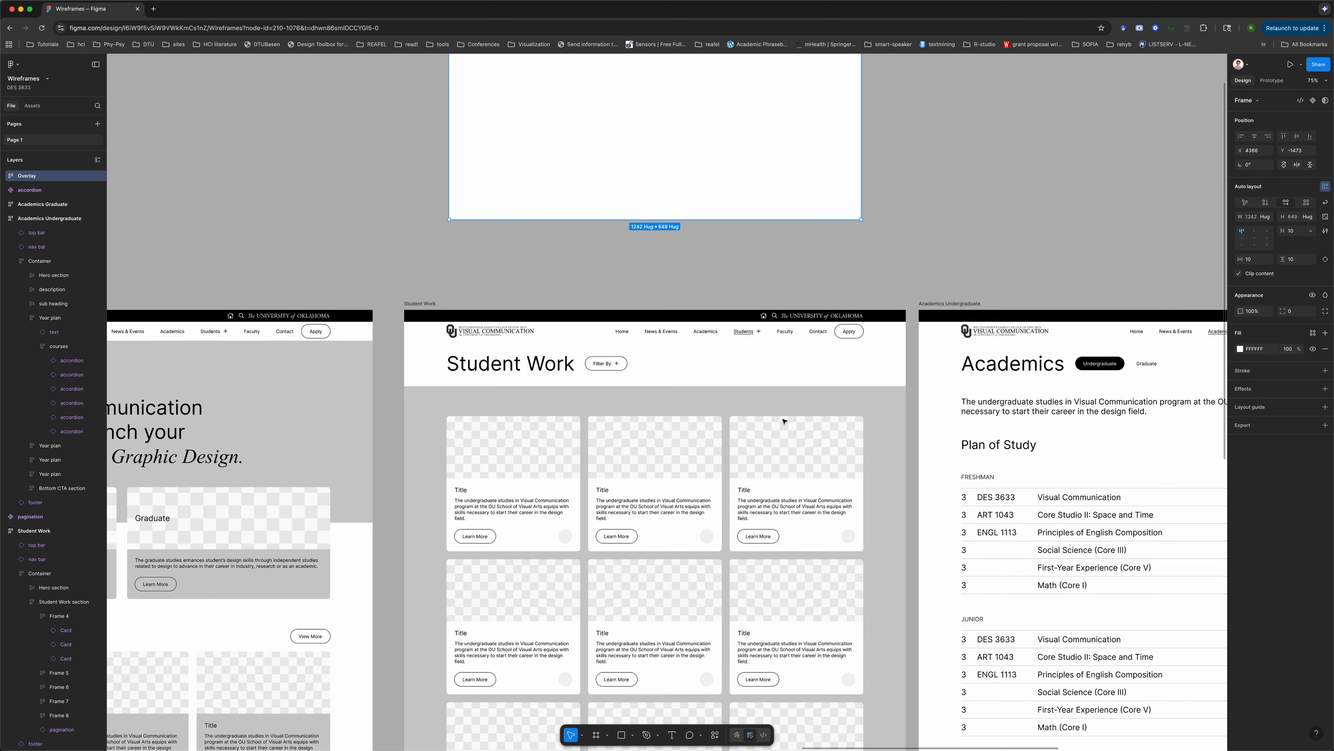
{"action": "scroll", "coordinate": [784, 421], "scroll_direction": "up", "scroll_amount": 2}
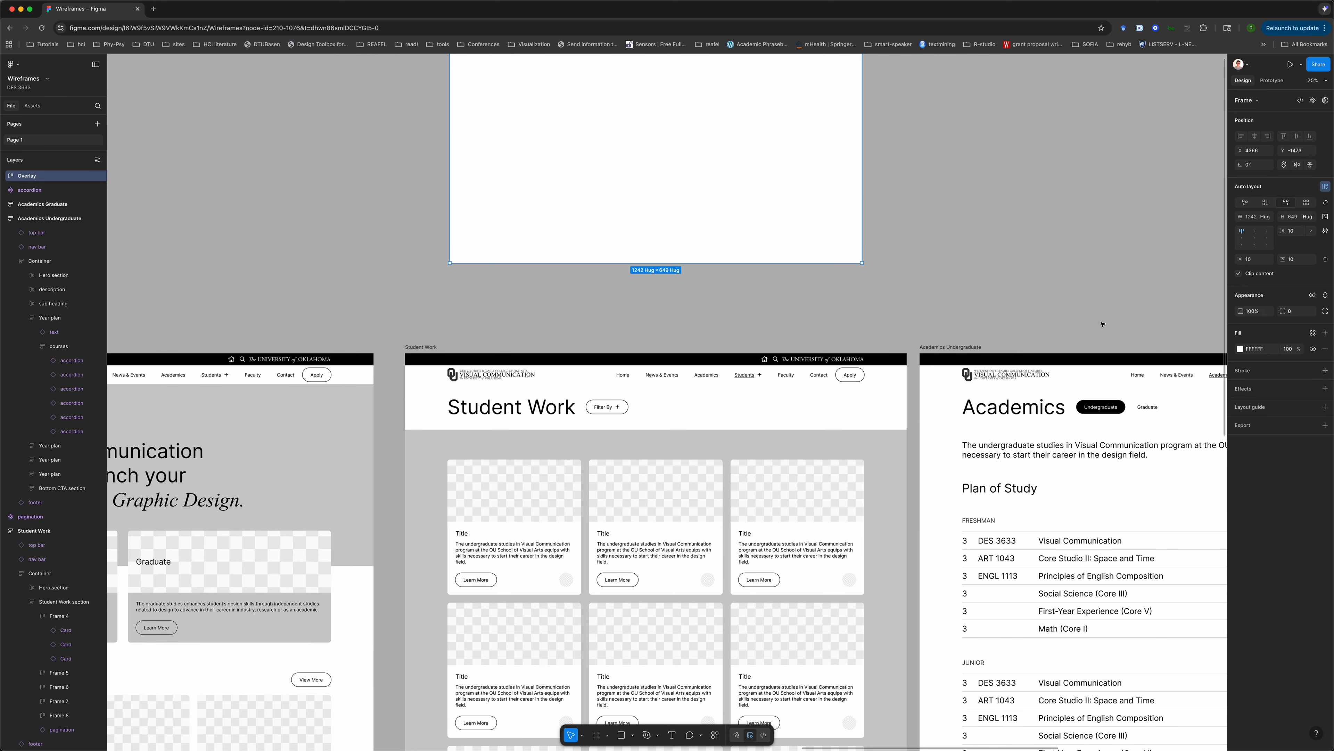
{"action": "left_click", "coordinate": [1311, 310]}
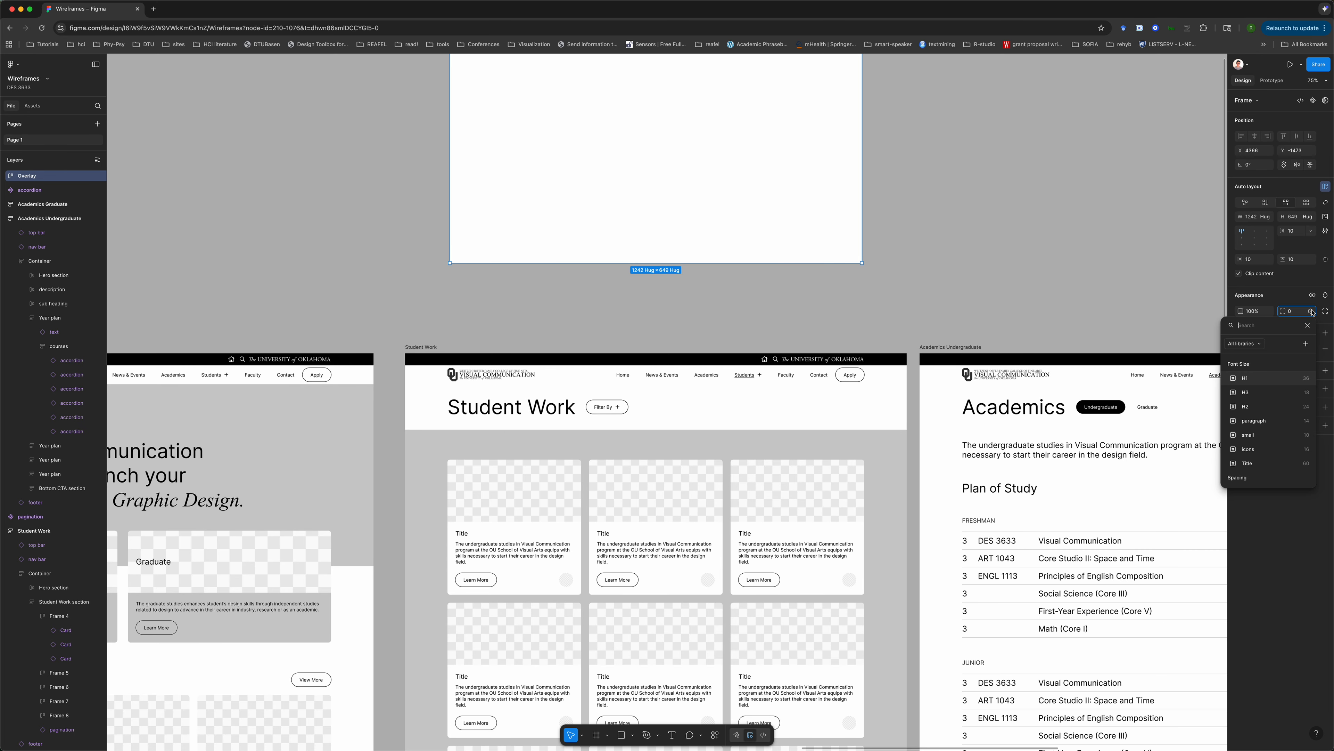
{"action": "scroll", "coordinate": [1258, 462], "scroll_direction": "down", "scroll_amount": 3}
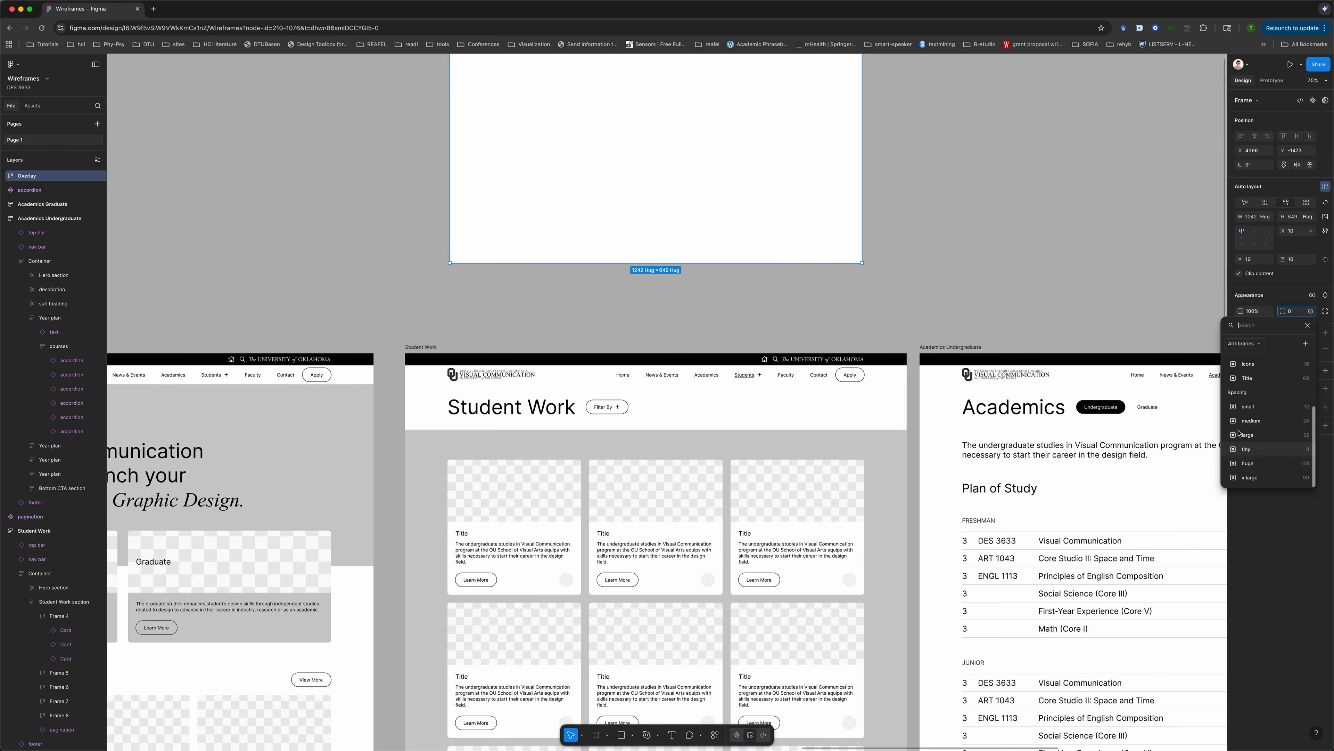
{"action": "left_click", "coordinate": [1294, 449]}
{"action": "left_click", "coordinate": [958, 263]}
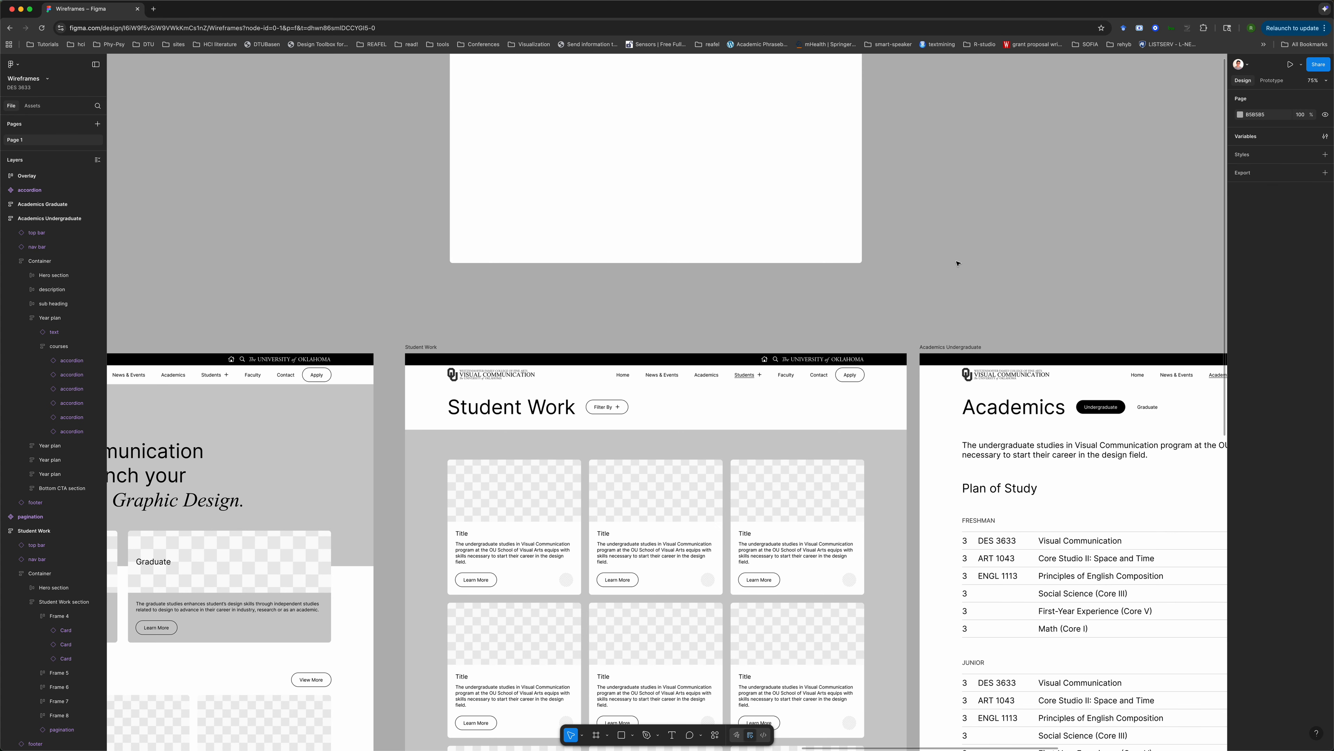
- Set the Overlay frame's auto layout gap, horizontal padding and vertical padding to 0
{"action": "scroll", "coordinate": [754, 210], "scroll_direction": "up", "scroll_amount": 3}
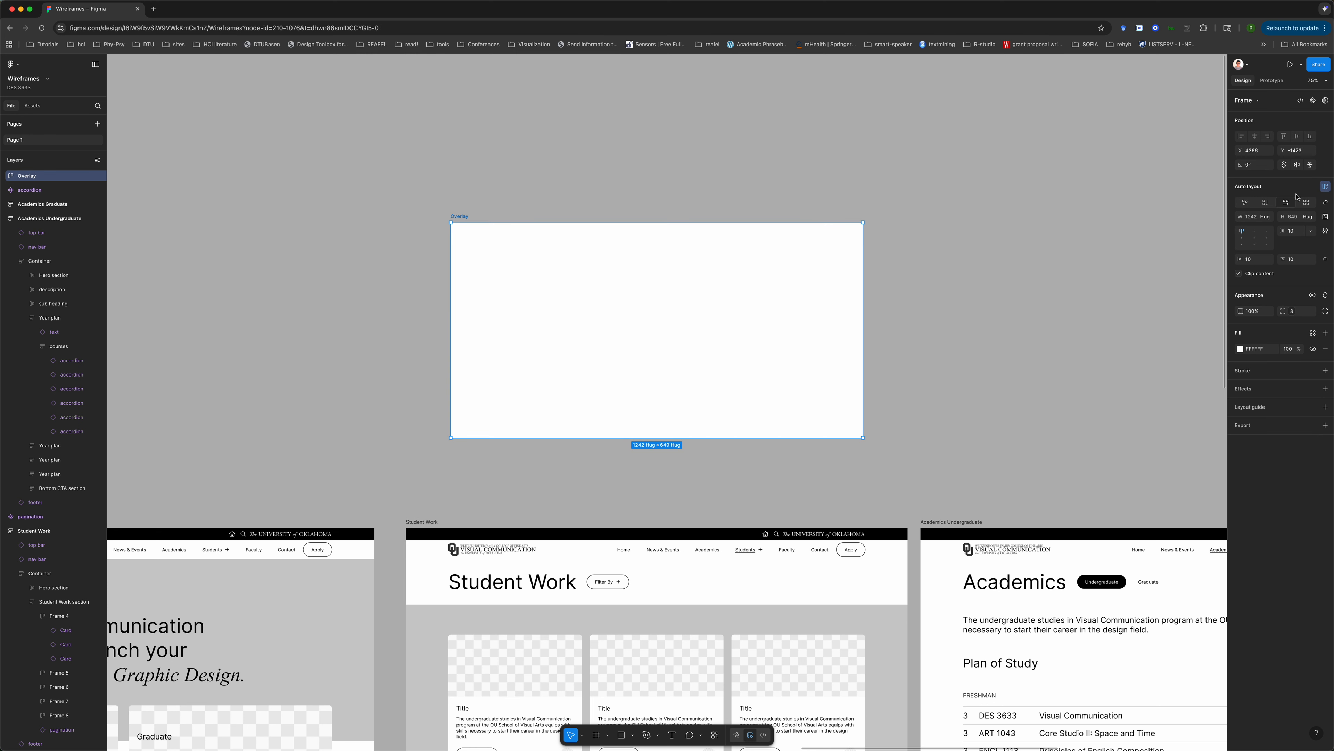
{"action": "left_click", "coordinate": [1301, 232]}
{"action": "type", "text": "0"}
{"action": "key", "text": "Tab"}
{"action": "key", "text": "Tab"}
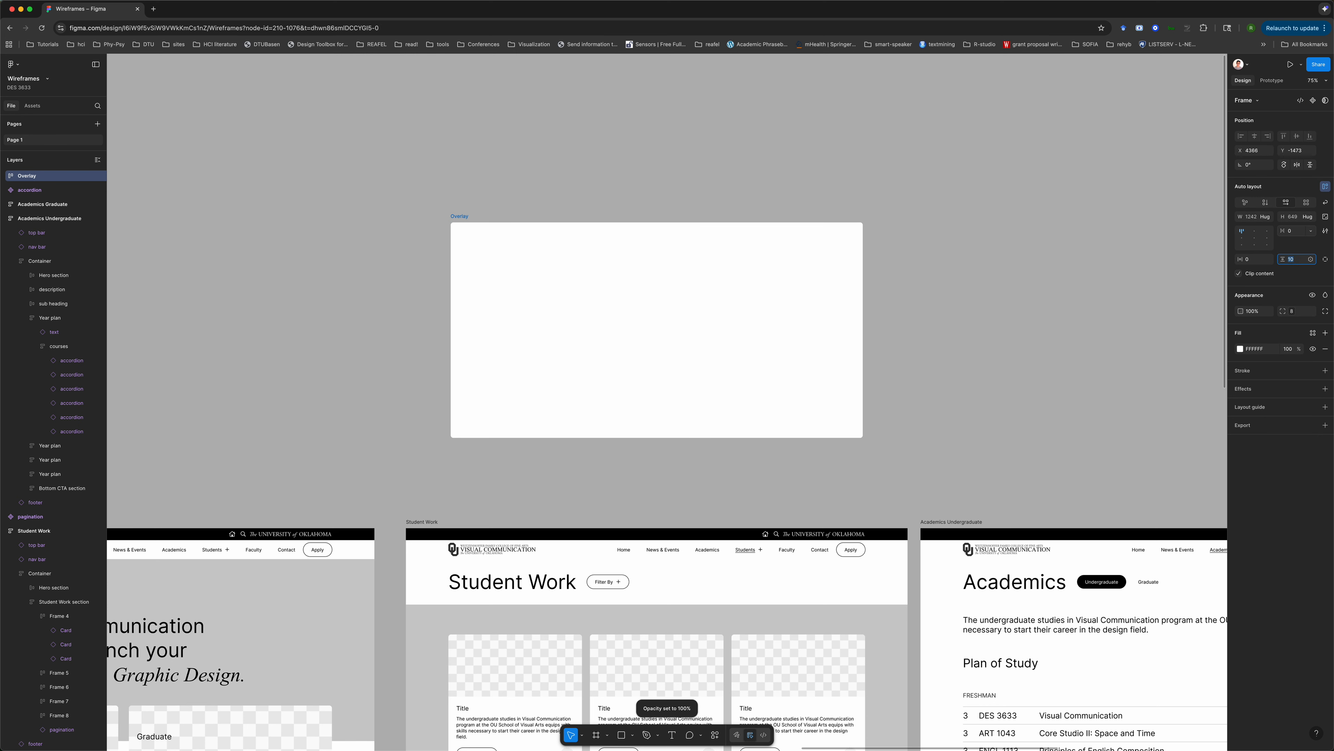
{"action": "key", "text": "Return"}
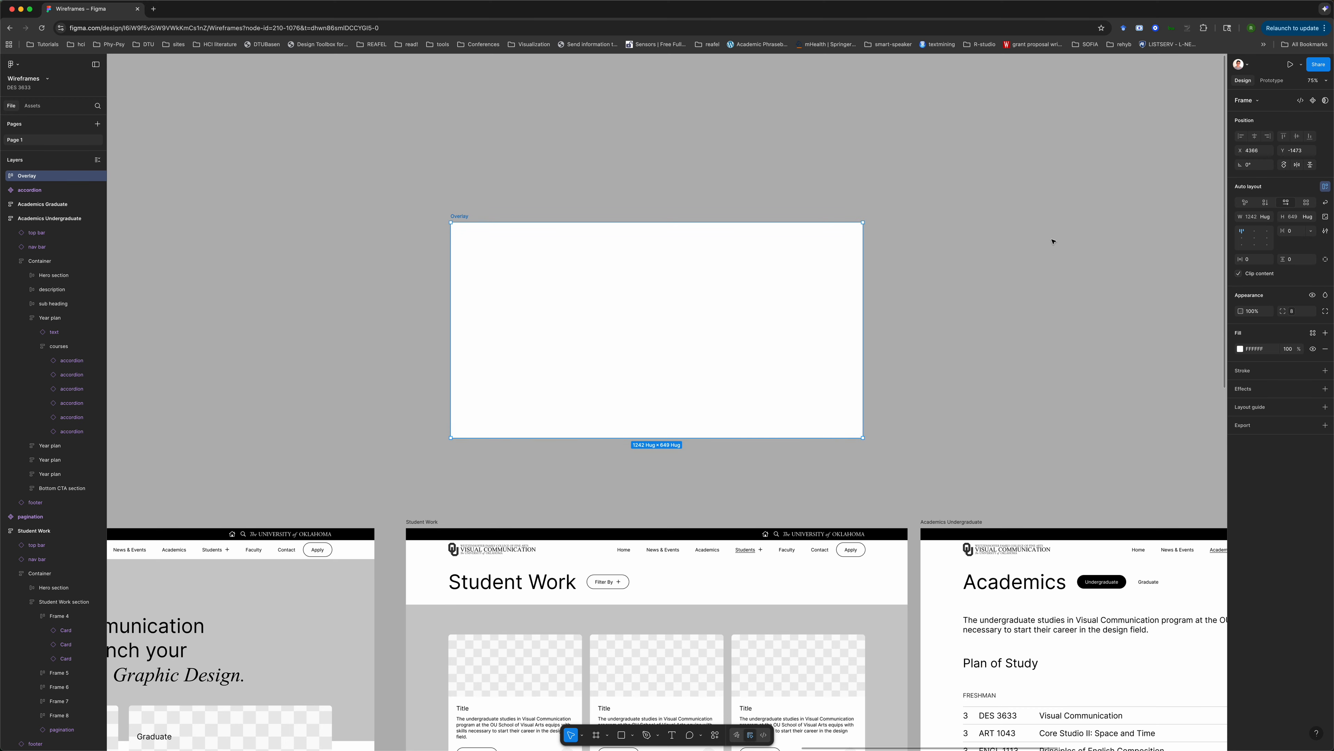
{"action": "left_click", "coordinate": [928, 265]}
- Move the Overlay frame slightly up above the Student Work page and extend its height to about 846
{"action": "scroll", "coordinate": [929, 266], "scroll_direction": "down", "scroll_amount": 2}
{"action": "scroll", "coordinate": [929, 265], "scroll_direction": "down", "scroll_amount": 1}
{"action": "left_click", "coordinate": [610, 212]}
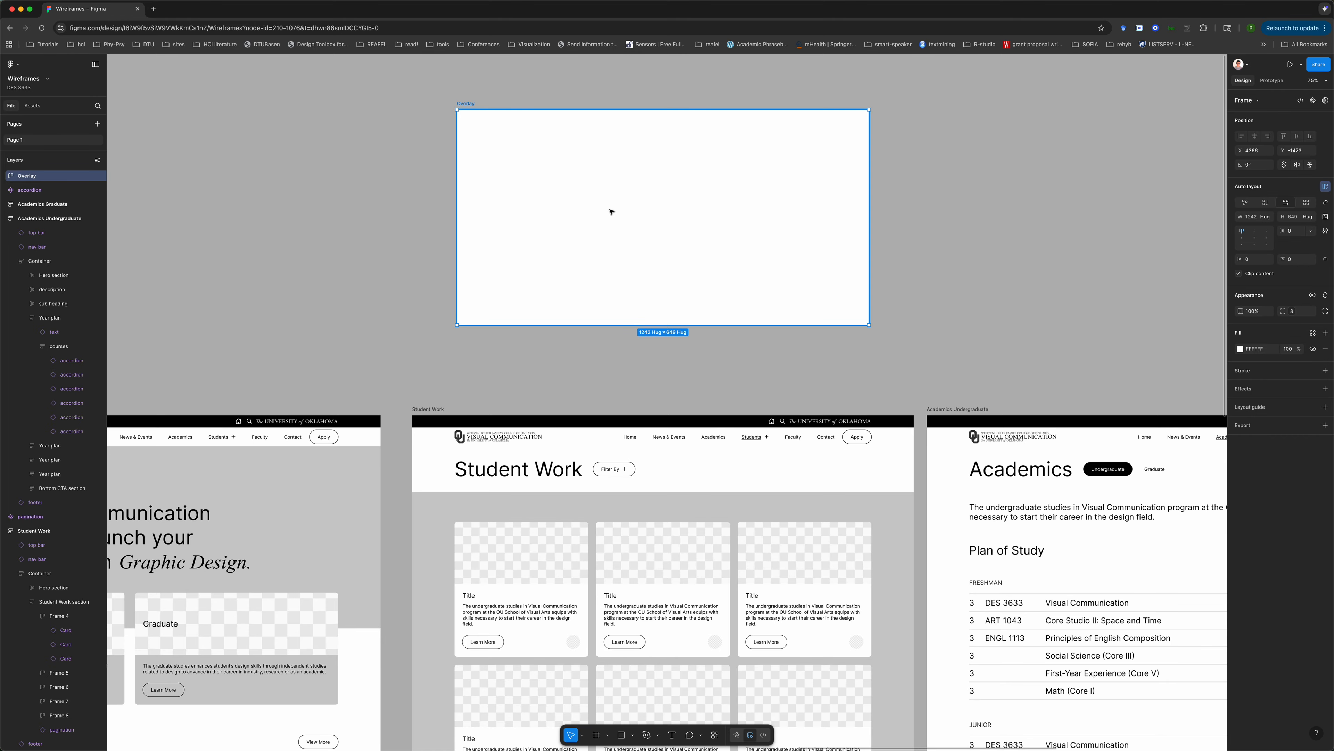
{"action": "scroll", "coordinate": [611, 211], "scroll_direction": "up", "scroll_amount": 2}
{"action": "mouse_move", "coordinate": [613, 271]}
{"action": "left_mouse_down"}
{"action": "mouse_move", "coordinate": [615, 237]}
{"action": "mouse_move", "coordinate": [617, 251]}
{"action": "left_mouse_up"}
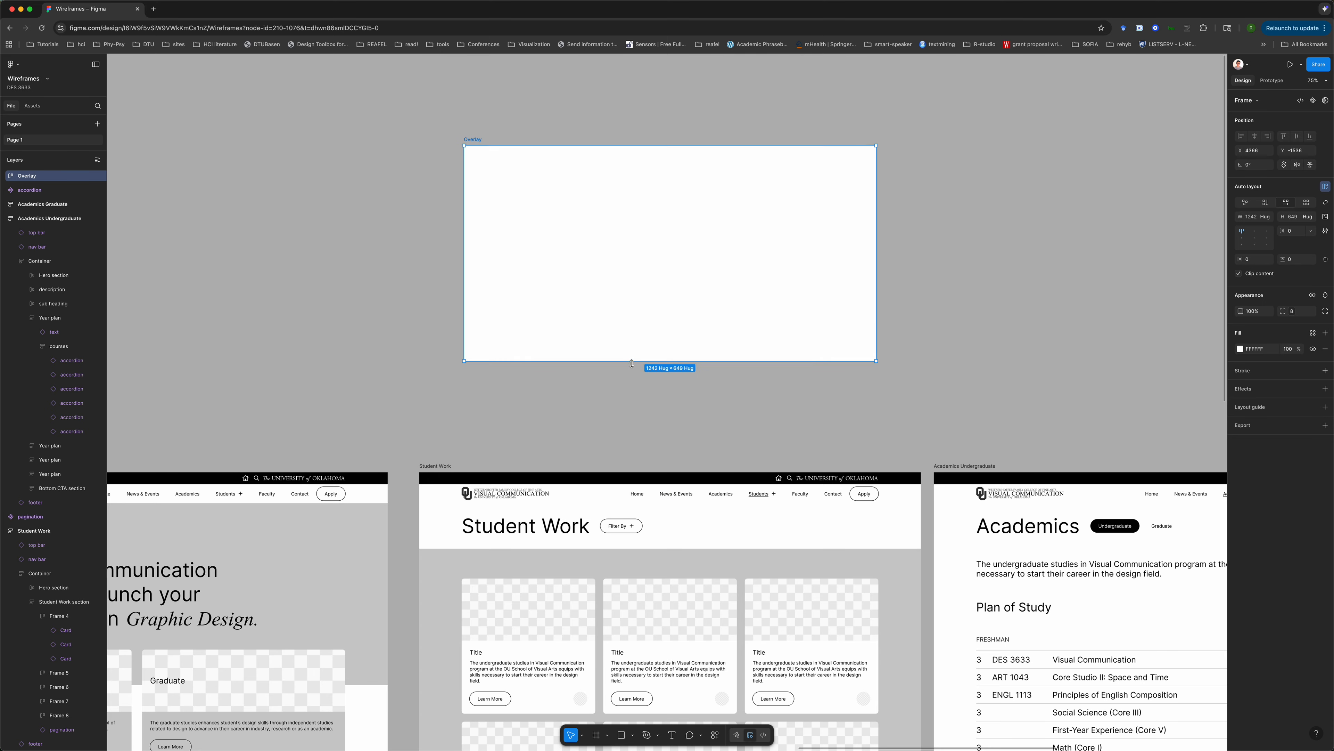
{"action": "left_click_drag", "start_coordinate": [632, 363], "coordinate": [636, 426]}
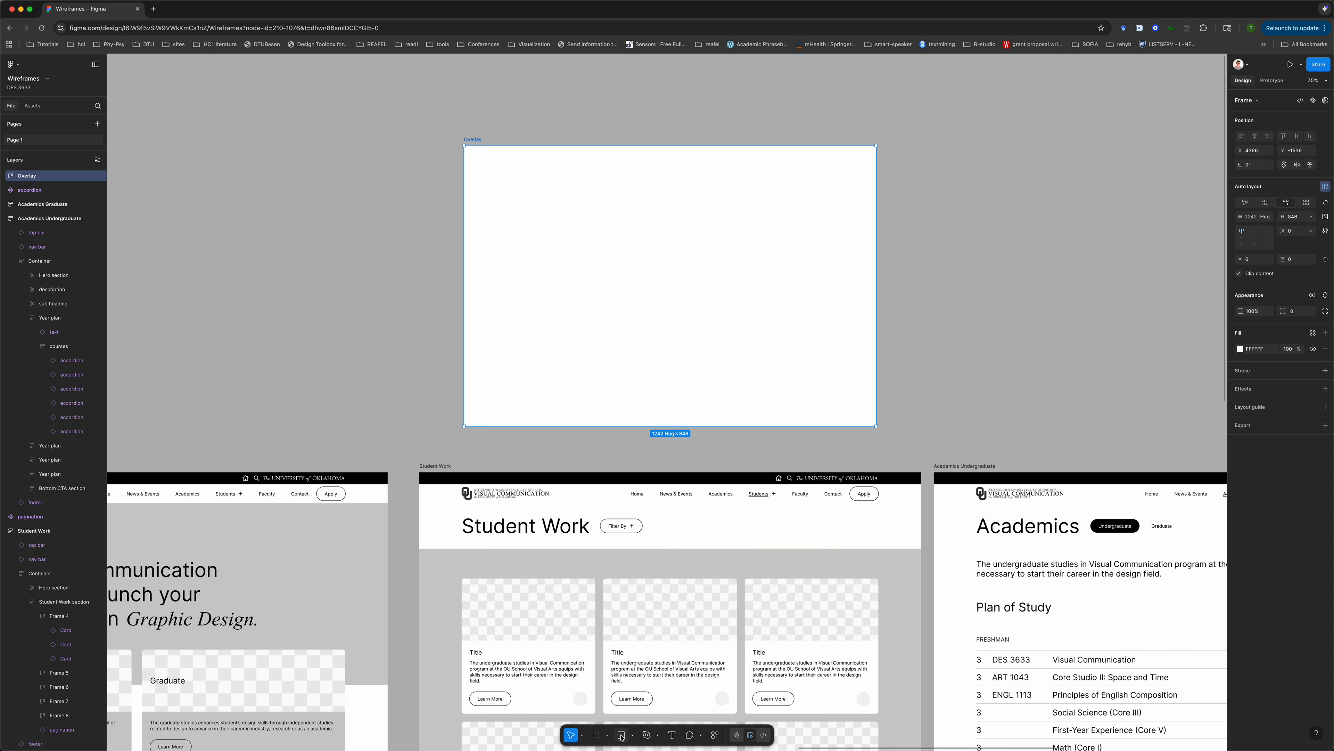
{"action": "left_click", "coordinate": [597, 735]}
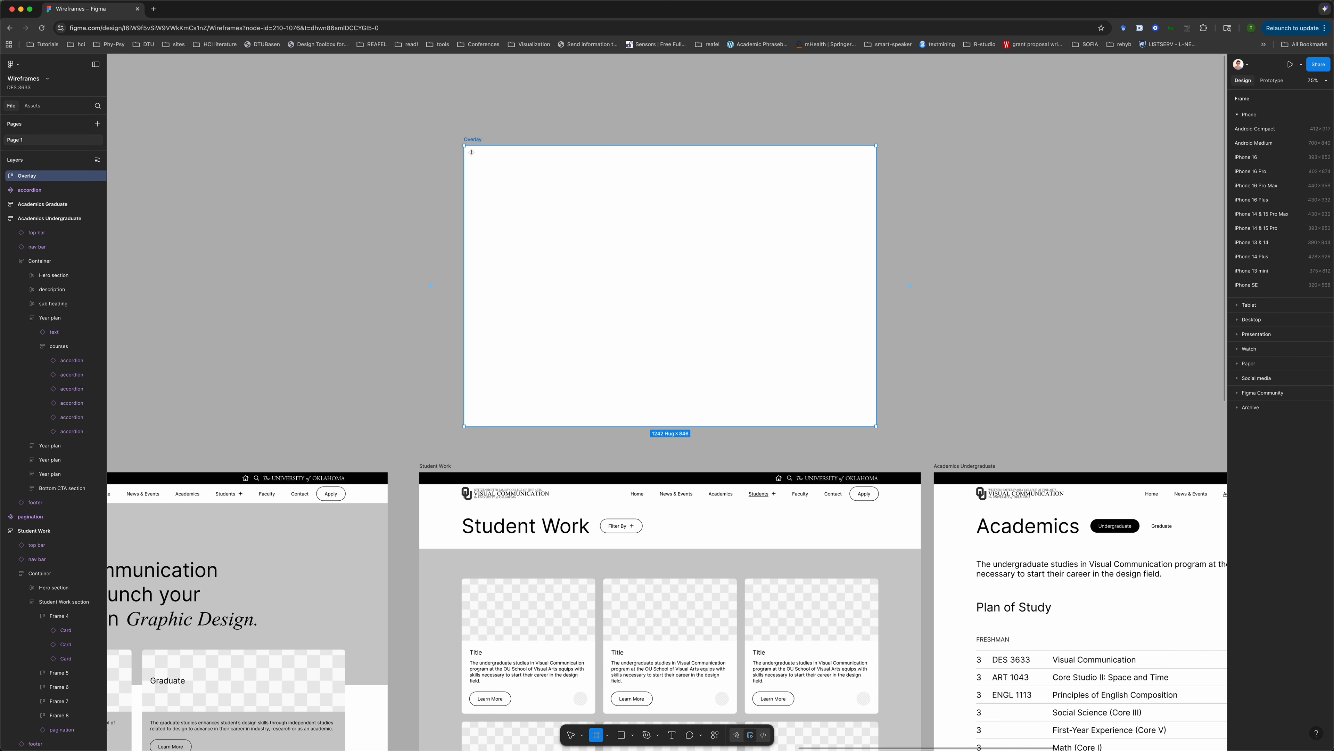
{"action": "left_click_drag", "start_coordinate": [471, 152], "coordinate": [695, 313]}
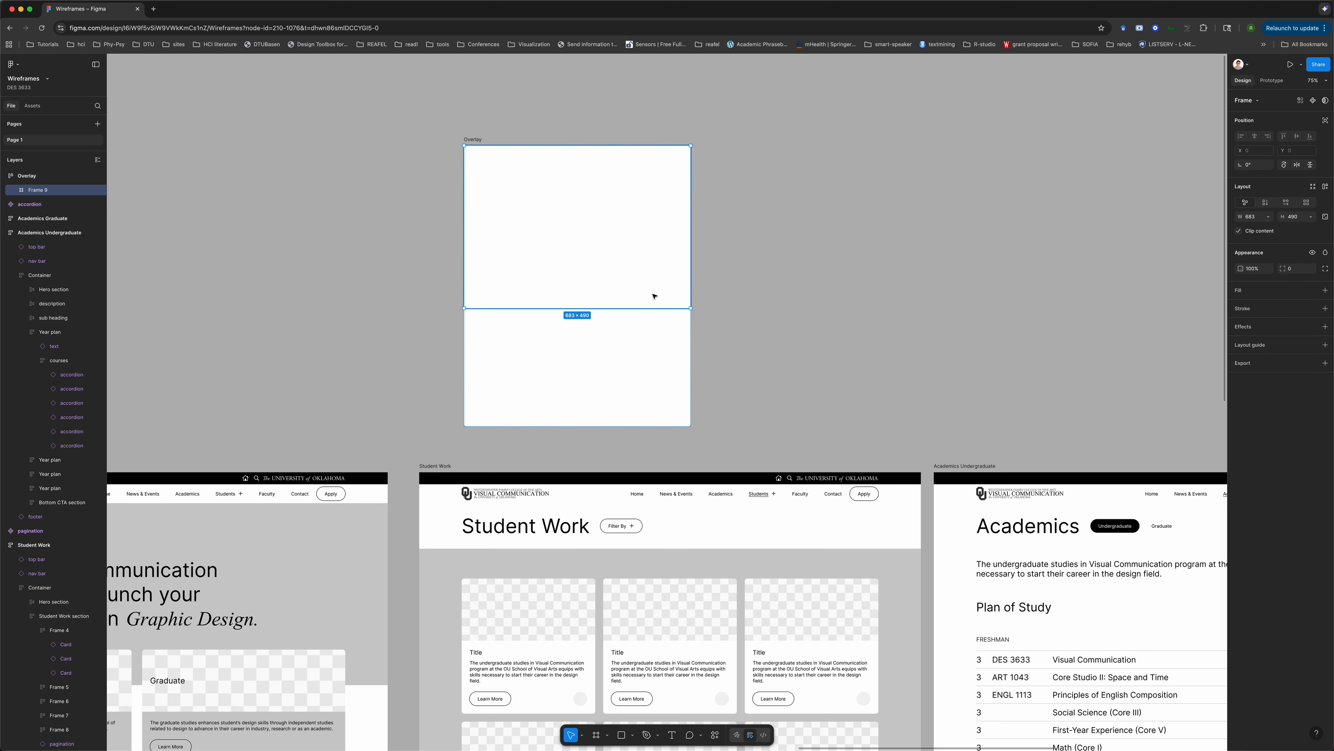
{"action": "key", "text": "super+z"}
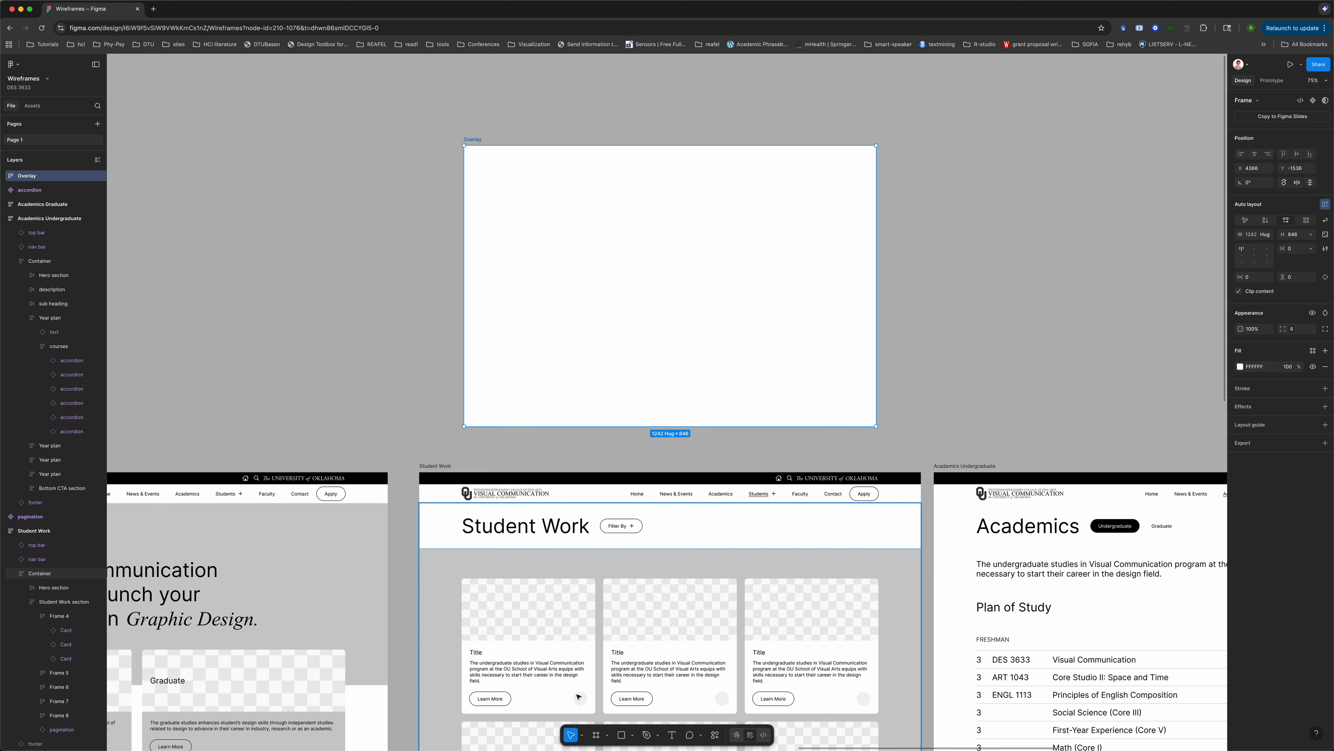
- Set the Overlay frame to a fixed width of 1242 and fixed height of 846 with a vertical auto layout flow
{"action": "left_click", "coordinate": [1268, 237]}
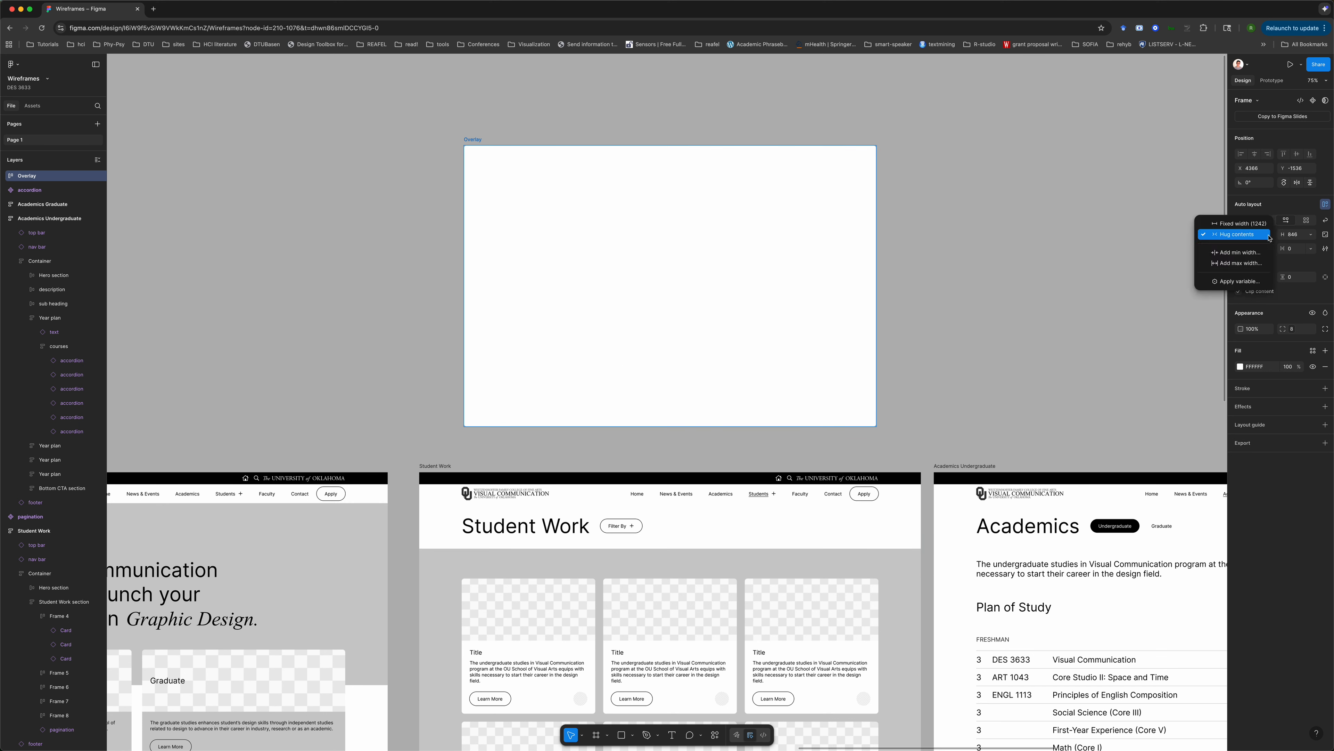
{"action": "left_click", "coordinate": [1239, 224]}
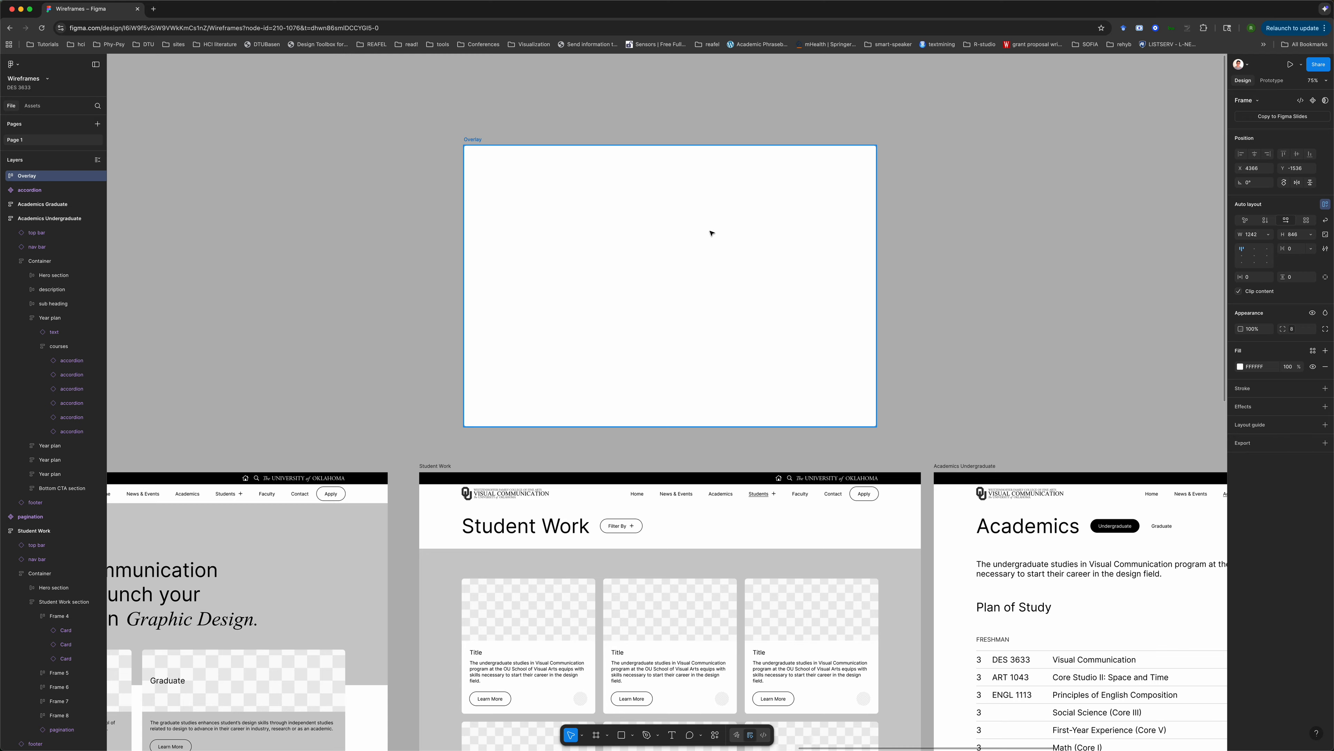
{"action": "left_click", "coordinate": [1311, 235]}
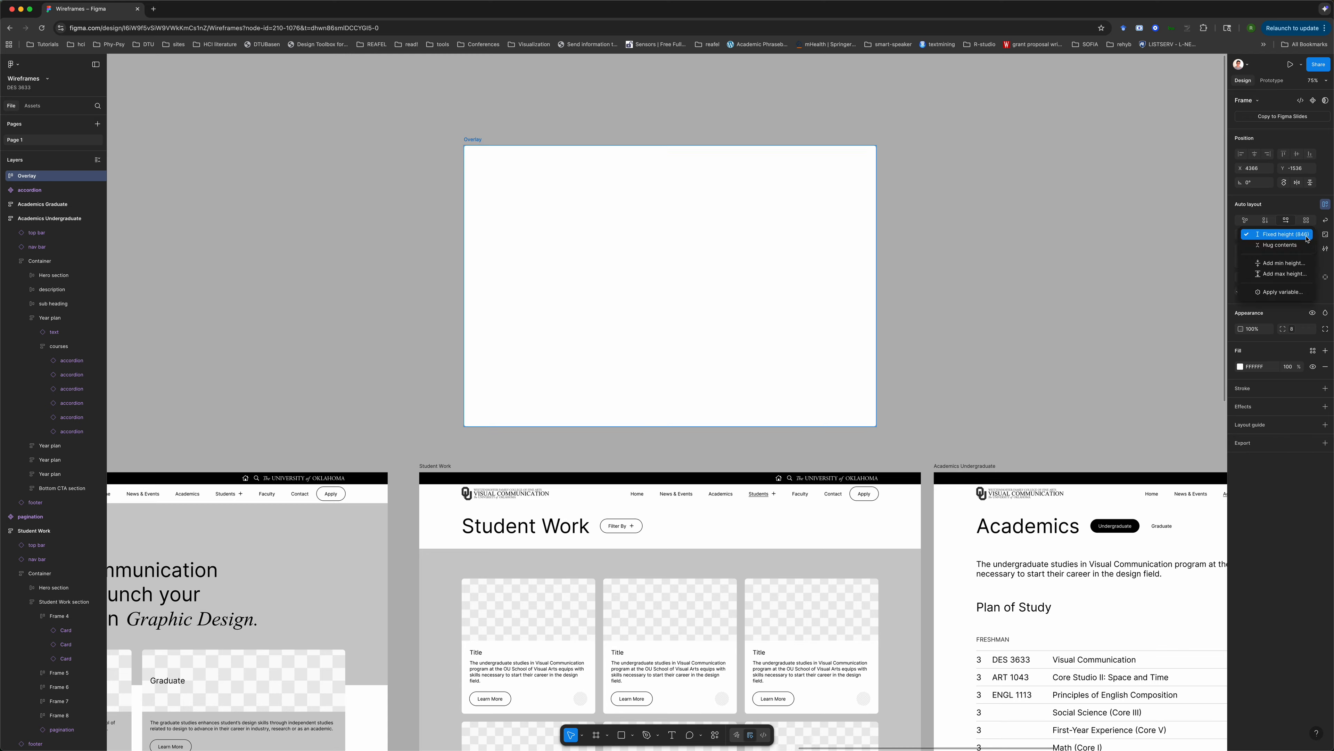
{"action": "left_click", "coordinate": [1293, 239]}
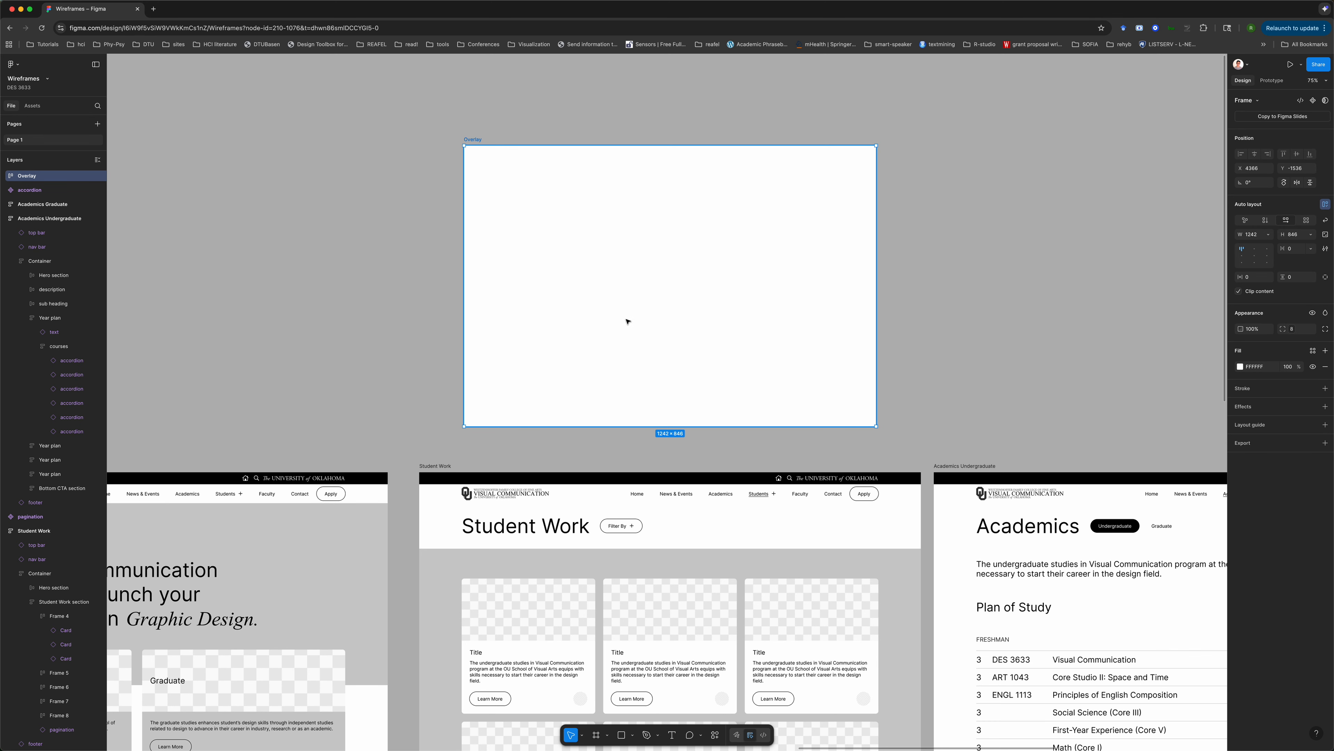
{"action": "mouse_move", "coordinate": [605, 293]}
{"action": "left_mouse_down"}
{"action": "mouse_move", "coordinate": [584, 274]}
{"action": "mouse_move", "coordinate": [604, 268]}
{"action": "mouse_move", "coordinate": [620, 301]}
{"action": "left_mouse_up"}
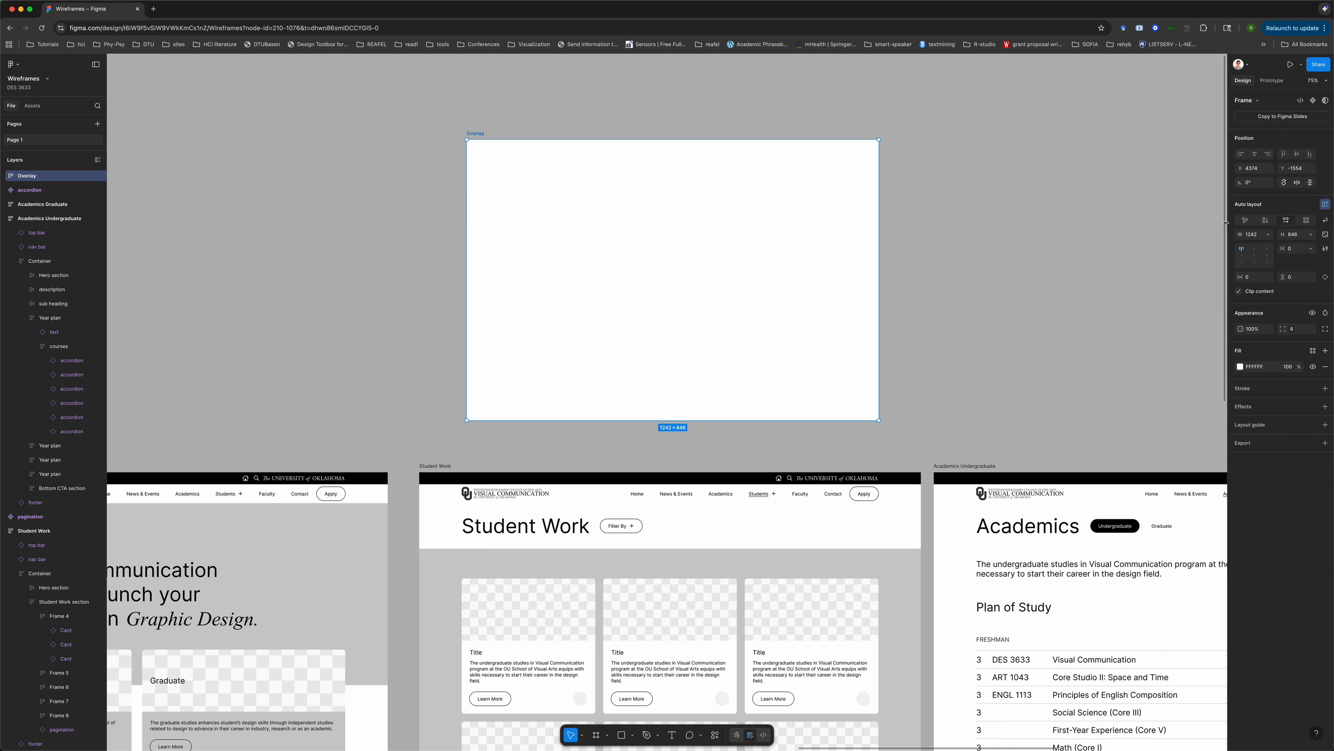
{"action": "left_click", "coordinate": [1266, 220]}
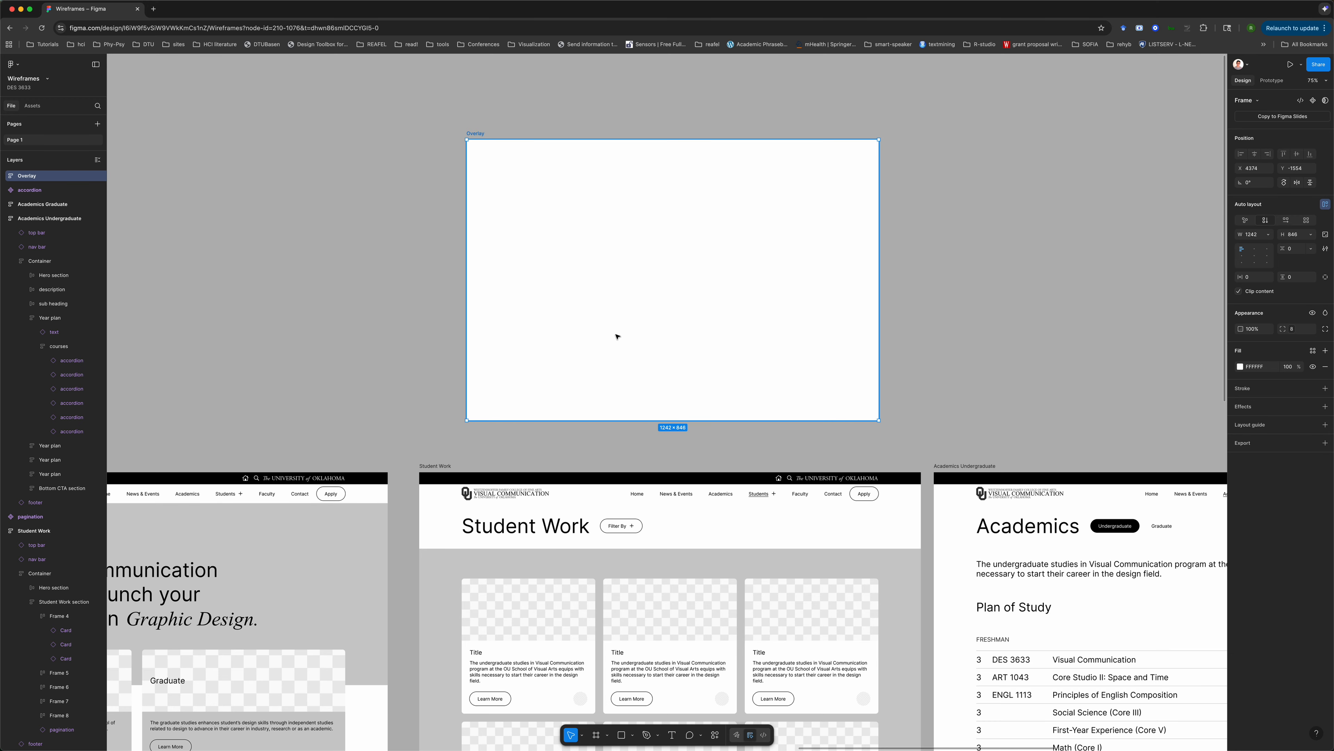
- Draw a rectangle about 405 by 563 inside the Overlay frame and duplicate it twice
{"action": "scroll", "coordinate": [618, 347], "scroll_direction": "down", "scroll_amount": 3}
{"action": "scroll", "coordinate": [619, 347], "scroll_direction": "up", "scroll_amount": 4}
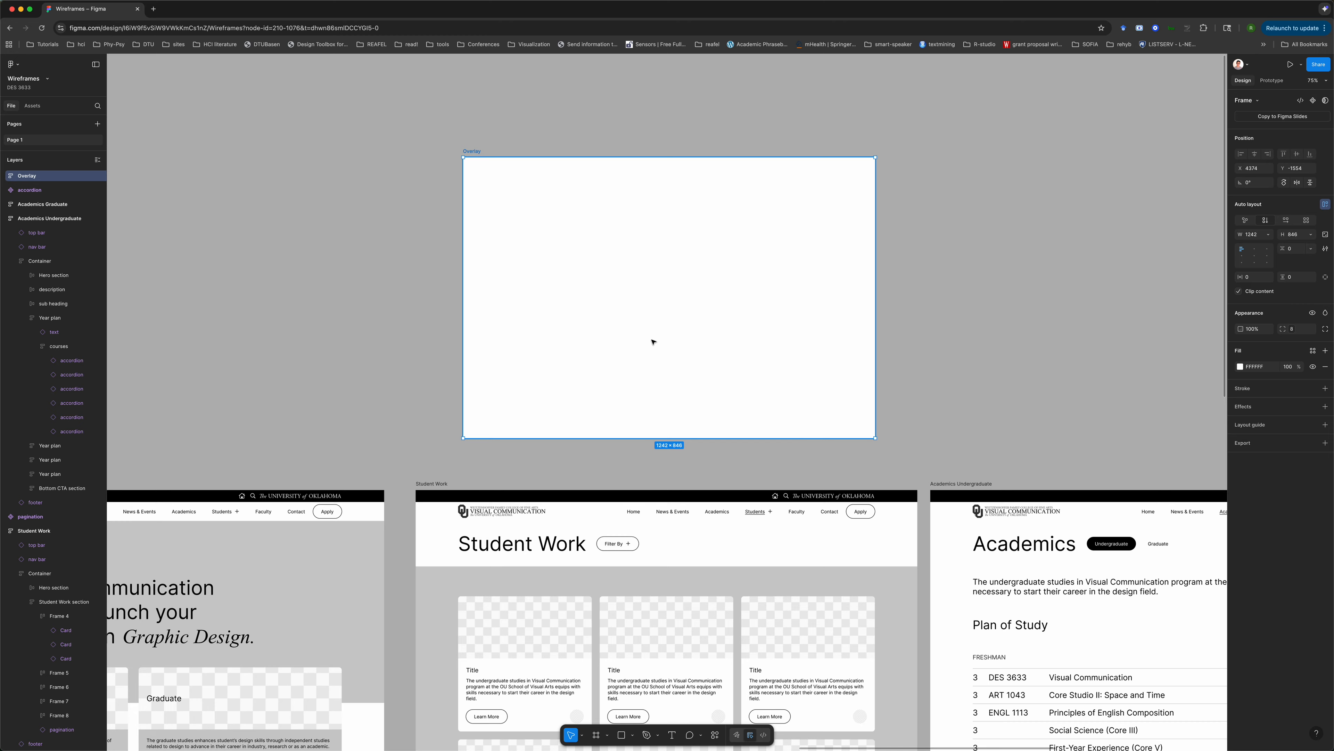
{"action": "left_click", "coordinate": [621, 735]}
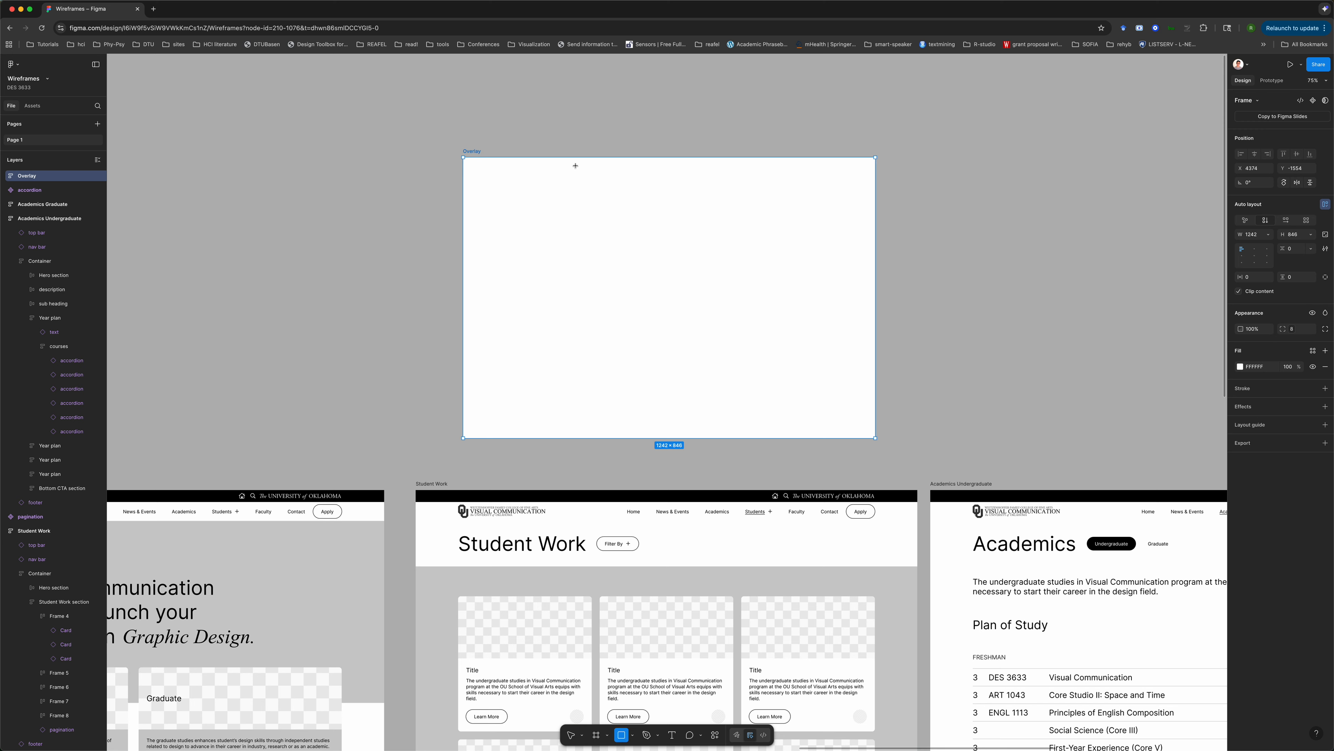
{"action": "mouse_move", "coordinate": [575, 166]}
{"action": "left_mouse_down"}
{"action": "mouse_move", "coordinate": [592, 247]}
{"action": "mouse_move", "coordinate": [683, 334]}
{"action": "mouse_move", "coordinate": [701, 371]}
{"action": "mouse_move", "coordinate": [703, 342]}
{"action": "mouse_move", "coordinate": [710, 352]}
{"action": "left_mouse_up"}
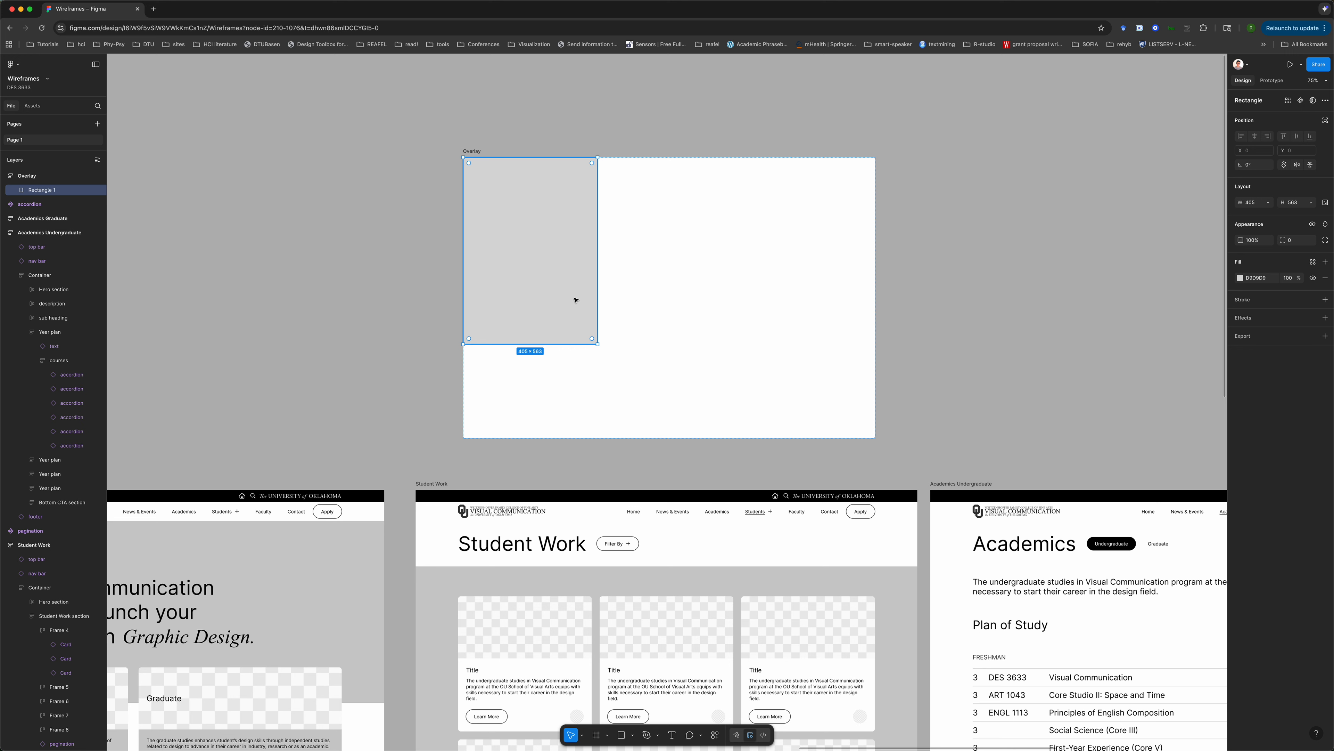
{"action": "key", "text": "super+d"}
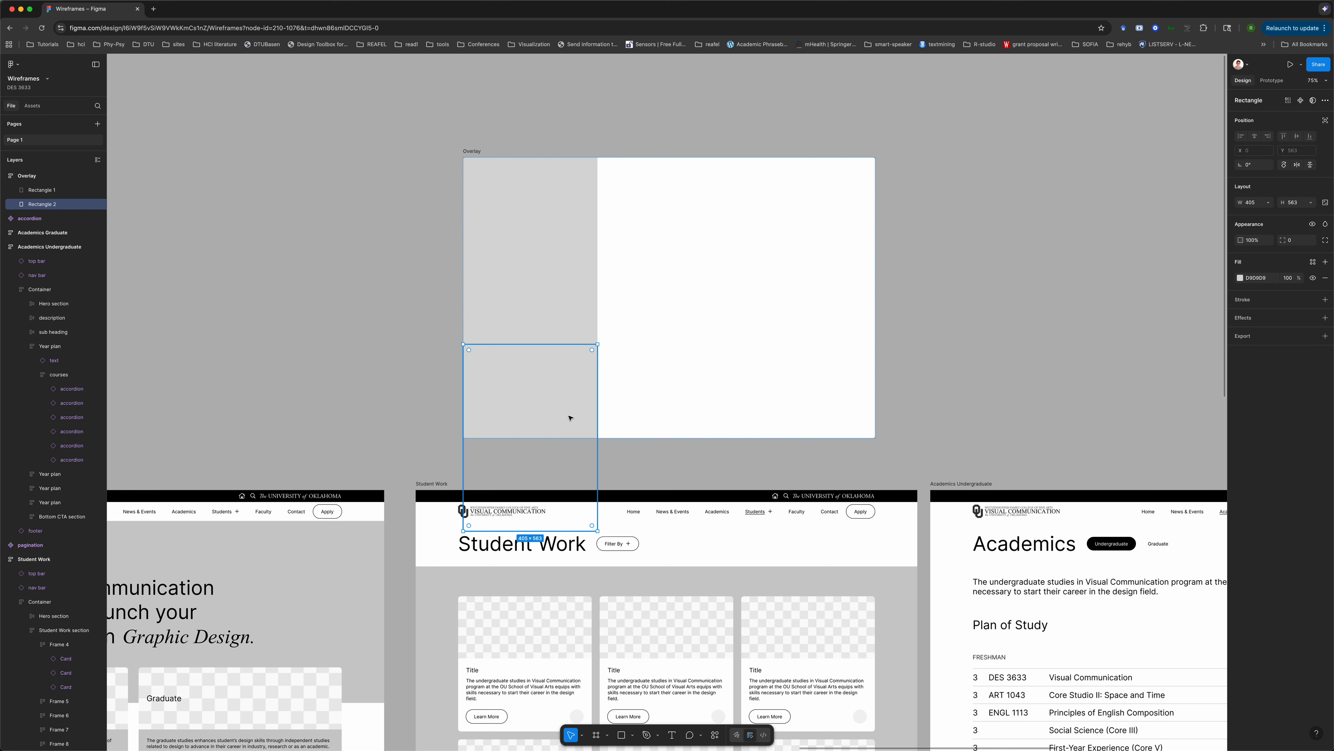
{"action": "key", "text": "super+d"}
- Wrap the three rectangles in an auto layout frame with a horizontal flow
{"action": "left_click", "coordinate": [530, 291], "text": "shift"}
{"action": "left_click", "coordinate": [524, 396], "text": "shift"}
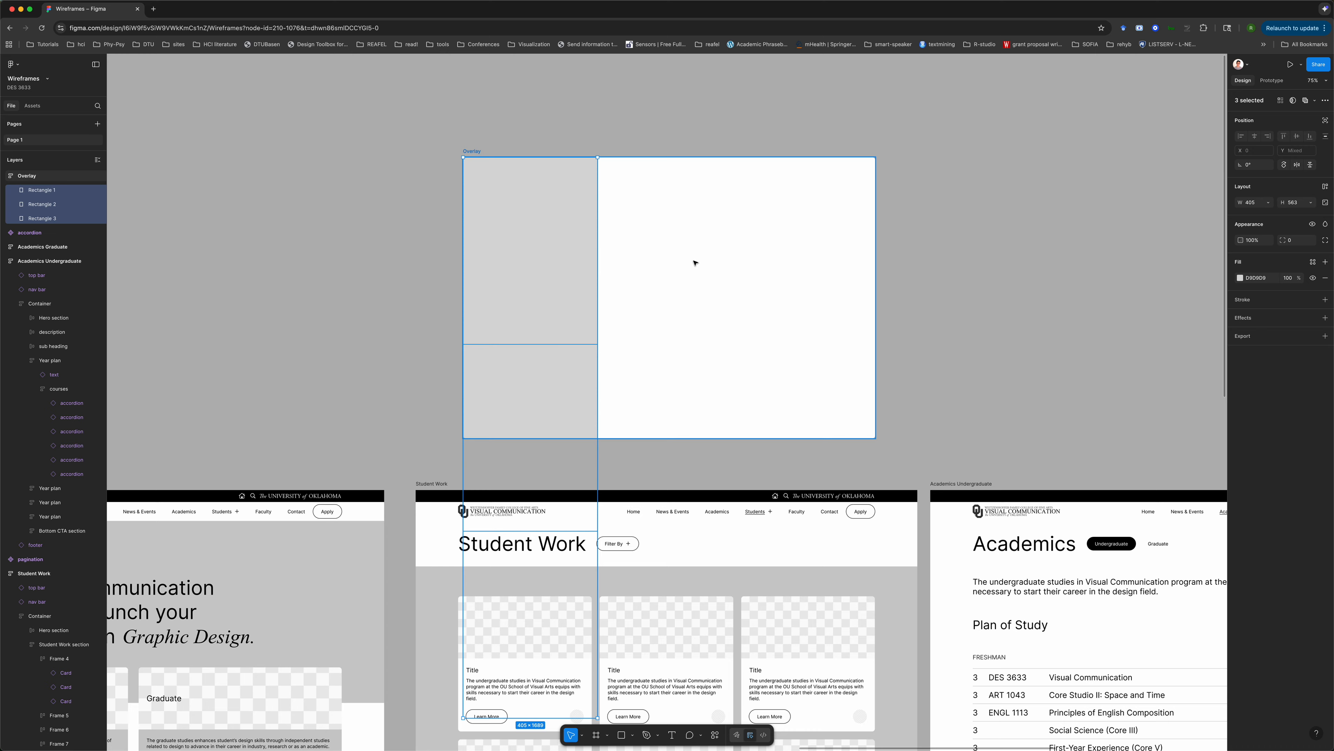
{"action": "key", "text": "shift+a"}
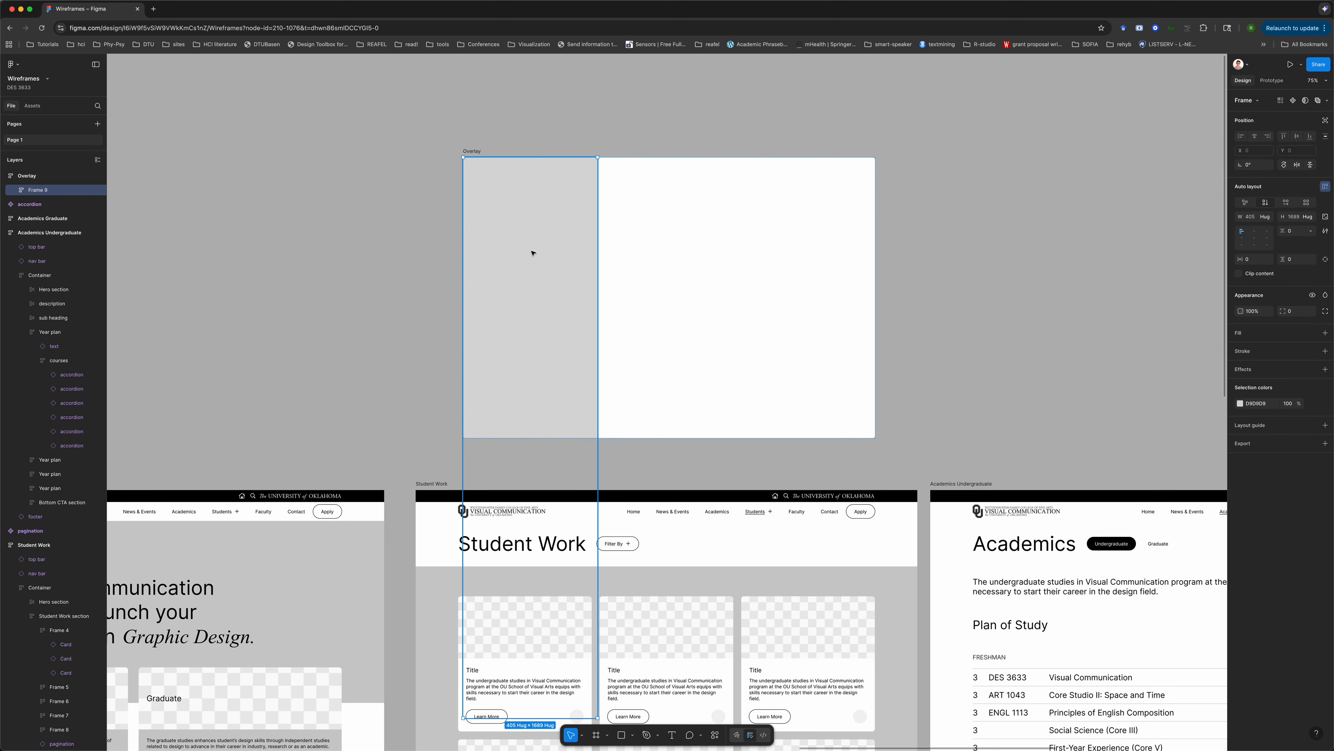
{"action": "left_click", "coordinate": [1286, 201]}
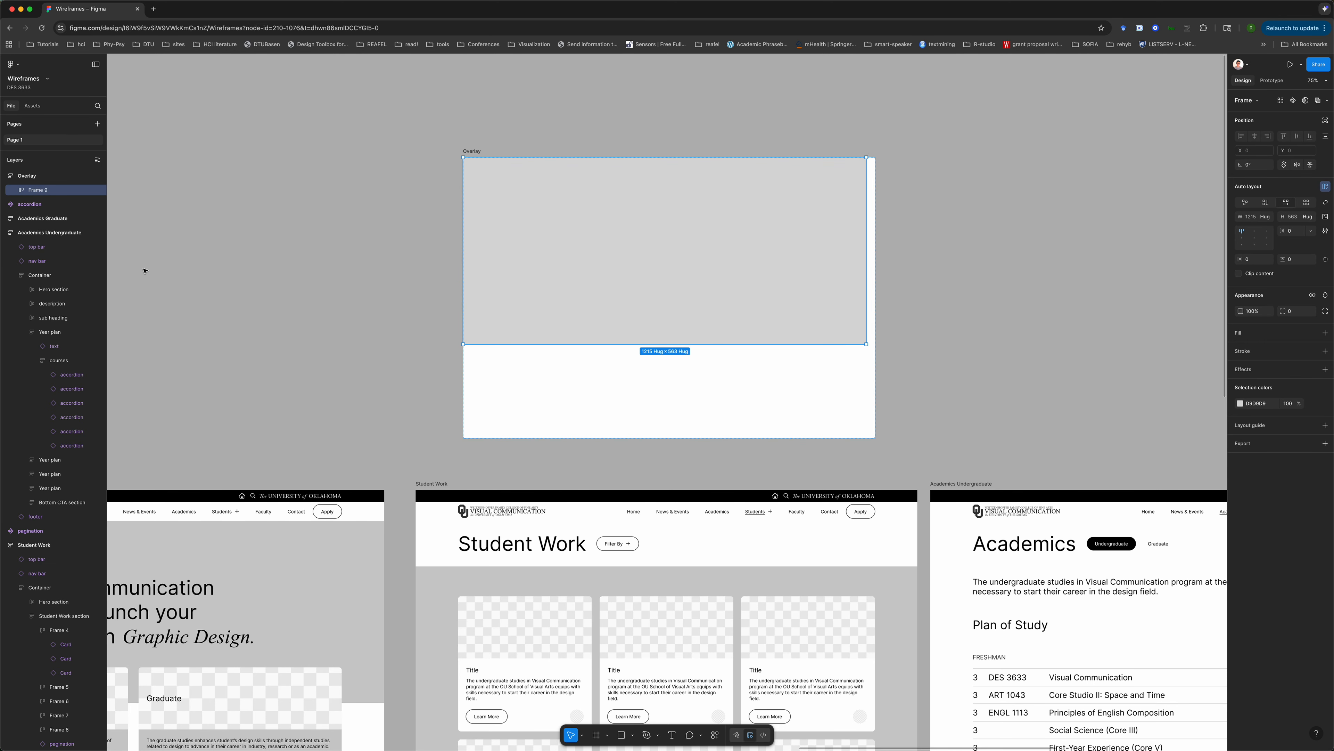
- Add a black 000000 inside stroke of weight 1 to the three rectangles
{"action": "left_click", "coordinate": [15, 190]}
{"action": "left_click", "coordinate": [53, 218]}
{"action": "left_click", "coordinate": [52, 205]}
{"action": "left_click", "coordinate": [53, 233], "text": "shift"}
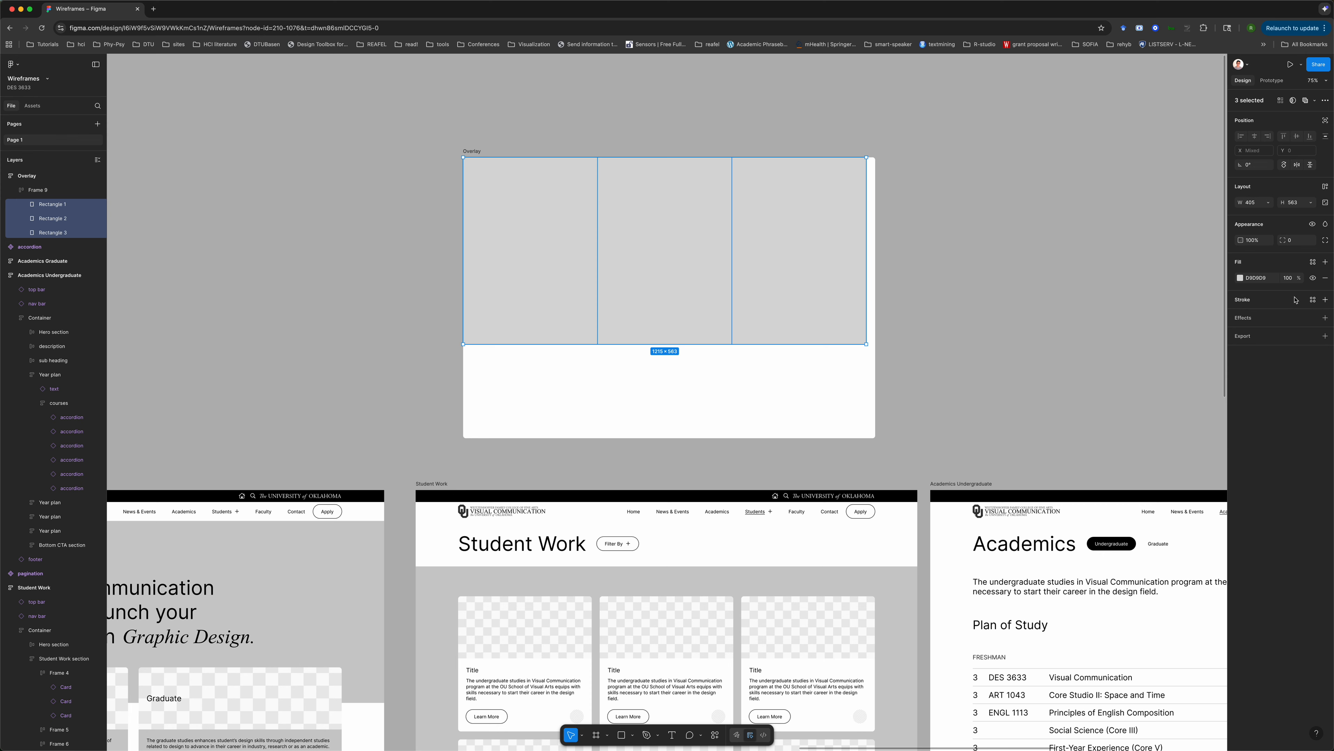
{"action": "left_click", "coordinate": [1325, 299]}
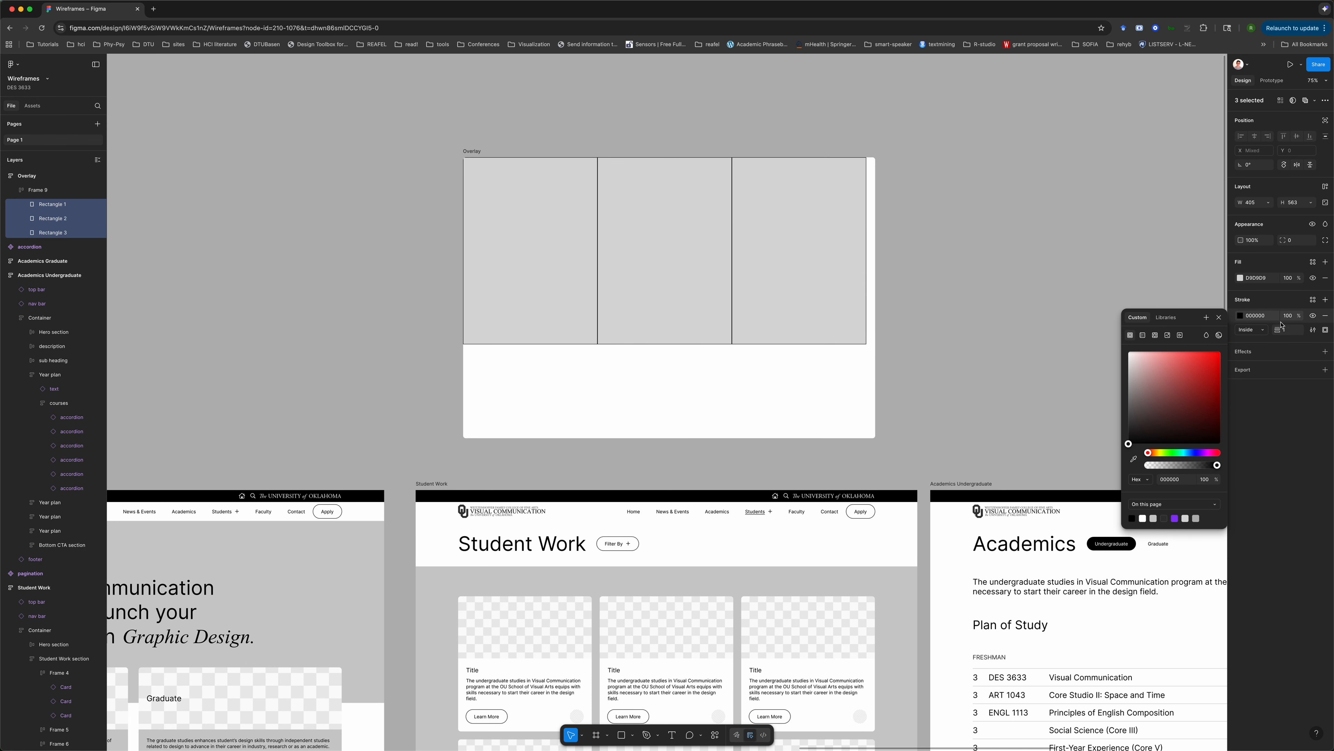
{"action": "left_click", "coordinate": [1001, 276]}
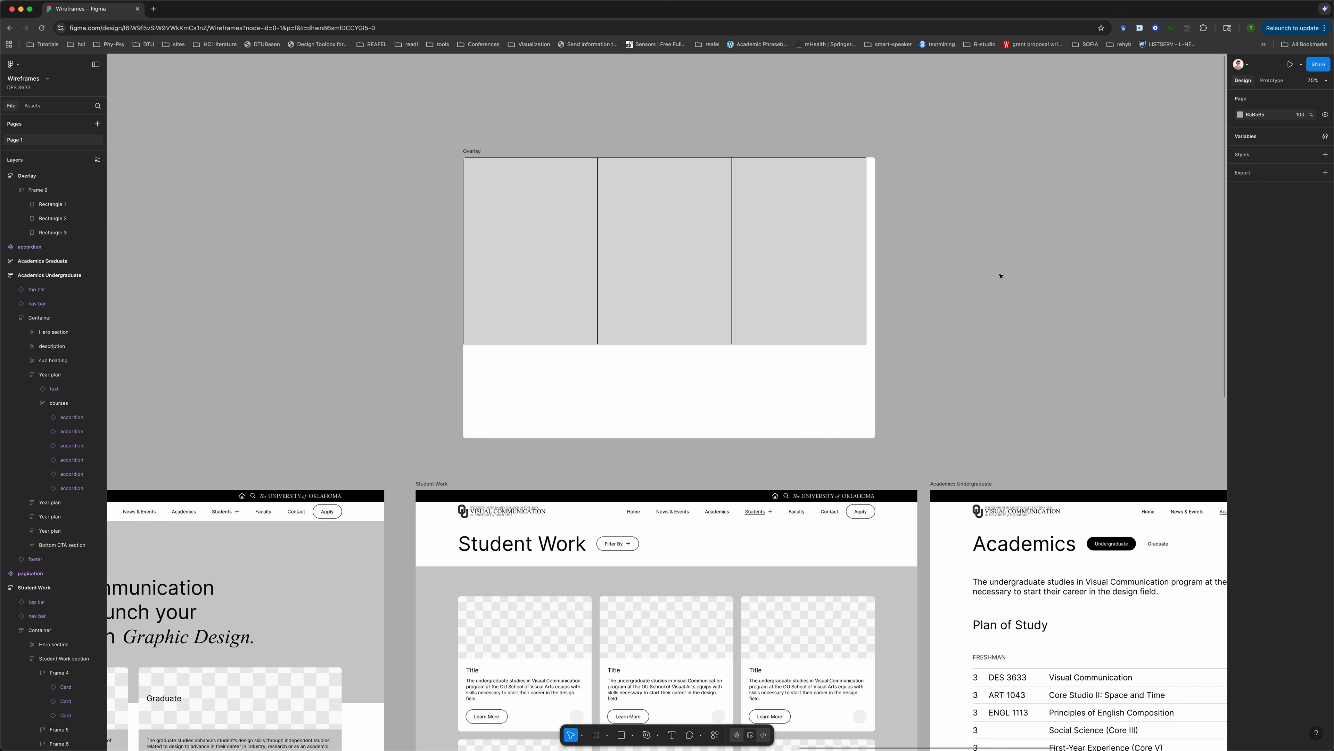
- Set the three rectangles' width to fill container and stretch them to about 408 wide each
{"action": "left_click", "coordinate": [52, 204]}
{"action": "left_click", "coordinate": [53, 233], "text": "shift"}
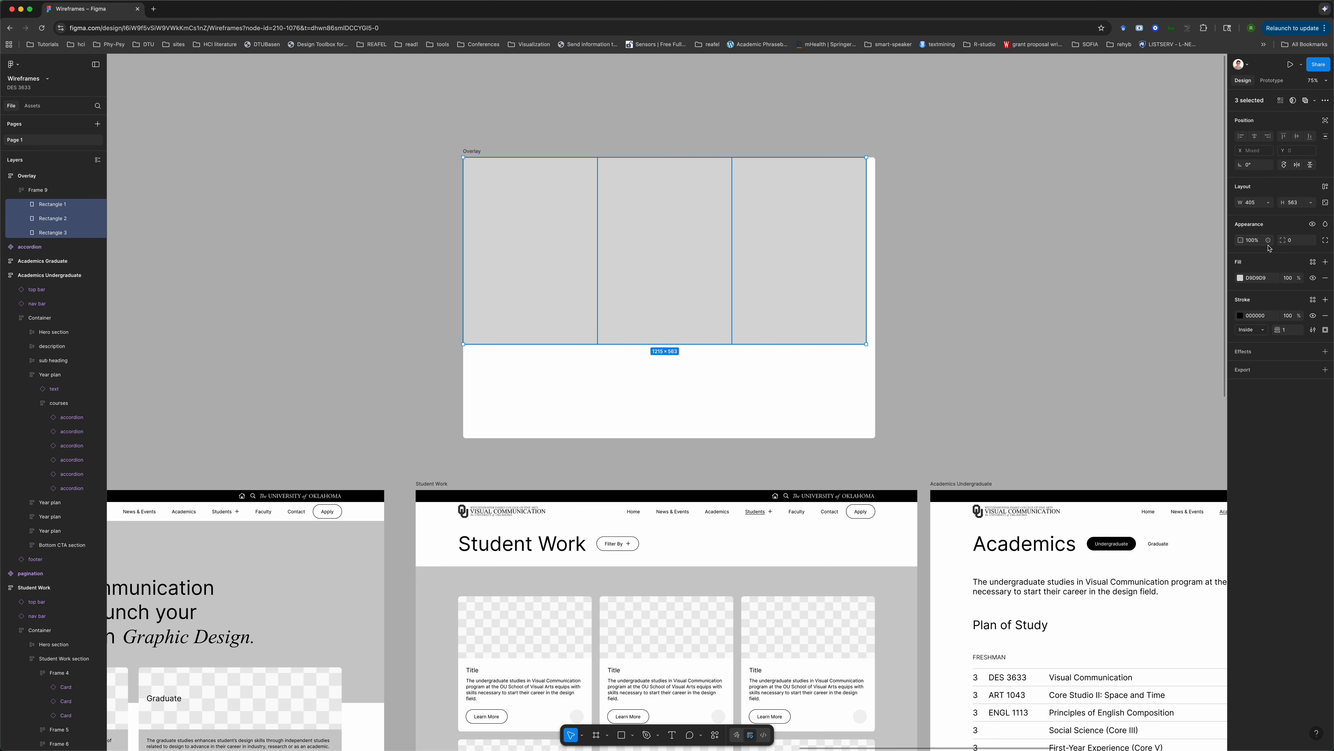
{"action": "left_click", "coordinate": [1268, 203]}
{"action": "left_click", "coordinate": [1254, 215]}
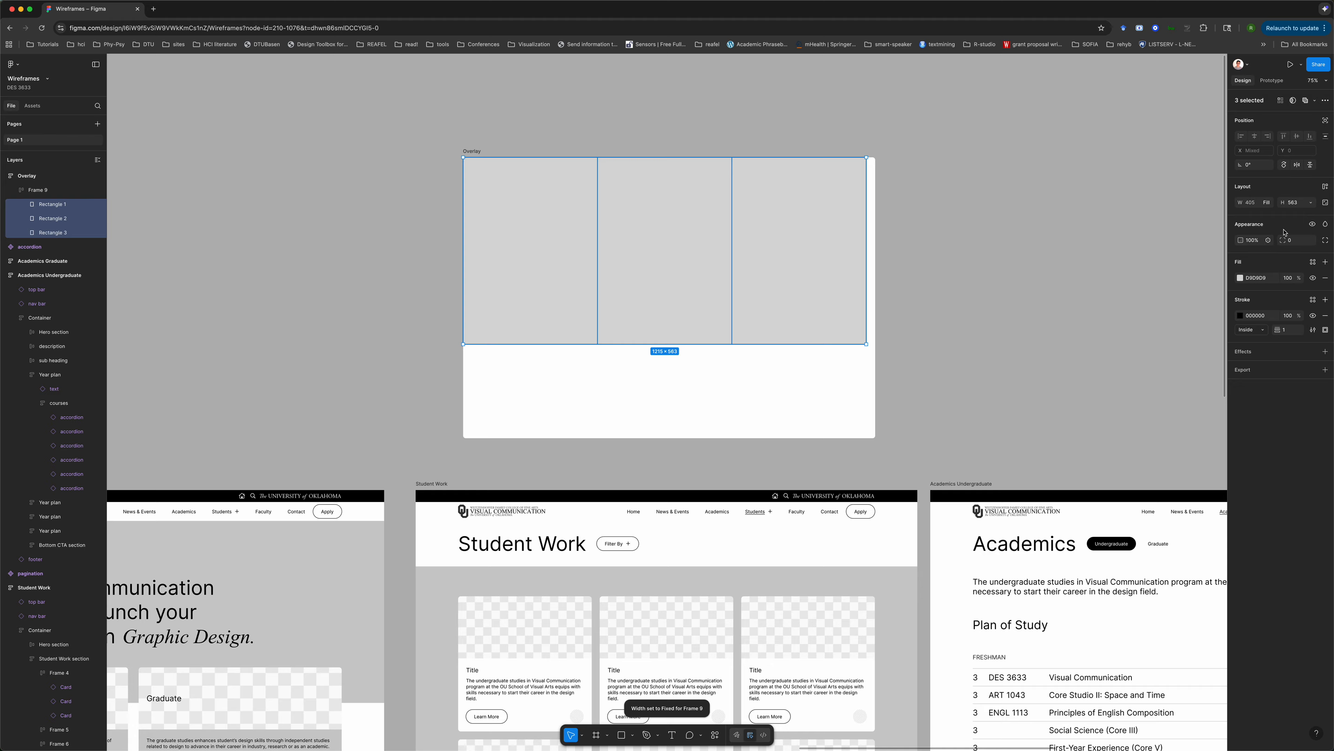
{"action": "mouse_move", "coordinate": [866, 273]}
{"action": "left_mouse_down"}
{"action": "mouse_move", "coordinate": [854, 275]}
{"action": "mouse_move", "coordinate": [870, 275]}
{"action": "left_mouse_up"}
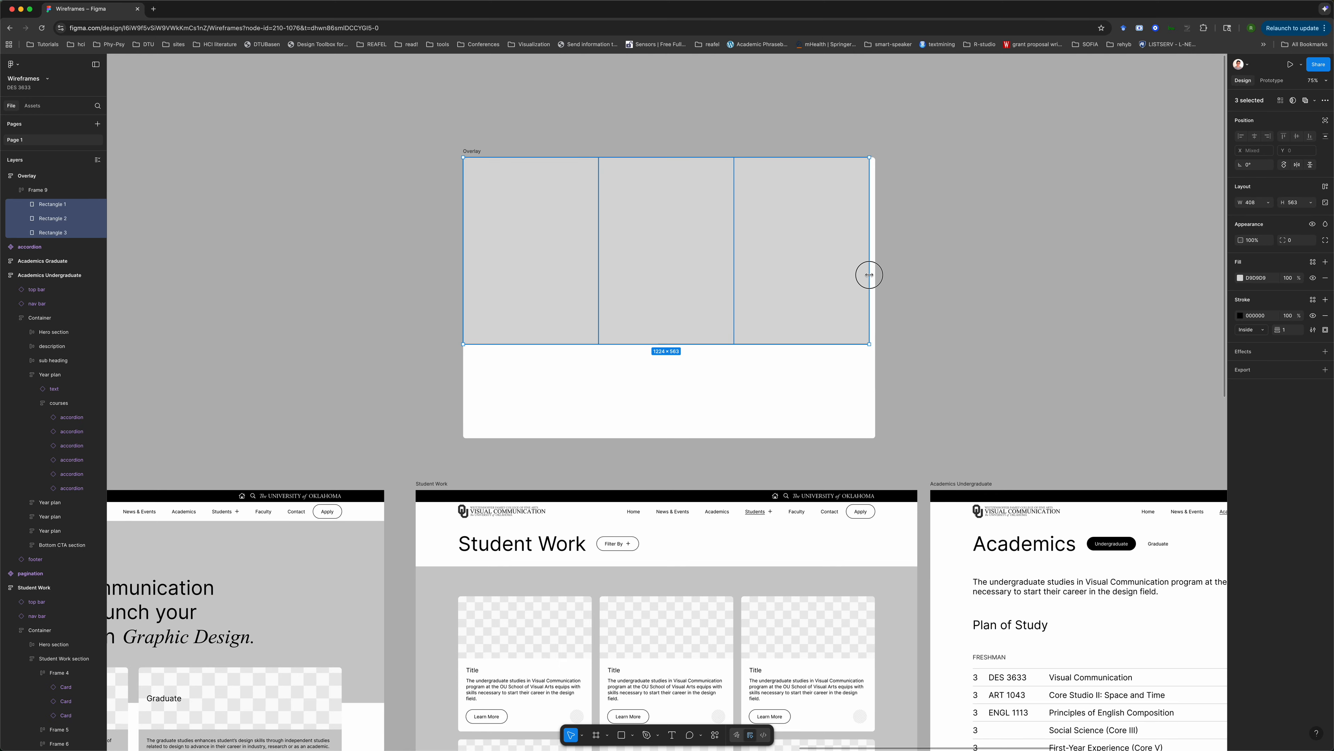
- Set the width of Rectangle 1 to fill container
{"action": "left_click", "coordinate": [284, 287]}
{"action": "left_click", "coordinate": [64, 204]}
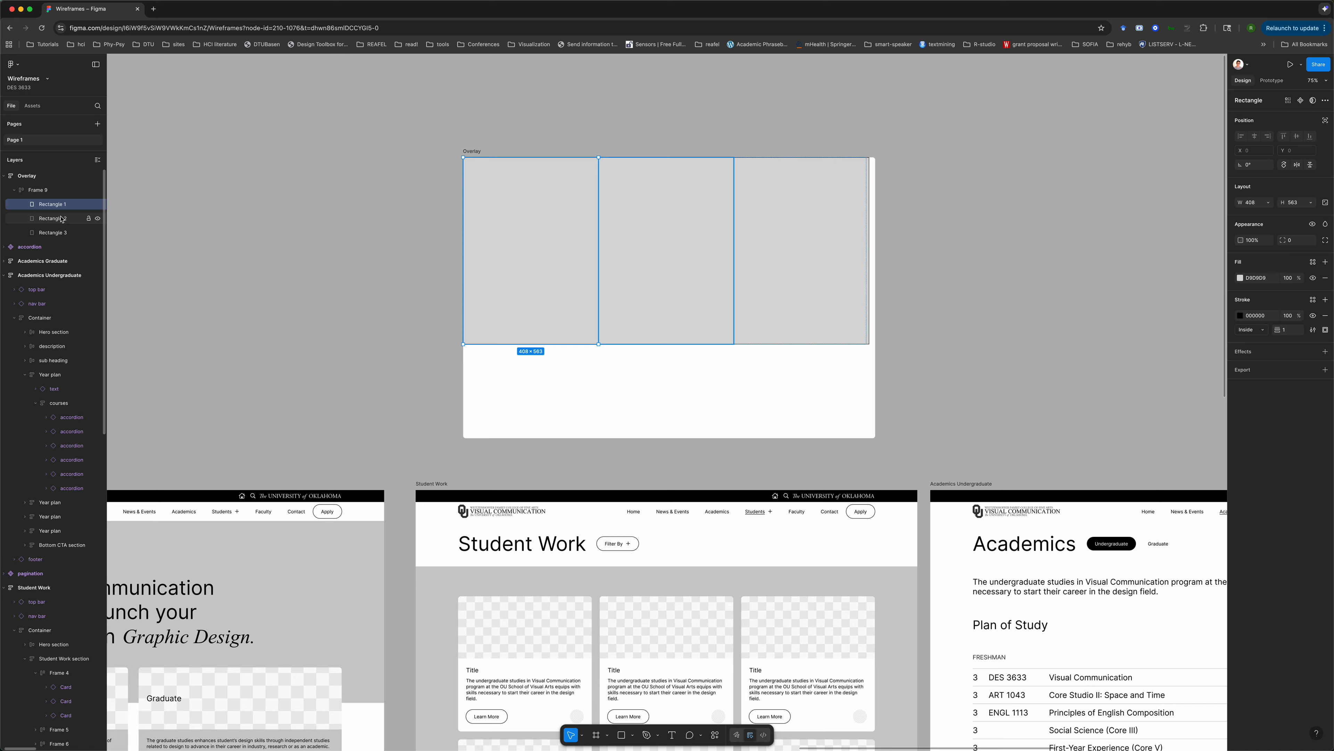
{"action": "left_click", "coordinate": [1269, 204]}
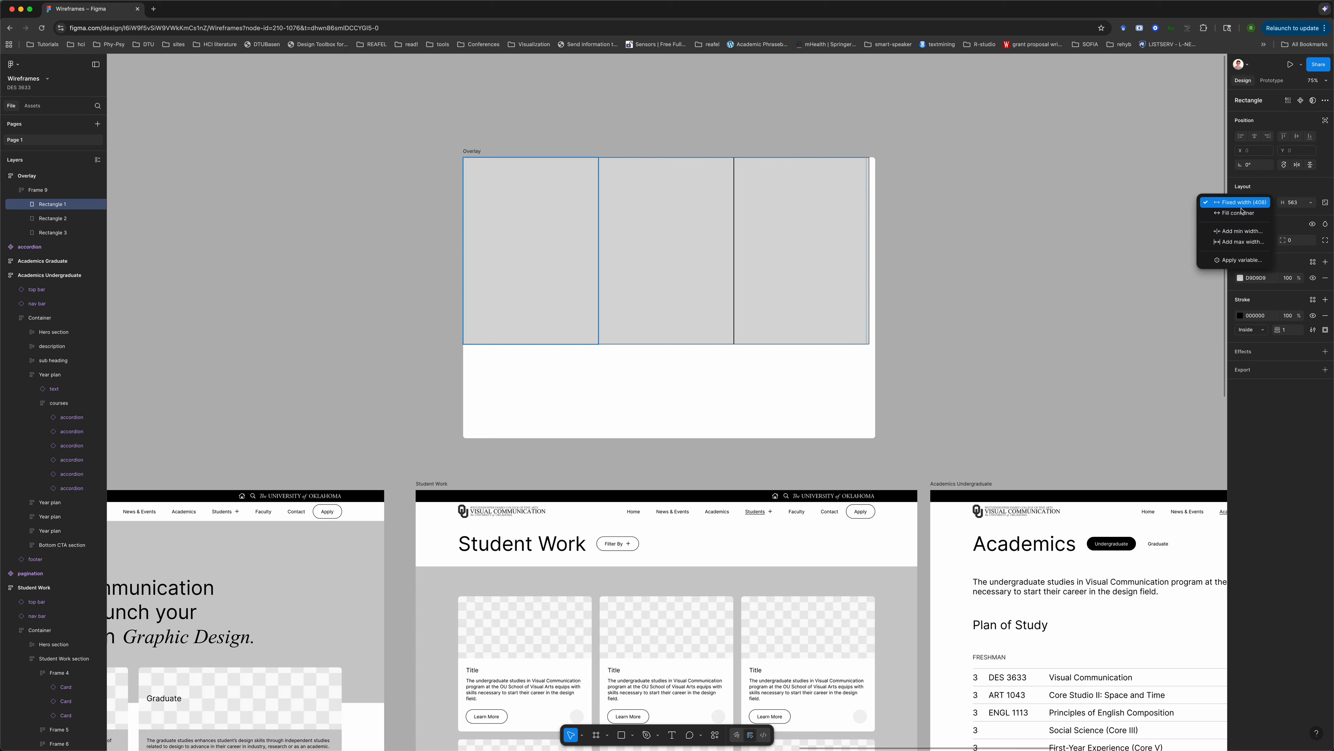
{"action": "left_click", "coordinate": [1240, 213]}
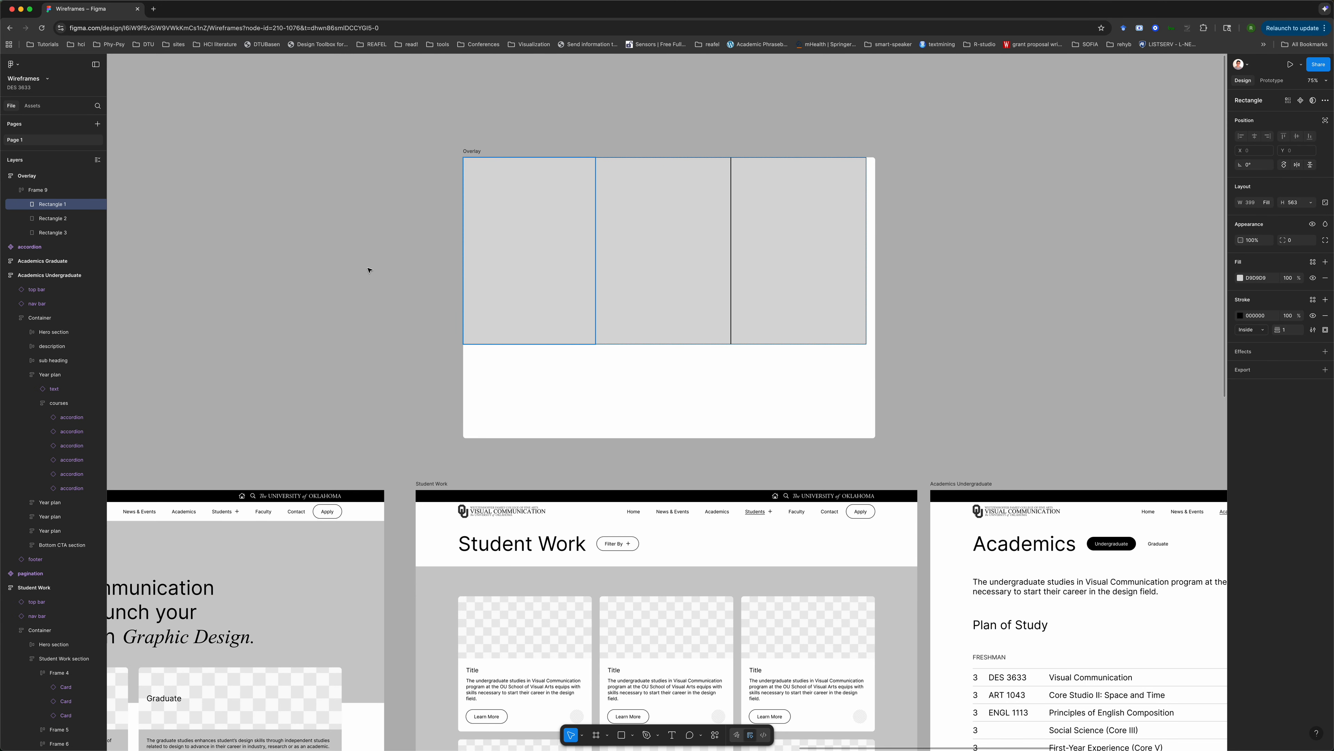
{"action": "left_click", "coordinate": [52, 218]}
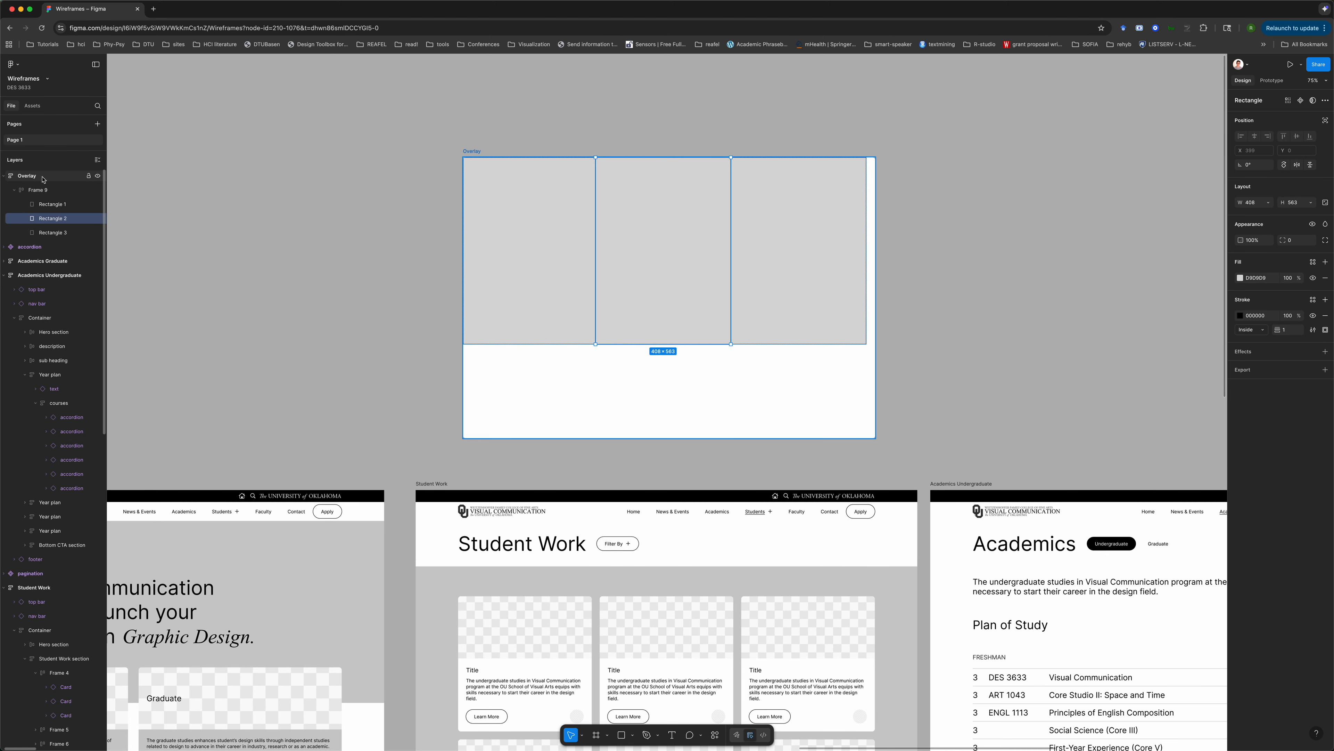
- Rename the frame holding the three rectangles as image container
{"action": "left_click", "coordinate": [48, 190]}
{"action": "double_click", "coordinate": [42, 192]}
{"action": "type", "text": "image co"}
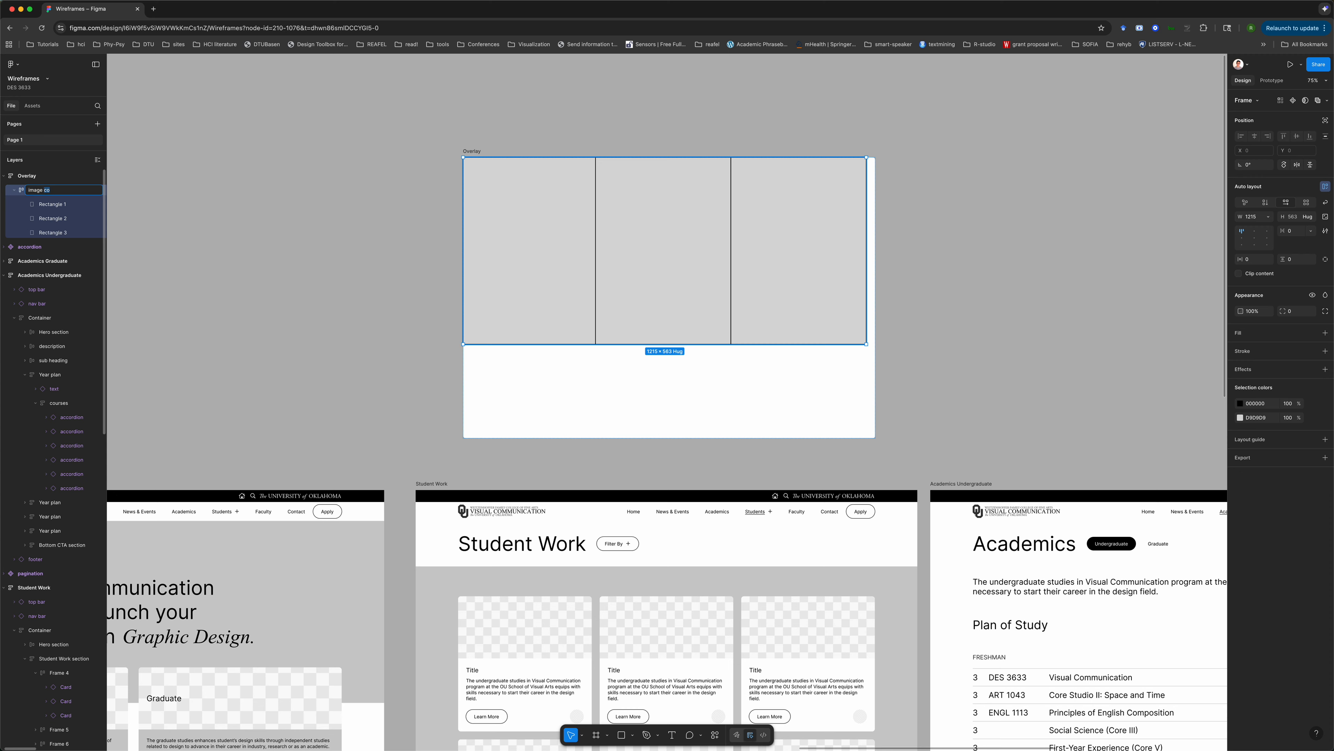
{"action": "type", "text": "ntainer"}
{"action": "key", "text": "Return"}
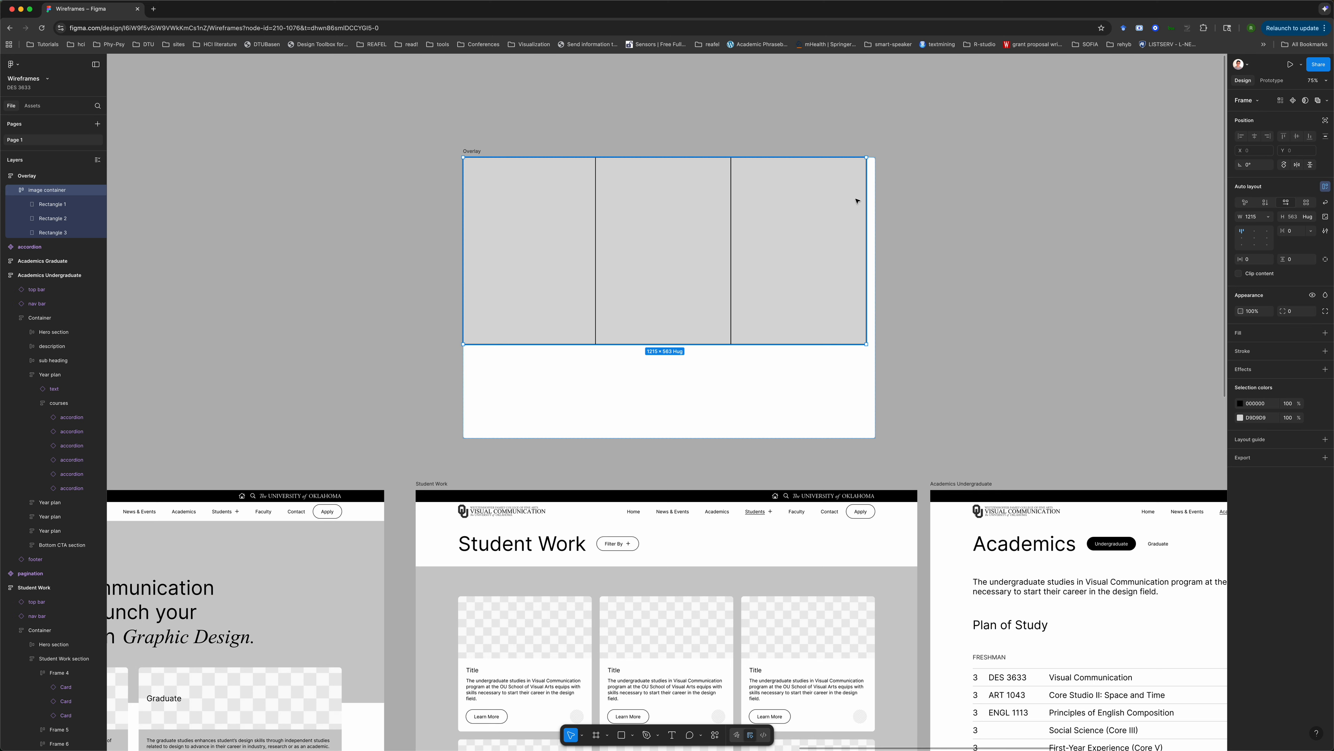
- Set the image container's width to fill the Overlay frame
{"action": "left_click", "coordinate": [1268, 216]}
{"action": "left_click", "coordinate": [1249, 238]}
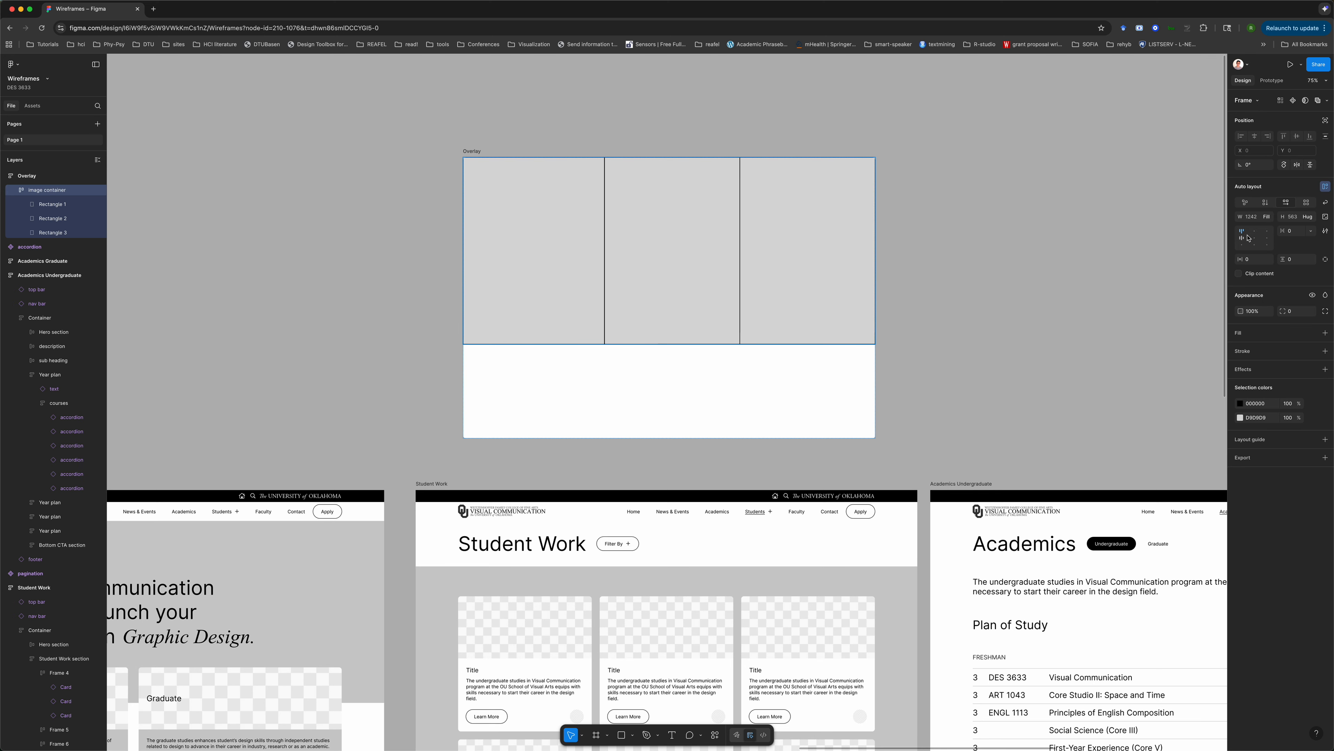
{"action": "left_click", "coordinate": [361, 277]}
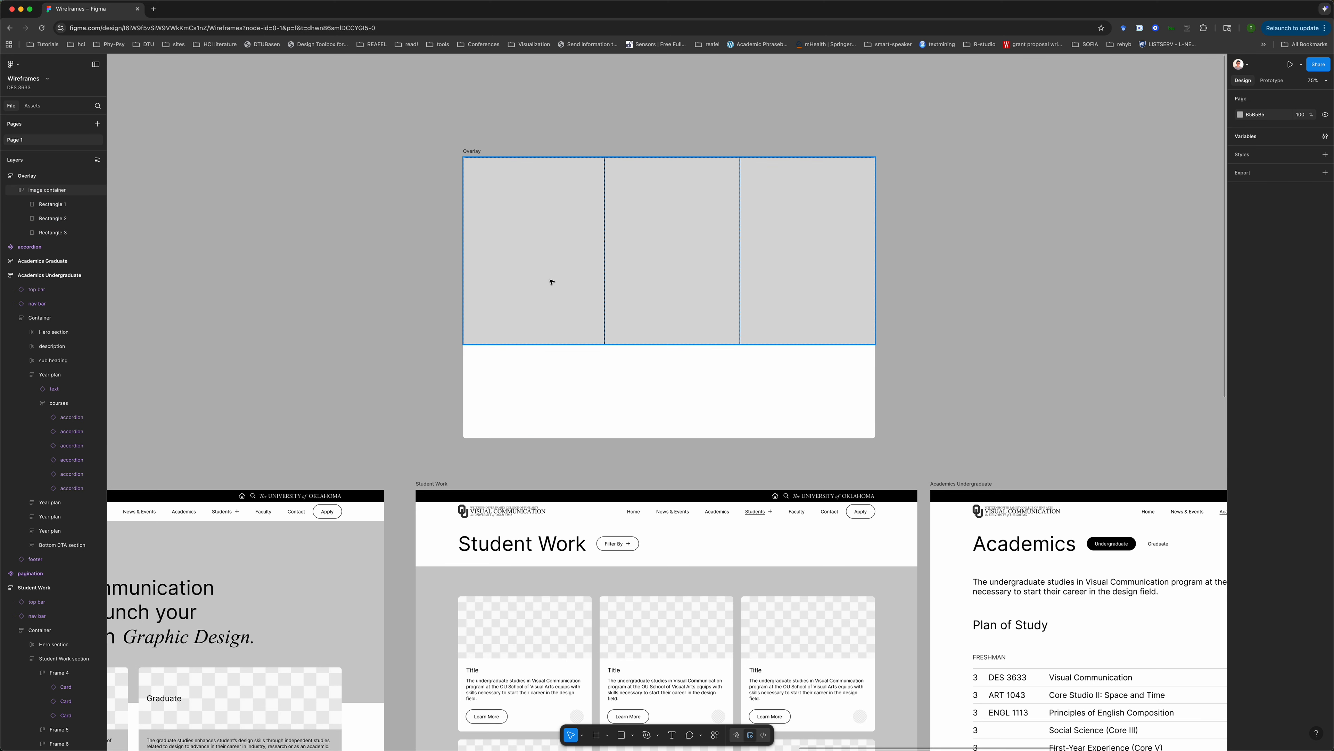
{"action": "scroll", "coordinate": [396, 205], "scroll_direction": "up", "scroll_amount": 5}
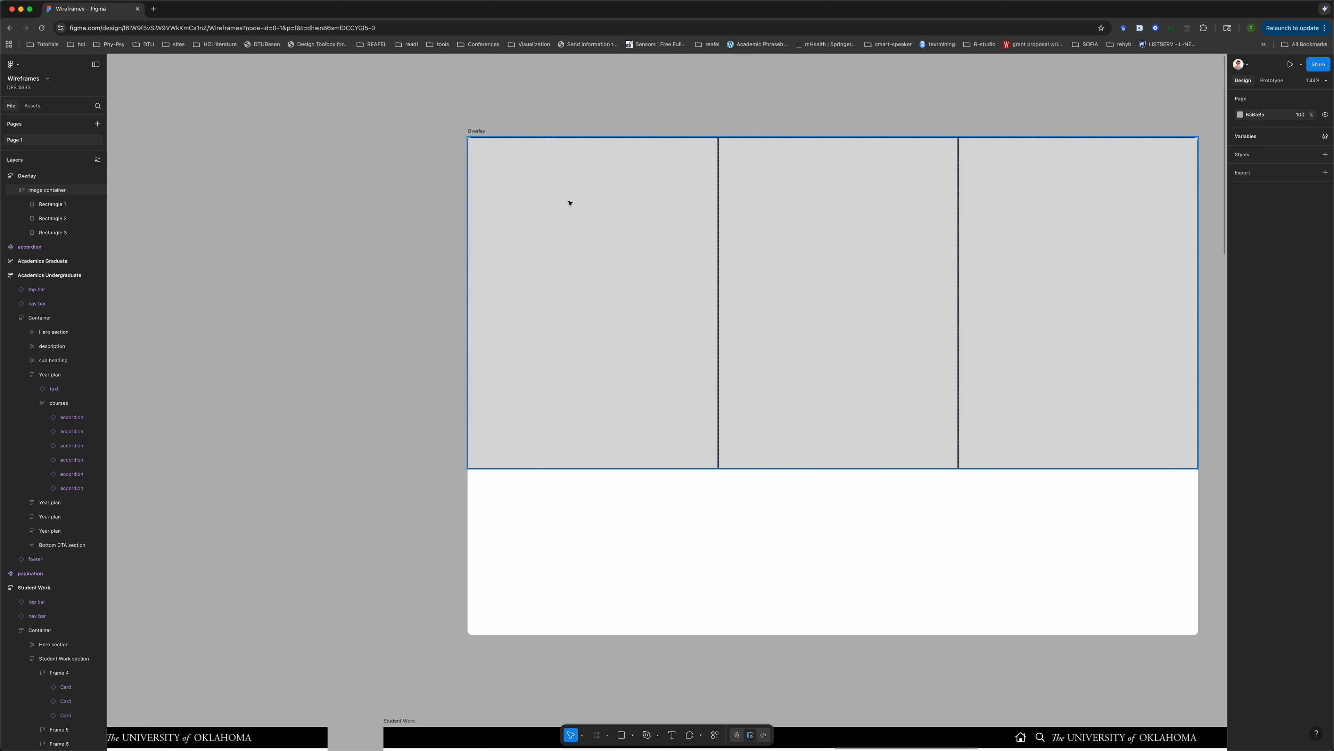
{"action": "double_click", "coordinate": [637, 230]}
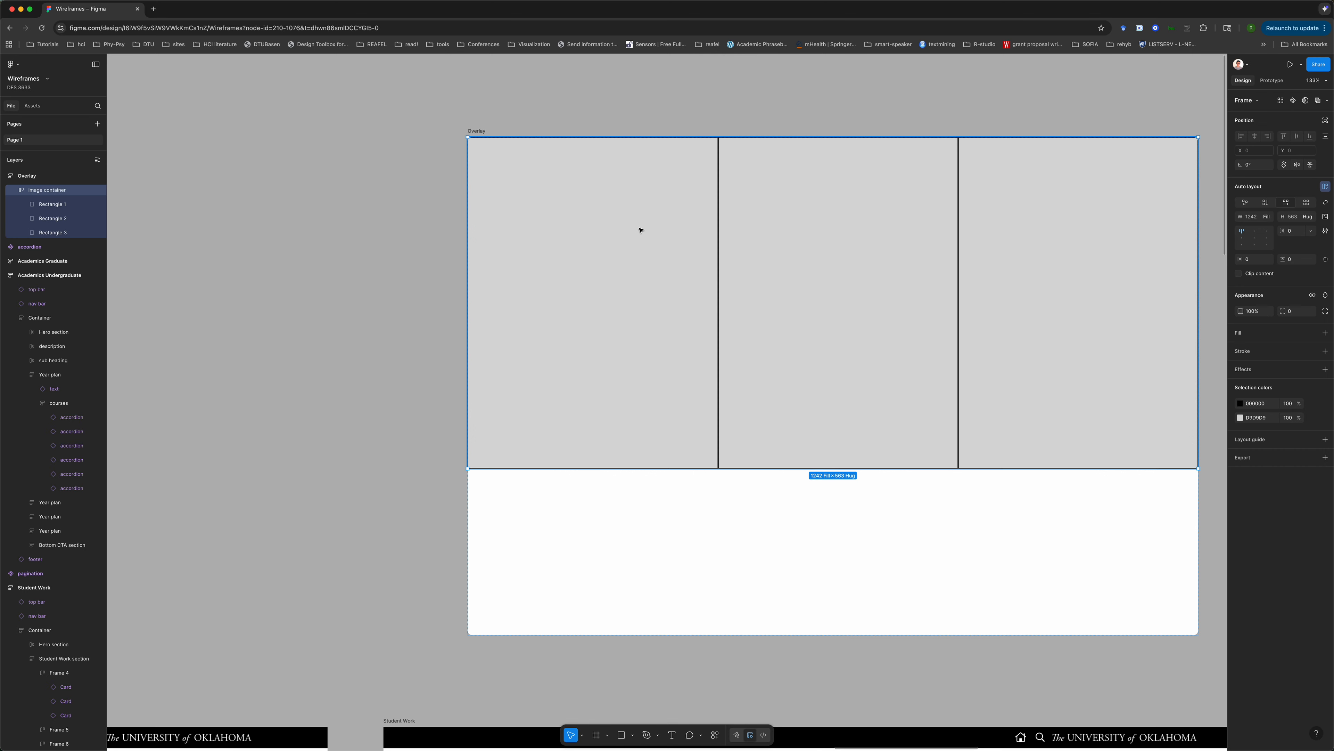
- Remove the black stroke from all three rectangles in the image container
{"action": "left_click", "coordinate": [882, 223], "text": "shift"}
{"action": "left_click", "coordinate": [1052, 216], "text": "shift"}
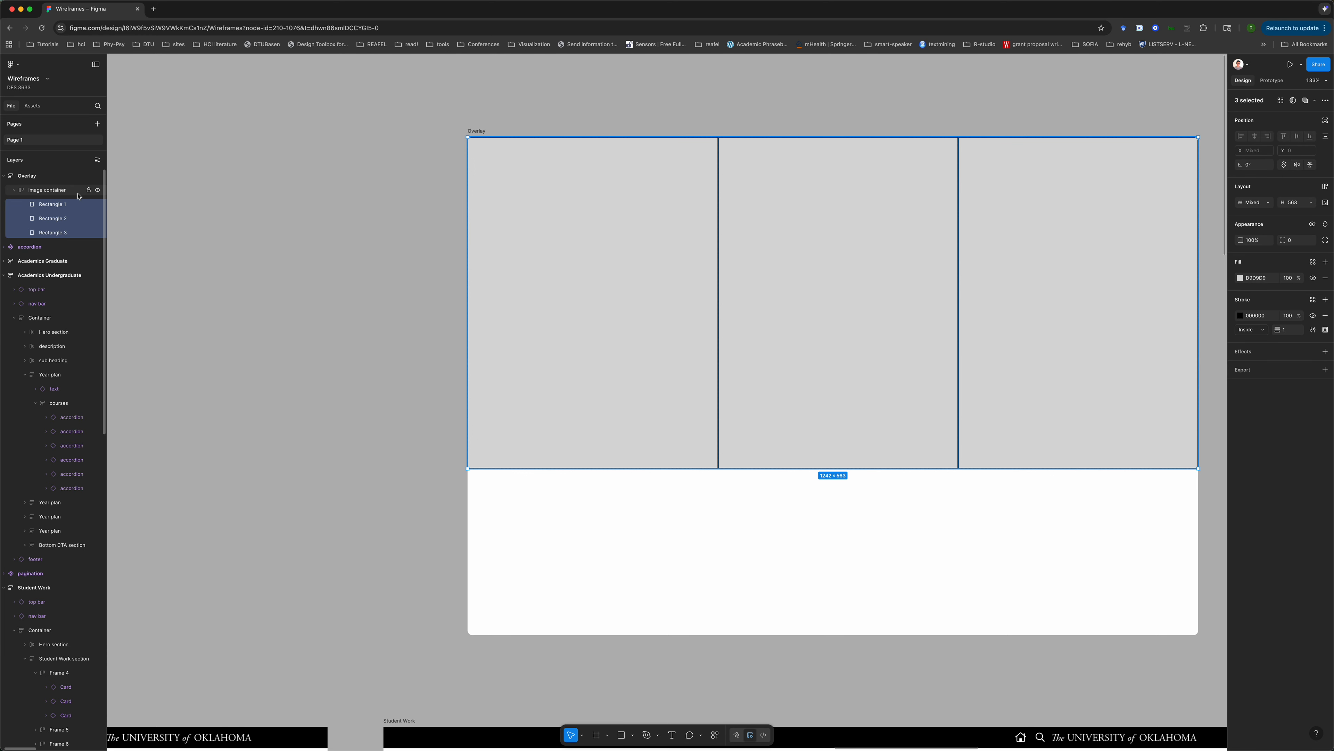
{"action": "left_click", "coordinate": [1325, 315]}
- Set the horizontal gap between the rectangles in the image container to 1
{"action": "left_click", "coordinate": [49, 190]}
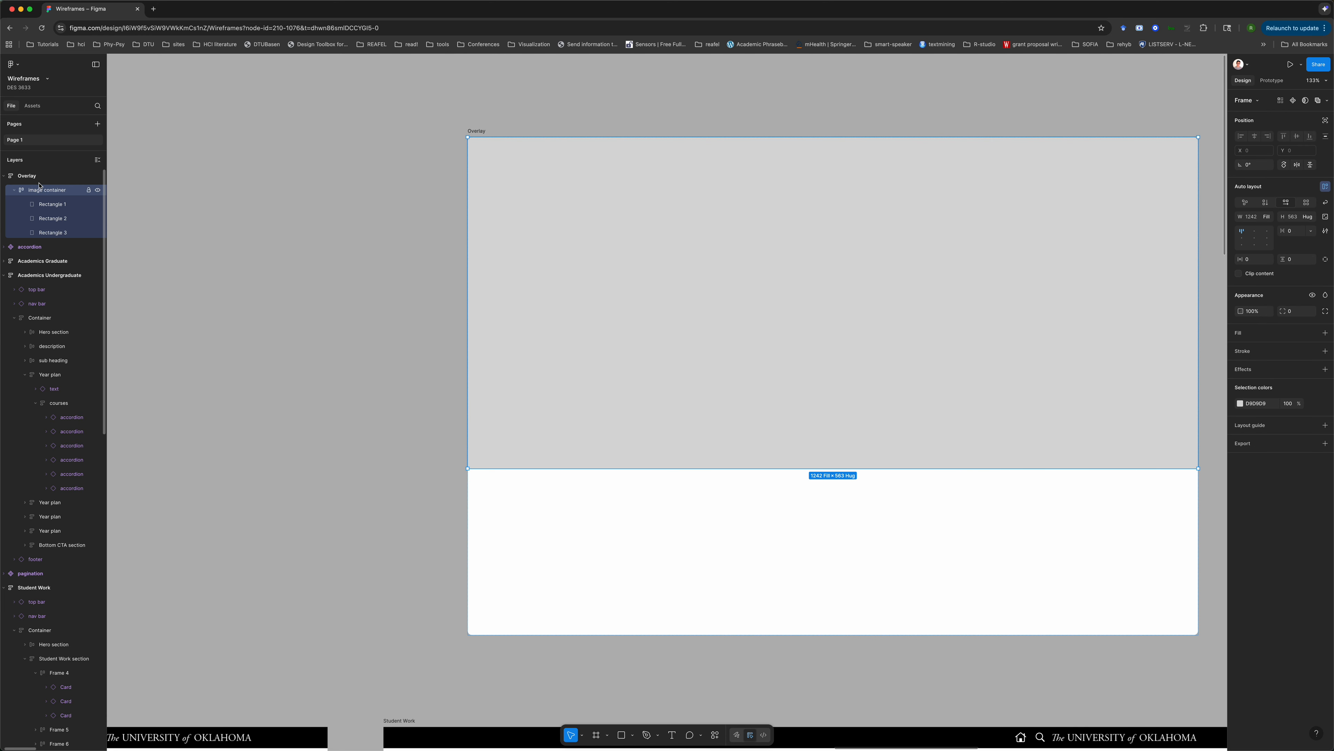
{"action": "left_click", "coordinate": [1301, 230]}
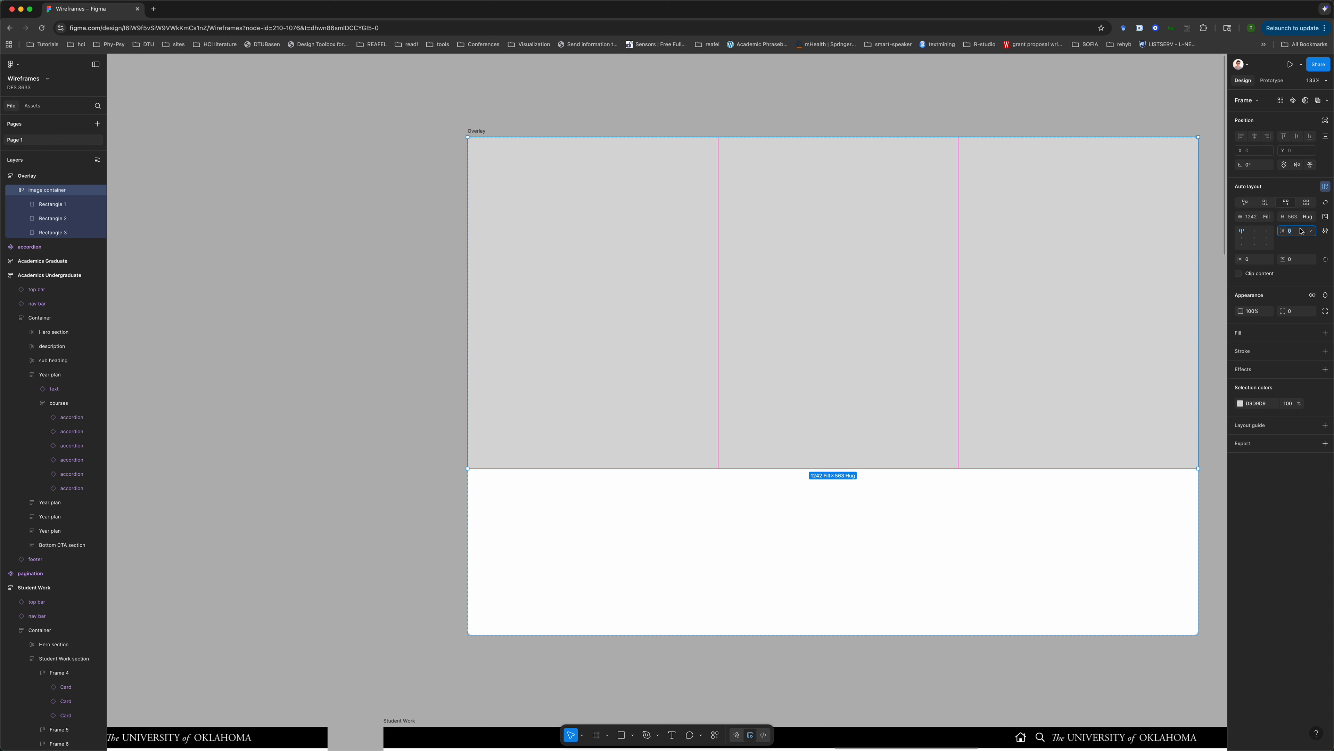
{"action": "type", "text": "1"}
{"action": "key", "text": "Return"}
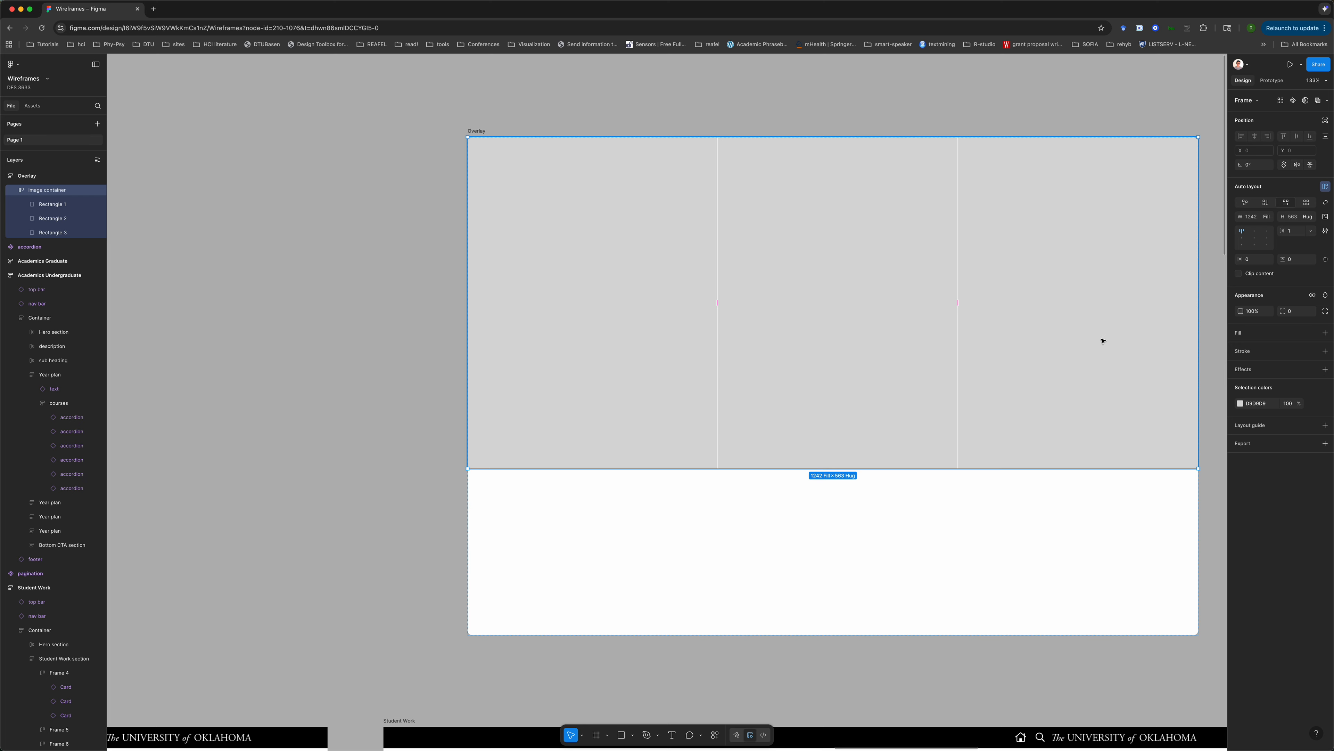
- Try a vertical padding of 1 on the image container
{"action": "left_click", "coordinate": [1298, 259]}
{"action": "type", "text": "1"}
{"action": "key", "text": "Return"}
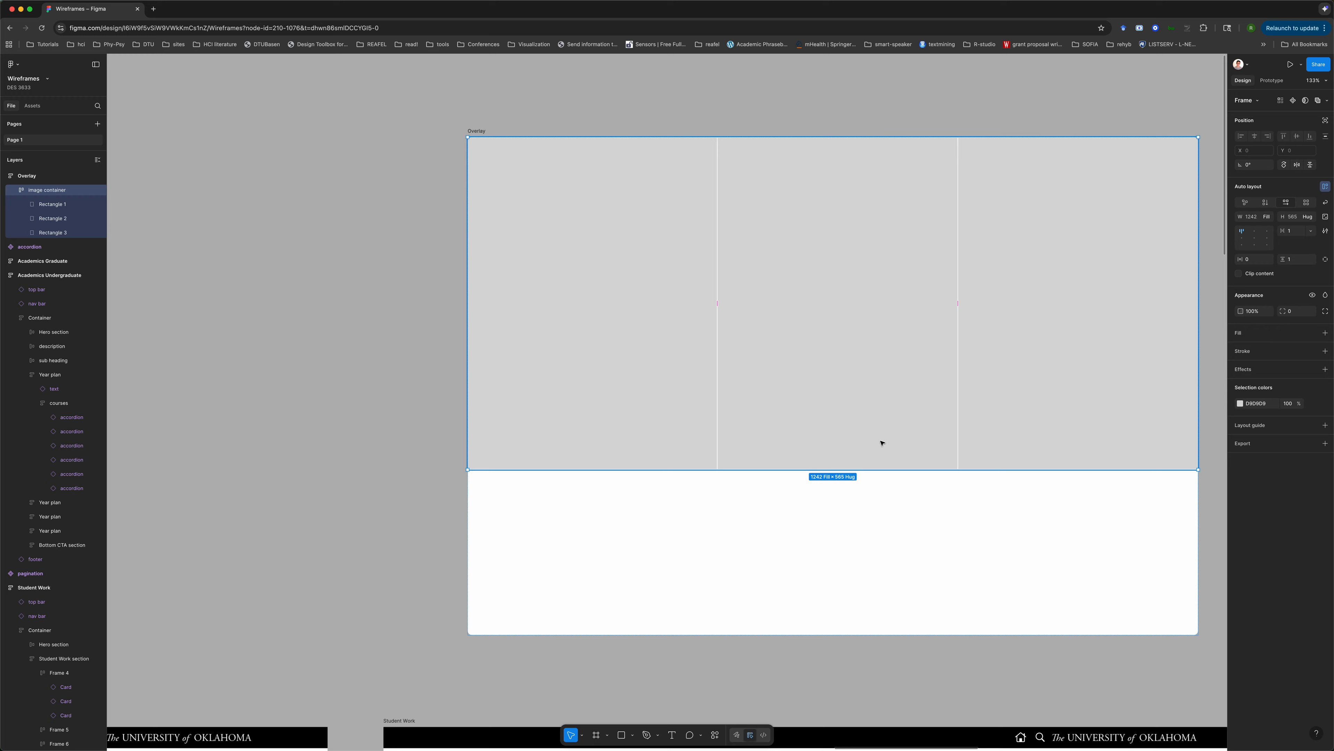
{"action": "left_click", "coordinate": [1260, 257]}
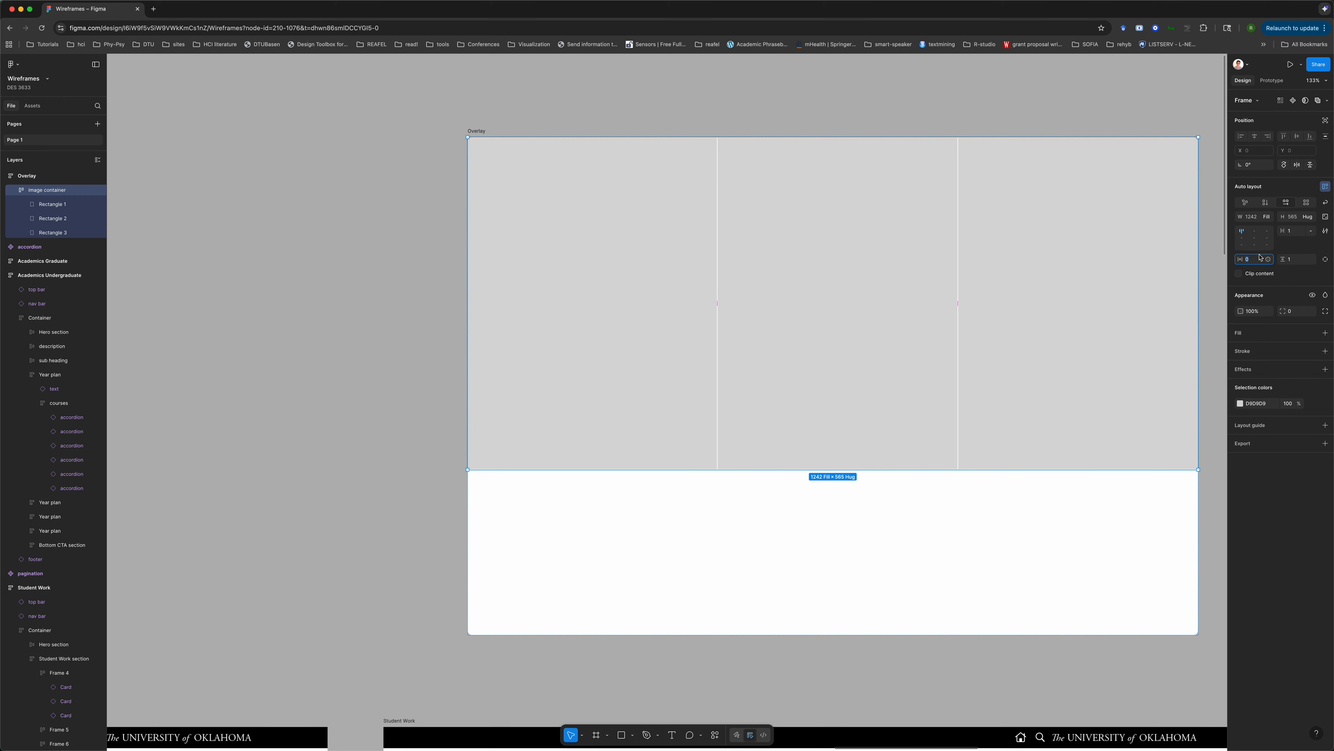
{"action": "left_click", "coordinate": [383, 348]}
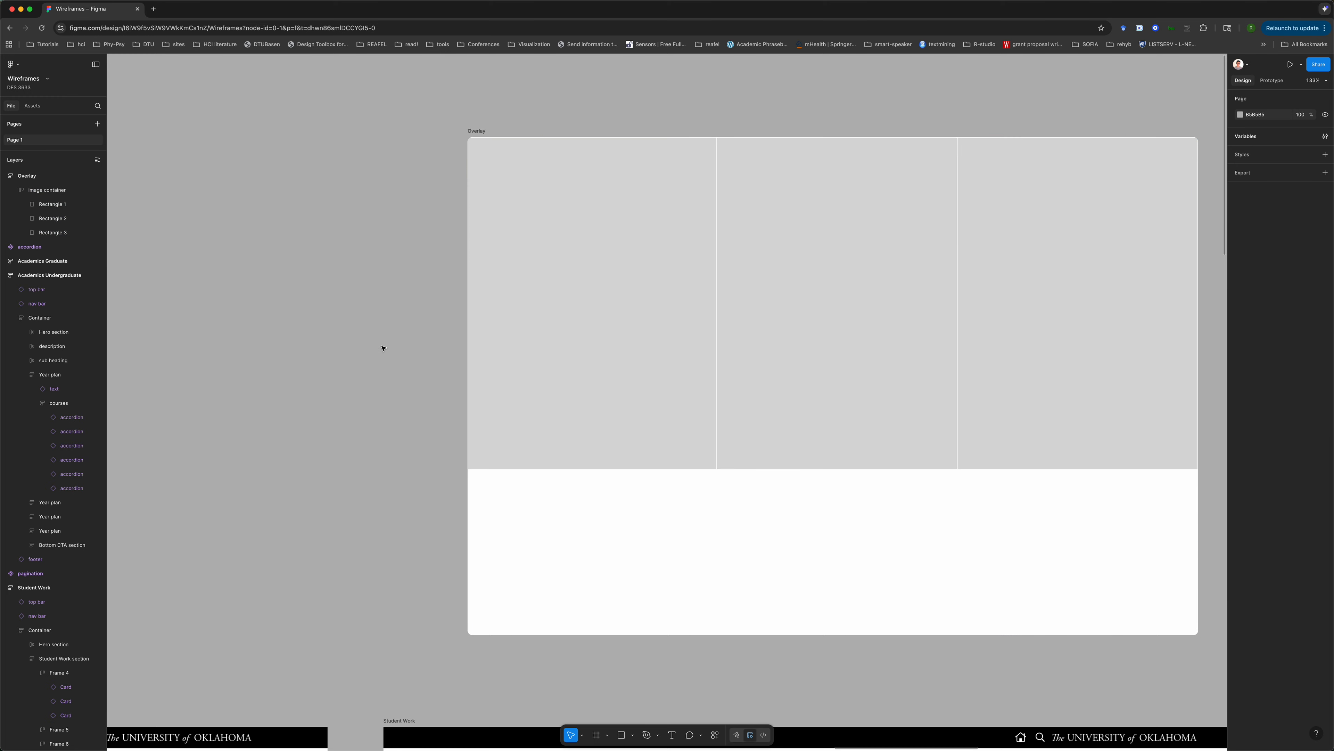
- Undo the padding changes on the image container, keeping the gap between its rectangles
{"action": "key", "text": "super+z"}
{"action": "key", "text": "super+z"}
{"action": "key", "text": "super+z"}
{"action": "key", "text": "super+z"}
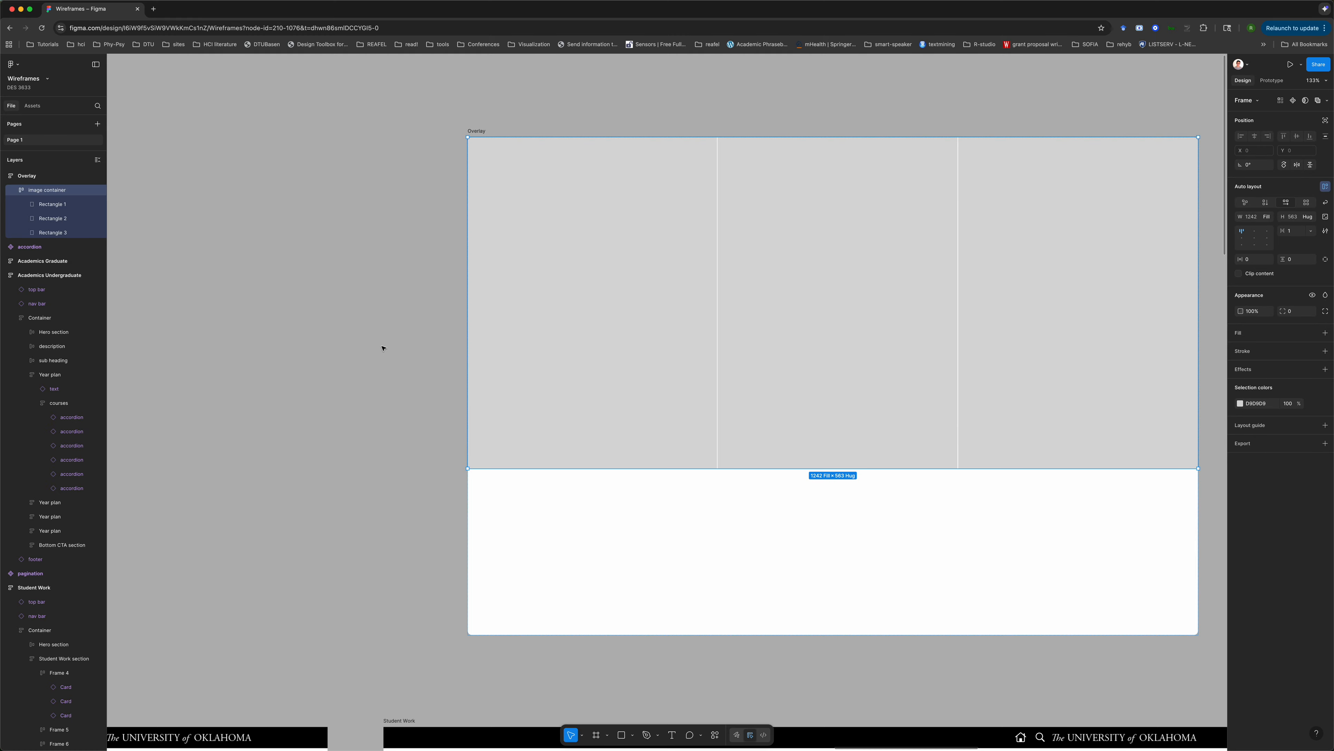
{"action": "left_click", "coordinate": [382, 347]}
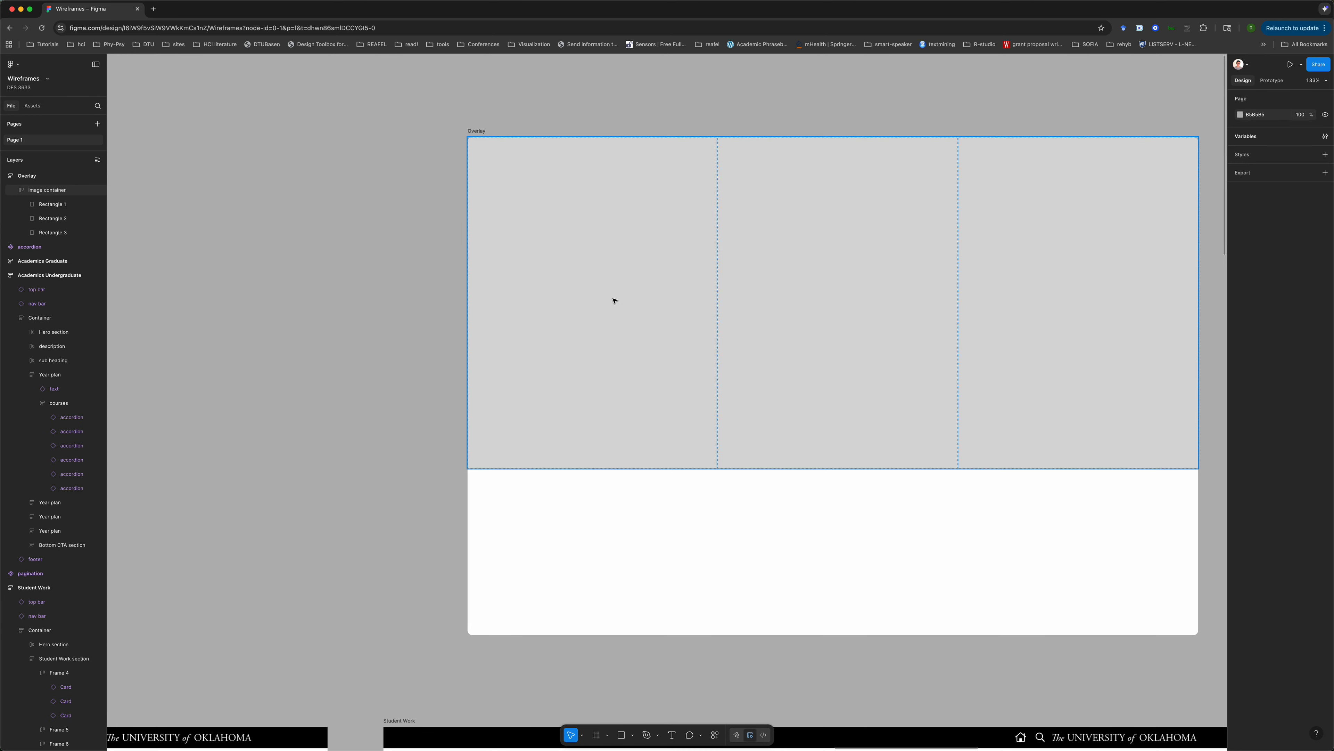
- Extend the Overlay frame's bottom edge downward to leave more room beneath the image container
{"action": "scroll", "coordinate": [775, 290], "scroll_direction": "right", "scroll_amount": 2}
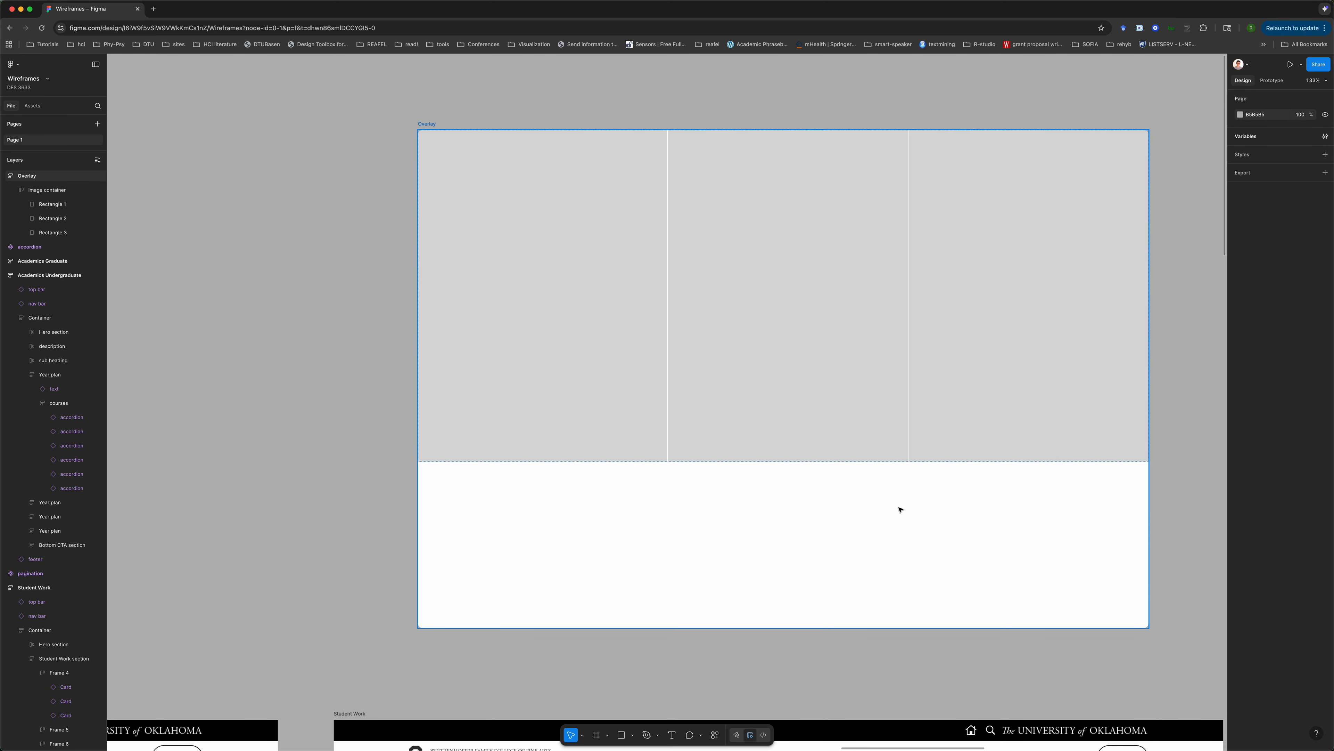
{"action": "scroll", "coordinate": [900, 509], "scroll_direction": "down", "scroll_amount": 5}
{"action": "left_click_drag", "start_coordinate": [597, 212], "coordinate": [590, 129]}
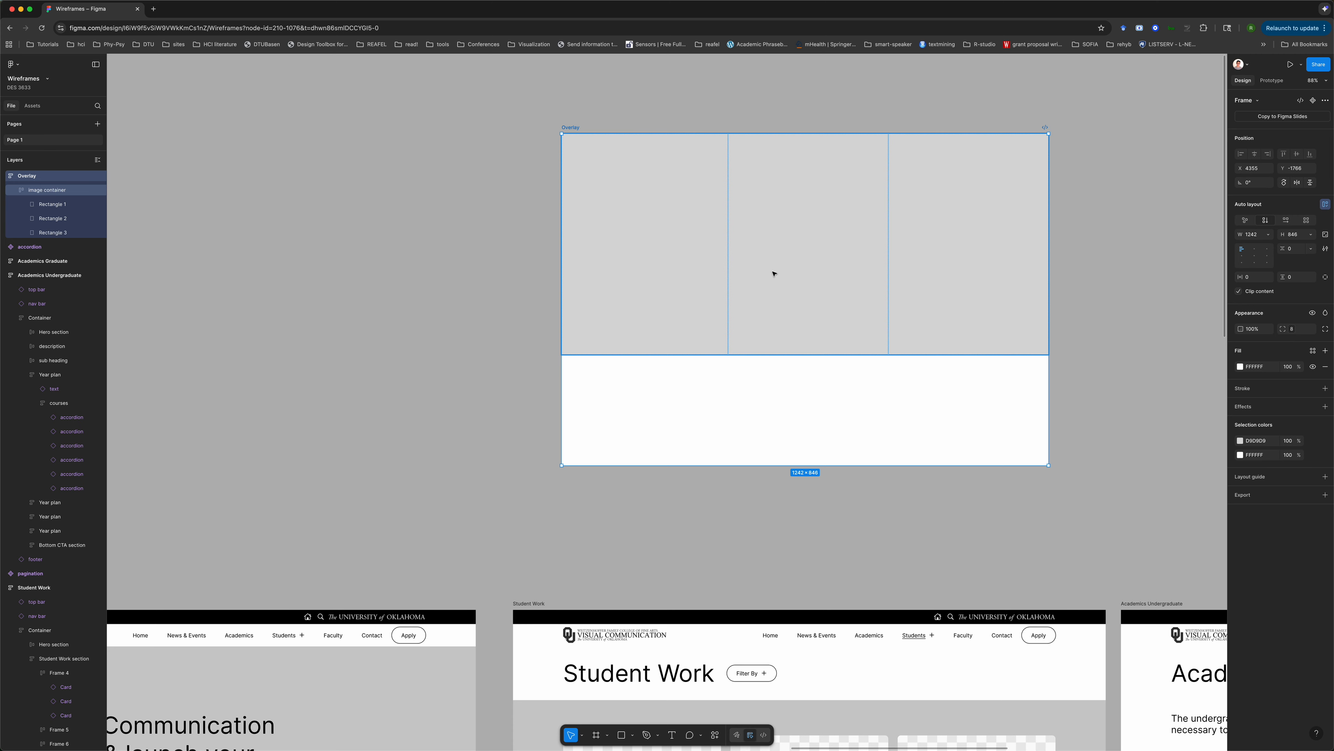
{"action": "scroll", "coordinate": [773, 274], "scroll_direction": "down", "scroll_amount": 3}
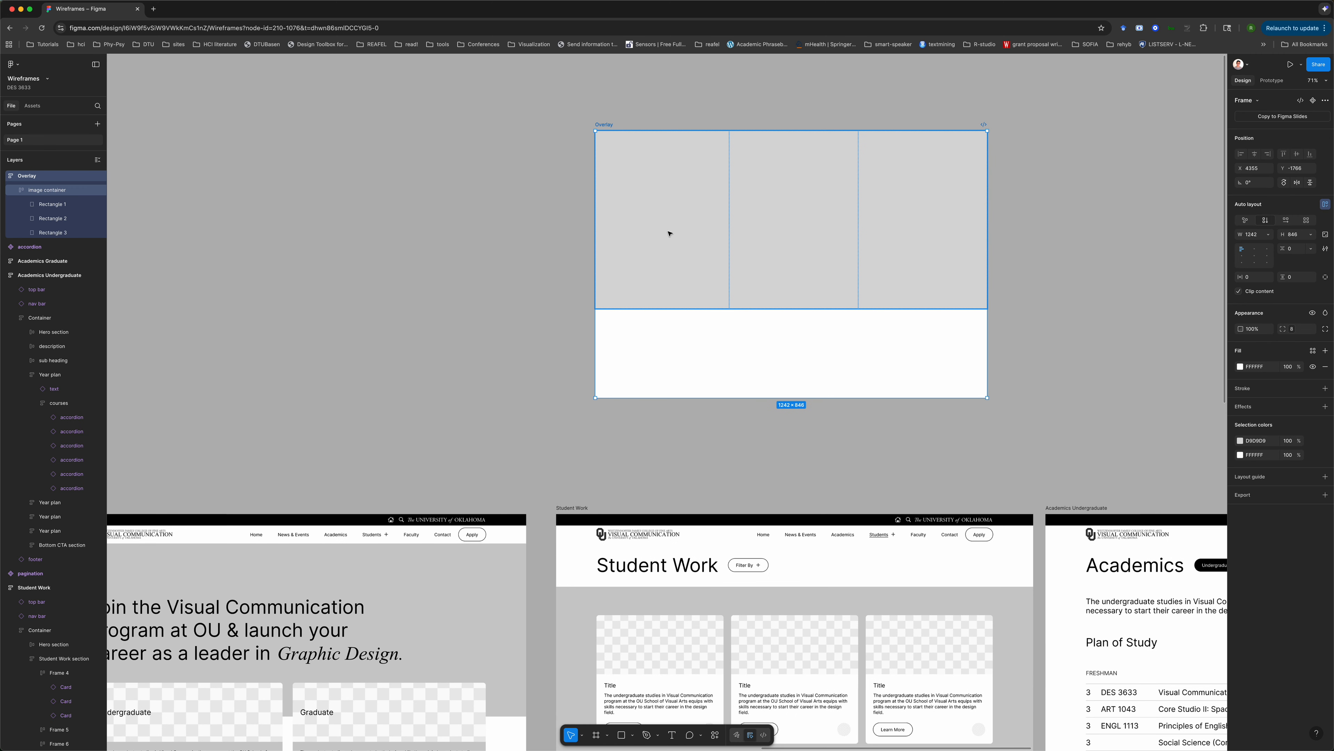
{"action": "scroll", "coordinate": [669, 233], "scroll_direction": "down", "scroll_amount": 2}
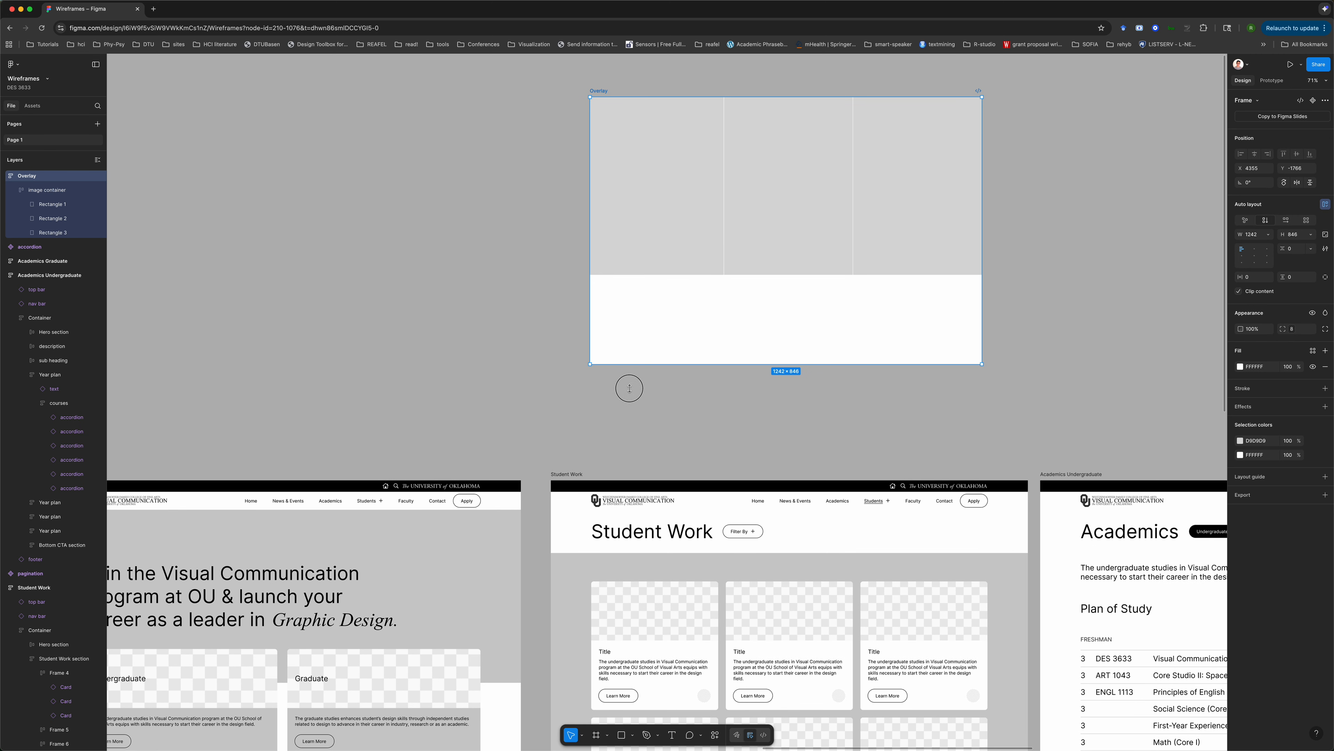
{"action": "left_click_drag", "start_coordinate": [629, 388], "coordinate": [630, 419]}
- Duplicate the first card on the Student Work page and place the copy on the empty canvas beside the Overlay frame
{"action": "left_click", "coordinate": [605, 658]}
{"action": "left_click", "coordinate": [600, 653]}
{"action": "left_click", "coordinate": [634, 647]}
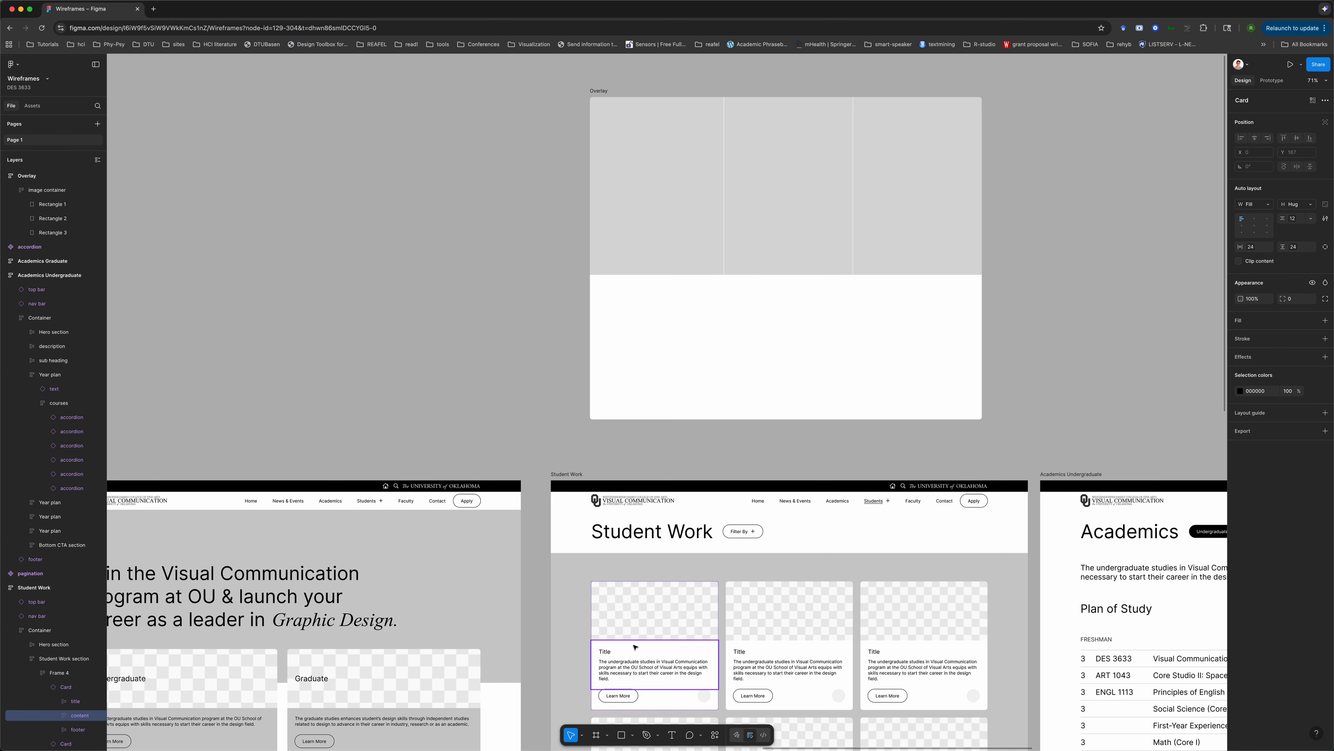
{"action": "left_click", "coordinate": [630, 657]}
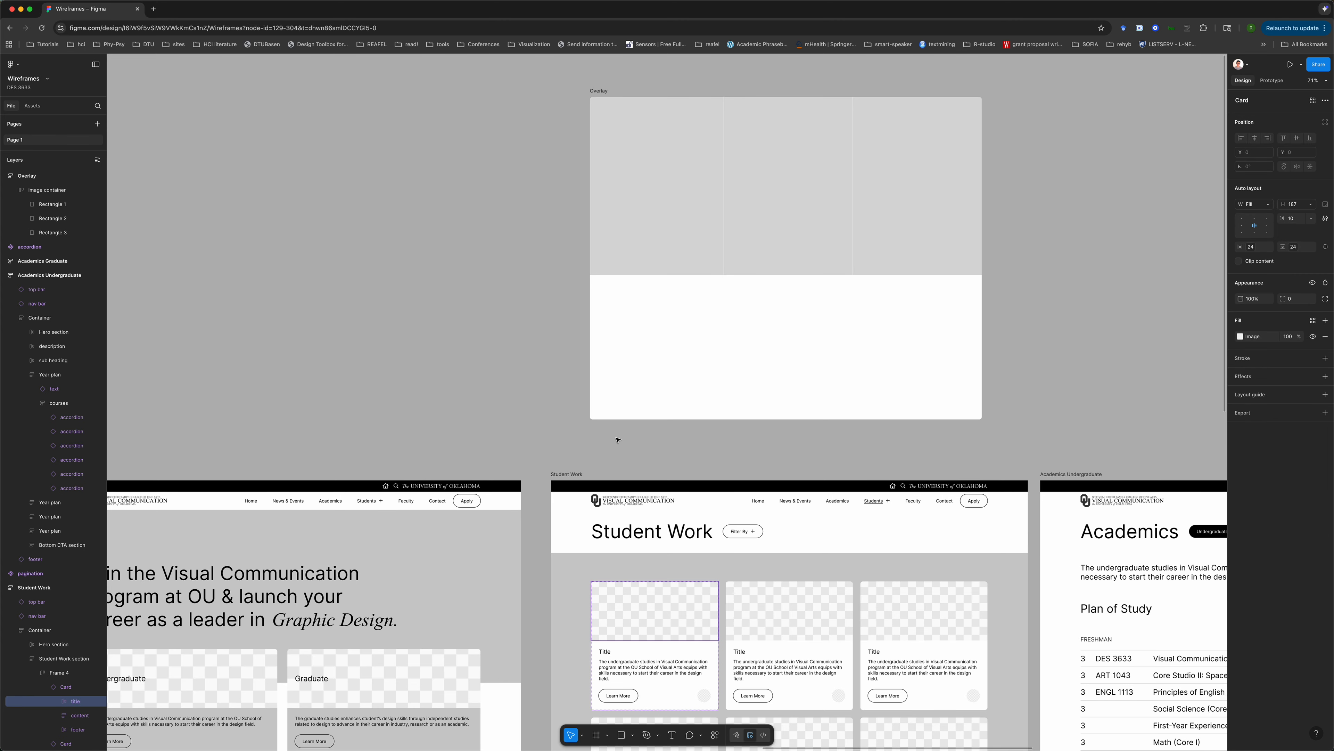
{"action": "left_click", "coordinate": [536, 400]}
{"action": "left_click", "coordinate": [678, 650]}
{"action": "left_click", "coordinate": [677, 650]}
{"action": "left_click", "coordinate": [678, 650]}
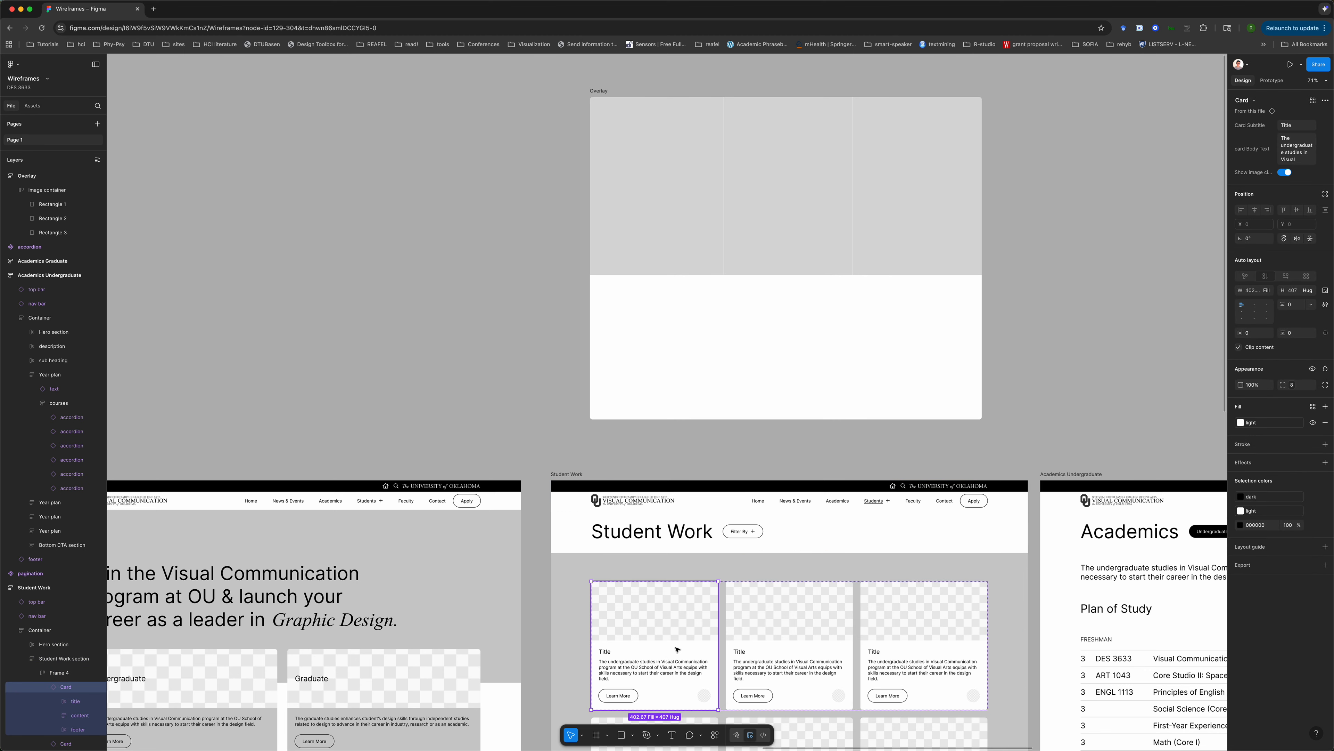
{"action": "key", "text": "ctrl+d"}
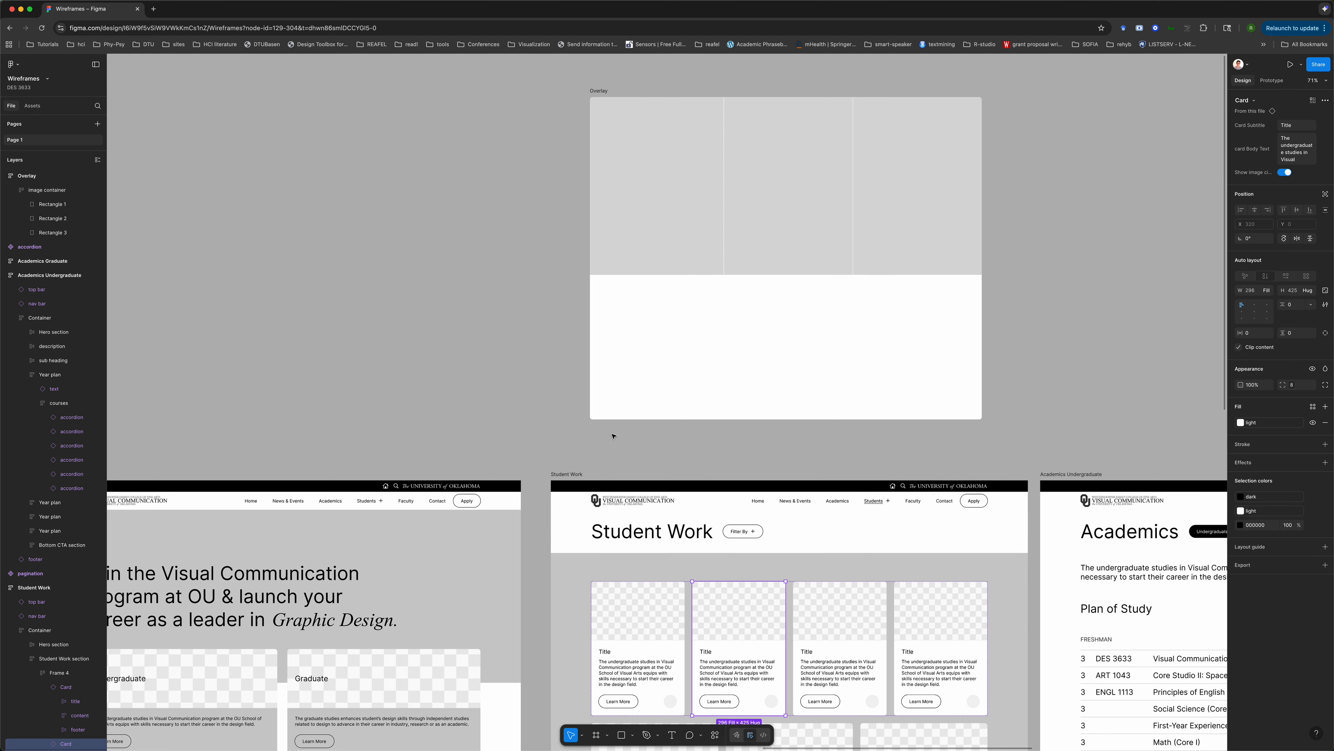
{"action": "left_click_drag", "start_coordinate": [776, 657], "coordinate": [381, 195]}
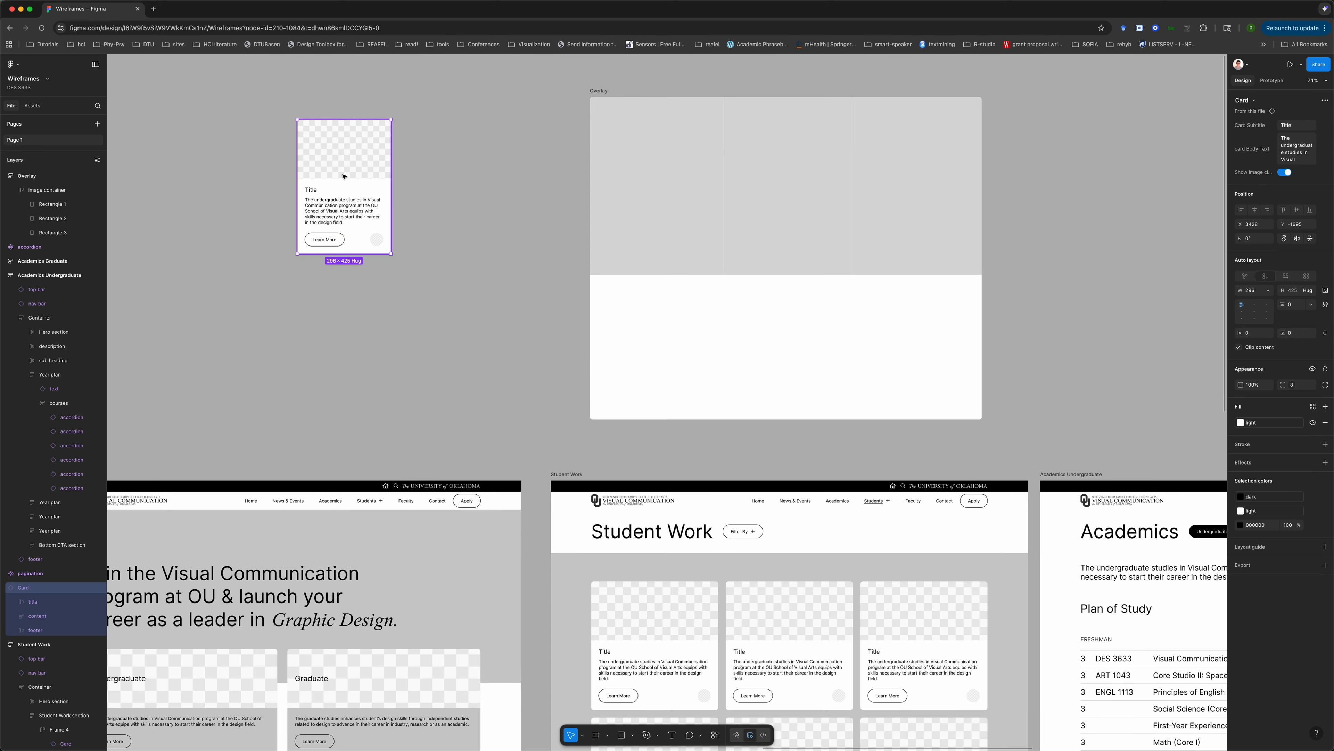
- Enlarge the card copy to about 854 × 1007 and align its top edge with the Overlay frame
{"action": "left_click_drag", "start_coordinate": [391, 254], "coordinate": [567, 414]}
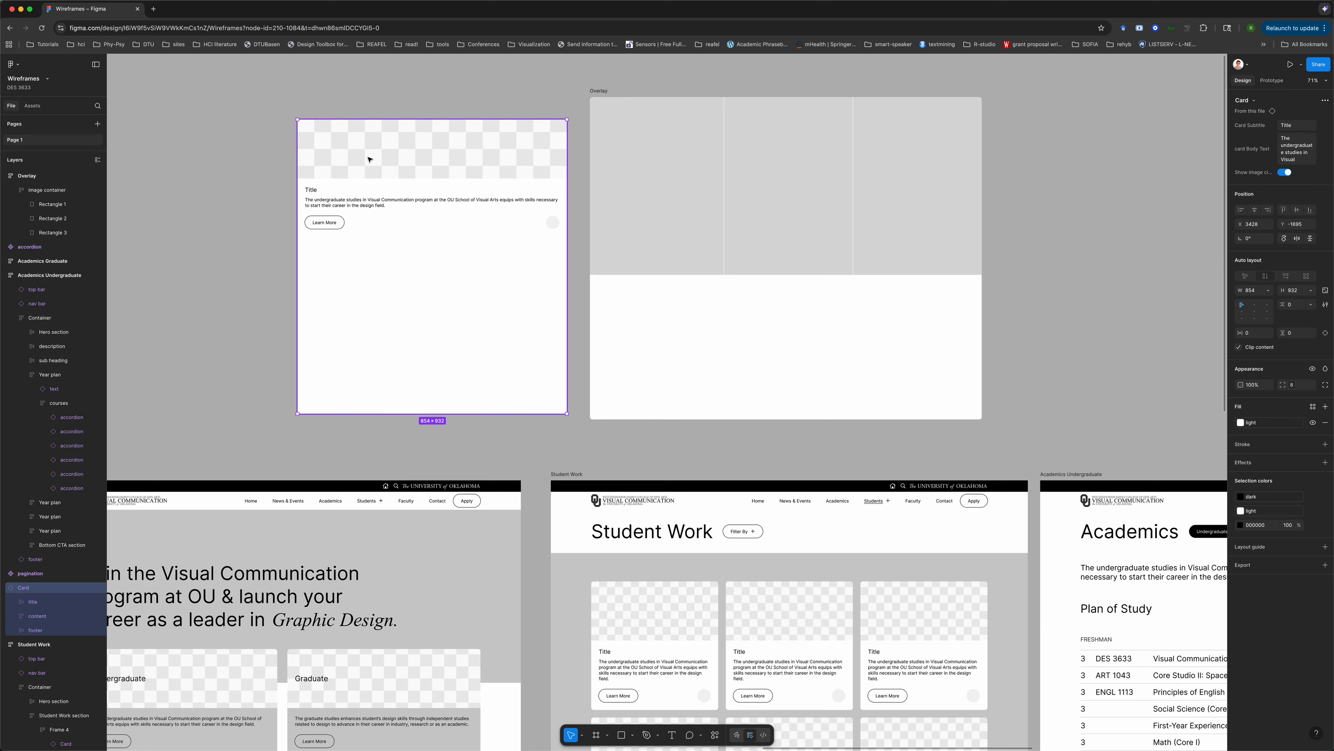
{"action": "left_click", "coordinate": [241, 182]}
{"action": "left_click", "coordinate": [374, 156]}
{"action": "left_click_drag", "start_coordinate": [419, 164], "coordinate": [419, 140]}
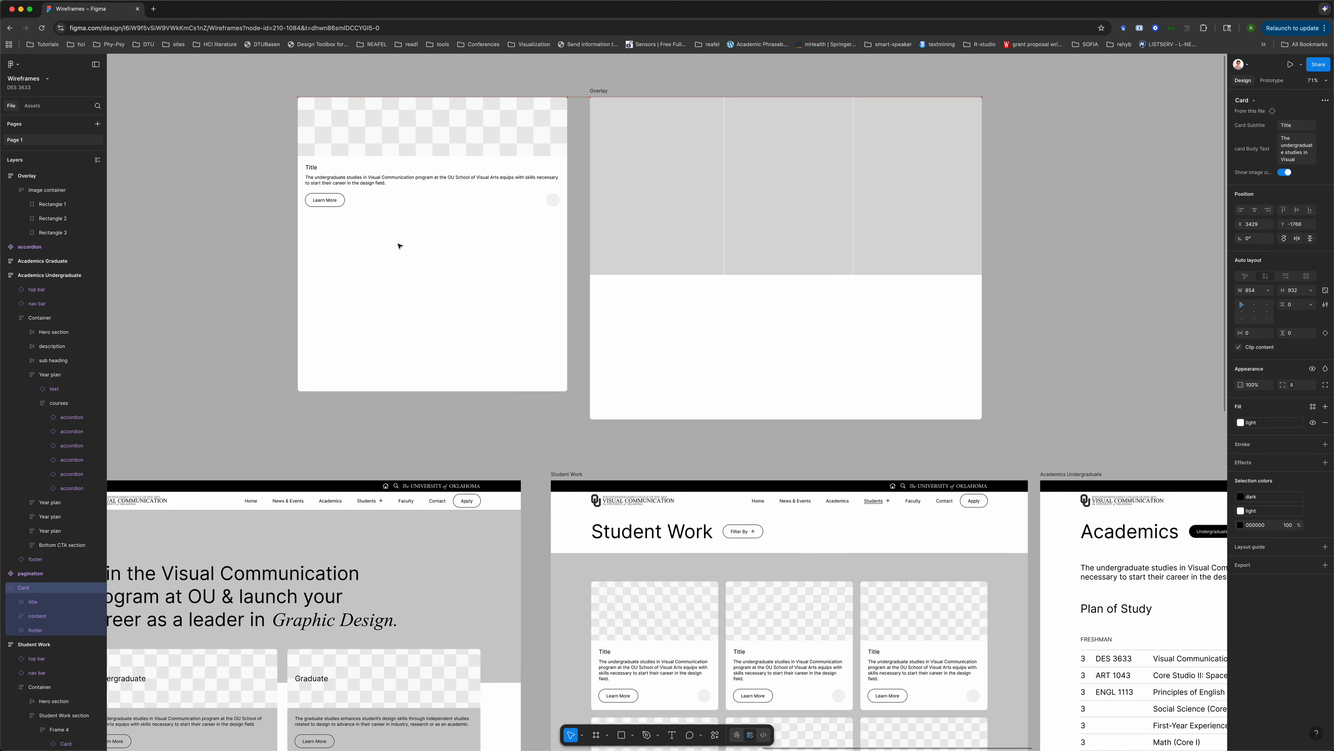
{"action": "mouse_move", "coordinate": [410, 392]}
{"action": "left_mouse_down"}
{"action": "mouse_move", "coordinate": [408, 427]}
{"action": "mouse_move", "coordinate": [410, 414]}
{"action": "left_mouse_up"}
- Copy the card copy's title and description texts into the Overlay frame below the image container
{"action": "double_click", "coordinate": [347, 182]}
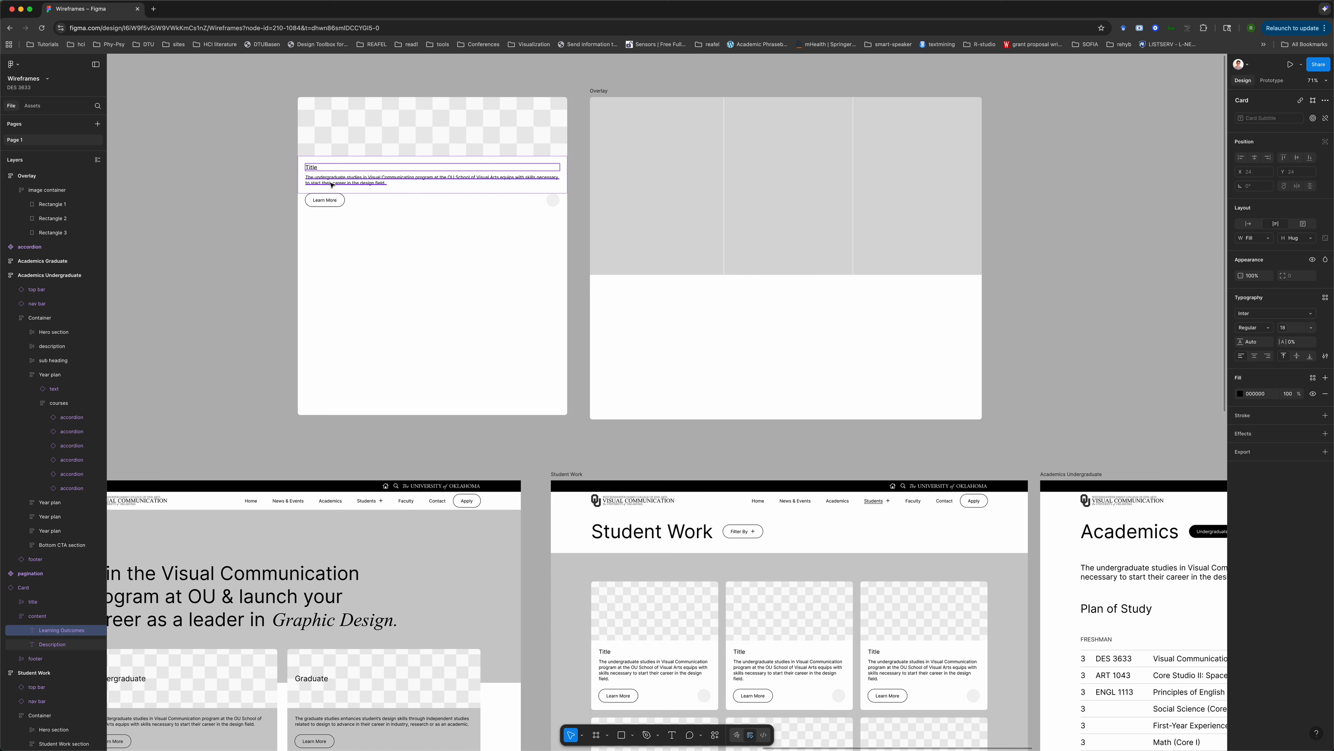
{"action": "left_click", "coordinate": [311, 168], "text": "shift"}
{"action": "left_click_drag", "start_coordinate": [331, 185], "coordinate": [611, 352]}
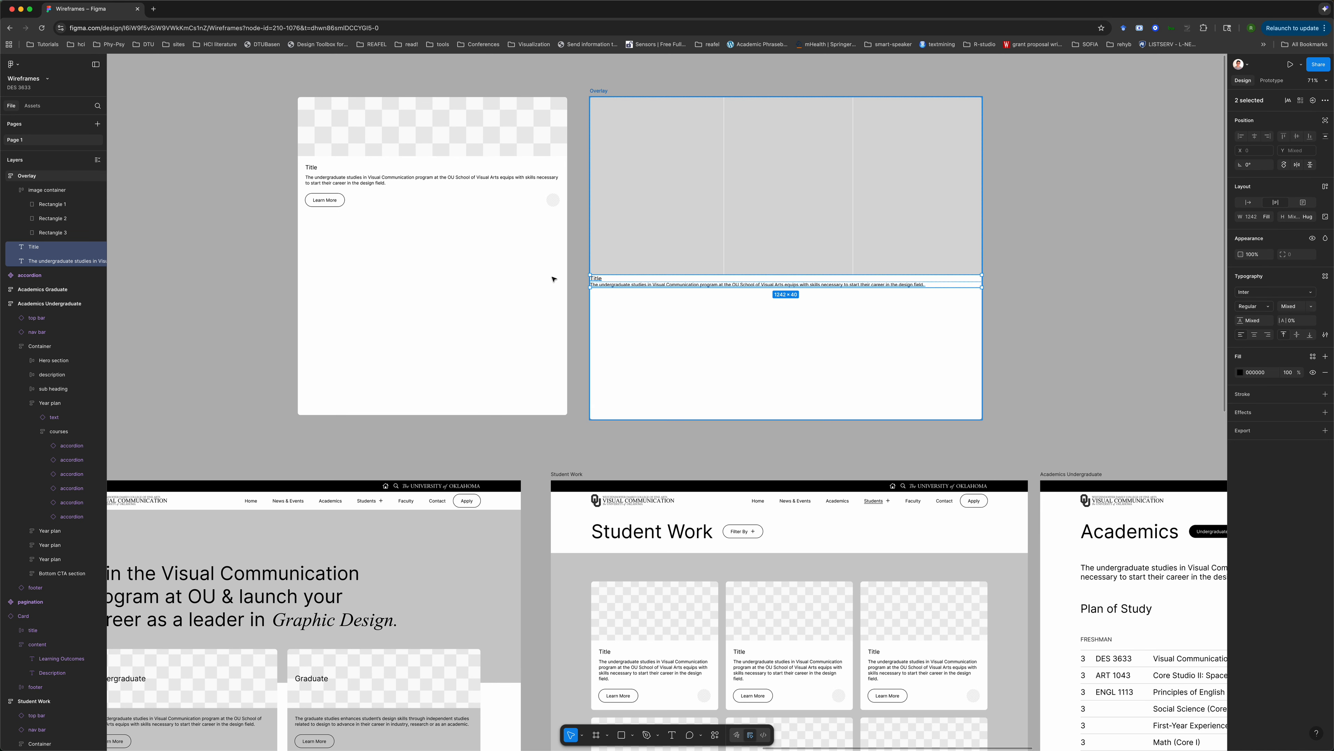
- Copy the image circle from the first Student Work card's footer and paste it into the Overlay frame
{"action": "left_click", "coordinate": [351, 292]}
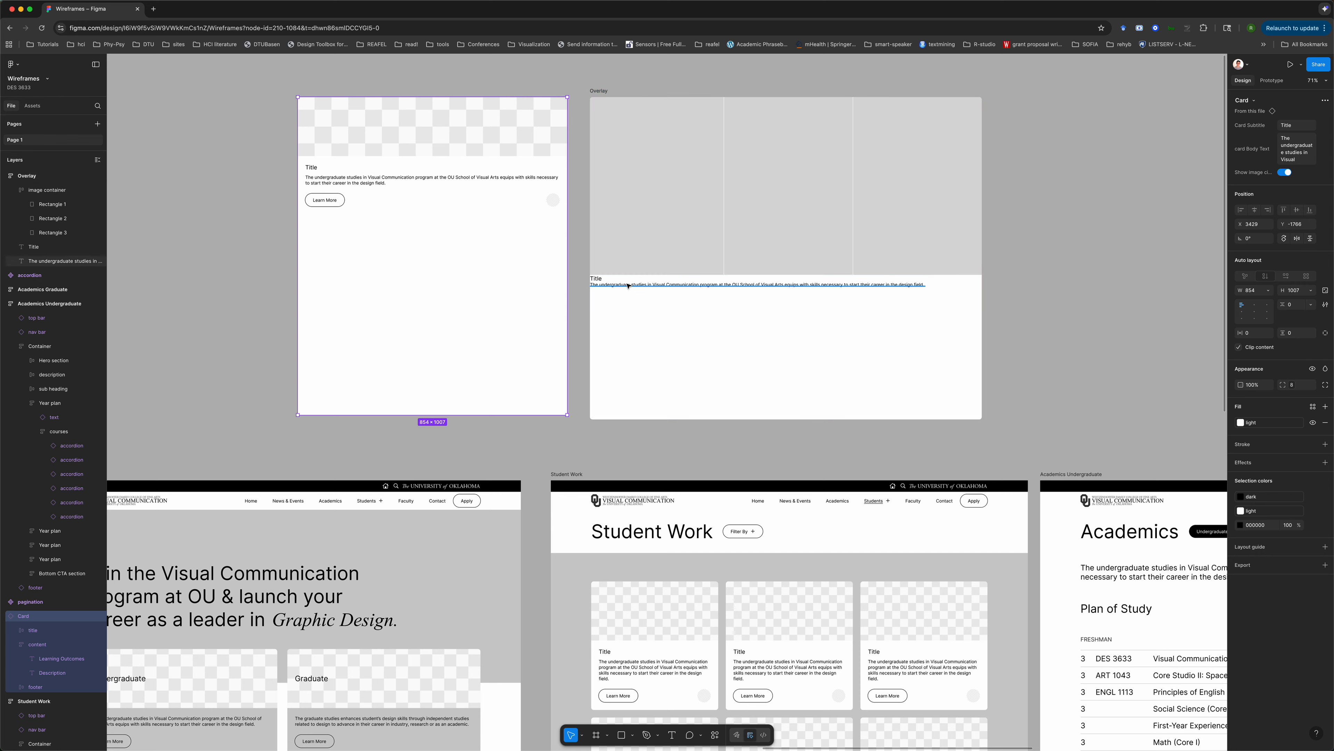
{"action": "left_click", "coordinate": [705, 699]}
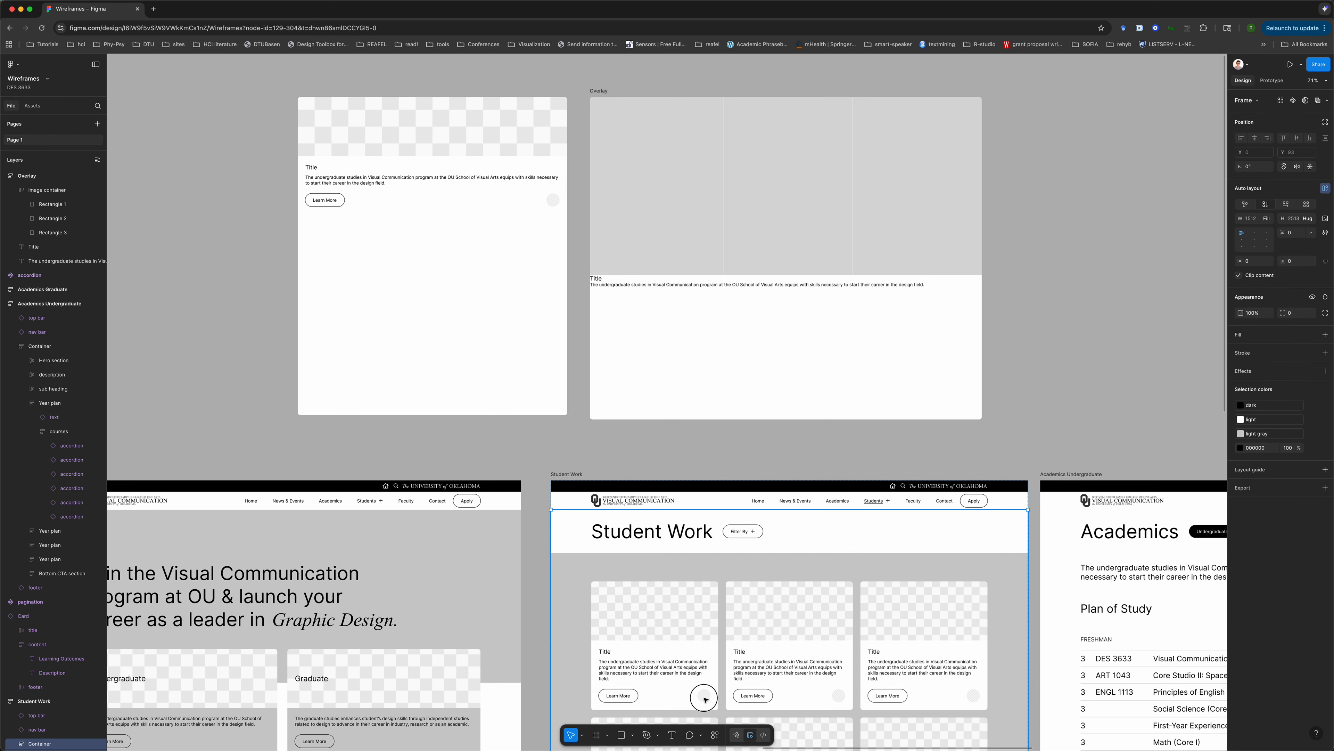
{"action": "double_click", "coordinate": [705, 699]}
{"action": "double_click", "coordinate": [705, 699]}
{"action": "double_click", "coordinate": [705, 700]}
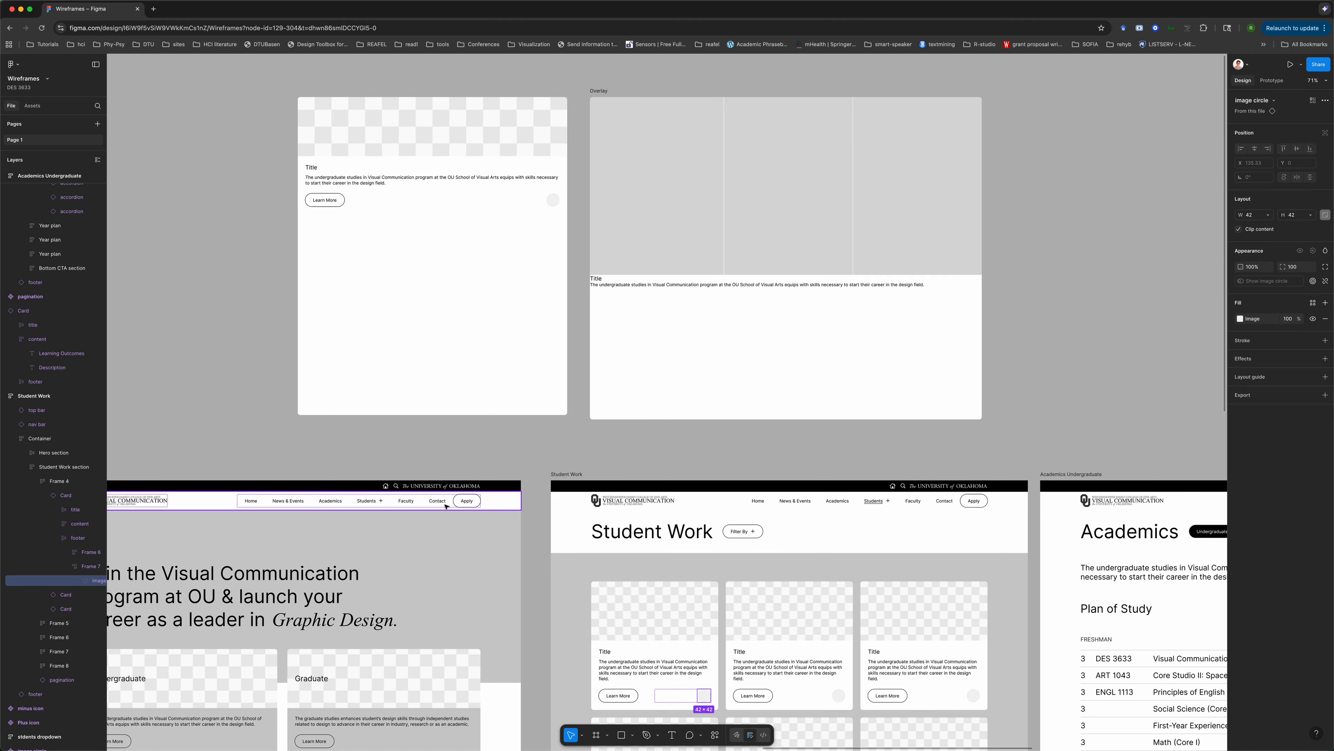
{"action": "left_click", "coordinate": [729, 316]}
{"action": "key", "text": "ctrl+v"}
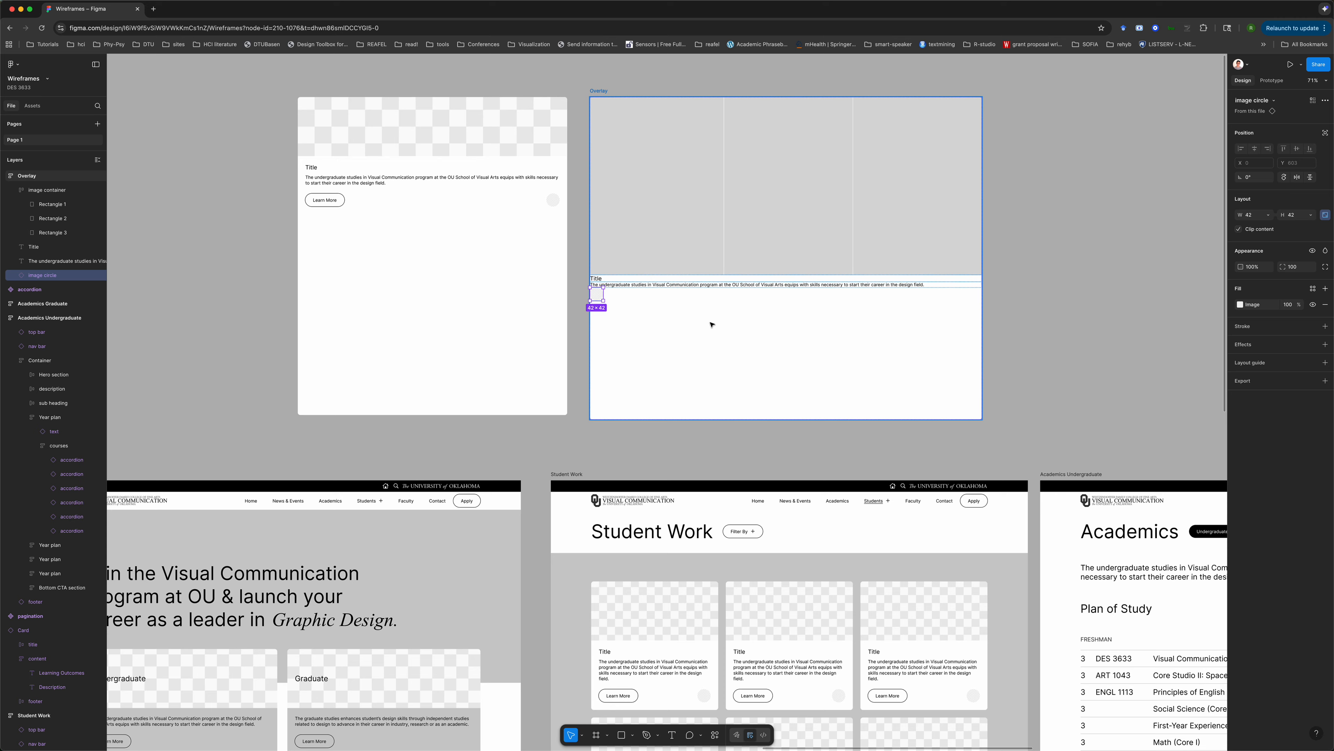
- Wrap the Overlay's Title text, description text and image circle together in an auto layout frame
{"action": "left_click", "coordinate": [598, 279]}
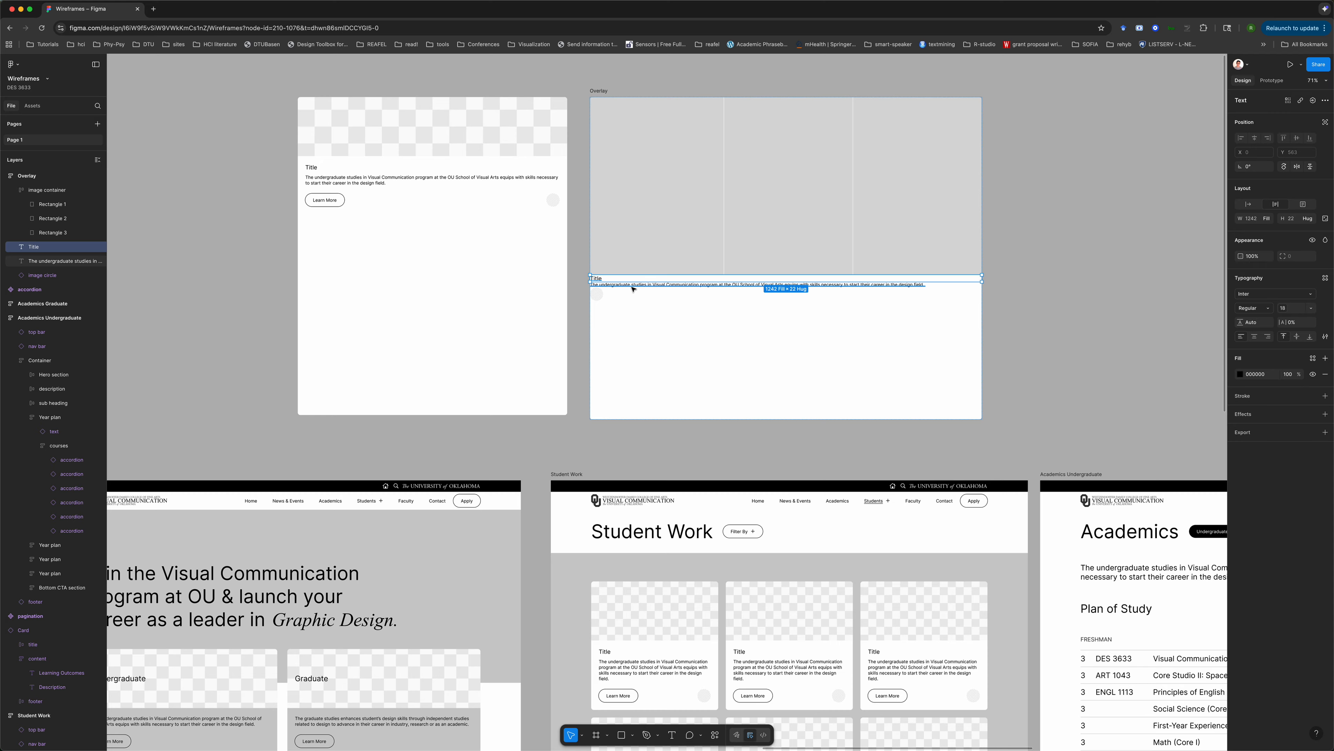
{"action": "left_click", "coordinate": [598, 285], "text": "shift"}
{"action": "left_click", "coordinate": [597, 294], "text": "shift"}
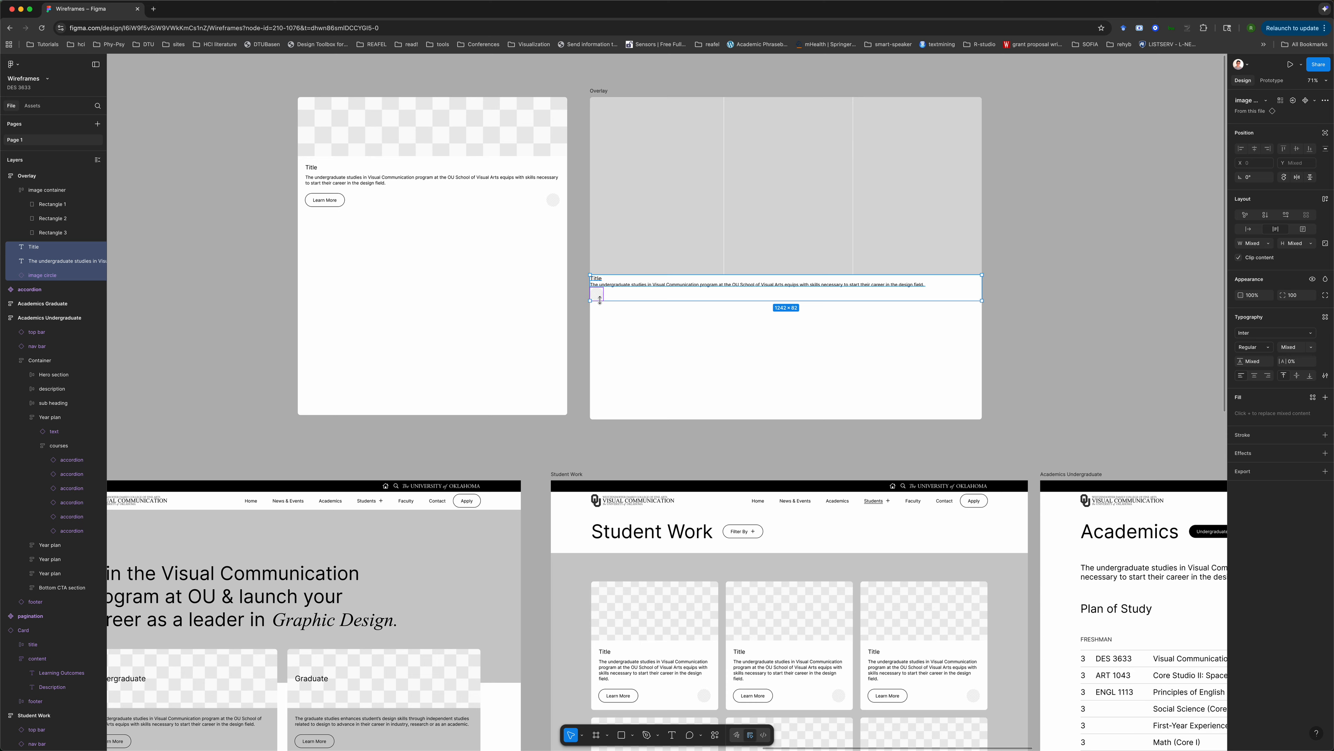
{"action": "key", "text": "shift+a"}
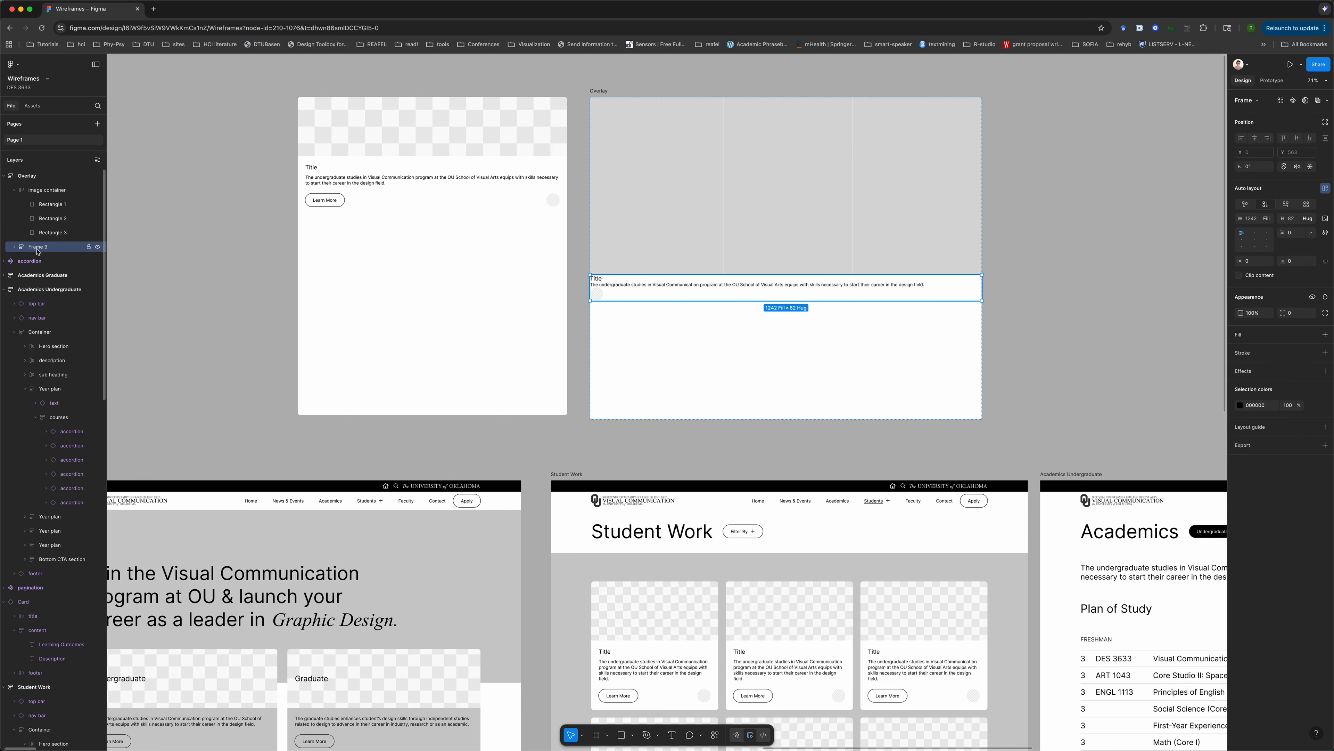
- Rename the new auto layout frame inside Overlay as title
{"action": "left_click", "coordinate": [13, 189]}
{"action": "double_click", "coordinate": [37, 204]}
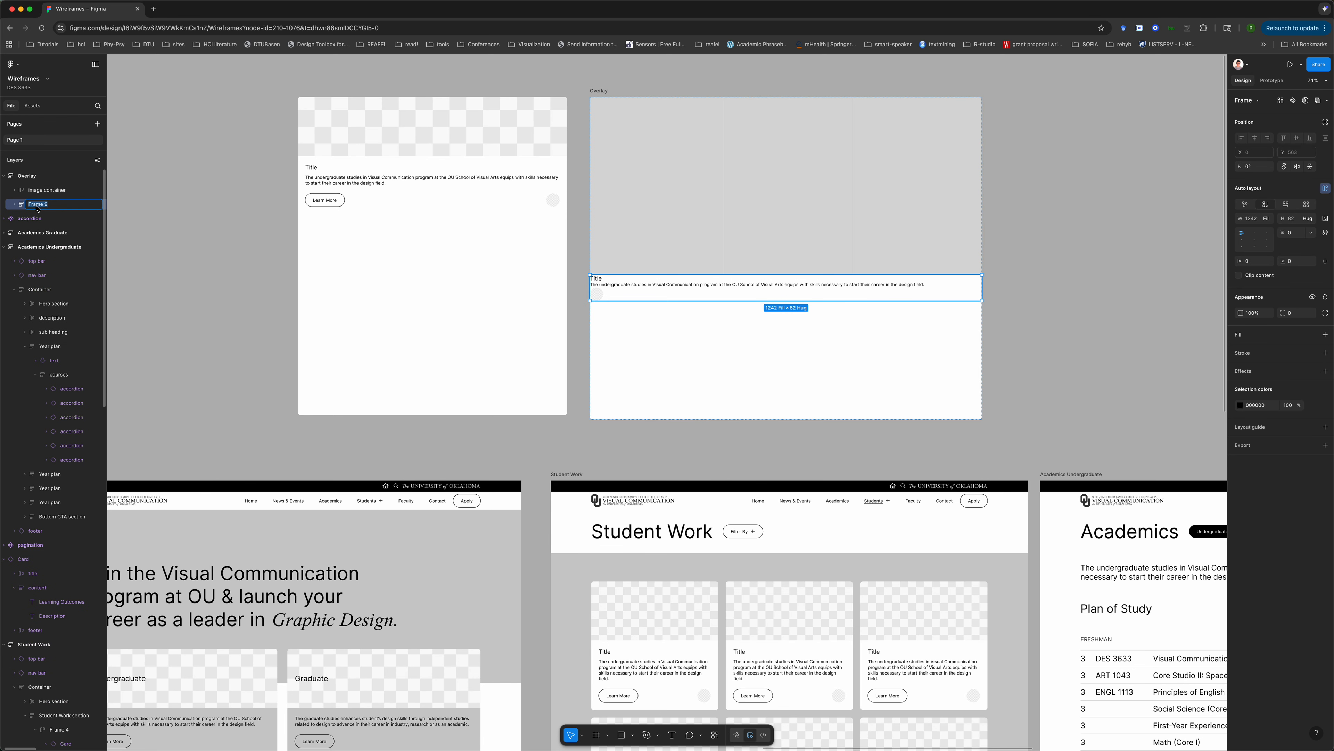
{"action": "type", "text": "title"}
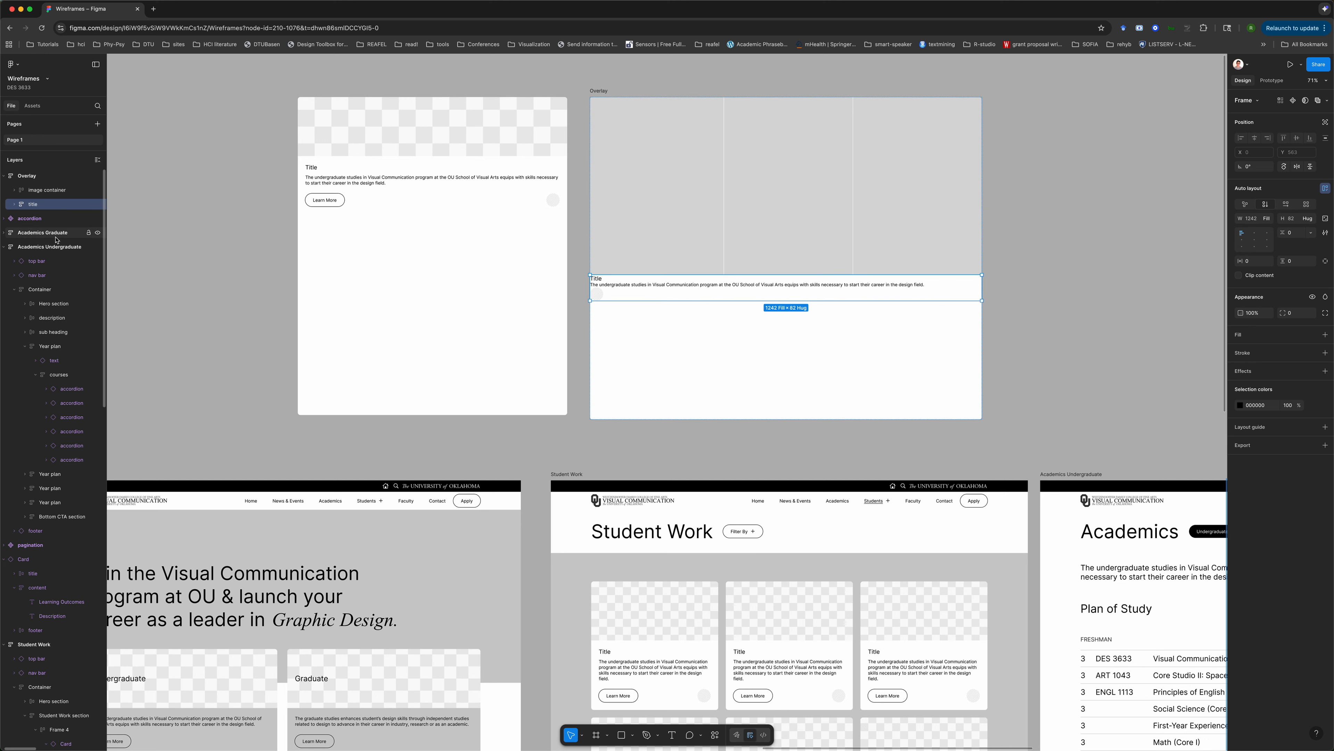
- Move the description text out of the title frame so it sits directly in Overlay, below that frame
{"action": "left_click", "coordinate": [14, 204]}
{"action": "left_click", "coordinate": [47, 232]}
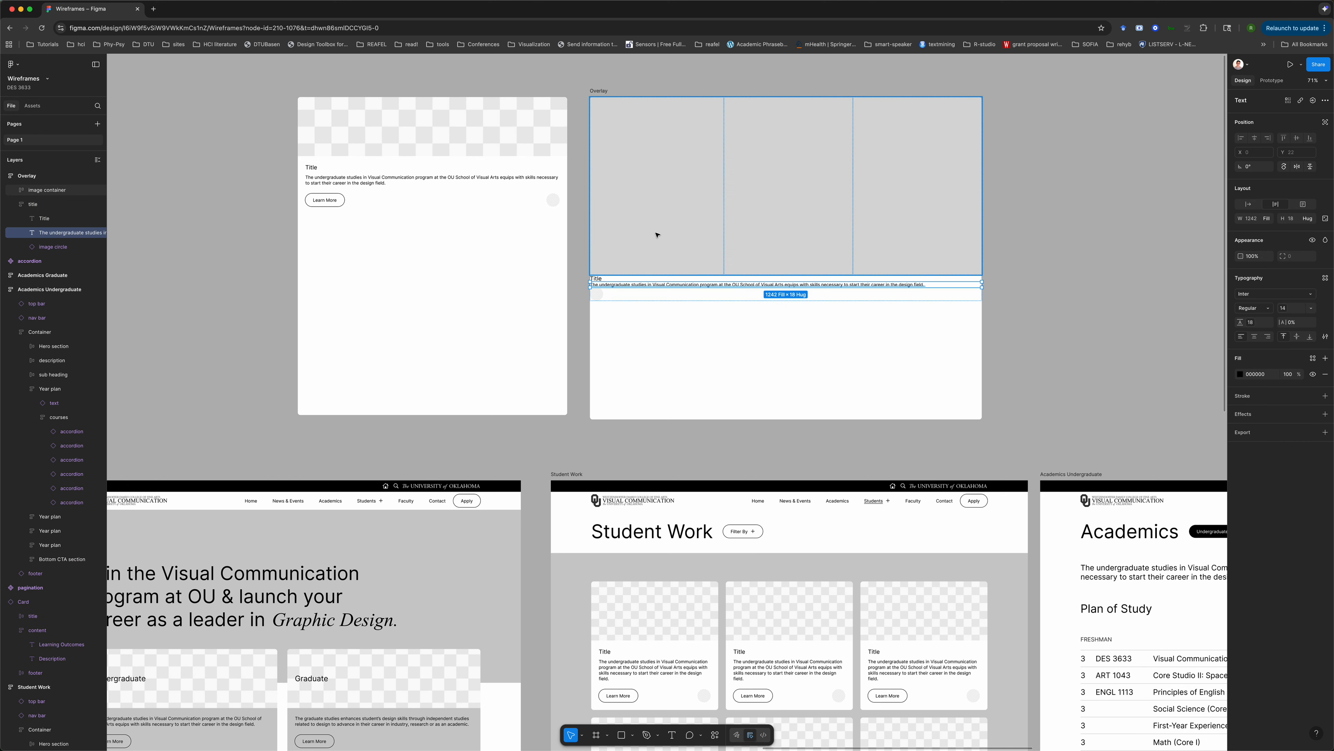
{"action": "mouse_move", "coordinate": [48, 236]}
{"action": "left_mouse_down"}
{"action": "mouse_move", "coordinate": [48, 258]}
{"action": "mouse_move", "coordinate": [37, 254]}
{"action": "left_mouse_up"}
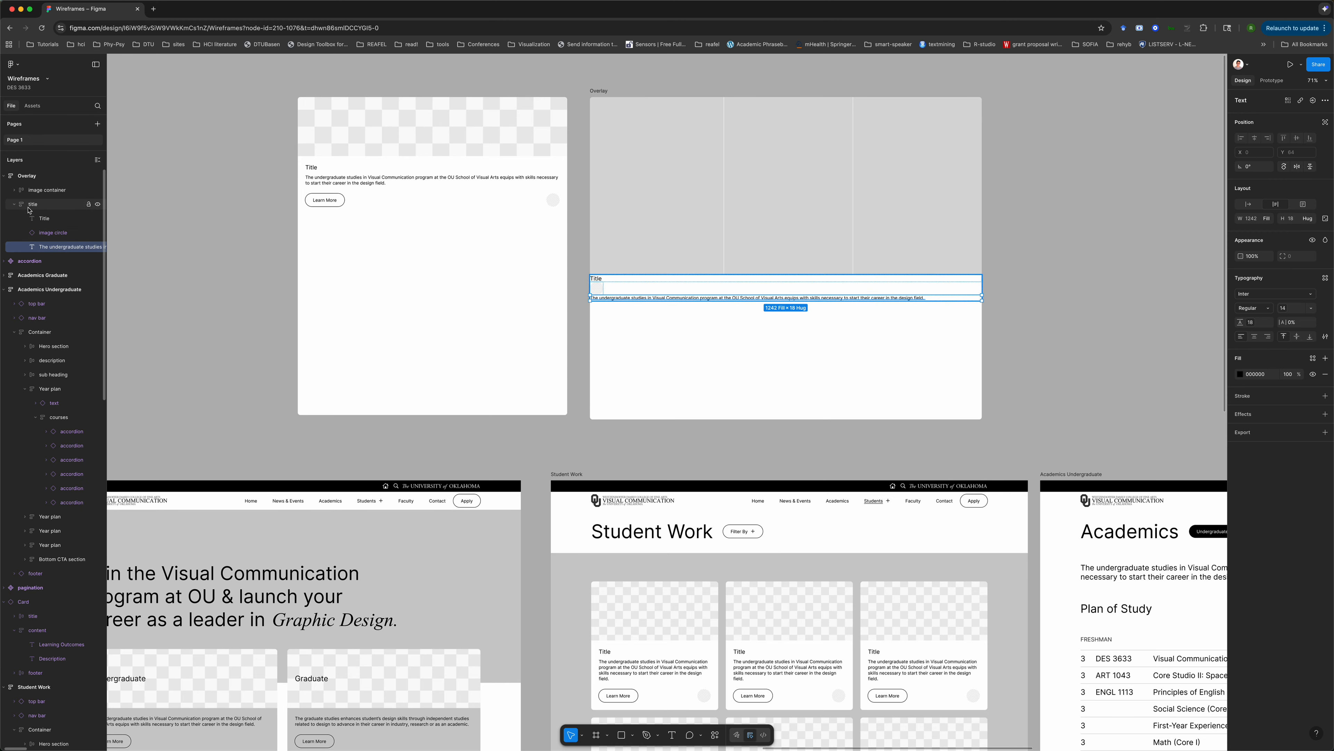
{"action": "left_click_drag", "start_coordinate": [39, 250], "coordinate": [30, 254]}
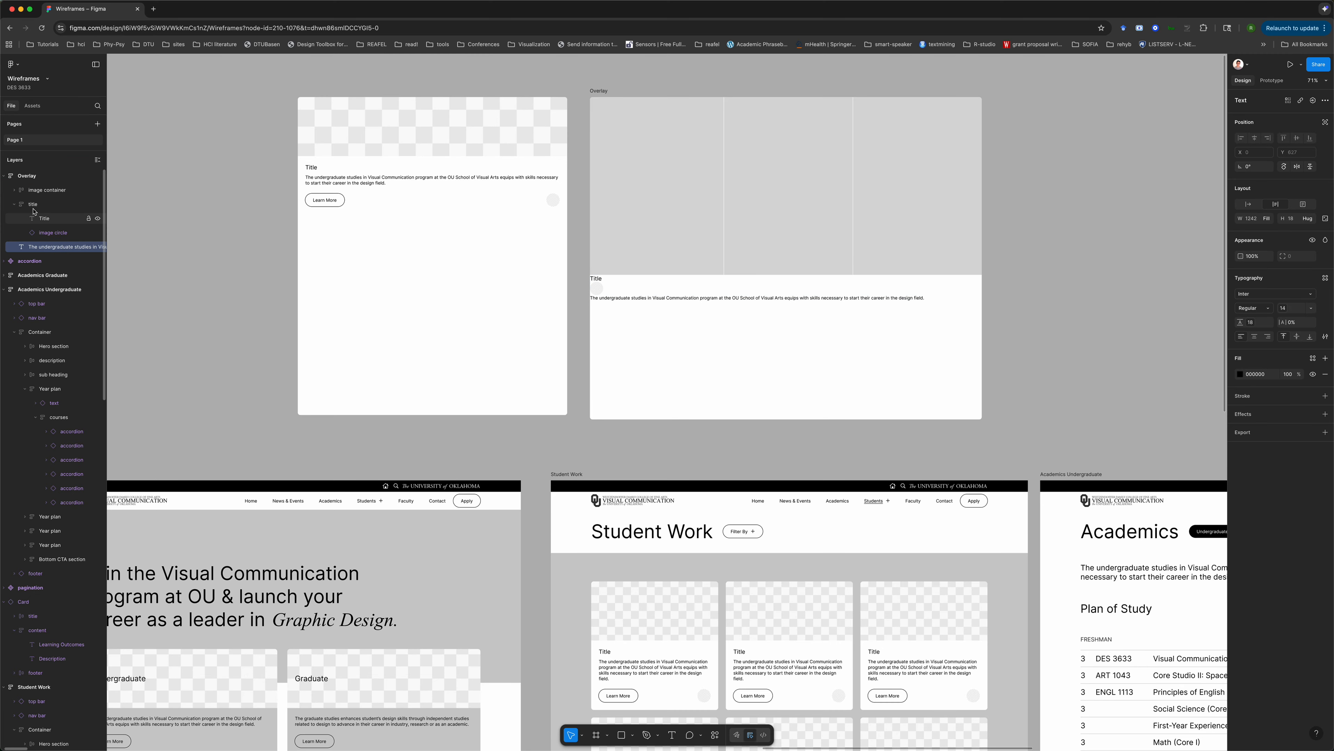
- Switch the title frame's auto layout direction to horizontal so the Title text and image circle sit side by side
{"action": "left_click", "coordinate": [46, 222]}
{"action": "left_click", "coordinate": [50, 235]}
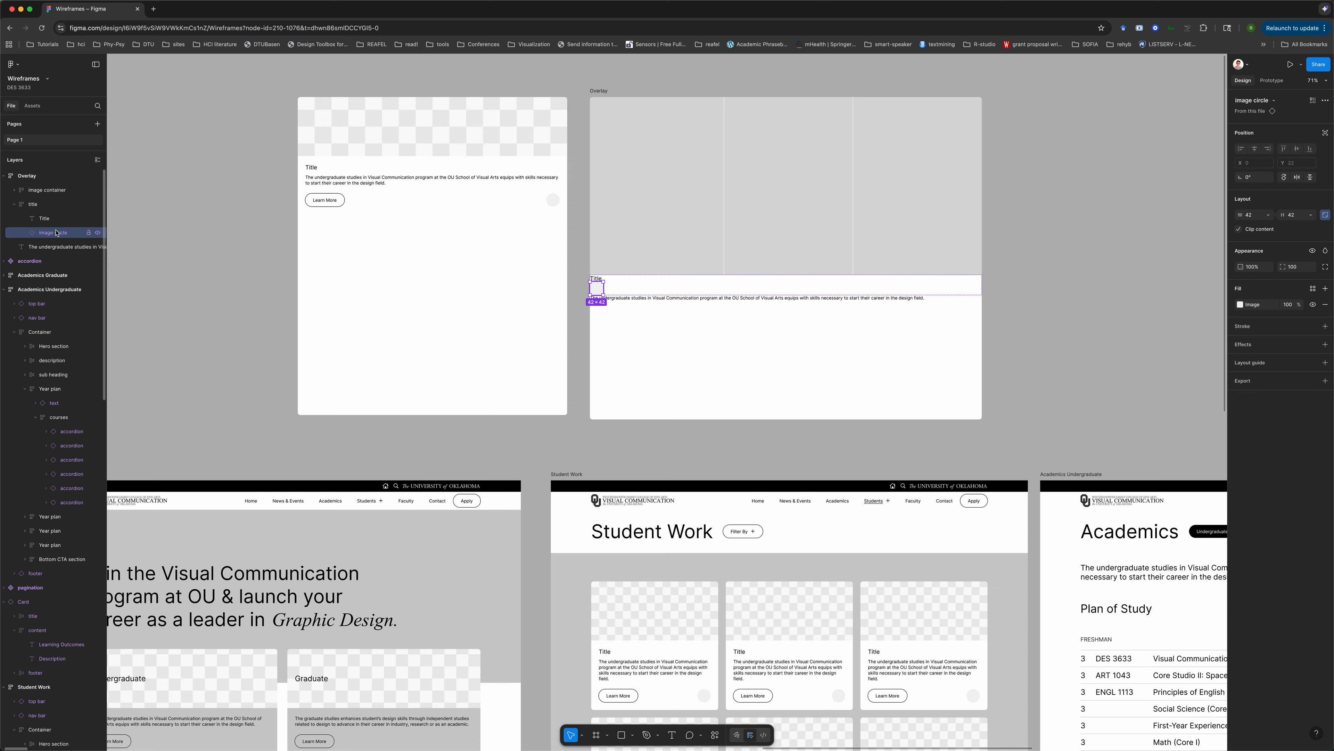
{"action": "left_click", "coordinate": [15, 205]}
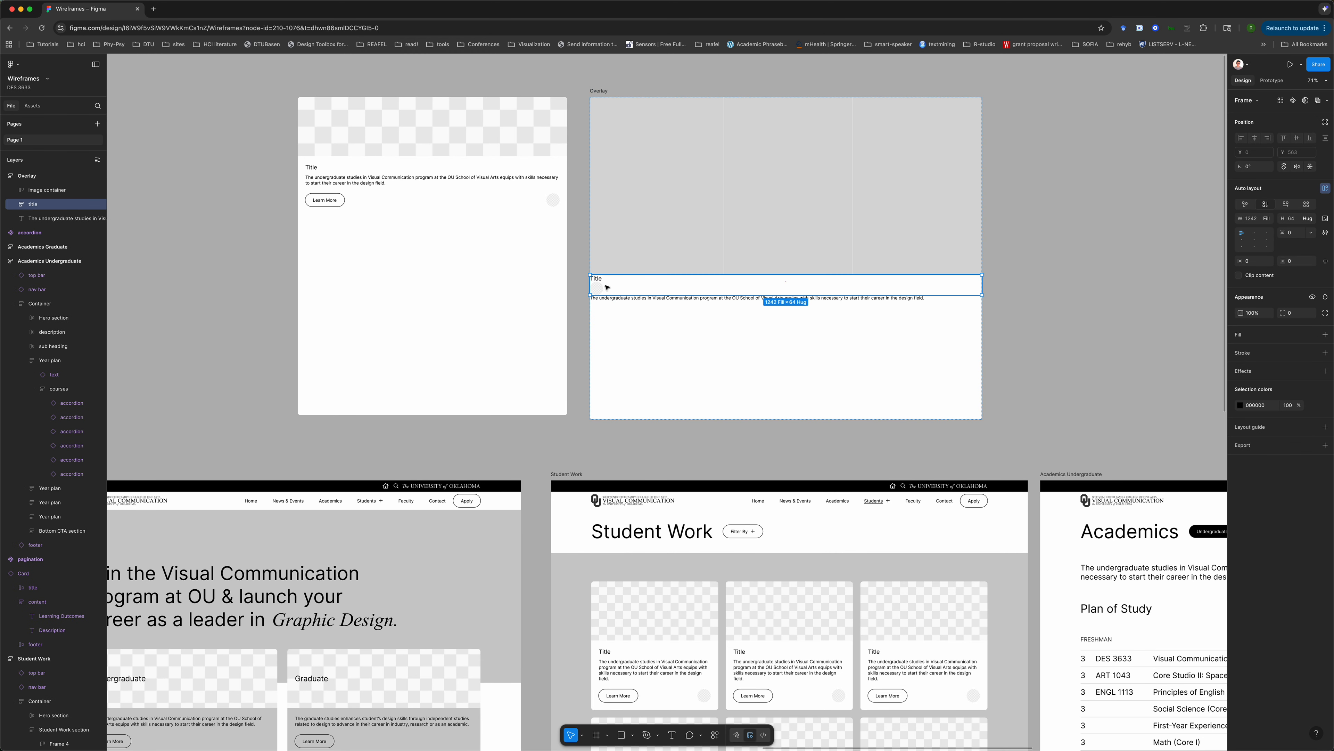
{"action": "left_click", "coordinate": [1286, 204]}
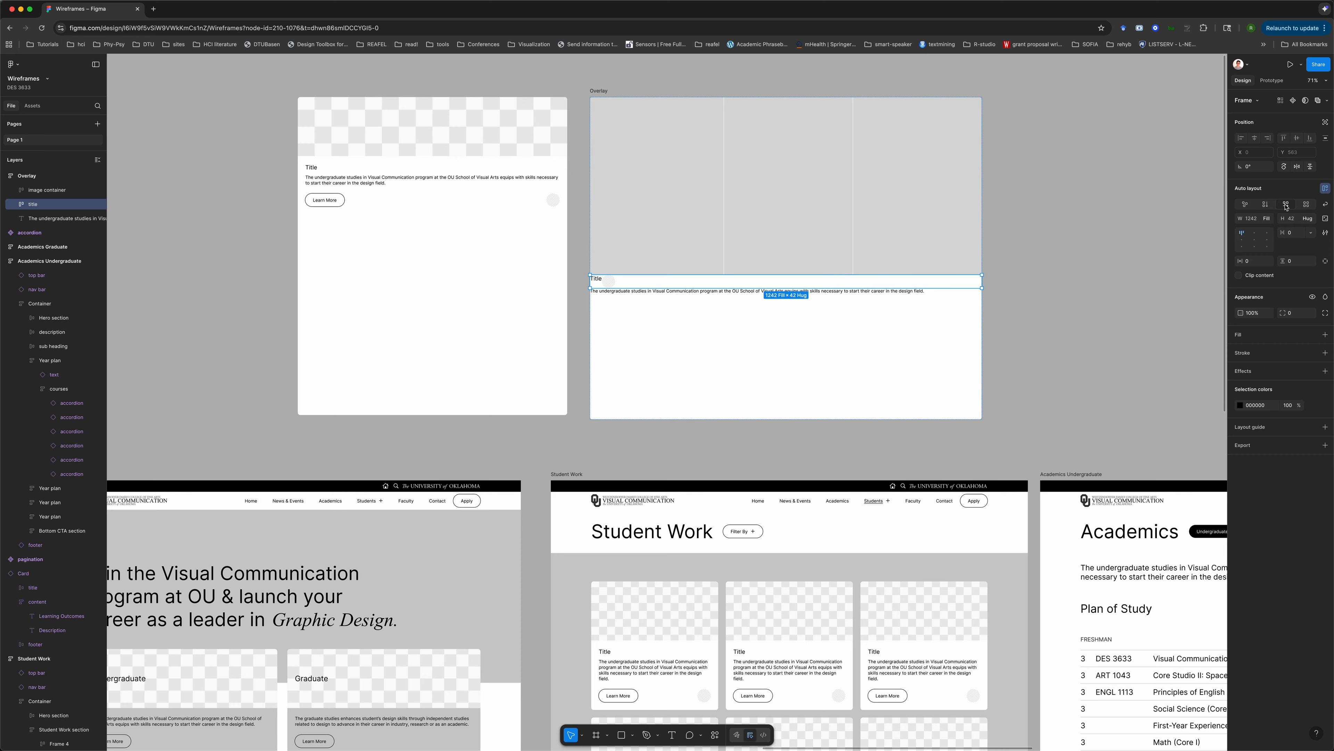
- Place the image circle before the Title text inside the title frame and align the frame's contents to the left centre
{"action": "left_click", "coordinate": [13, 204]}
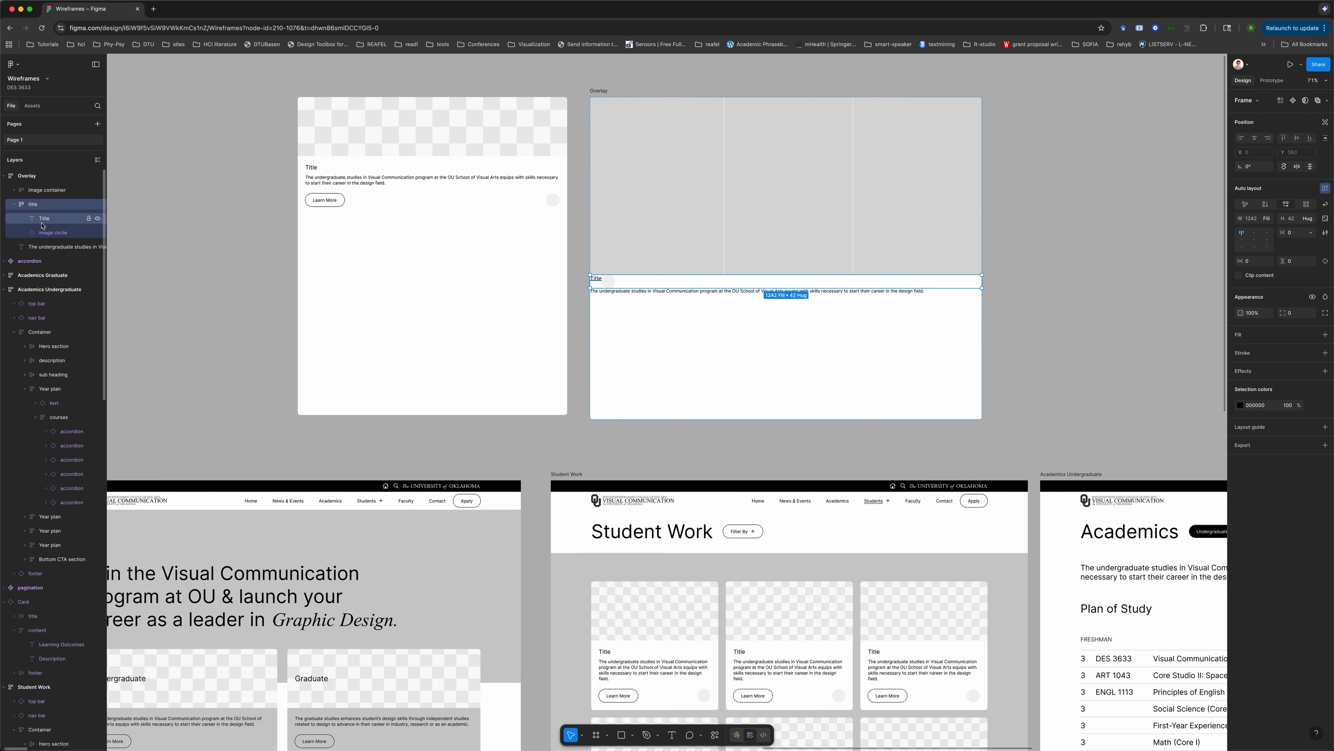
{"action": "left_click", "coordinate": [47, 232]}
{"action": "left_click_drag", "start_coordinate": [47, 233], "coordinate": [45, 212]}
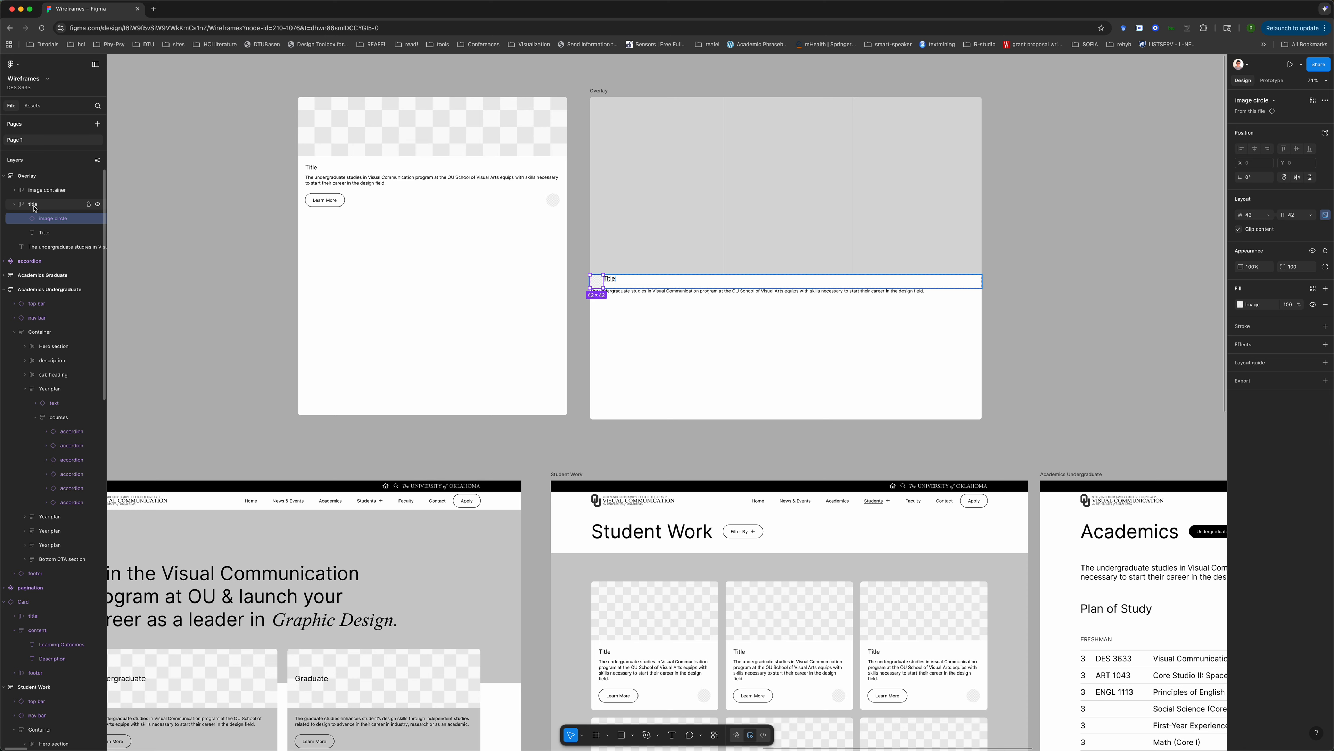
{"action": "left_click", "coordinate": [34, 204]}
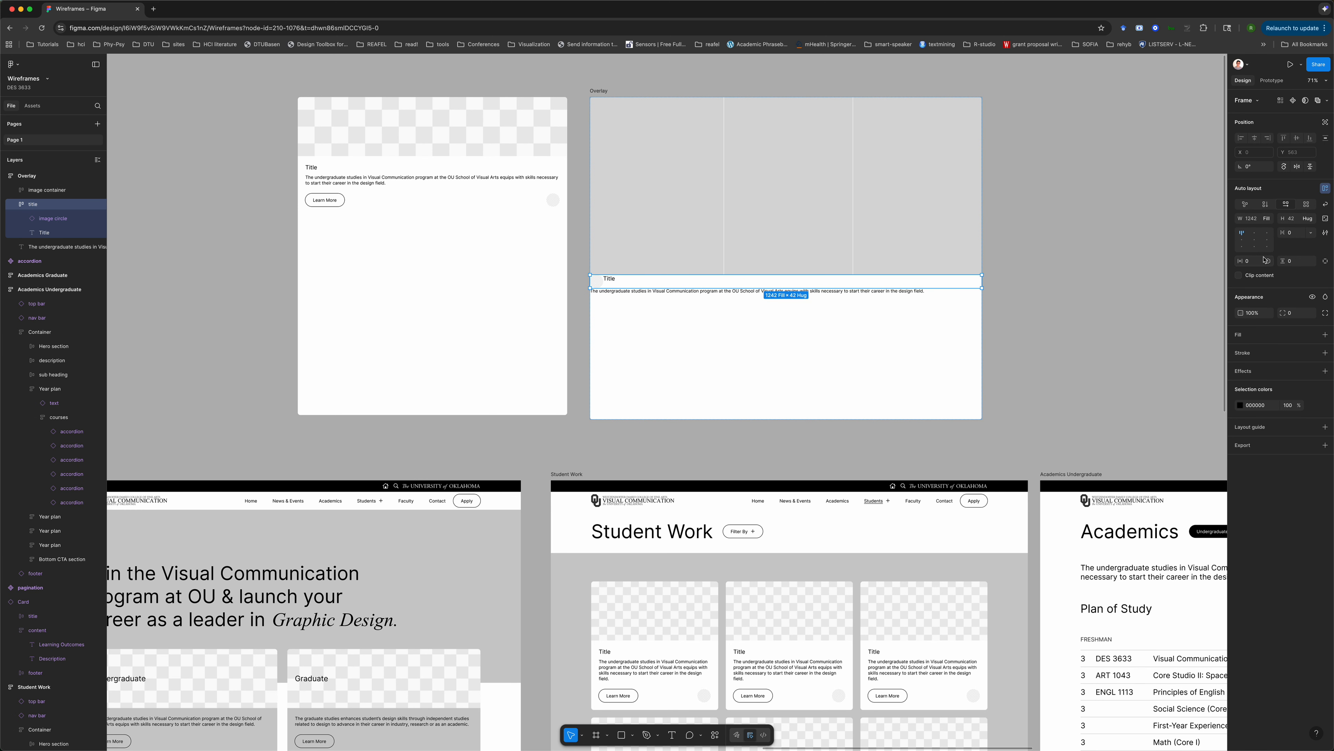
{"action": "left_click", "coordinate": [1242, 240]}
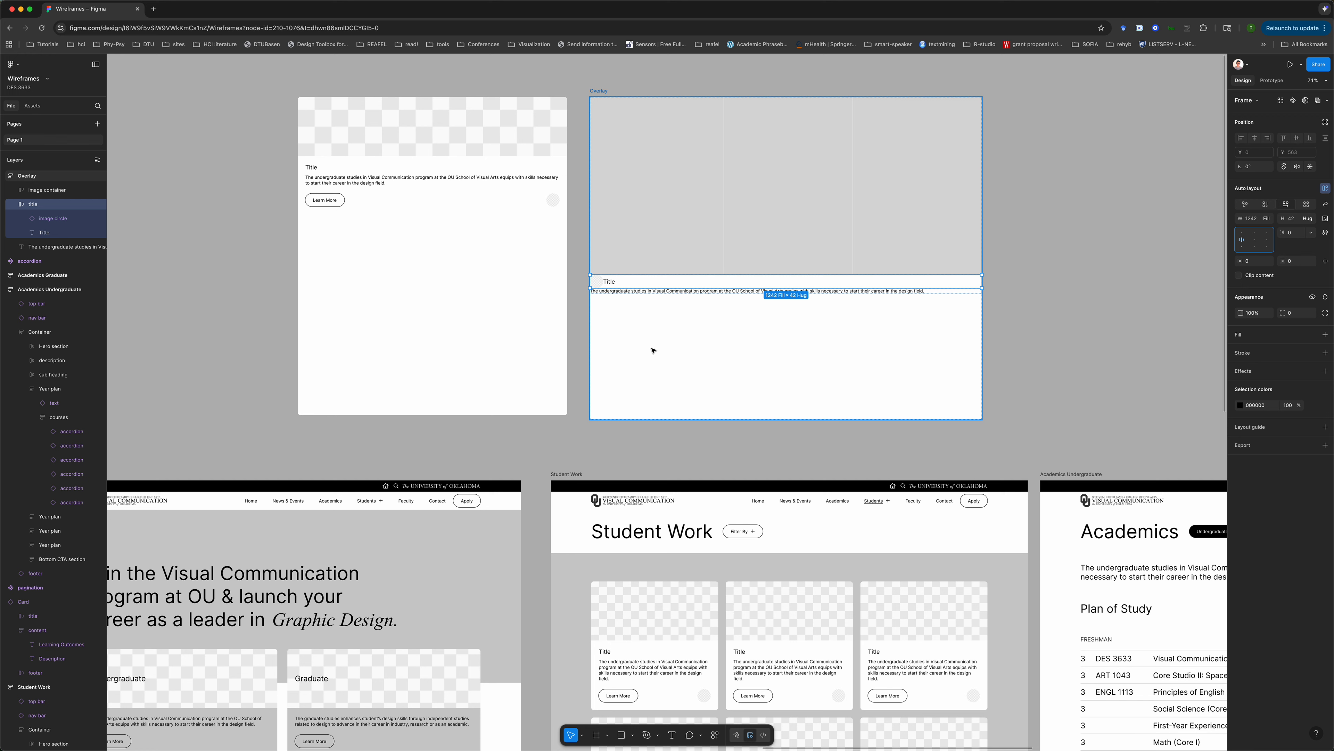
- Wrap the title frame and the description text together in an auto layout frame inside Overlay
{"action": "left_click", "coordinate": [628, 292], "text": "shift"}
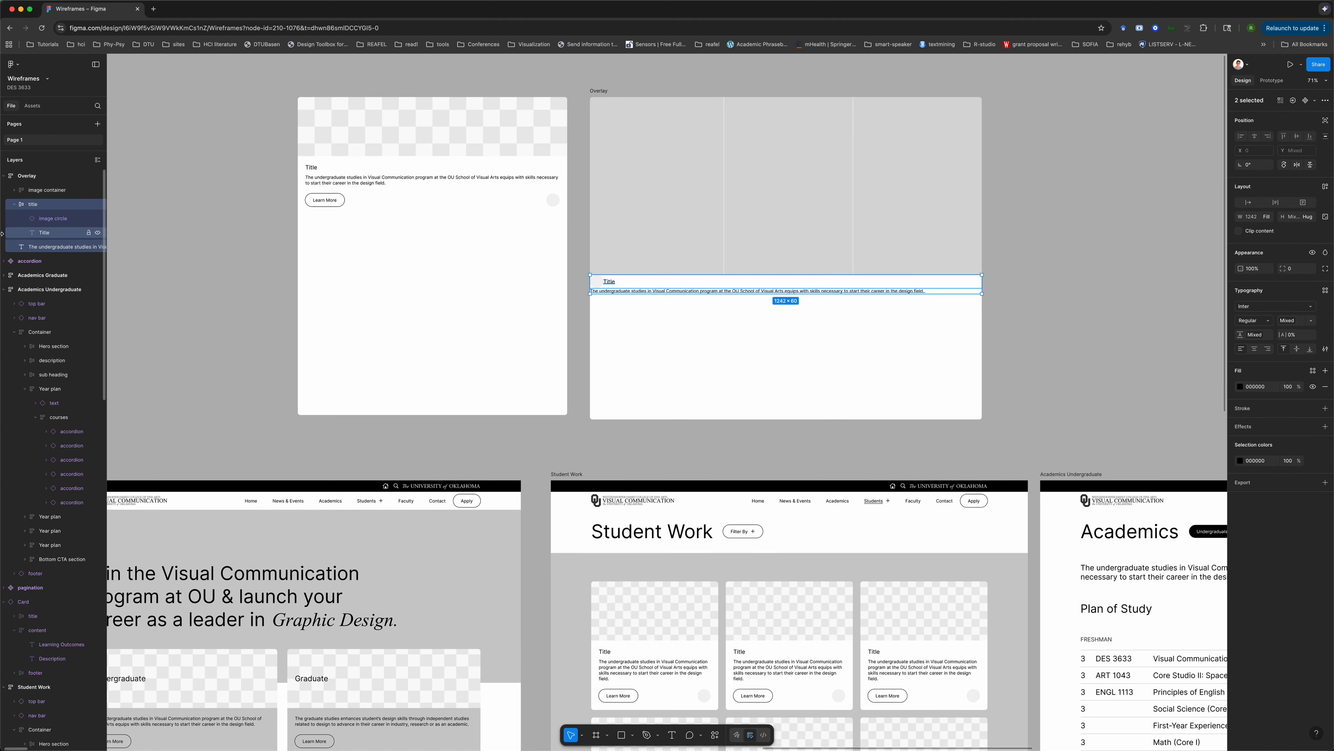
{"action": "left_click", "coordinate": [14, 204]}
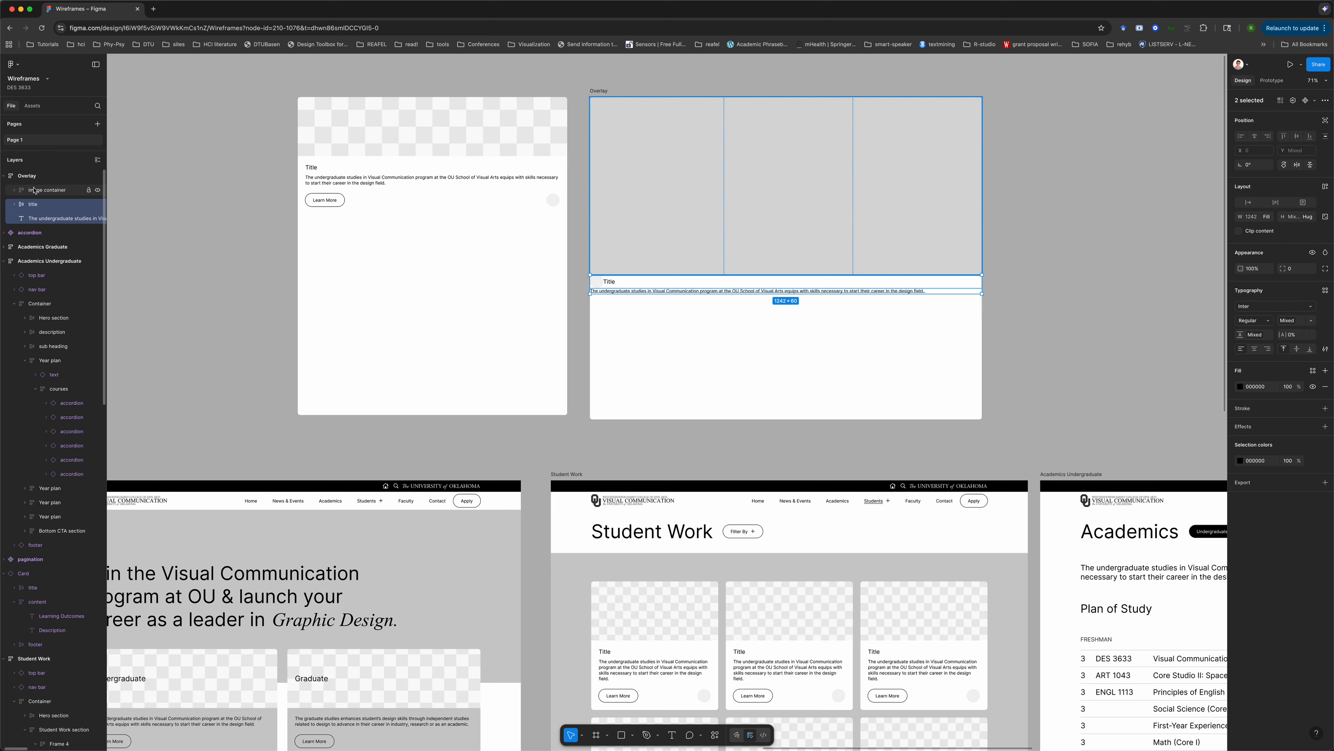
{"action": "left_click", "coordinate": [33, 204]}
{"action": "left_click", "coordinate": [34, 218], "text": "shift"}
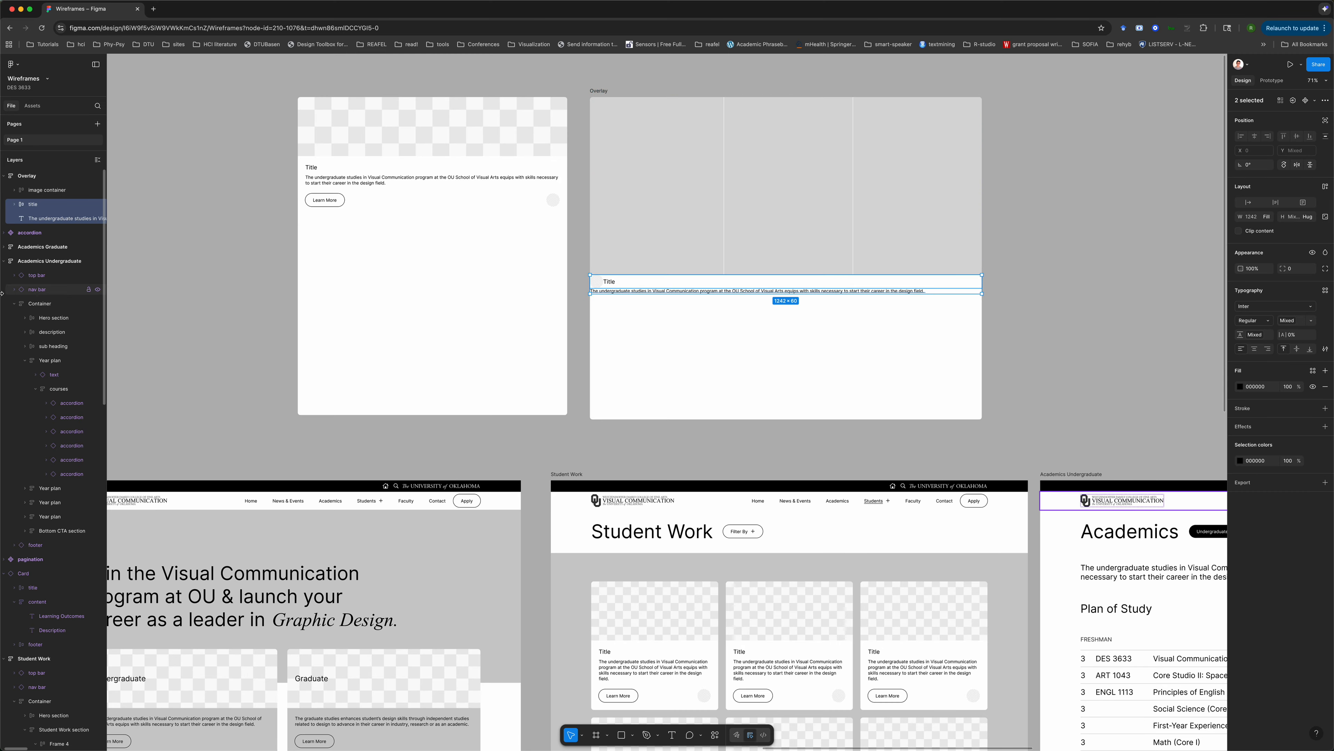
{"action": "key", "text": "shift+a"}
- Rename the new frame around the title row and description as content
{"action": "double_click", "coordinate": [77, 206]}
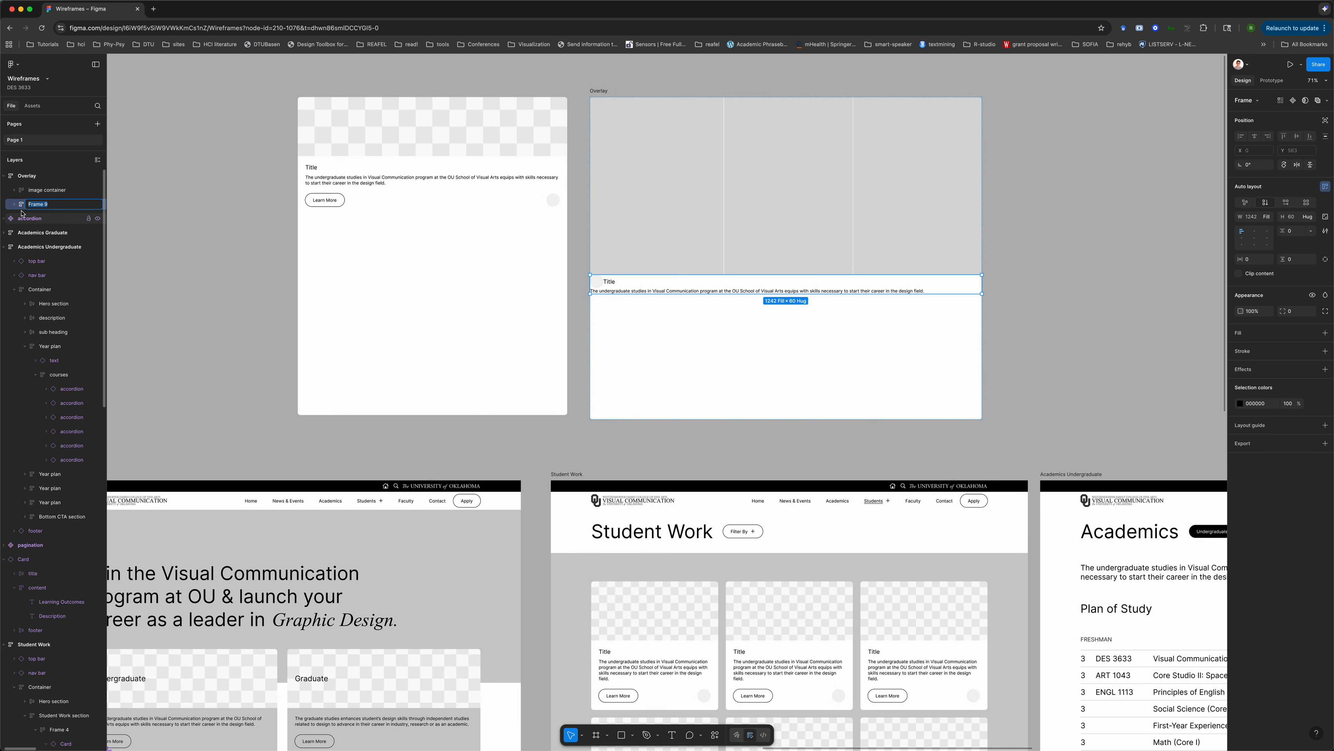
{"action": "left_click", "coordinate": [13, 205]}
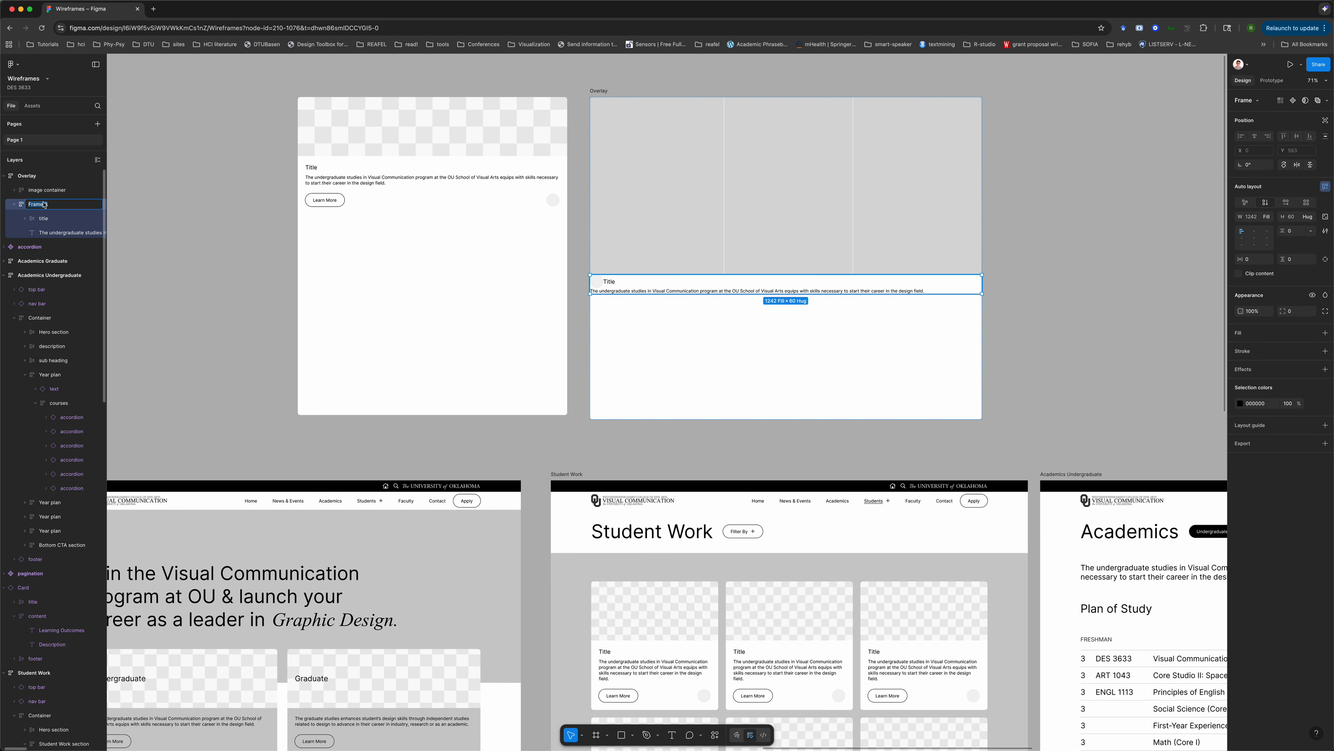
{"action": "type", "text": "con"}
{"action": "key", "text": "Return"}
- Apply the x large spacing variable to both the horizontal and vertical padding of the content frame
{"action": "left_click", "coordinate": [28, 175]}
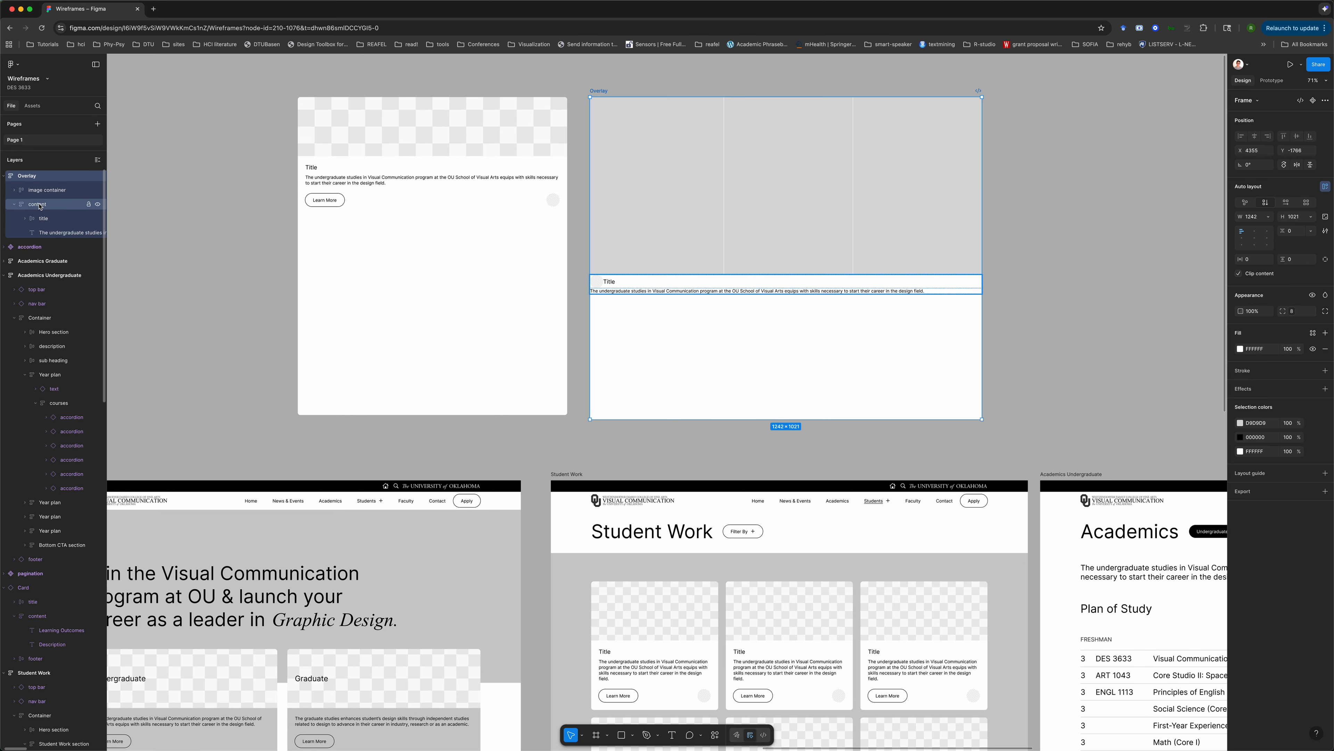
{"action": "left_click", "coordinate": [39, 206]}
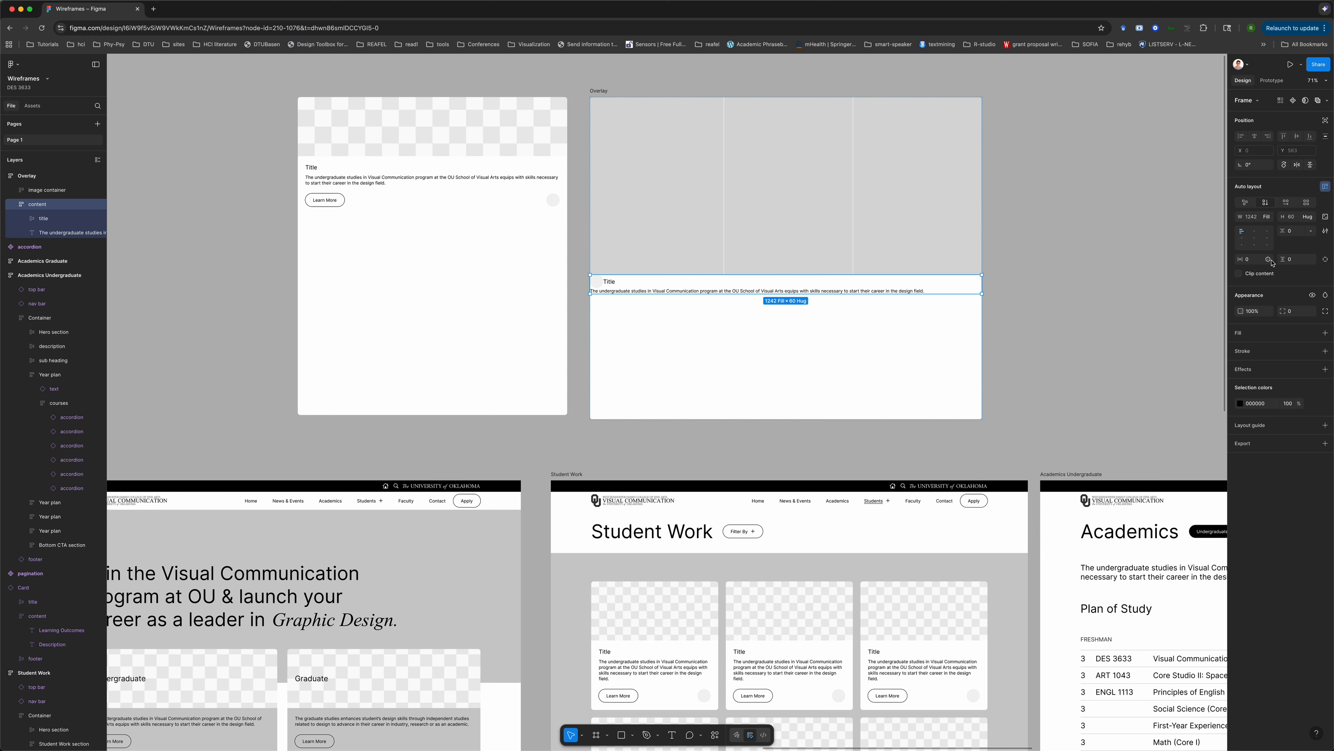
{"action": "left_click", "coordinate": [1268, 259]}
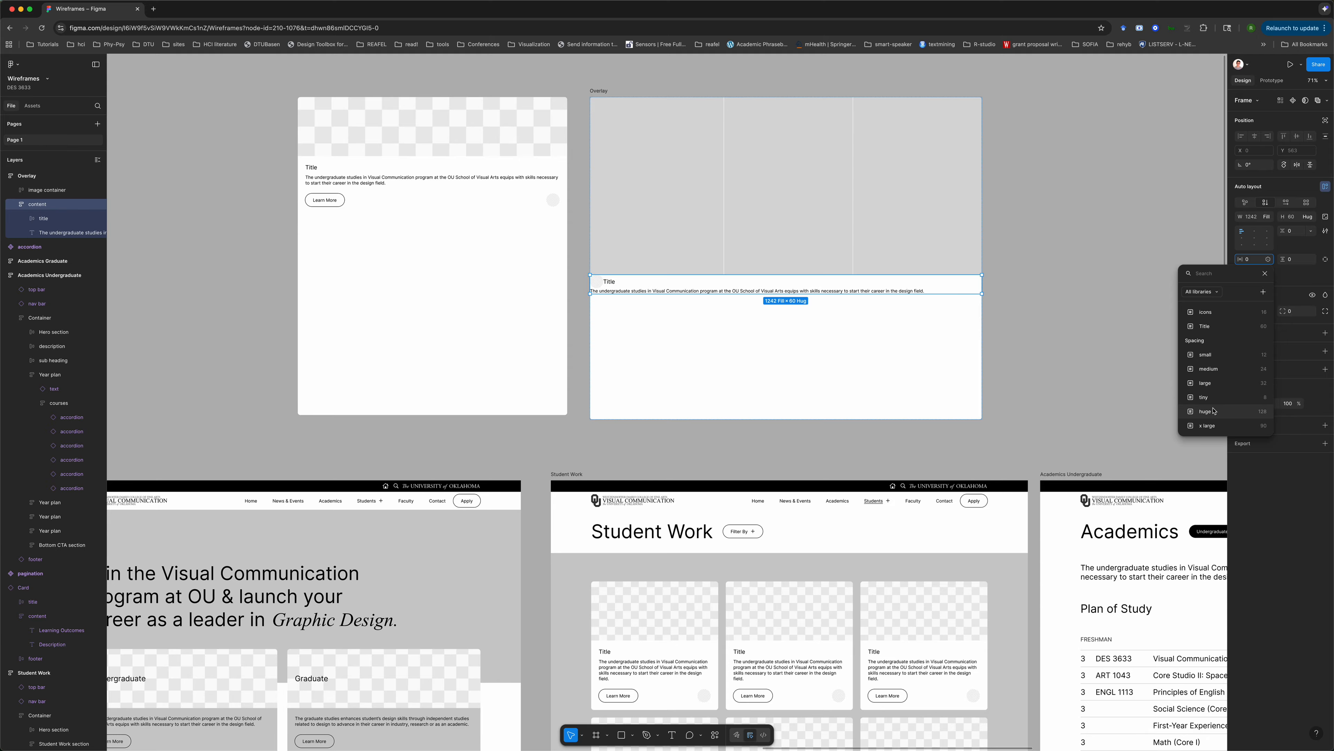
{"action": "left_click", "coordinate": [1207, 426]}
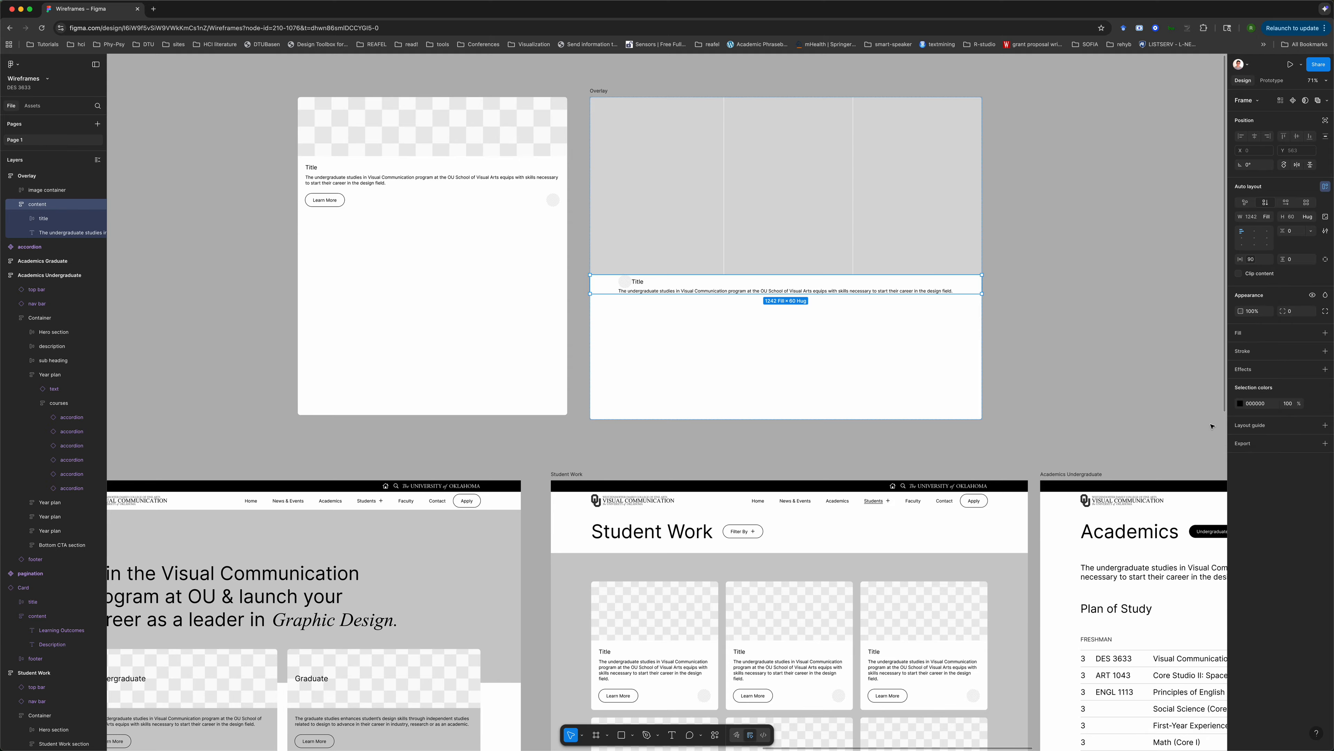
{"action": "left_click", "coordinate": [1311, 259]}
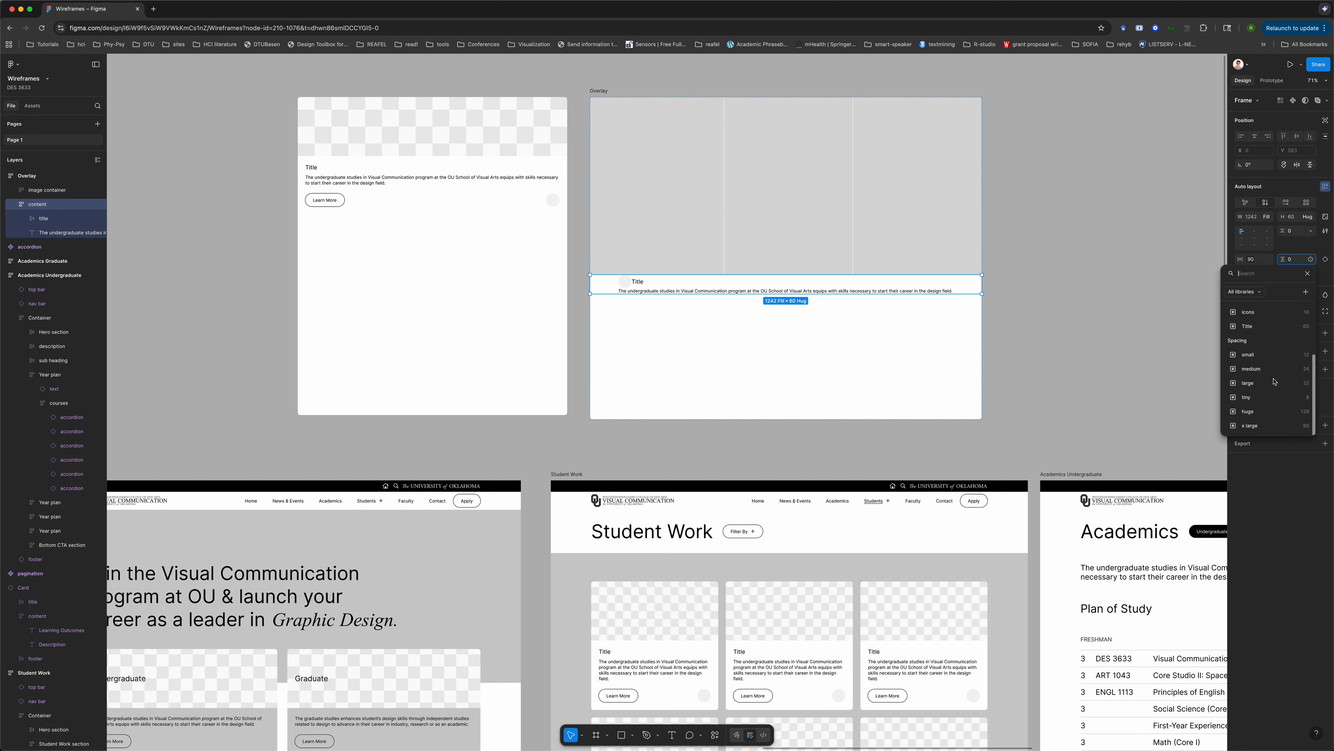
{"action": "left_click", "coordinate": [1254, 425]}
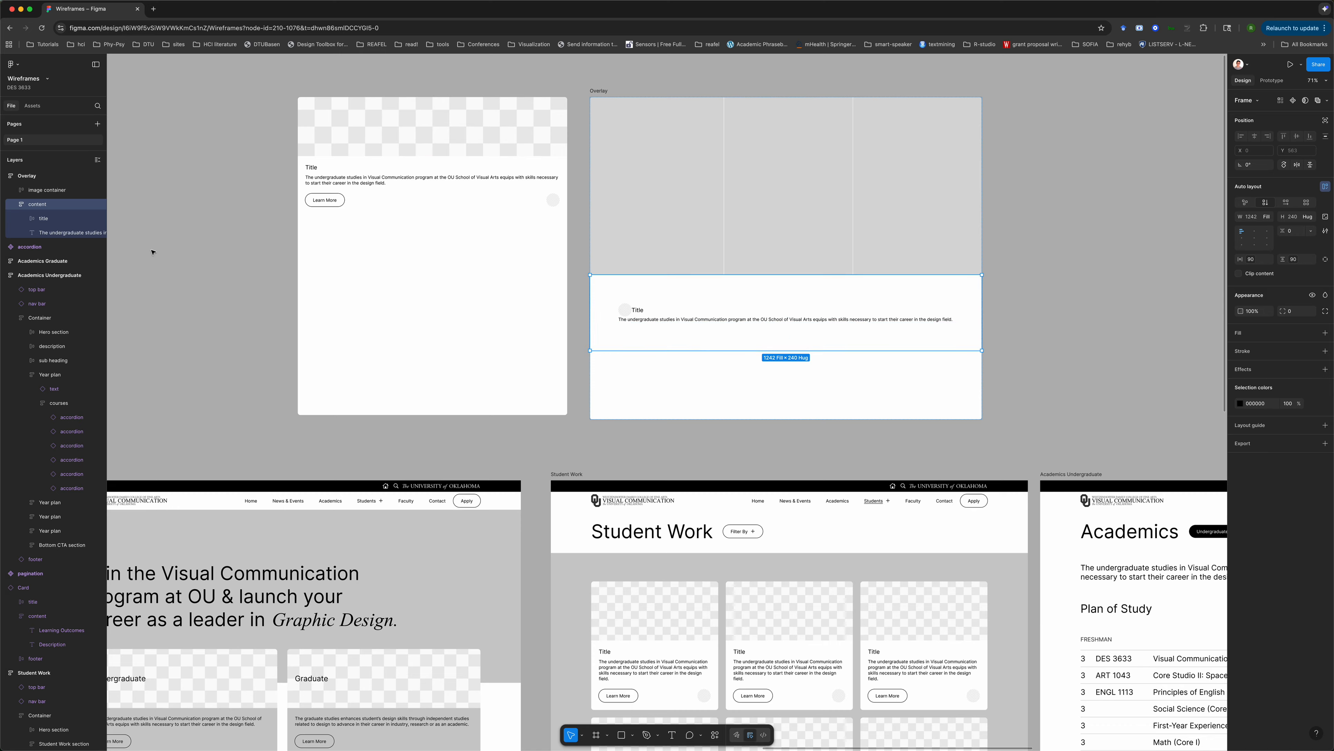
- Try the x large spacing variable as the vertical gap between the content frame's title row and description
{"action": "left_click", "coordinate": [43, 219]}
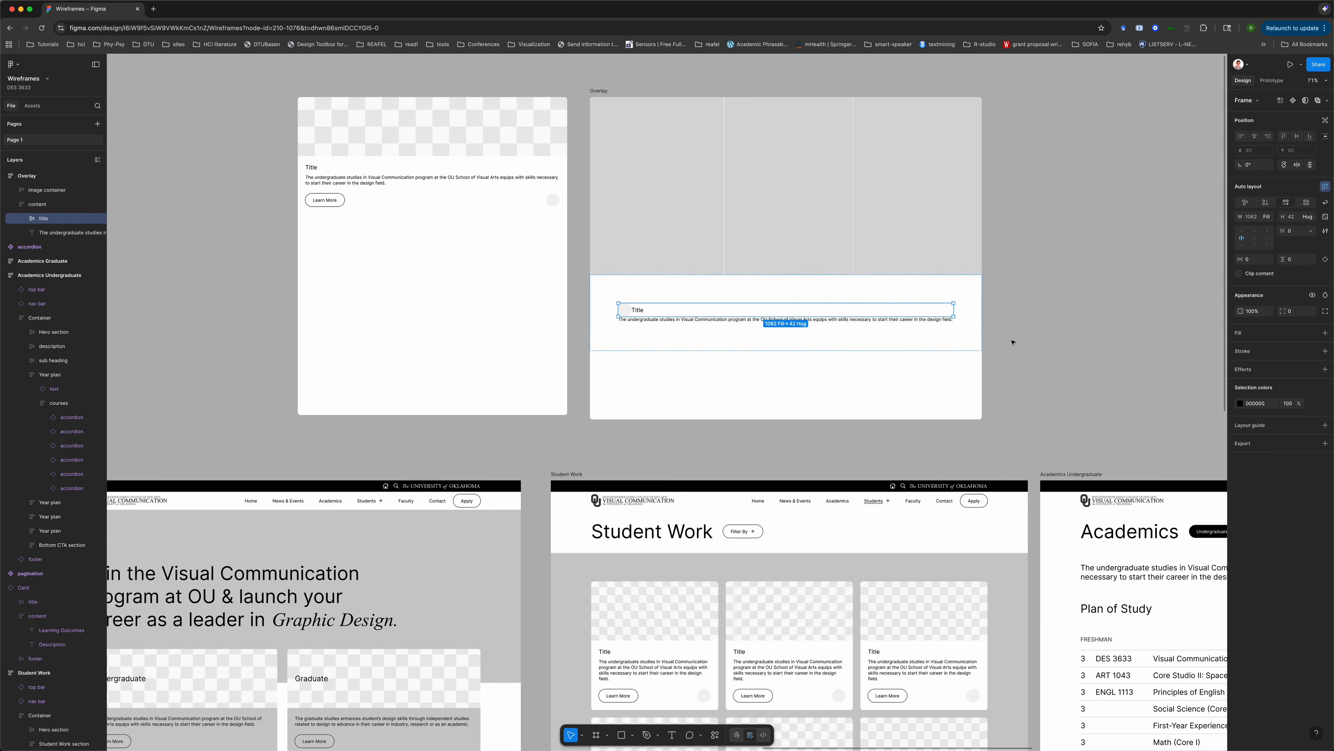
{"action": "left_click", "coordinate": [694, 290]}
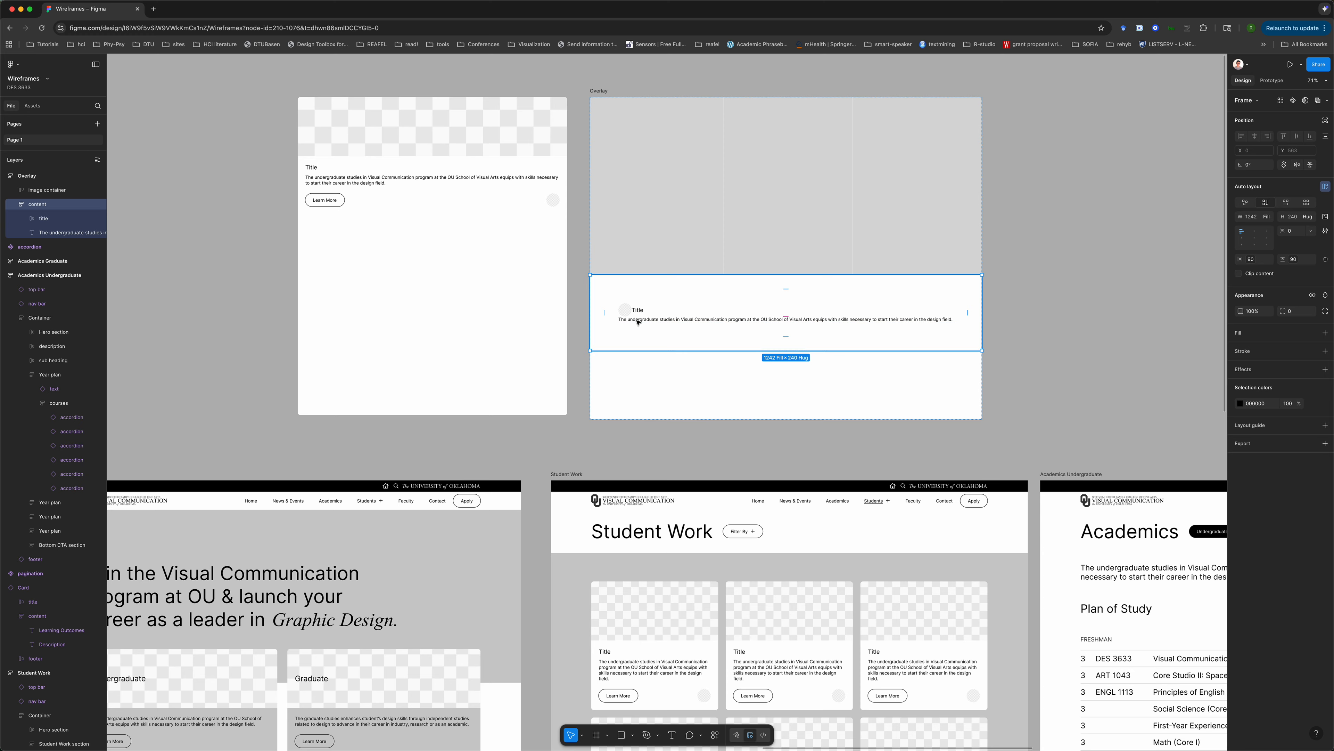
{"action": "left_click", "coordinate": [1311, 231]}
{"action": "left_click", "coordinate": [1291, 258]}
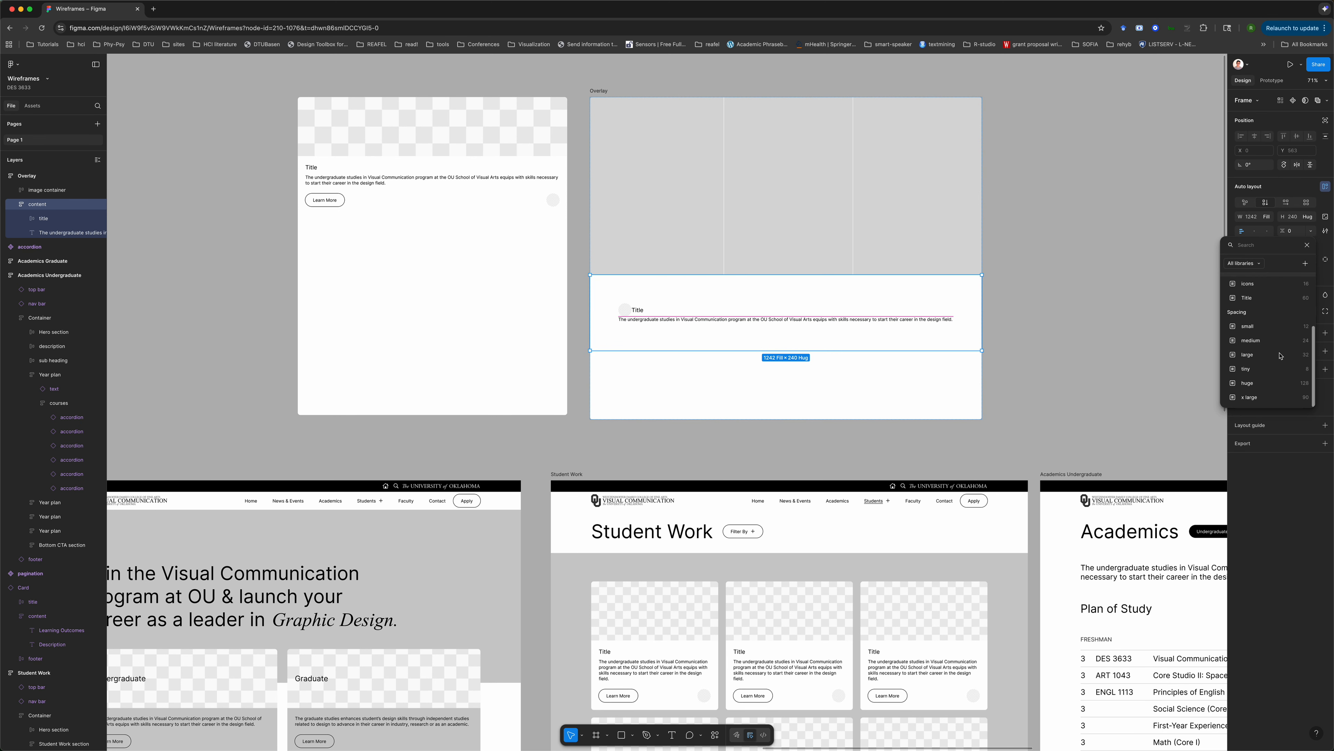
{"action": "left_click", "coordinate": [1250, 396]}
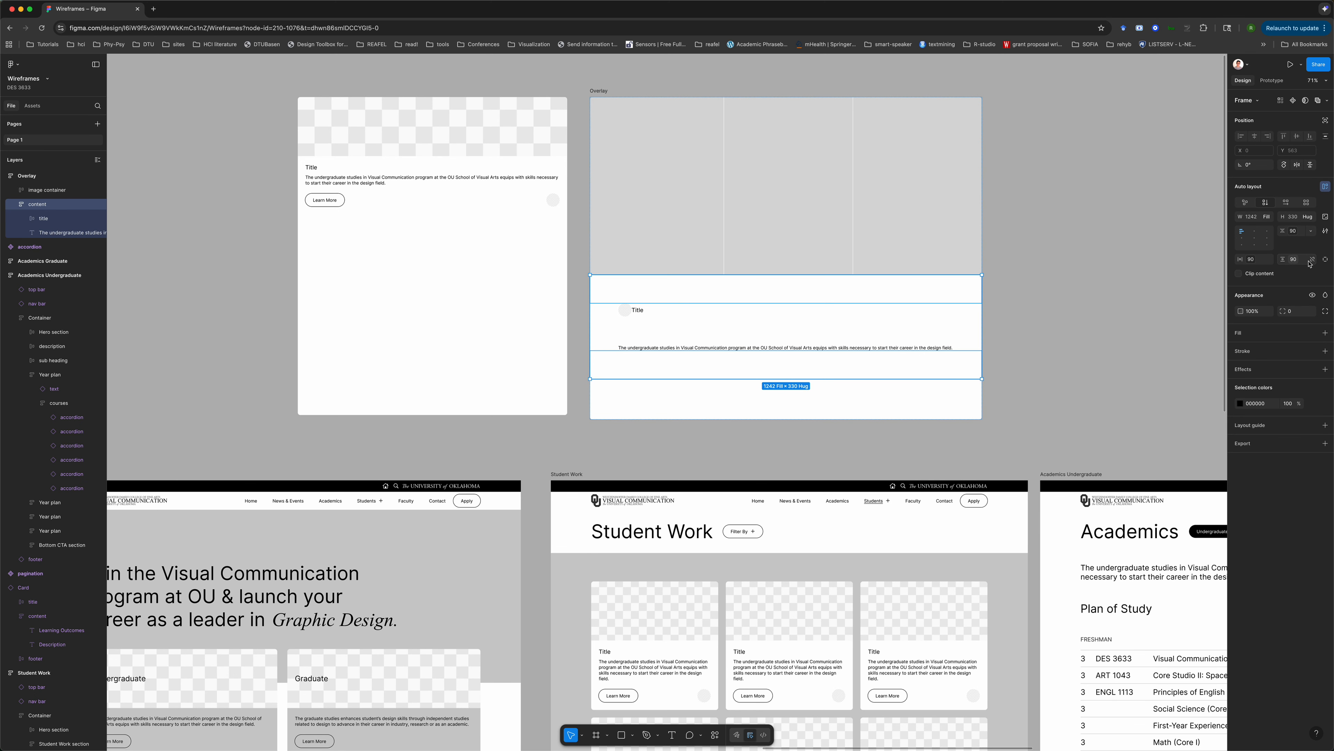
- Apply the large spacing variable to the vertical gap between the content frame's title row and description
{"action": "left_click", "coordinate": [1311, 231]}
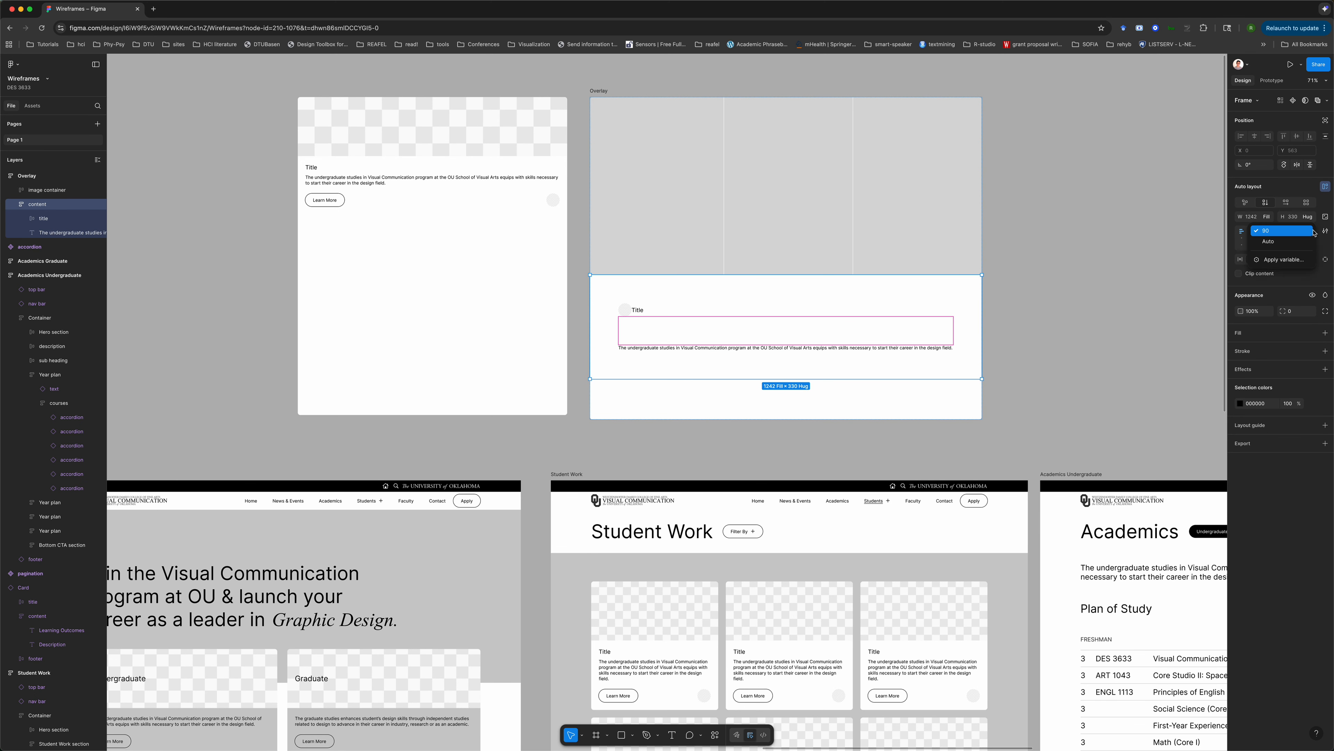
{"action": "left_click", "coordinate": [1282, 259]}
{"action": "left_click", "coordinate": [1279, 359]}
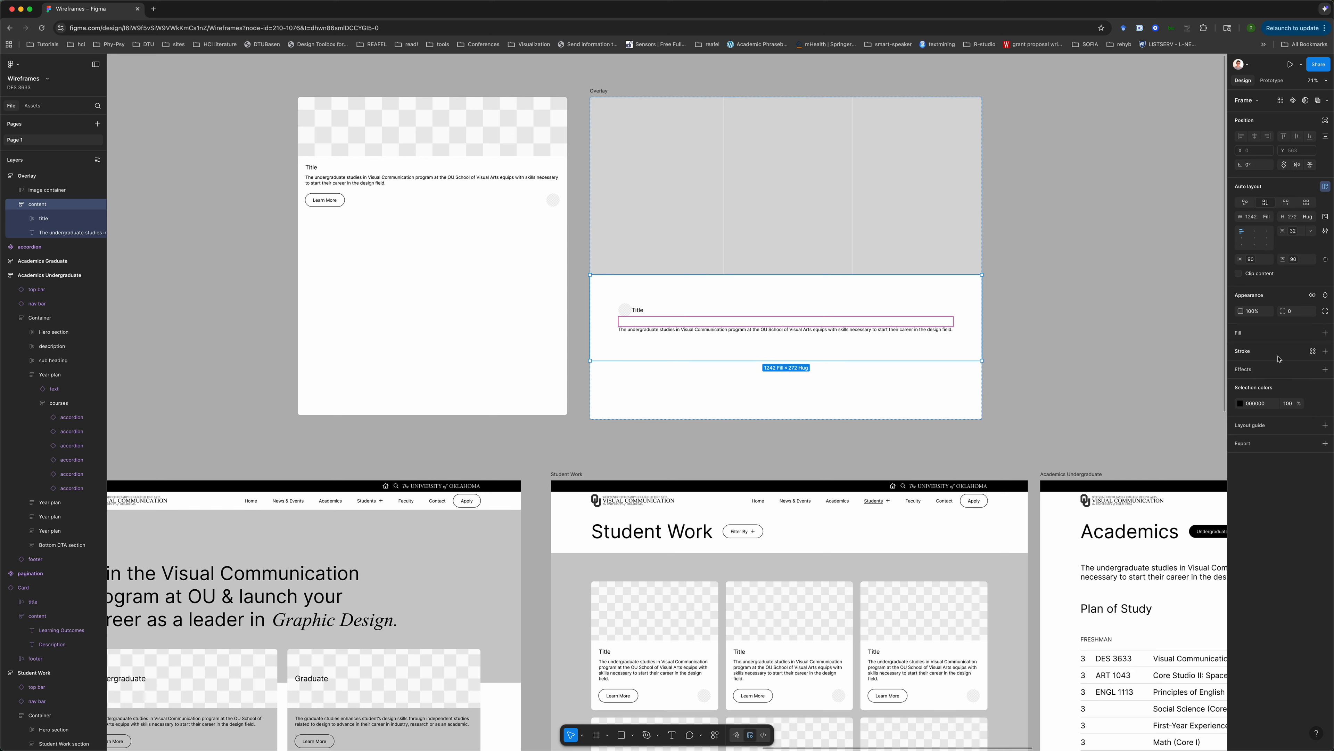
- Resize the image circle in the Overlay's title row to 60 by 60
{"action": "double_click", "coordinate": [642, 310]}
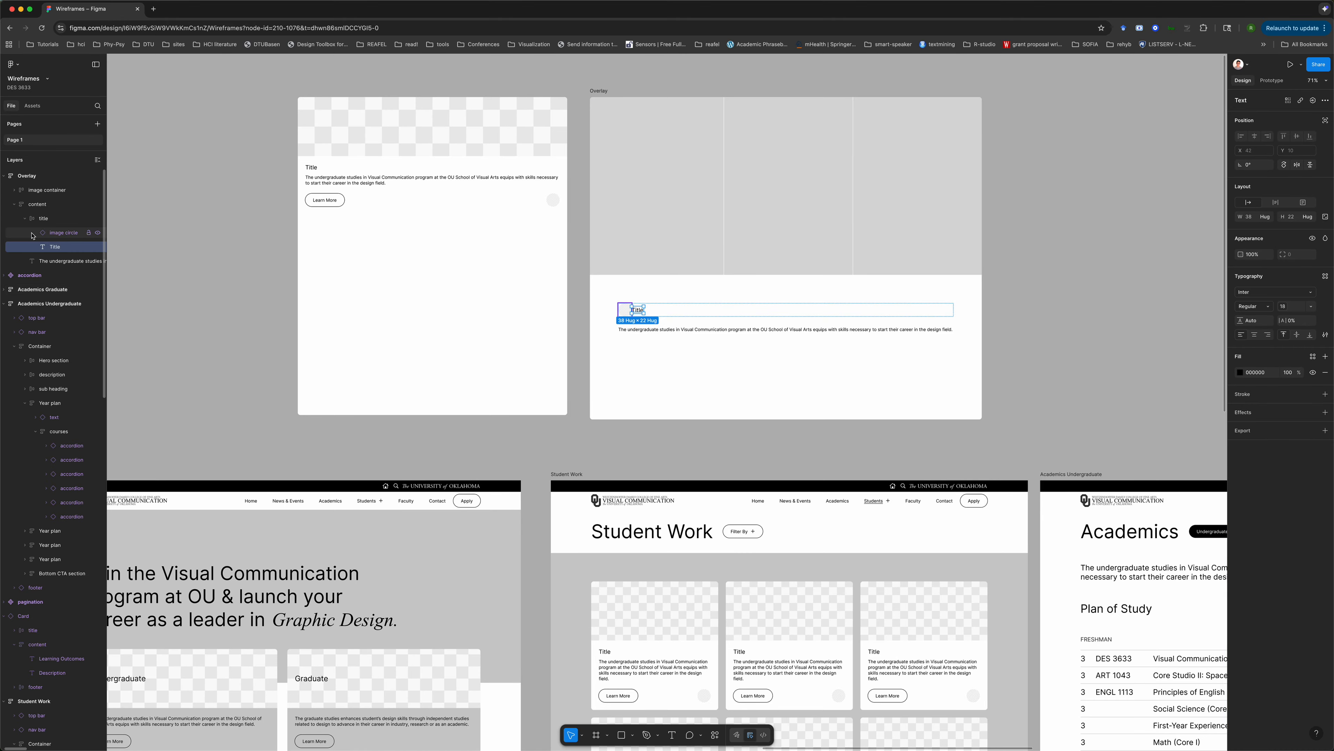
{"action": "left_click", "coordinate": [45, 233]}
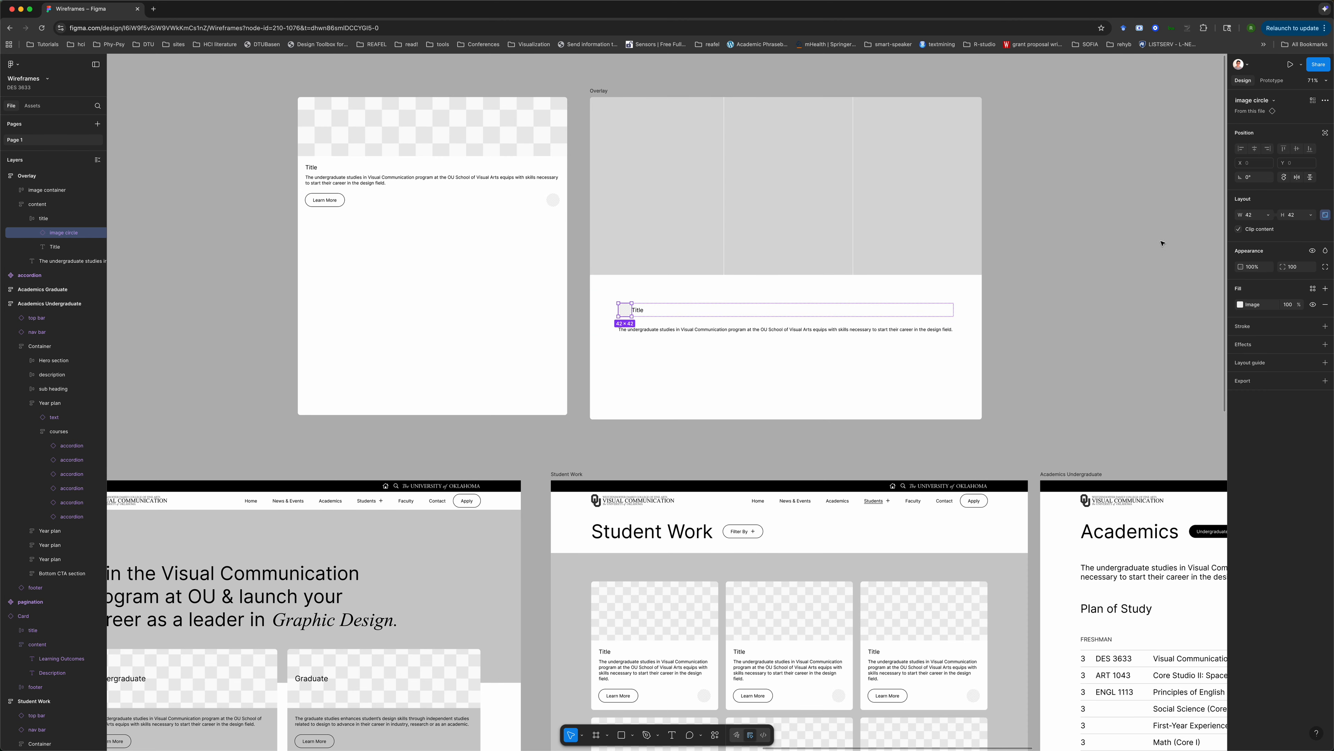
{"action": "left_click", "coordinate": [1258, 216]}
{"action": "type", "text": "60"}
{"action": "key", "text": "Return"}
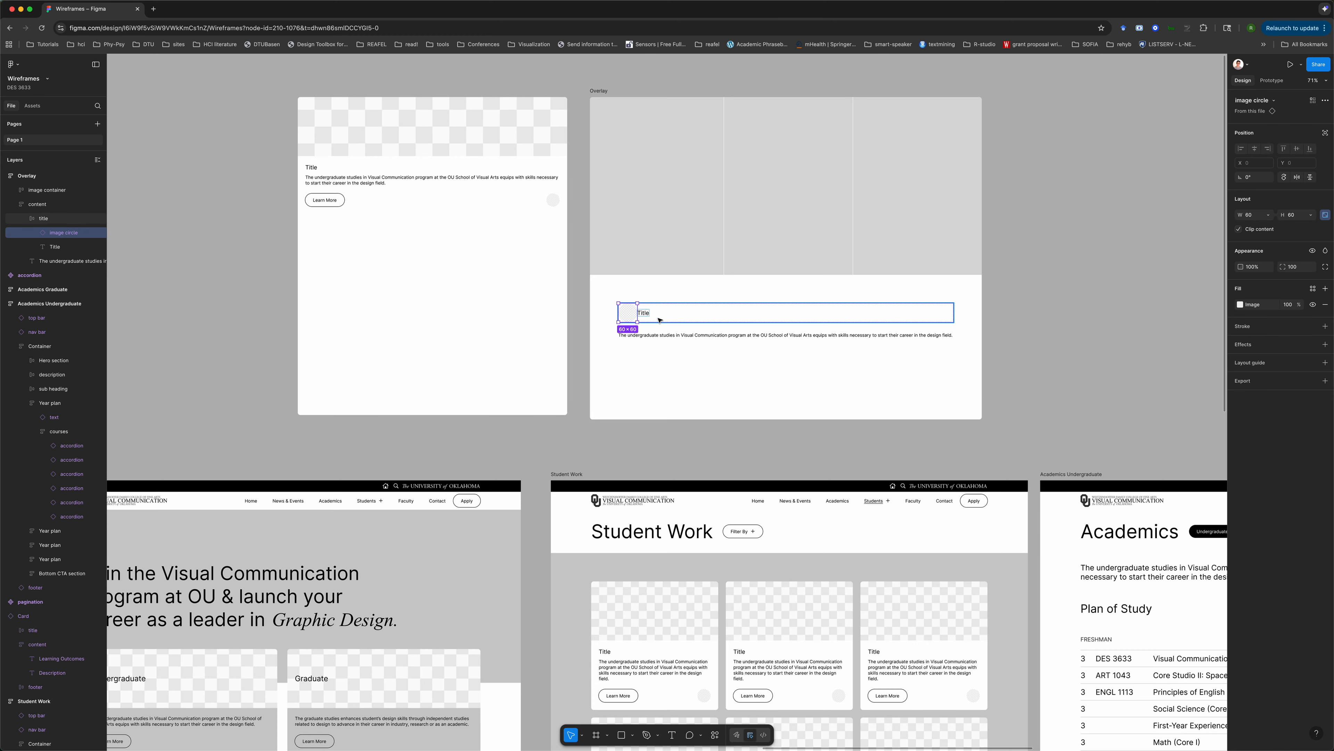
- Apply the Title font size variable to the Title text in the Overlay's title row
{"action": "left_click", "coordinate": [54, 246]}
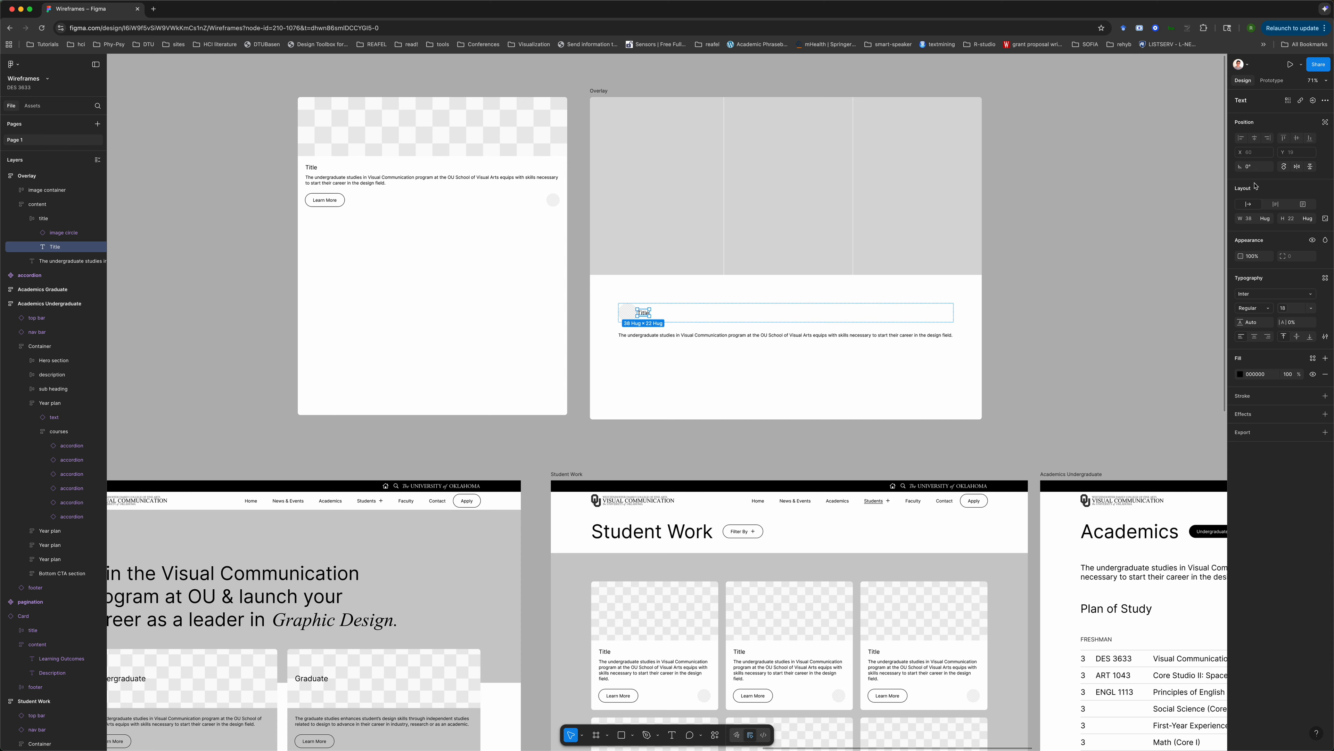
{"action": "left_click", "coordinate": [1312, 308]}
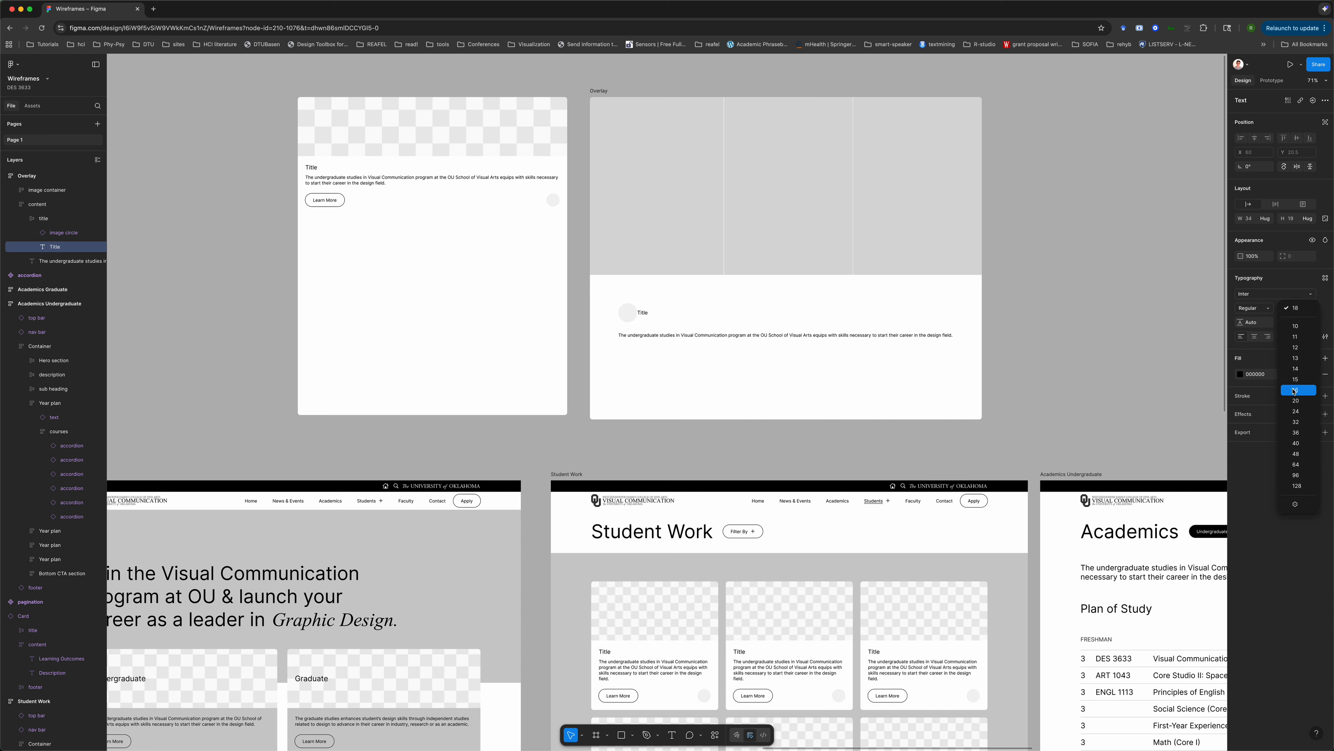
{"action": "left_click", "coordinate": [1295, 504]}
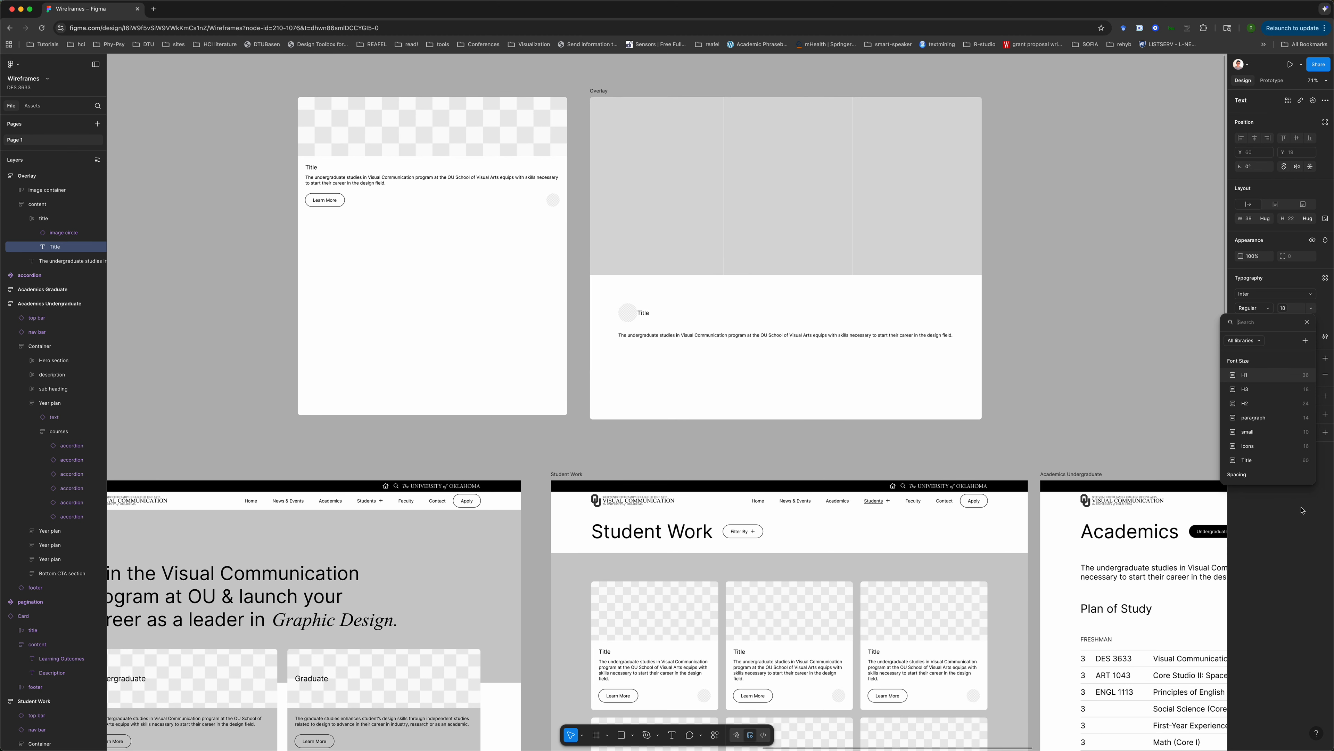
{"action": "left_click", "coordinate": [1272, 461]}
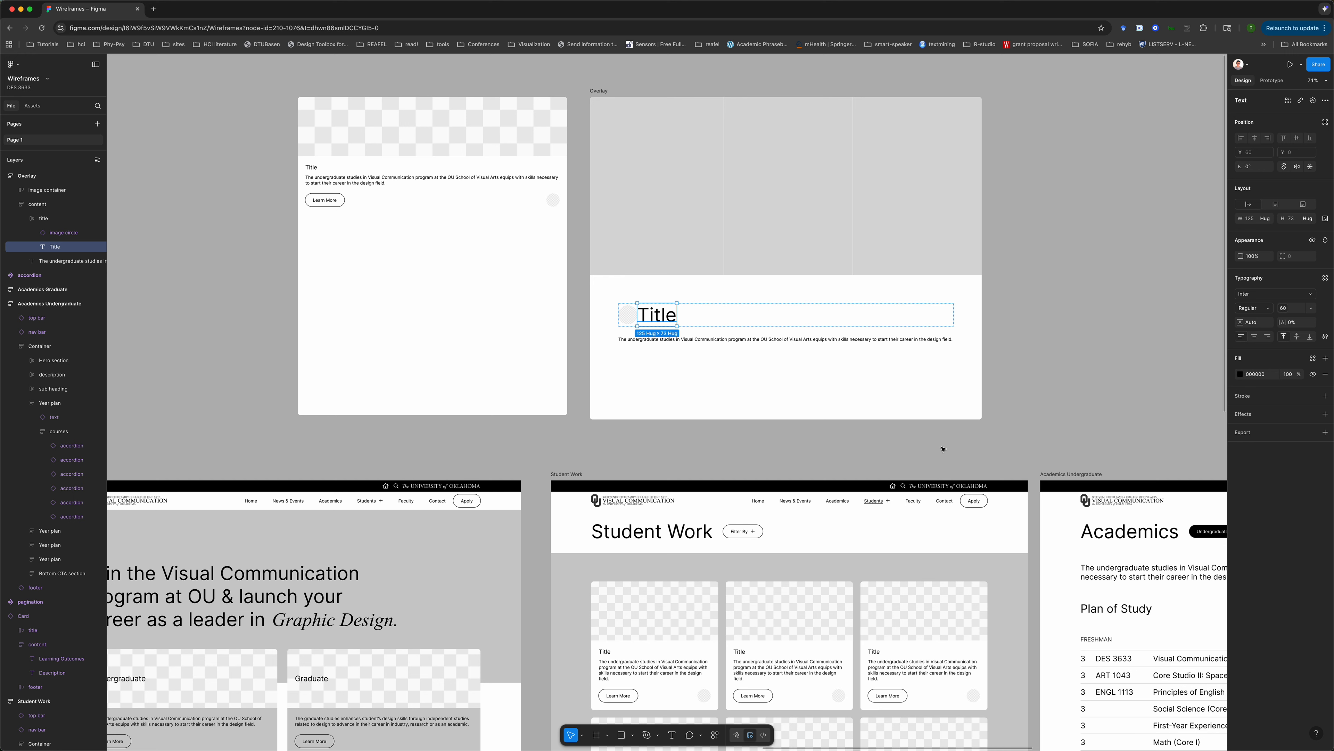
{"action": "left_click", "coordinate": [1312, 309]}
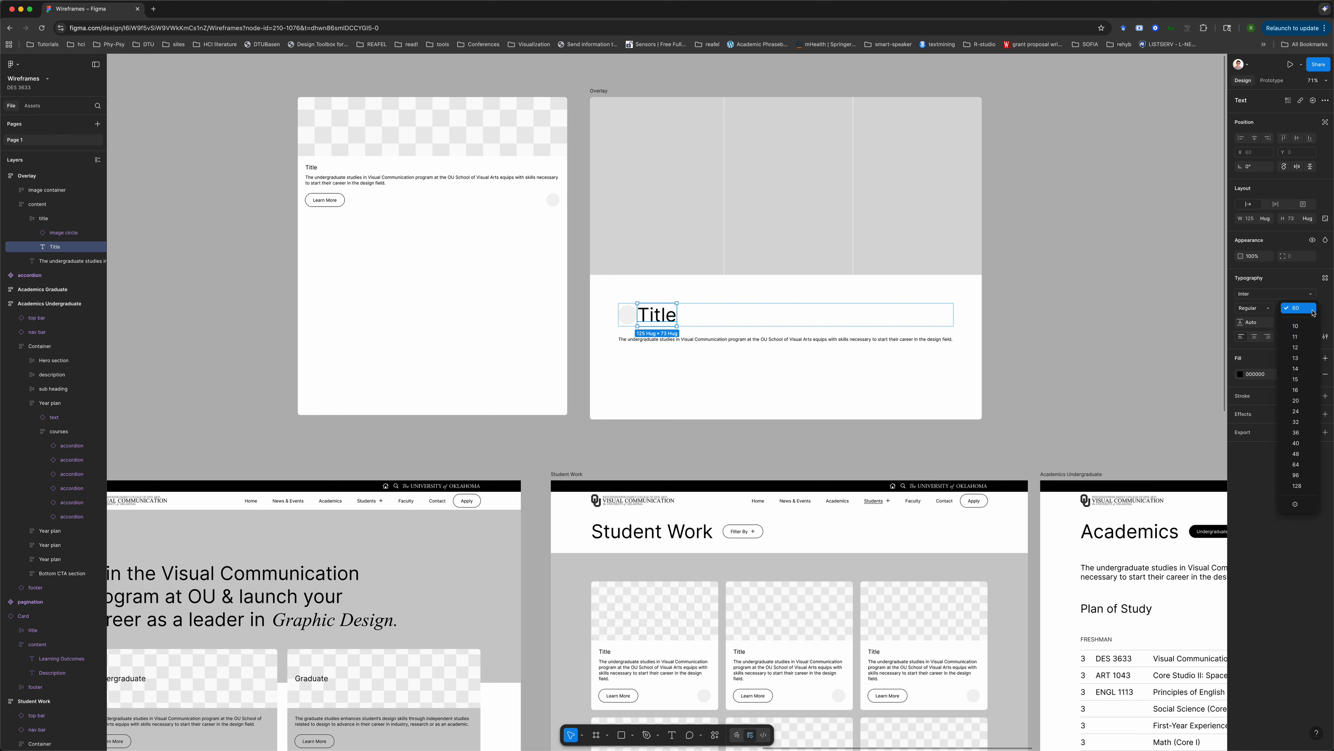
{"action": "left_click", "coordinate": [1023, 322]}
{"action": "left_click", "coordinate": [1023, 322]}
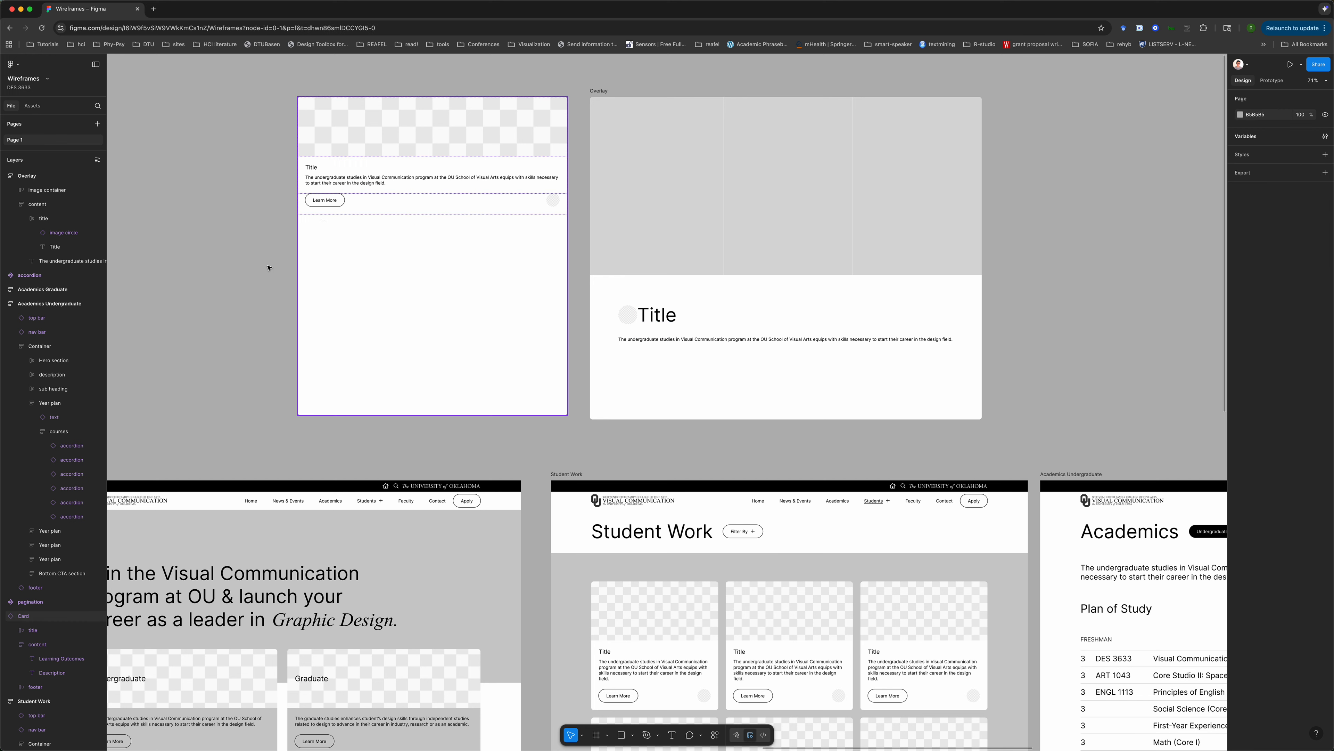
{"action": "left_click", "coordinate": [55, 247]}
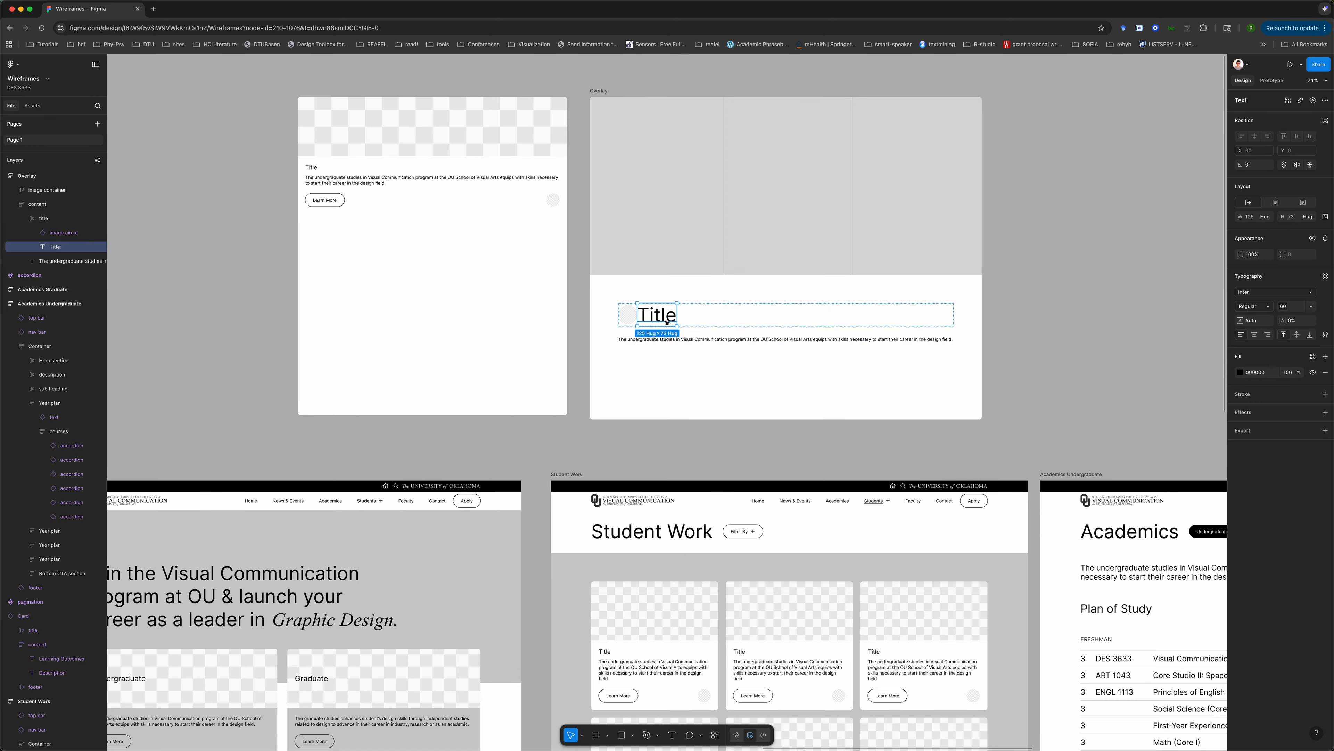
{"action": "left_click", "coordinate": [1036, 330]}
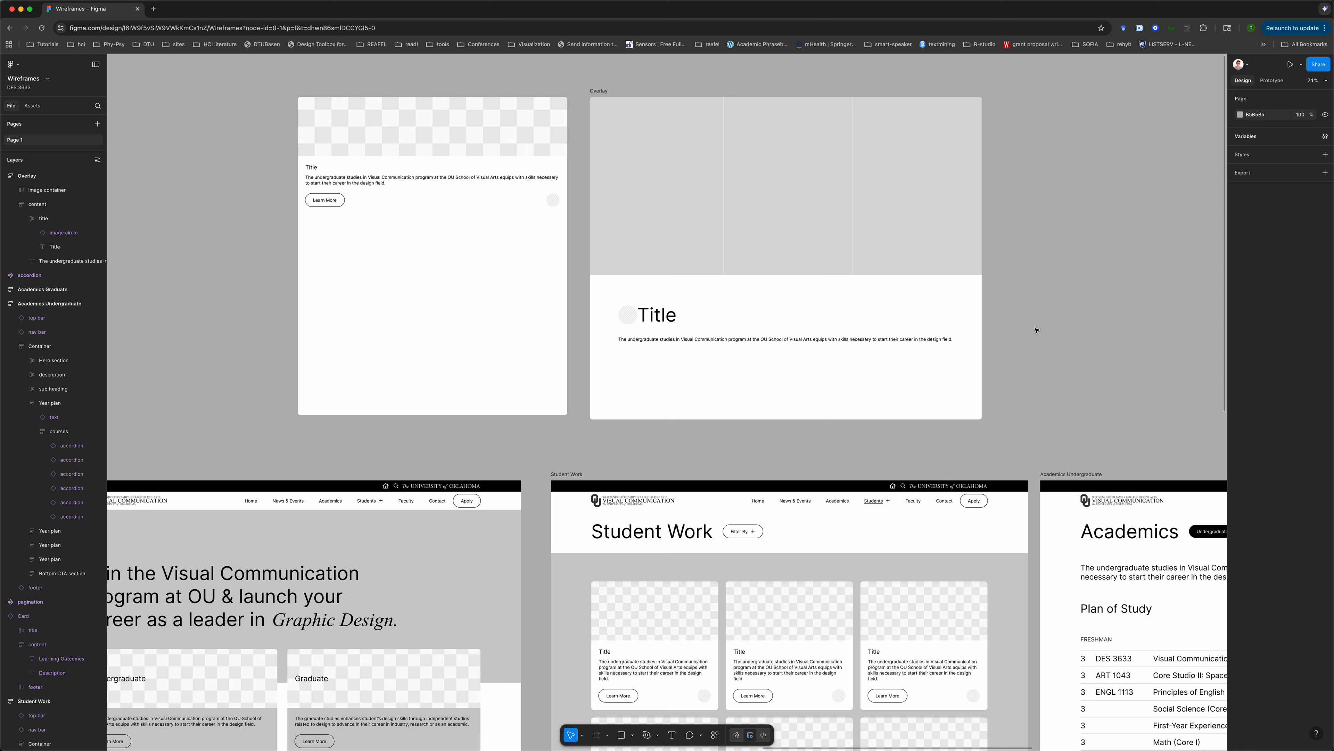
- Delete the leftover card component beside the Overlay frame
{"action": "left_click", "coordinate": [383, 257]}
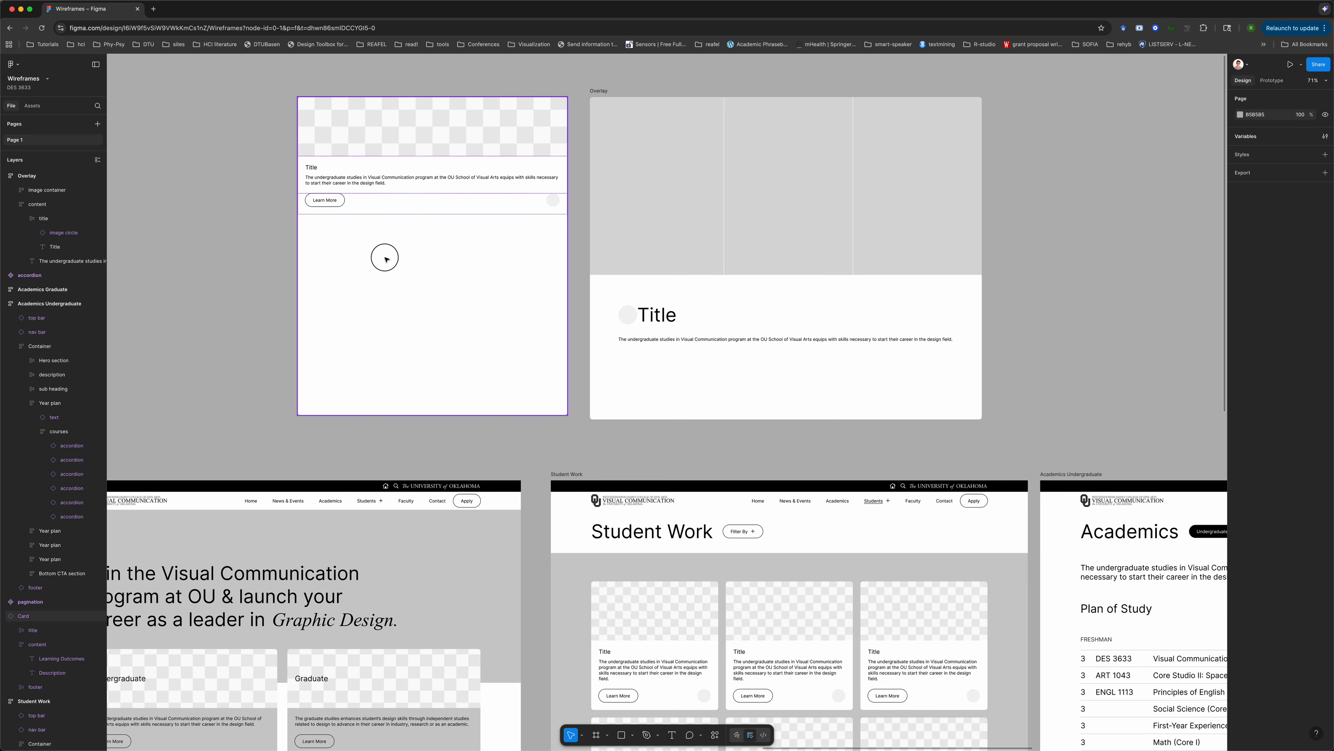
{"action": "key", "text": "Delete"}
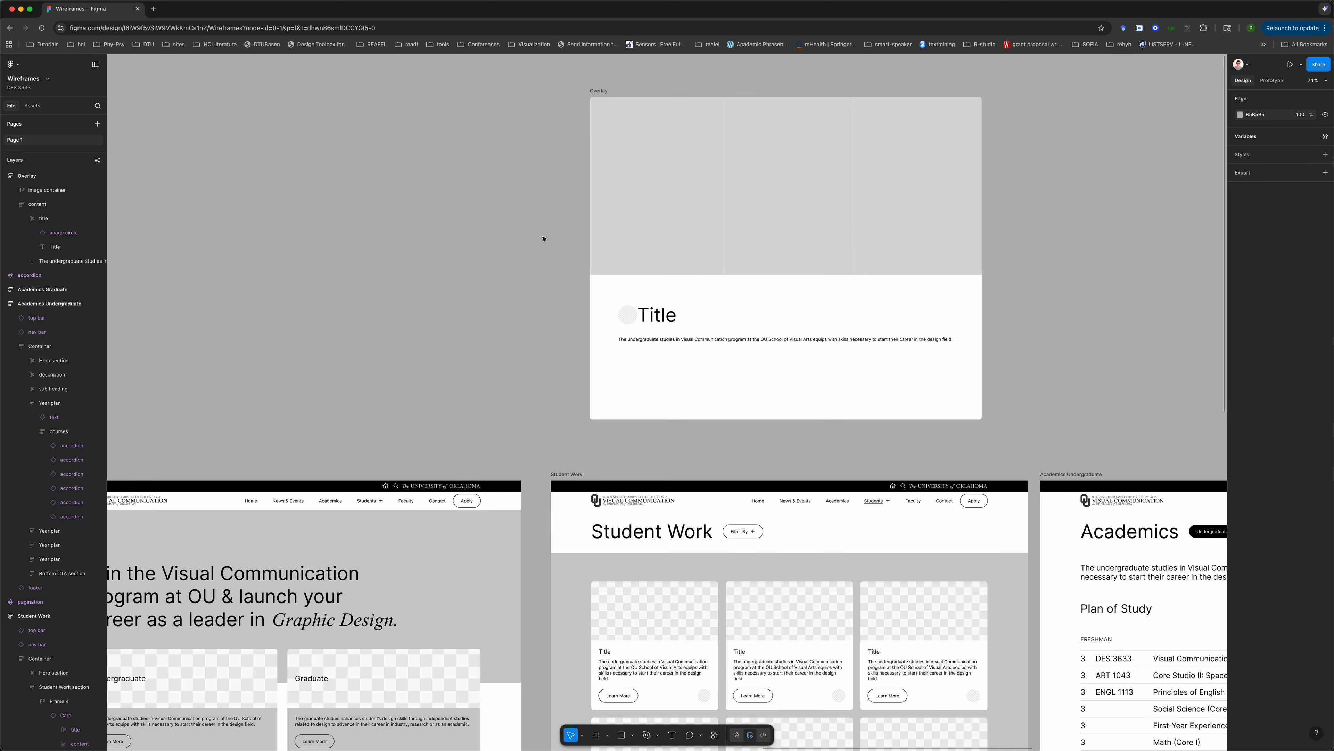
- Move the image circle out of the title frame so it sits above it in the Overlay's content frame
{"action": "double_click", "coordinate": [644, 320]}
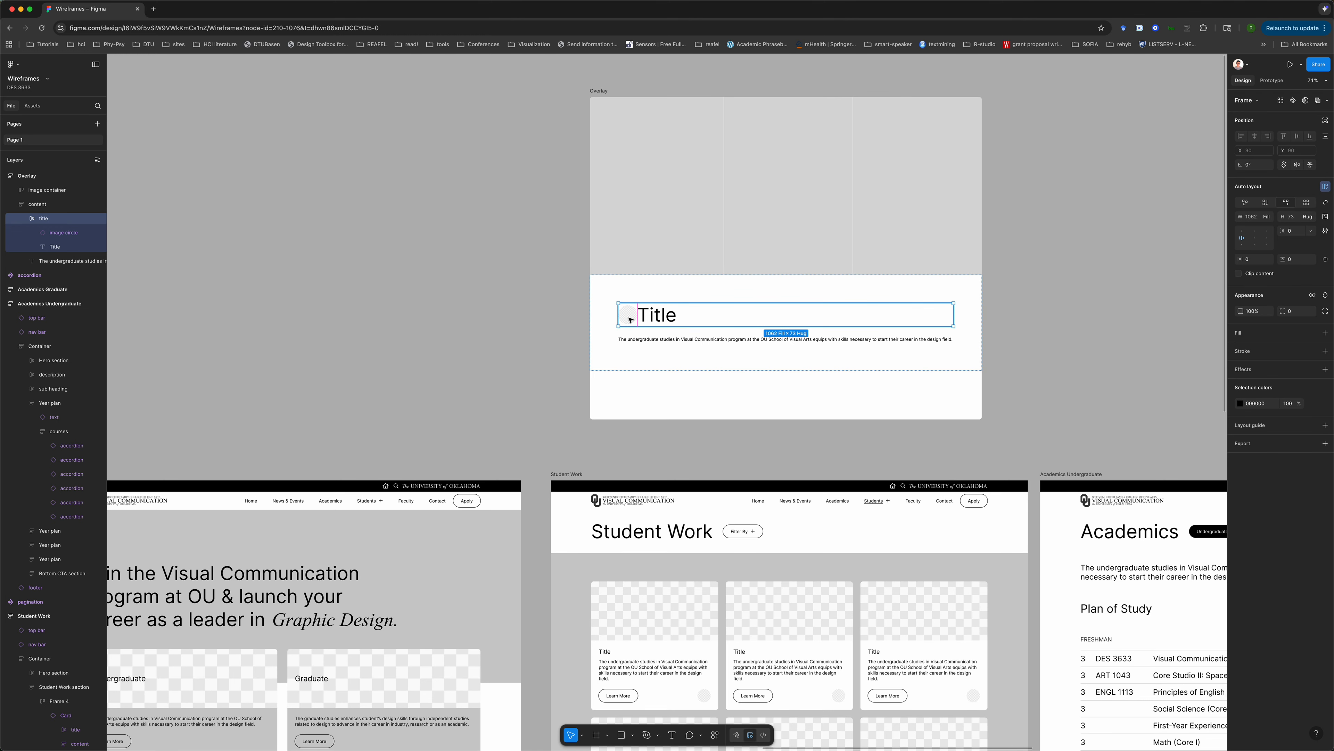
{"action": "left_click", "coordinate": [633, 315]}
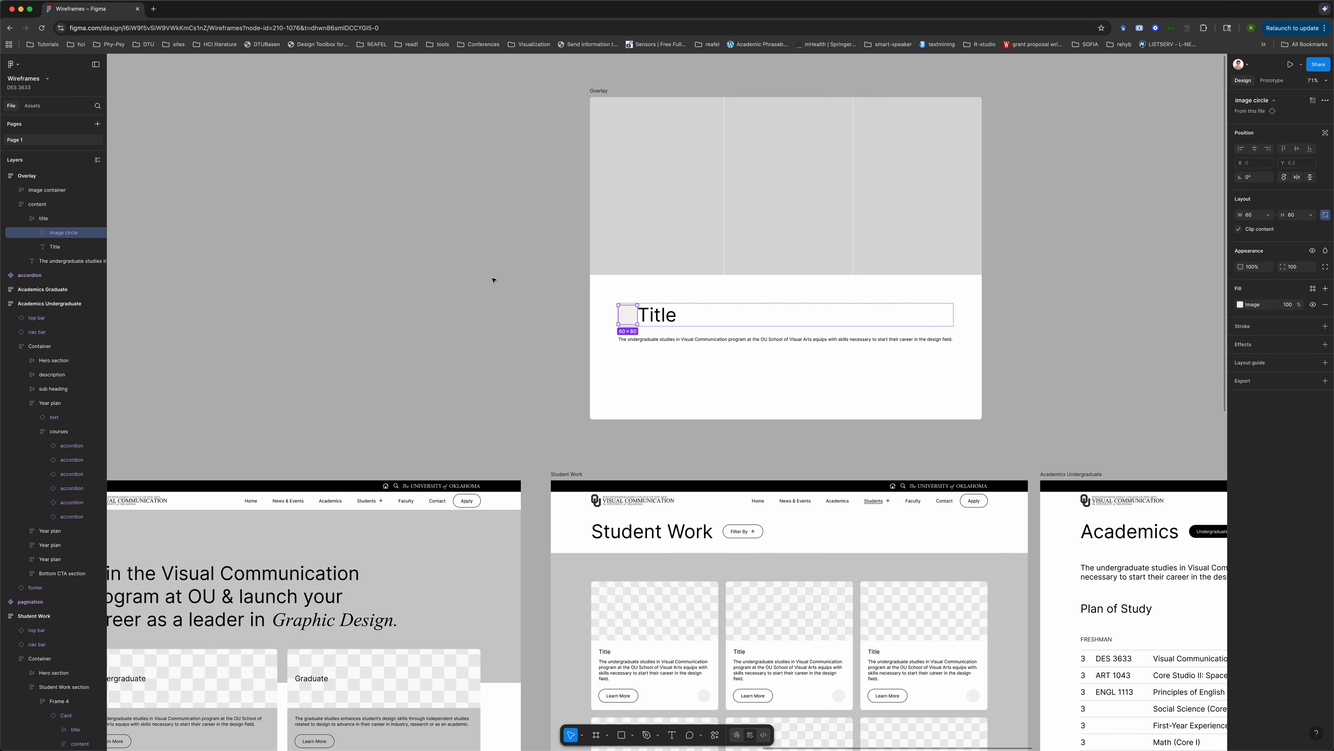
{"action": "left_click_drag", "start_coordinate": [54, 235], "coordinate": [55, 213]}
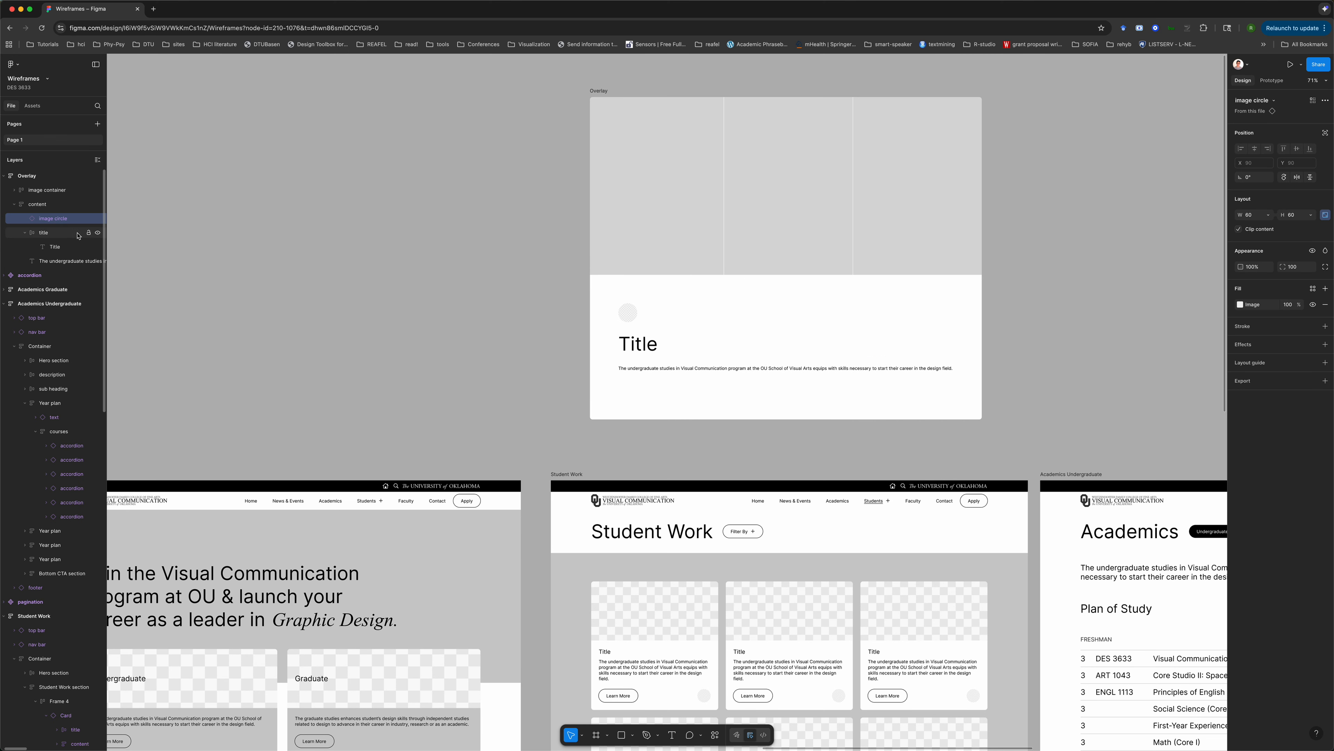
- Move the description text into the title frame below the Title text and switch that frame to vertical auto layout
{"action": "left_click", "coordinate": [55, 235]}
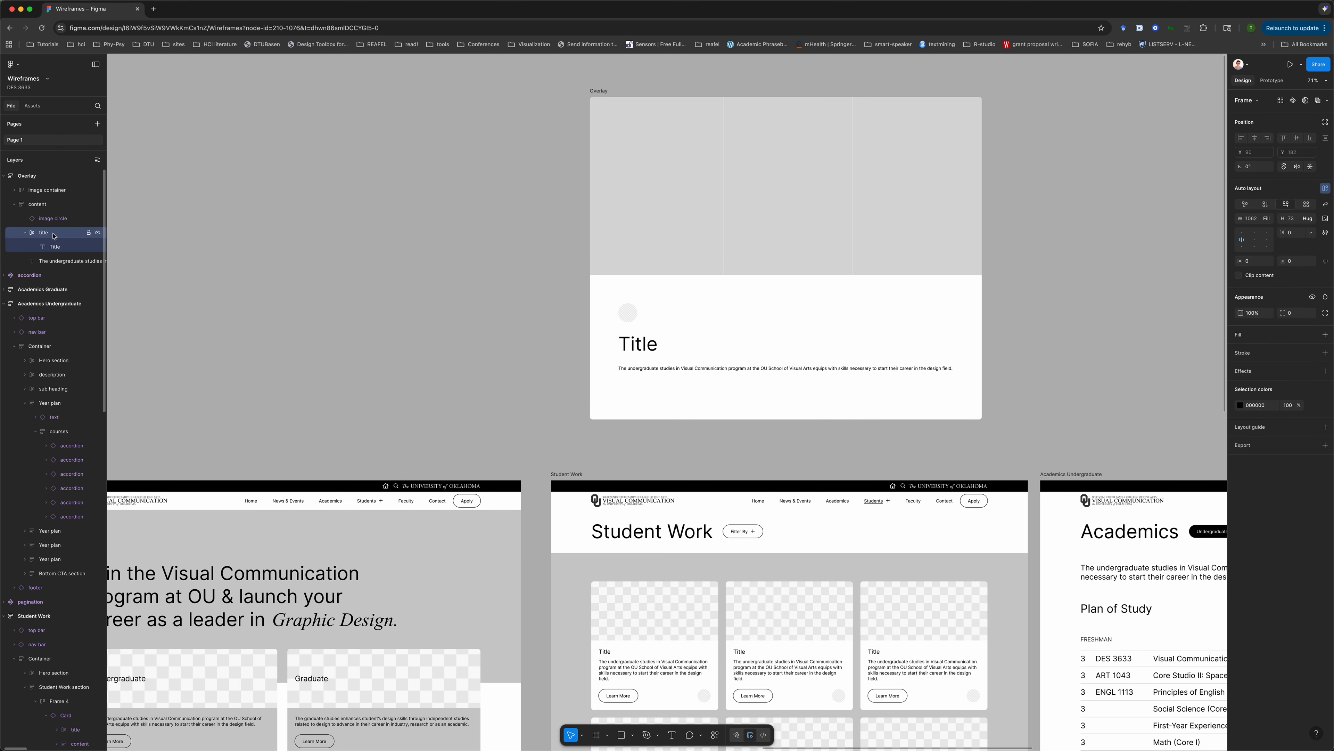
{"action": "left_click", "coordinate": [51, 264]}
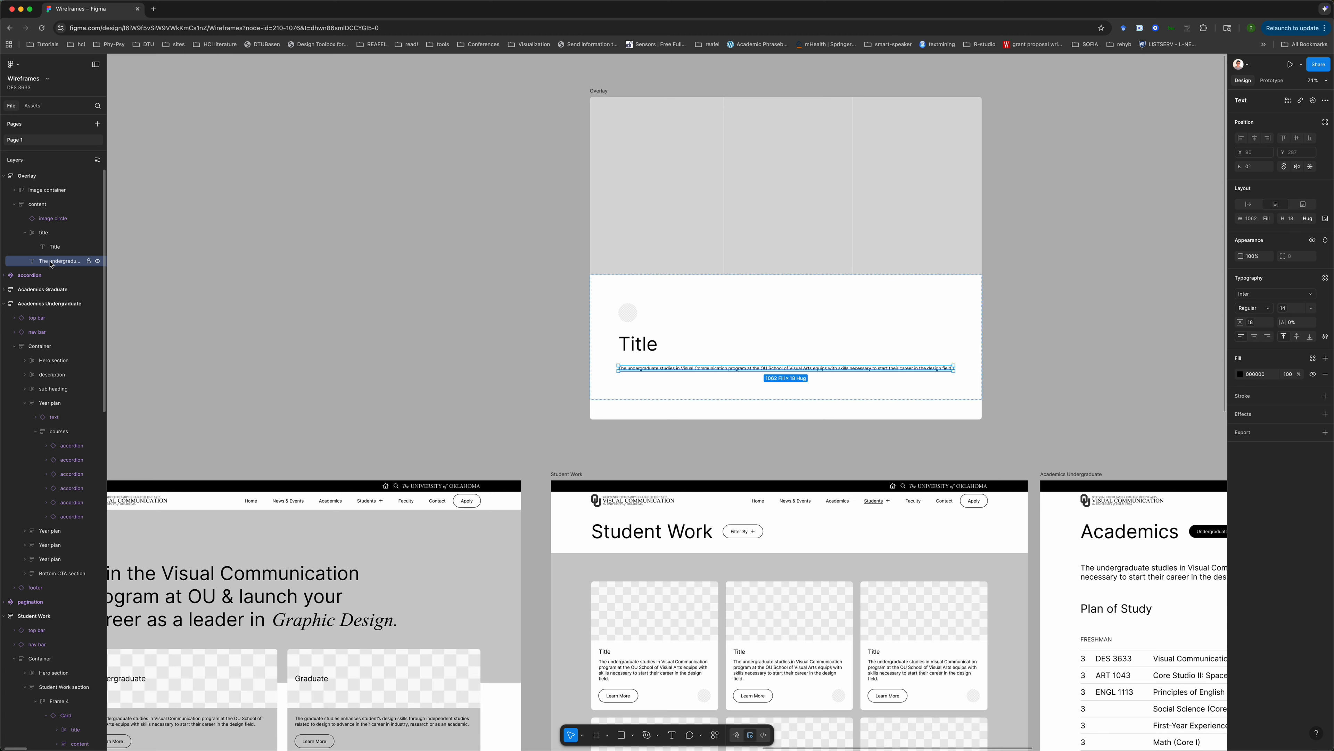
{"action": "left_click_drag", "start_coordinate": [51, 265], "coordinate": [61, 257]}
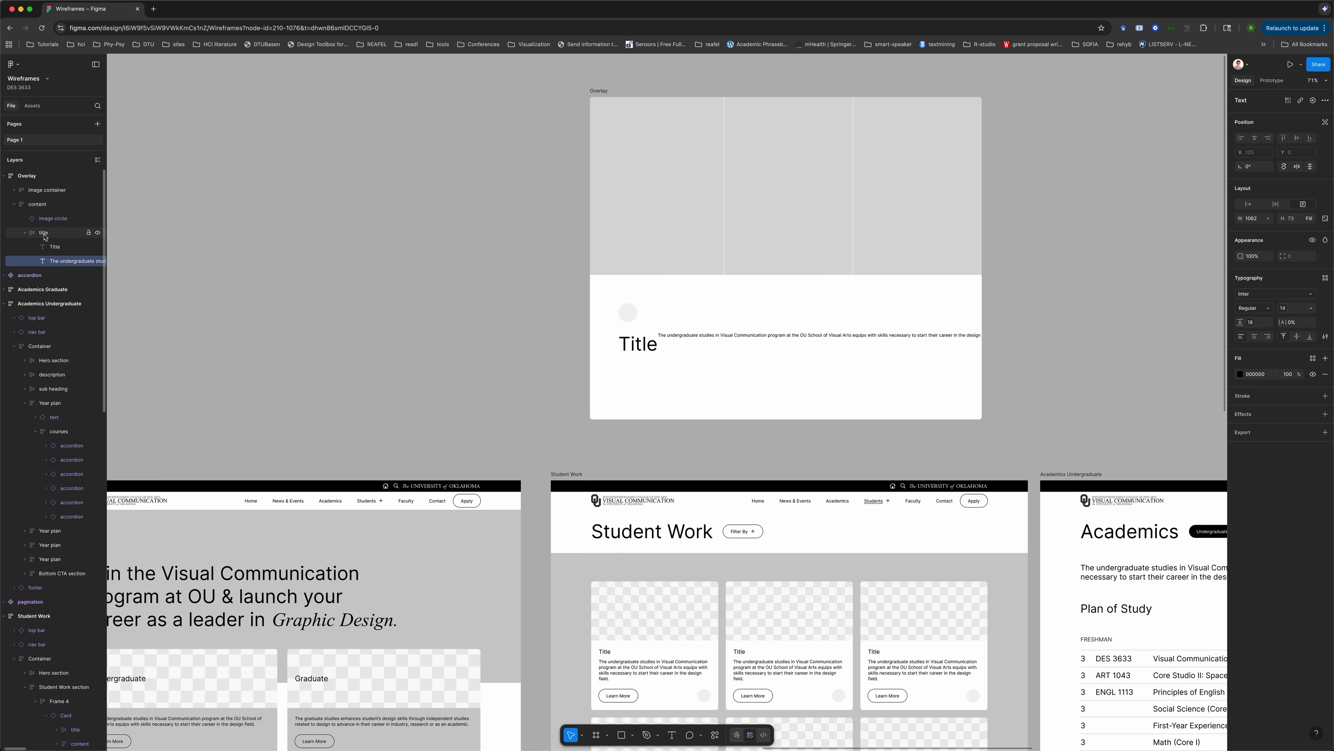
{"action": "left_click", "coordinate": [1266, 204]}
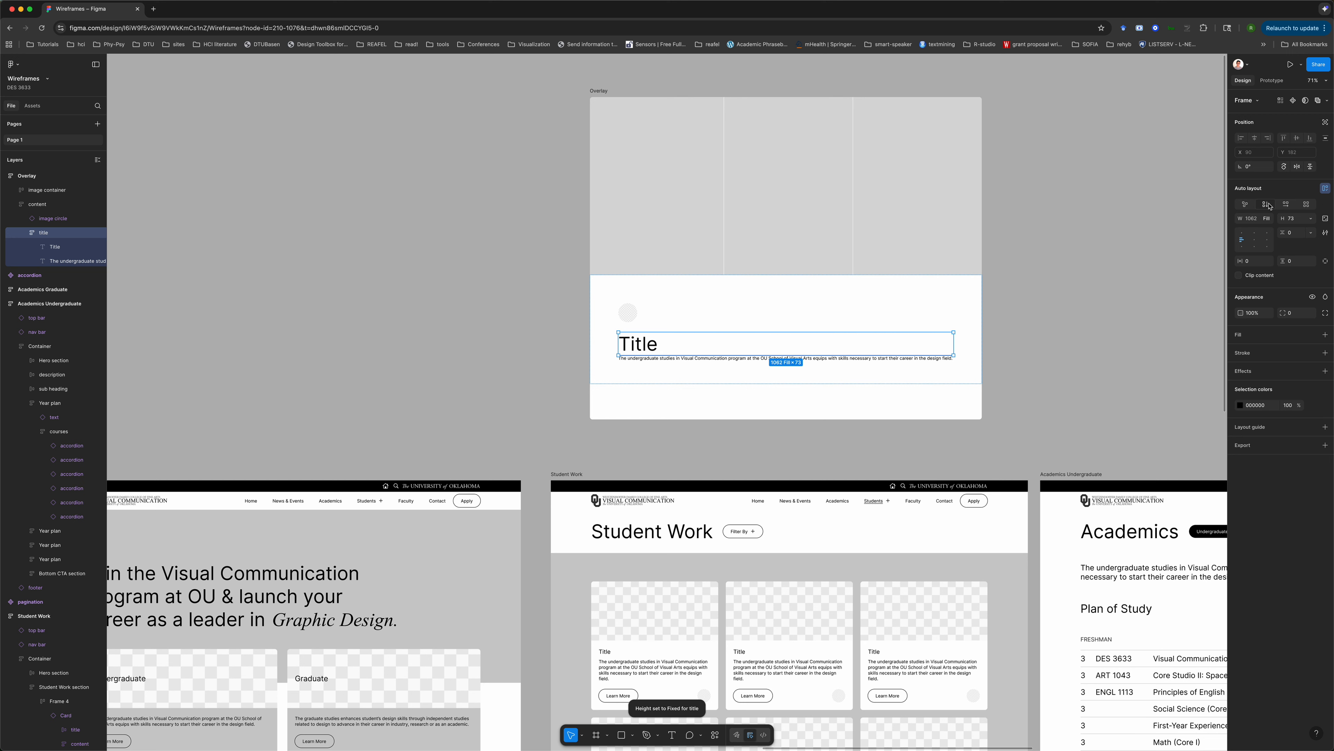
- Place a copy of the description text between the image circle and the title frame in the content frame
{"action": "left_click", "coordinate": [634, 314]}
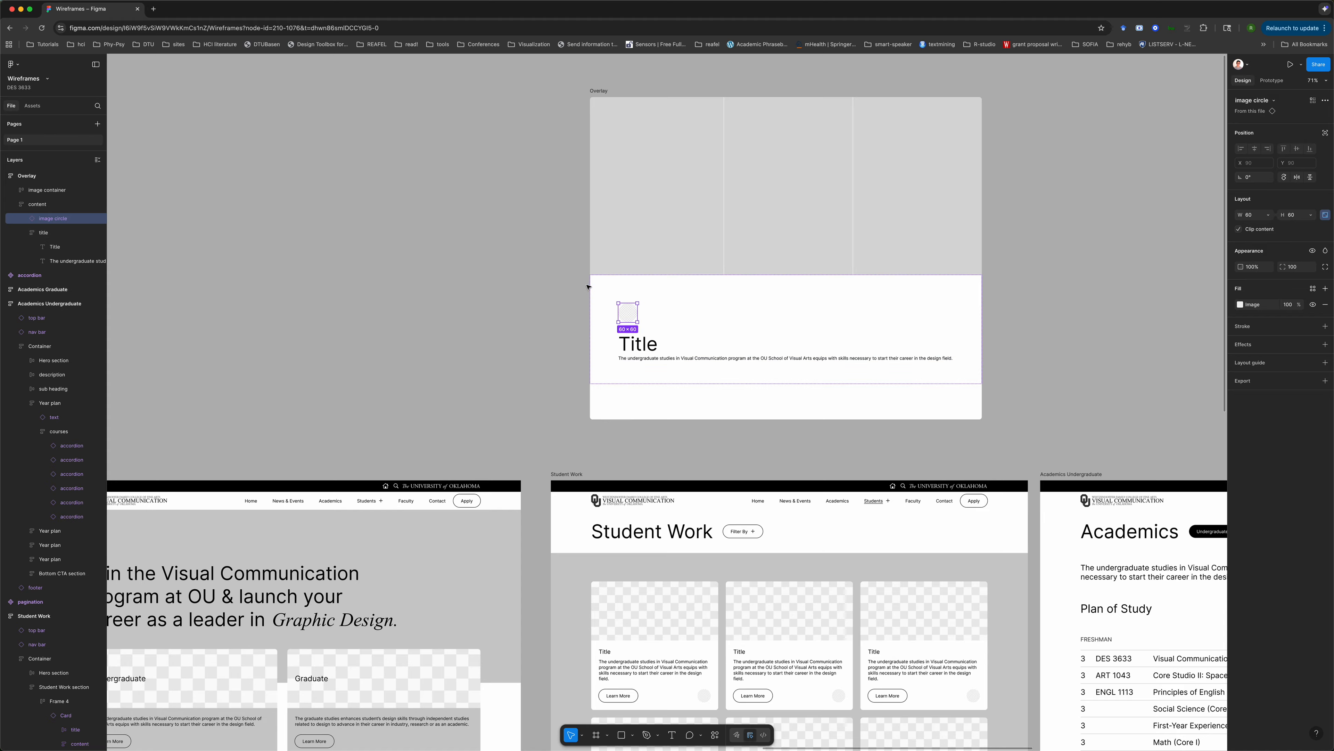
{"action": "left_click", "coordinate": [25, 233]}
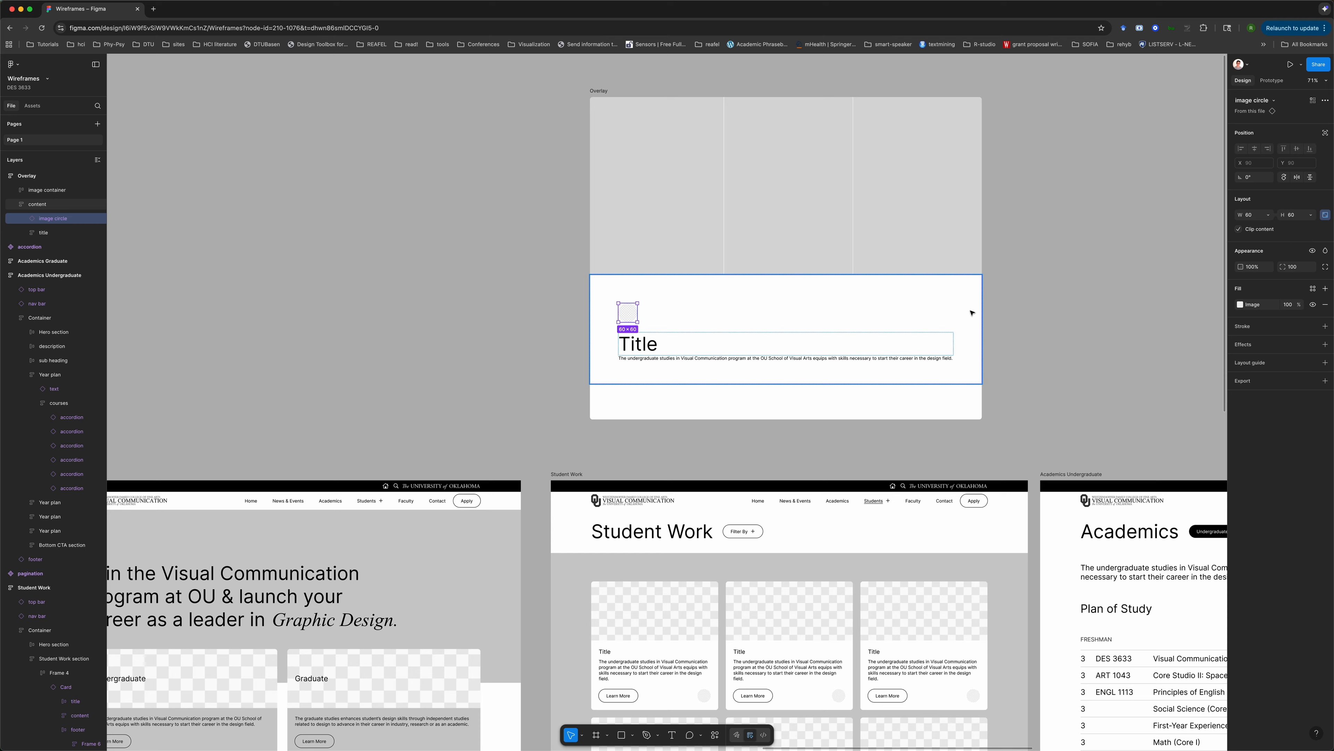
{"action": "left_click", "coordinate": [31, 236]}
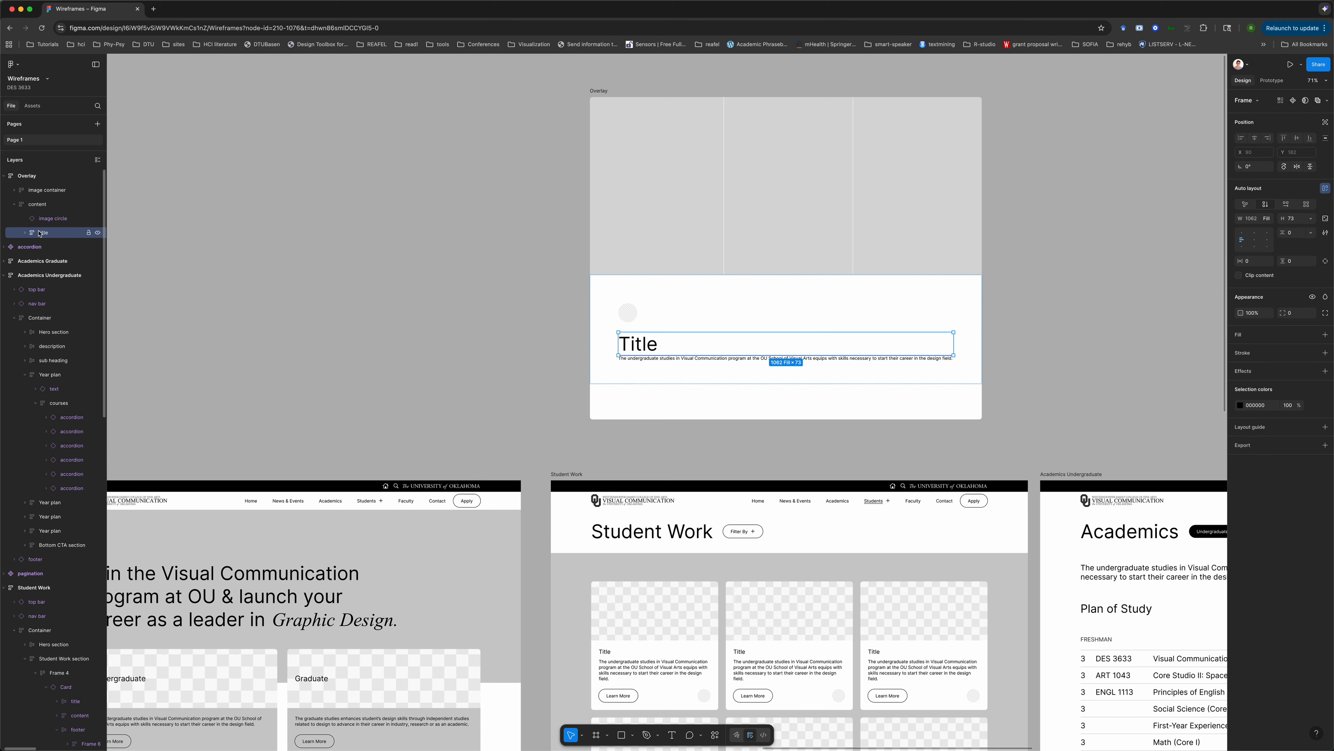
{"action": "left_click", "coordinate": [25, 232]}
{"action": "left_click", "coordinate": [51, 224]}
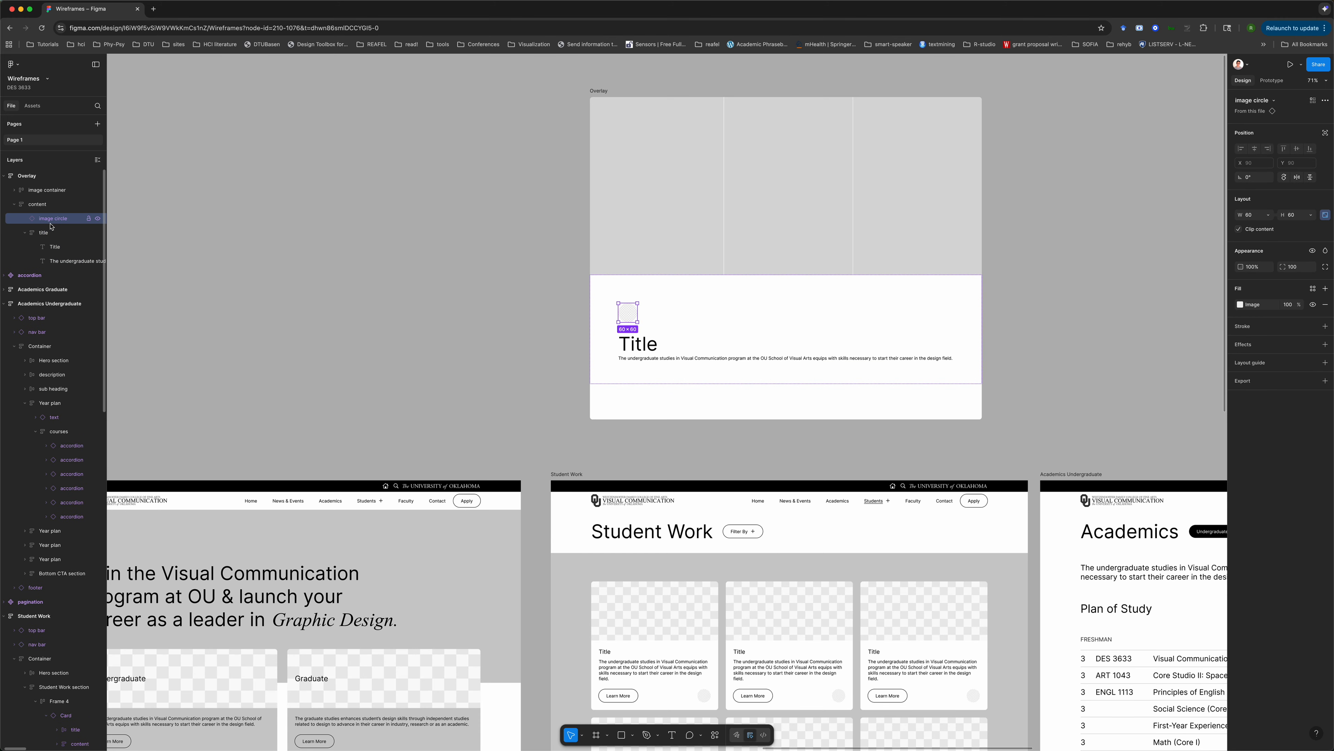
{"action": "left_click", "coordinate": [57, 262]}
{"action": "left_click_drag", "start_coordinate": [57, 263], "coordinate": [46, 224]}
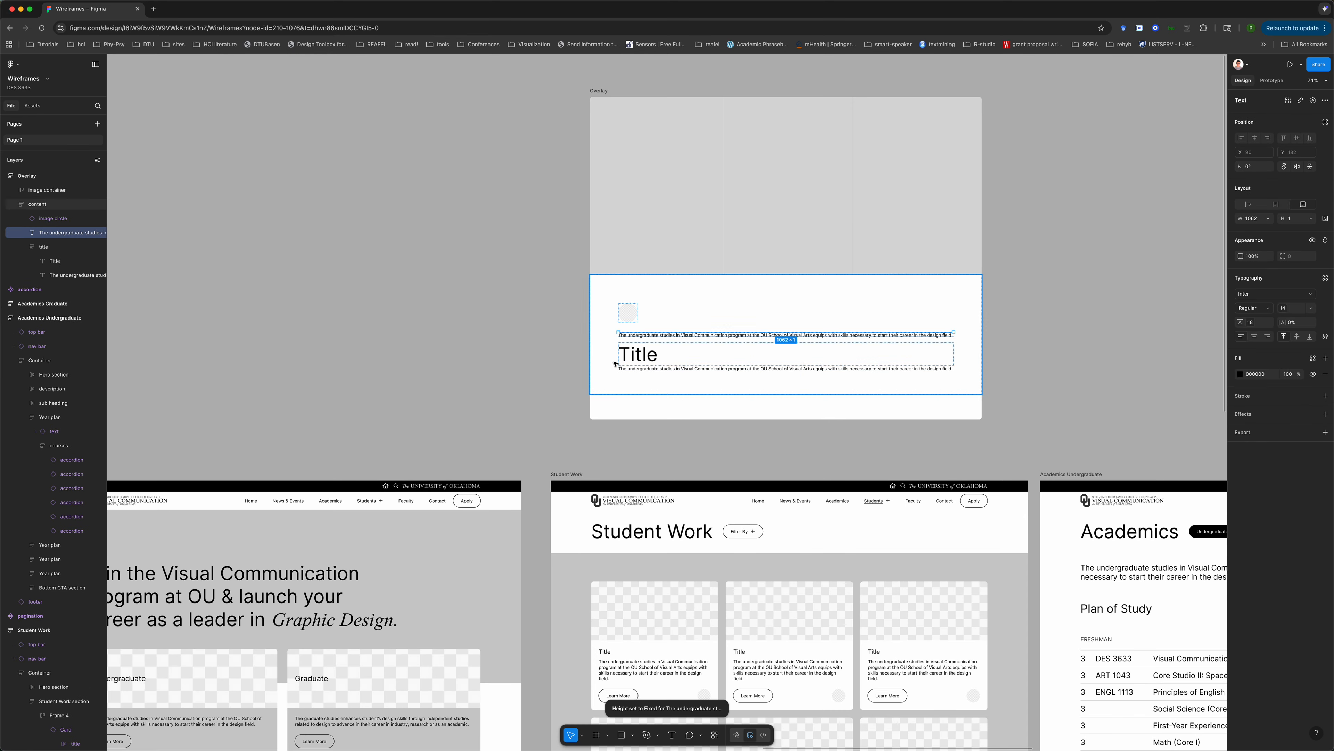
{"action": "scroll", "coordinate": [649, 336], "scroll_direction": "up", "scroll_amount": 5}
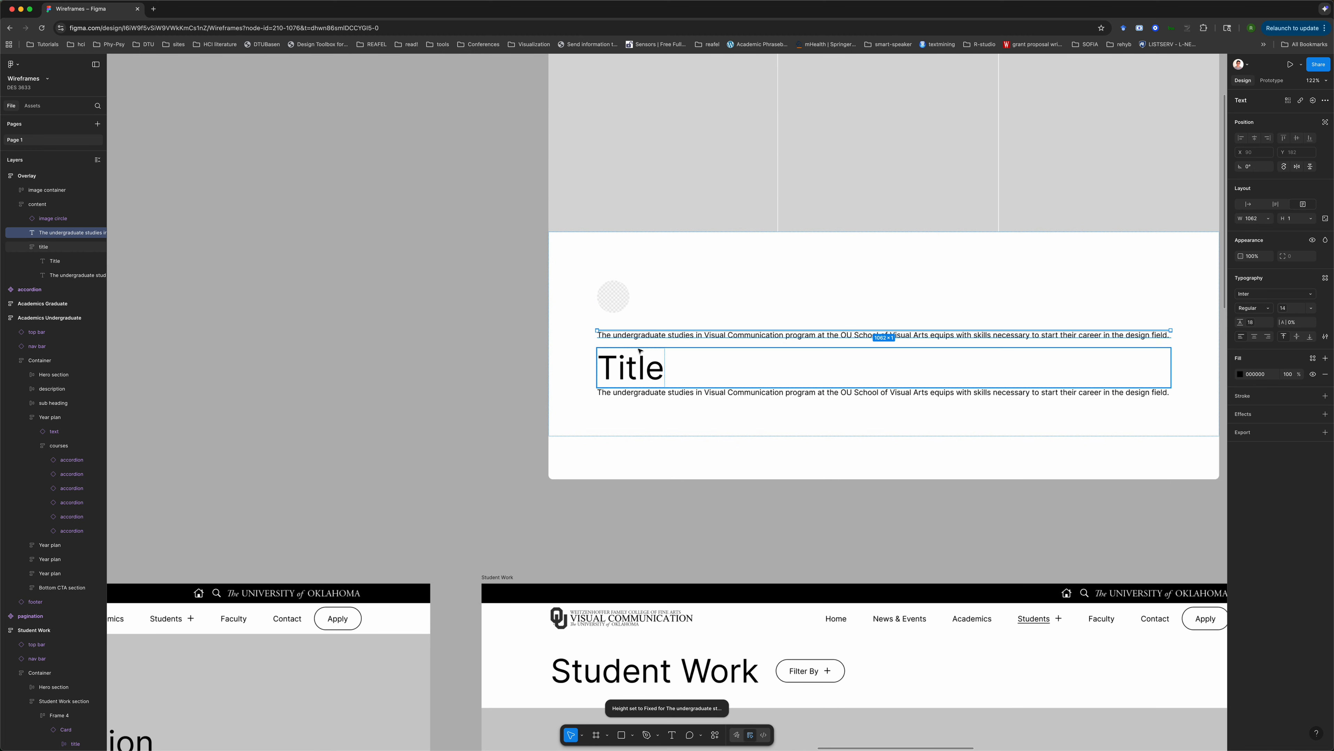
- Make the copied text's height hug its contents and replace its wording with "Name of the student"
{"action": "left_click", "coordinate": [1311, 219]}
{"action": "left_click", "coordinate": [1282, 232]}
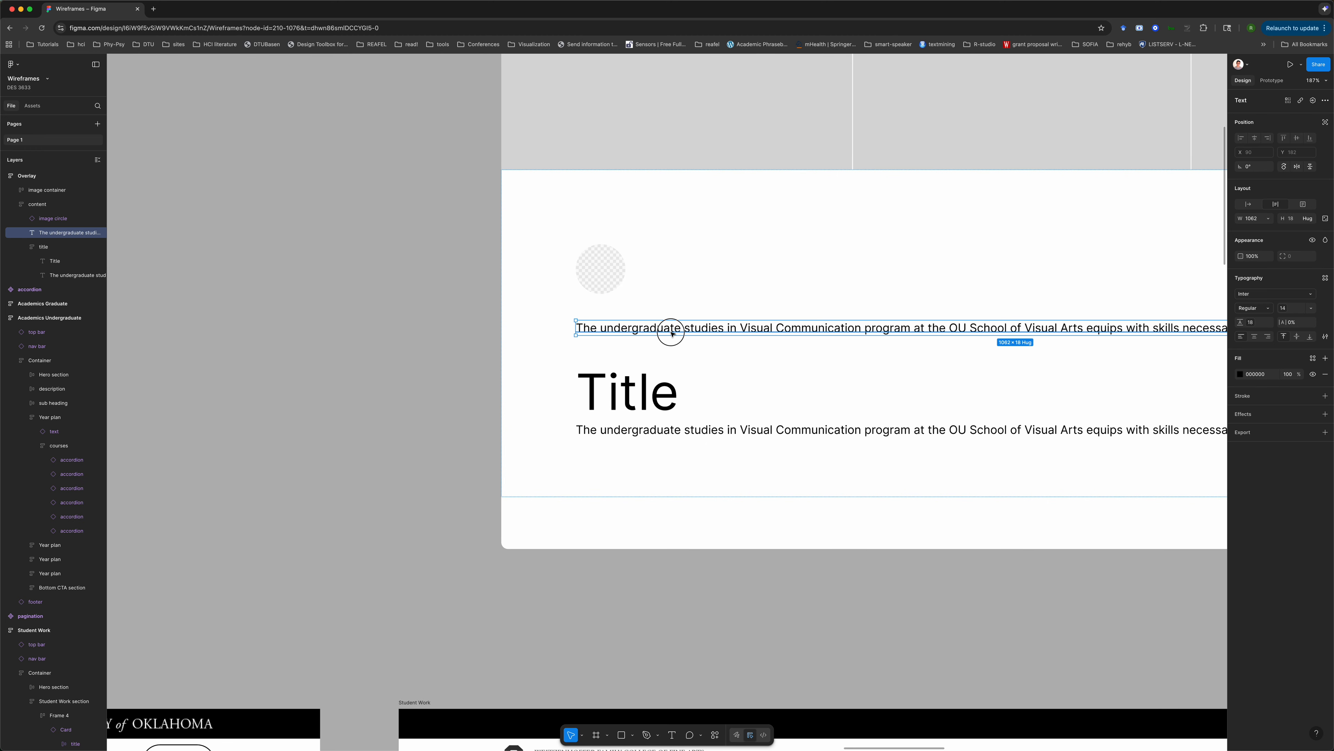
{"action": "double_click", "coordinate": [672, 329]}
{"action": "type", "text": "Name of"}
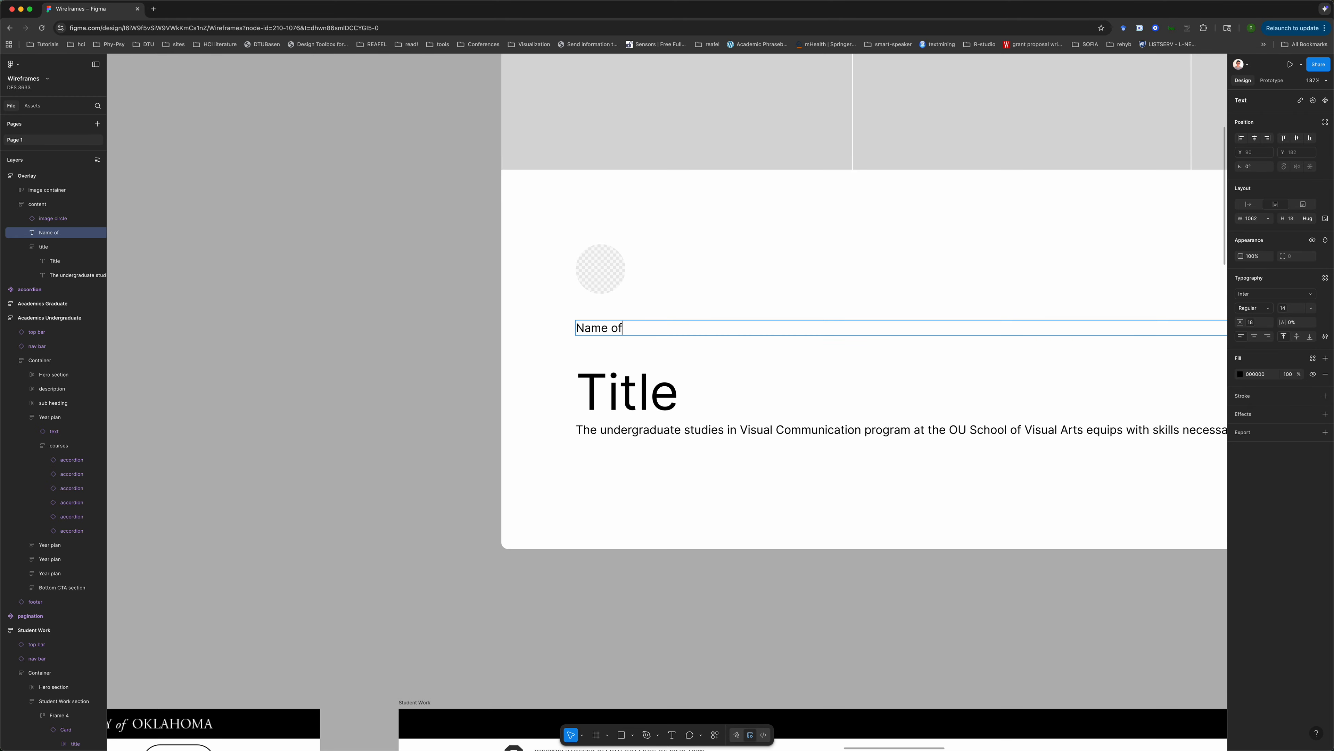
{"action": "type", "text": " the student"}
- Duplicate the "Name of the student" text and change the copy's wording to "Year"
{"action": "left_click", "coordinate": [52, 218]}
{"action": "left_click", "coordinate": [57, 233]}
{"action": "key", "text": "super+d"}
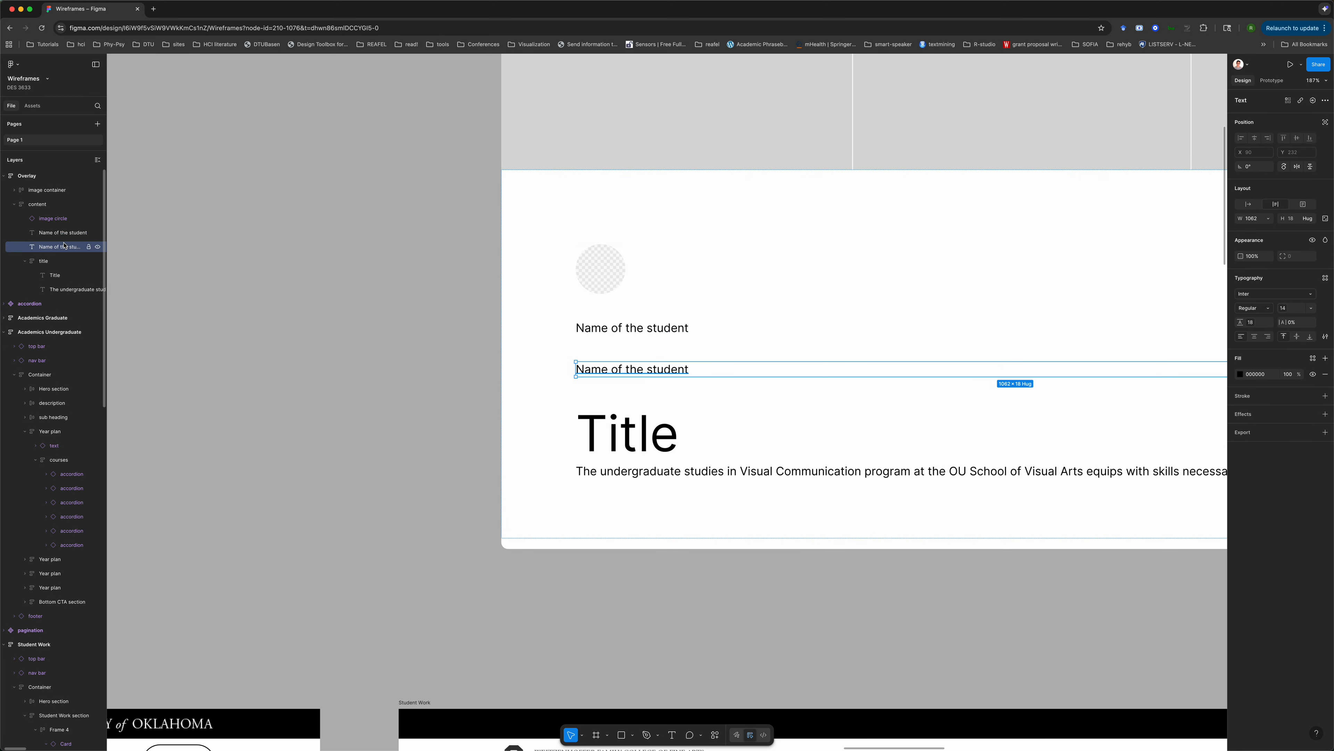
{"action": "scroll", "coordinate": [915, 375], "scroll_direction": "right", "scroll_amount": 3}
{"action": "scroll", "coordinate": [914, 375], "scroll_direction": "down", "scroll_amount": 1}
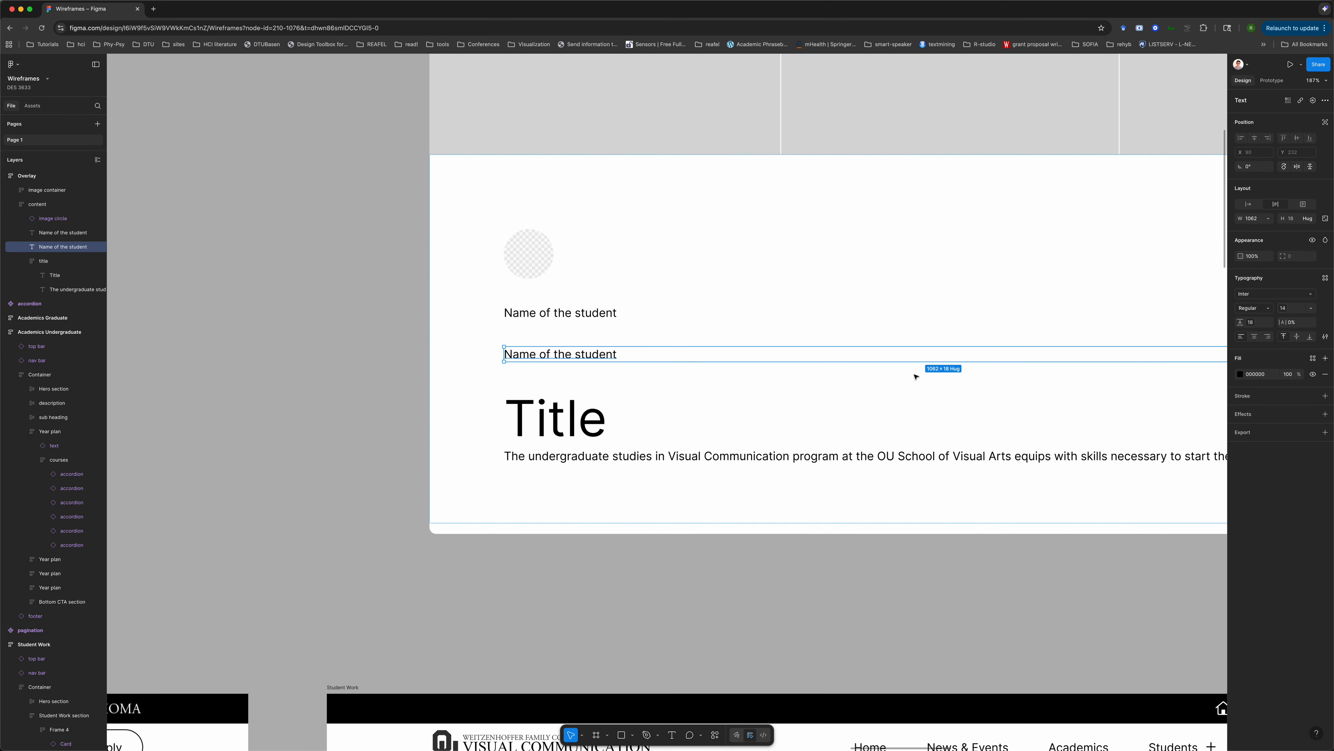
{"action": "double_click", "coordinate": [525, 355]}
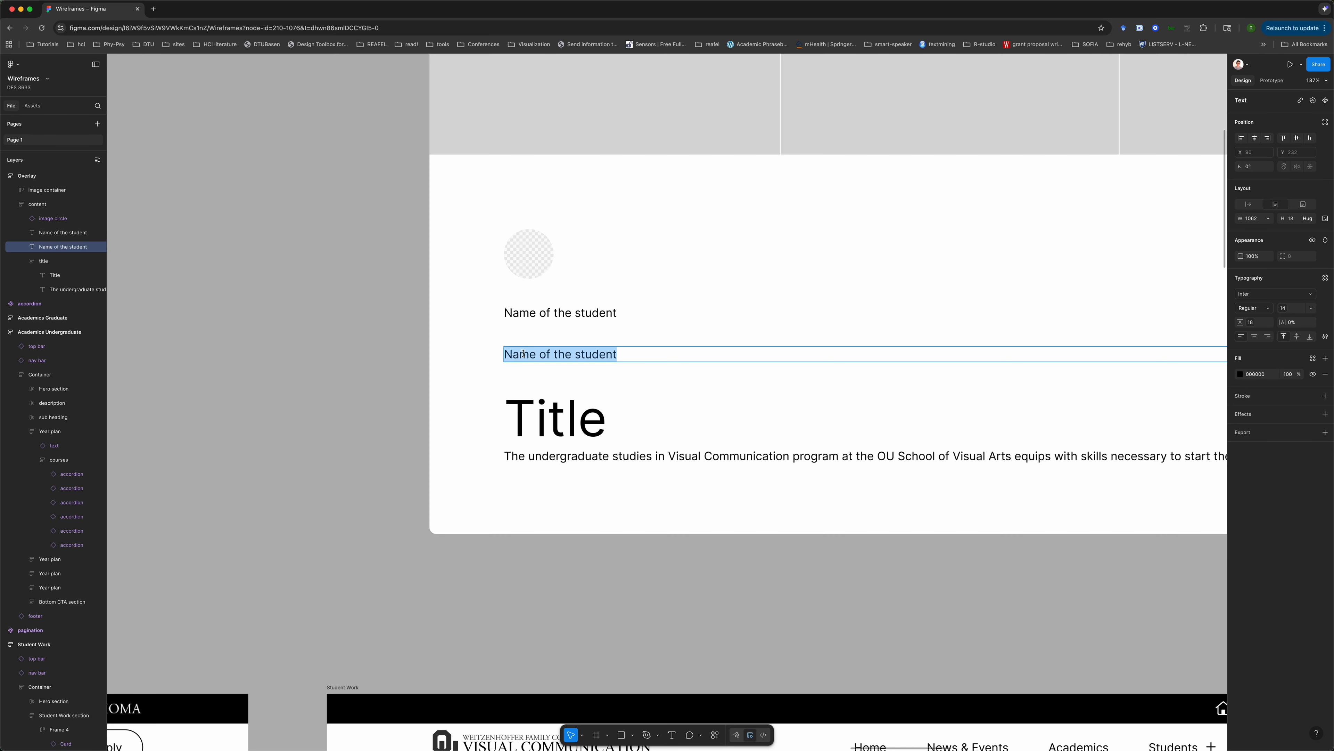
{"action": "type", "text": "Year"}
{"action": "key", "text": "Escape"}
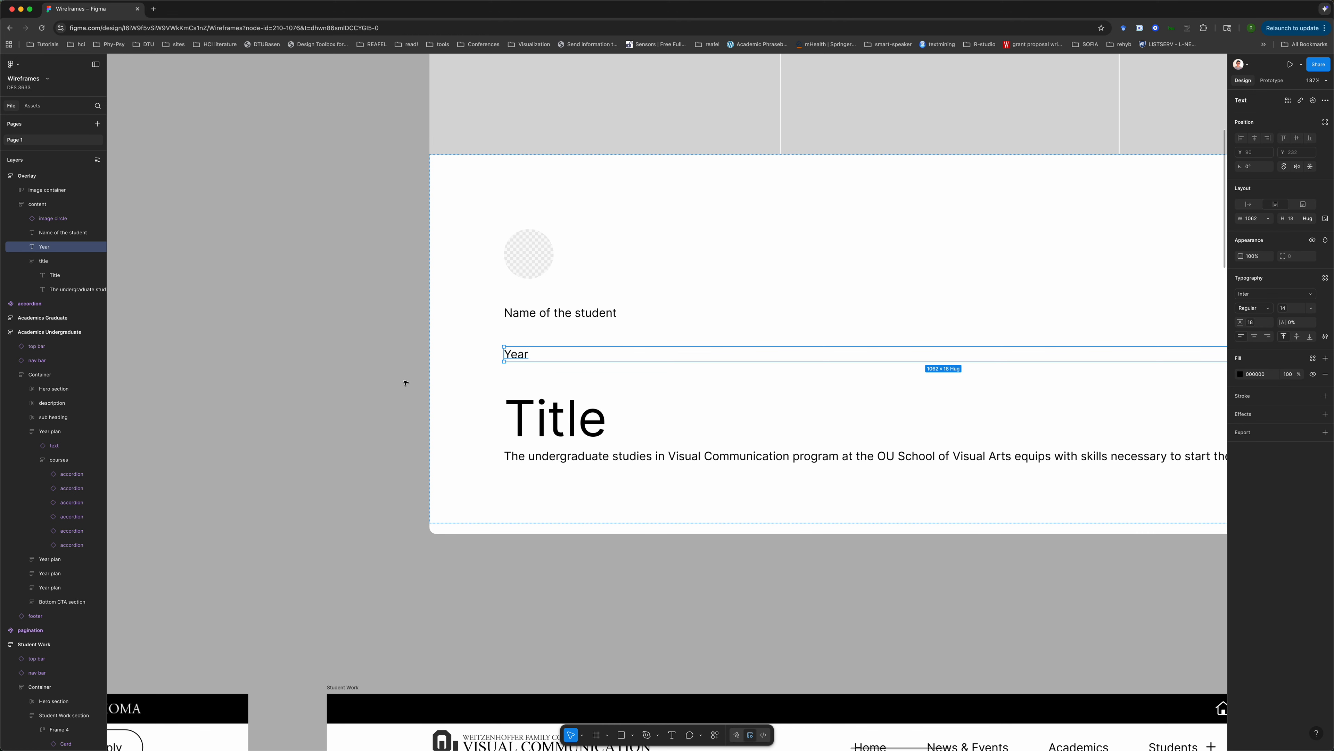
- Rename the Year text layer as "Graduation Year"
{"action": "left_click", "coordinate": [58, 235], "text": "shift"}
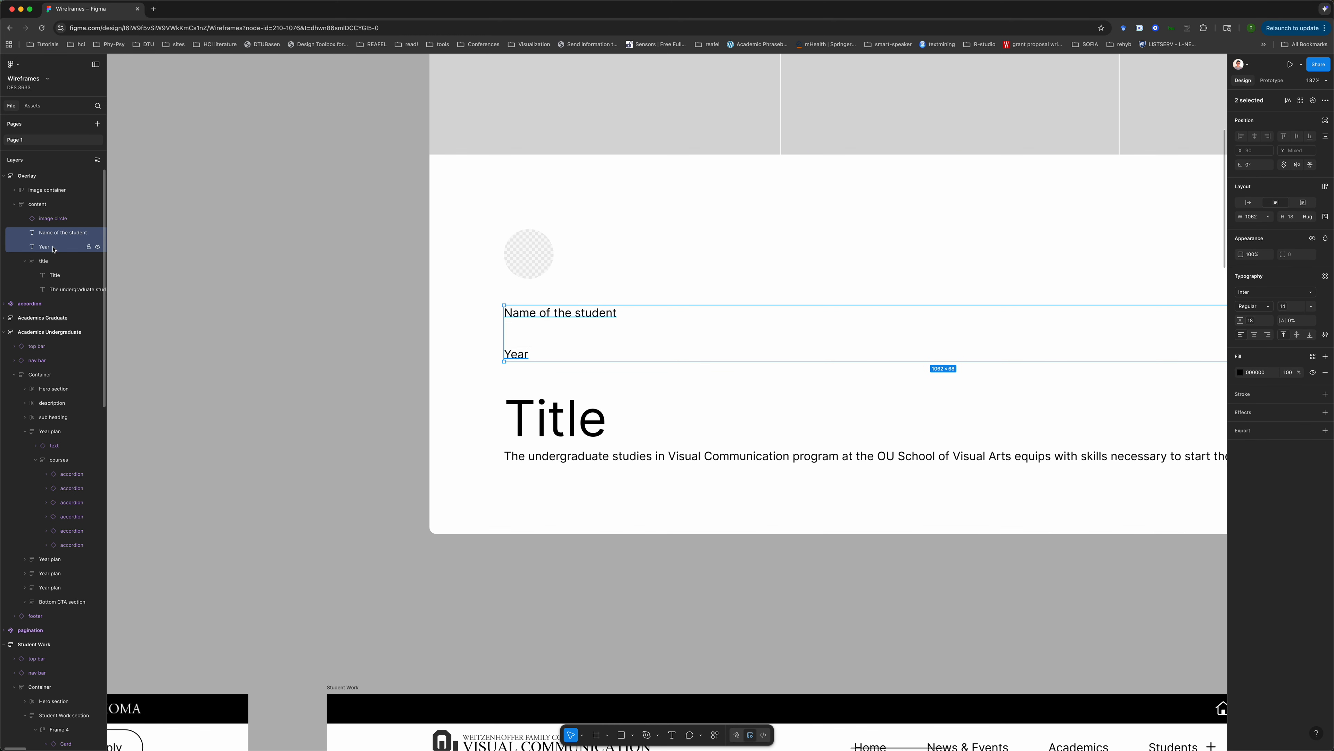
{"action": "double_click", "coordinate": [53, 248]}
{"action": "key", "text": "Left"}
{"action": "type", "text": "Graduation"}
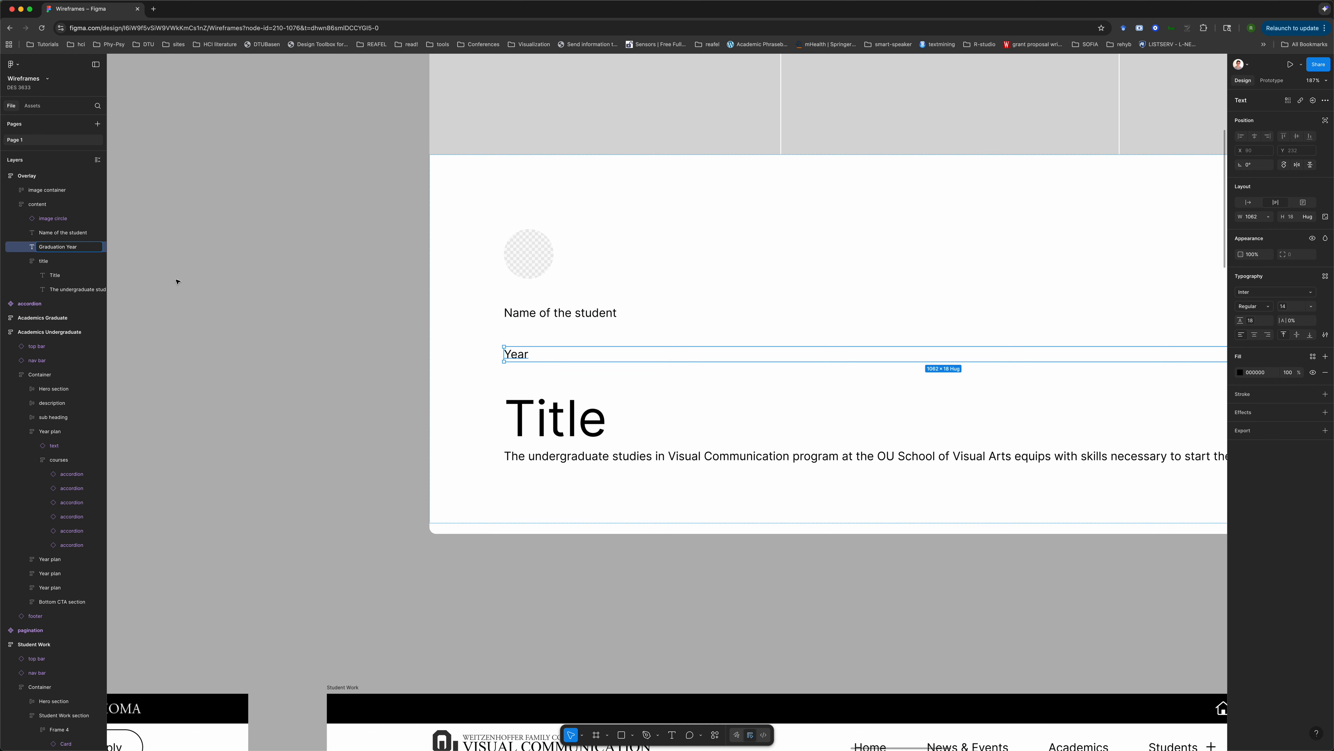
{"action": "left_click", "coordinate": [179, 280]}
- Wrap the student name and graduation year texts in an auto layout frame named "name and year"
{"action": "left_click", "coordinate": [59, 233]}
{"action": "left_click", "coordinate": [58, 247], "text": "shift"}
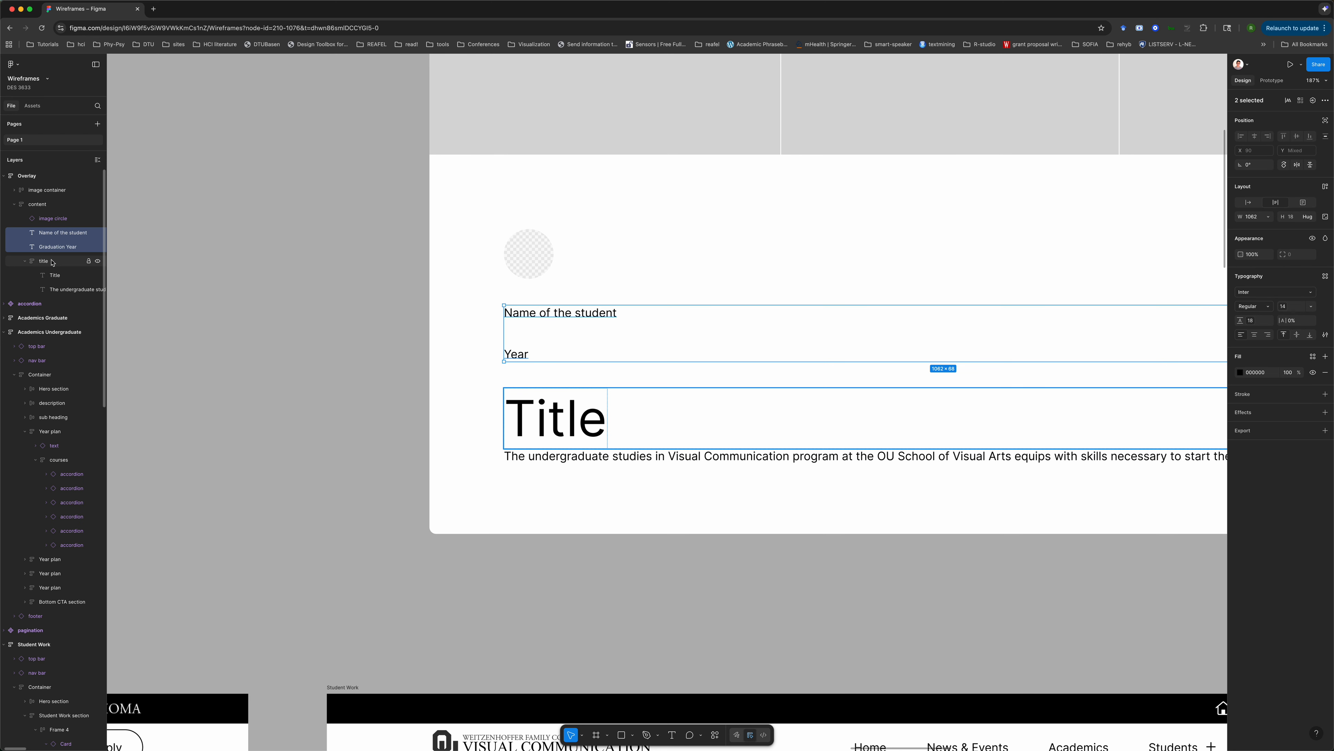
{"action": "key", "text": "shift+a"}
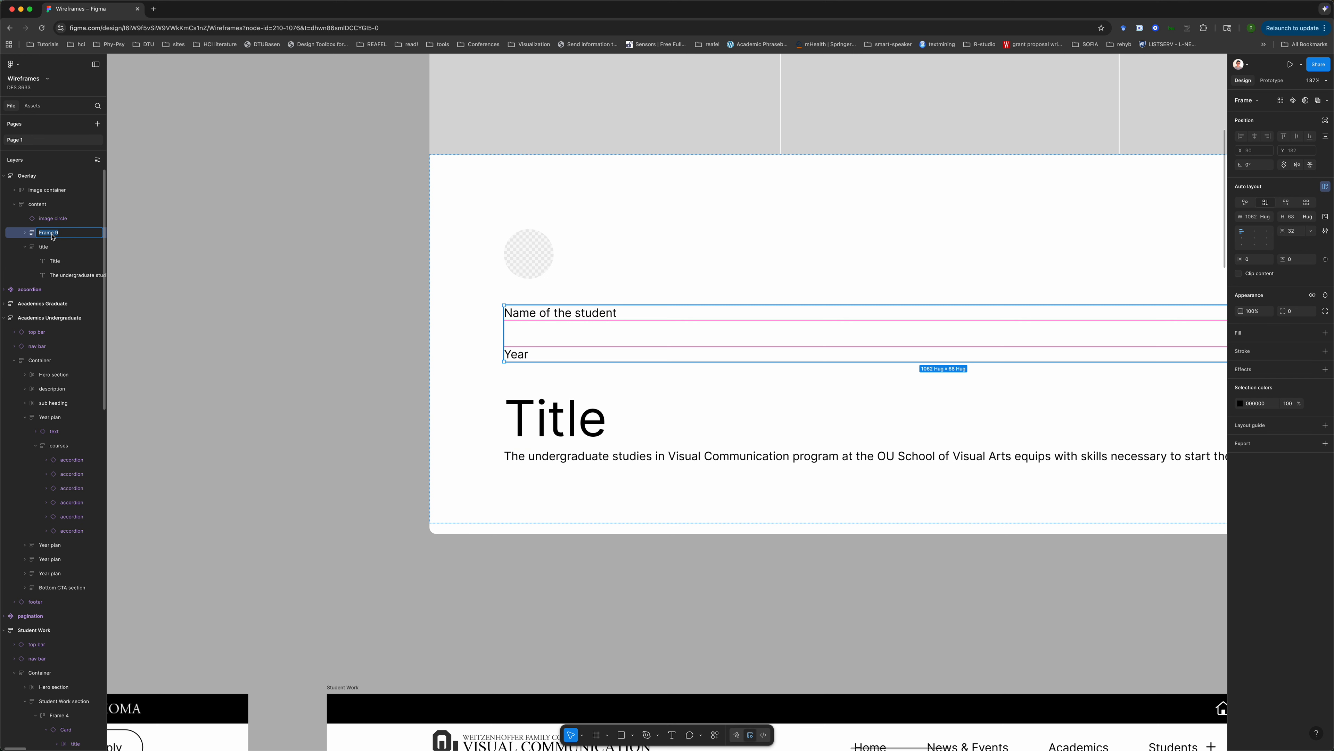
{"action": "type", "text": "name"}
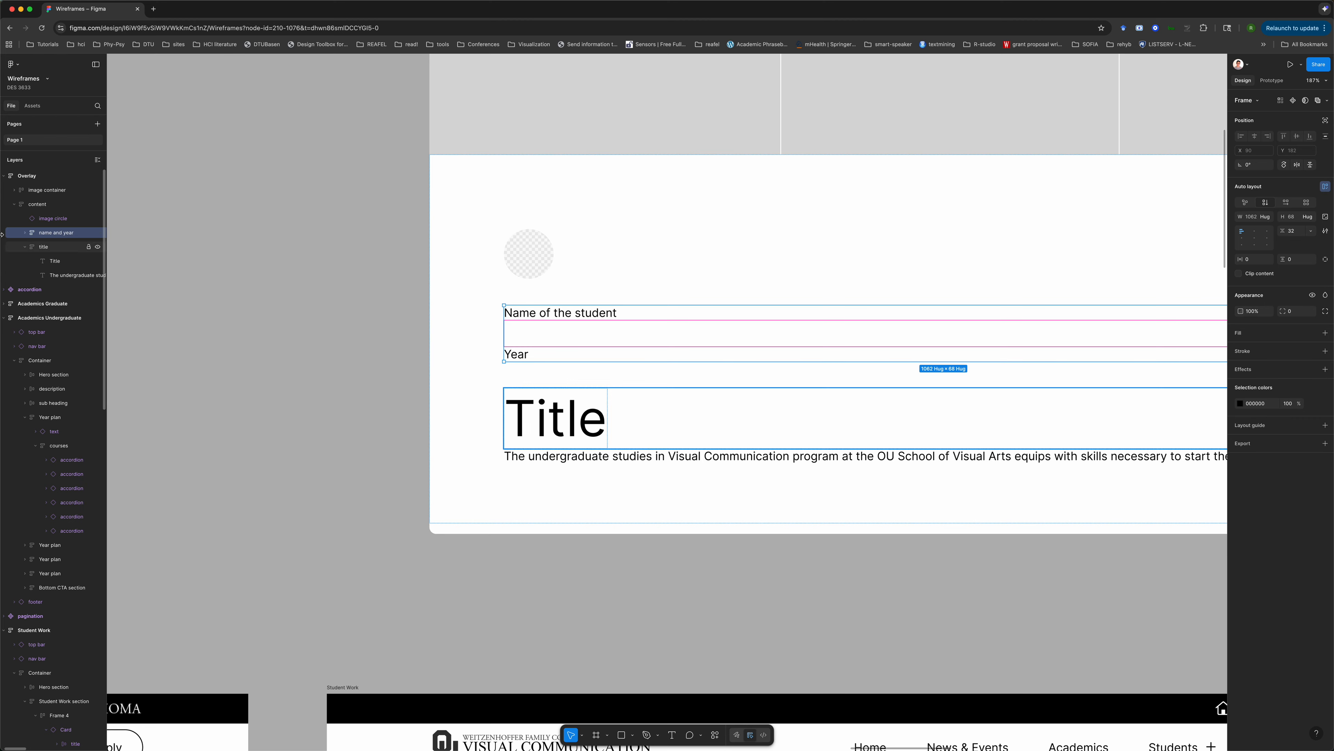
- Wrap the image circle and the name and year frame in a horizontal auto layout frame named "profile"
{"action": "left_click", "coordinate": [53, 219]}
{"action": "left_click", "coordinate": [55, 238], "text": "shift"}
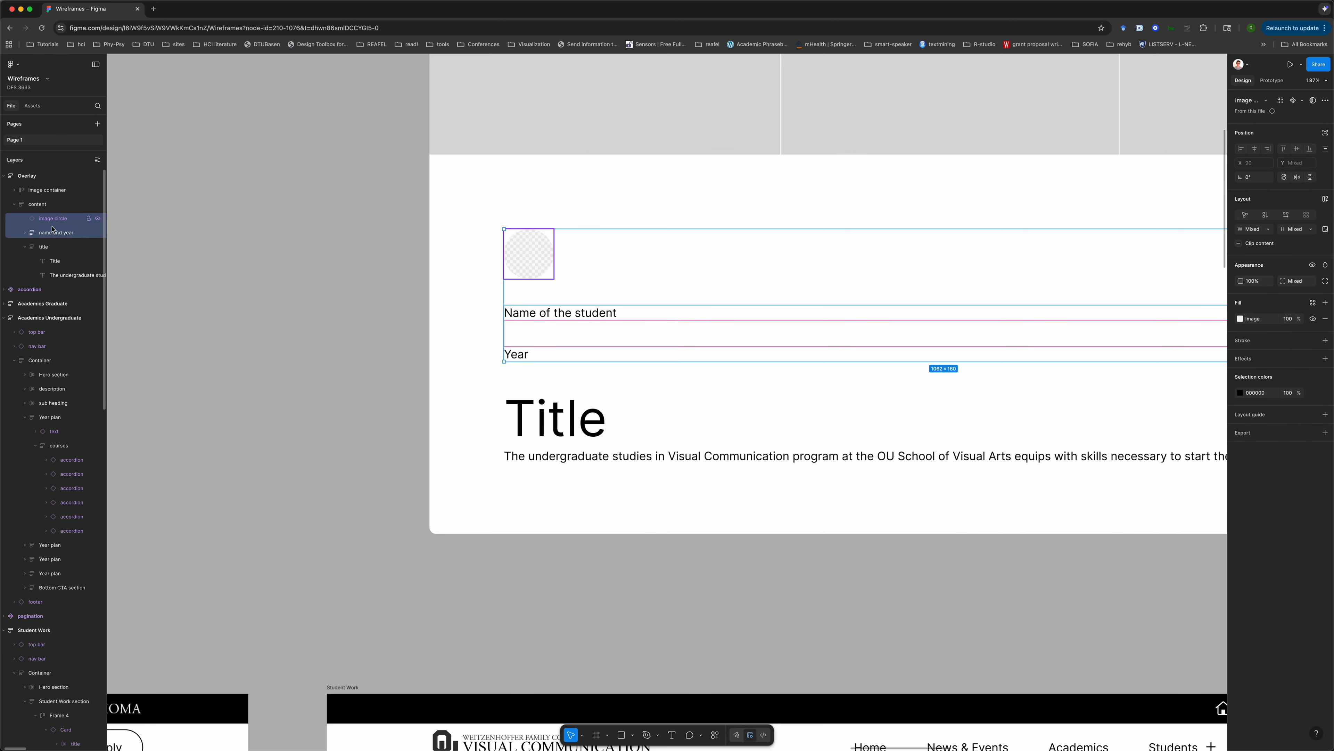
{"action": "key", "text": "shift+a"}
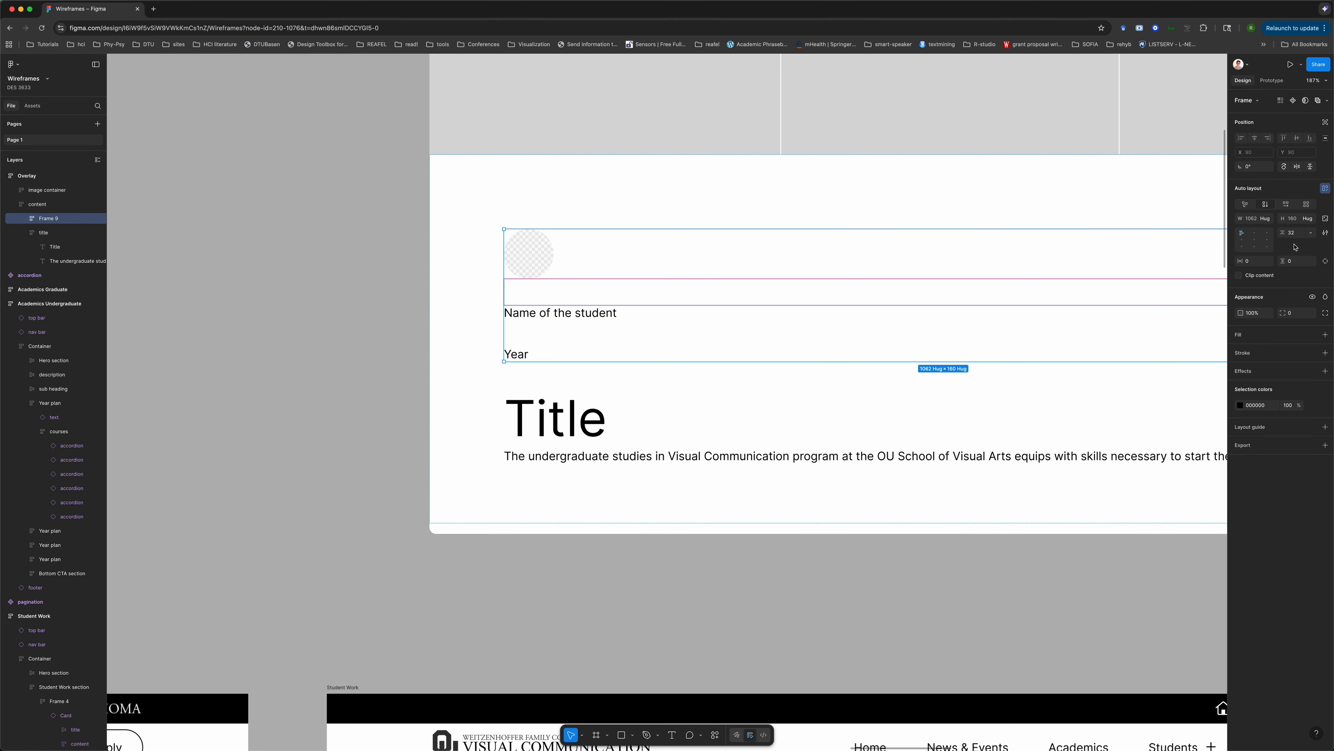
{"action": "left_click", "coordinate": [1287, 204]}
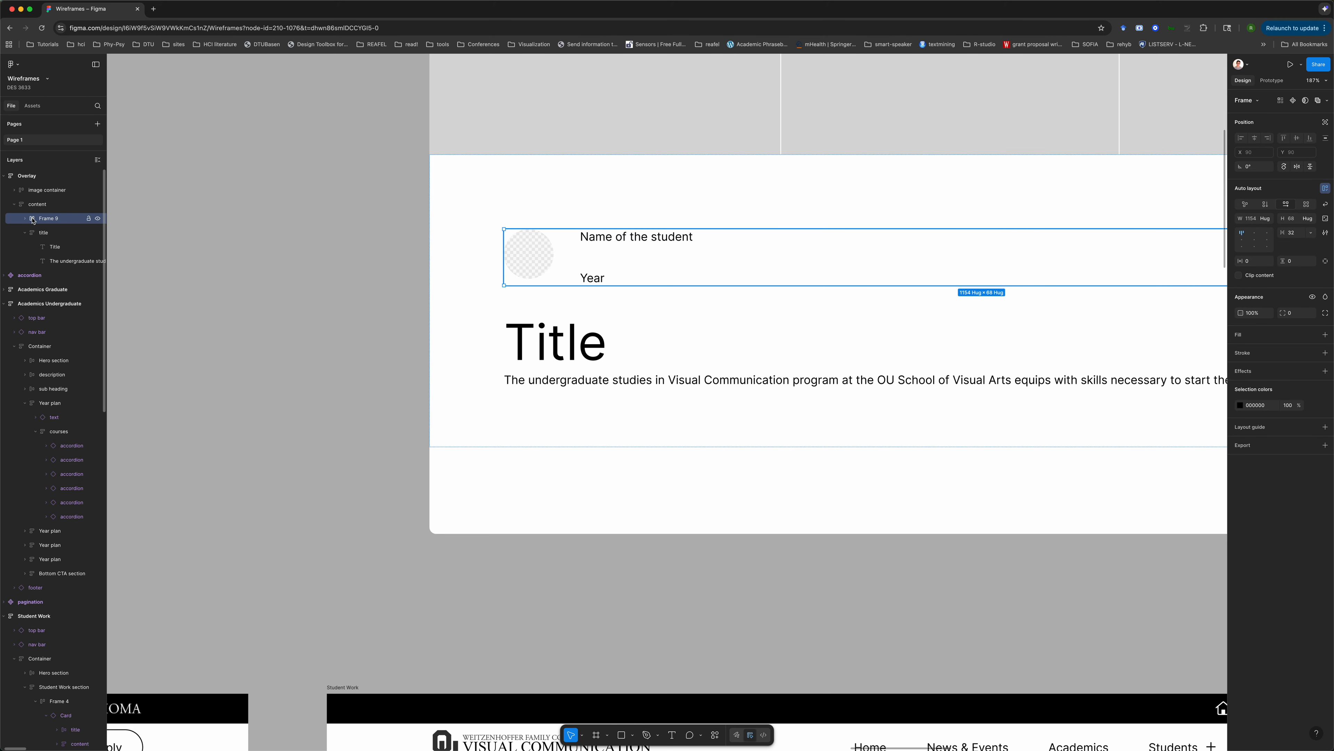
{"action": "double_click", "coordinate": [55, 219]}
{"action": "type", "text": "profile"}
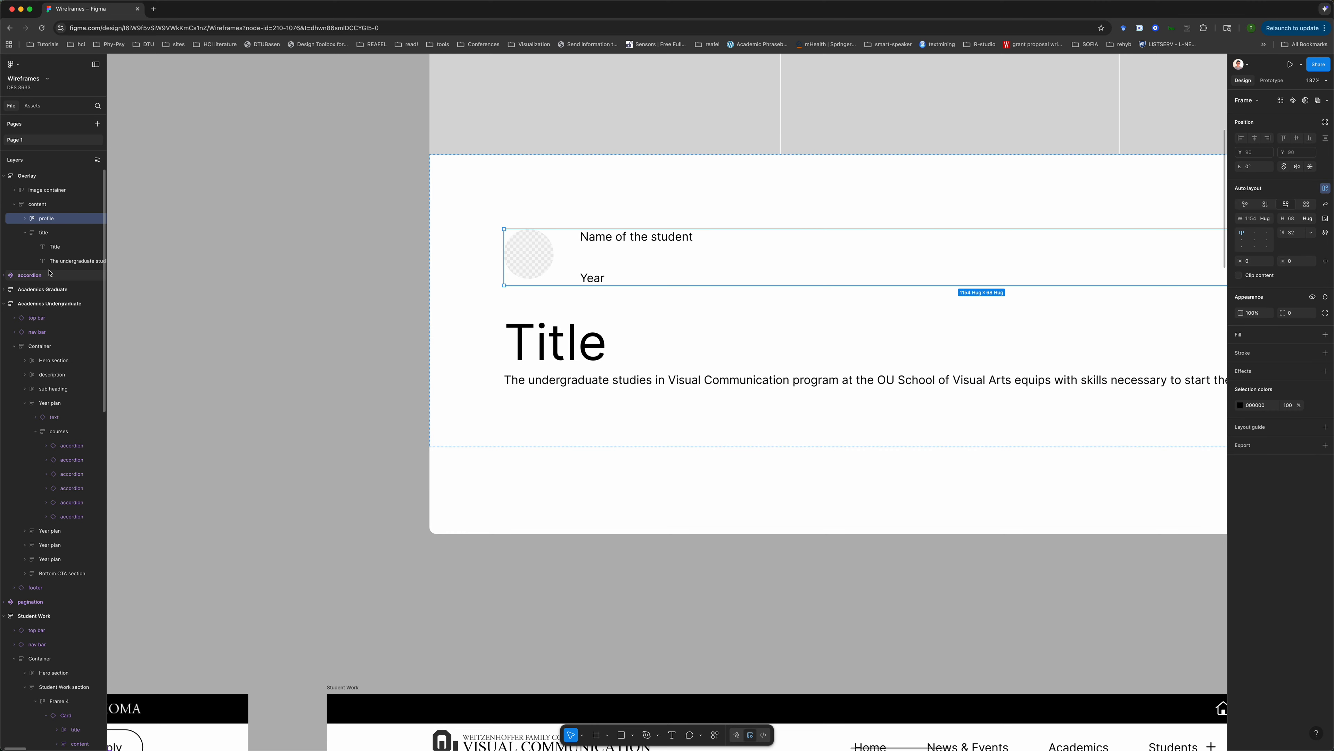
- Try the H2 font size variable as the vertical gap in the profile's name and year frame
{"action": "left_click", "coordinate": [25, 219]}
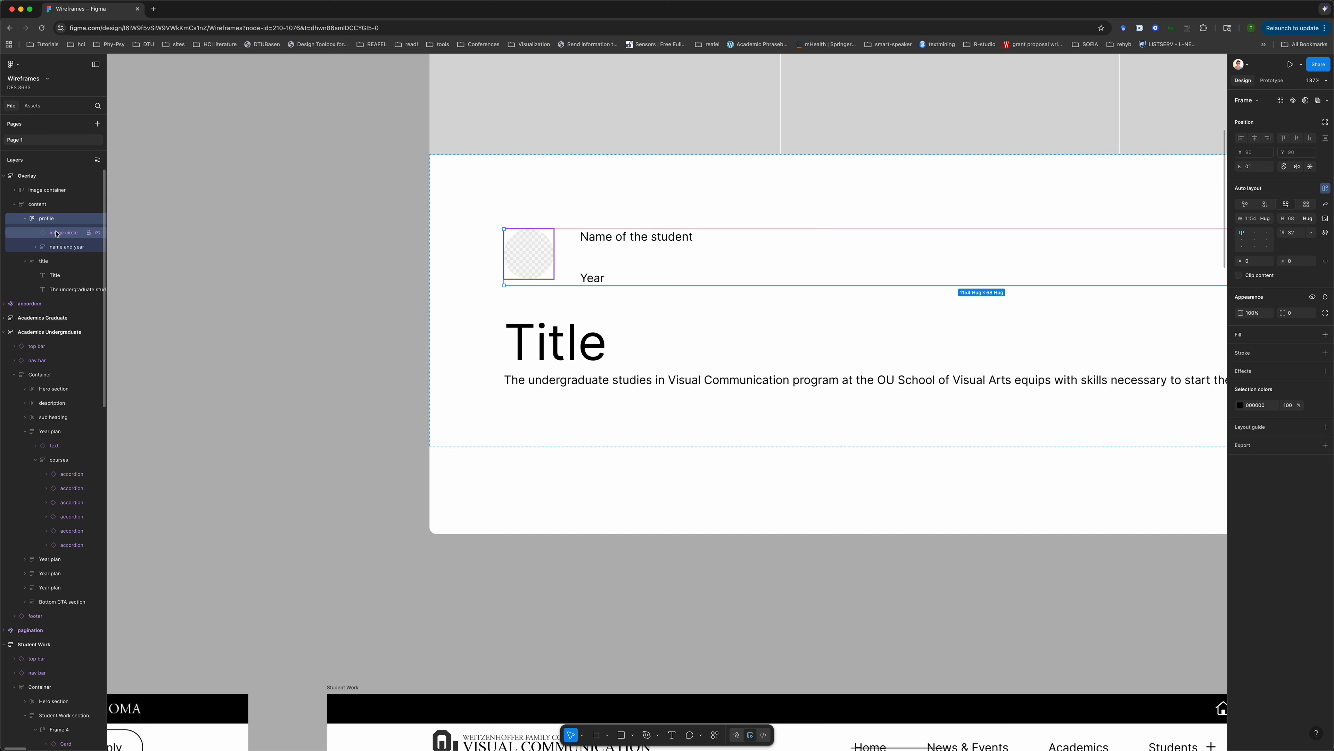
{"action": "left_click", "coordinate": [57, 233]}
{"action": "left_click", "coordinate": [62, 248]}
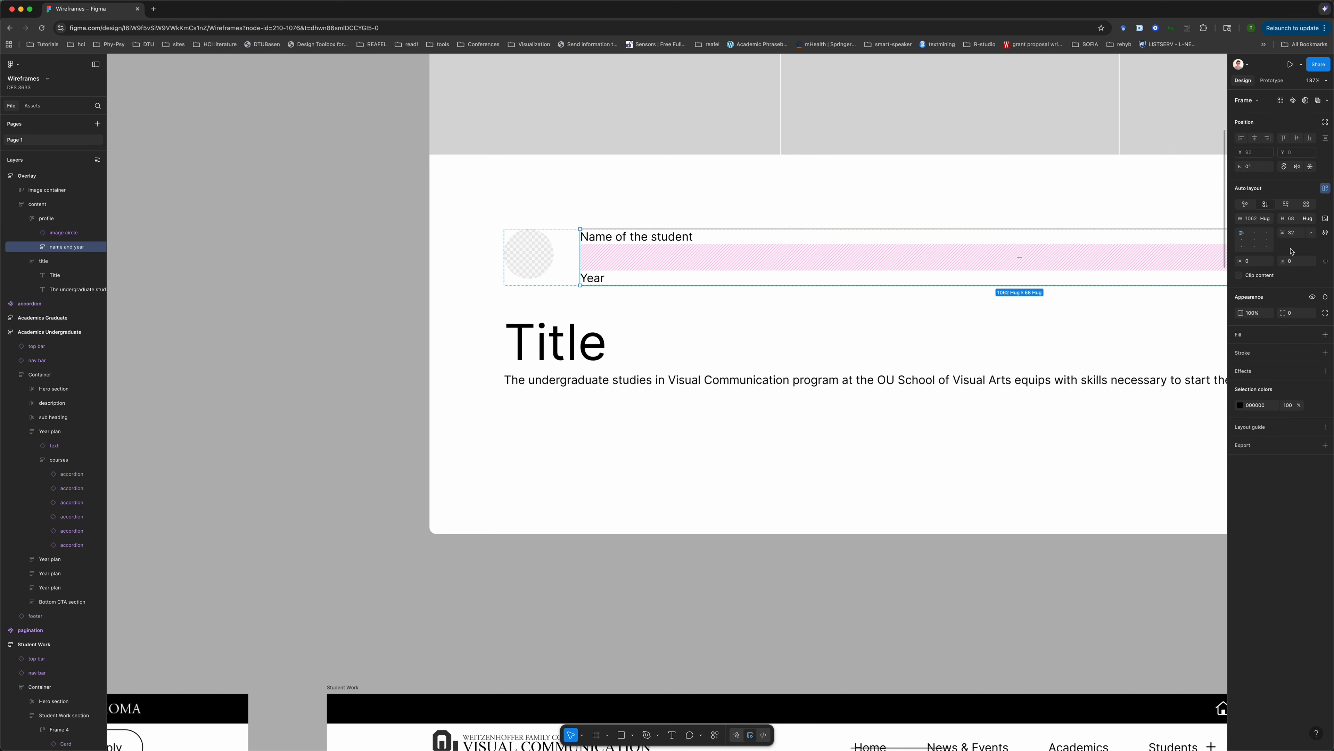
{"action": "left_click", "coordinate": [1310, 232]}
{"action": "left_click", "coordinate": [1293, 263]}
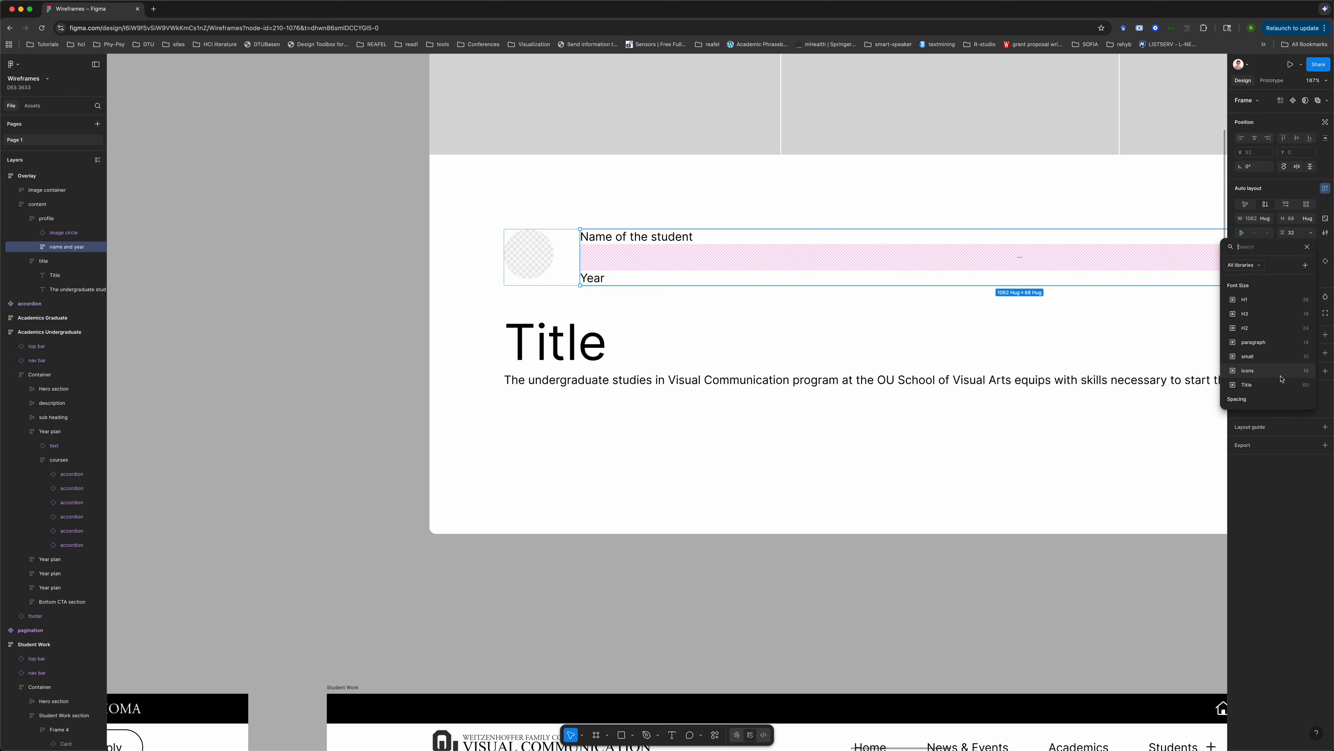
{"action": "left_click", "coordinate": [1301, 328]}
- Try the medium spacing variable as the vertical gap of the name and year frame
{"action": "left_click", "coordinate": [1311, 232]}
{"action": "left_click", "coordinate": [1287, 268]}
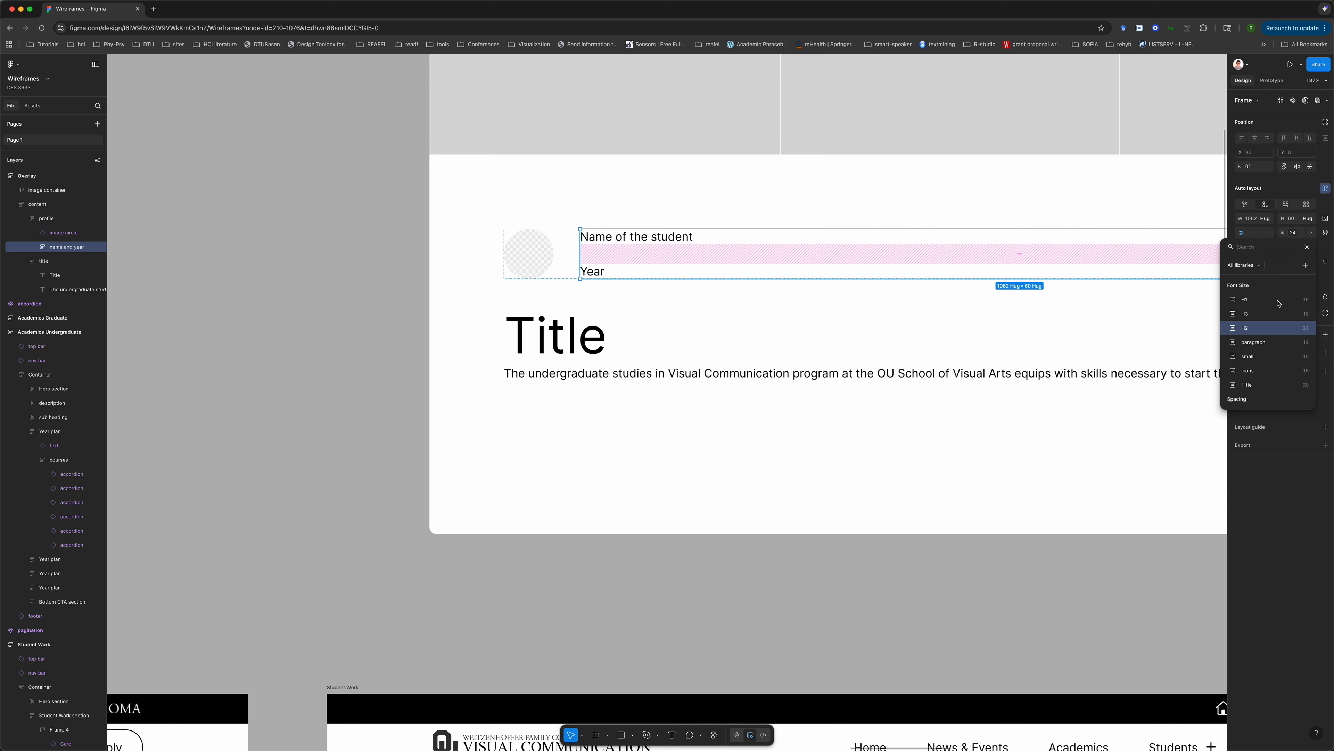
{"action": "scroll", "coordinate": [1300, 315], "scroll_direction": "down", "scroll_amount": 3}
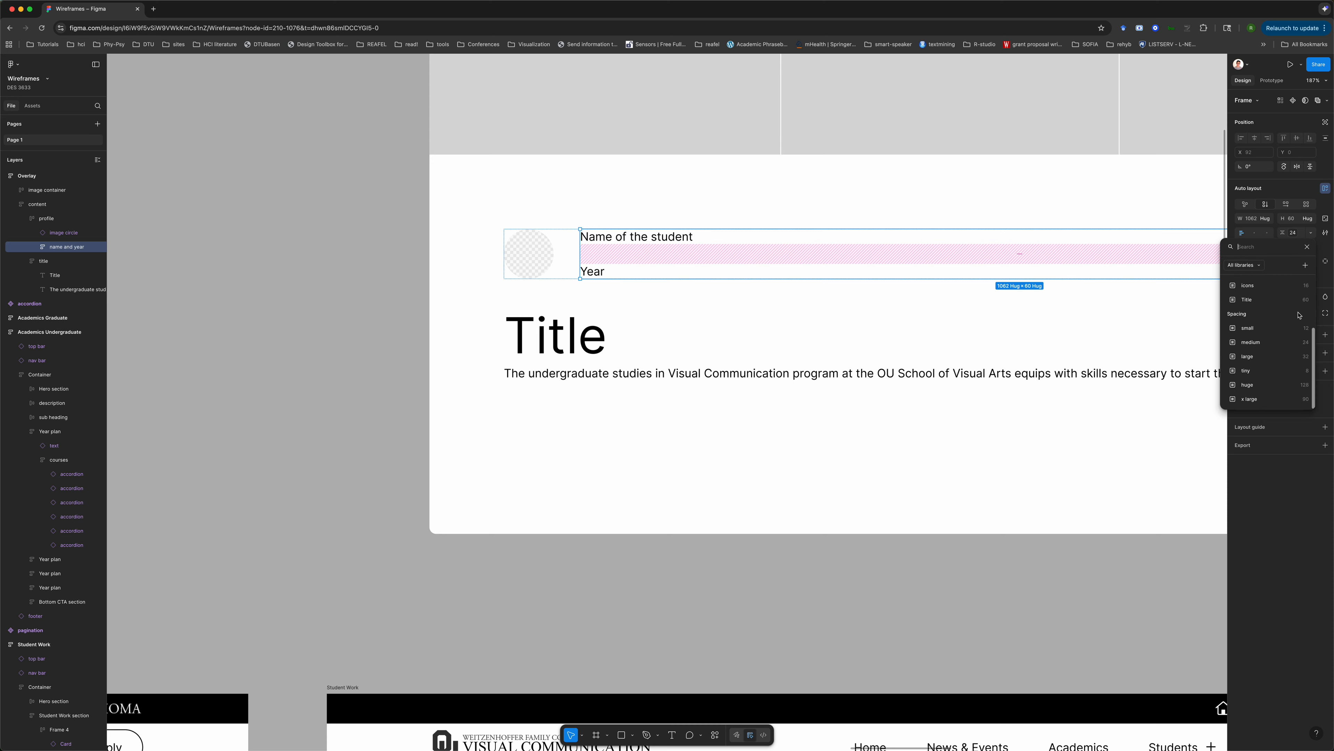
{"action": "left_click", "coordinate": [1281, 341]}
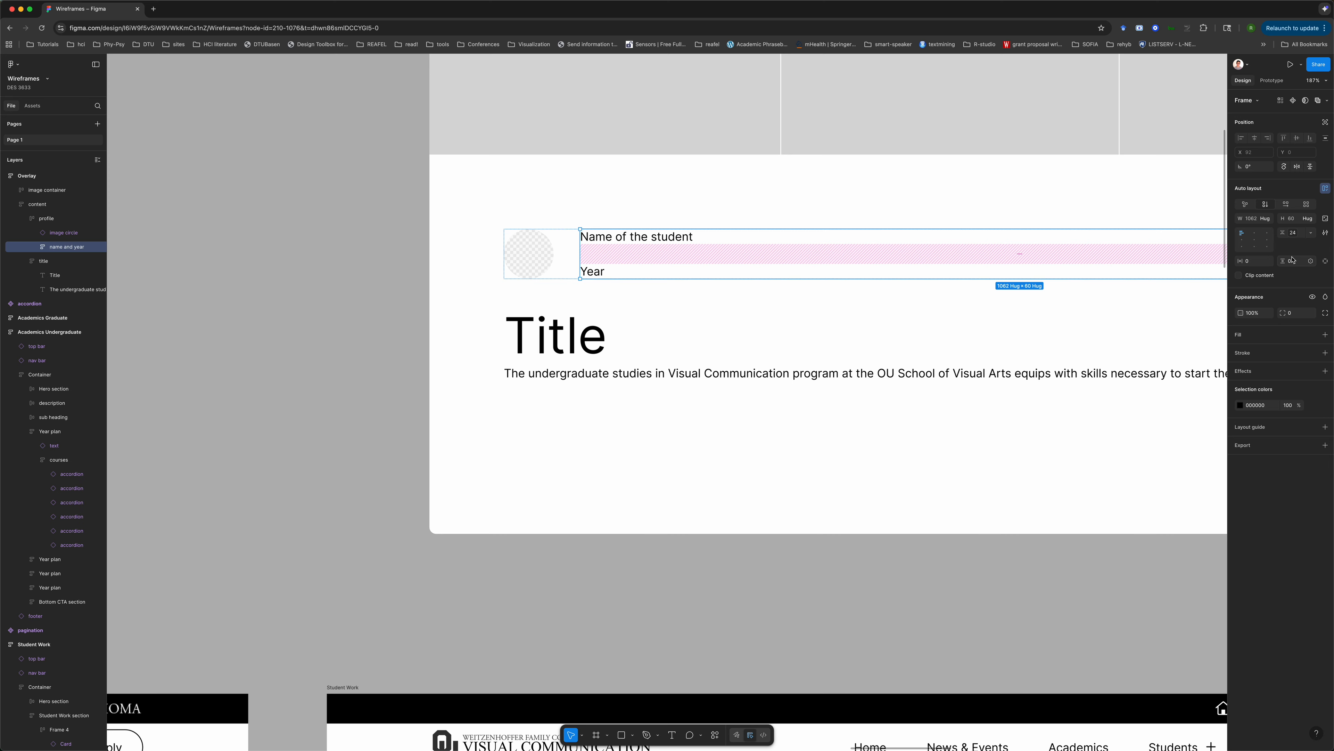
- Apply the small spacing variable (12) as the vertical gap of the name and year frame
{"action": "left_click", "coordinate": [1311, 233]}
{"action": "left_click", "coordinate": [1282, 261]}
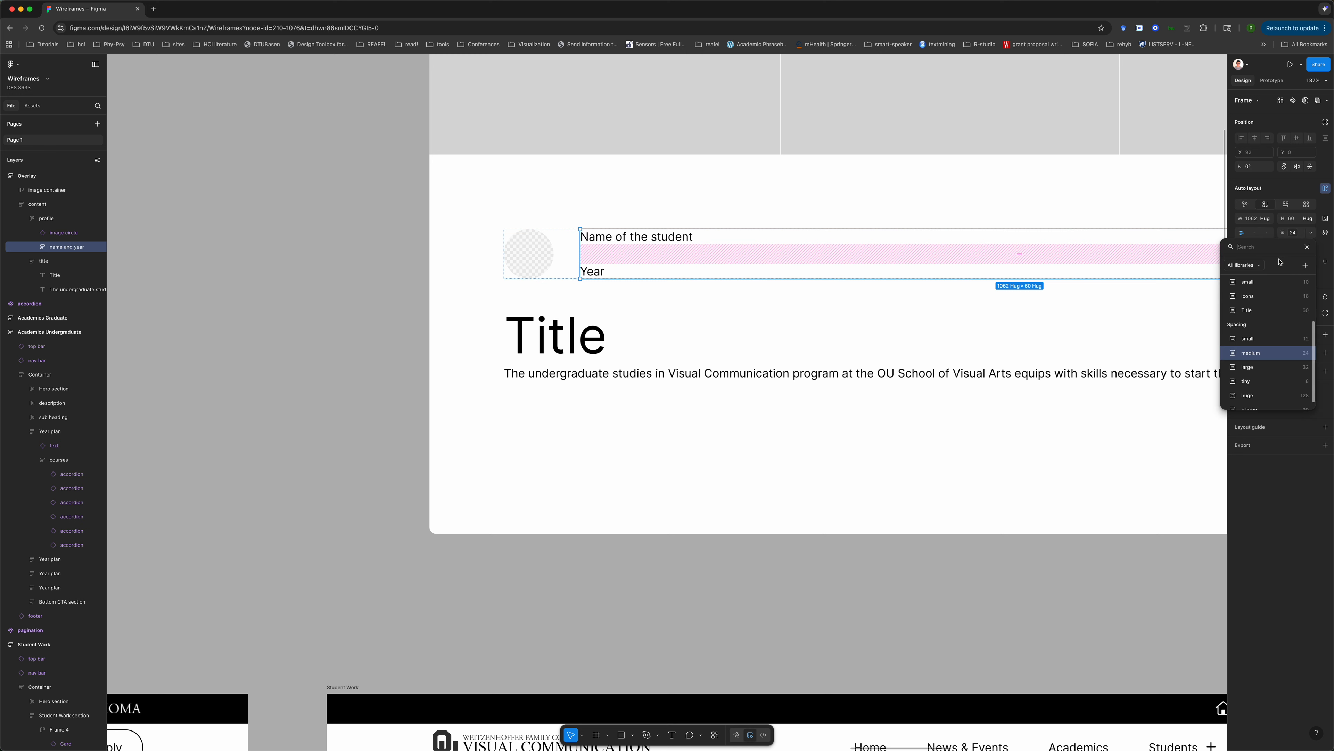
{"action": "left_click", "coordinate": [1285, 327]}
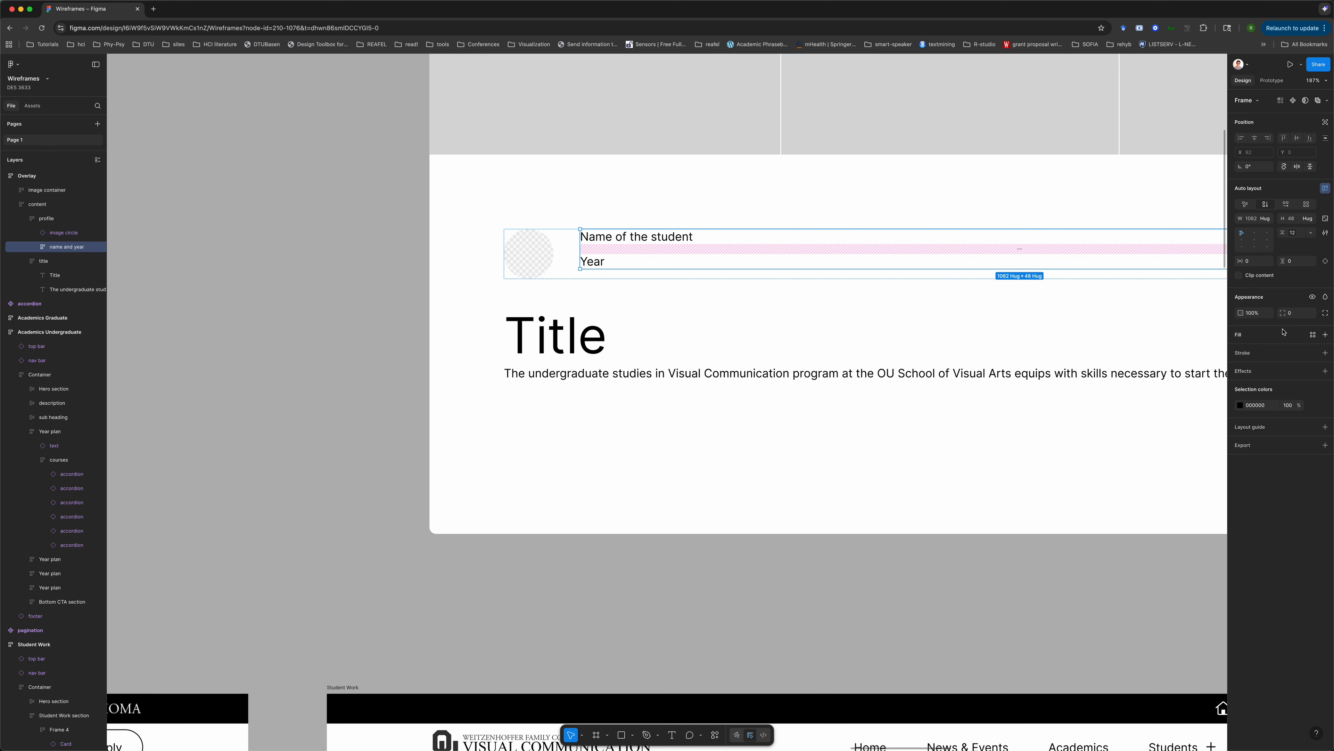
- Set the font size of the "Name of the student" text to the H2 variable (24)
{"action": "left_click", "coordinate": [627, 235]}
{"action": "double_click", "coordinate": [627, 235]}
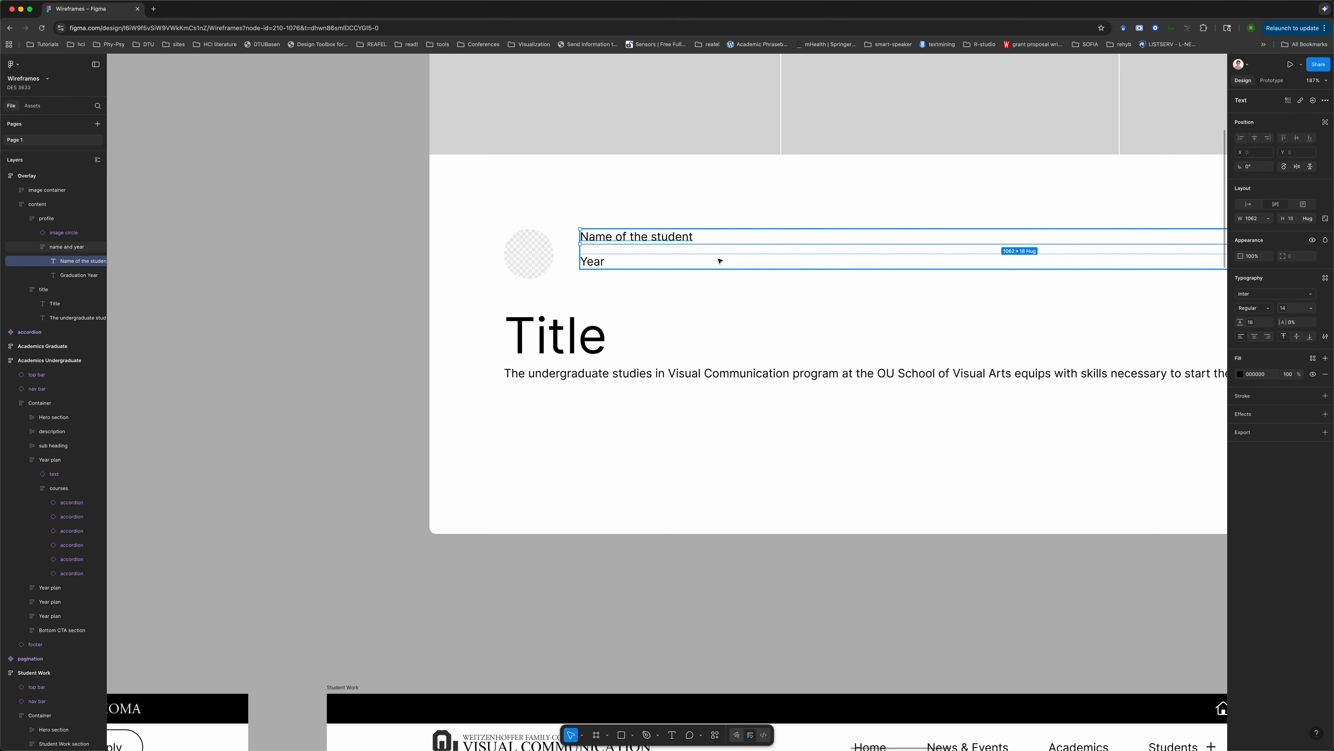
{"action": "left_click", "coordinate": [1310, 307]}
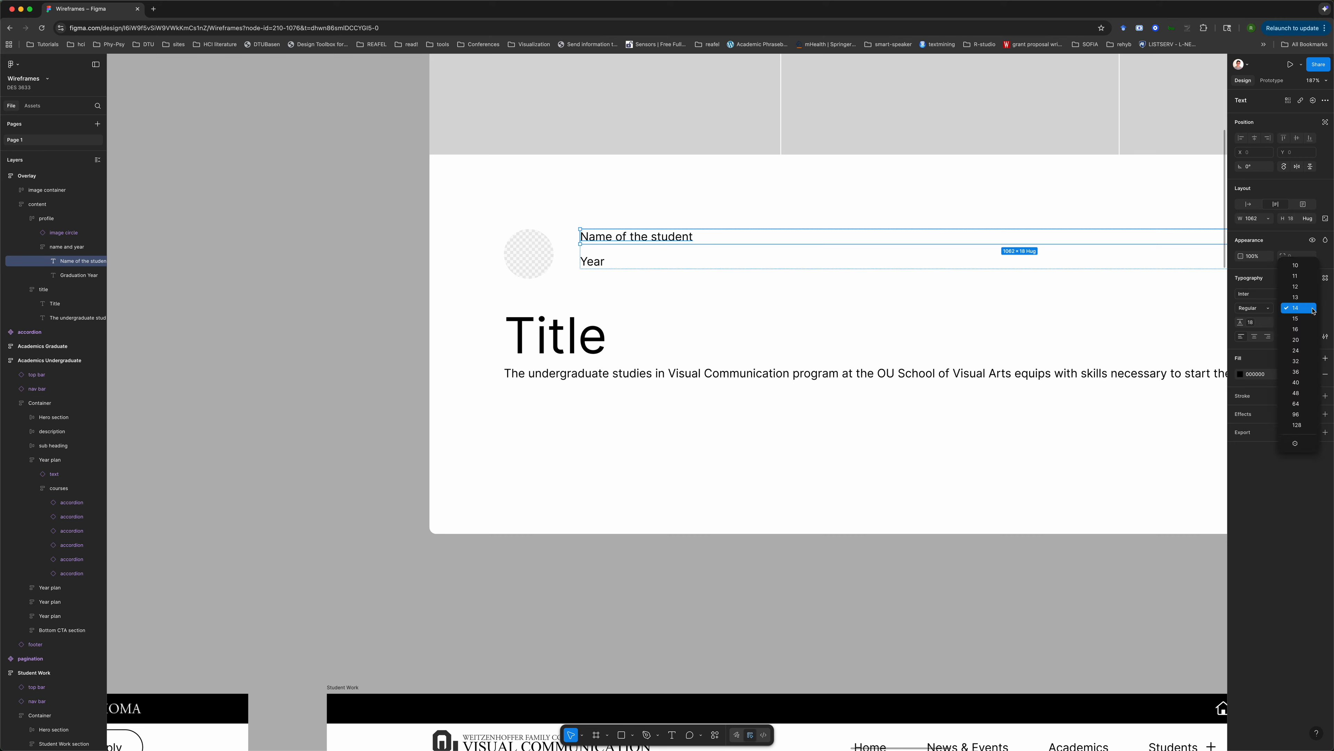
{"action": "left_click", "coordinate": [1303, 444]}
{"action": "scroll", "coordinate": [1264, 461], "scroll_direction": "down", "scroll_amount": 2}
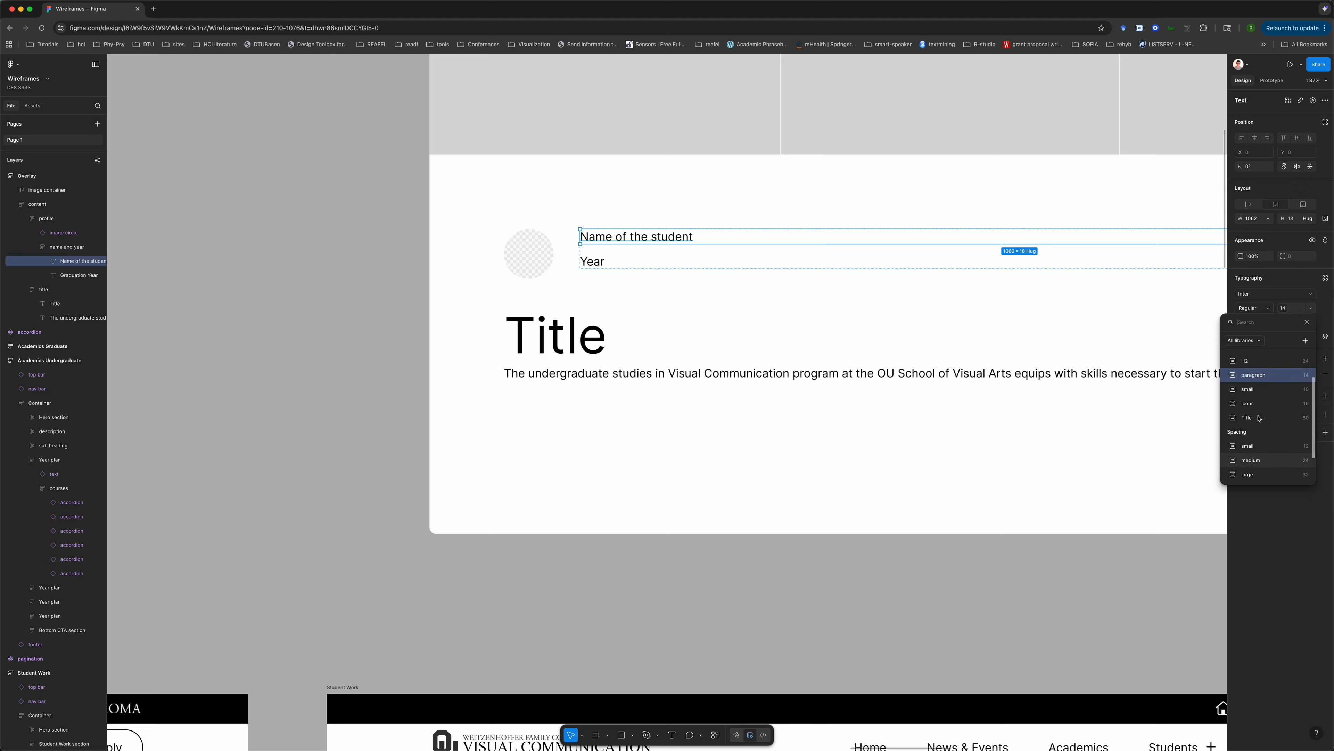
{"action": "left_click", "coordinate": [1253, 404]}
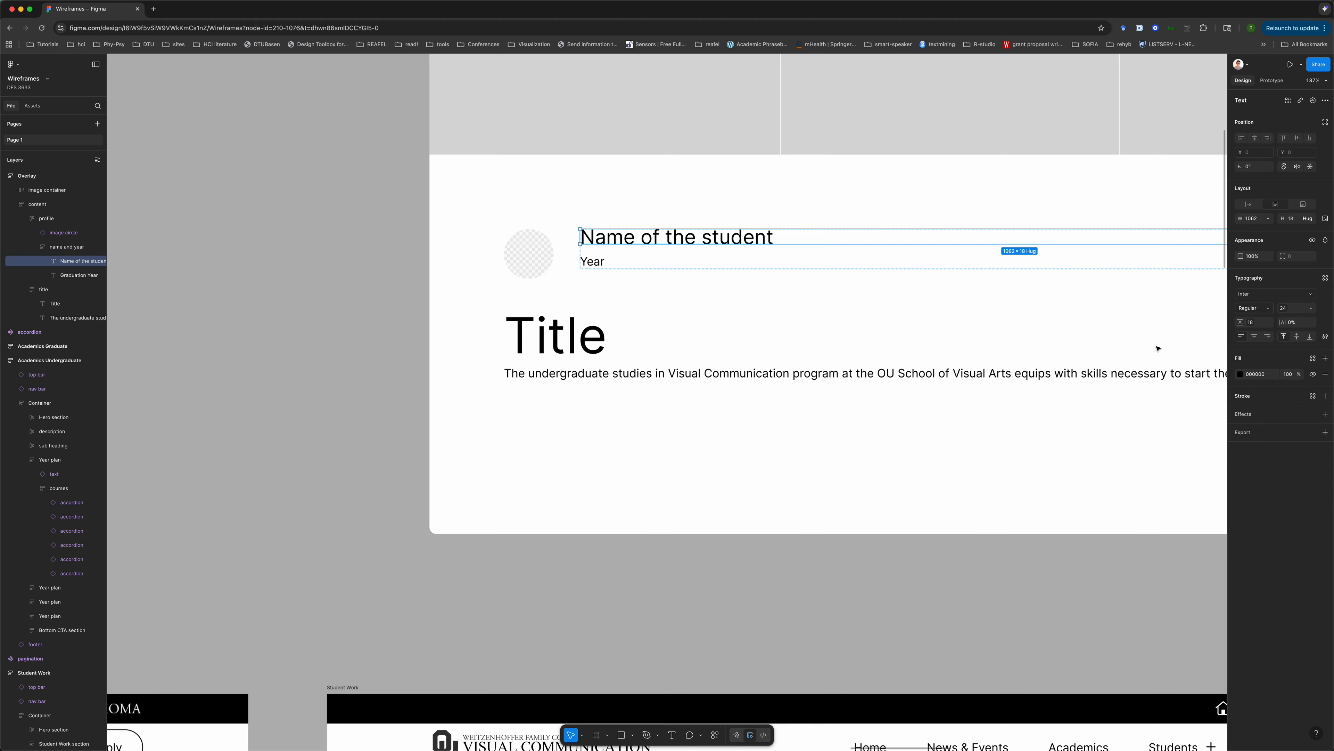
{"action": "left_click", "coordinate": [409, 312]}
{"action": "scroll", "coordinate": [408, 312], "scroll_direction": "down", "scroll_amount": 5}
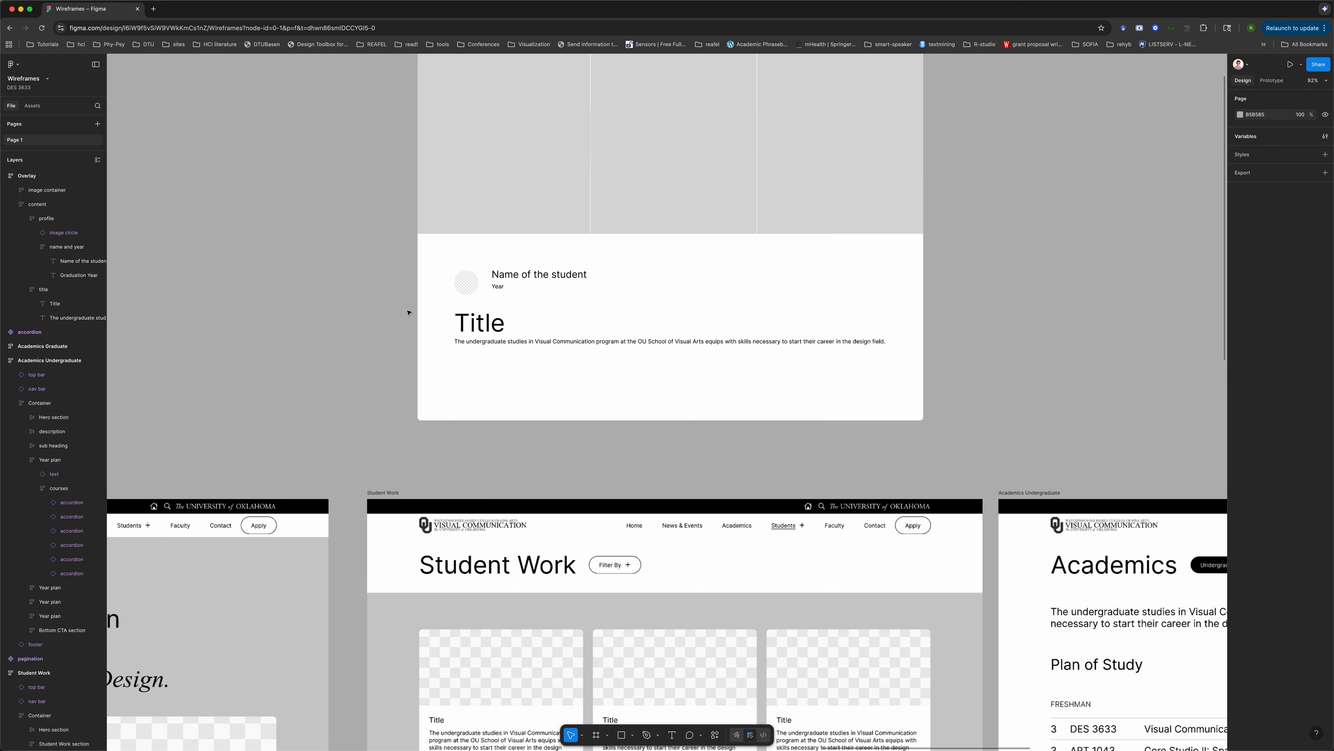
{"action": "scroll", "coordinate": [408, 312], "scroll_direction": "up", "scroll_amount": 5}
{"action": "double_click", "coordinate": [518, 261]}
{"action": "double_click", "coordinate": [518, 261]}
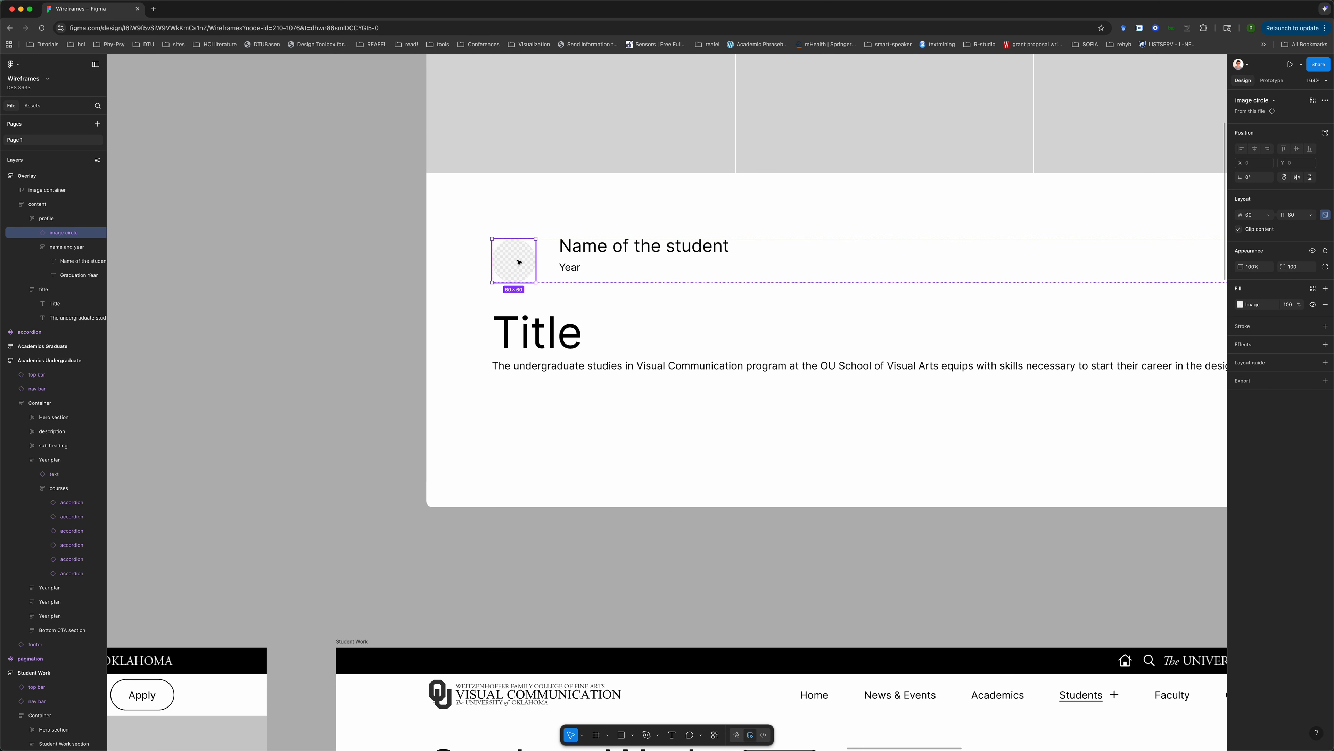
{"action": "left_click", "coordinate": [585, 268]}
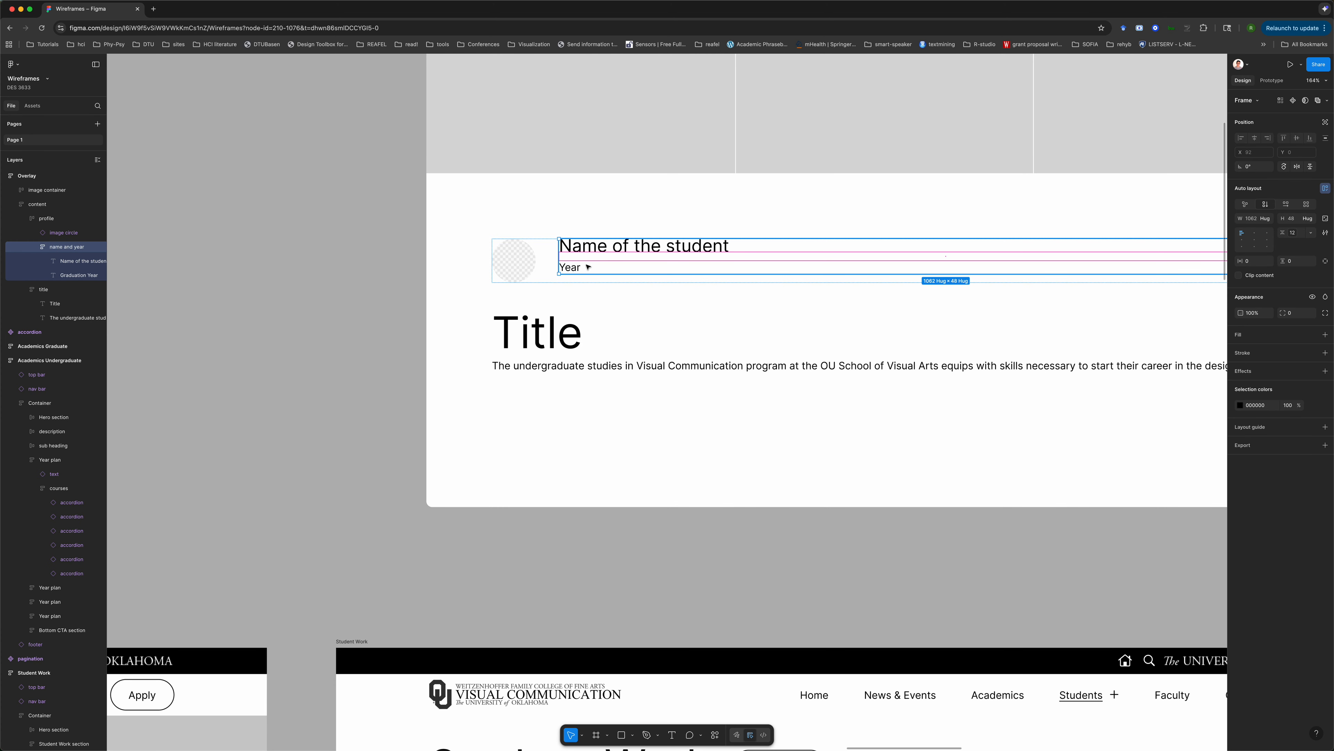
{"action": "left_click", "coordinate": [79, 274]}
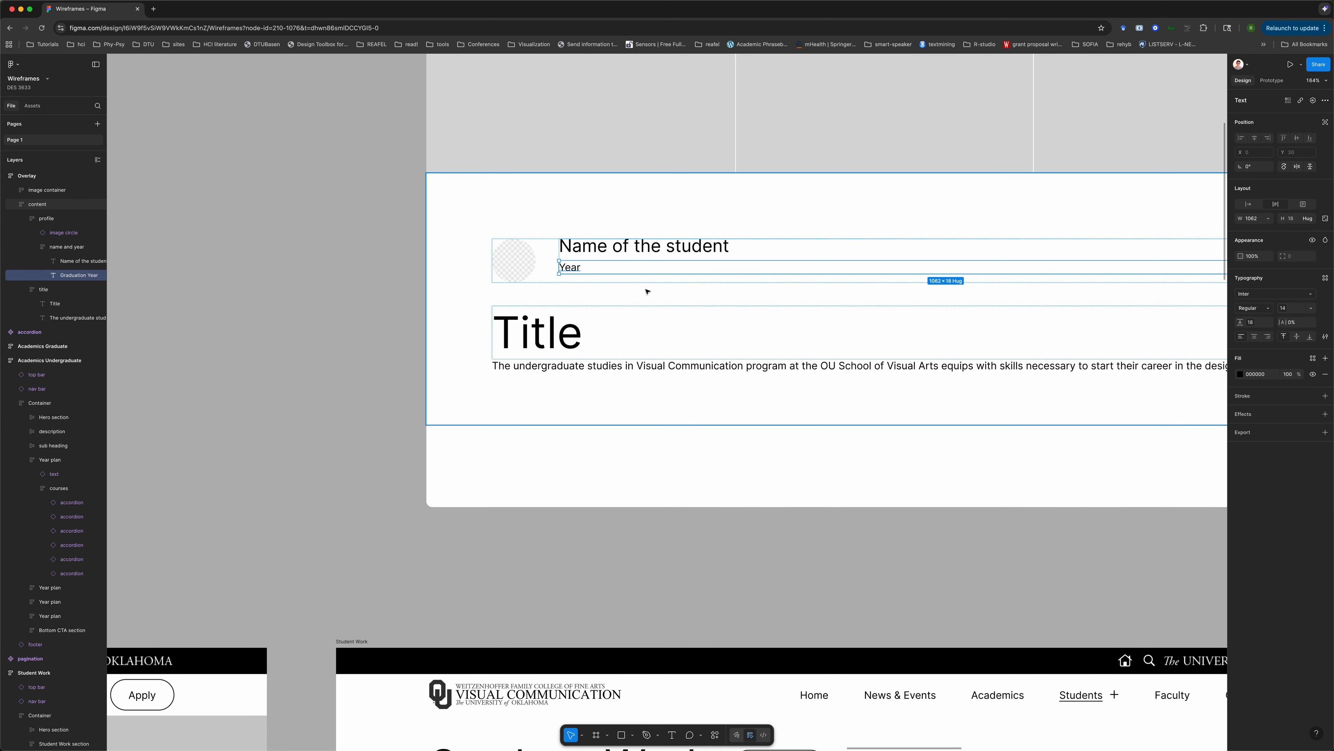
{"action": "left_click", "coordinate": [528, 261]}
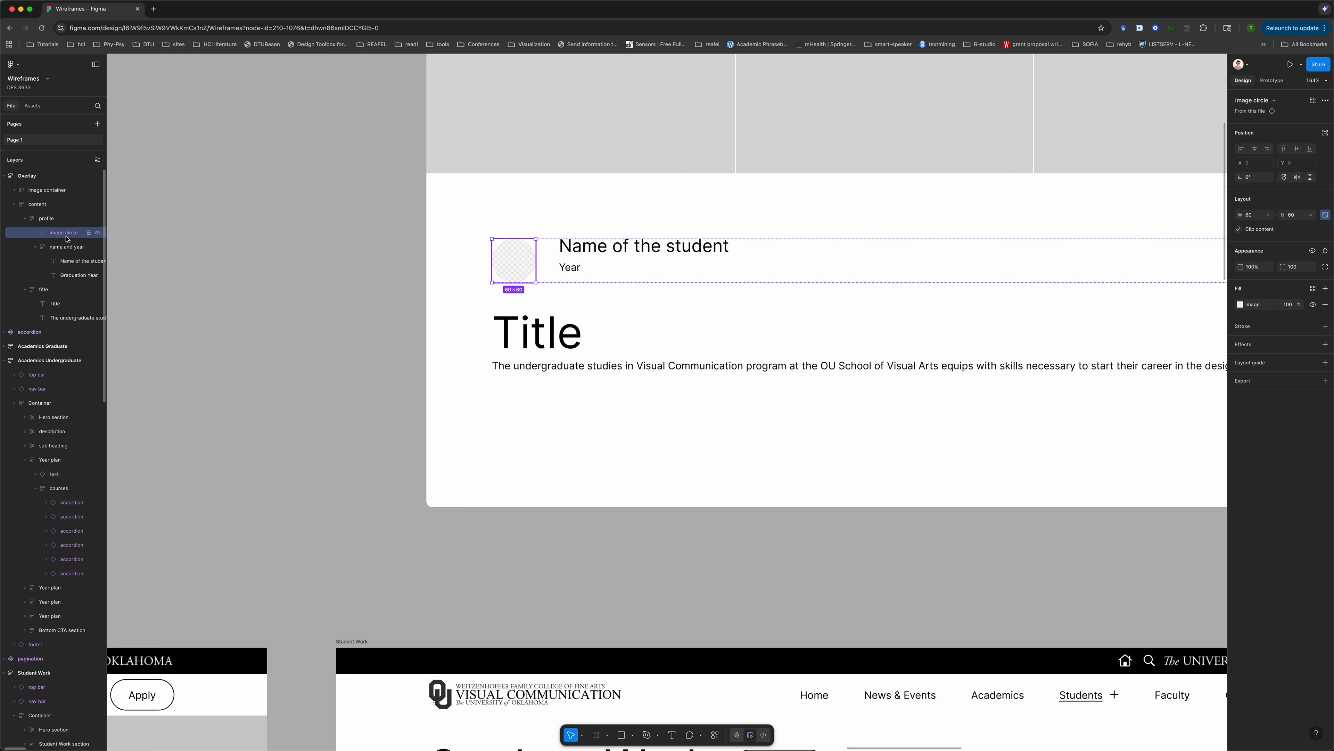
- Move the description text out of the title frame so it sits directly inside the content frame
{"action": "left_click", "coordinate": [44, 218]}
{"action": "left_click", "coordinate": [25, 219]}
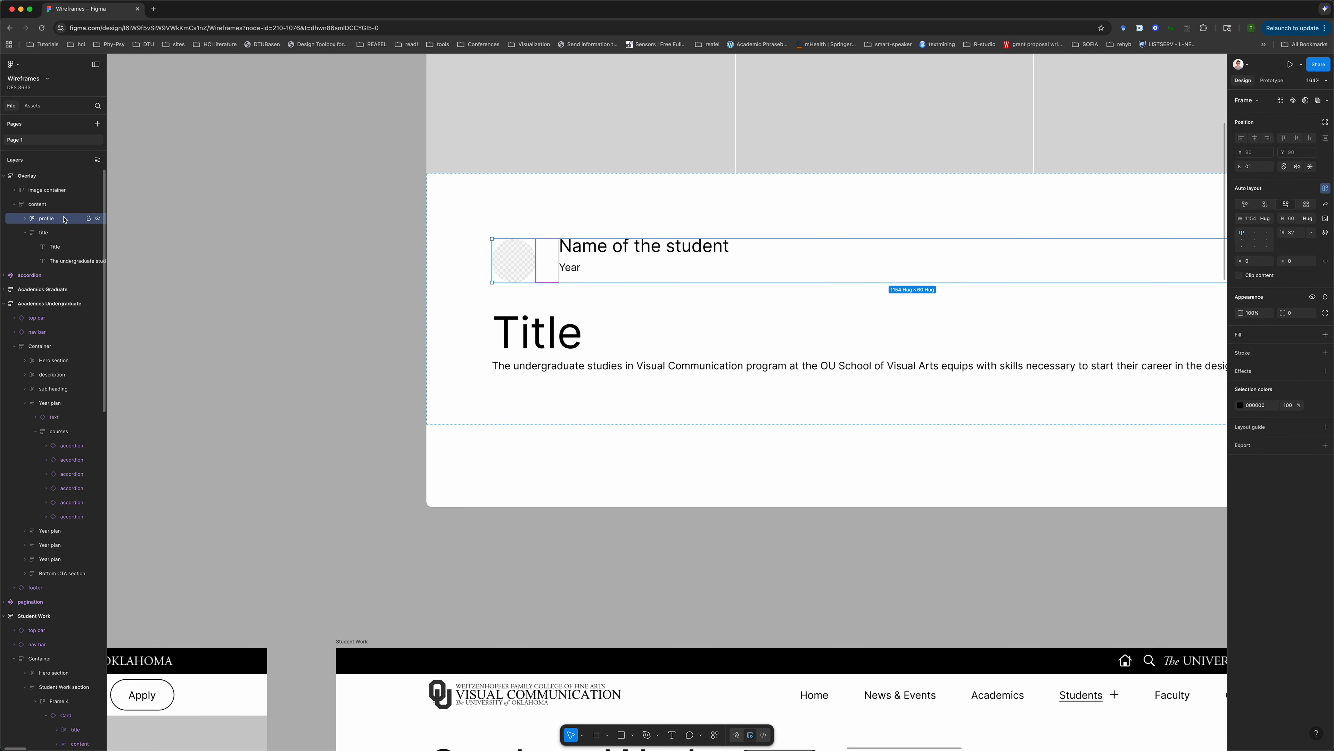
{"action": "left_click_drag", "start_coordinate": [49, 263], "coordinate": [42, 267]}
- Wrap the profile and title frames together in a new auto layout frame inside content
{"action": "left_click", "coordinate": [42, 220]}
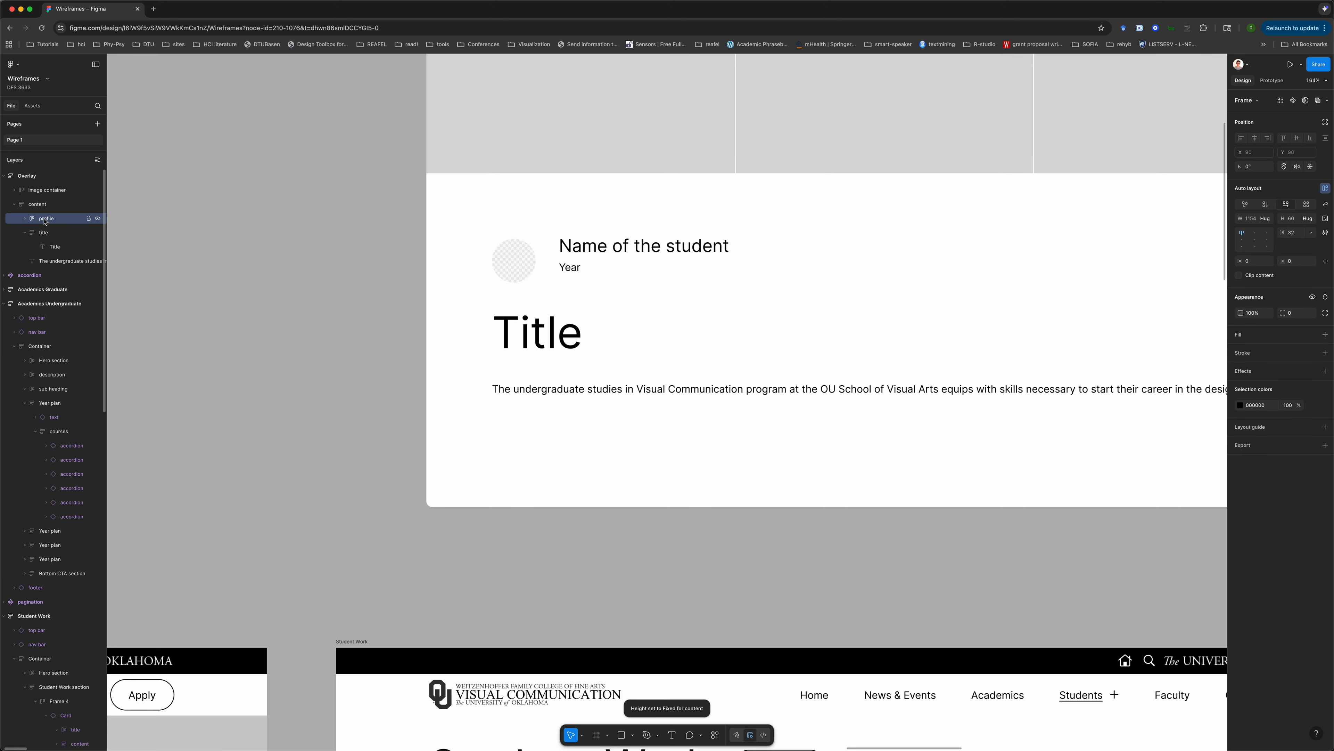
{"action": "left_click", "coordinate": [25, 233]}
{"action": "left_click", "coordinate": [46, 233]}
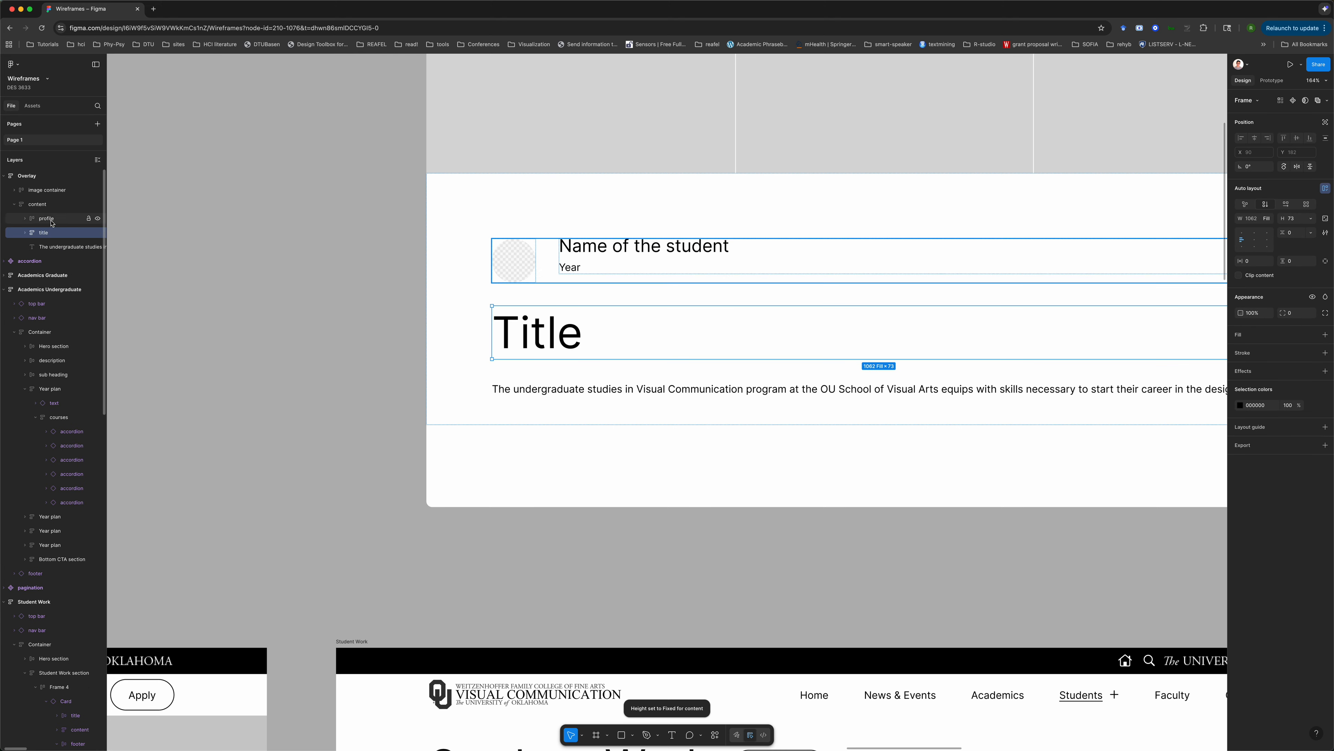
{"action": "left_click", "coordinate": [51, 222], "text": "shift"}
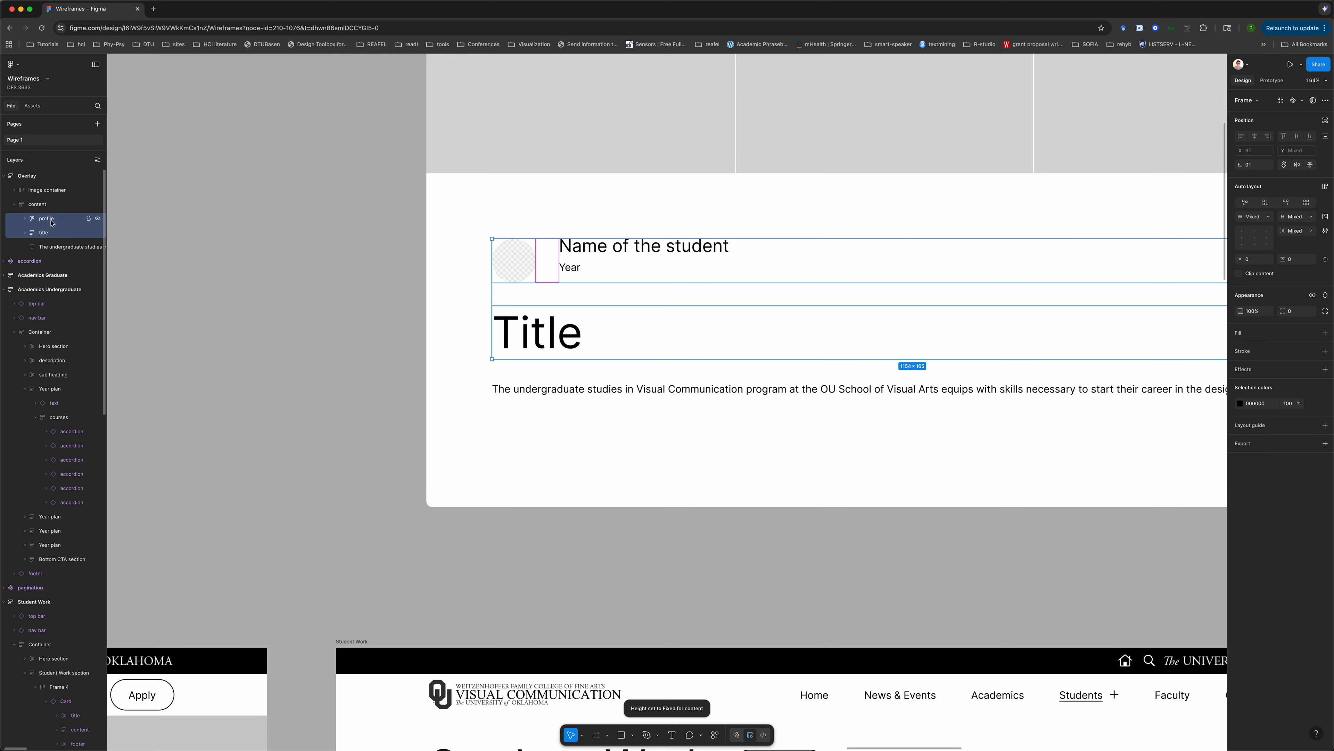
{"action": "key", "text": "shift+a"}
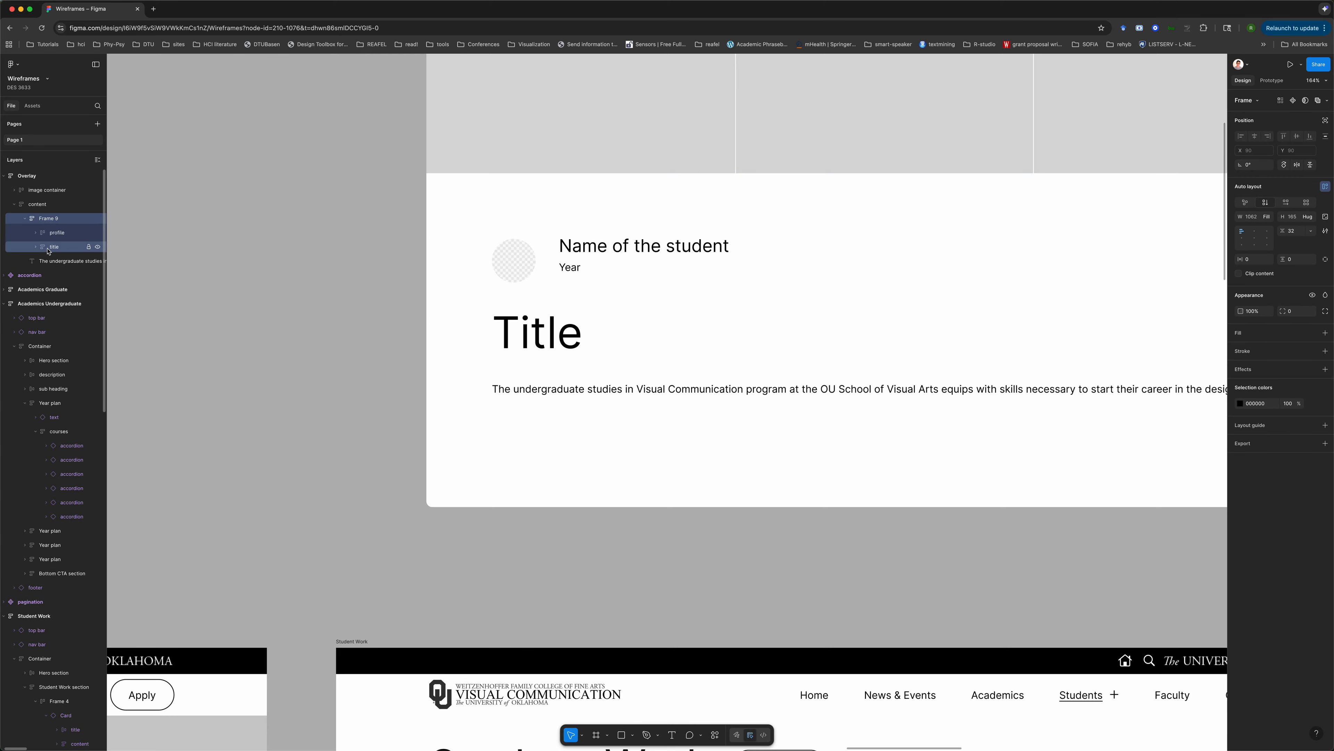
- Move the Title text out of its title frame to sit directly below profile, and delete the emptied title frame
{"action": "left_click", "coordinate": [35, 247]}
{"action": "left_click", "coordinate": [63, 262]}
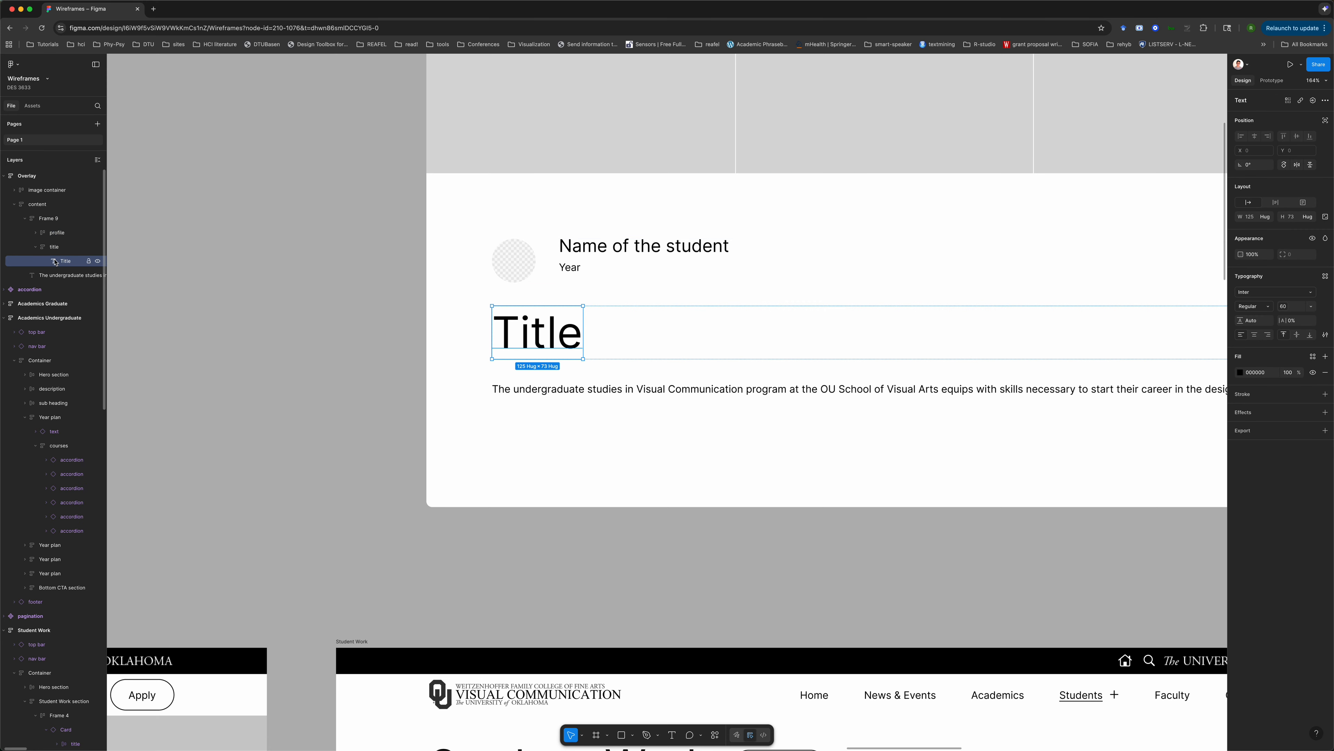
{"action": "left_click_drag", "start_coordinate": [62, 263], "coordinate": [49, 242]}
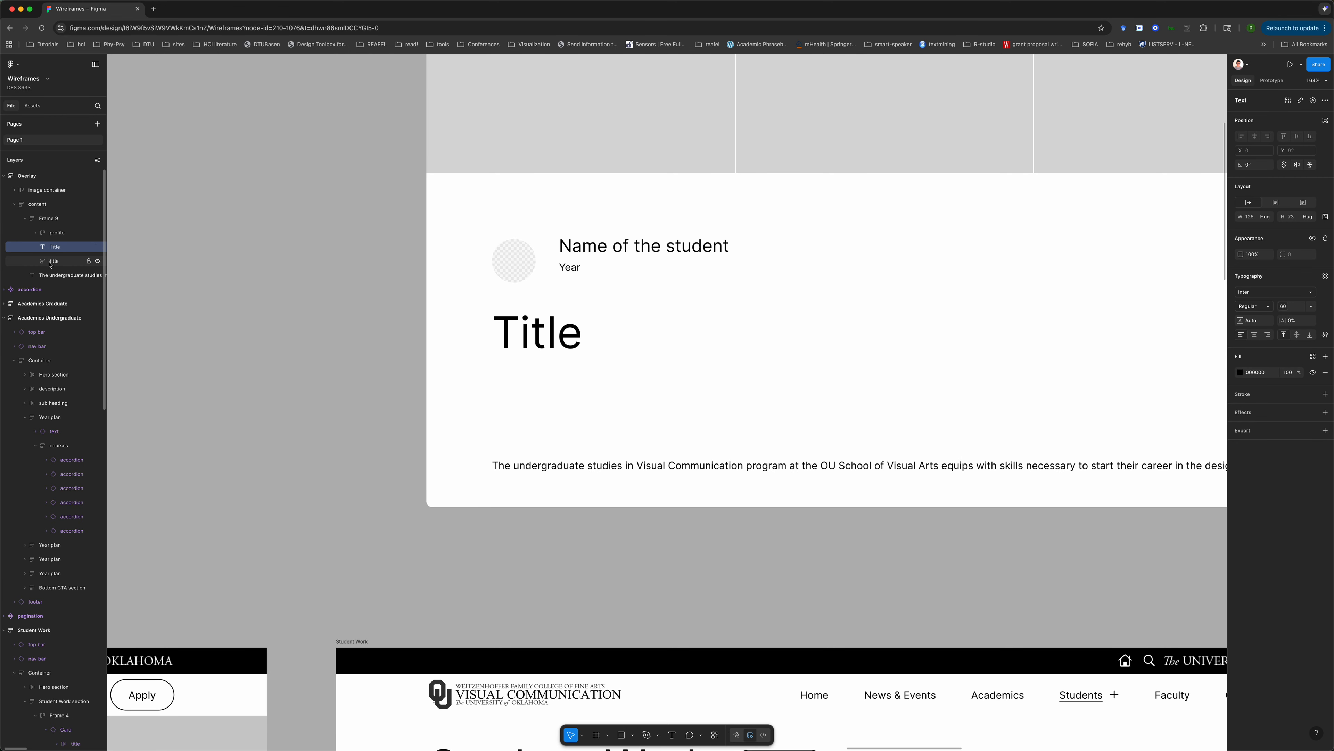
{"action": "left_click", "coordinate": [50, 263]}
{"action": "key", "text": "Delete"}
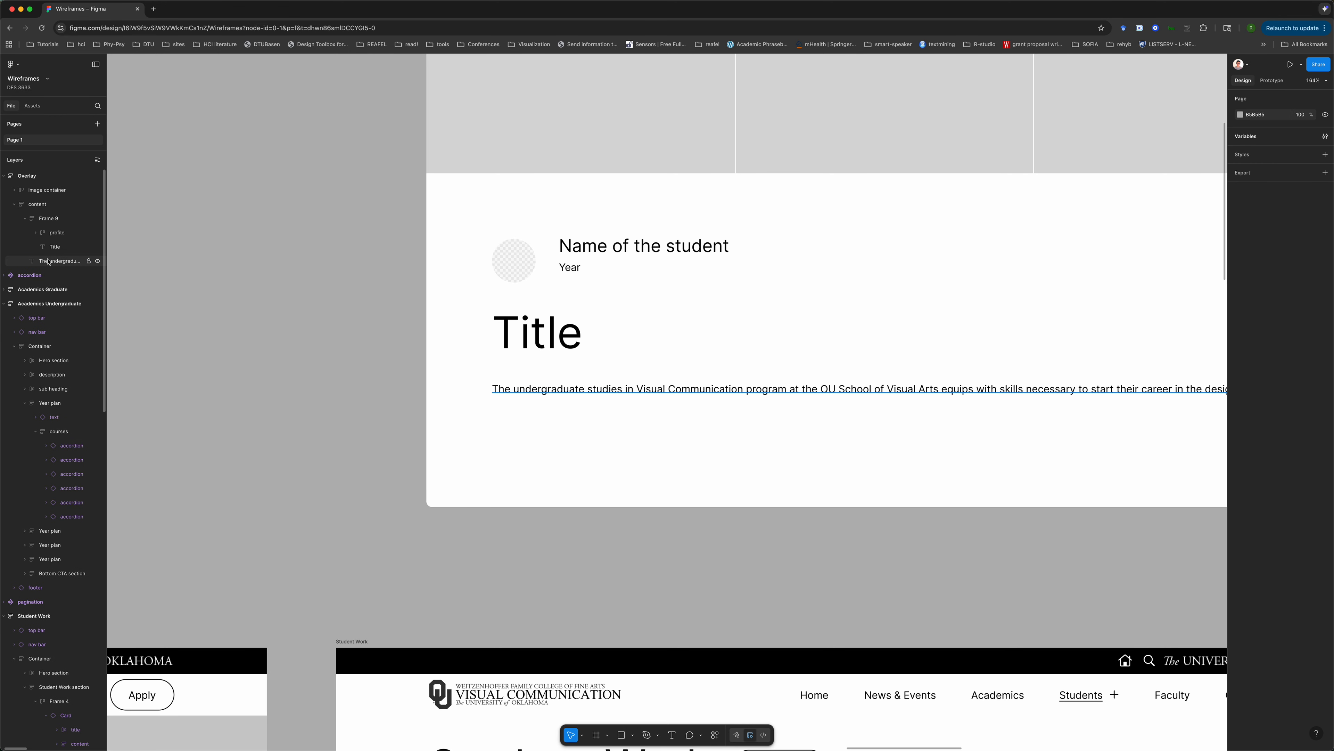
- Rename the frame holding profile and Title as "header" and switch its auto layout to horizontal flow
{"action": "double_click", "coordinate": [51, 220]}
{"action": "type", "text": "header"}
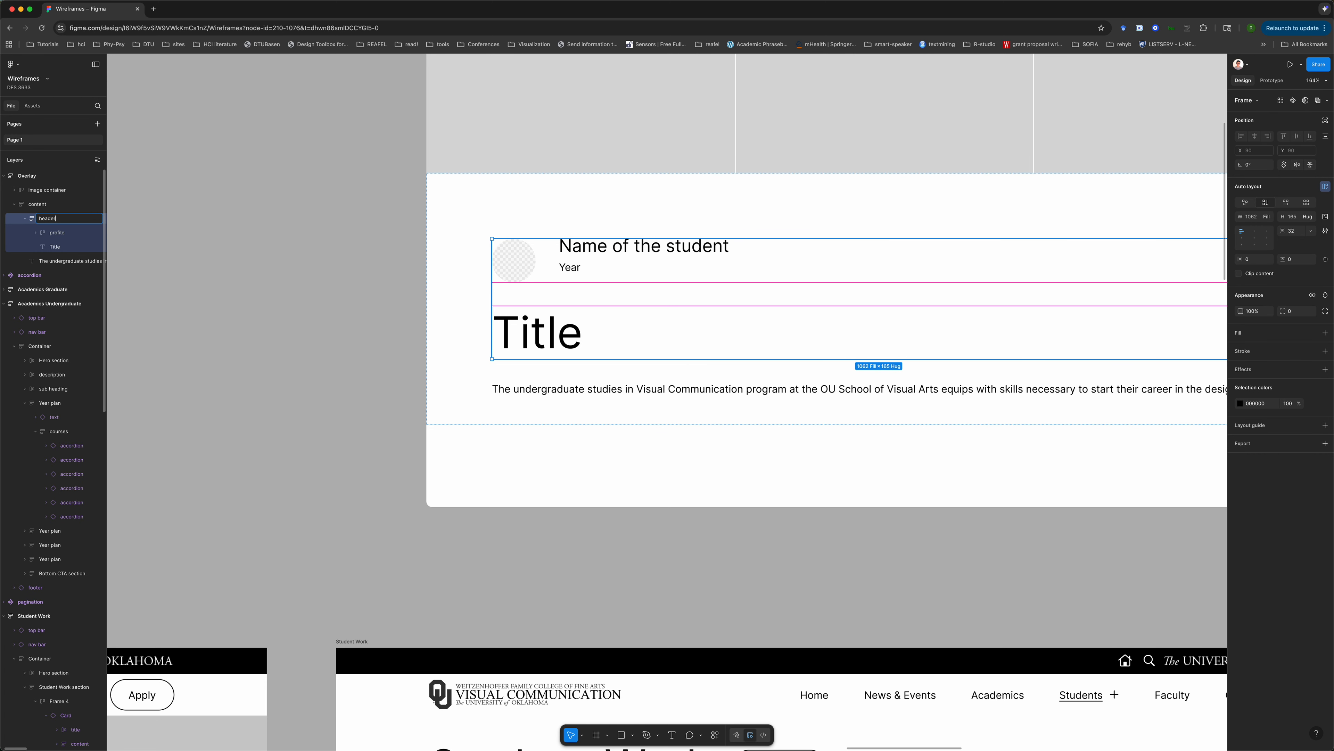
{"action": "key", "text": "Return"}
{"action": "left_click", "coordinate": [26, 218]}
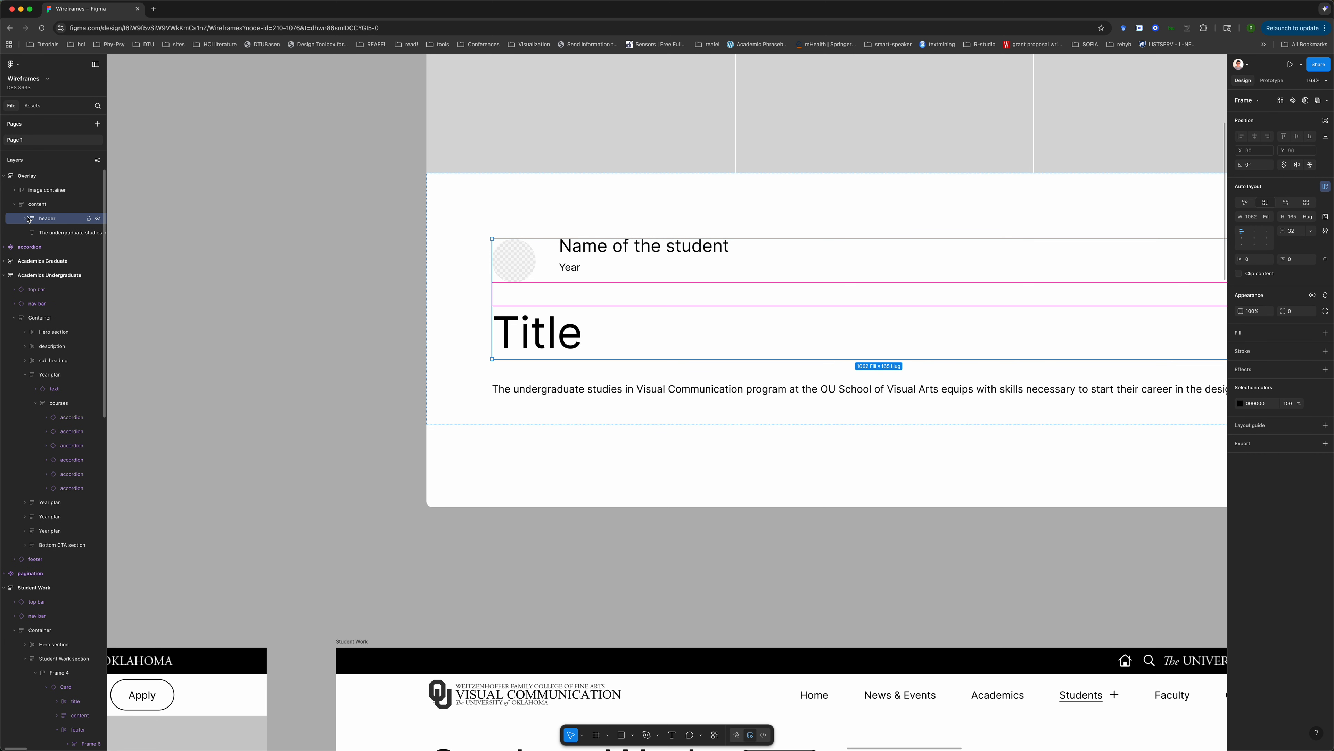
{"action": "scroll", "coordinate": [650, 313], "scroll_direction": "down", "scroll_amount": 5}
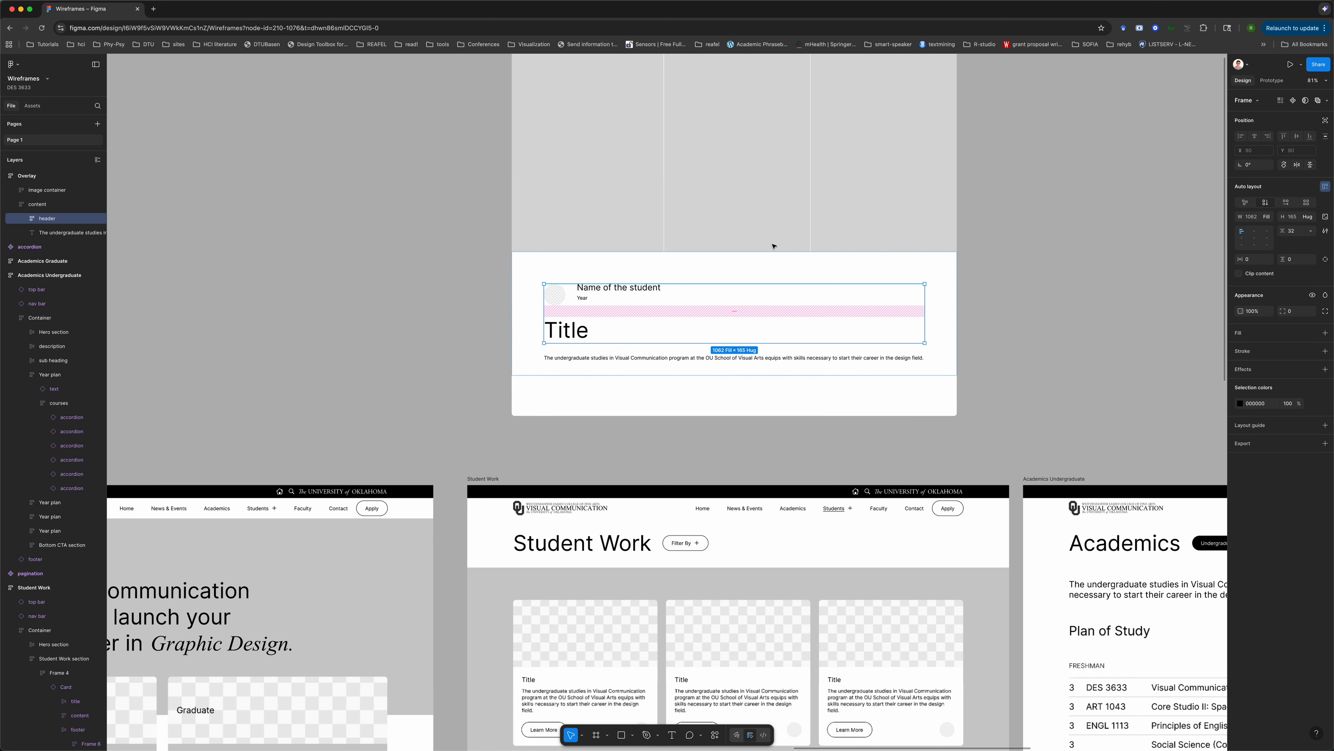
{"action": "left_click", "coordinate": [1287, 204]}
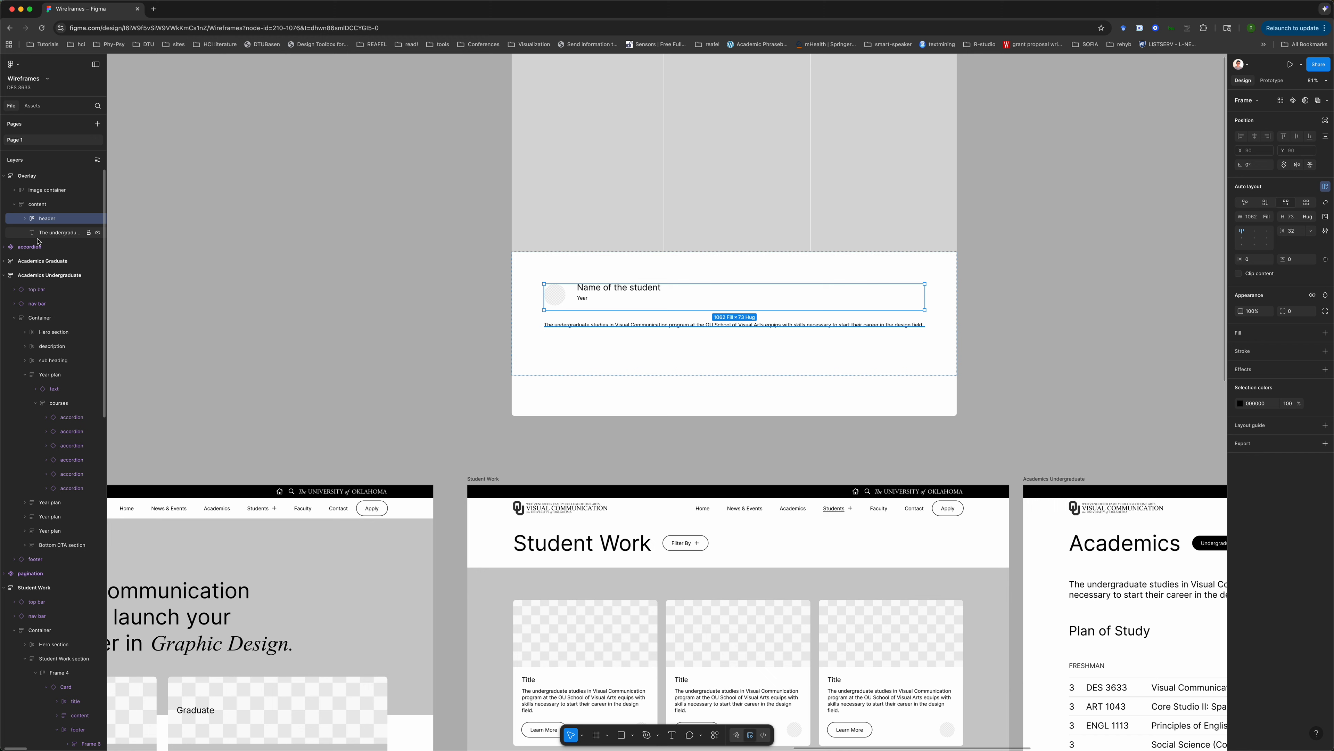
{"action": "left_click", "coordinate": [25, 218]}
{"action": "left_click", "coordinate": [51, 232]}
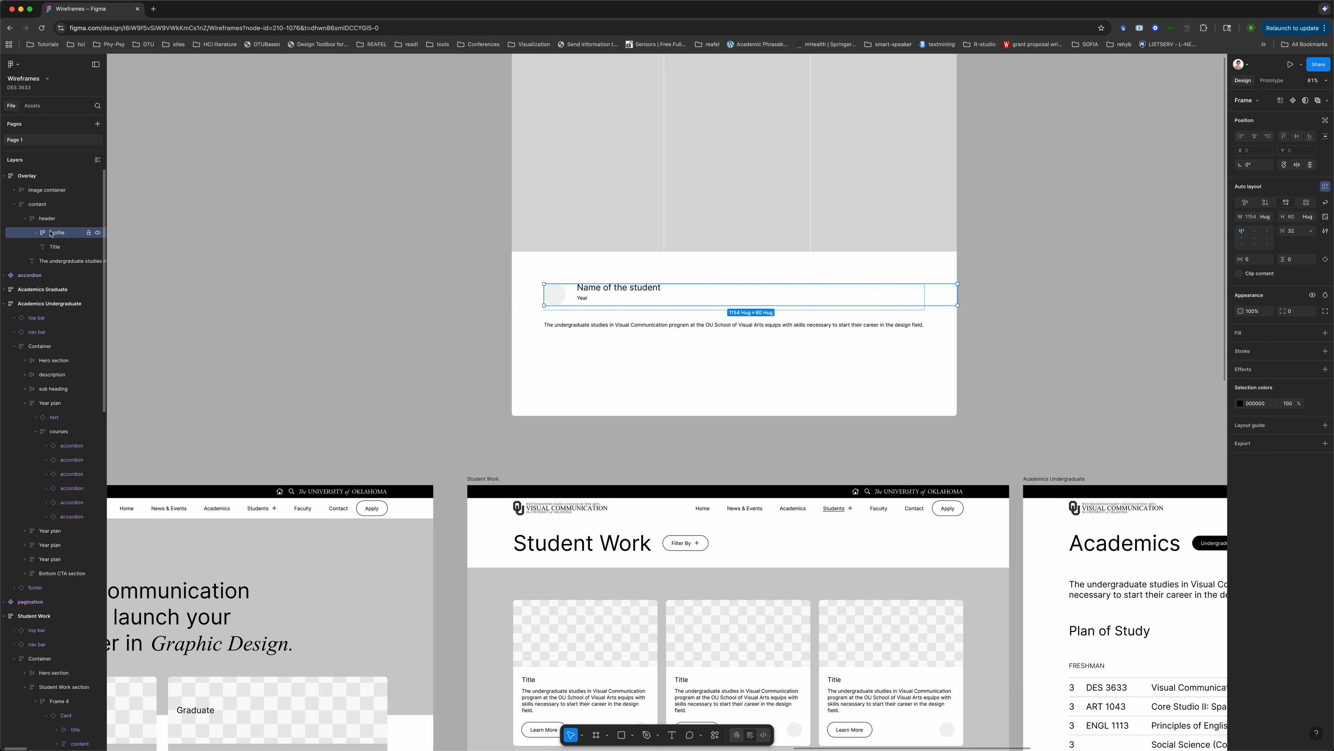
{"action": "left_click", "coordinate": [1265, 216]}
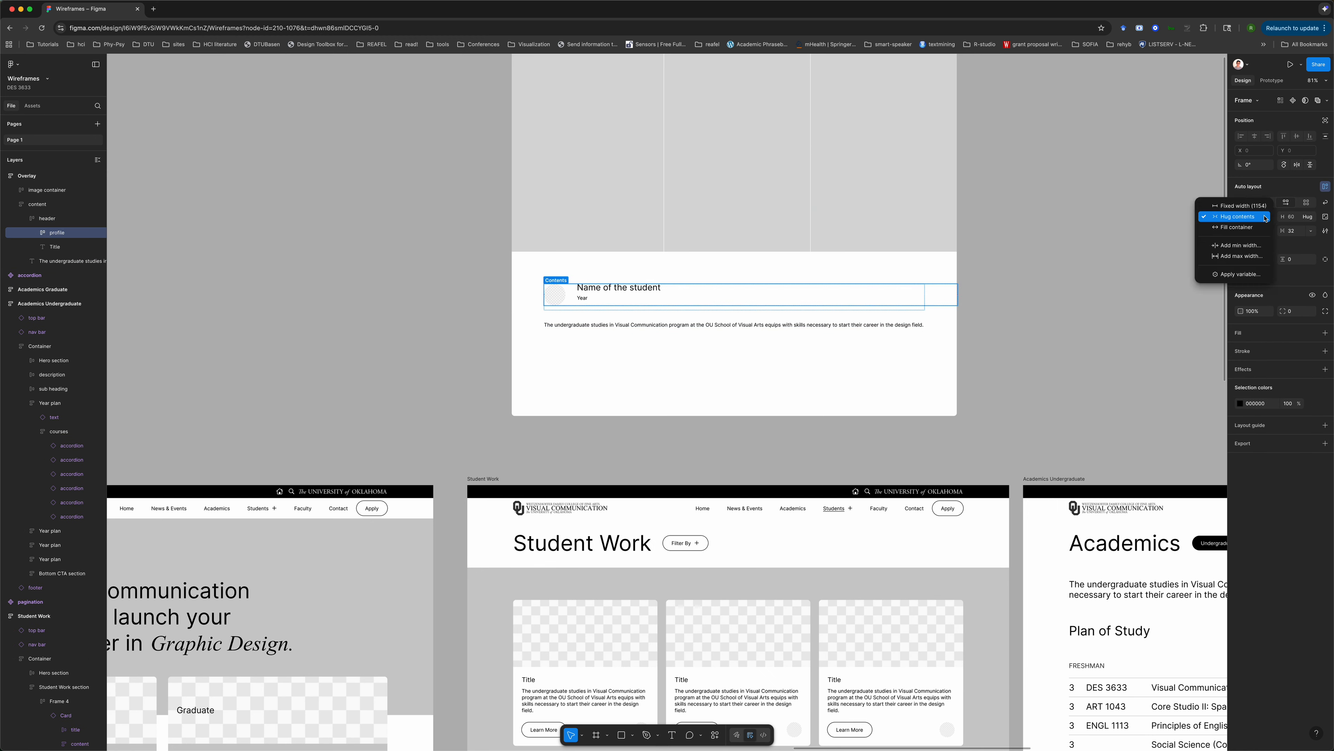
{"action": "left_click", "coordinate": [1236, 223]}
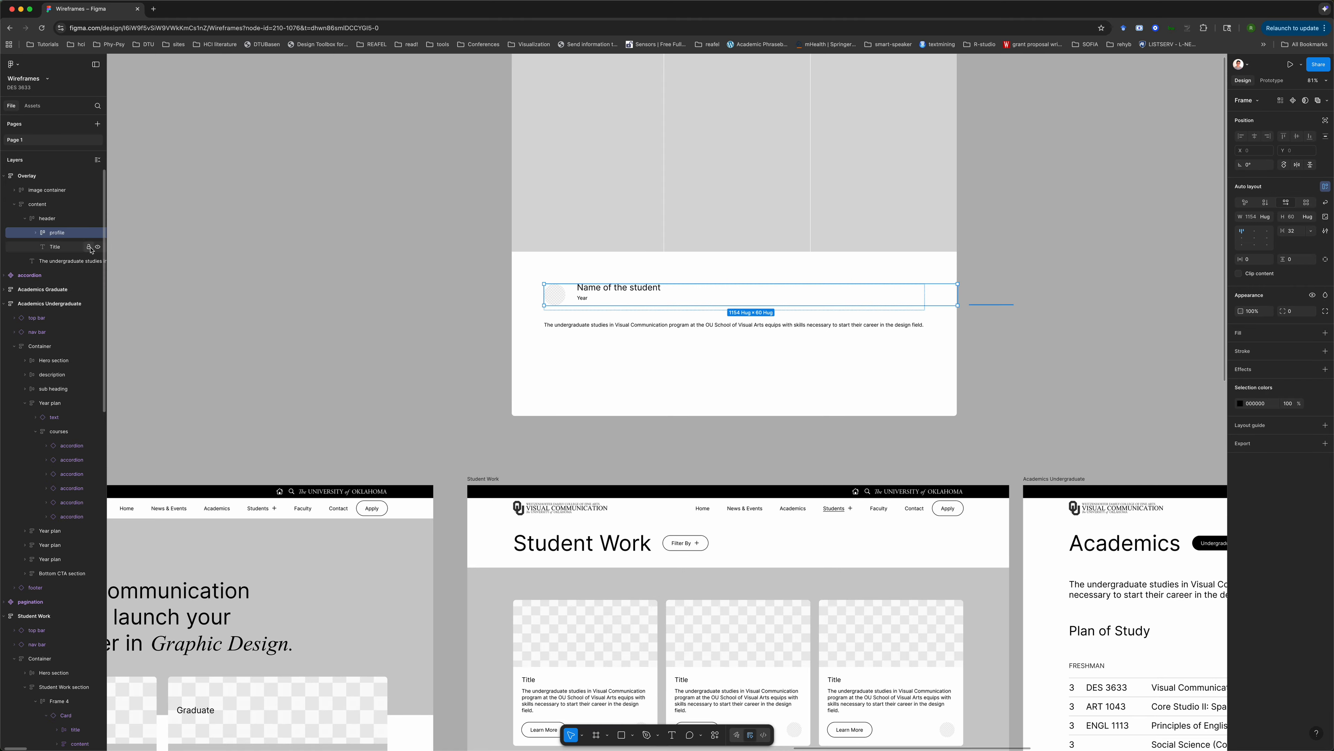
- Set the widths of the student name and graduation year texts to hug their contents within the profile frame
{"action": "left_click", "coordinate": [35, 233]}
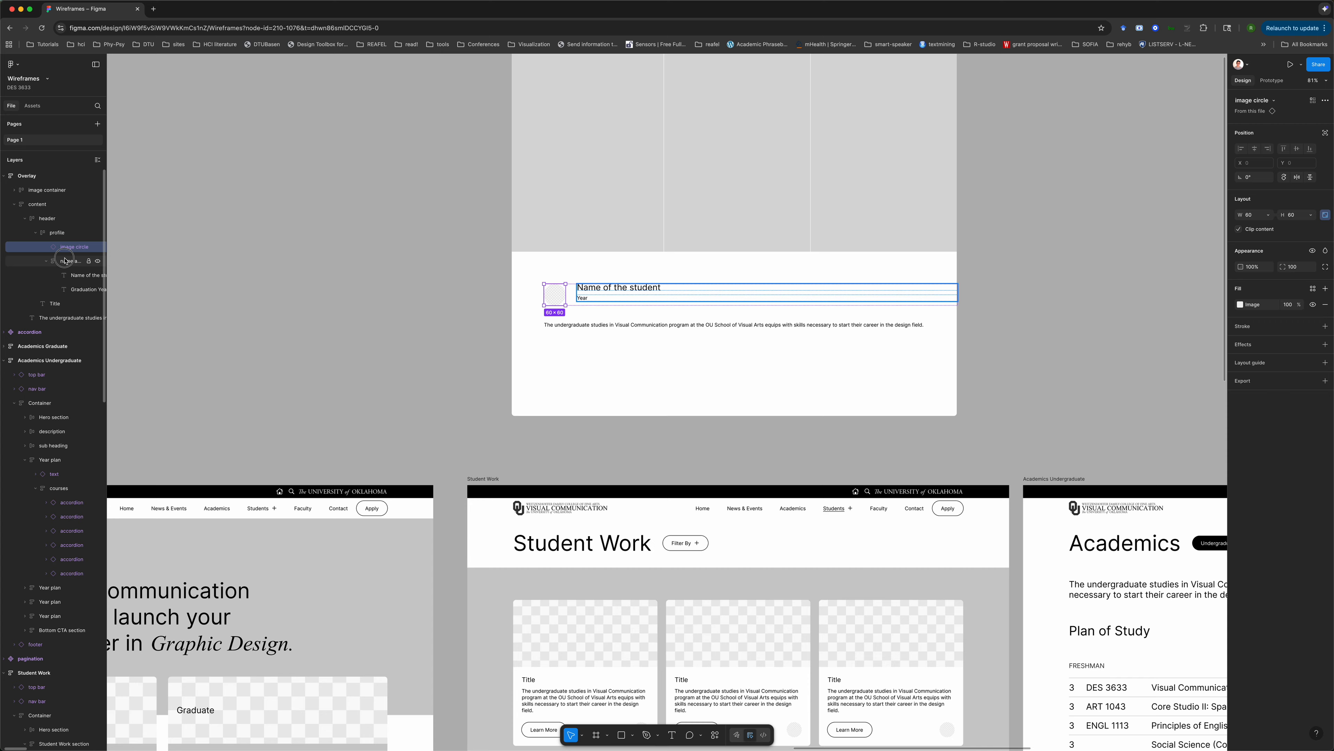
{"action": "left_click", "coordinate": [65, 261]}
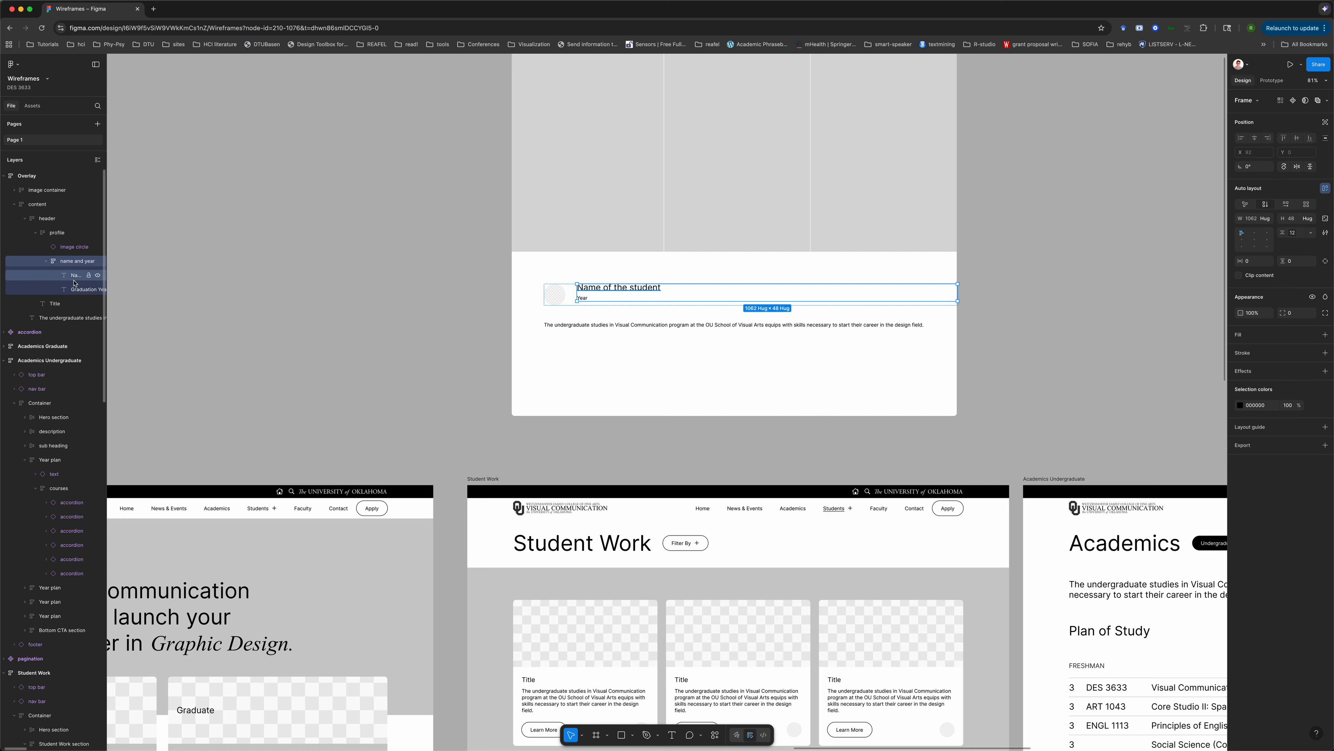
{"action": "left_click", "coordinate": [84, 275]}
{"action": "left_click", "coordinate": [71, 289], "text": "shift"}
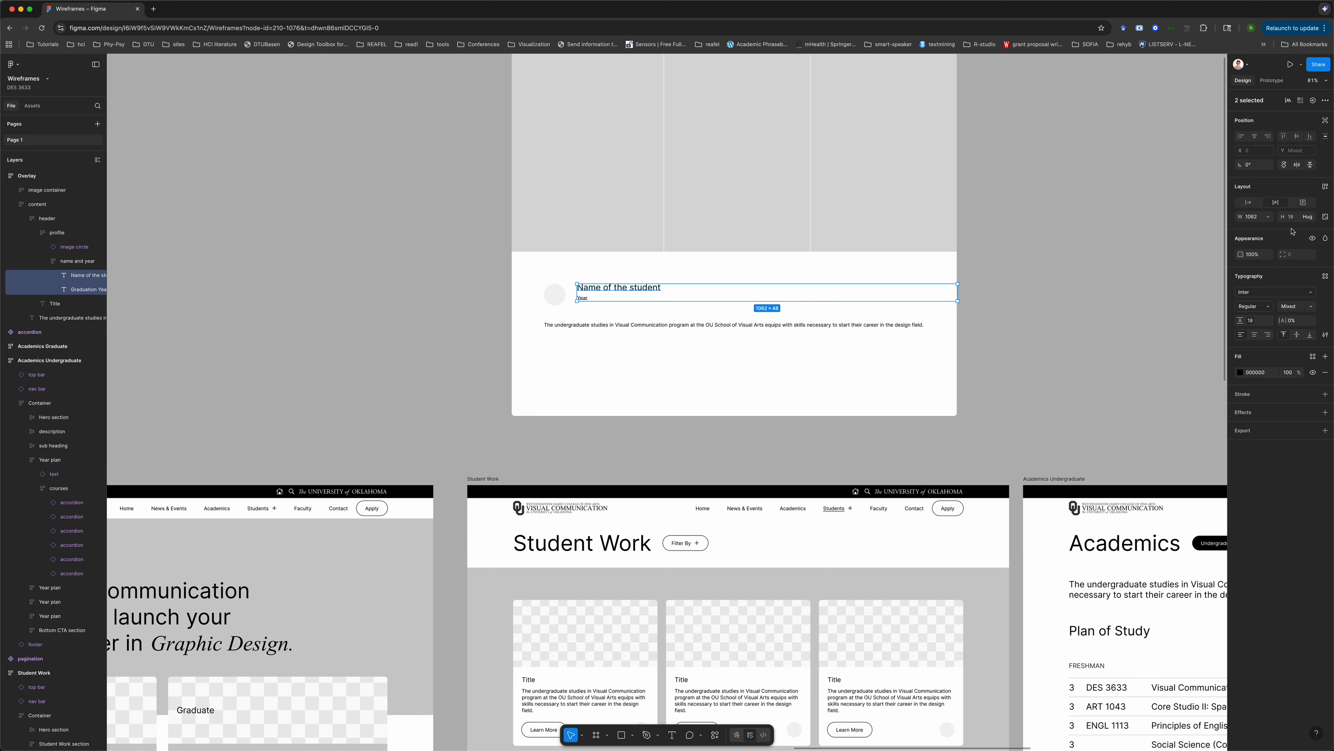
{"action": "left_click", "coordinate": [1268, 216]}
{"action": "left_click", "coordinate": [1243, 228]}
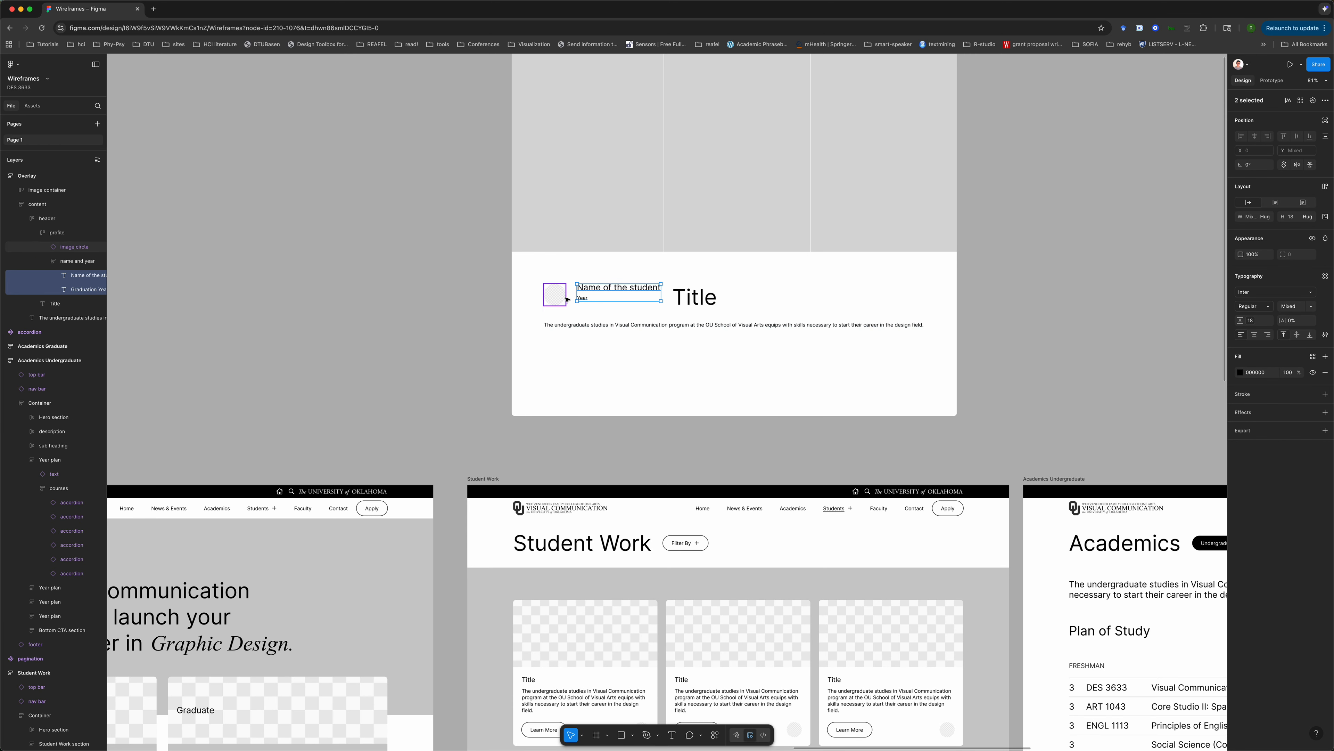
{"action": "left_click", "coordinate": [69, 262]}
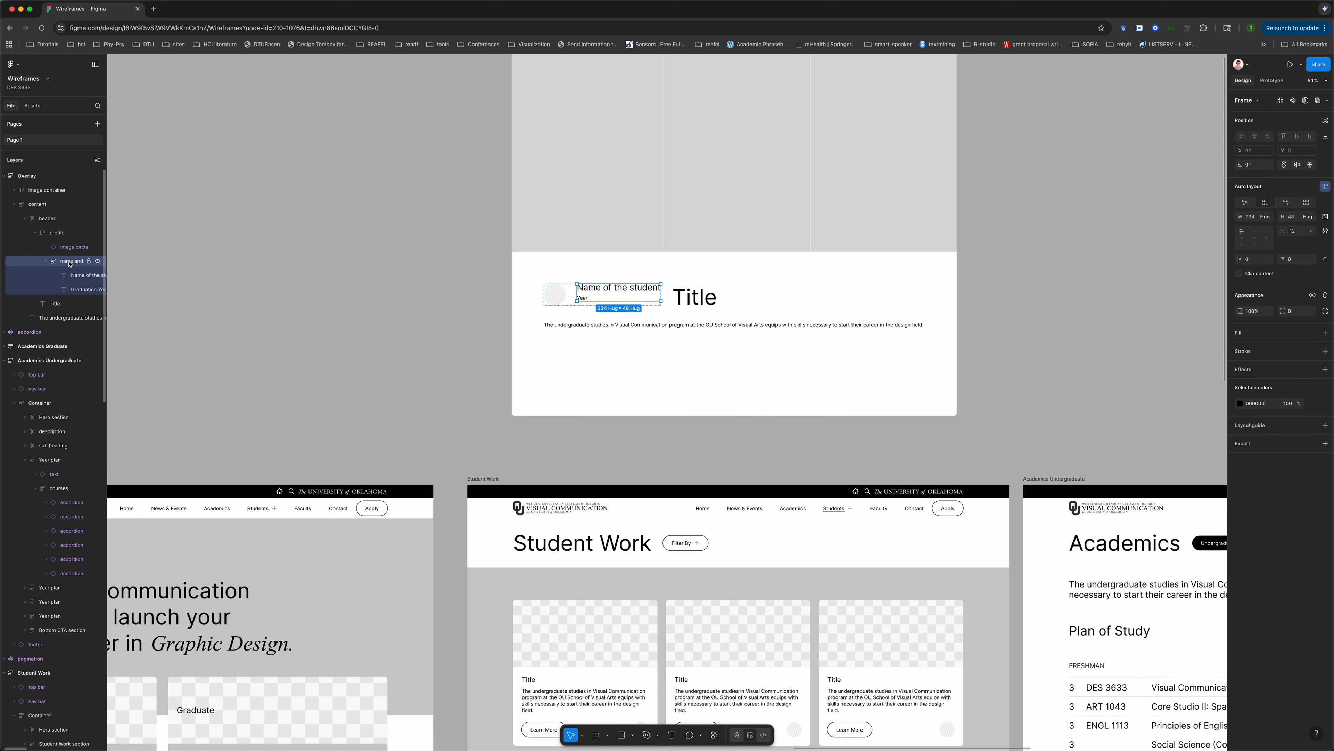
{"action": "left_click", "coordinate": [56, 232]}
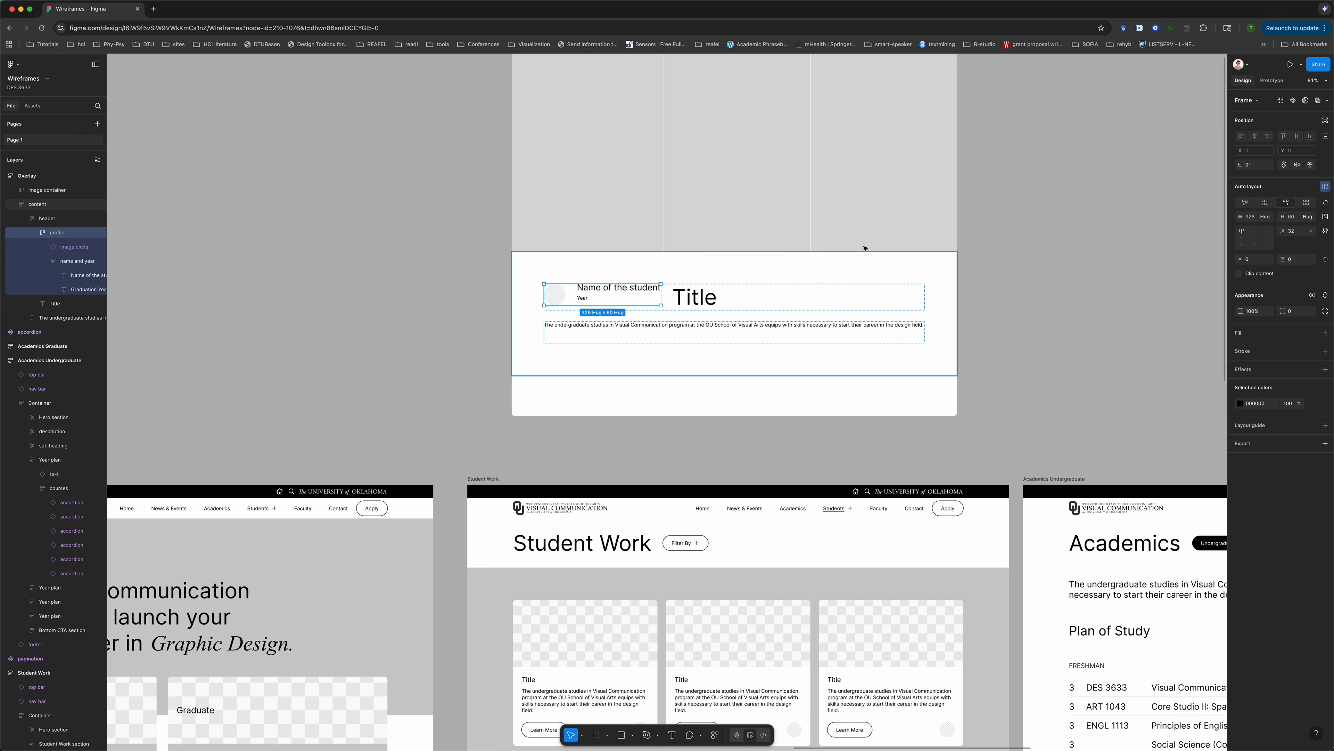
- Align the profile frame's contents left and vertically centered, and apply the 12 spacing variable to its gap
{"action": "left_click", "coordinate": [1244, 243]}
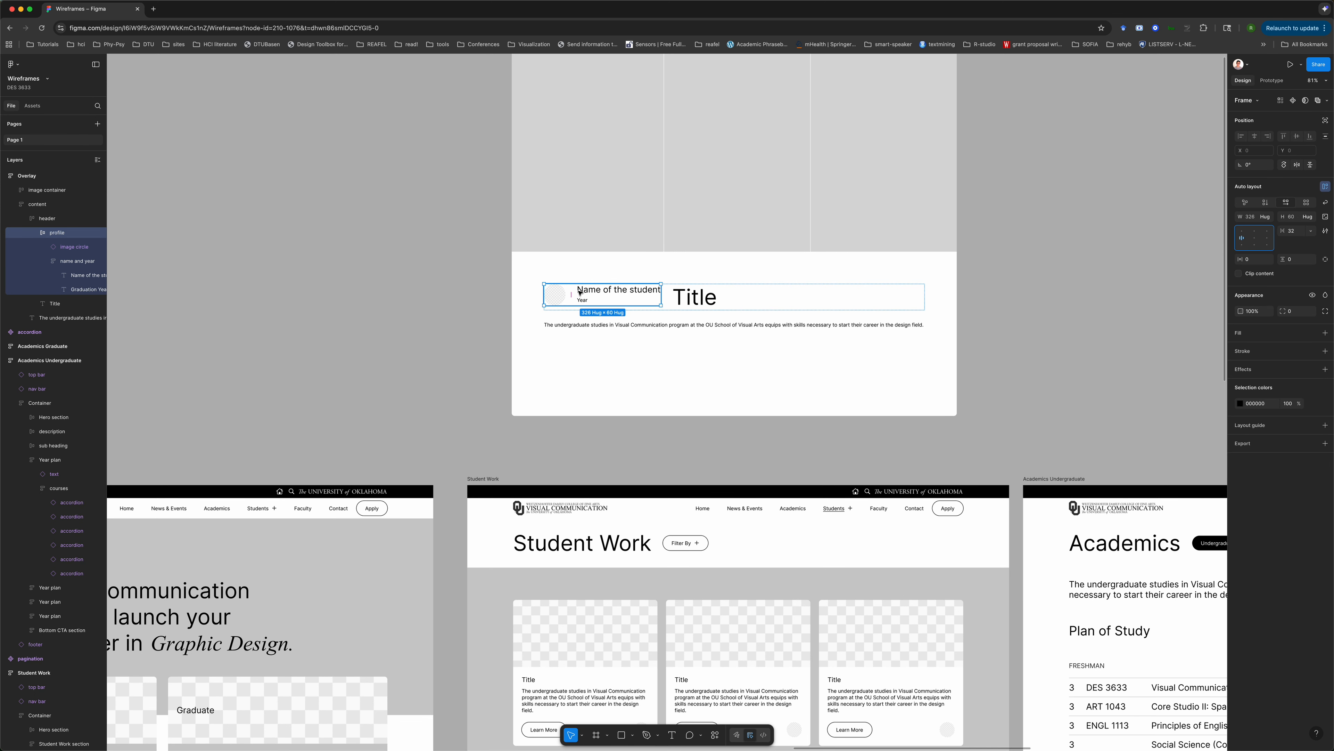
{"action": "left_click", "coordinate": [1311, 230]}
{"action": "left_click", "coordinate": [1291, 259]}
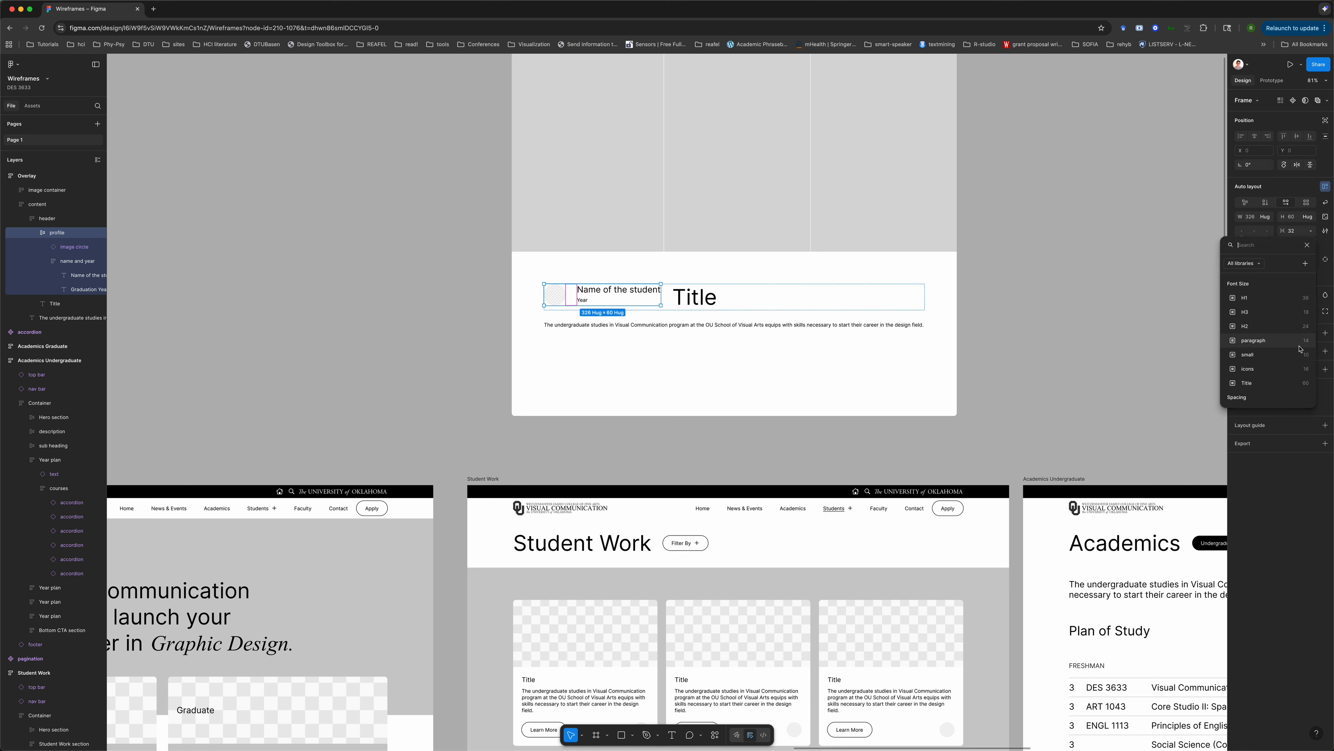
{"action": "scroll", "coordinate": [1298, 368], "scroll_direction": "down", "scroll_amount": 3}
{"action": "left_click", "coordinate": [1303, 342]}
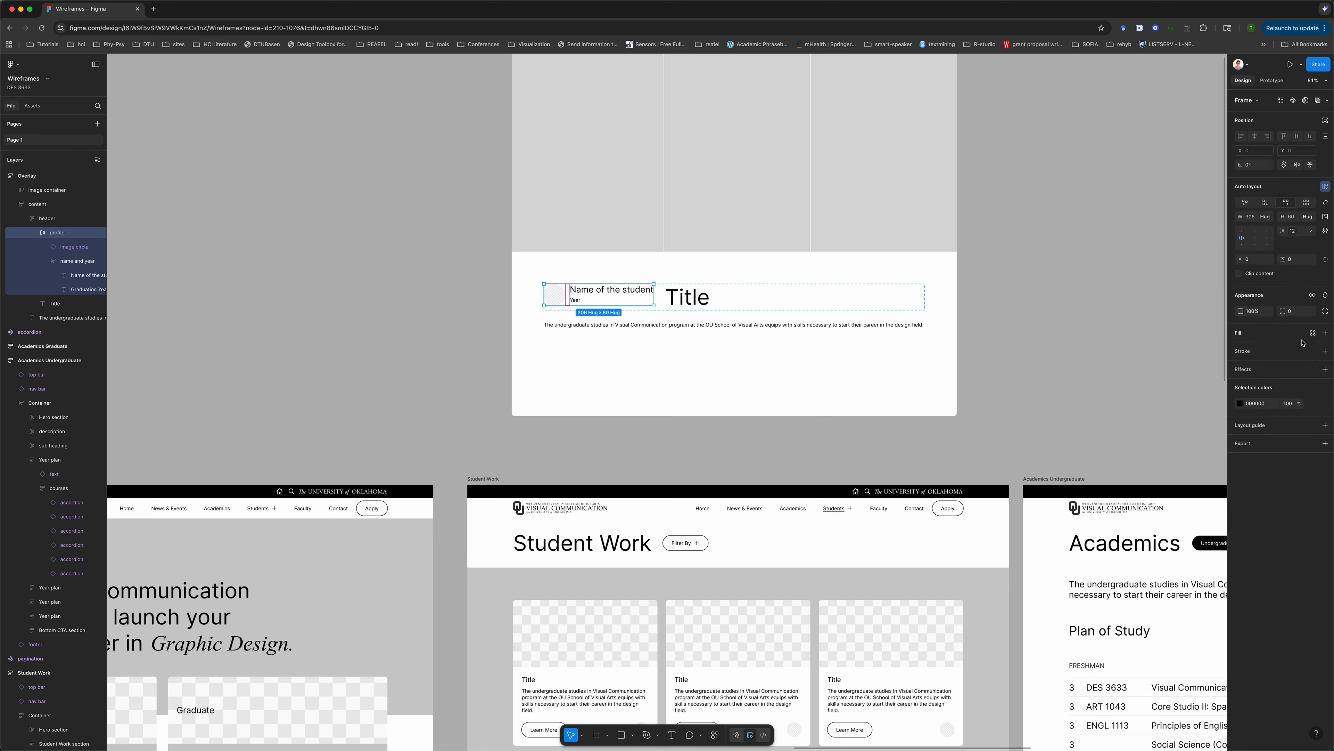
{"action": "left_click", "coordinate": [414, 355]}
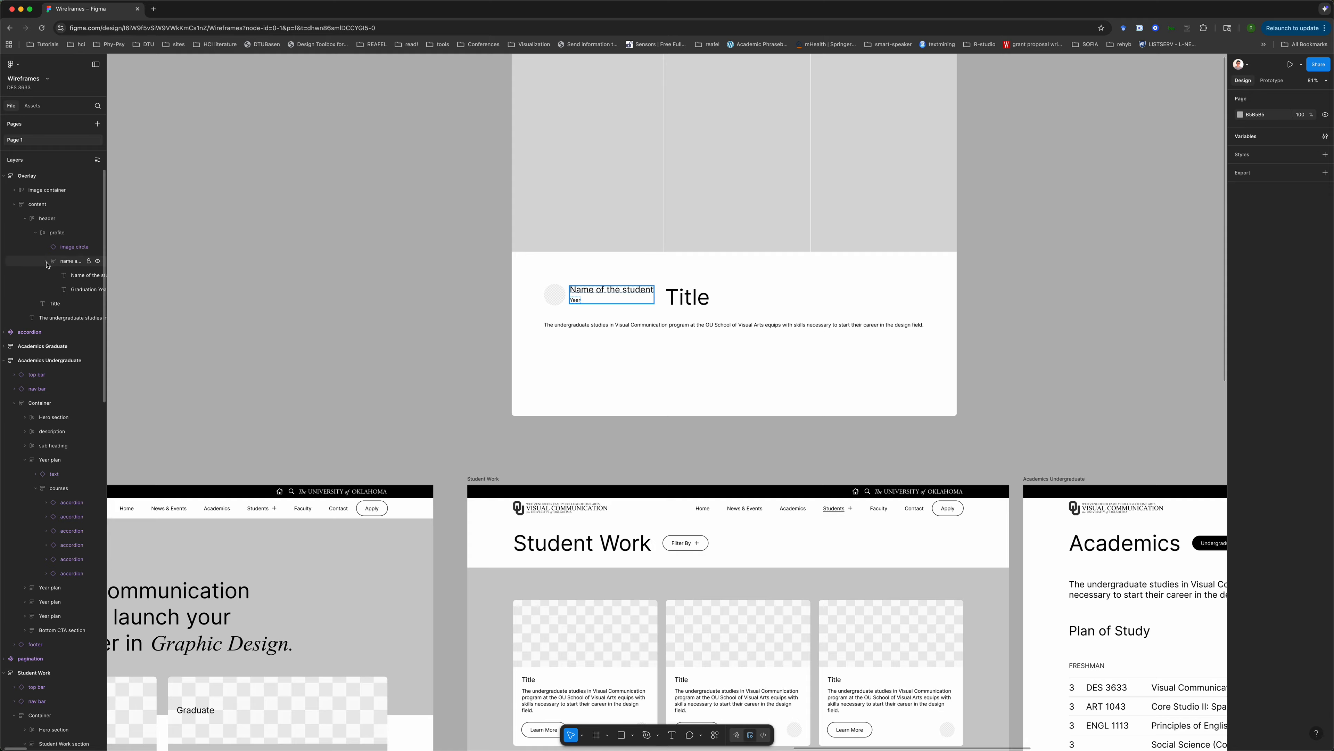
- Collapse the profile frame and reorder it below the Title text inside header
{"action": "left_click", "coordinate": [36, 233]}
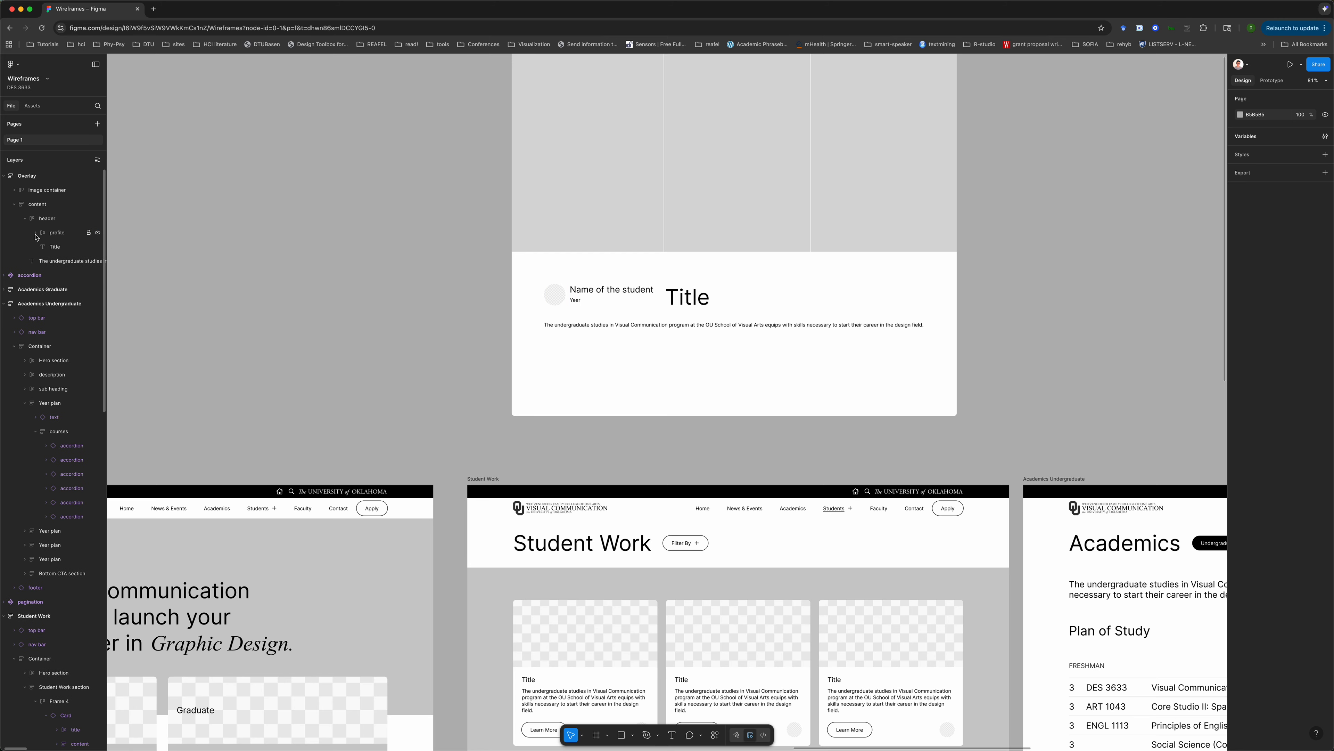
{"action": "left_click", "coordinate": [54, 235]}
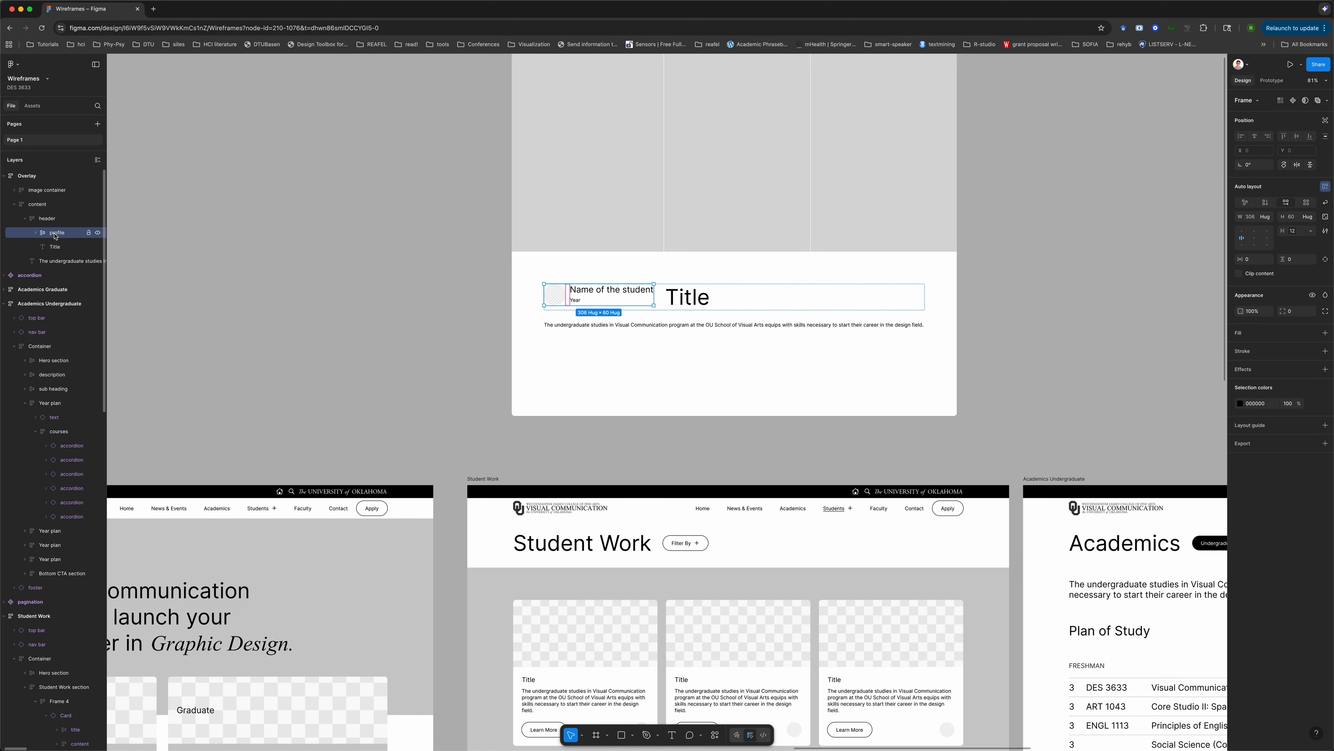
{"action": "left_click_drag", "start_coordinate": [55, 234], "coordinate": [55, 253]}
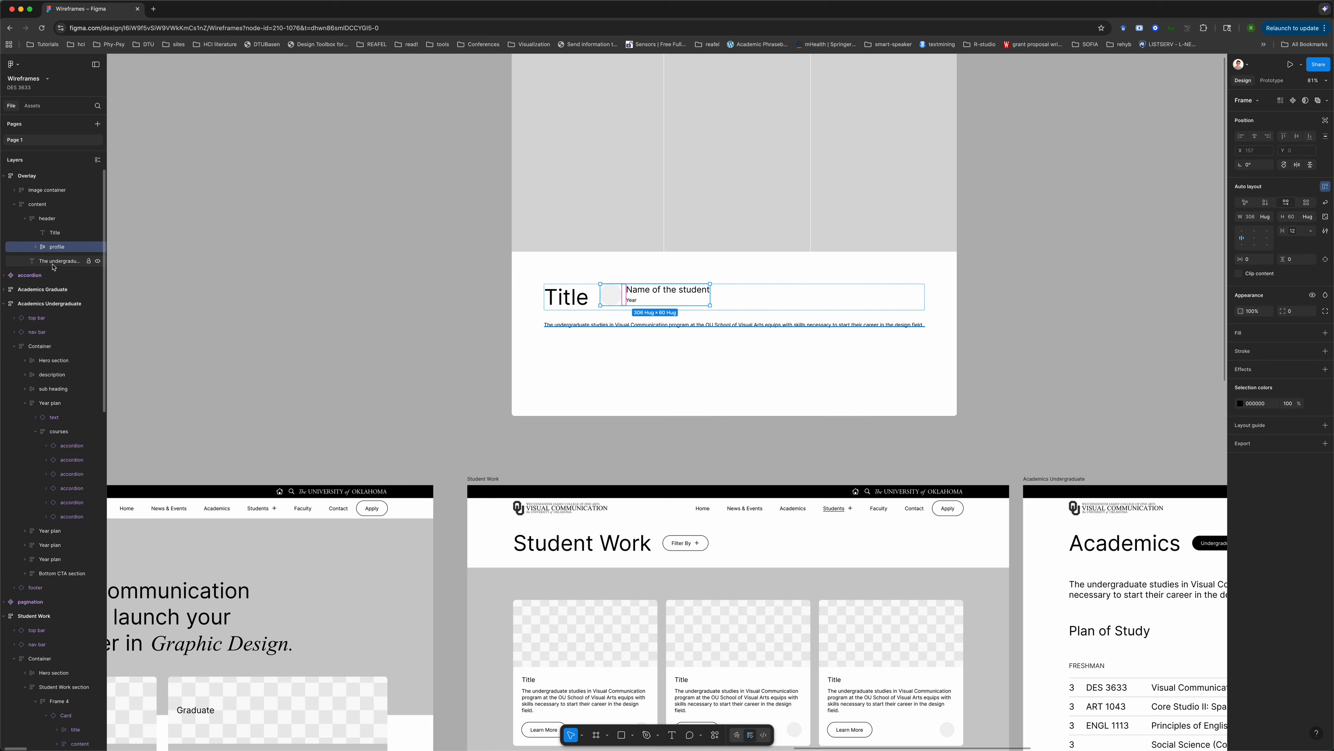
{"action": "left_click", "coordinate": [51, 233]}
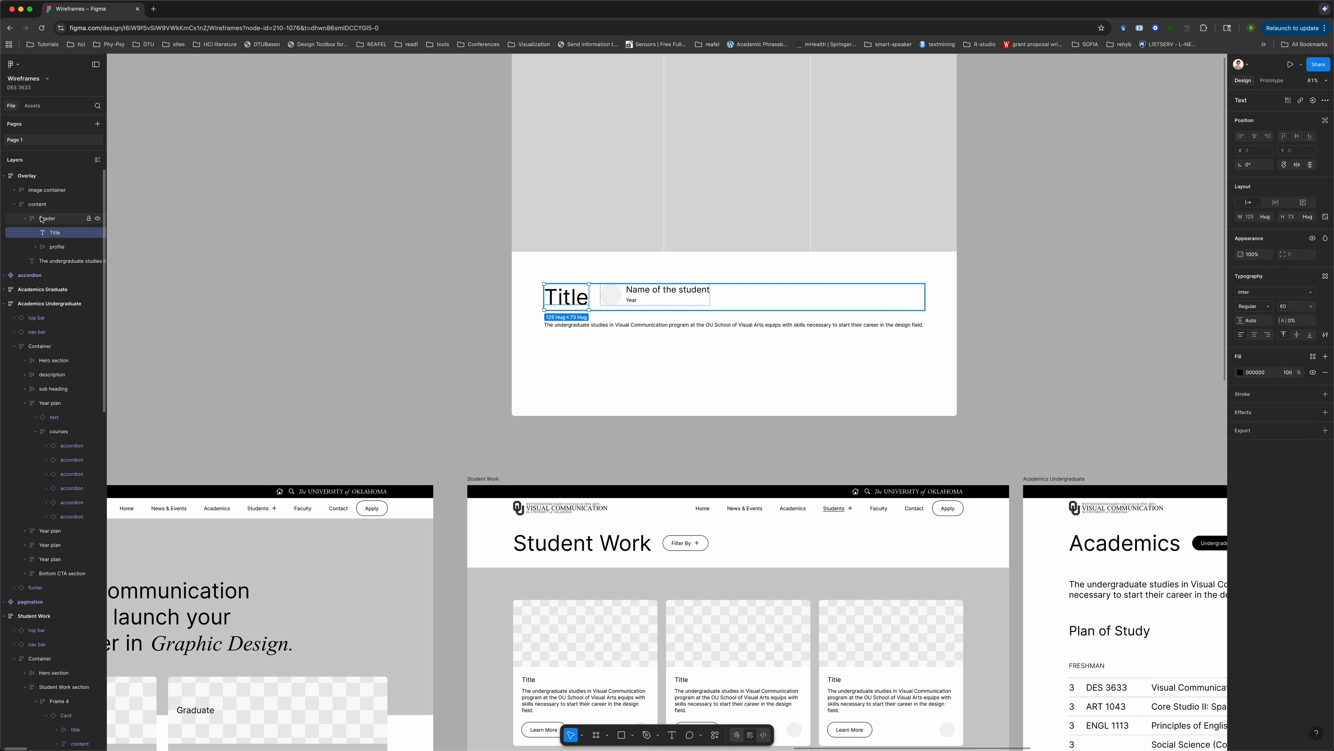
- Vertically center the header frame's contents and set its horizontal gap to Auto
{"action": "left_click", "coordinate": [45, 220]}
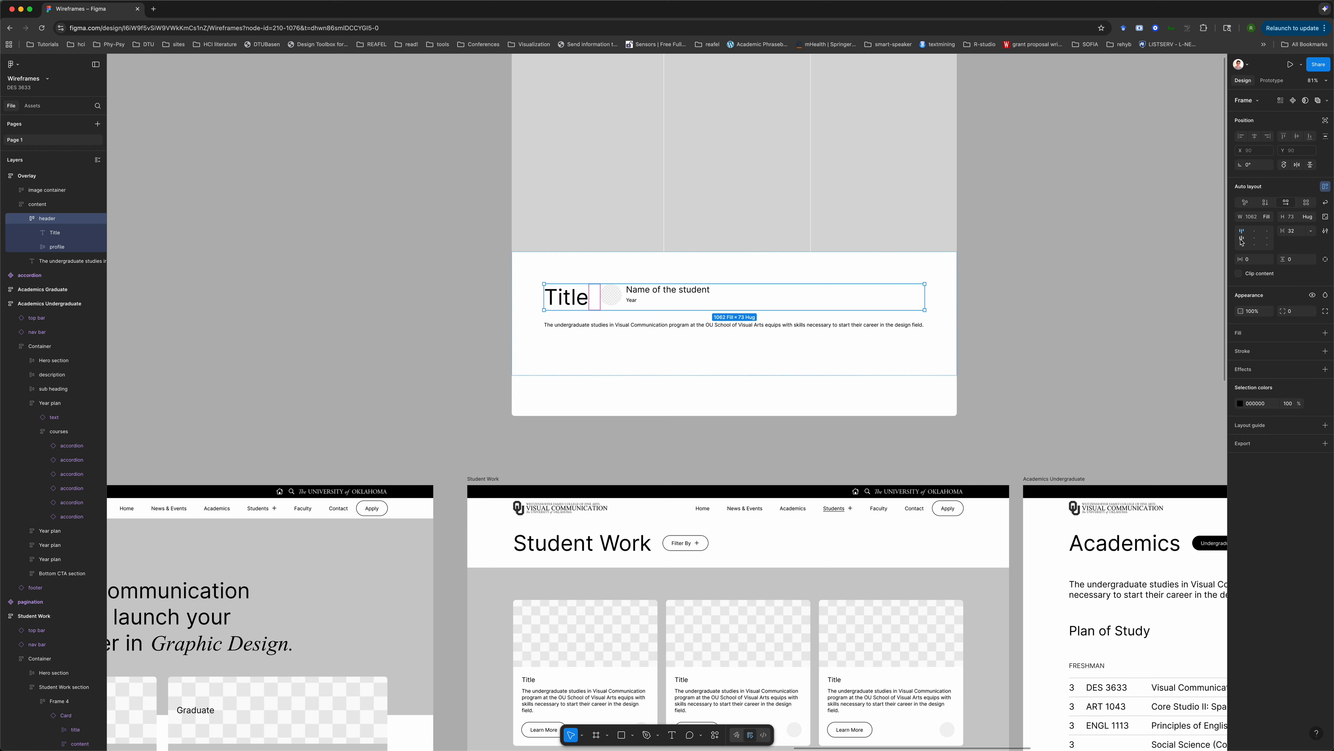
{"action": "left_click", "coordinate": [1241, 241]}
{"action": "left_click", "coordinate": [1311, 231]}
{"action": "left_click", "coordinate": [1294, 263]}
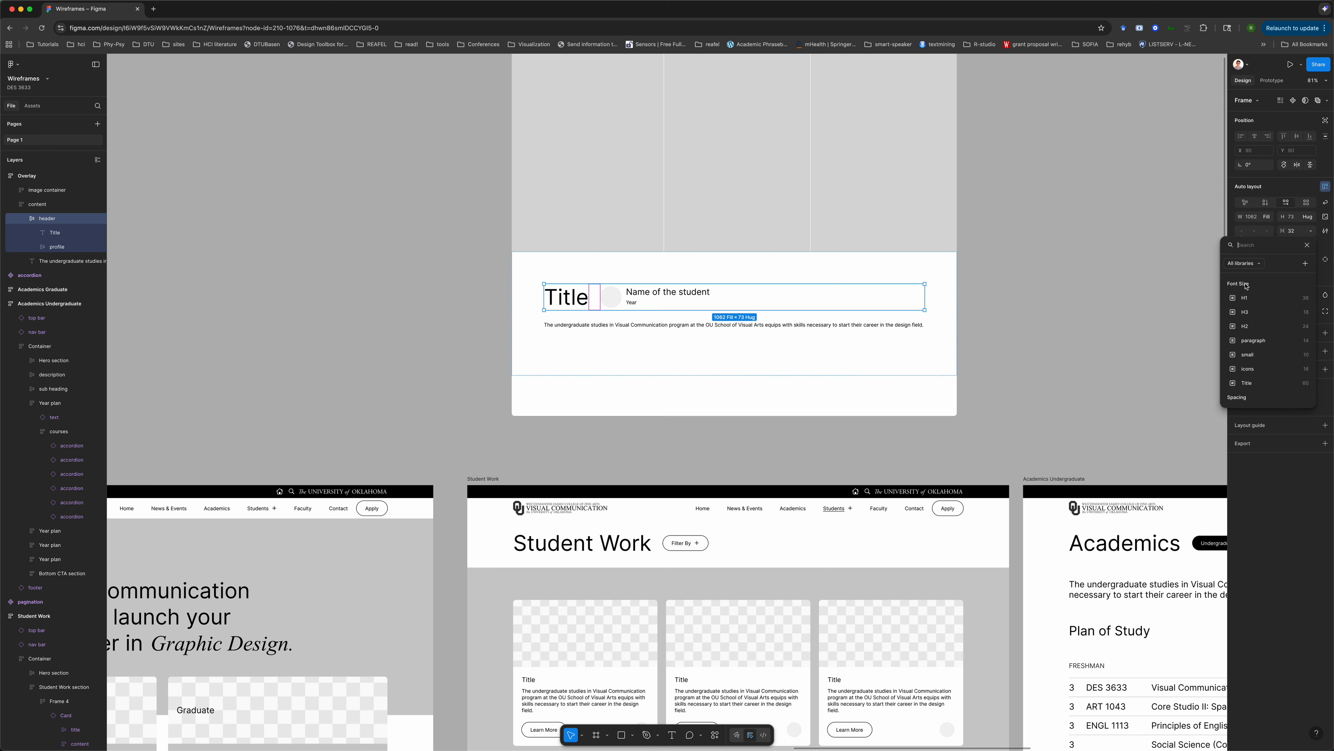
{"action": "left_click", "coordinate": [1293, 233]}
{"action": "left_click", "coordinate": [1293, 235]}
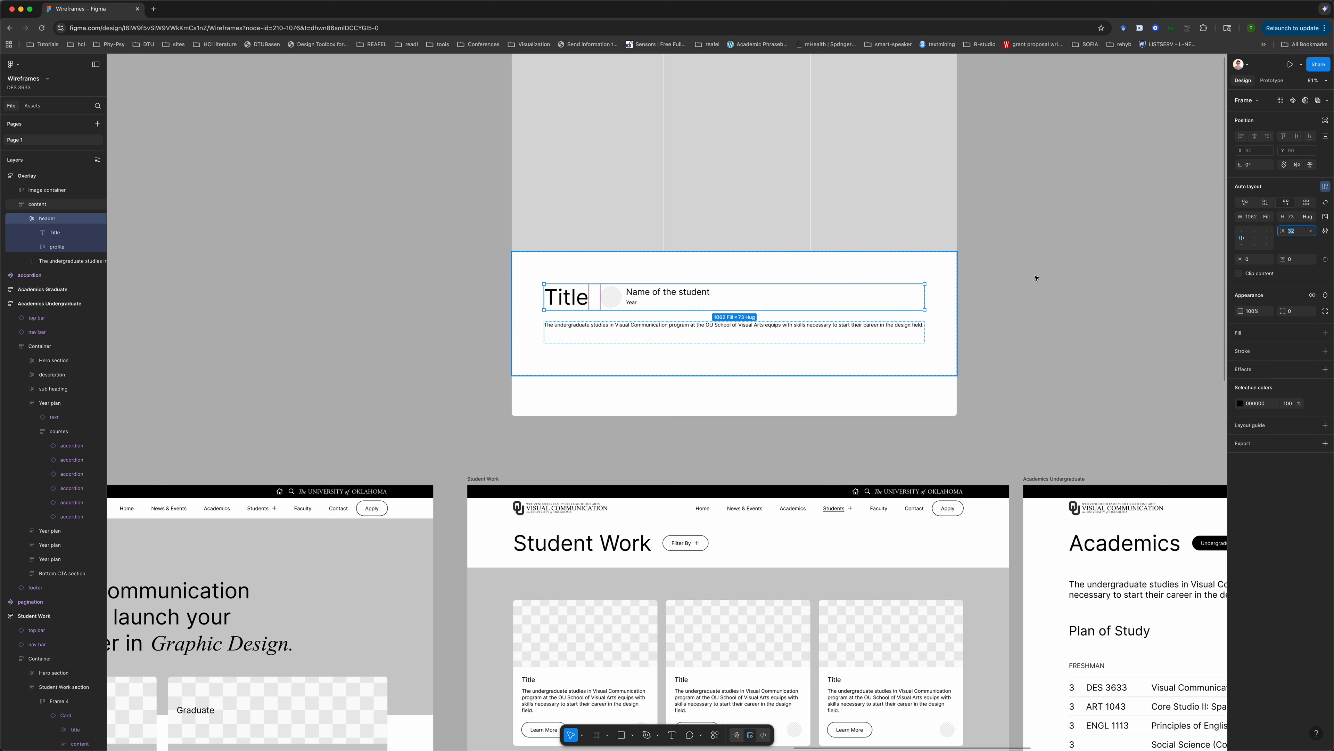
{"action": "key", "text": "Return"}
{"action": "left_click", "coordinate": [1038, 292]}
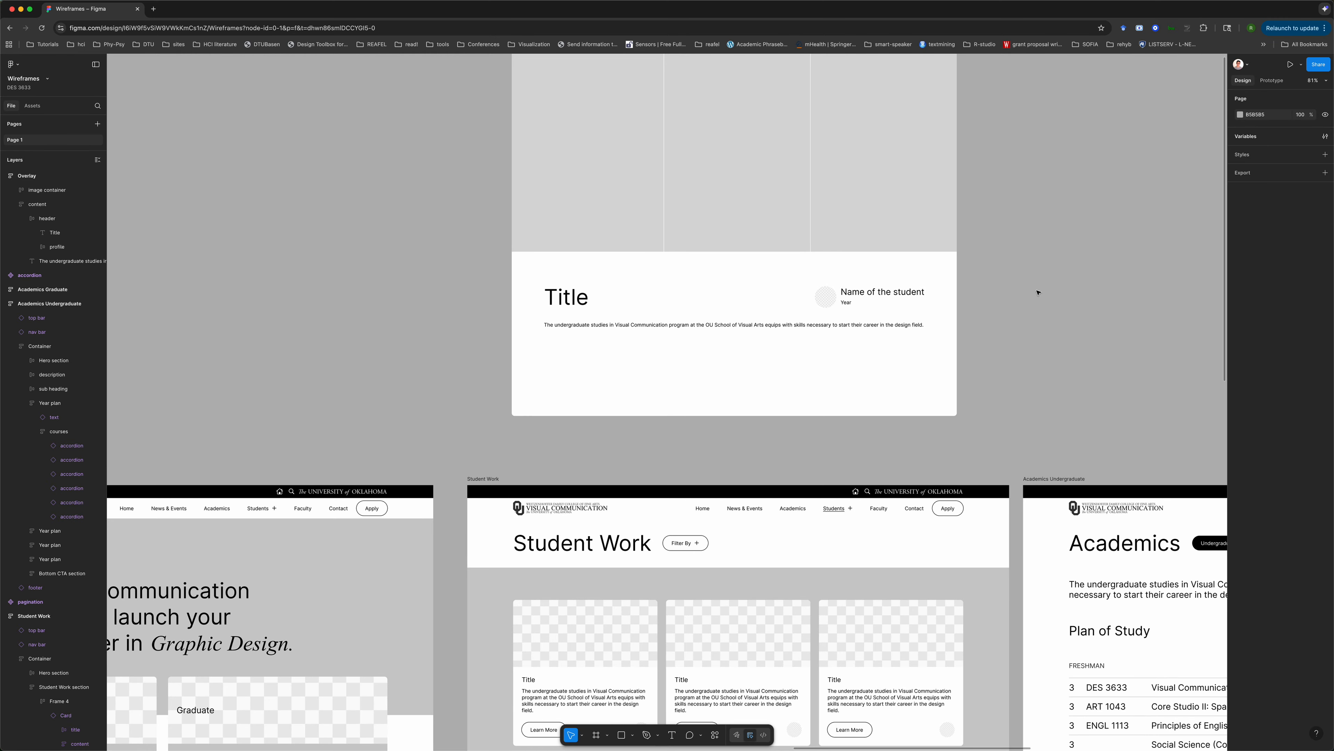
{"action": "left_click", "coordinate": [767, 330]}
{"action": "double_click", "coordinate": [768, 330]}
{"action": "key", "text": "Right"}
{"action": "key", "text": "super+a"}
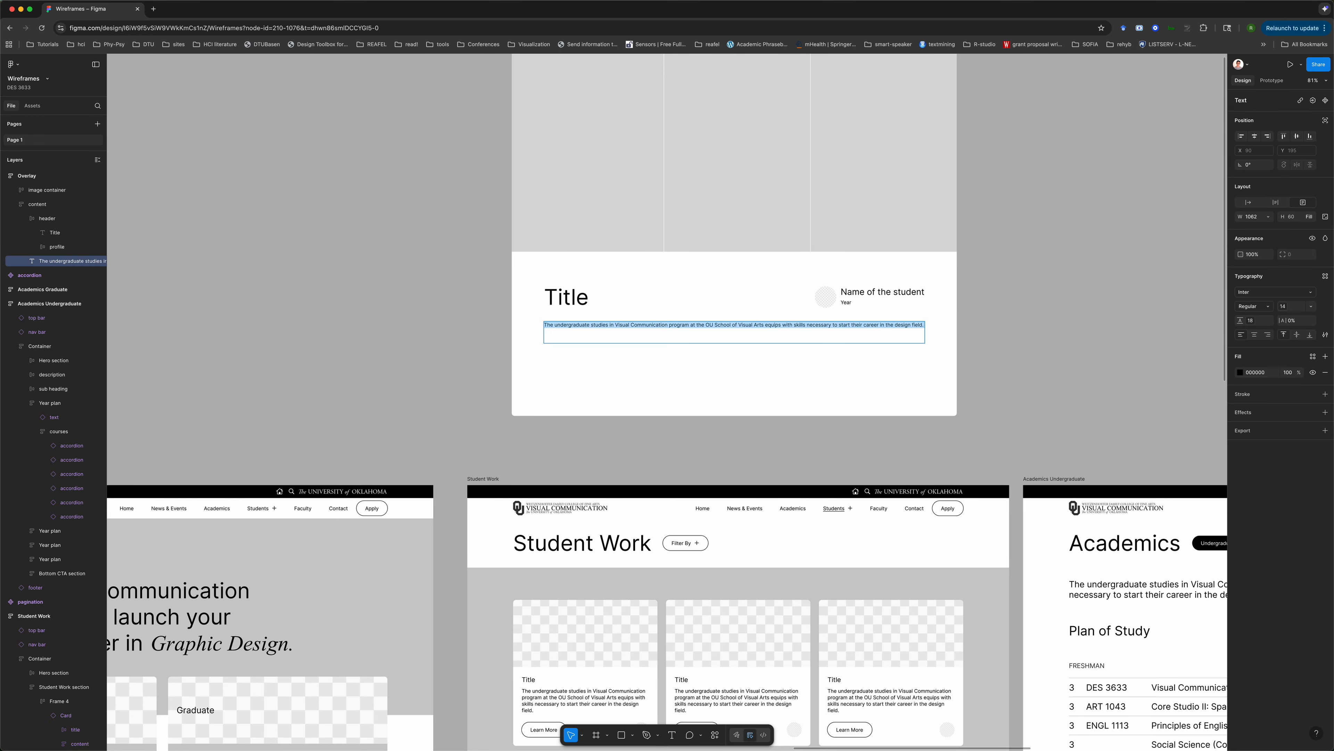
{"action": "key", "text": "Escape"}
{"action": "key", "text": "Escape"}
- Set the heights of the content frame and the whole Overlay frame to hug their contents
{"action": "scroll", "coordinate": [1024, 331], "scroll_direction": "down", "scroll_amount": 5}
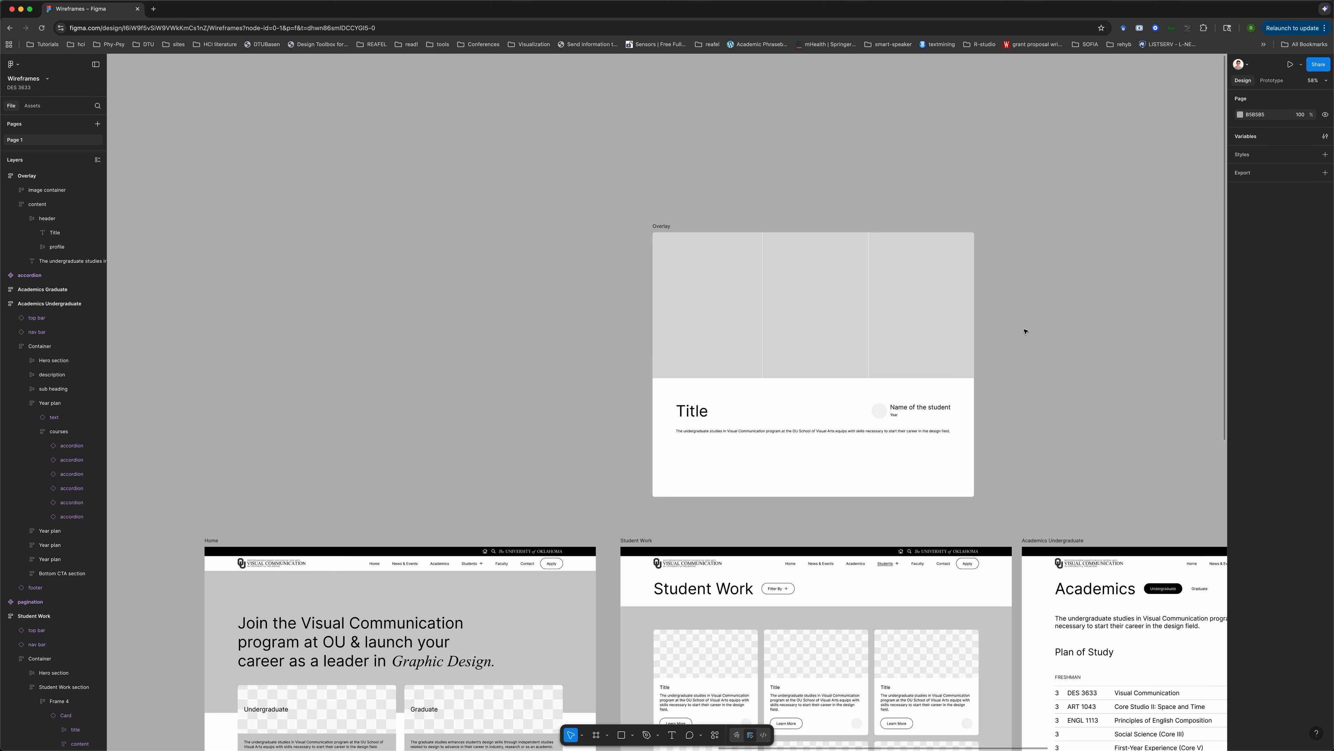
{"action": "left_click", "coordinate": [831, 337]}
{"action": "left_click", "coordinate": [831, 336]}
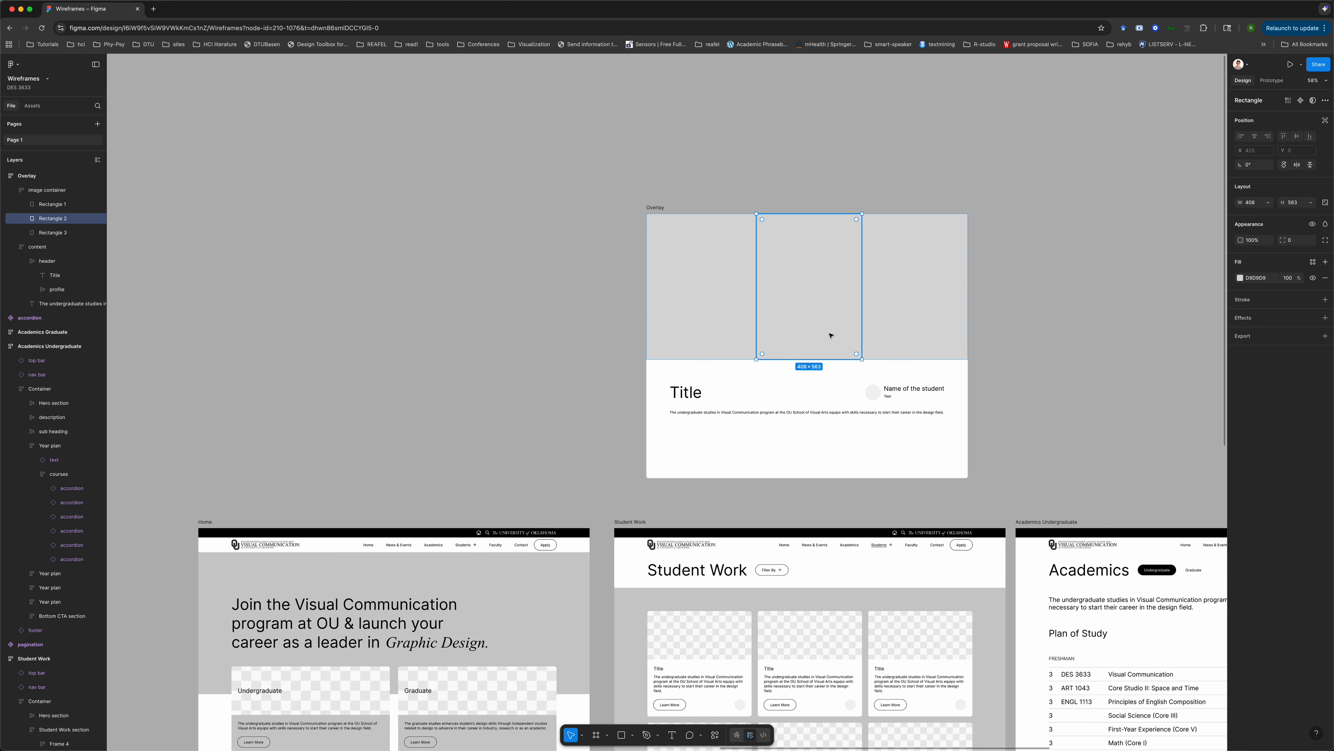
{"action": "left_click", "coordinate": [931, 379]}
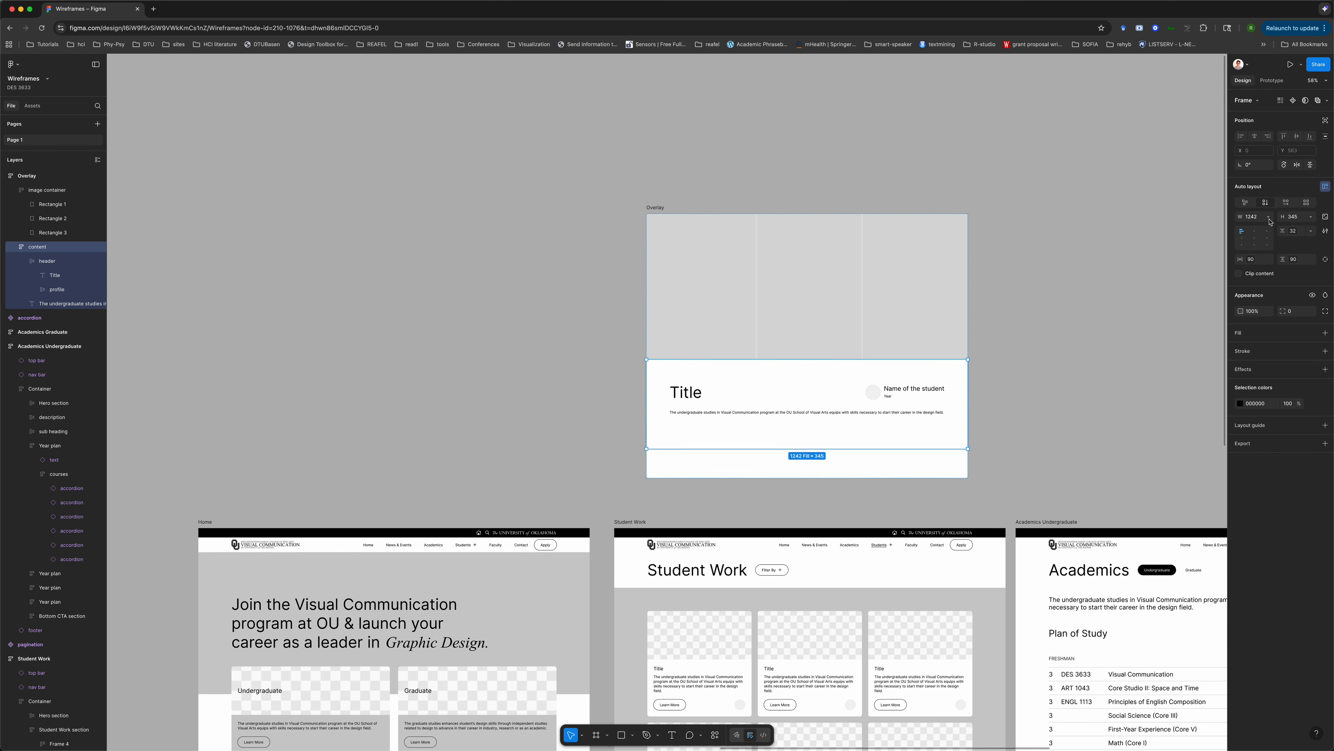
{"action": "left_click", "coordinate": [1311, 217]}
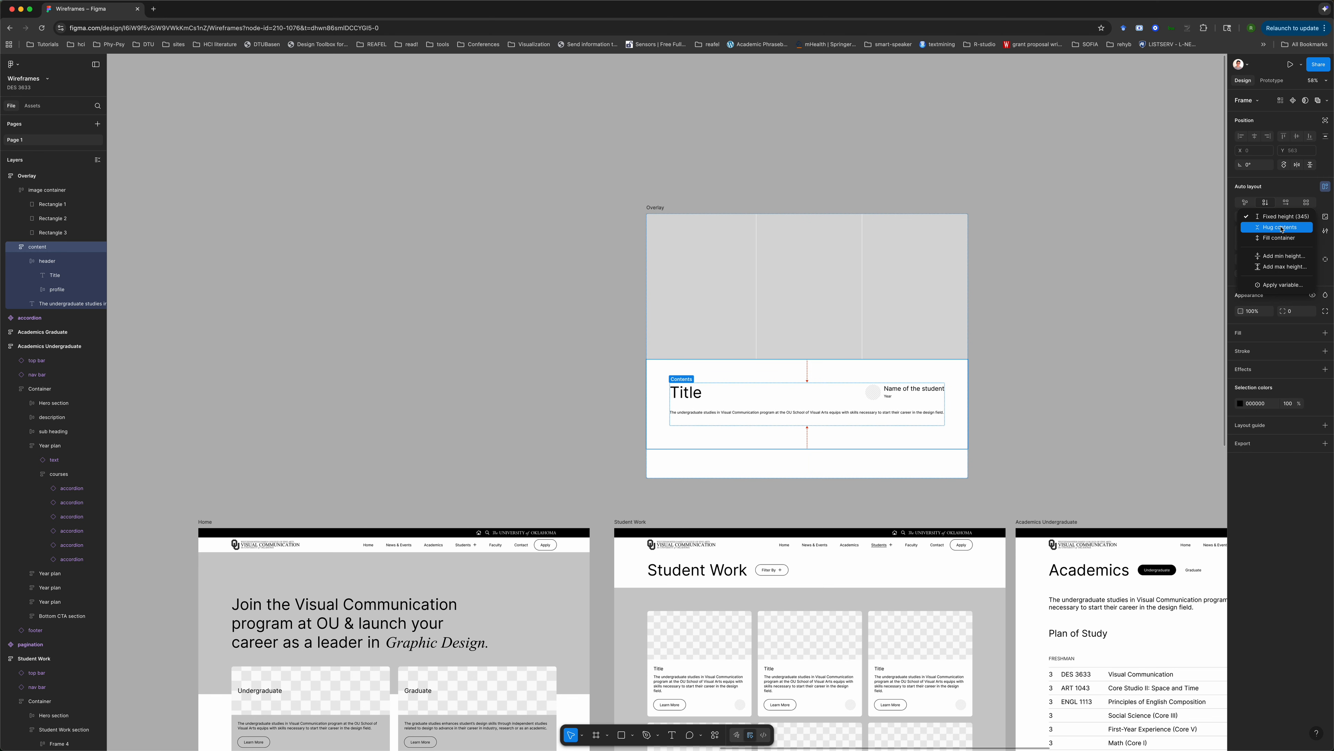
{"action": "left_click", "coordinate": [1281, 227]}
{"action": "key", "text": "Escape"}
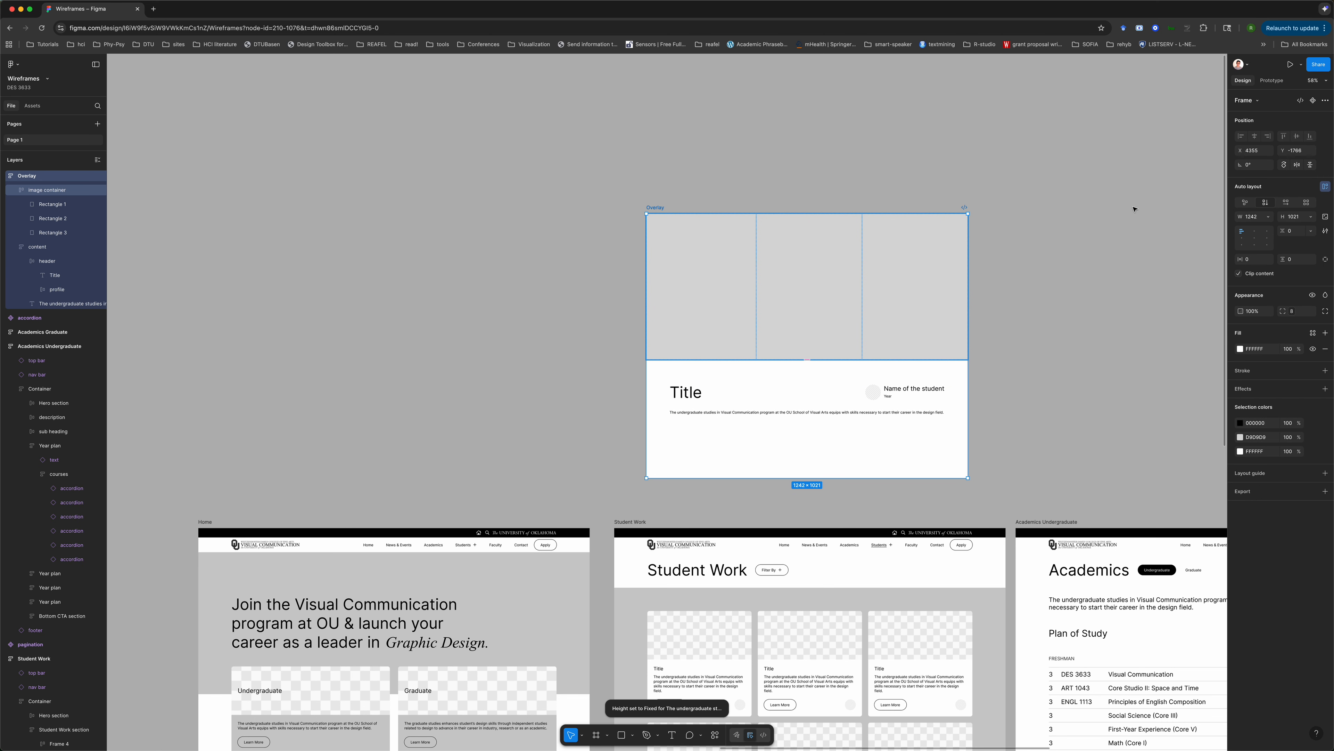
{"action": "left_click", "coordinate": [1311, 216]}
{"action": "left_click", "coordinate": [1291, 232]}
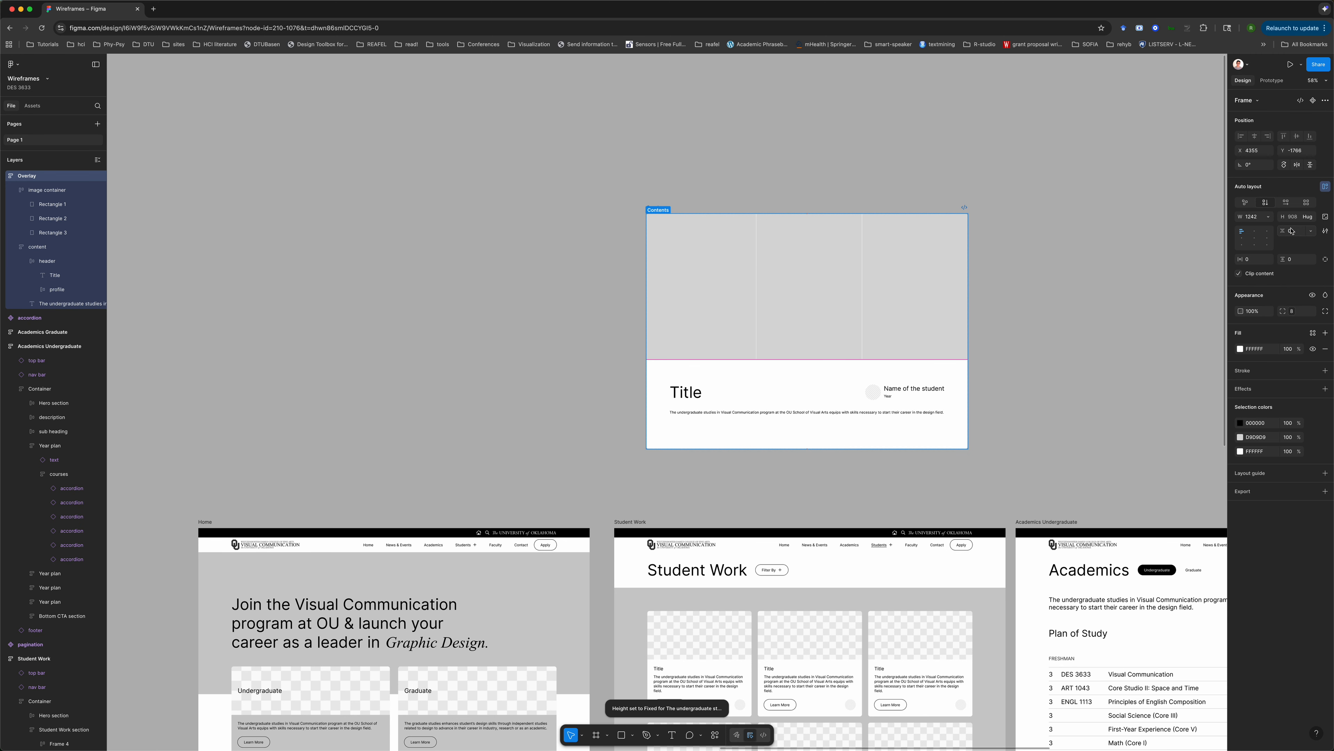
{"action": "left_click", "coordinate": [1063, 340]}
{"action": "scroll", "coordinate": [1064, 342], "scroll_direction": "down", "scroll_amount": 1}
{"action": "scroll", "coordinate": [1063, 342], "scroll_direction": "up", "scroll_amount": 3}
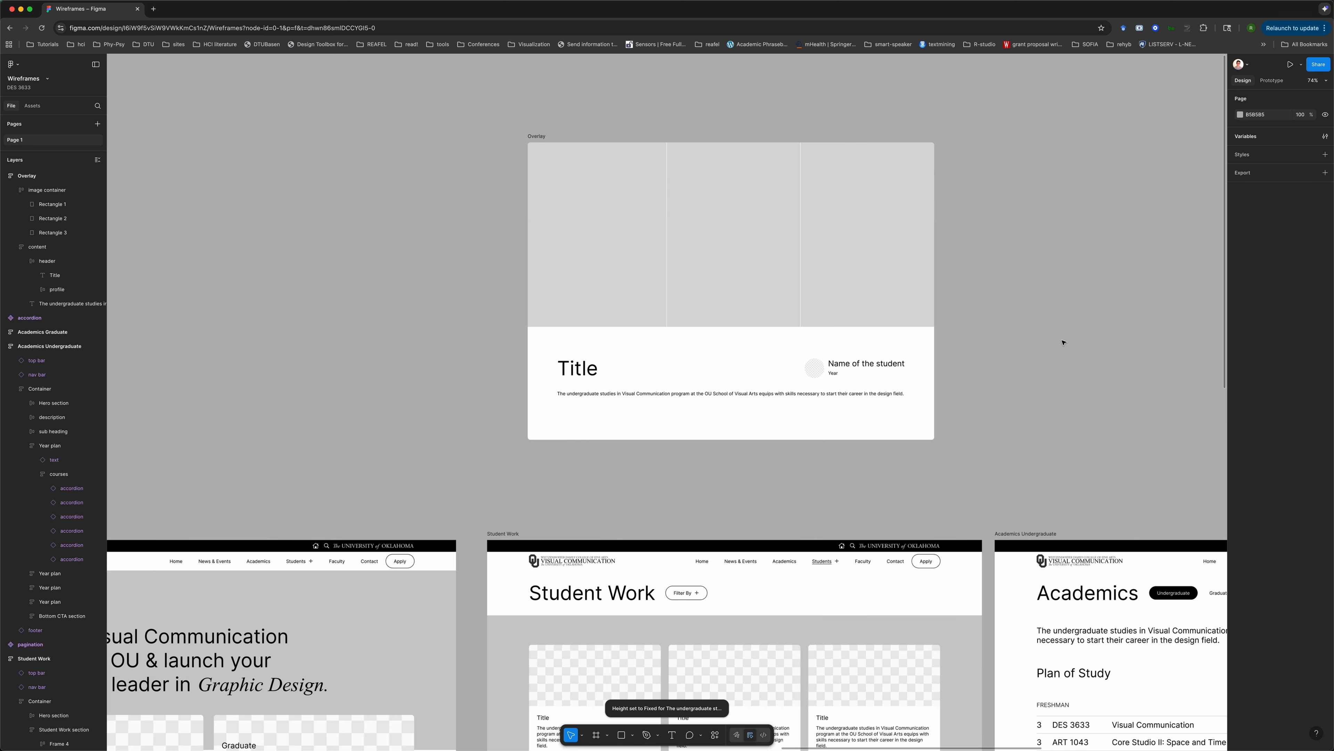
{"action": "left_click", "coordinate": [630, 394]}
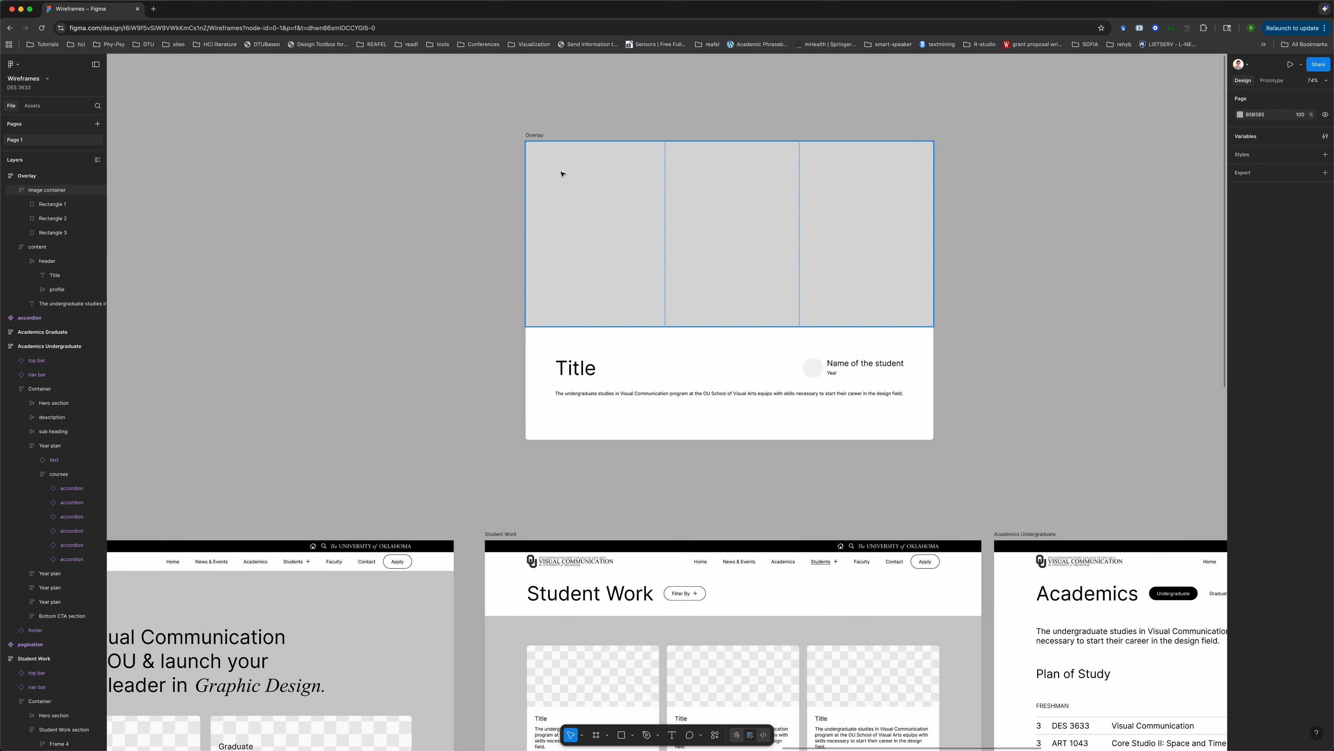
- Rename the Overlay frame as "student work overlay"
{"action": "left_click", "coordinate": [532, 136]}
{"action": "scroll", "coordinate": [415, 212], "scroll_direction": "down", "scroll_amount": 2}
{"action": "scroll", "coordinate": [420, 210], "scroll_direction": "down", "scroll_amount": 1}
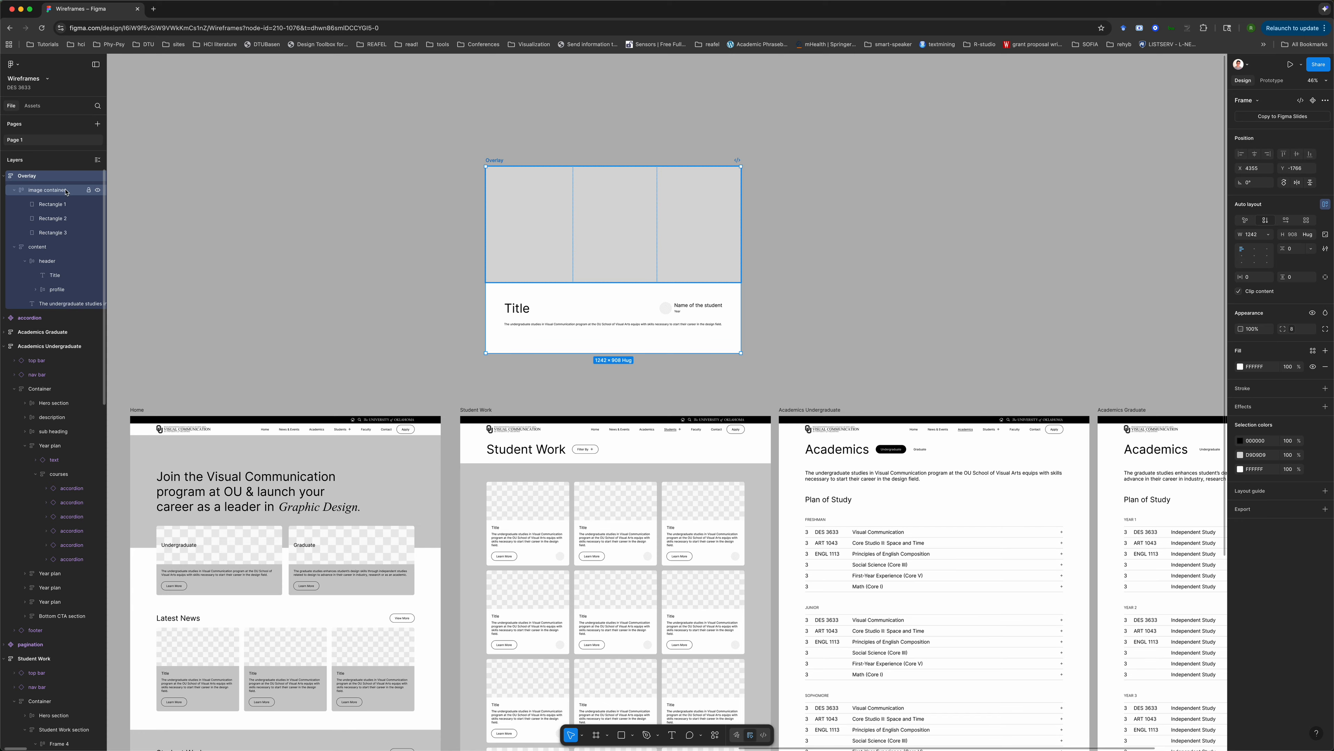
{"action": "key", "text": "Left"}
{"action": "type", "text": "student work"}
{"action": "key", "text": "Return"}
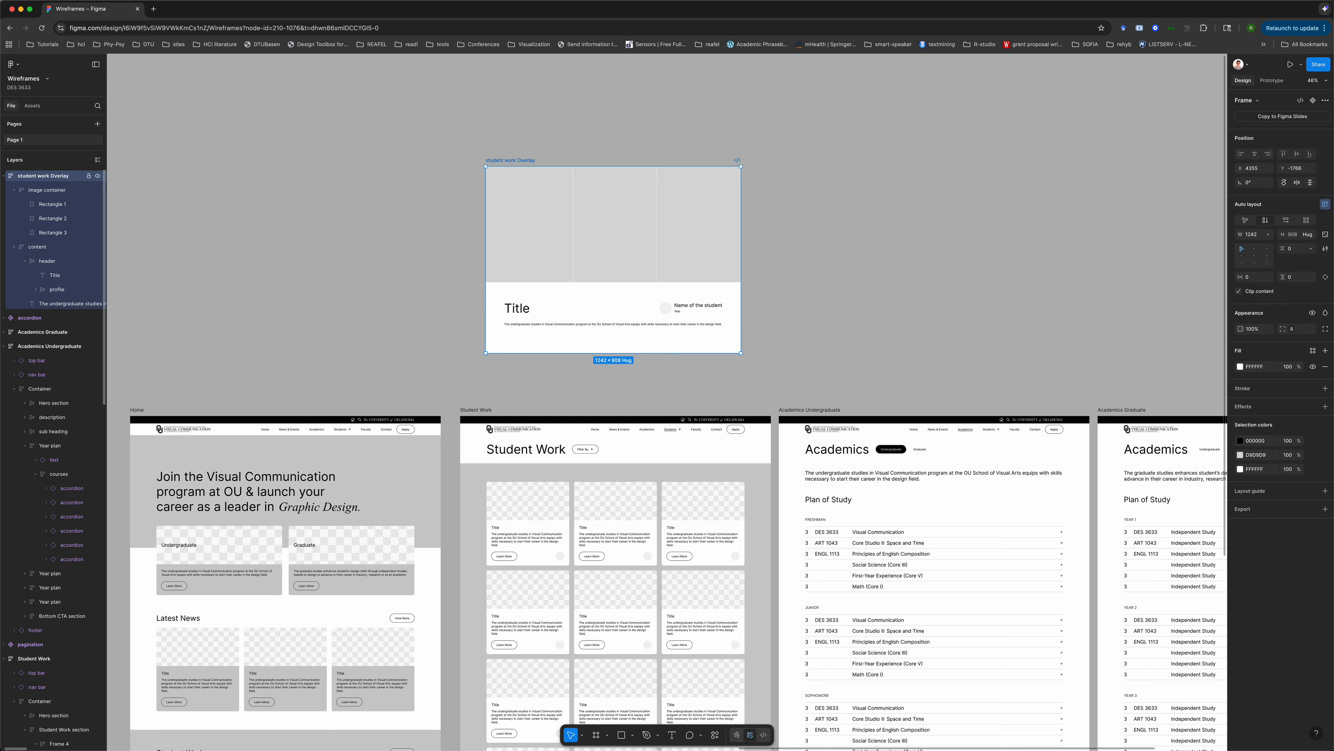
{"action": "double_click", "coordinate": [57, 177]}
{"action": "key", "text": "Left"}
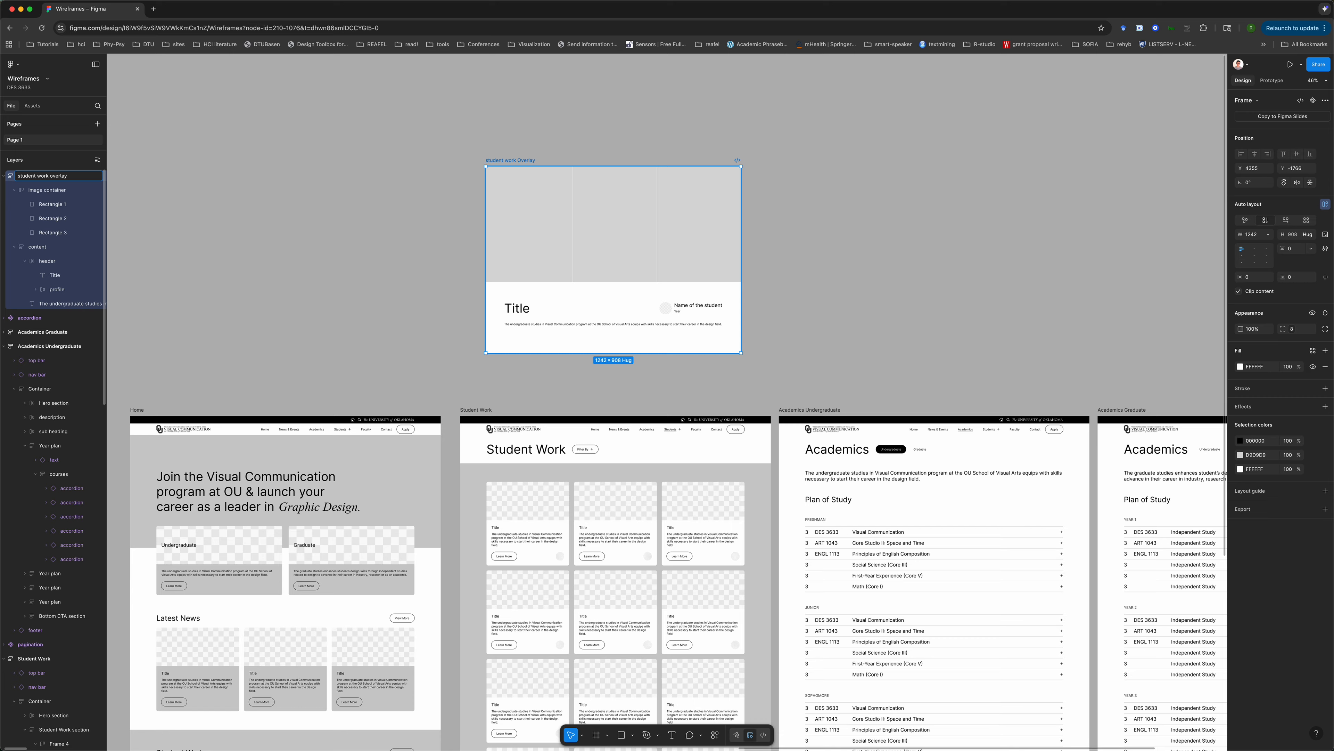
{"action": "key", "text": "Return"}
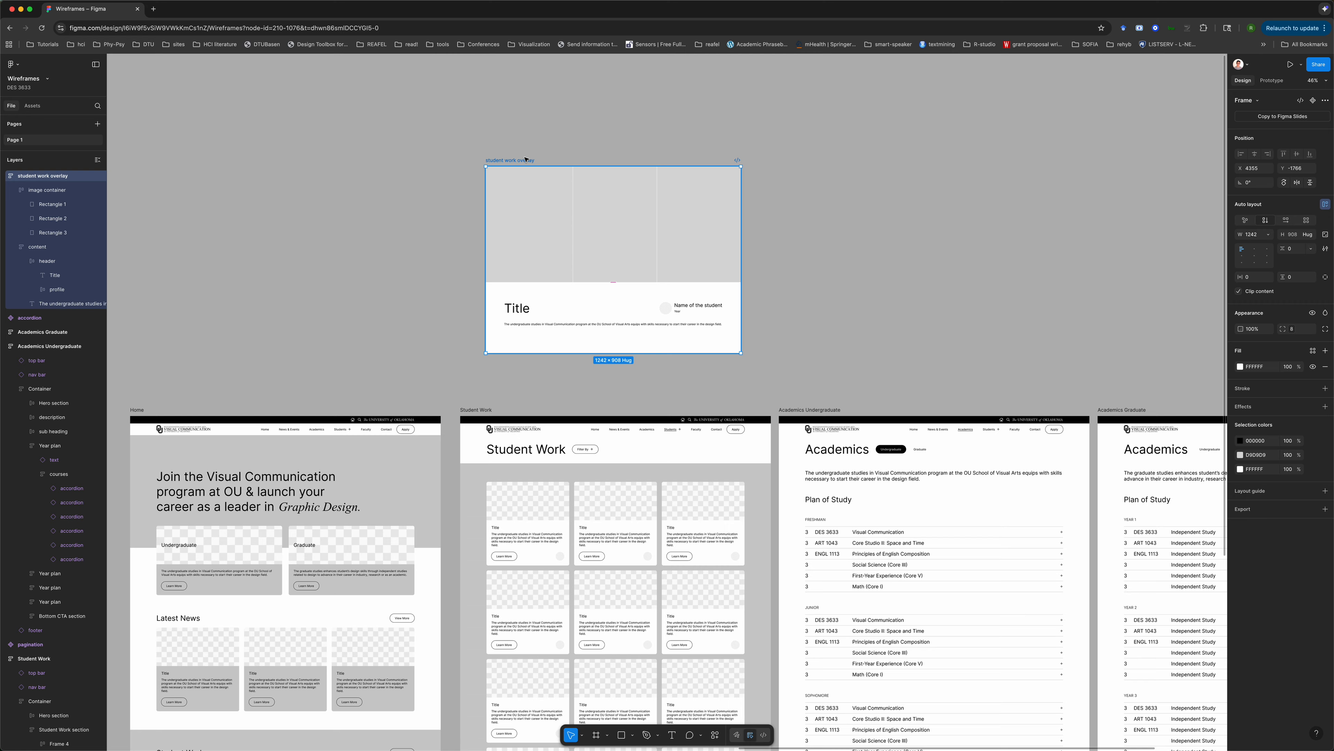
- Convert the student work overlay frame into a component
{"action": "right_click", "coordinate": [523, 162]}
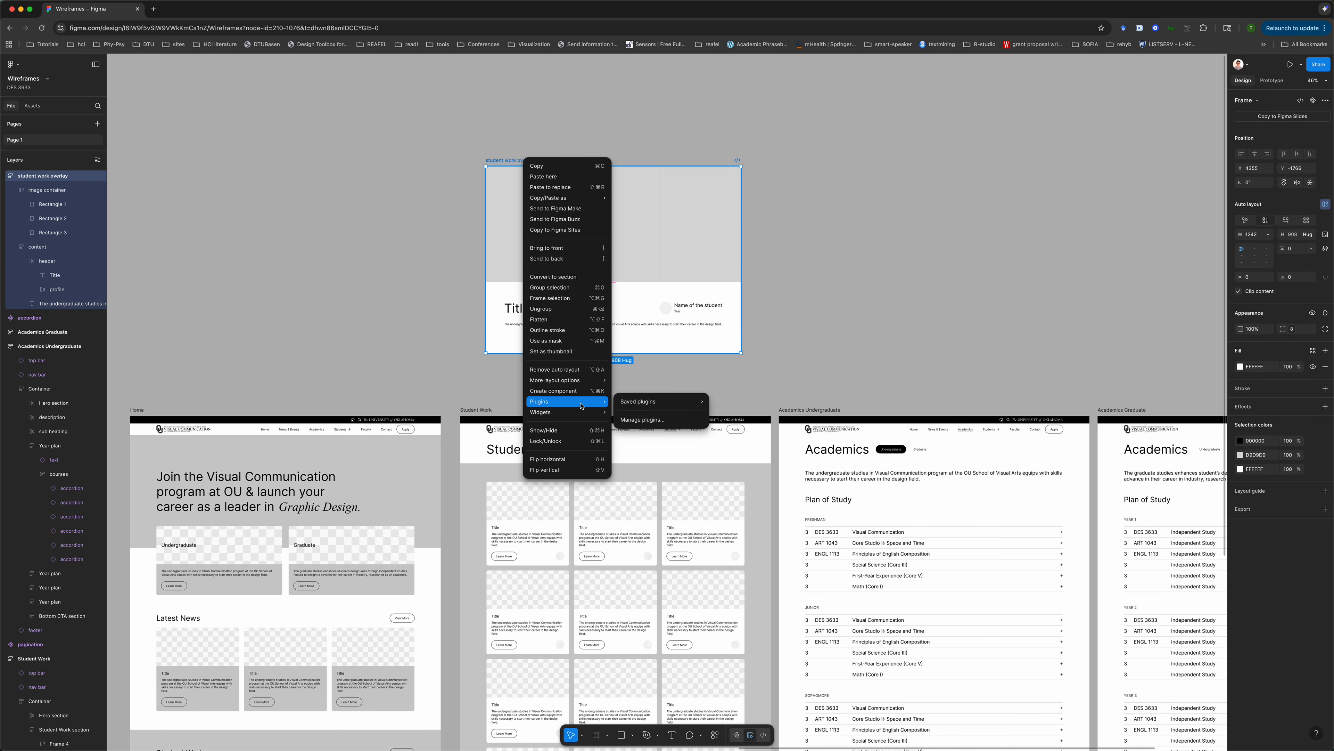
{"action": "left_click", "coordinate": [569, 392]}
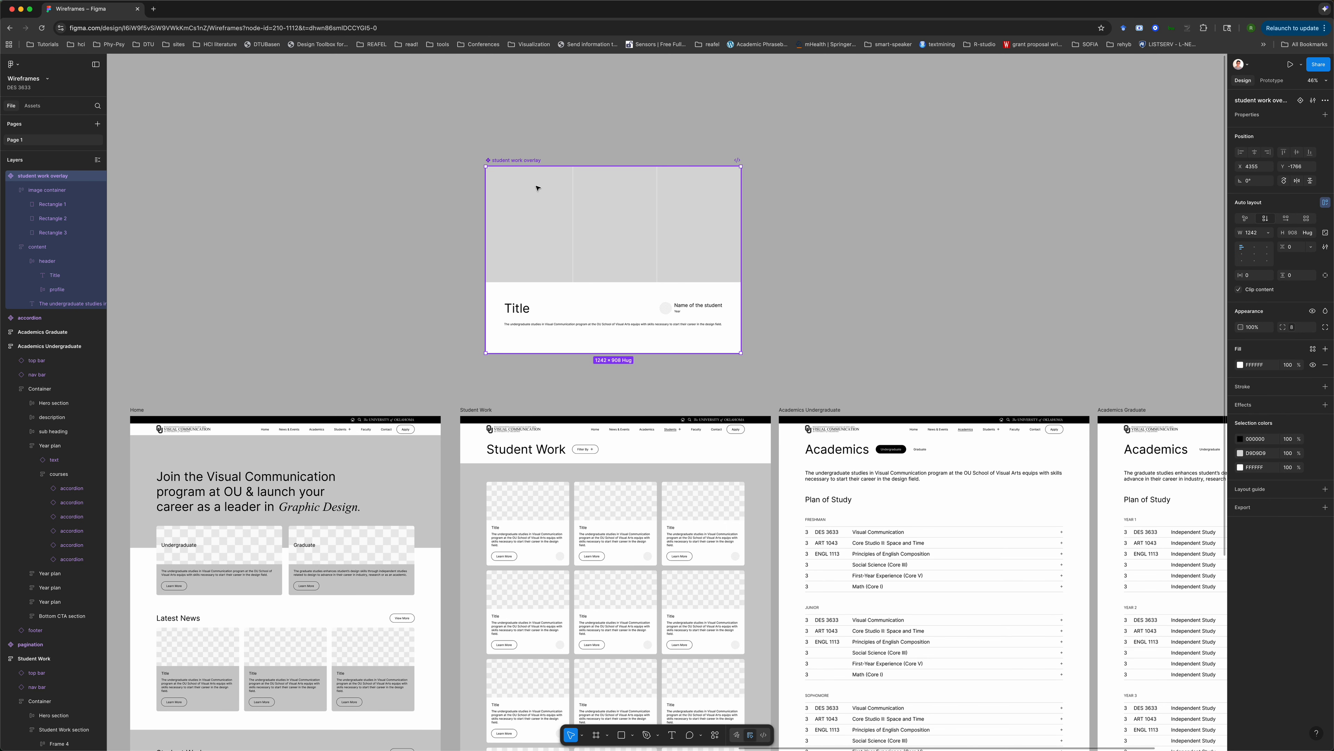
{"action": "scroll", "coordinate": [523, 162], "scroll_direction": "down", "scroll_amount": 5}
{"action": "scroll", "coordinate": [523, 162], "scroll_direction": "left", "scroll_amount": 10}
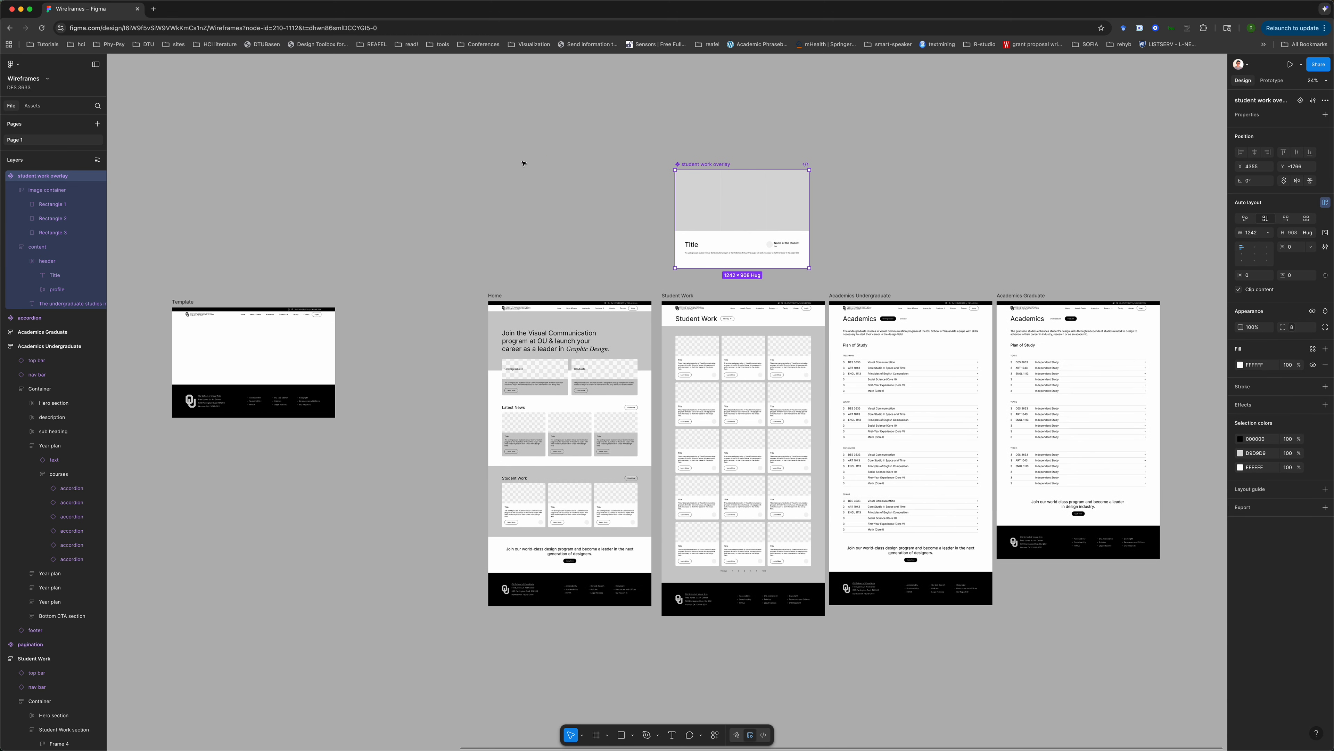
{"action": "scroll", "coordinate": [522, 162], "scroll_direction": "right", "scroll_amount": 15}
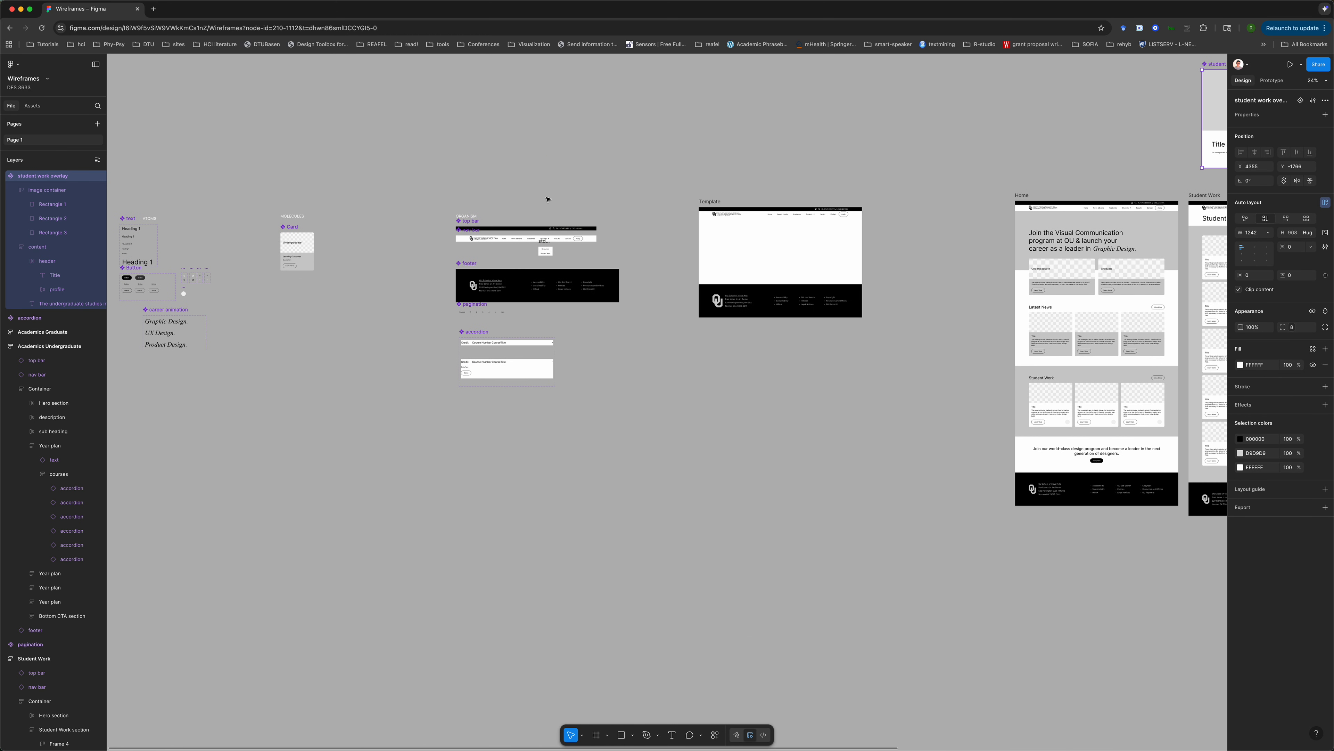
{"action": "scroll", "coordinate": [547, 199], "scroll_direction": "up", "scroll_amount": 5}
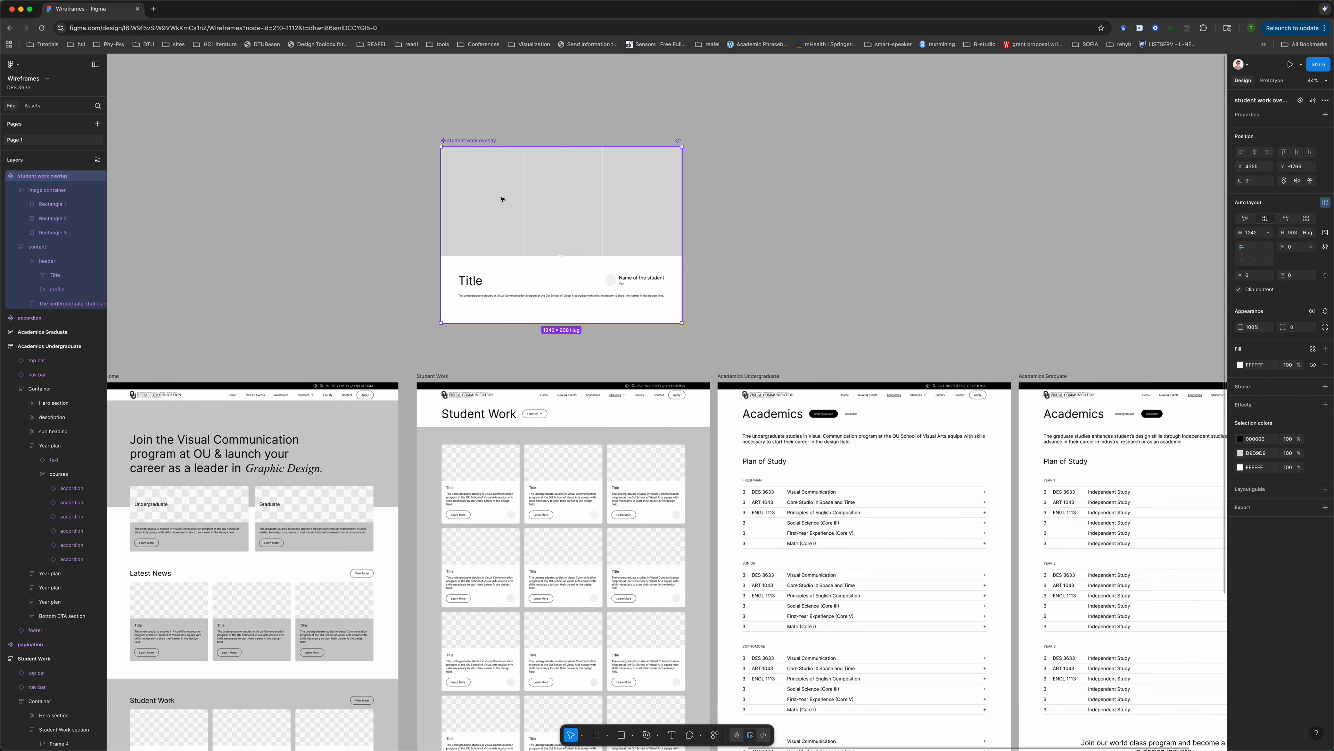
- Set the width of the Title text in the overlay's header to fill its container
{"action": "scroll", "coordinate": [506, 201], "scroll_direction": "up", "scroll_amount": 3}
{"action": "double_click", "coordinate": [465, 299]}
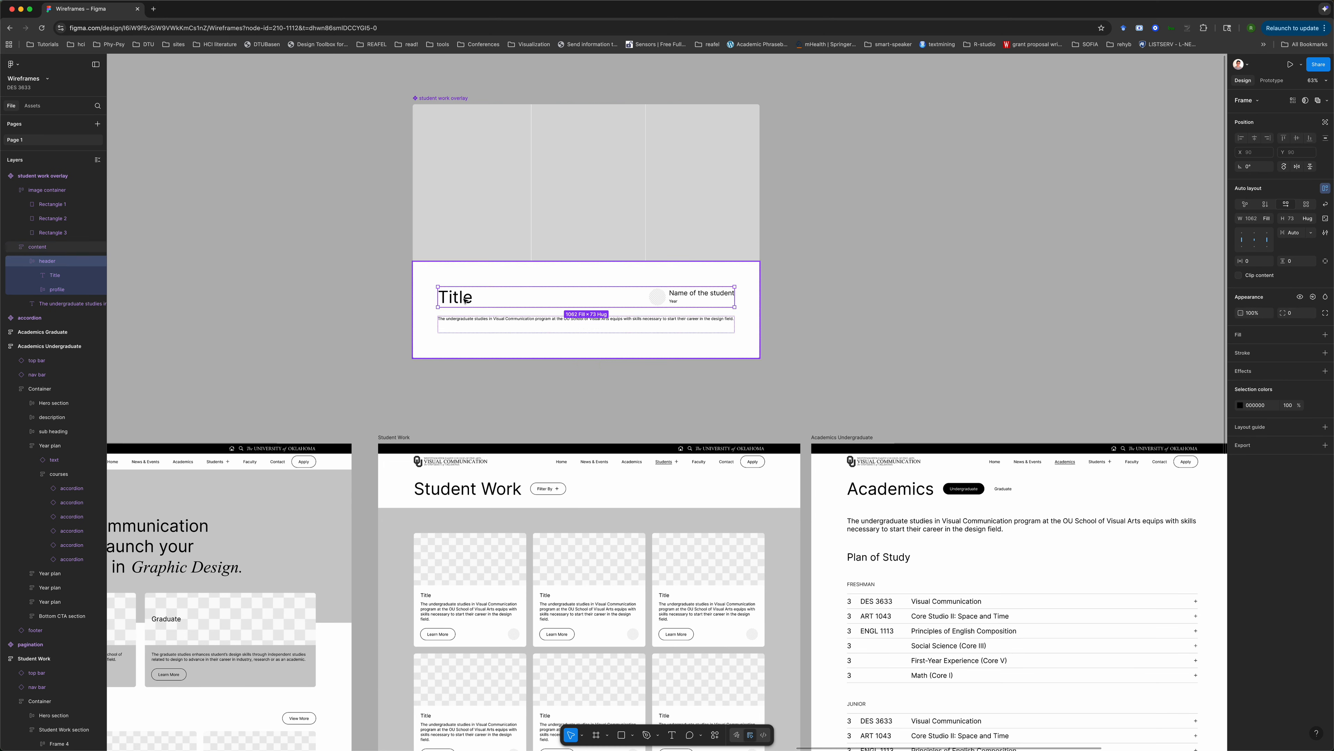
{"action": "left_click", "coordinate": [56, 278]}
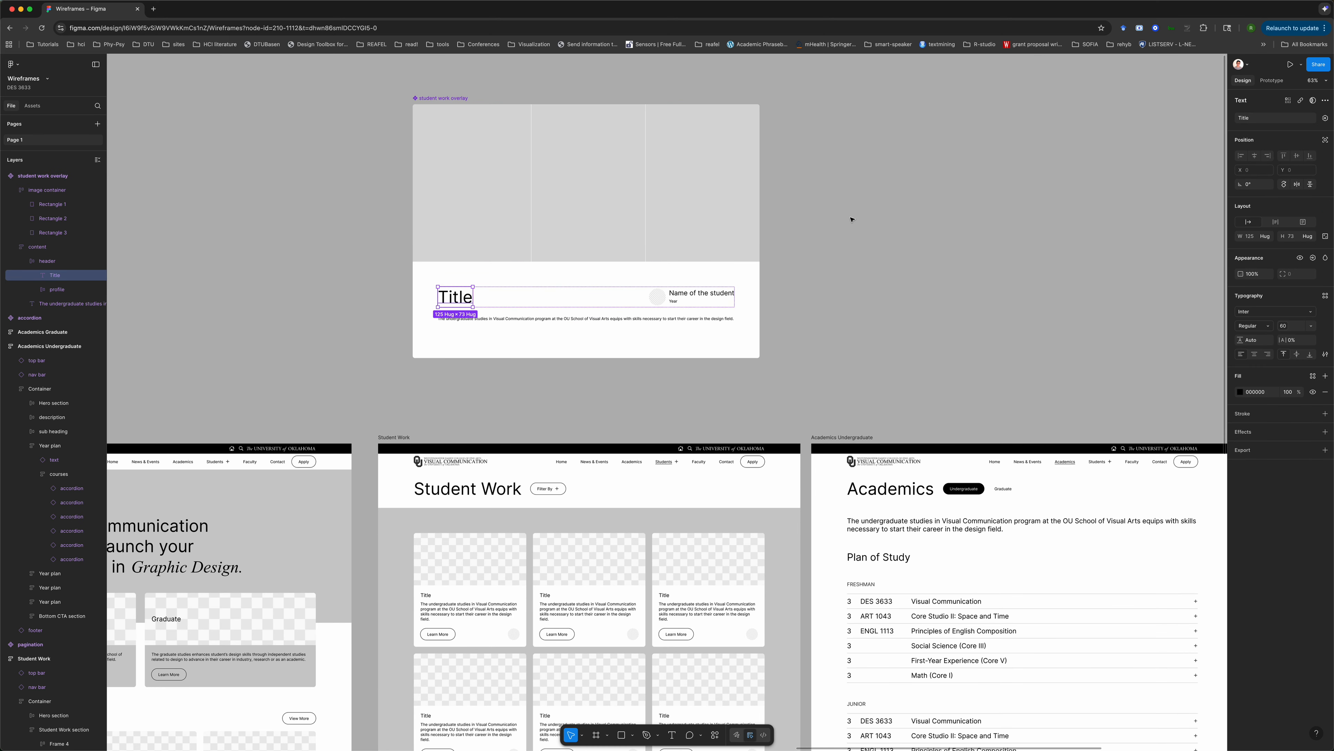
{"action": "left_click", "coordinate": [1265, 236]}
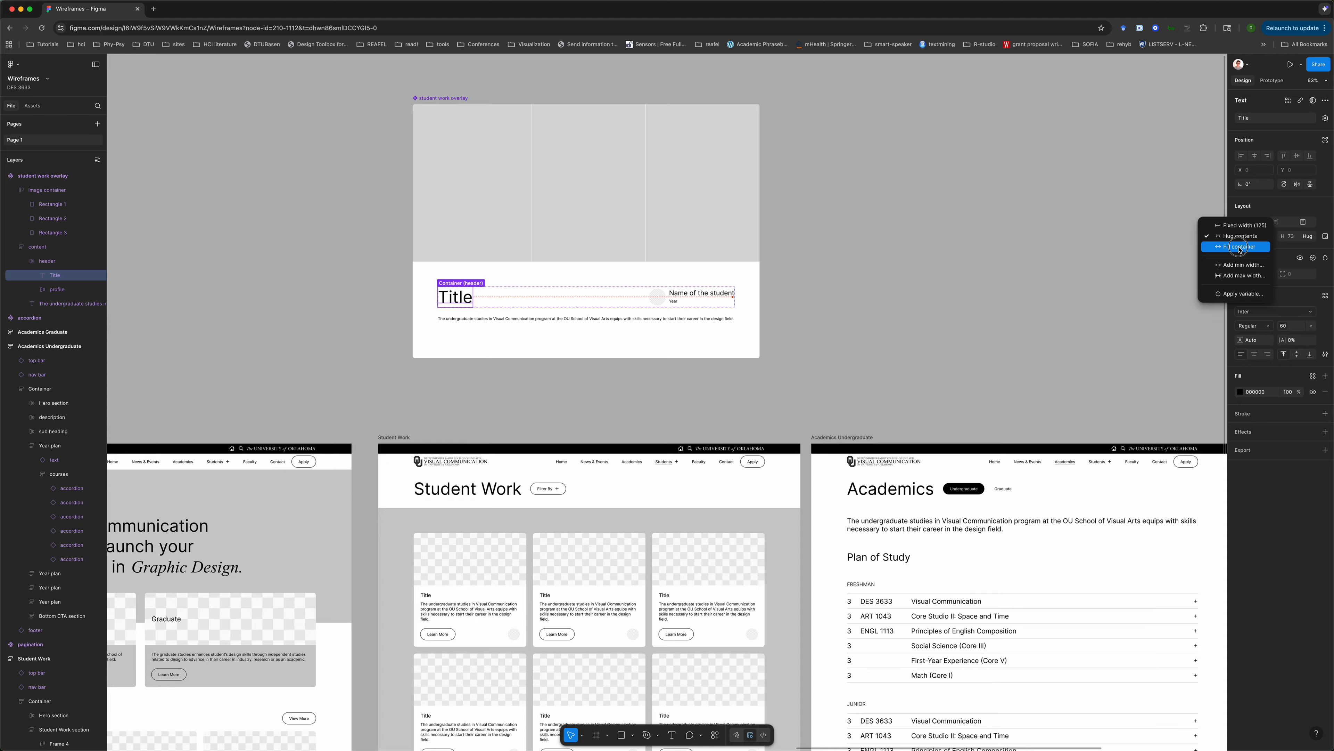
{"action": "left_click", "coordinate": [1206, 247]}
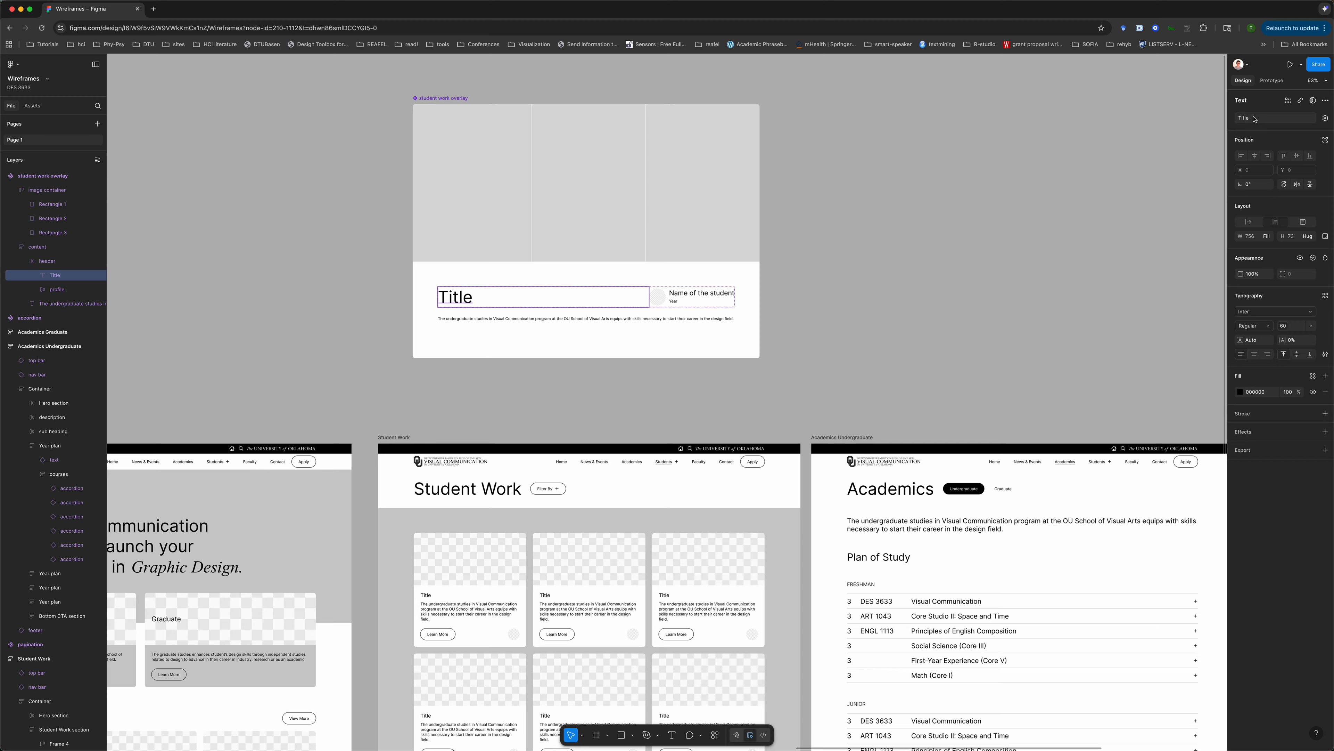
- Create a text property named "work title" for the Title text in the student work overlay component
{"action": "left_click", "coordinate": [1325, 118]}
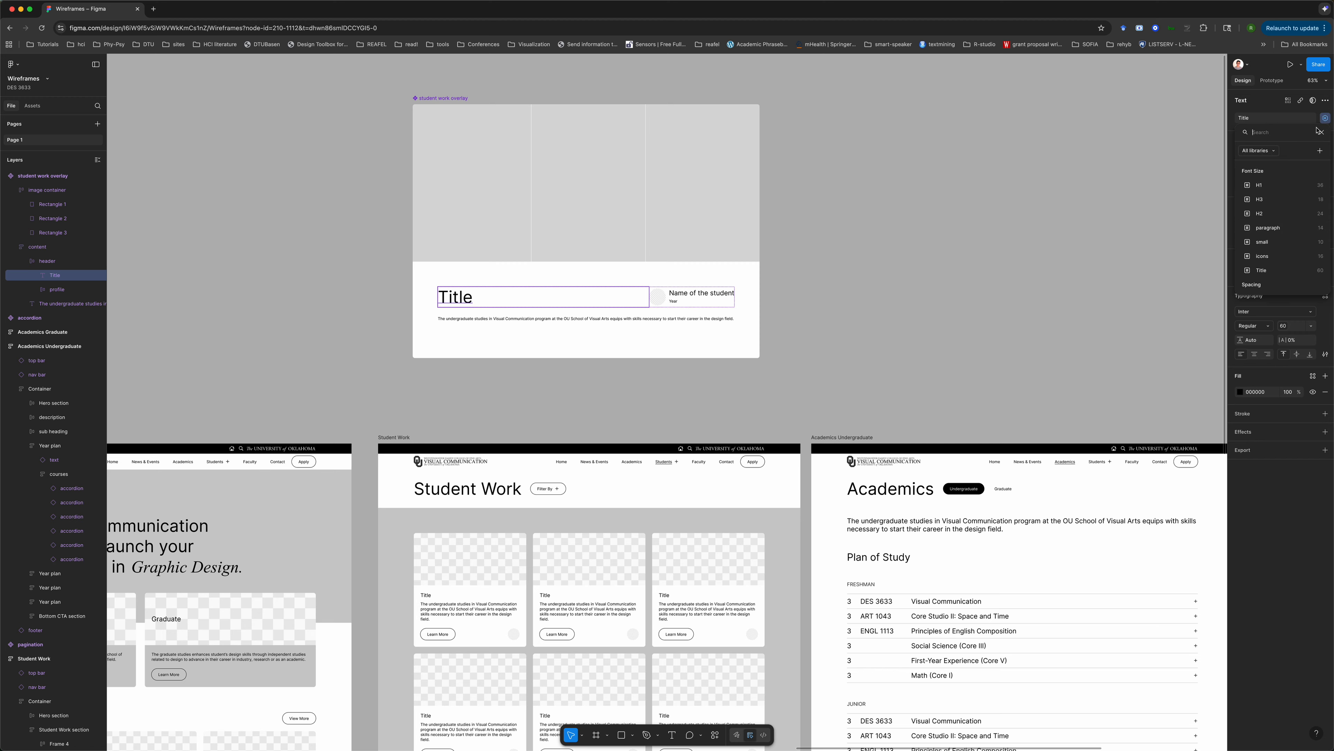
{"action": "left_click", "coordinate": [1319, 151]}
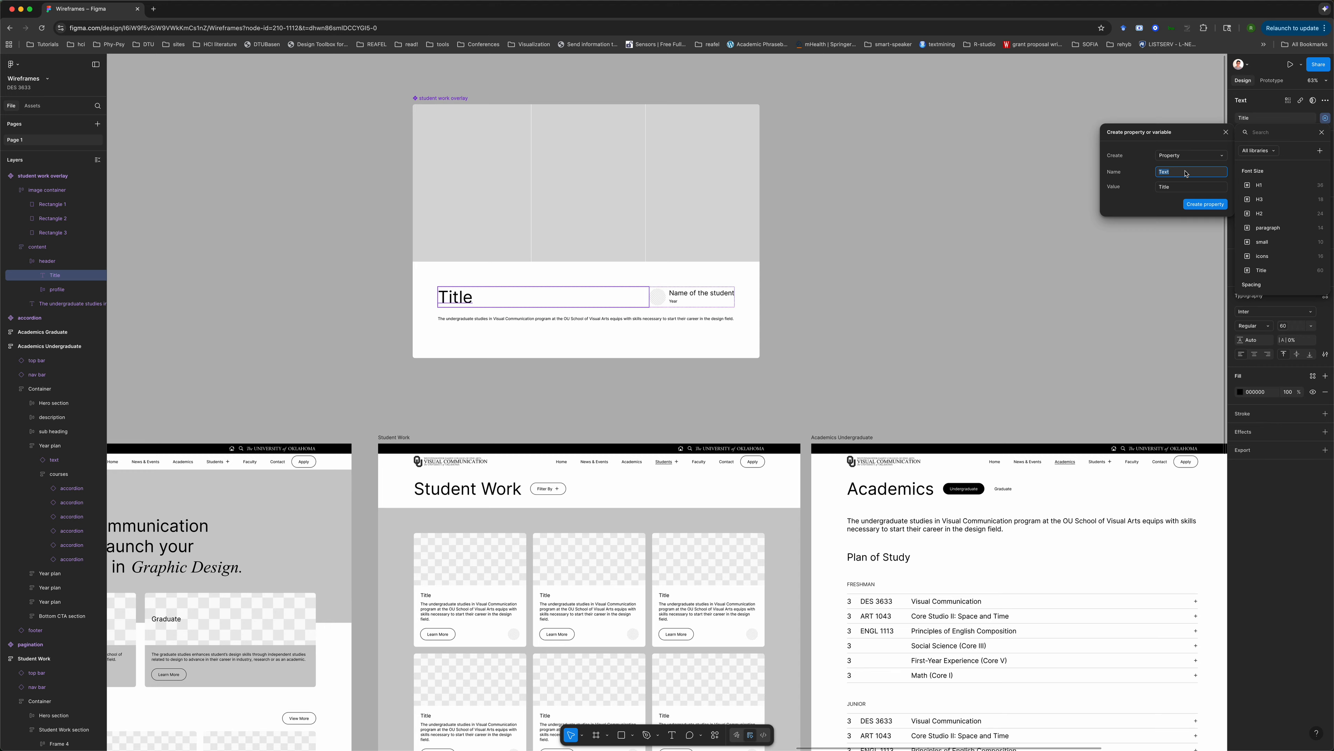
{"action": "type", "text": "student work titke"}
{"action": "double_click", "coordinate": [1161, 172]}
{"action": "key", "text": "BackSpace"}
{"action": "key", "text": "super+a"}
{"action": "left_click", "coordinate": [1220, 204]}
- Create a text property named "student name" for the "Name of the student" text in the overlay's profile
{"action": "left_click", "coordinate": [694, 295]}
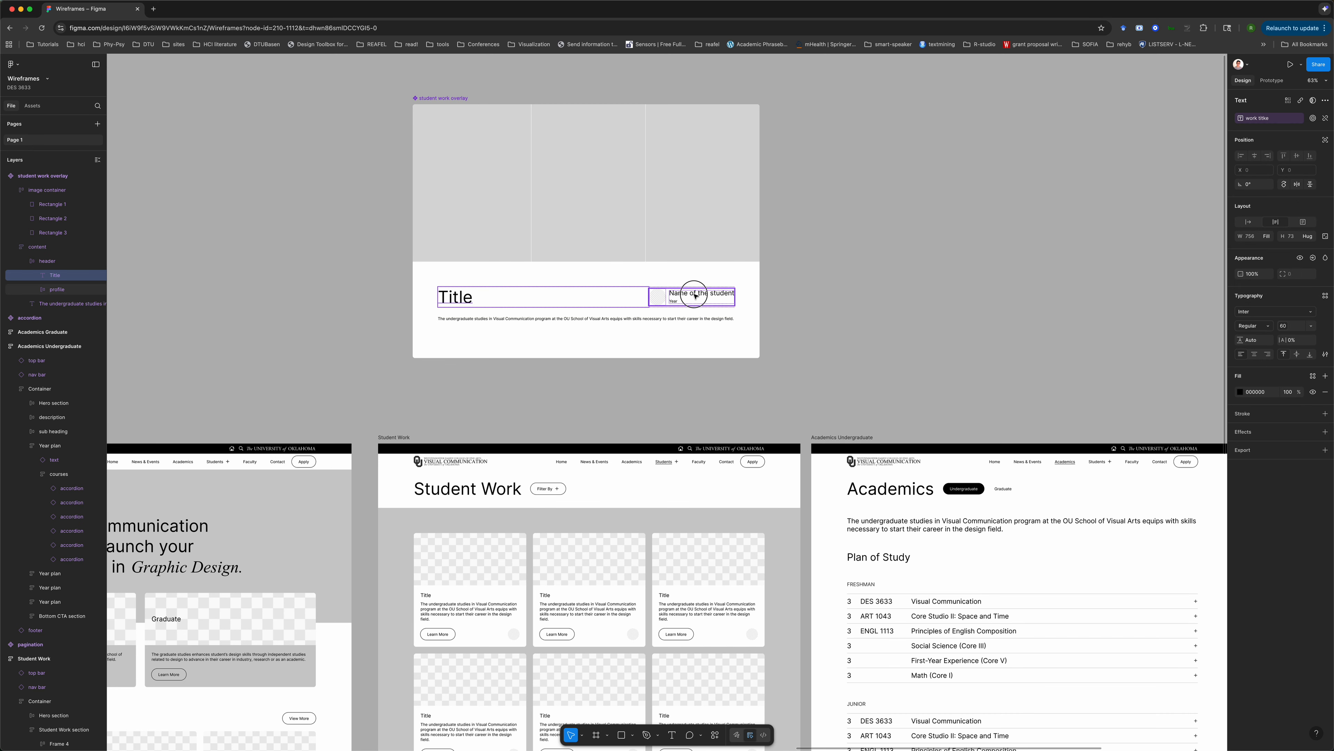
{"action": "left_click", "coordinate": [694, 296]}
{"action": "left_click", "coordinate": [695, 296]}
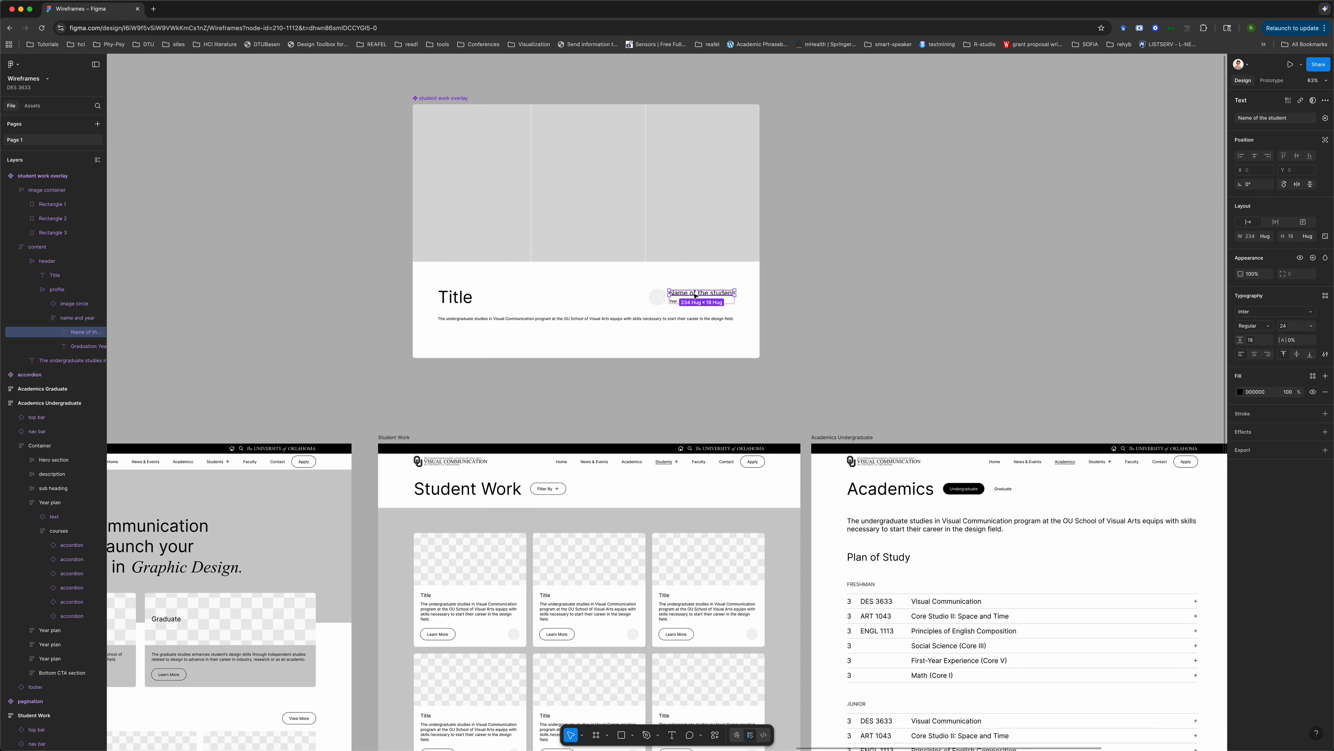
{"action": "left_click", "coordinate": [1326, 117]}
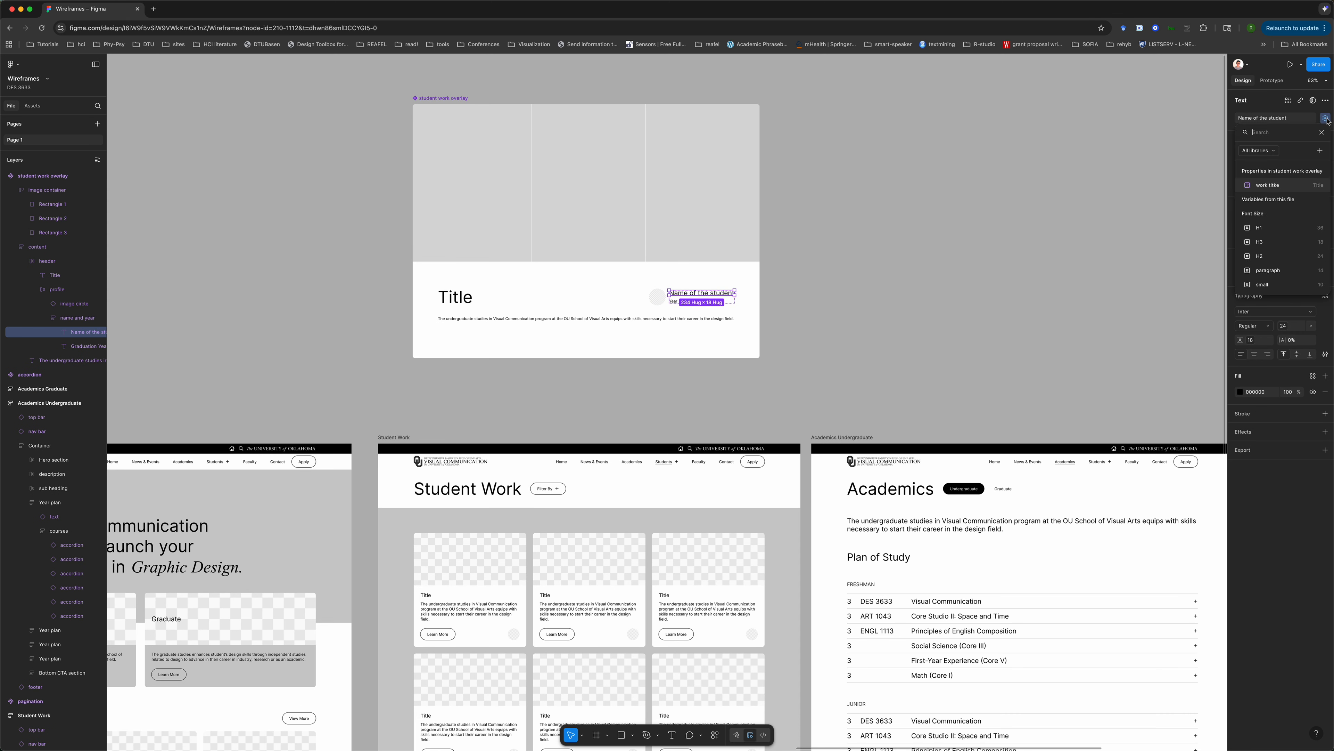
{"action": "left_click", "coordinate": [1319, 150]}
{"action": "type", "text": "student name"}
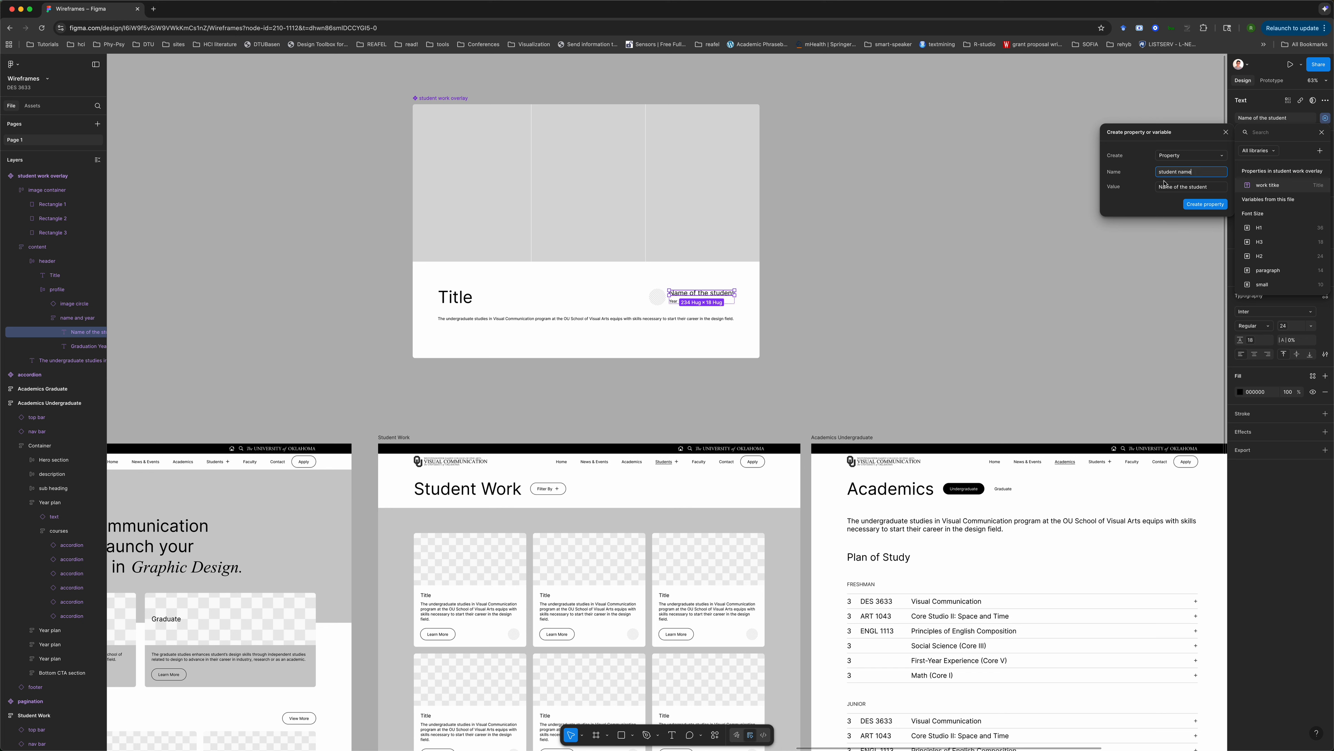
{"action": "left_click", "coordinate": [1199, 205]}
- Create a text property named "year" for the Year text in the overlay's profile
{"action": "left_click", "coordinate": [674, 301]}
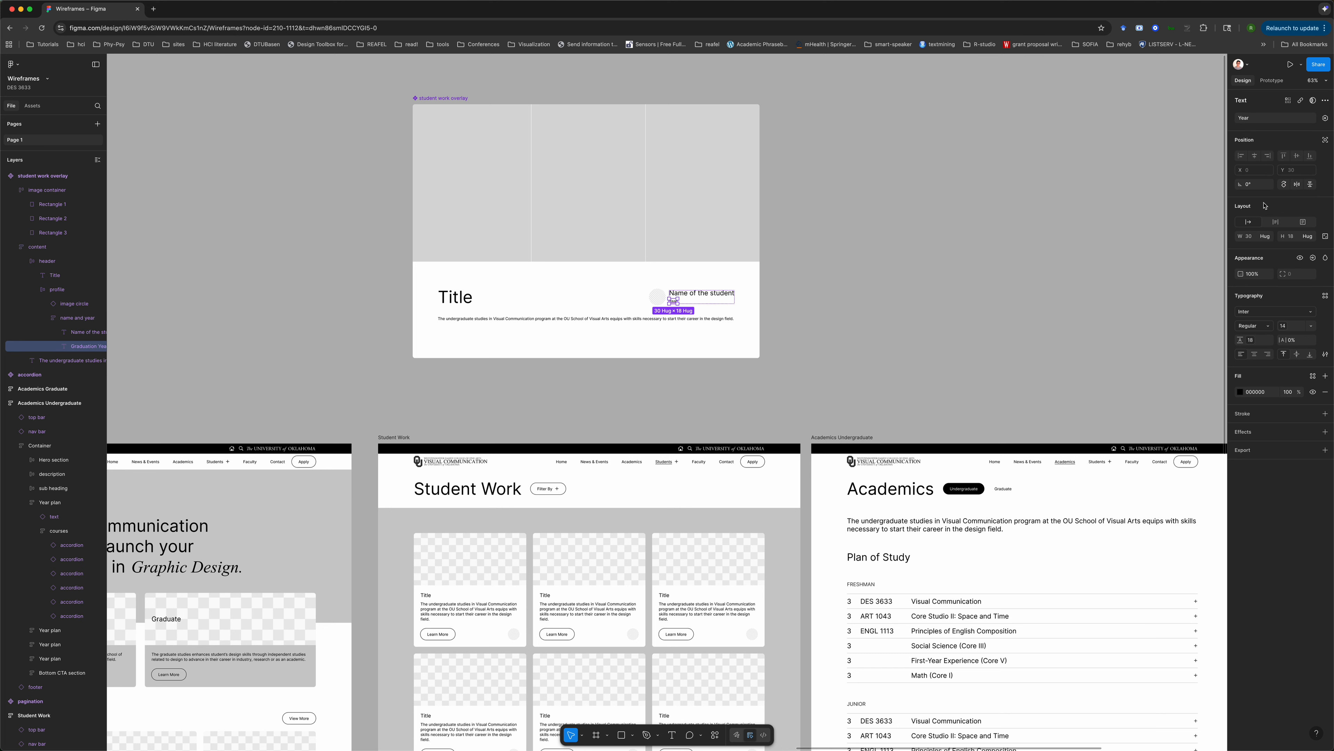
{"action": "left_click", "coordinate": [1269, 240]}
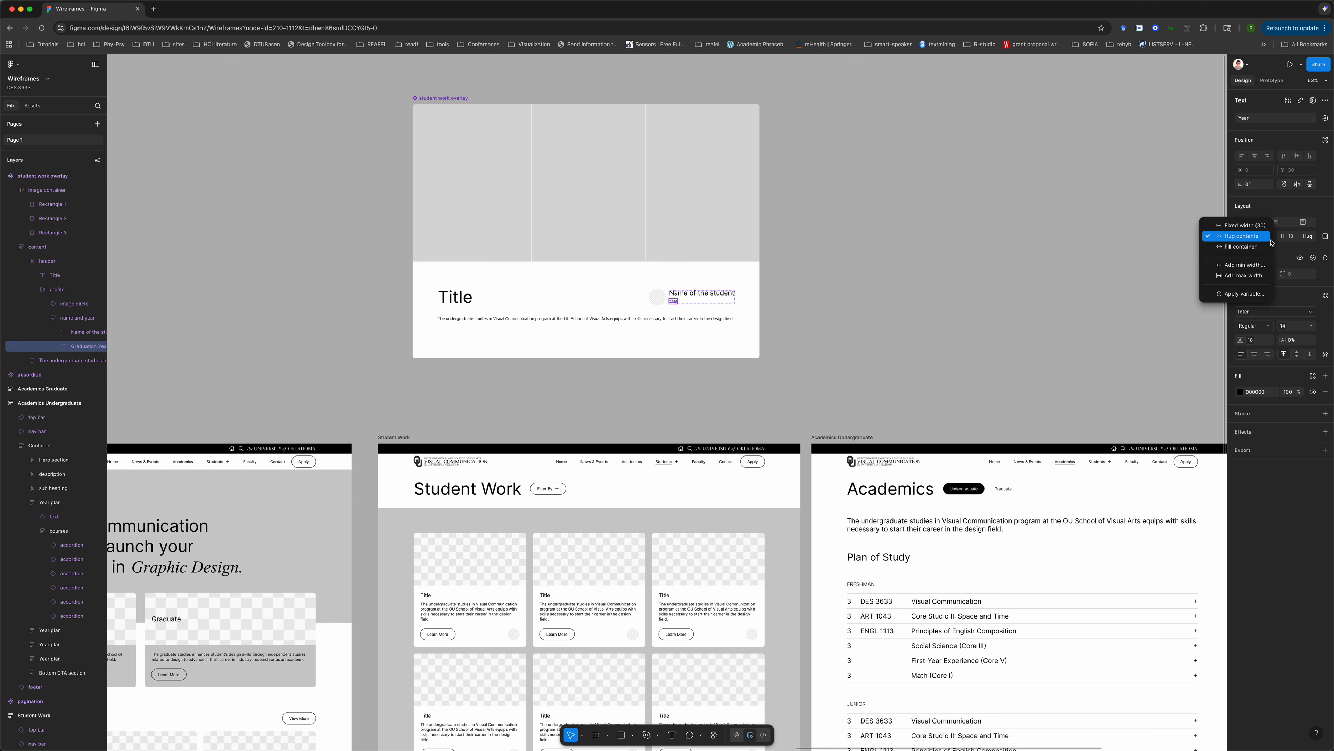
{"action": "left_click", "coordinate": [1253, 246]}
{"action": "left_click", "coordinate": [1248, 221]}
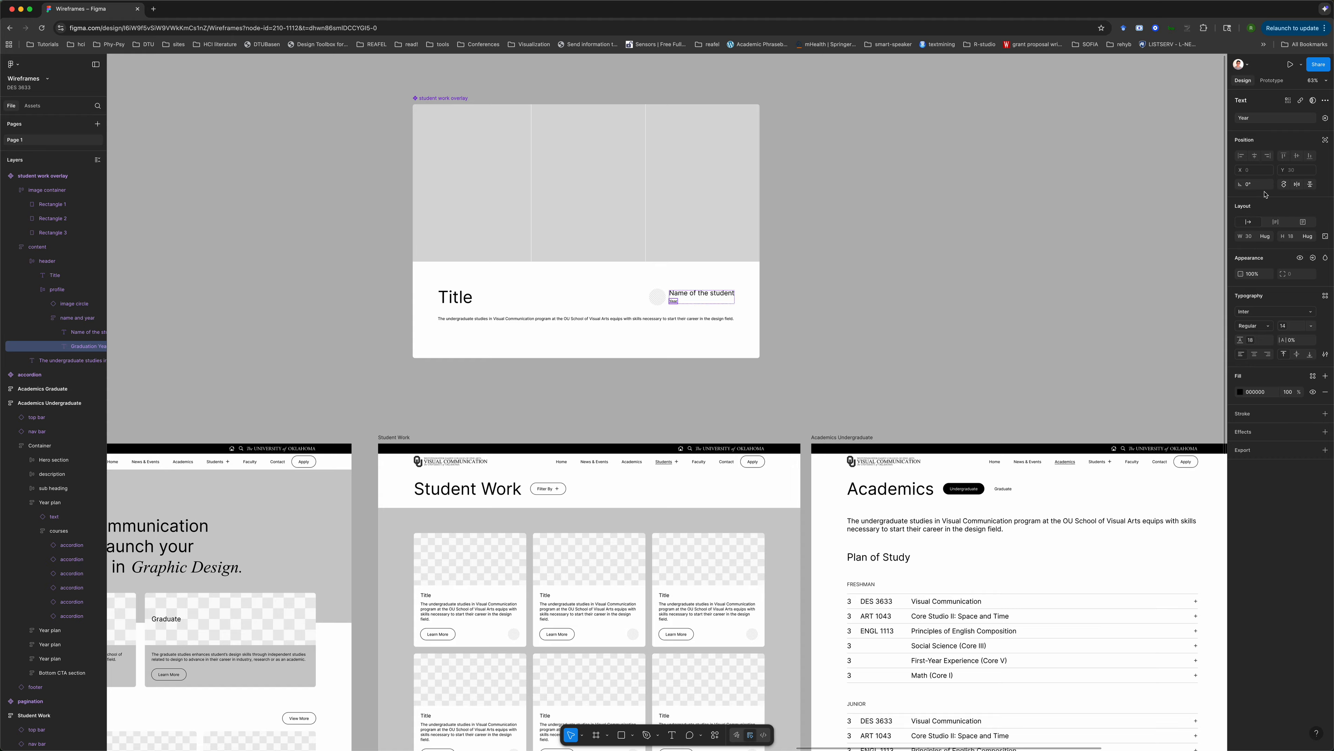
{"action": "left_click", "coordinate": [1325, 118]}
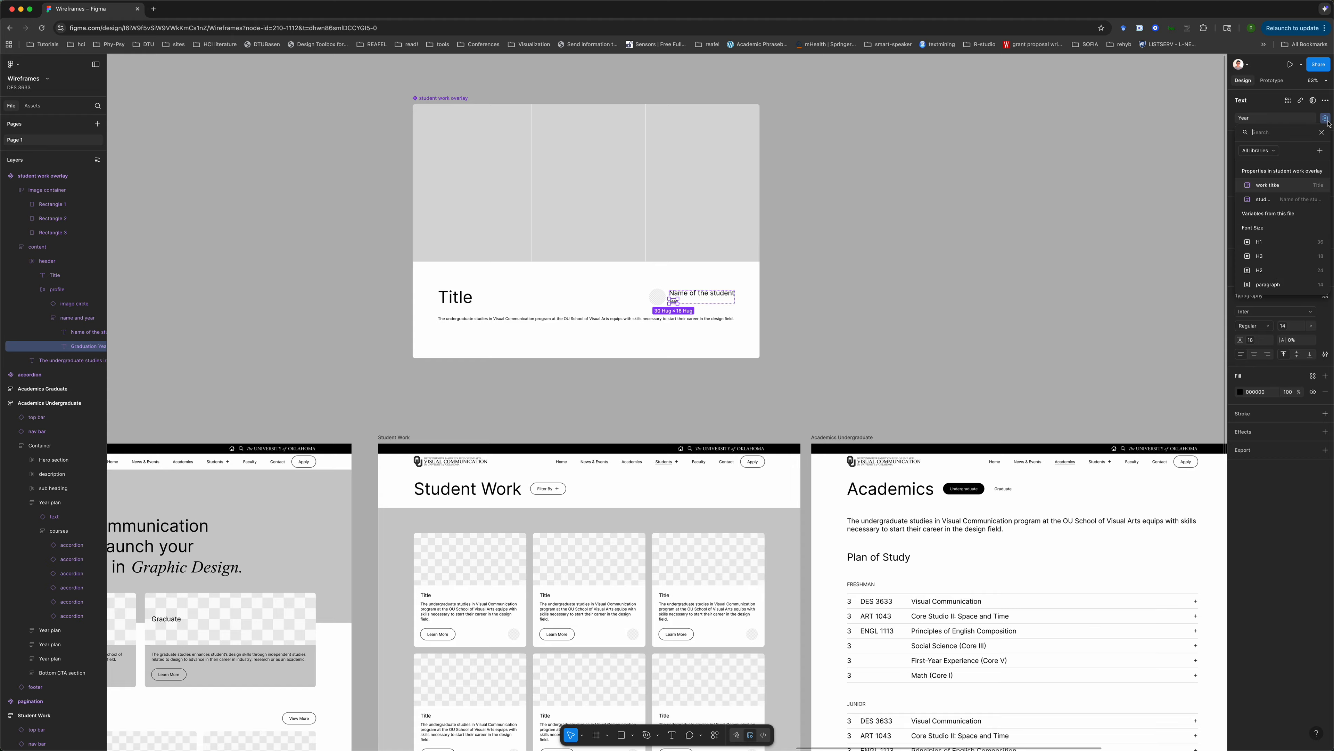
{"action": "left_click", "coordinate": [1320, 153]}
{"action": "type", "text": "year"}
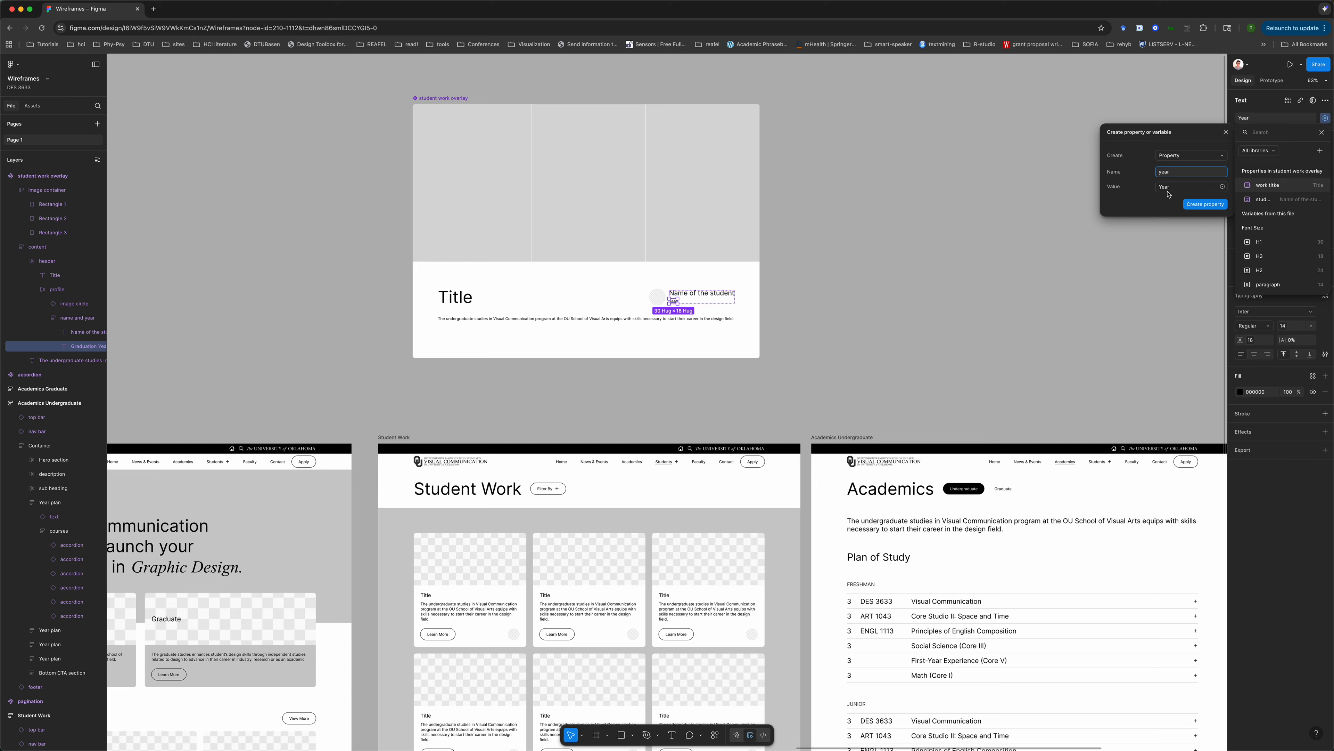
{"action": "left_click", "coordinate": [1205, 204]}
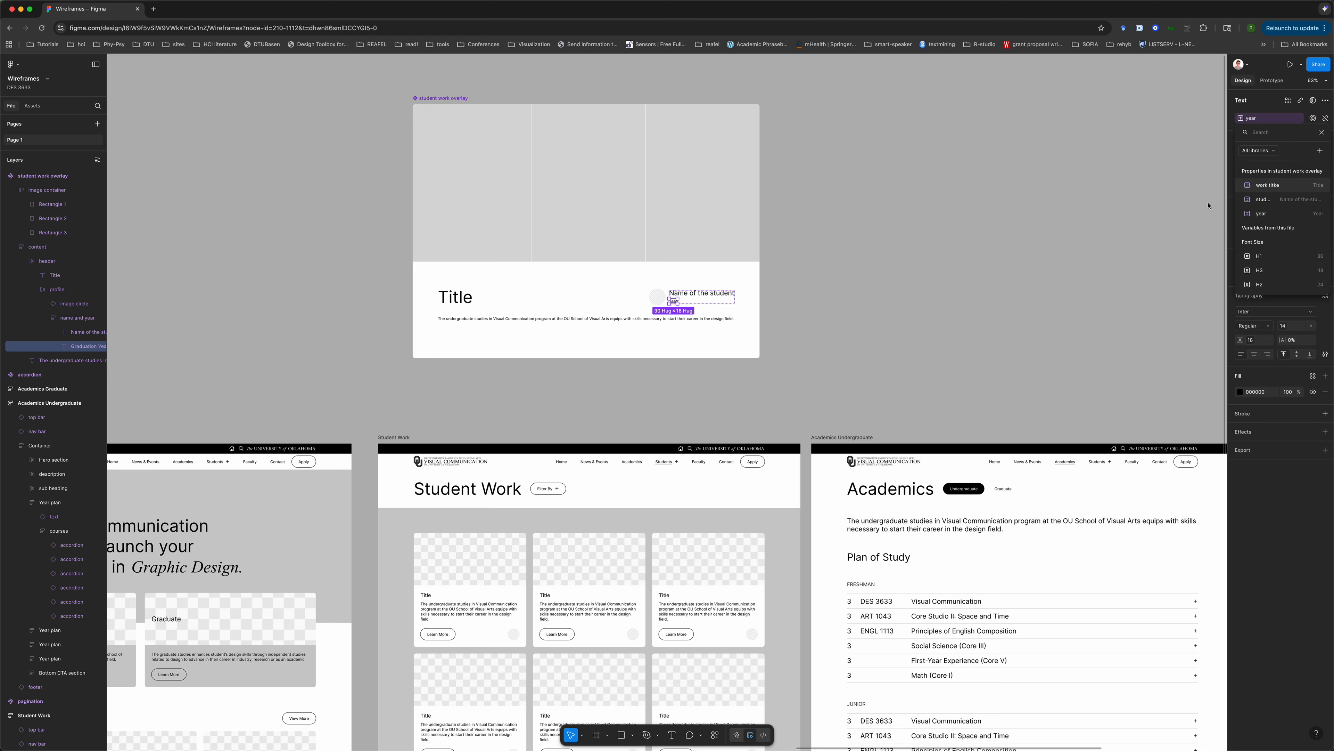
{"action": "left_click", "coordinate": [805, 310]}
{"action": "left_click", "coordinate": [660, 324]}
{"action": "left_click", "coordinate": [661, 324]}
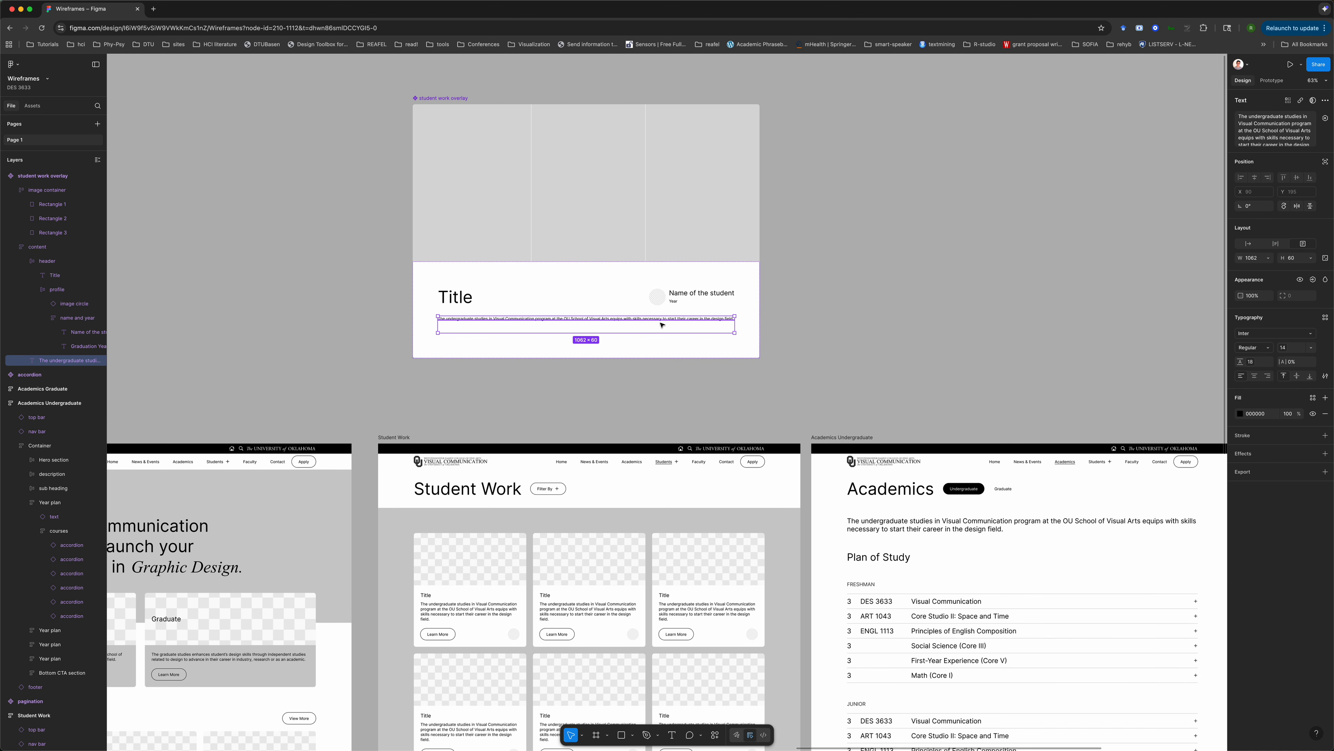
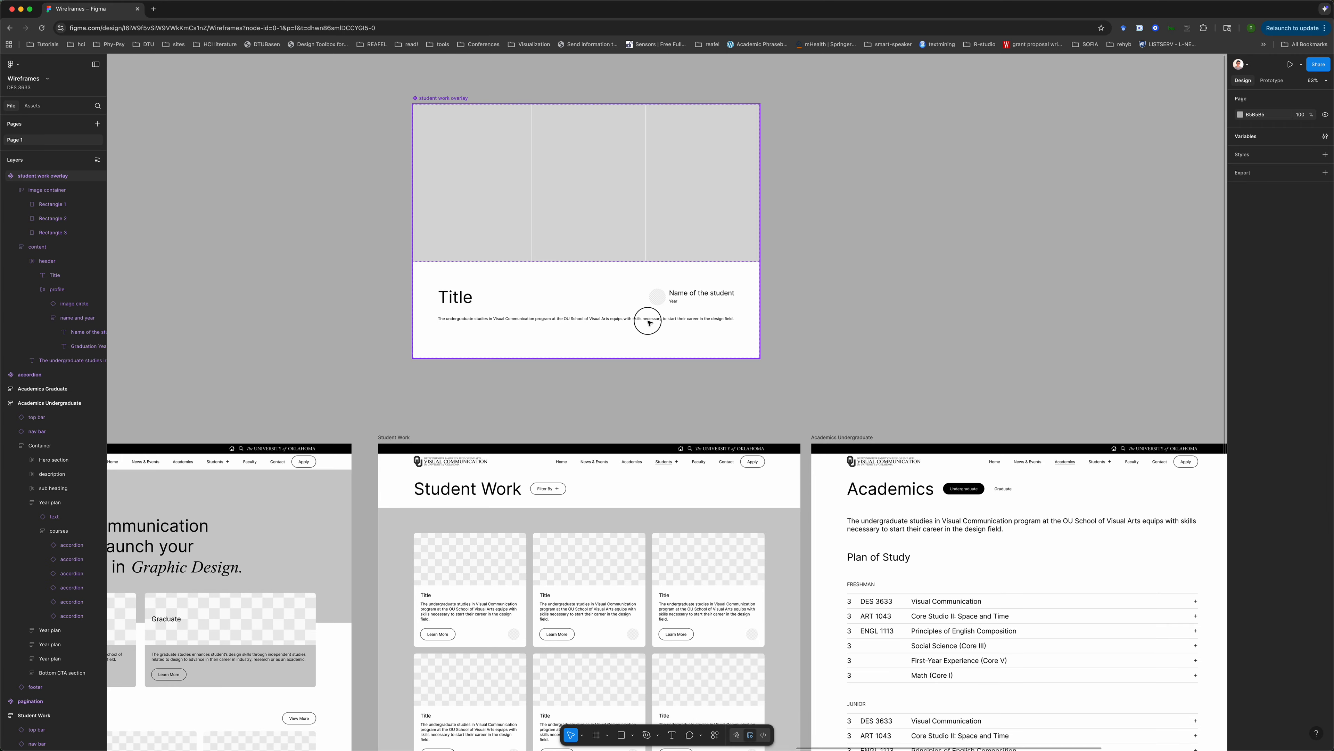
{"action": "left_click", "coordinate": [536, 286]}
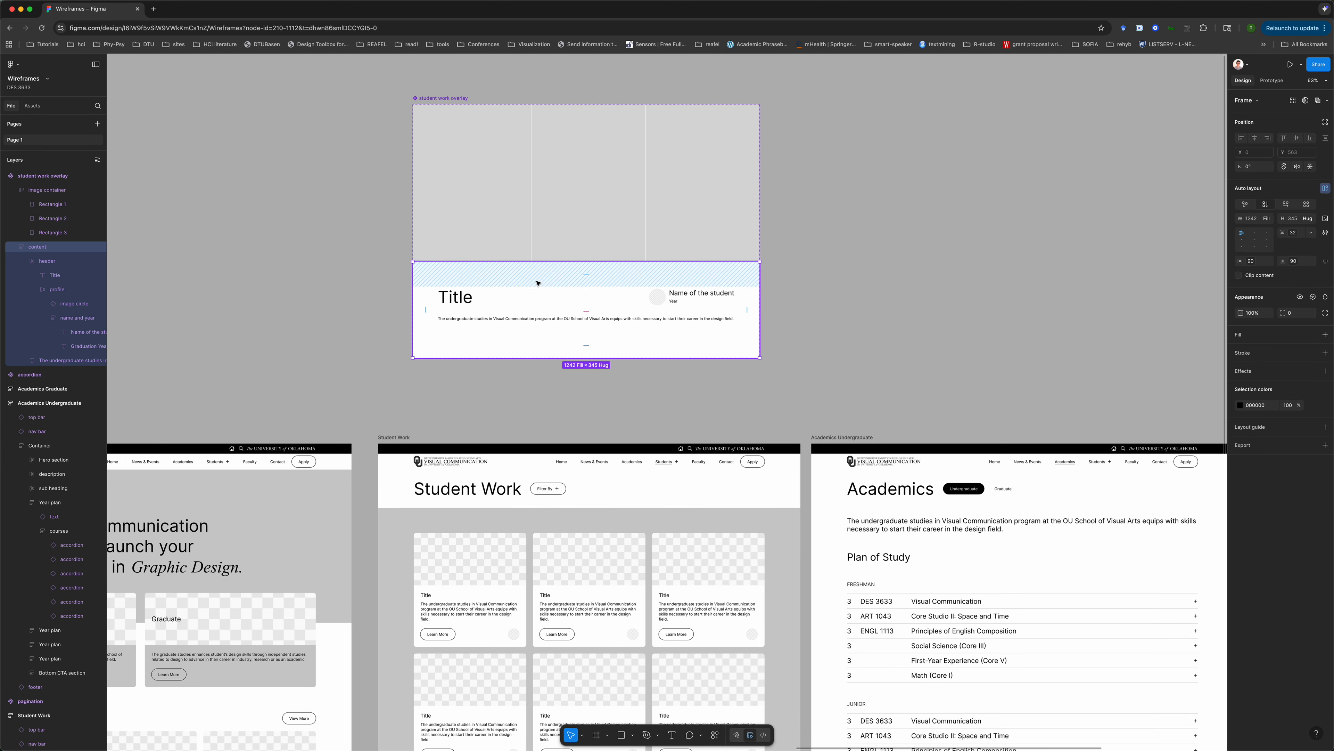
{"action": "key", "text": "Escape"}
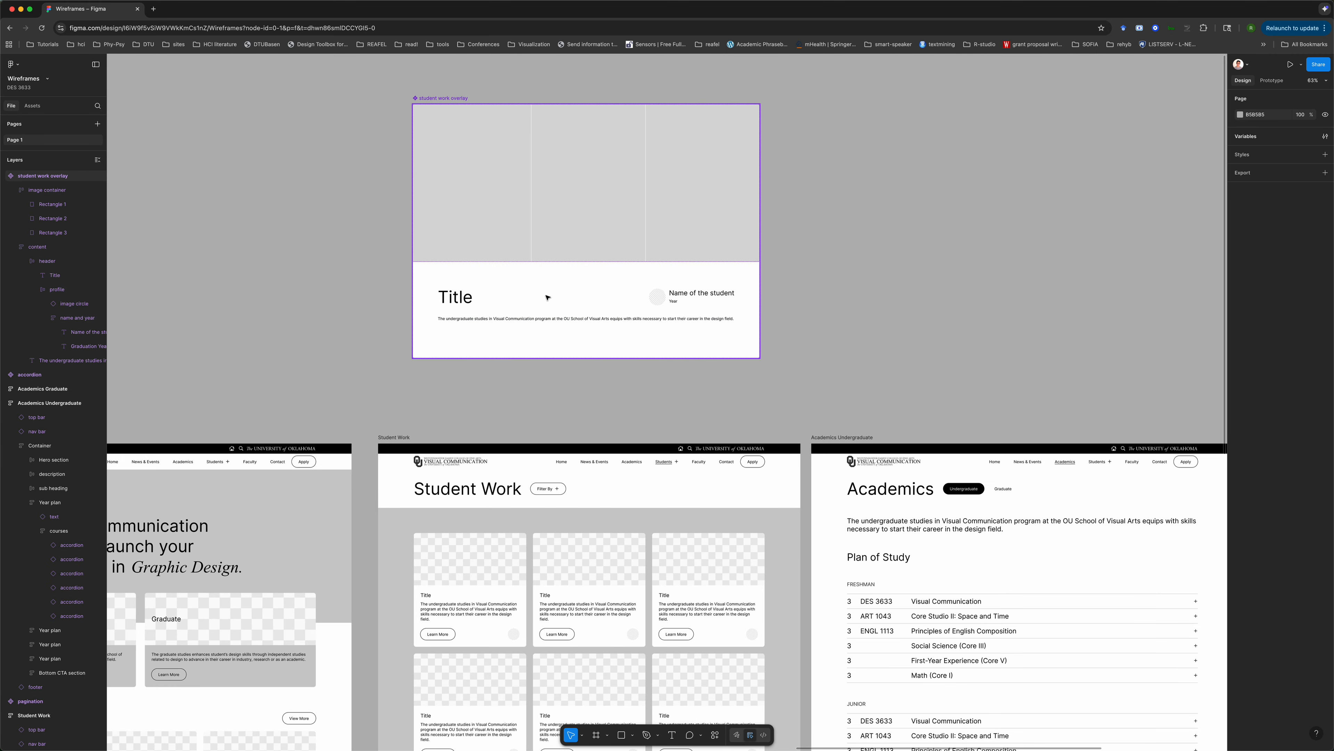
- Move the student work overlay component above the Home frame and place a duplicated instance above the Student Work frame
{"action": "scroll", "coordinate": [449, 97], "scroll_direction": "down", "scroll_amount": 8}
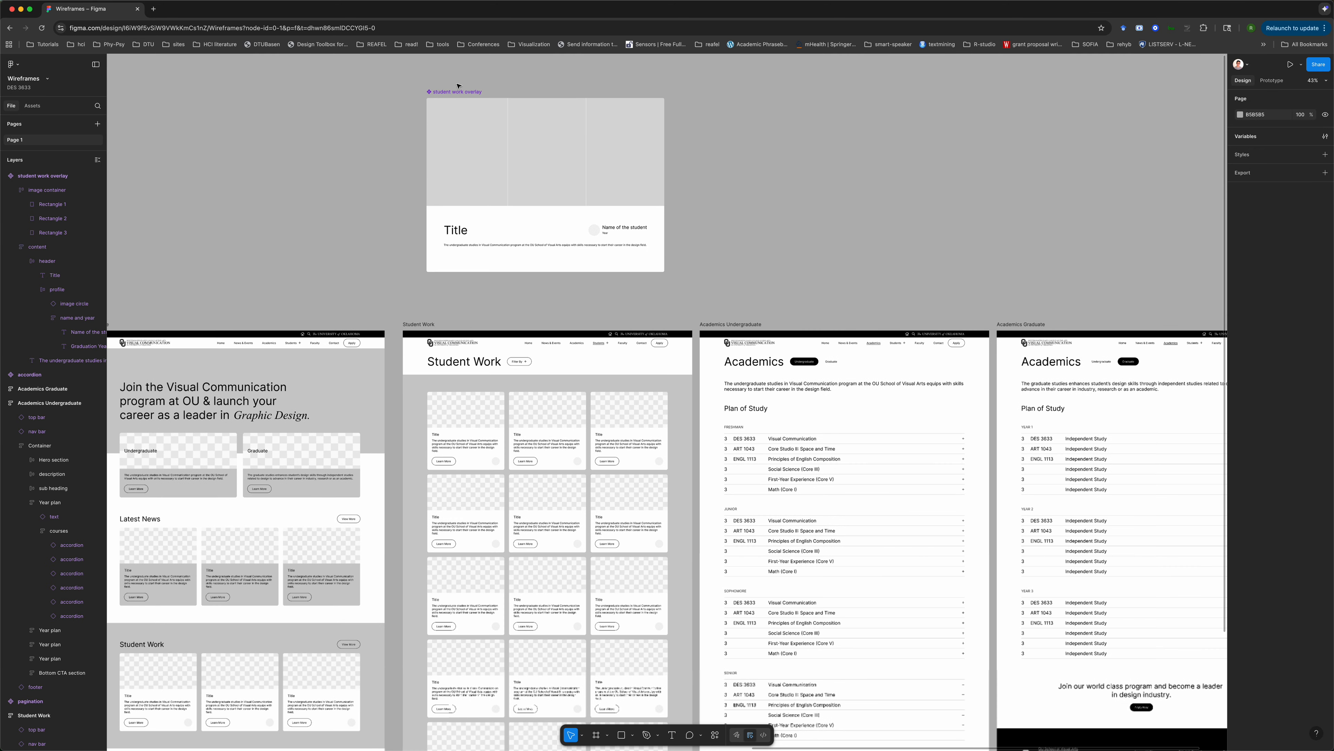
{"action": "left_click_drag", "start_coordinate": [478, 133], "coordinate": [277, 116]}
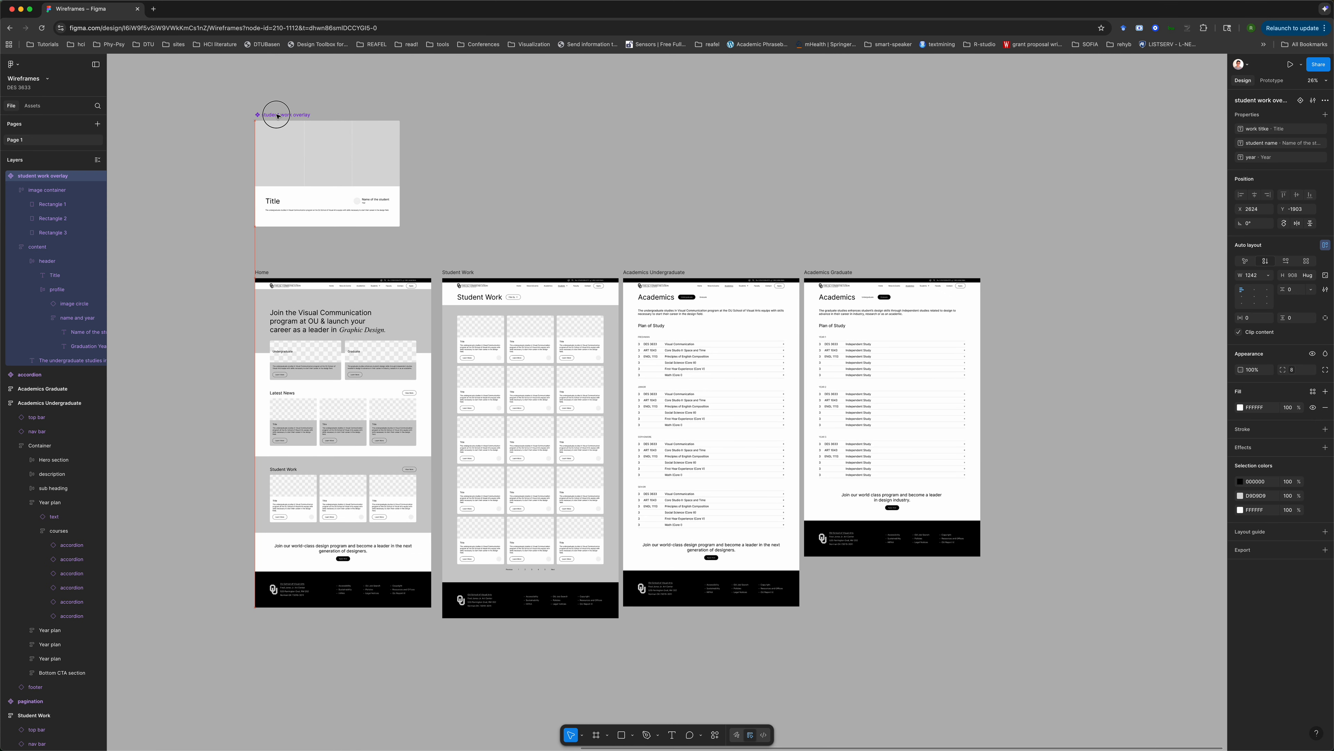
{"action": "key", "text": "super+d"}
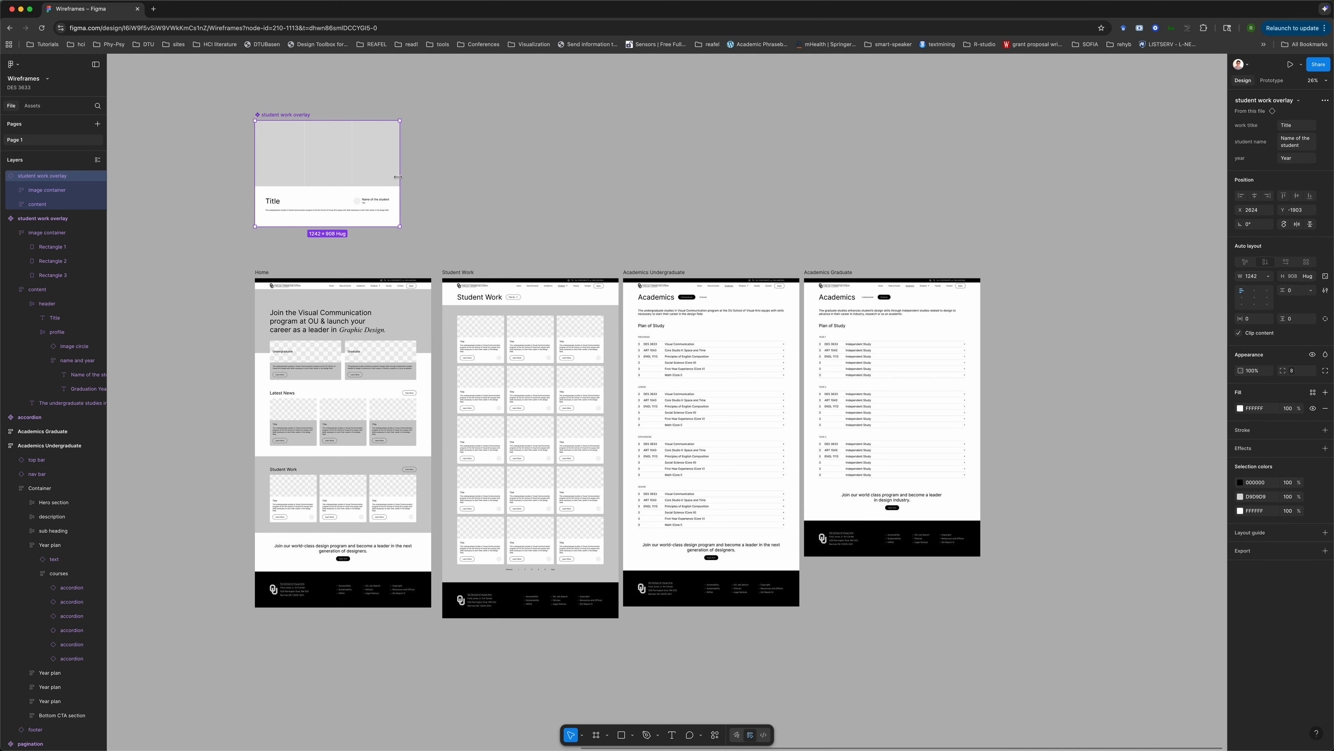
{"action": "left_click_drag", "start_coordinate": [333, 138], "coordinate": [468, 143]}
{"action": "left_click", "coordinate": [509, 99]}
{"action": "left_click", "coordinate": [504, 148]}
{"action": "left_click", "coordinate": [642, 148]}
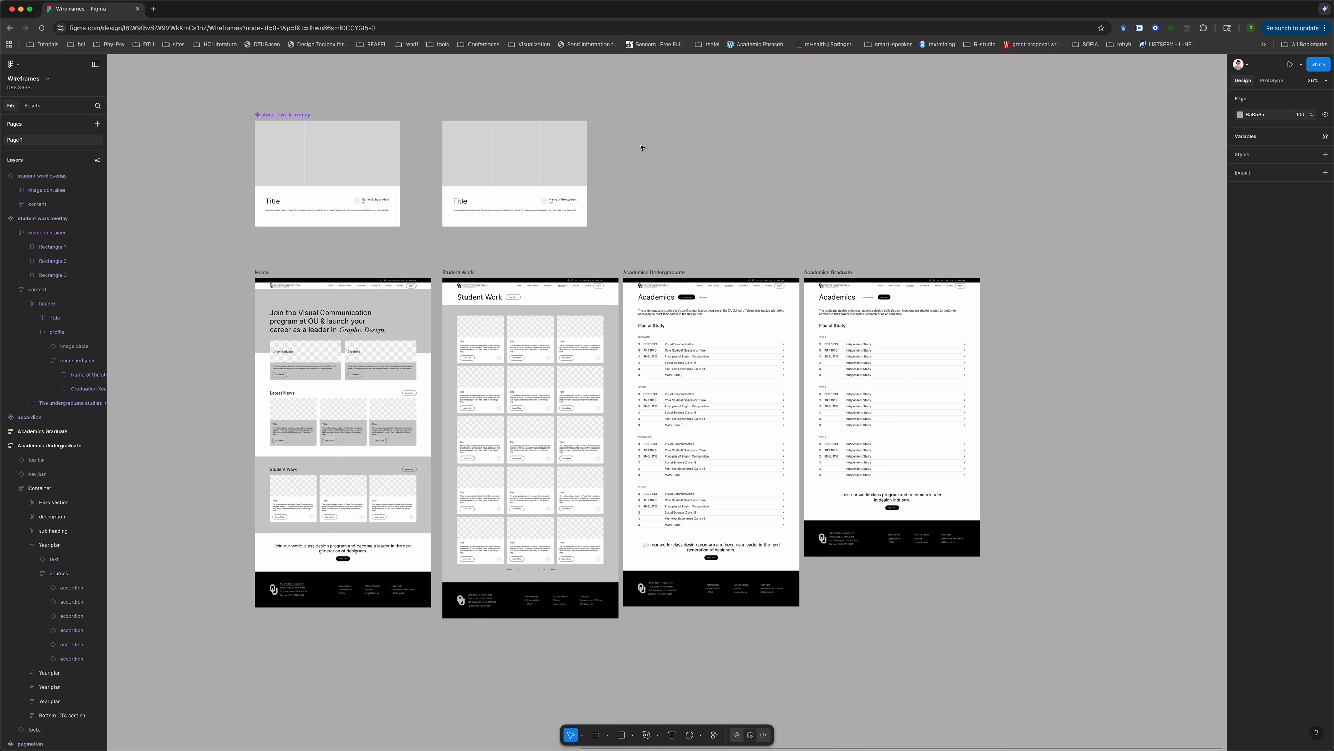
- Shift the main student work overlay component left, away from its instance, to about X 2527
{"action": "scroll", "coordinate": [642, 148], "scroll_direction": "up", "scroll_amount": 3}
{"action": "left_click_drag", "start_coordinate": [177, 108], "coordinate": [169, 108]}
{"action": "scroll", "coordinate": [437, 186], "scroll_direction": "up", "scroll_amount": 1}
{"action": "scroll", "coordinate": [436, 186], "scroll_direction": "up", "scroll_amount": 3}
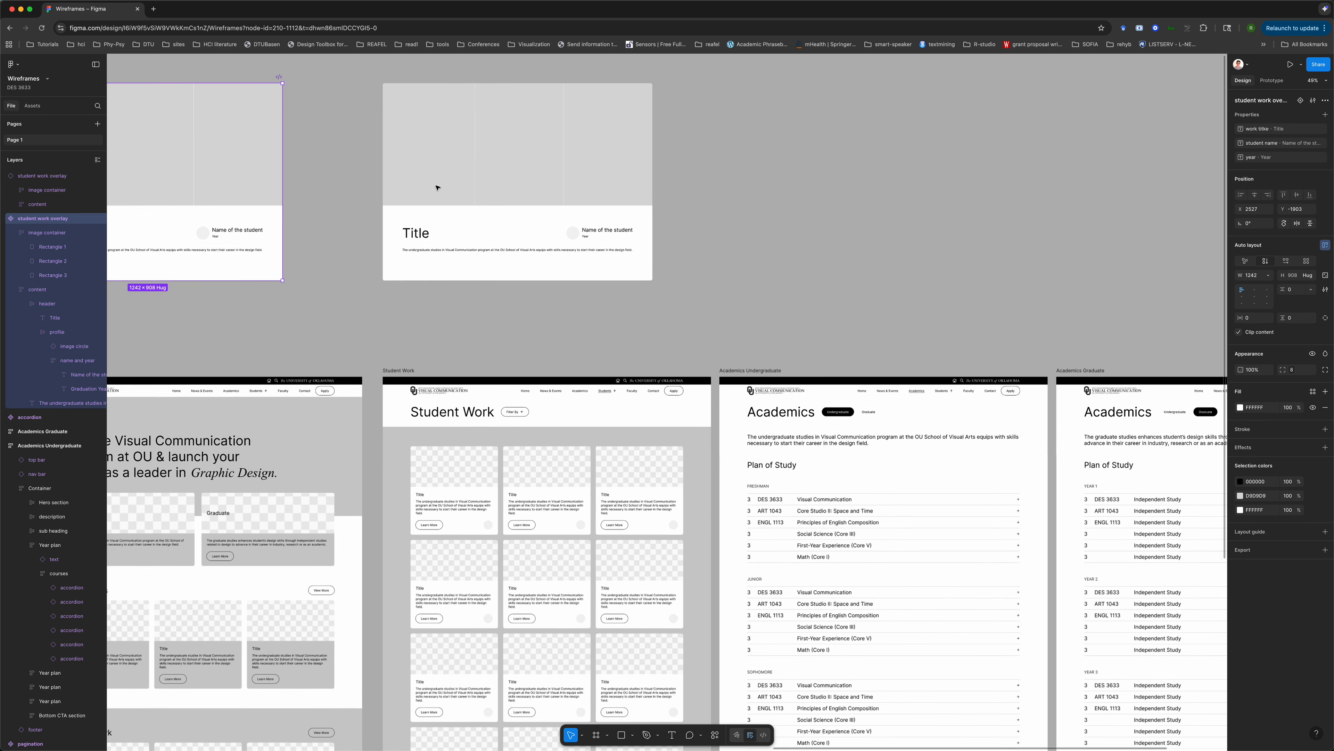
- Select the first card in the Student Work frame's grid and open its Card Subtitle text for editing
{"action": "double_click", "coordinate": [466, 509]}
{"action": "double_click", "coordinate": [466, 510]}
{"action": "double_click", "coordinate": [466, 510]}
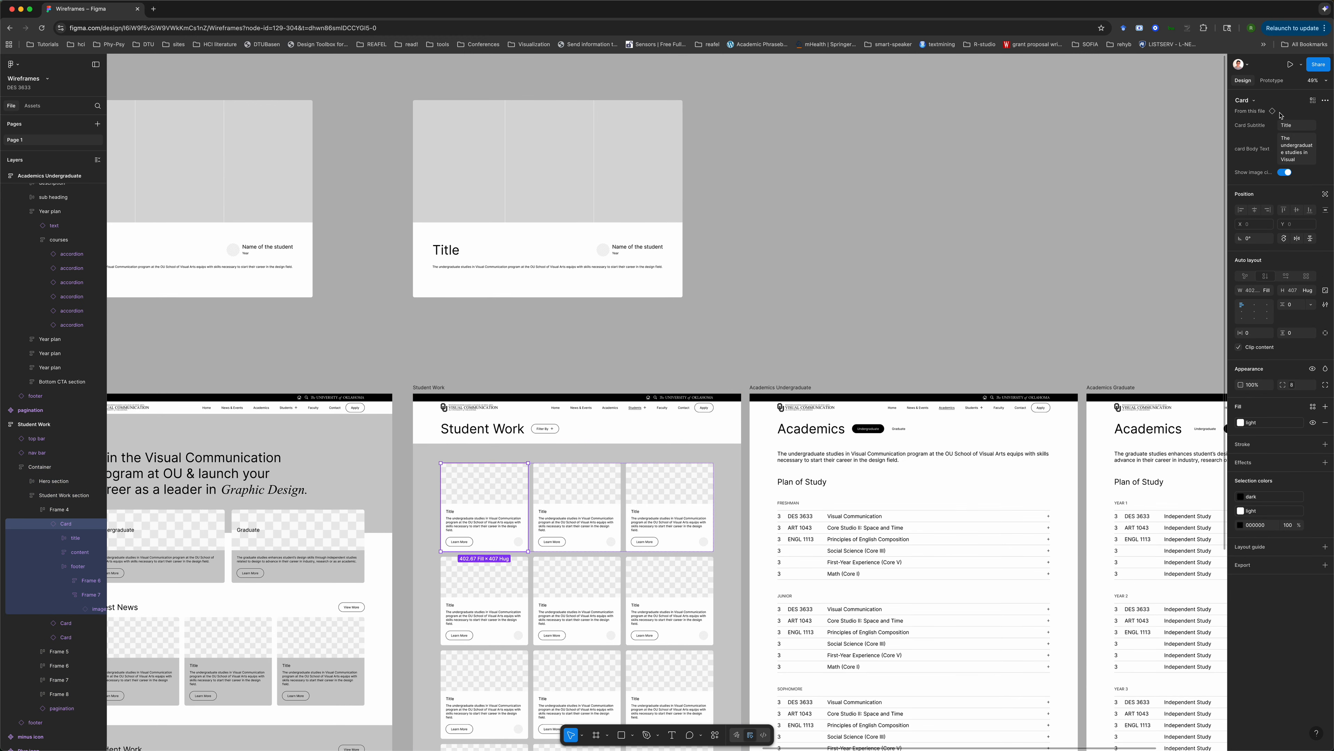
{"action": "left_click", "coordinate": [1292, 126]}
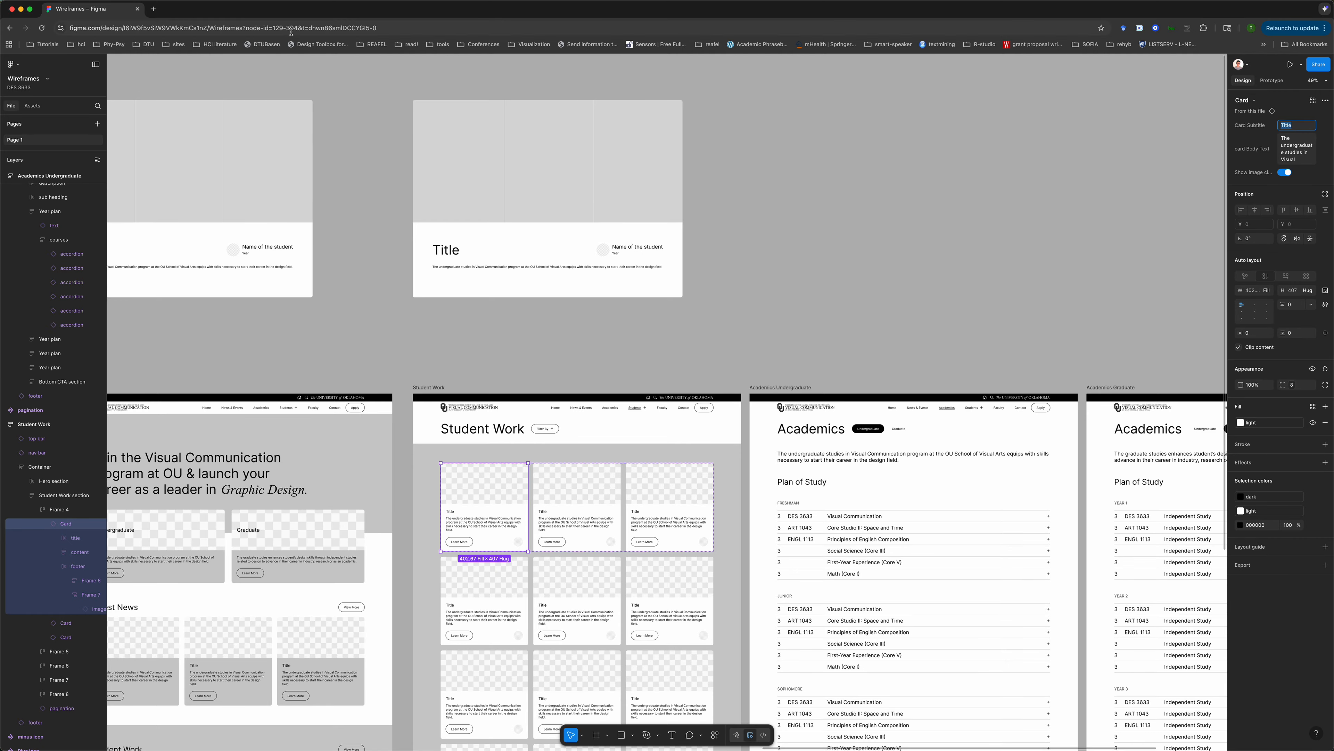
- Open the DES3633 course website in a new browser tab and go to its Student Work page
{"action": "left_click", "coordinate": [153, 9]}
{"action": "left_click", "coordinate": [184, 25]}
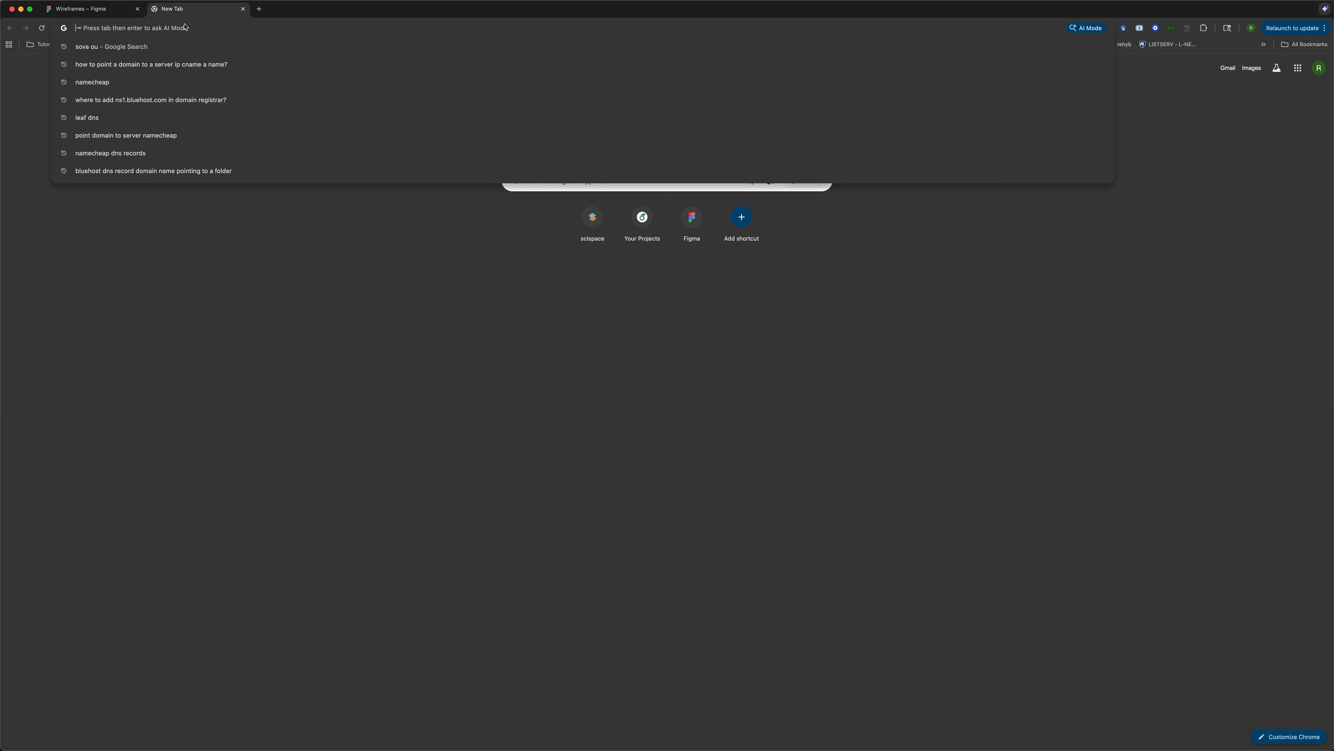
{"action": "type", "text": "des"}
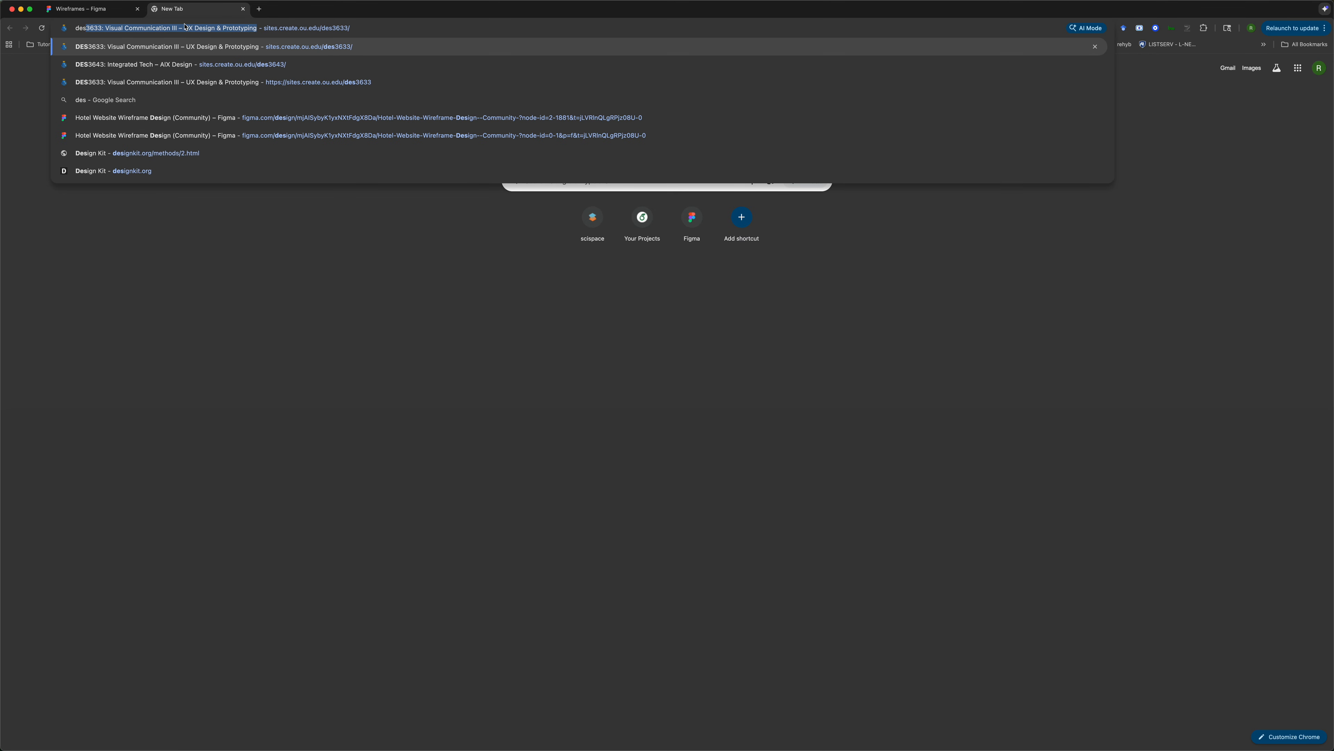
{"action": "key", "text": "Return"}
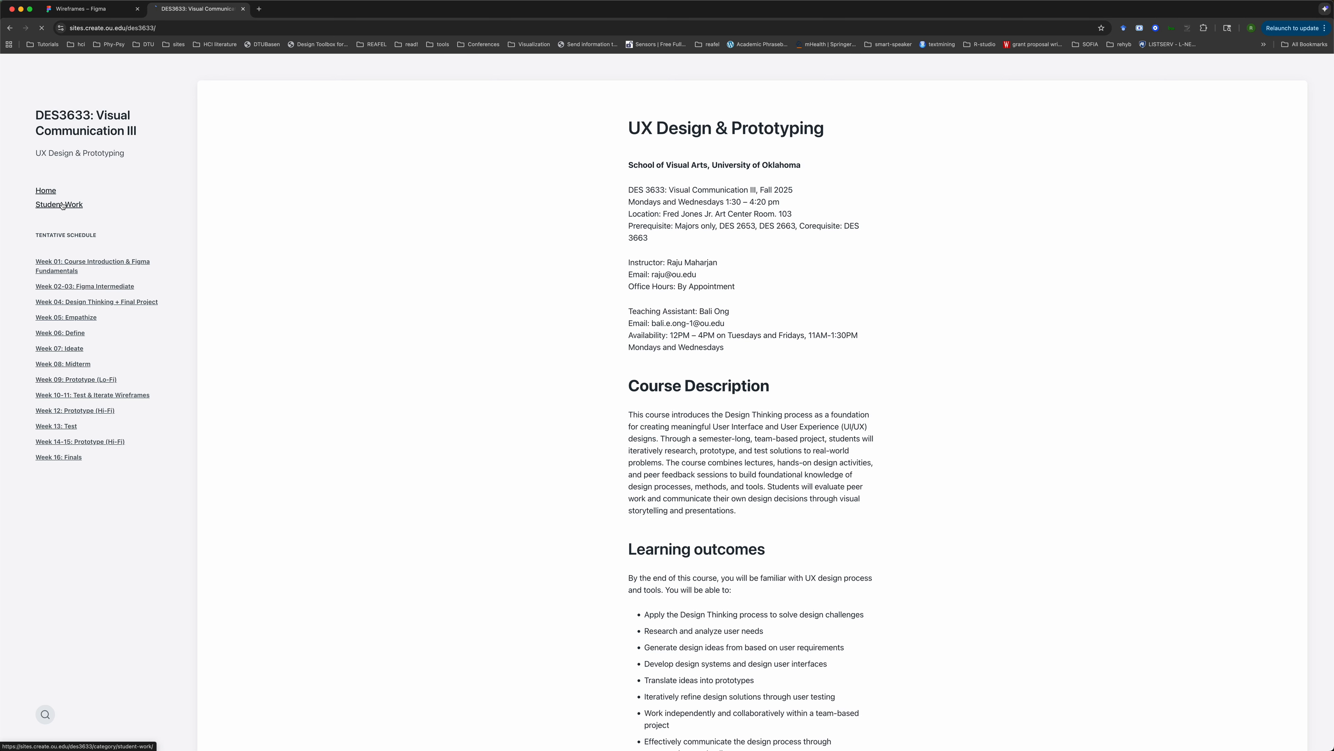
{"action": "left_click", "coordinate": [59, 204]}
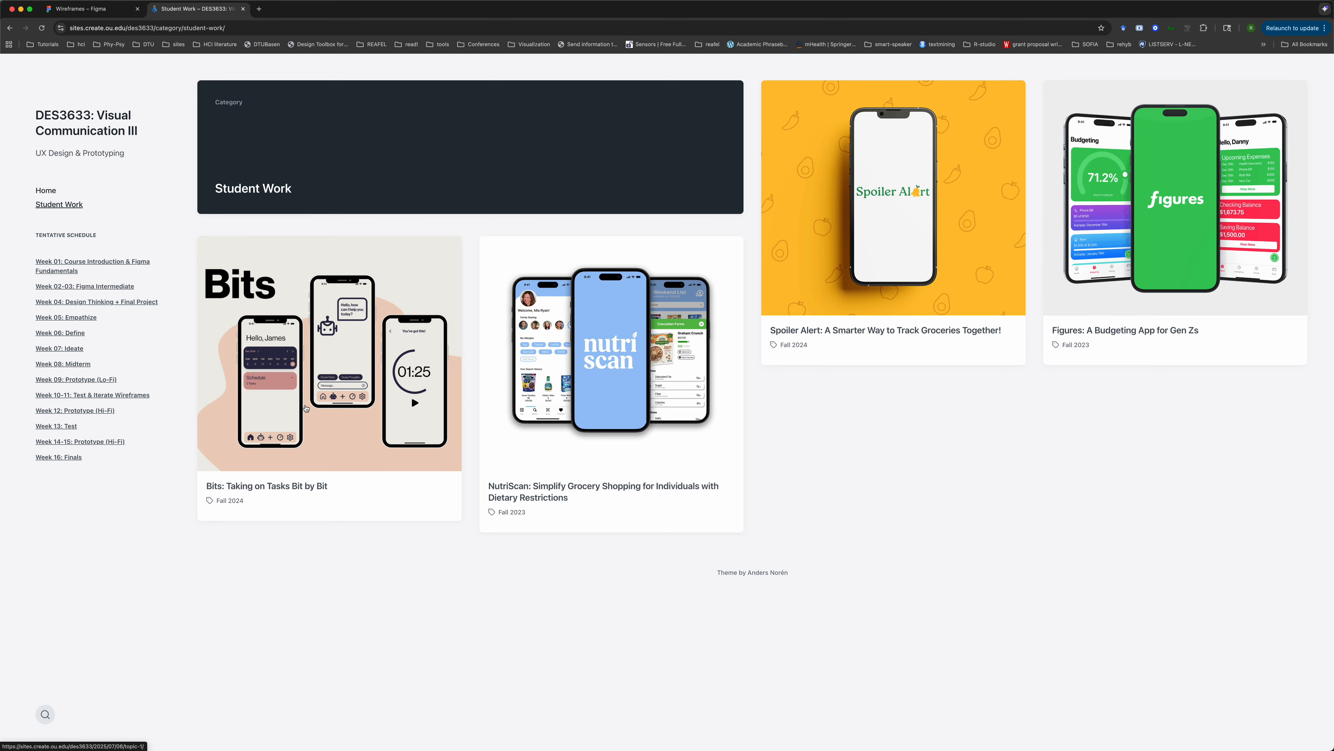
- Copy the project title "Bits: Taking on Tasks Bit by Bit" from the website into the first card's Card Subtitle in Figma
{"action": "left_click_drag", "start_coordinate": [206, 486], "coordinate": [343, 487]}
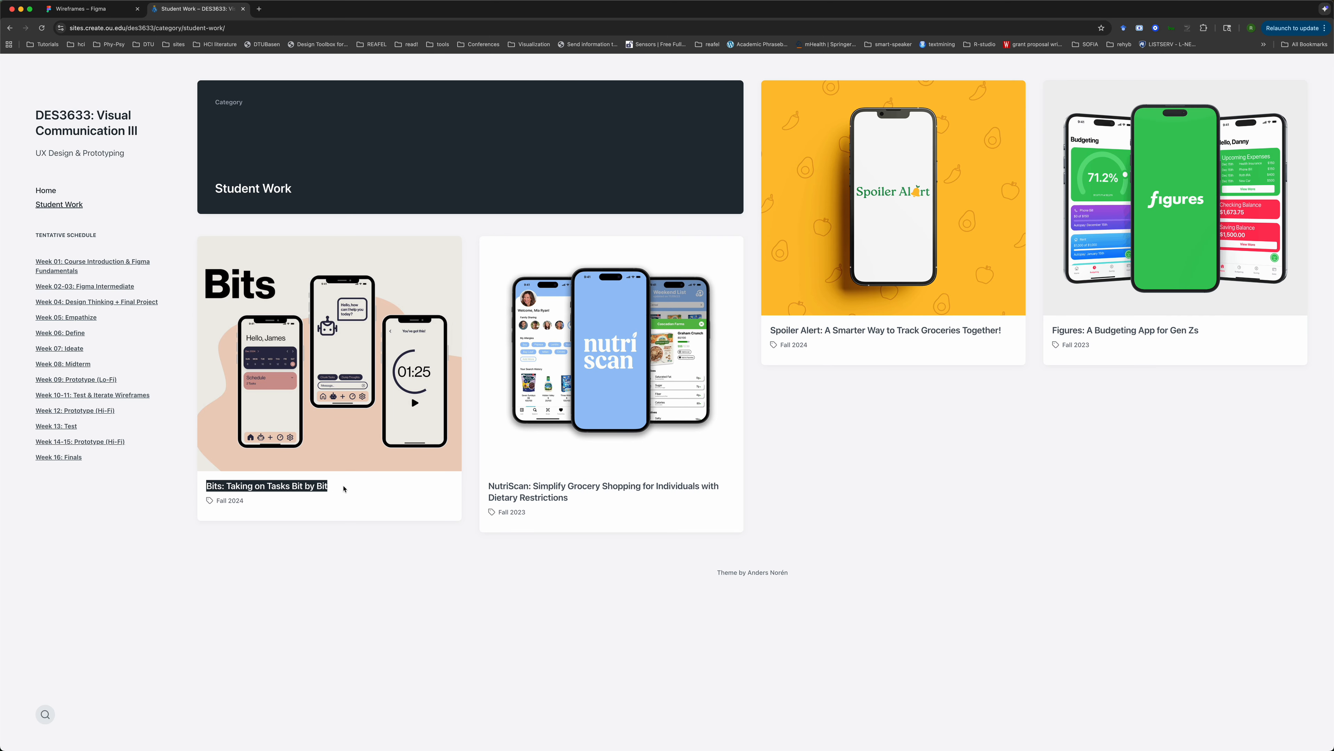
{"action": "left_click", "coordinate": [88, 9]}
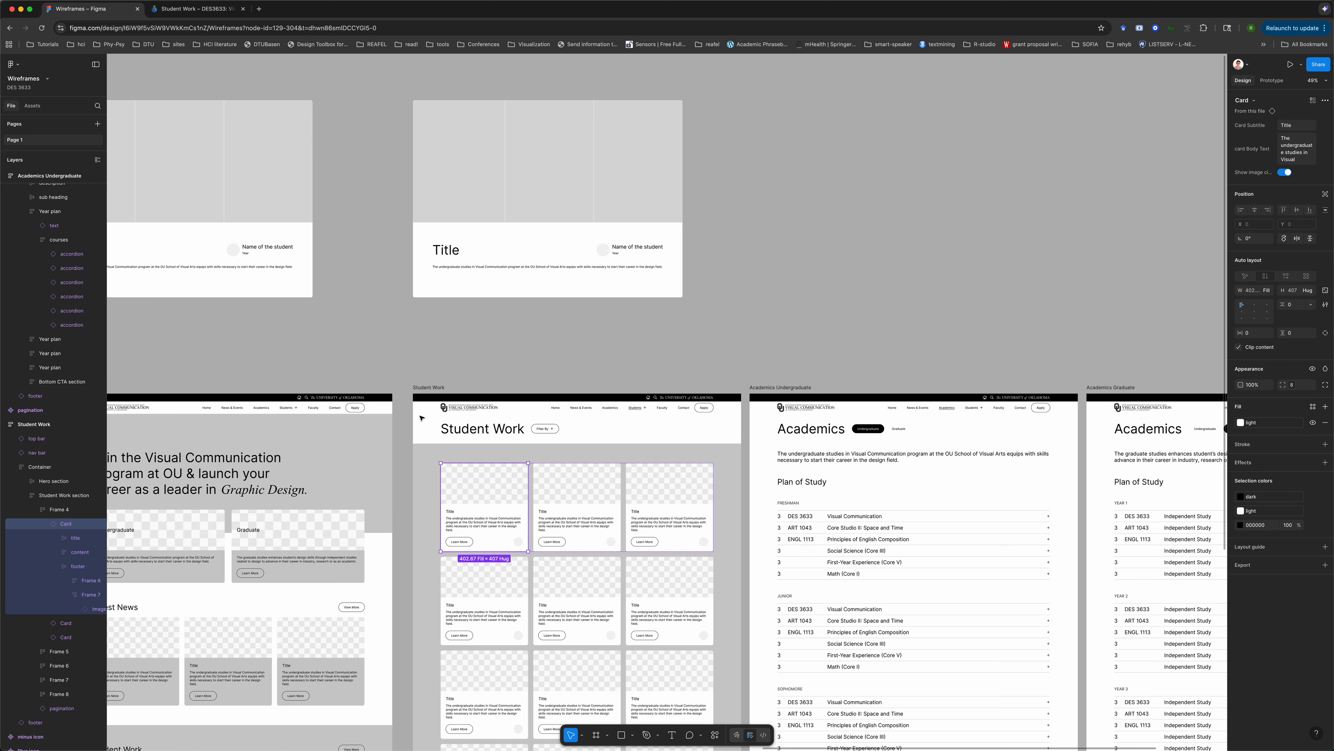
{"action": "left_click", "coordinate": [1298, 126]}
{"action": "key", "text": "super+v"}
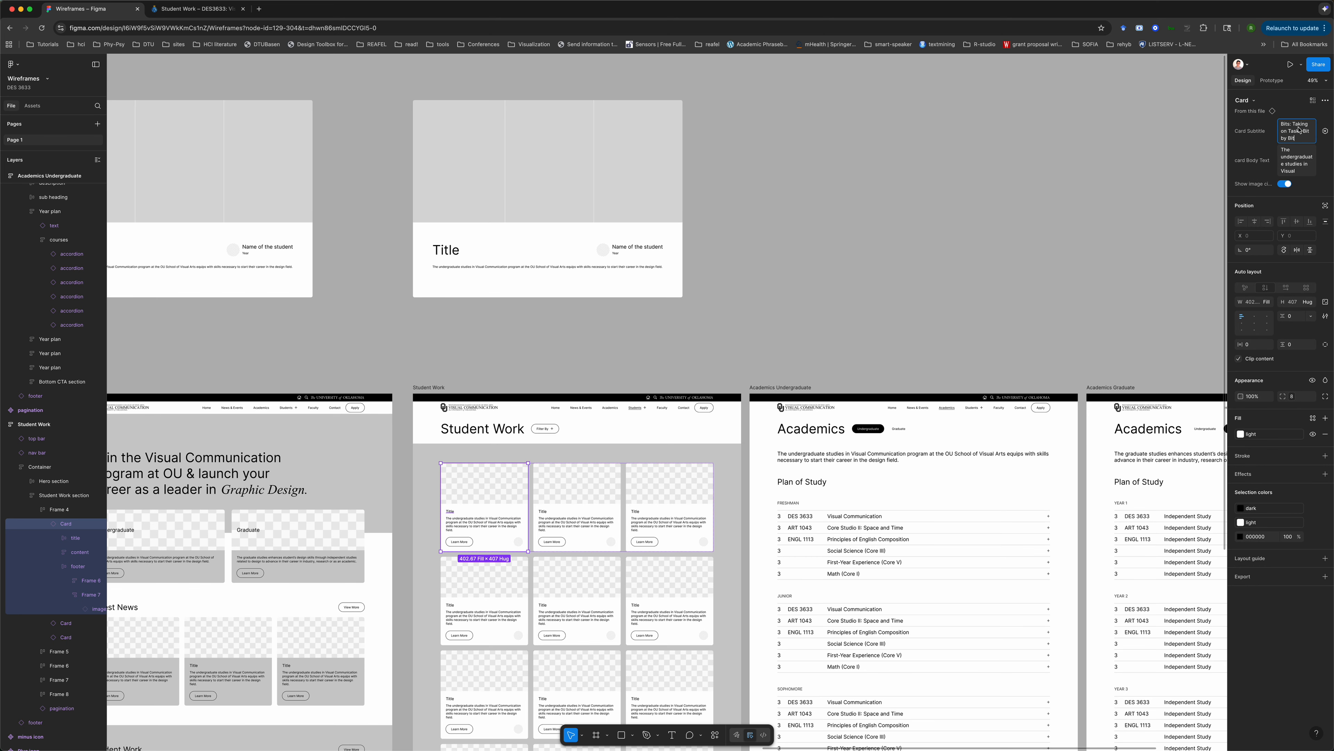
{"action": "left_click", "coordinate": [1142, 193]}
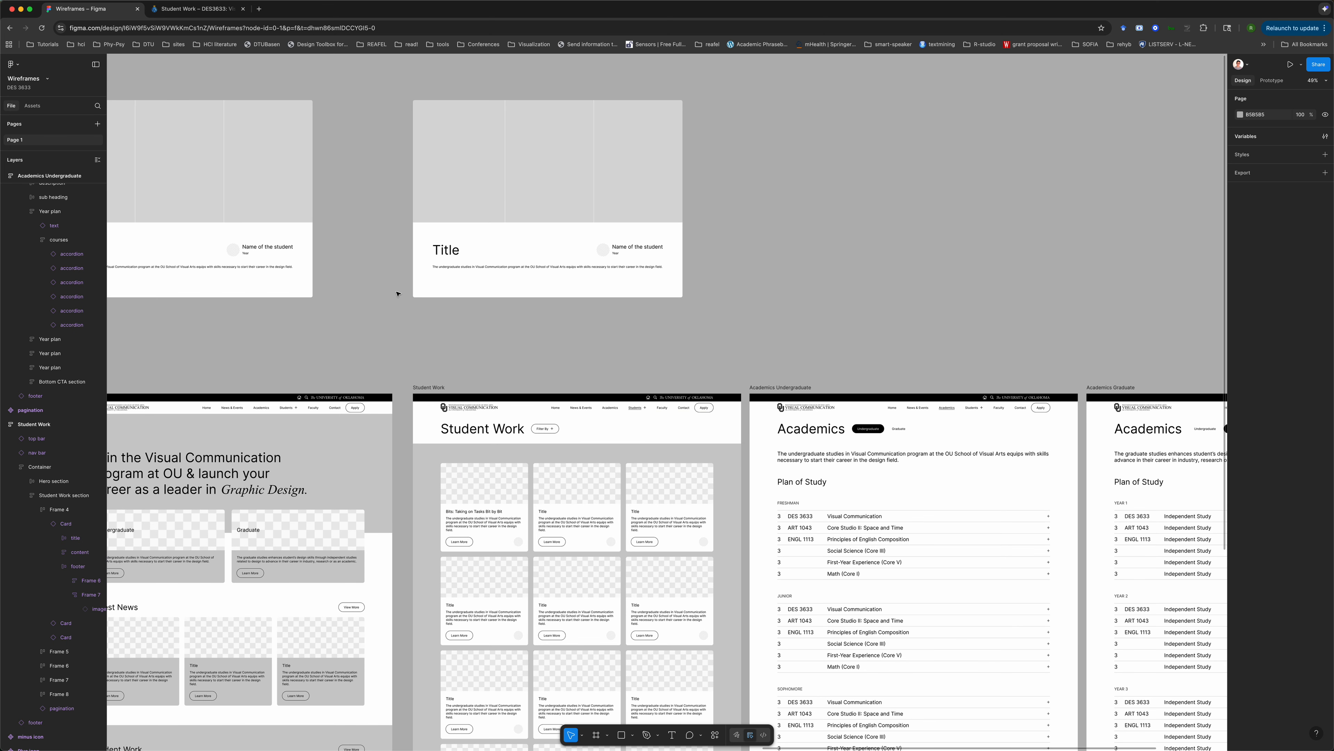
- Return to the course website and open the Bits project's page at its description text
{"action": "left_click", "coordinate": [189, 15]}
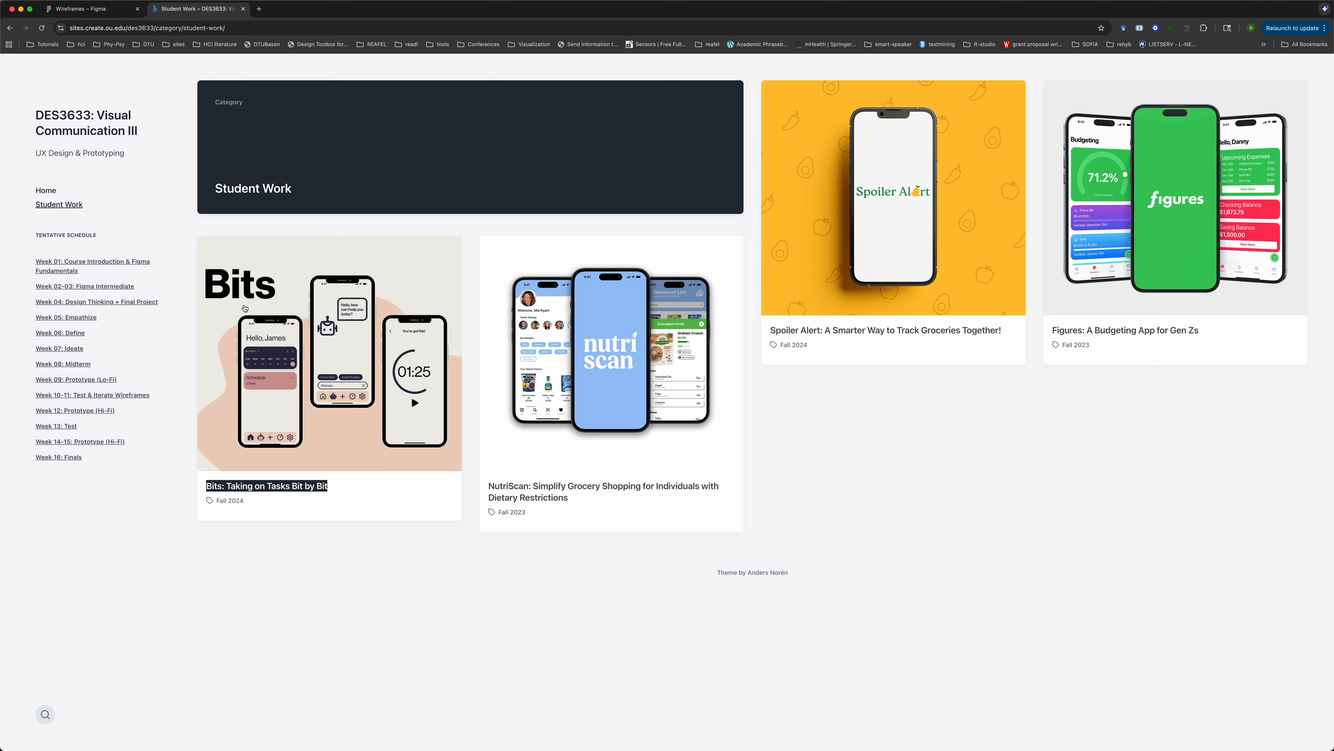
{"action": "left_click", "coordinate": [282, 455]}
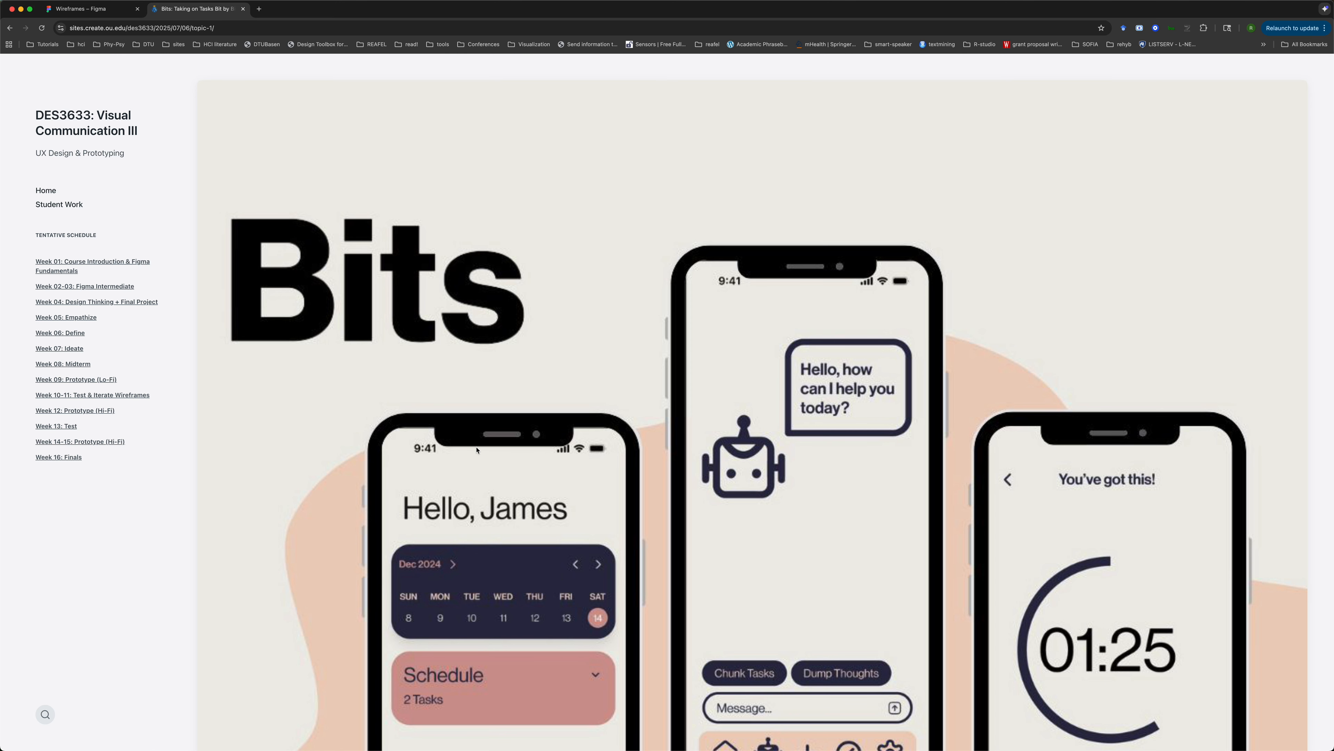
{"action": "scroll", "coordinate": [628, 379], "scroll_direction": "down", "scroll_amount": 10}
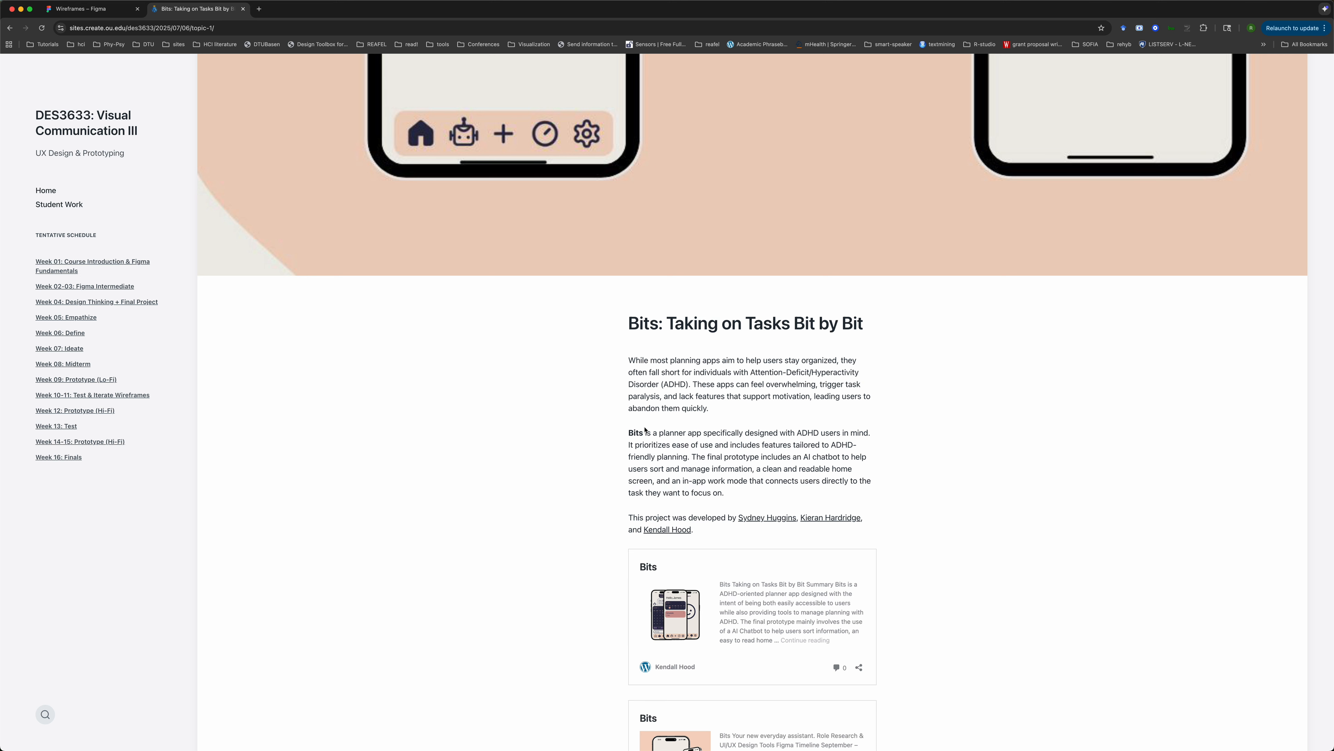
- Copy the paragraph beginning "Bits is a planner app" from the course page and paste it as the first Student Work card's body text
{"action": "scroll", "coordinate": [650, 445], "scroll_direction": "down", "scroll_amount": 1}
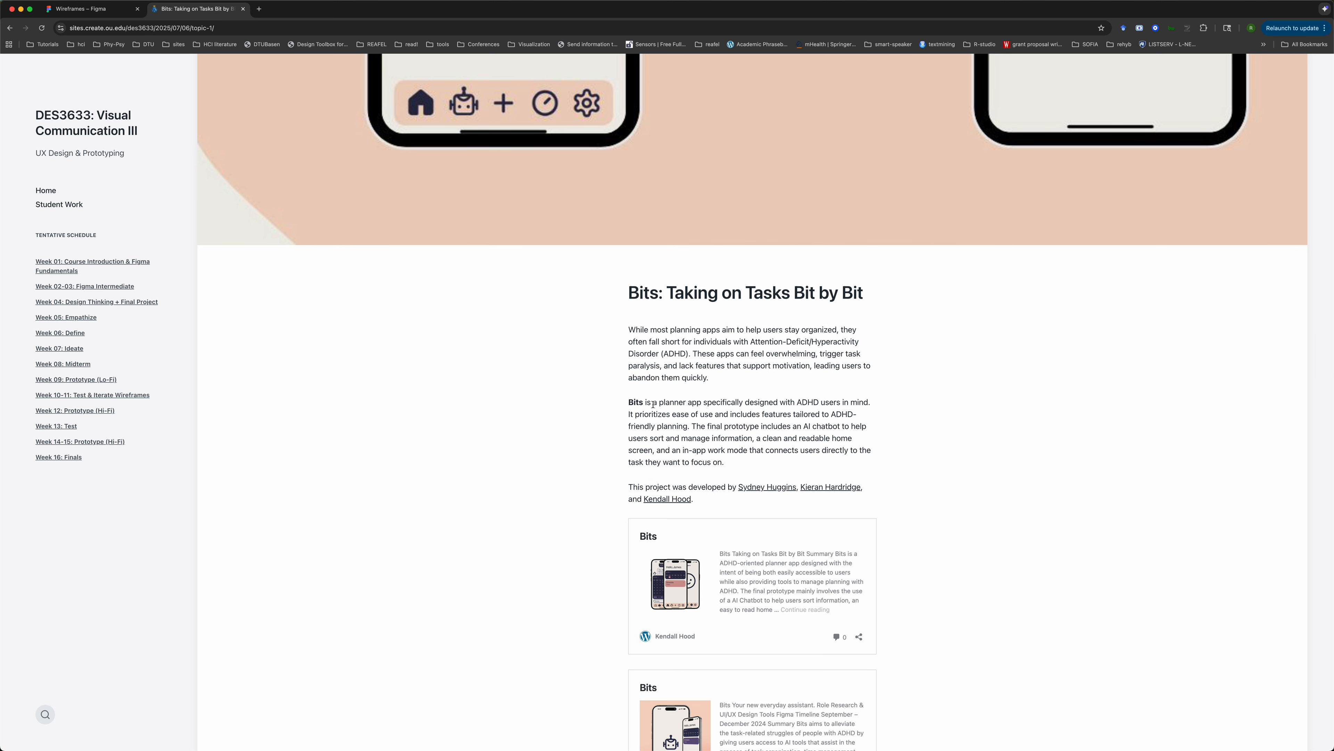
{"action": "triple_click", "coordinate": [653, 404]}
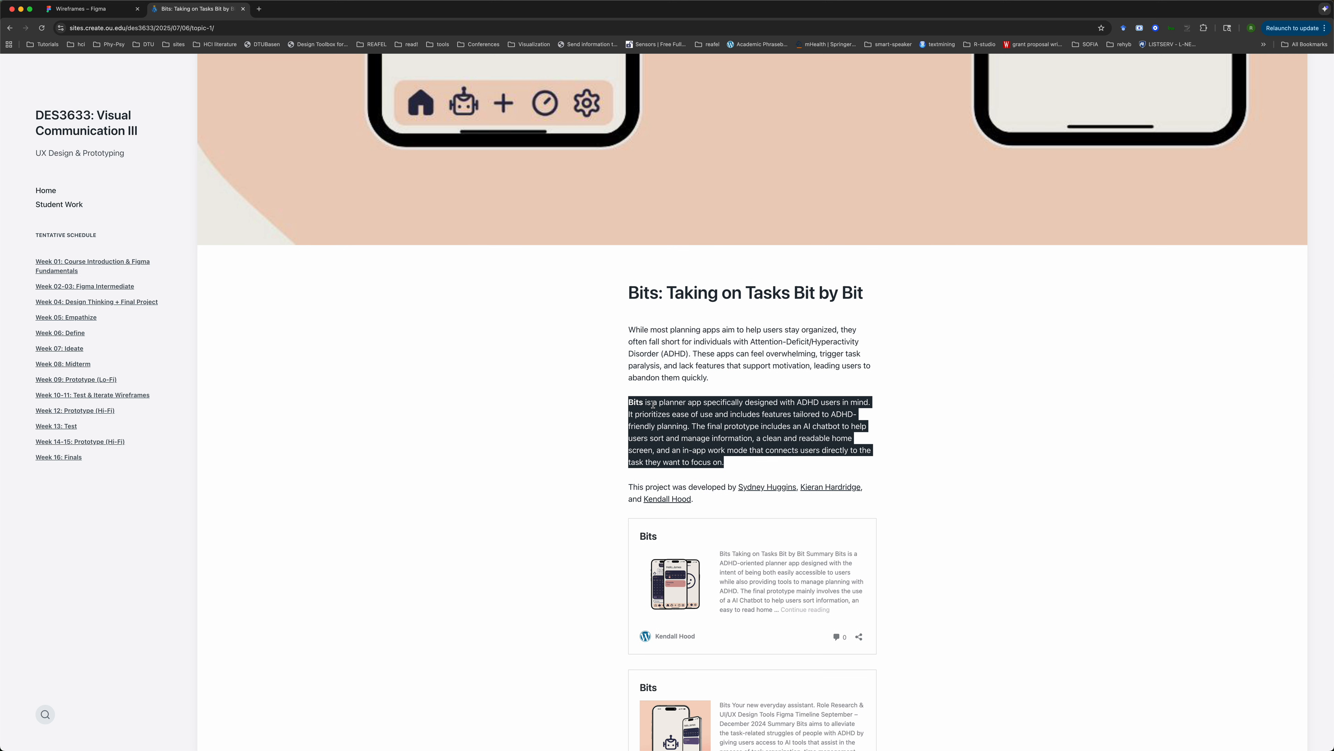
{"action": "left_click", "coordinate": [98, 10]}
{"action": "double_click", "coordinate": [484, 496]}
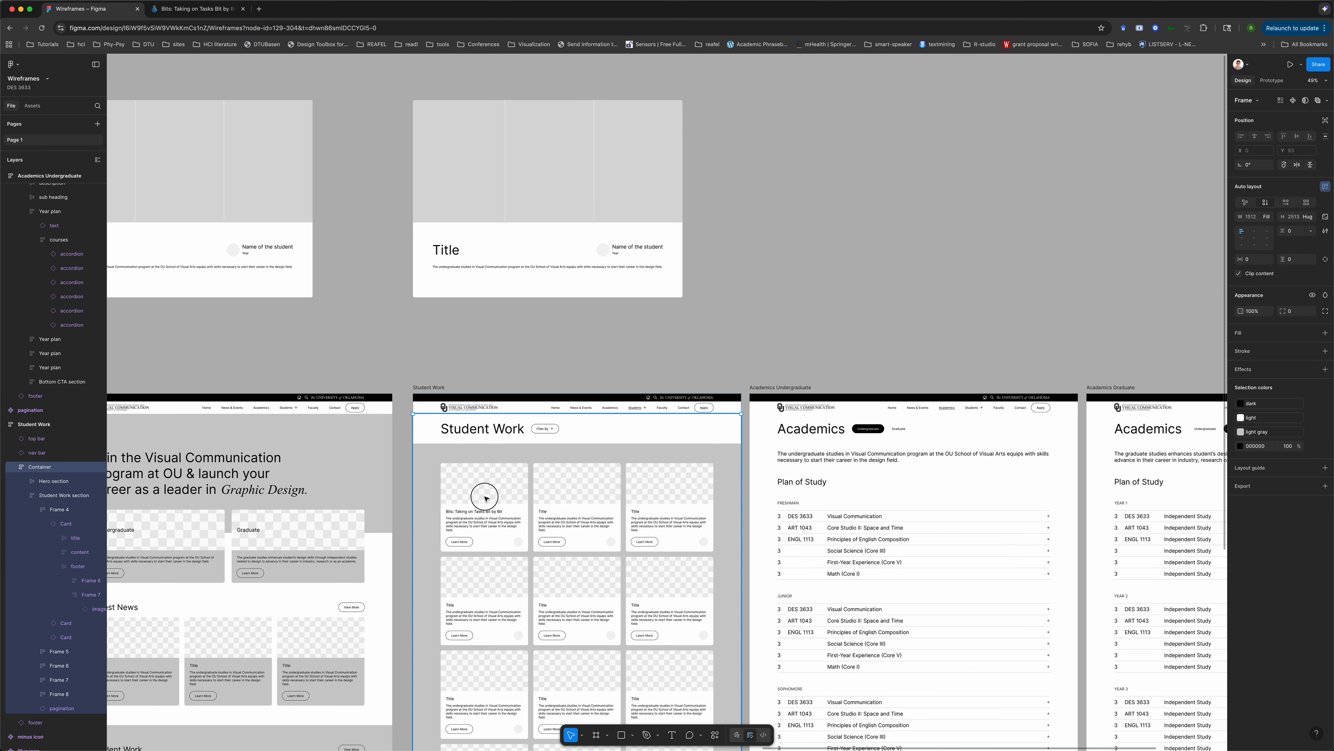
{"action": "double_click", "coordinate": [485, 496]}
{"action": "left_click", "coordinate": [1296, 160]}
{"action": "key", "text": "cmd+v"}
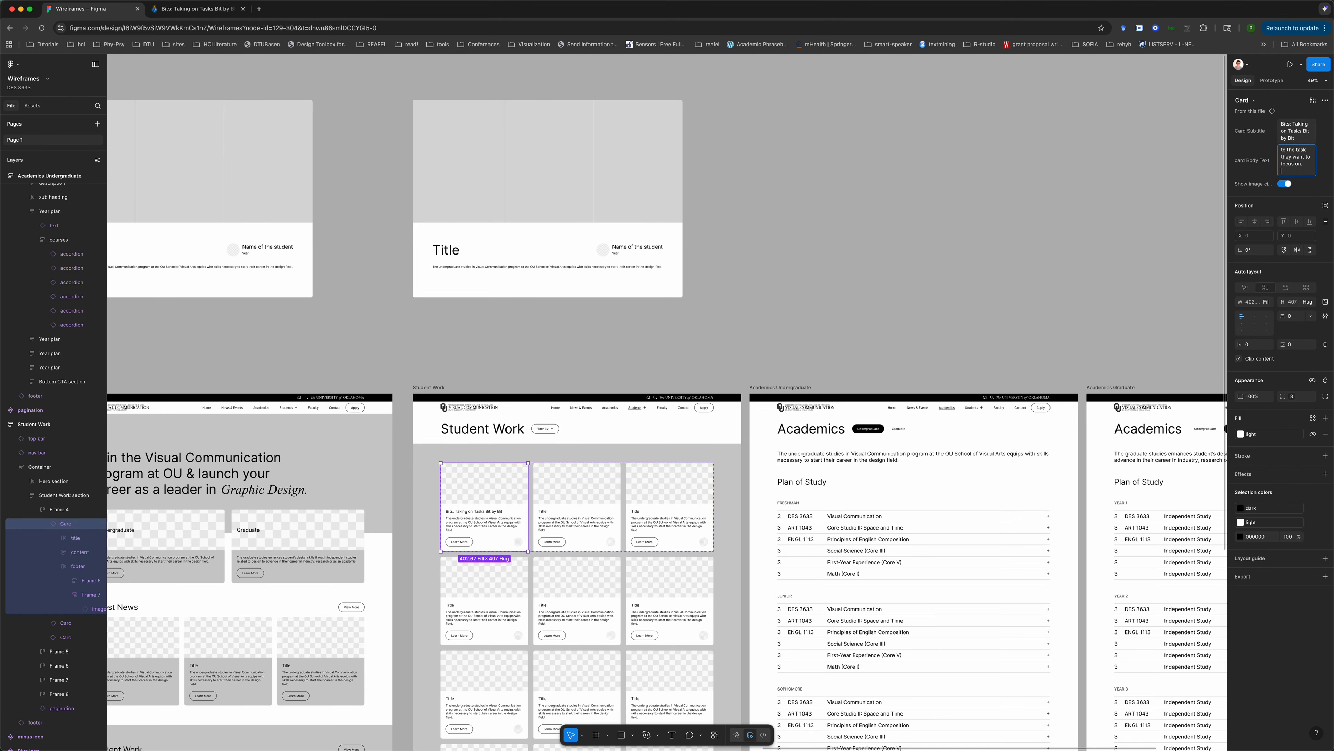
{"action": "left_click", "coordinate": [938, 263]}
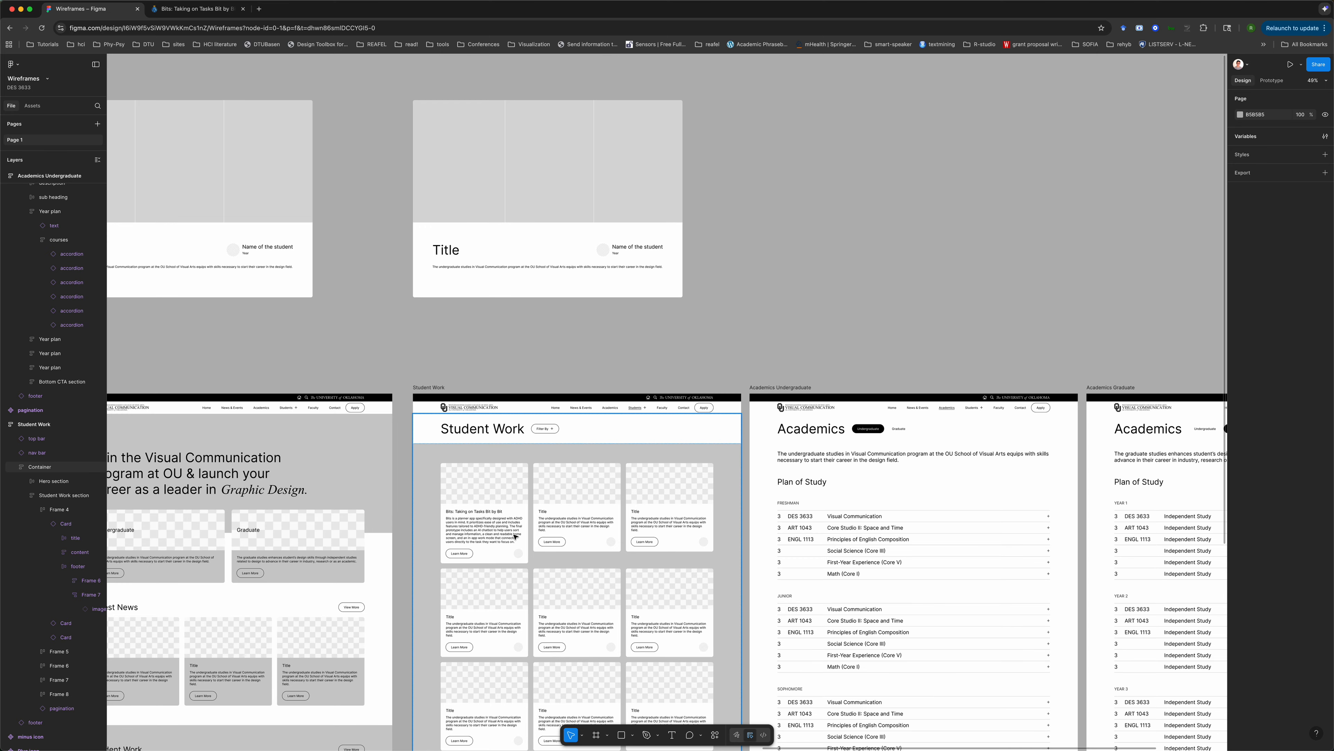
- In the first card's description, replace "to help users sort and manage information, a clean and readable home screen, and" with "with"
{"action": "scroll", "coordinate": [515, 536], "scroll_direction": "up", "scroll_amount": 5}
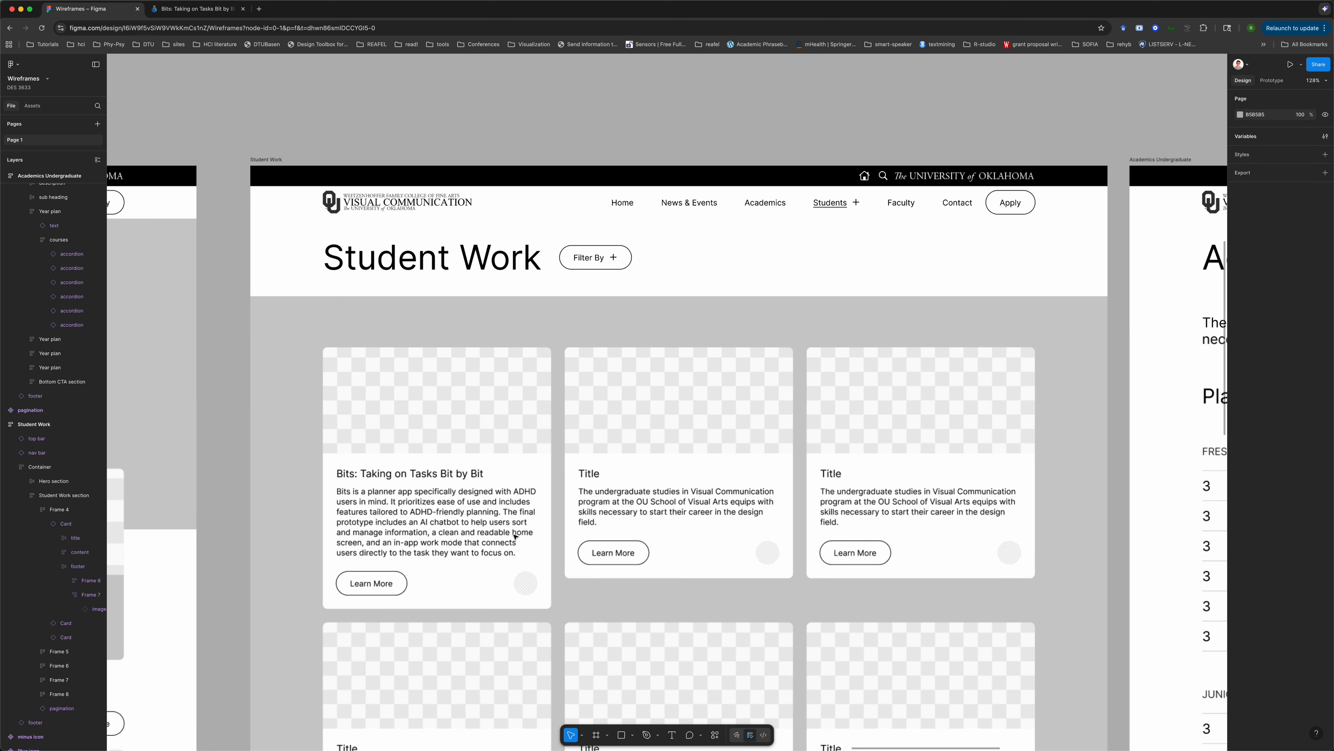
{"action": "left_click", "coordinate": [474, 536]}
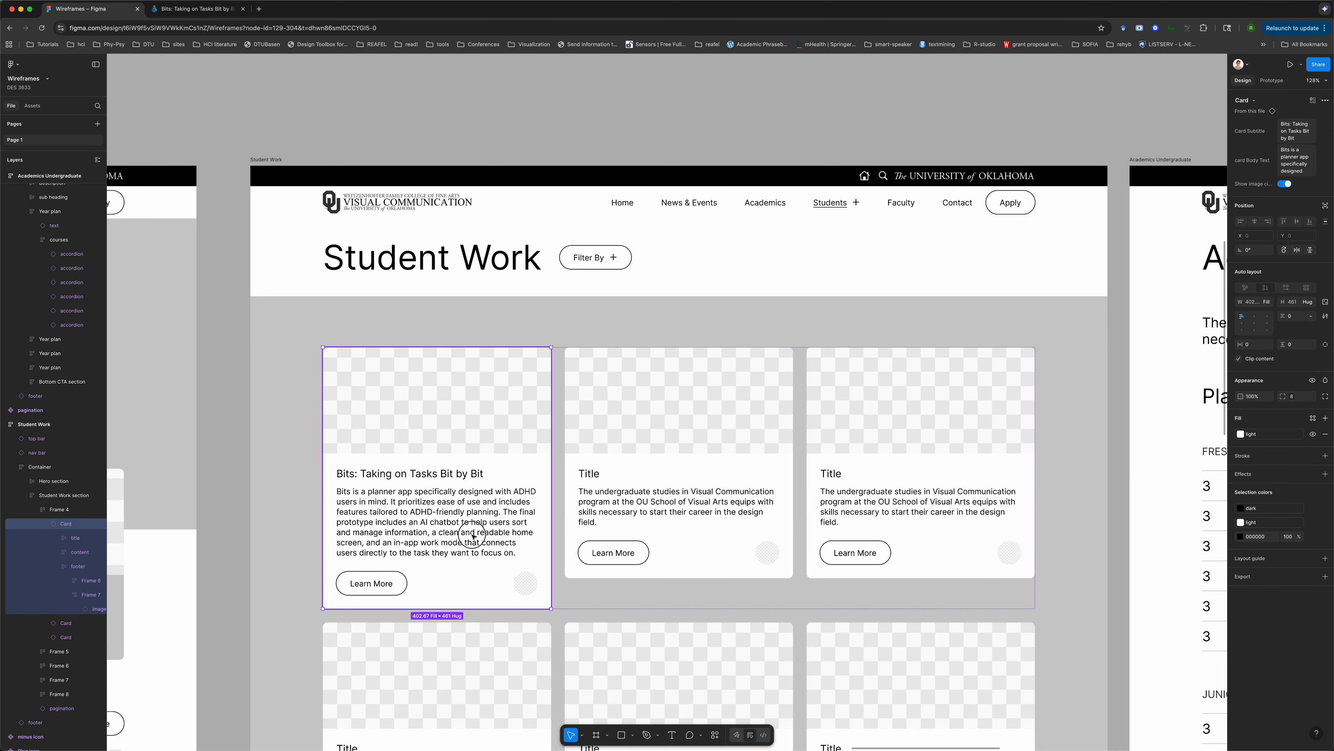
{"action": "double_click", "coordinate": [473, 536]}
{"action": "left_click", "coordinate": [456, 540]}
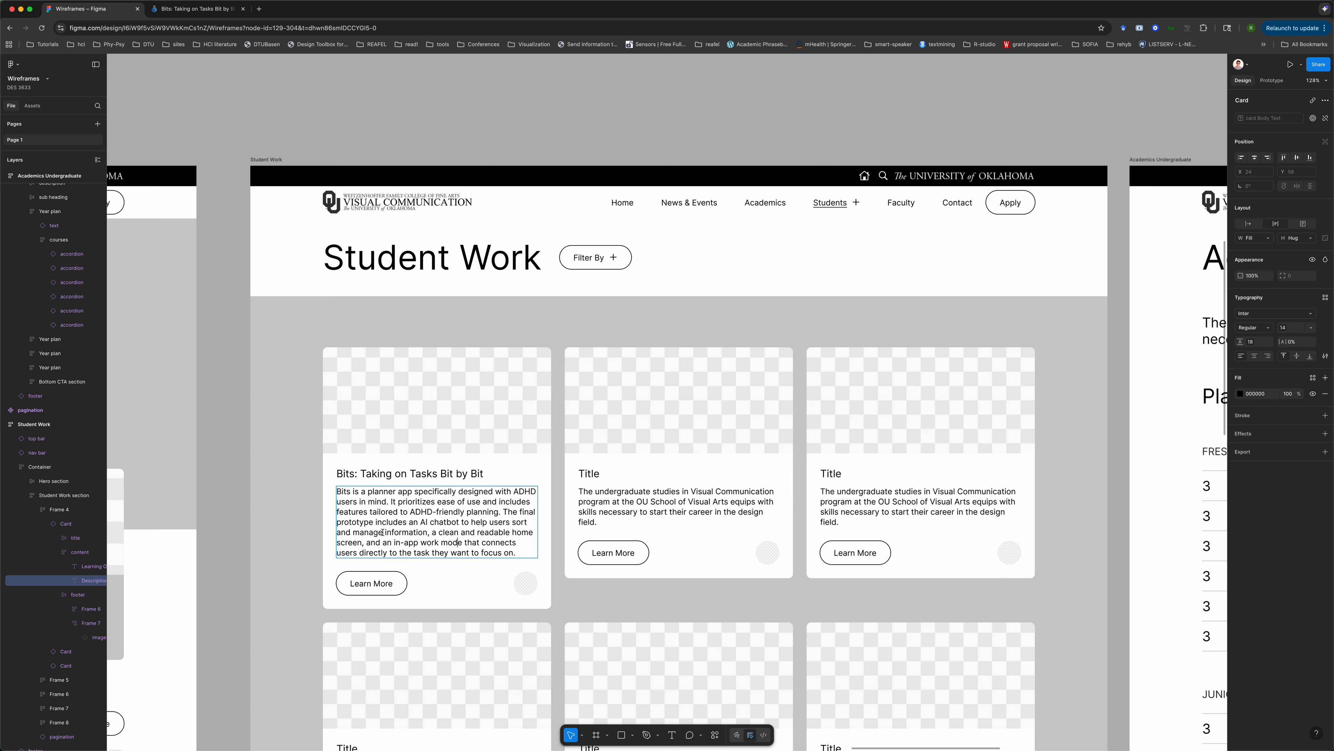
{"action": "left_click", "coordinate": [427, 531]}
{"action": "left_click_drag", "start_coordinate": [426, 531], "coordinate": [446, 542]}
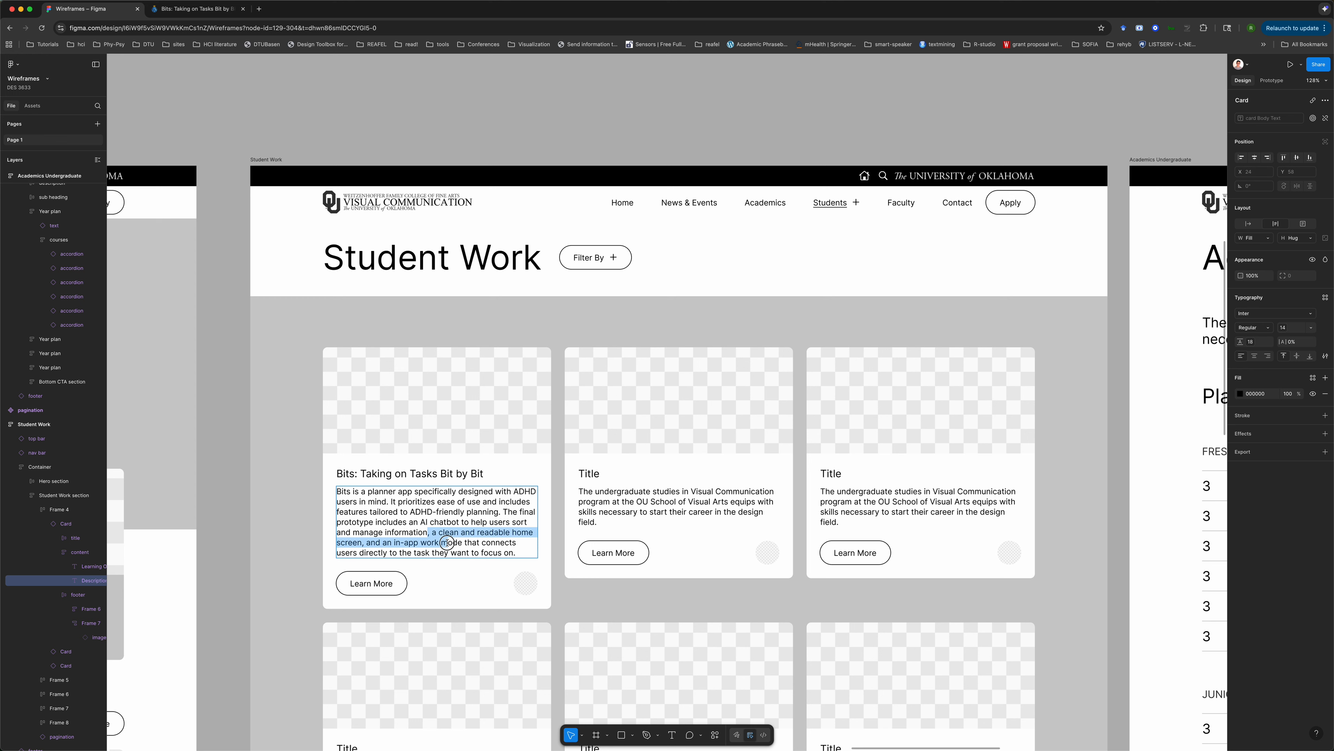
{"action": "left_click_drag", "start_coordinate": [508, 524], "coordinate": [382, 532]}
{"action": "left_click", "coordinate": [434, 533]}
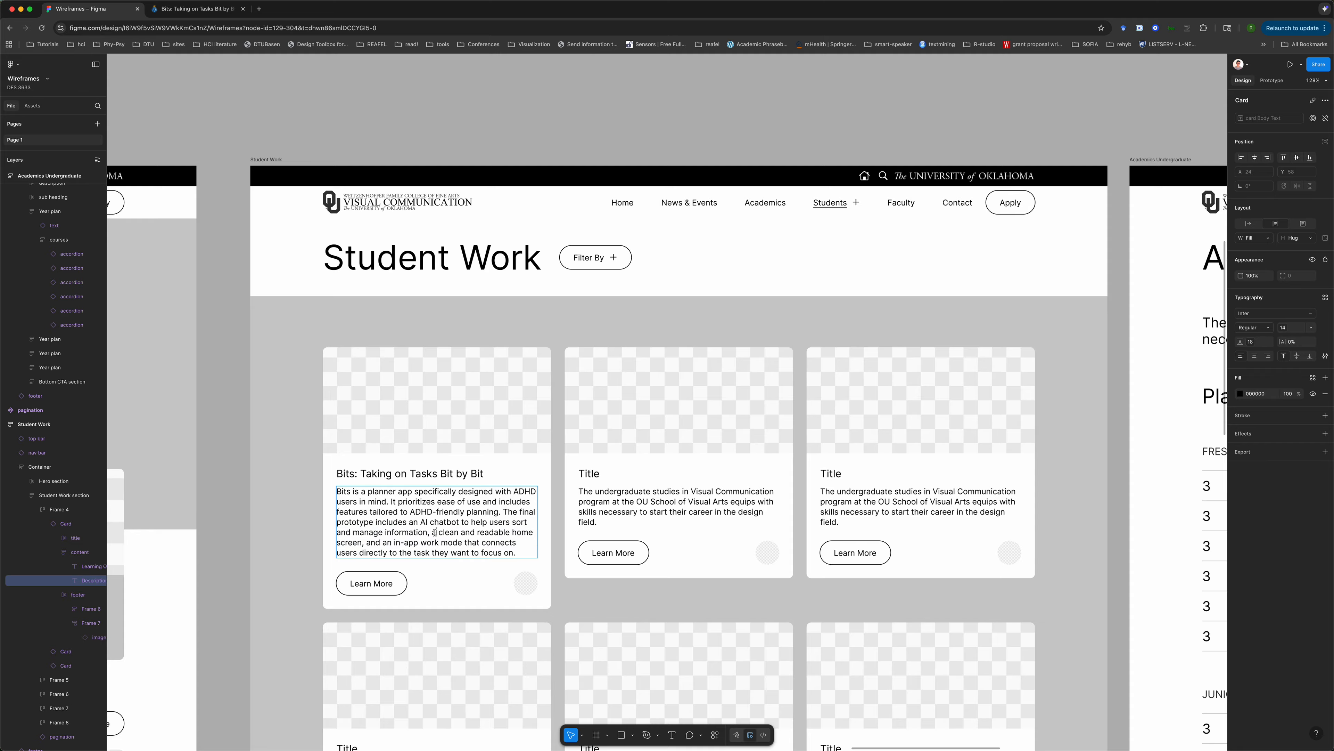
{"action": "left_click_drag", "start_coordinate": [385, 542], "coordinate": [466, 521]}
{"action": "left_click_drag", "start_coordinate": [381, 540], "coordinate": [461, 519]}
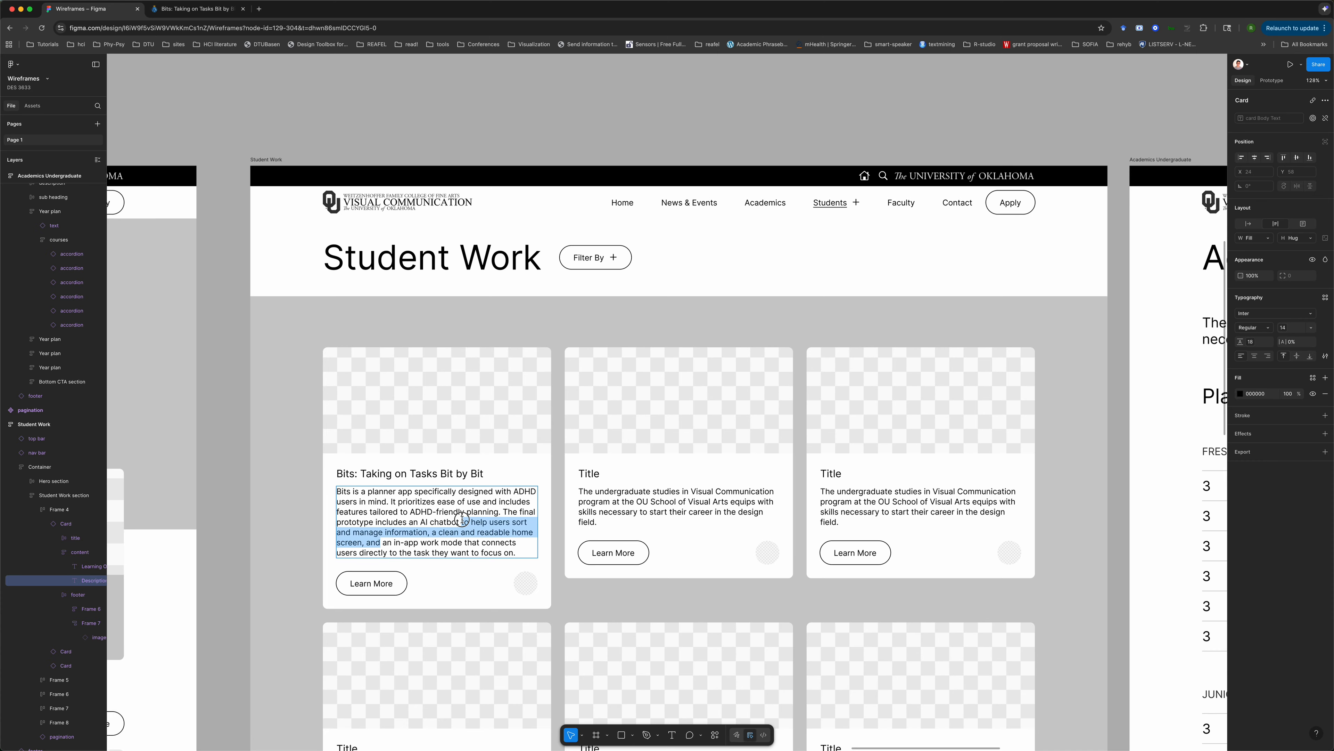
{"action": "type", "text": "with"}
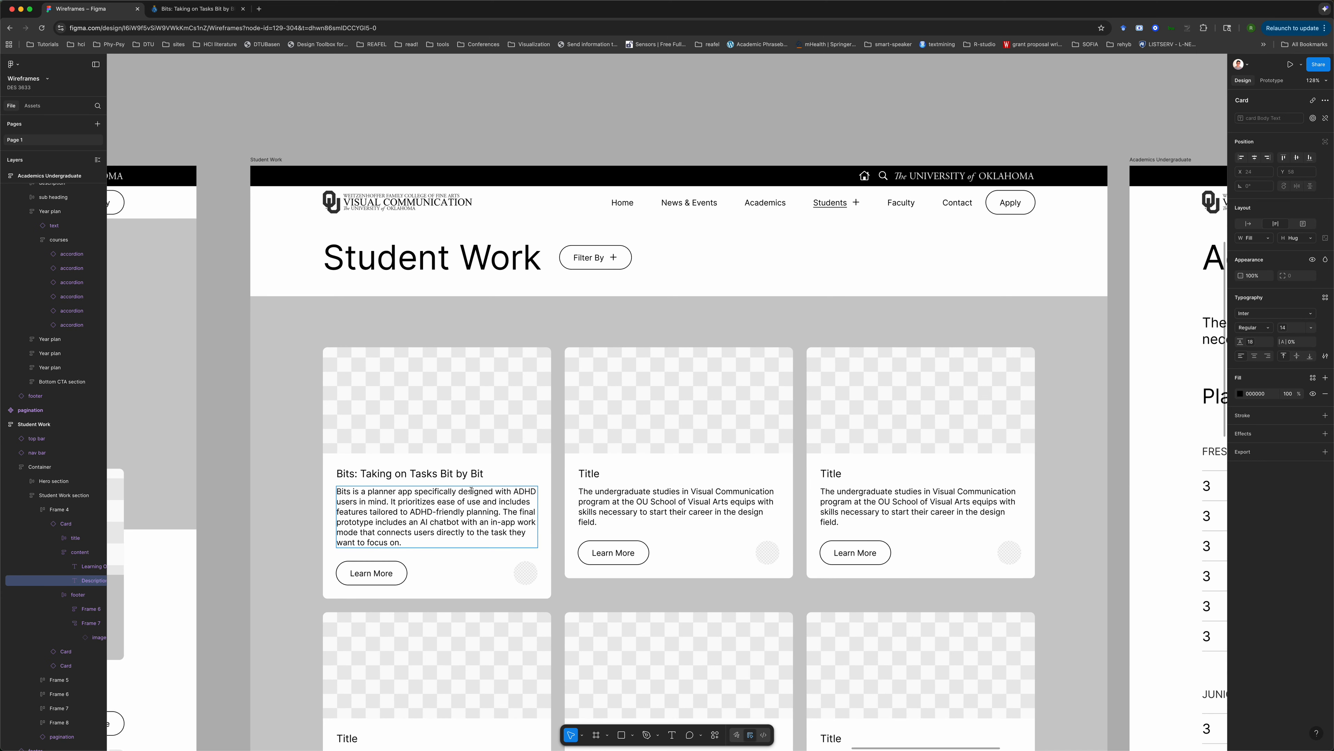
- Delete the sentence beginning "The final prototype includes" from the first card's description
{"action": "left_click_drag", "start_coordinate": [502, 512], "coordinate": [507, 541]}
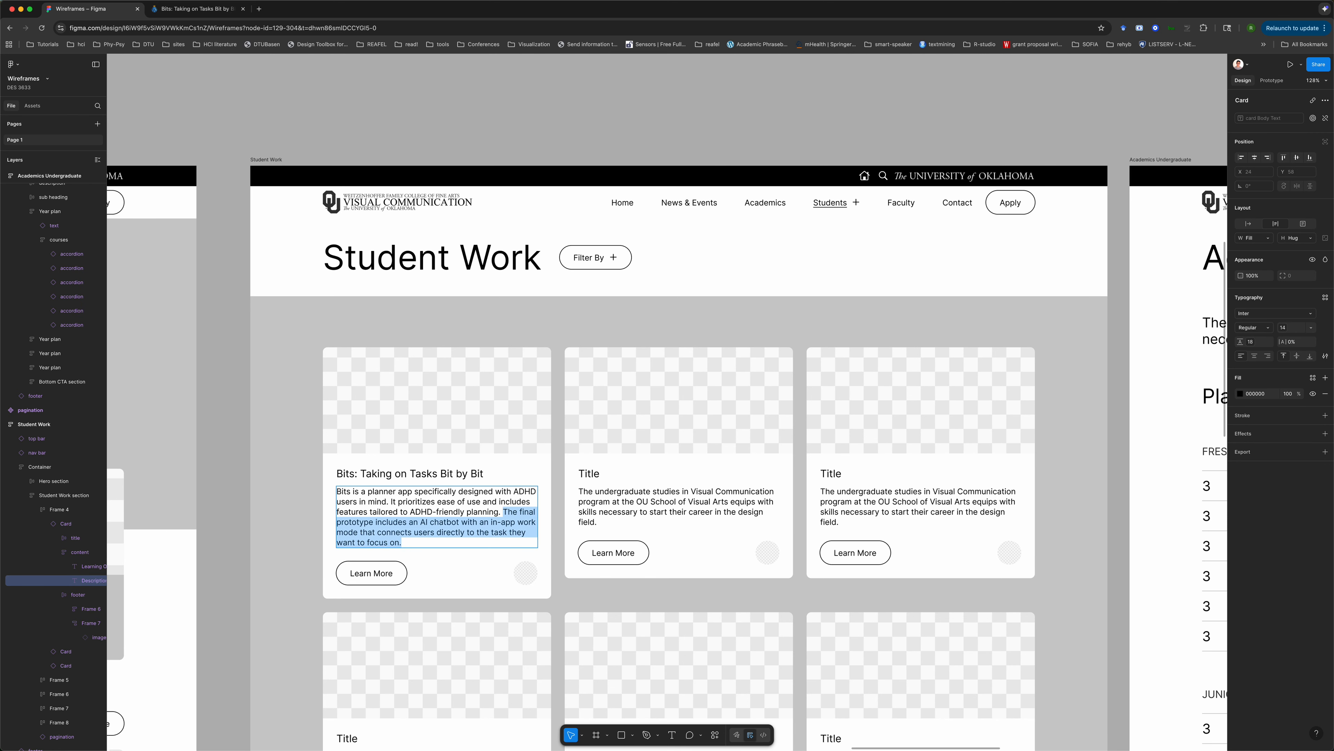
{"action": "key", "text": "BackSpace"}
{"action": "key", "text": "Escape"}
{"action": "key", "text": "Escape"}
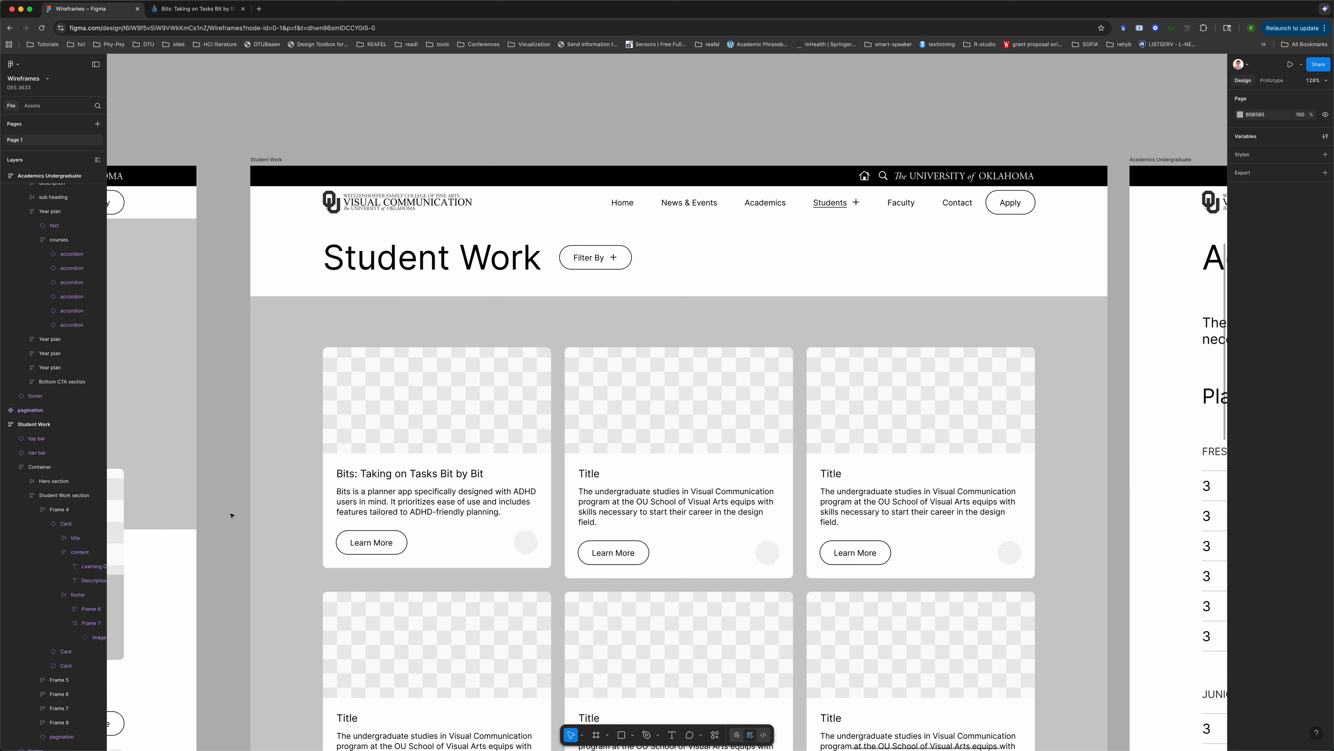
- Set the first Student Work card's vertical resizing to fill its container
{"action": "scroll", "coordinate": [247, 515], "scroll_direction": "down", "scroll_amount": 3}
{"action": "double_click", "coordinate": [428, 511]}
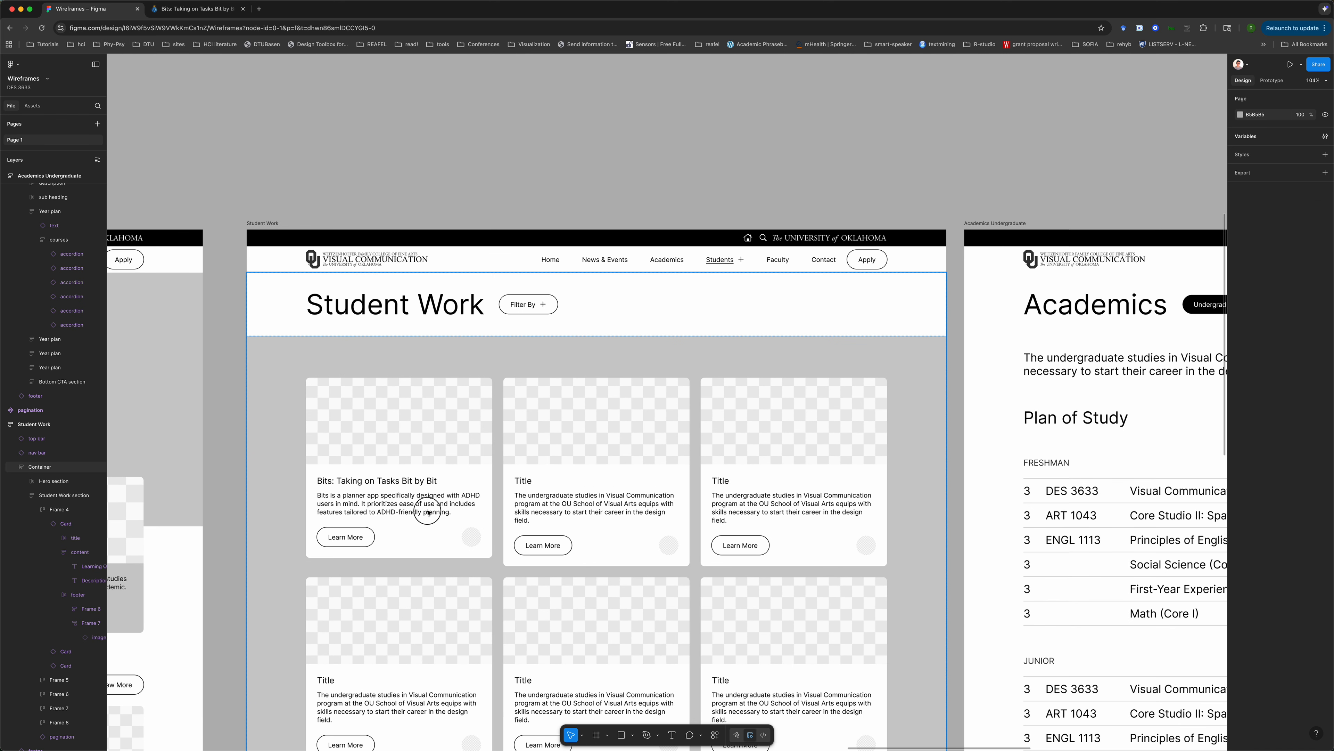
{"action": "left_click", "coordinate": [428, 512]}
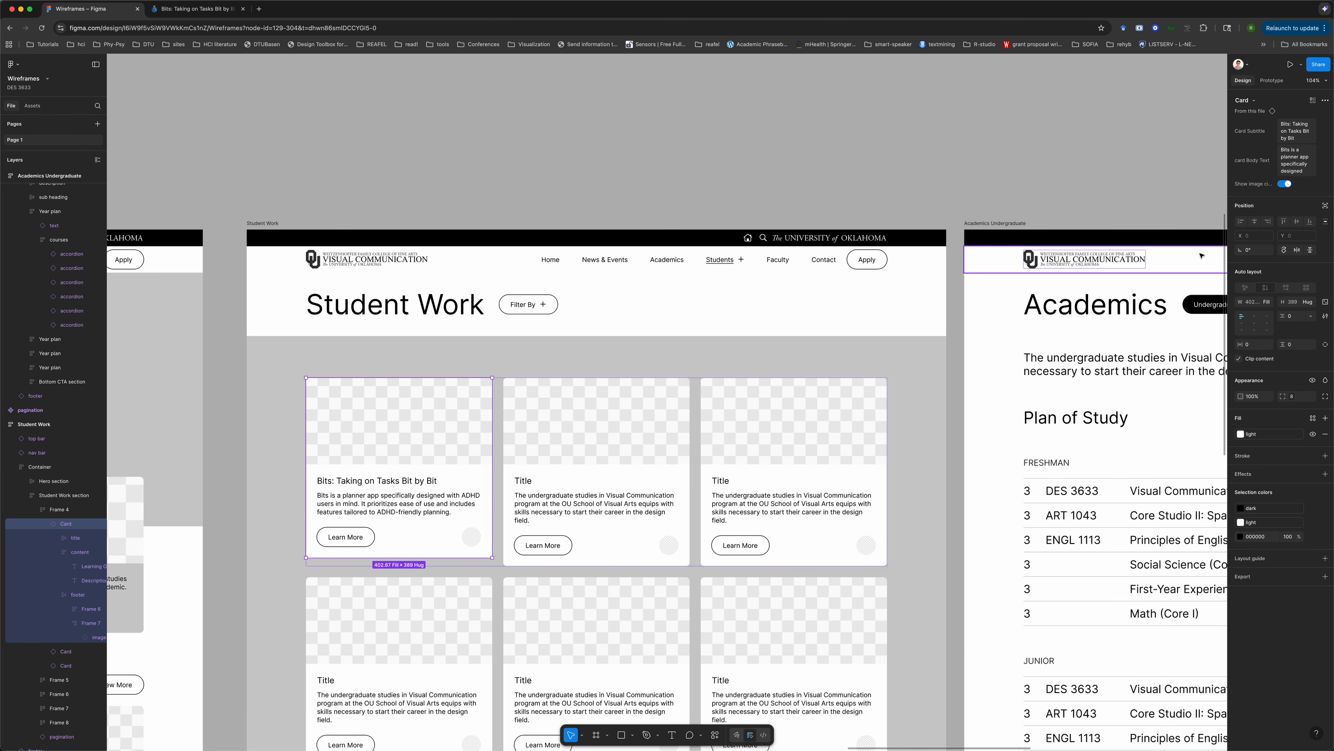
{"action": "left_click", "coordinate": [1311, 303]}
{"action": "left_click", "coordinate": [1294, 312]}
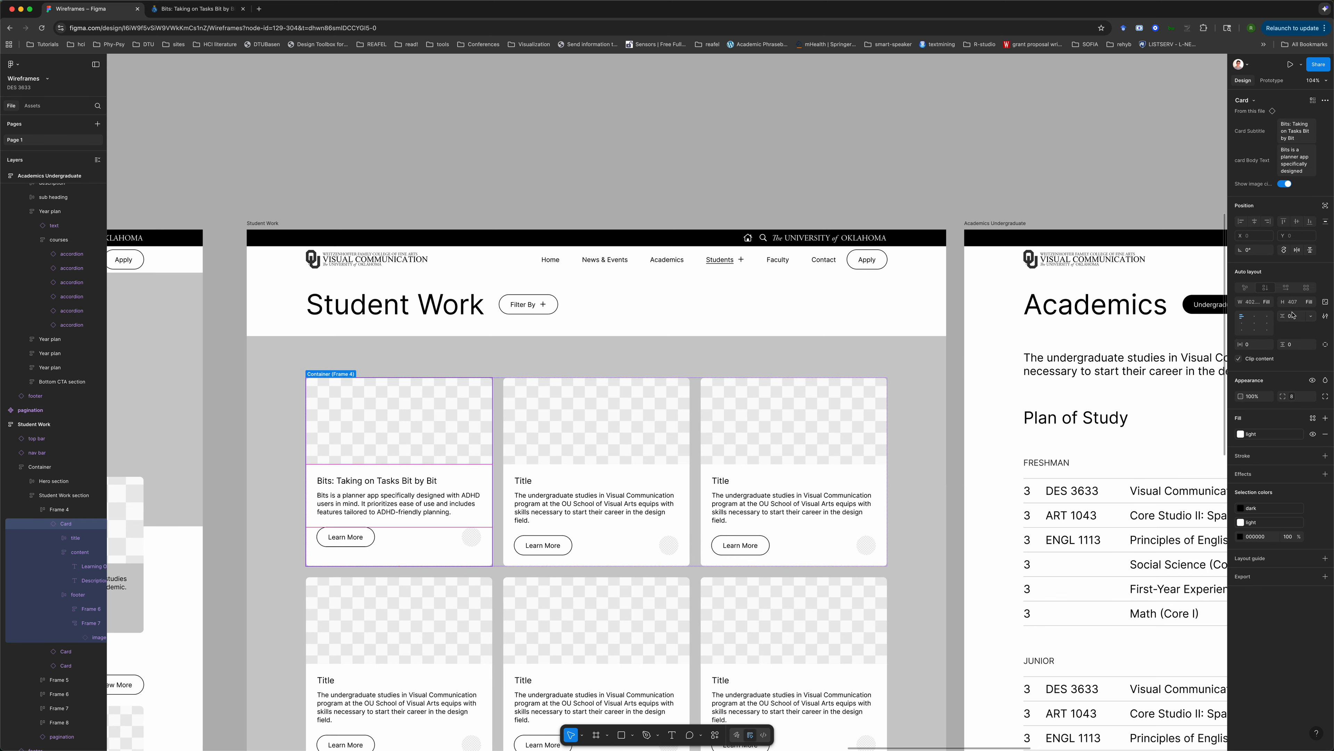
{"action": "left_click", "coordinate": [231, 476]}
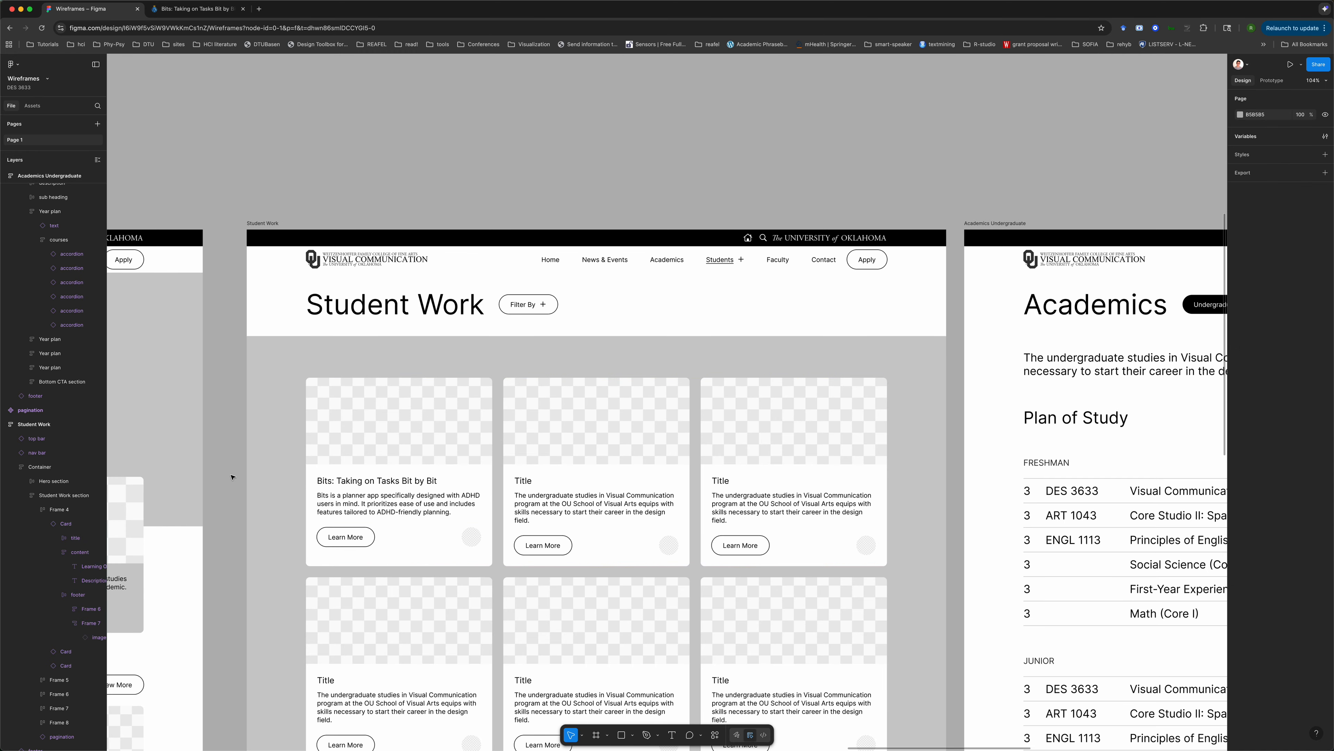
- Copy all three paragraphs below the Bits heading on the course page, including the developer credits
{"action": "scroll", "coordinate": [233, 476], "scroll_direction": "down", "scroll_amount": 5}
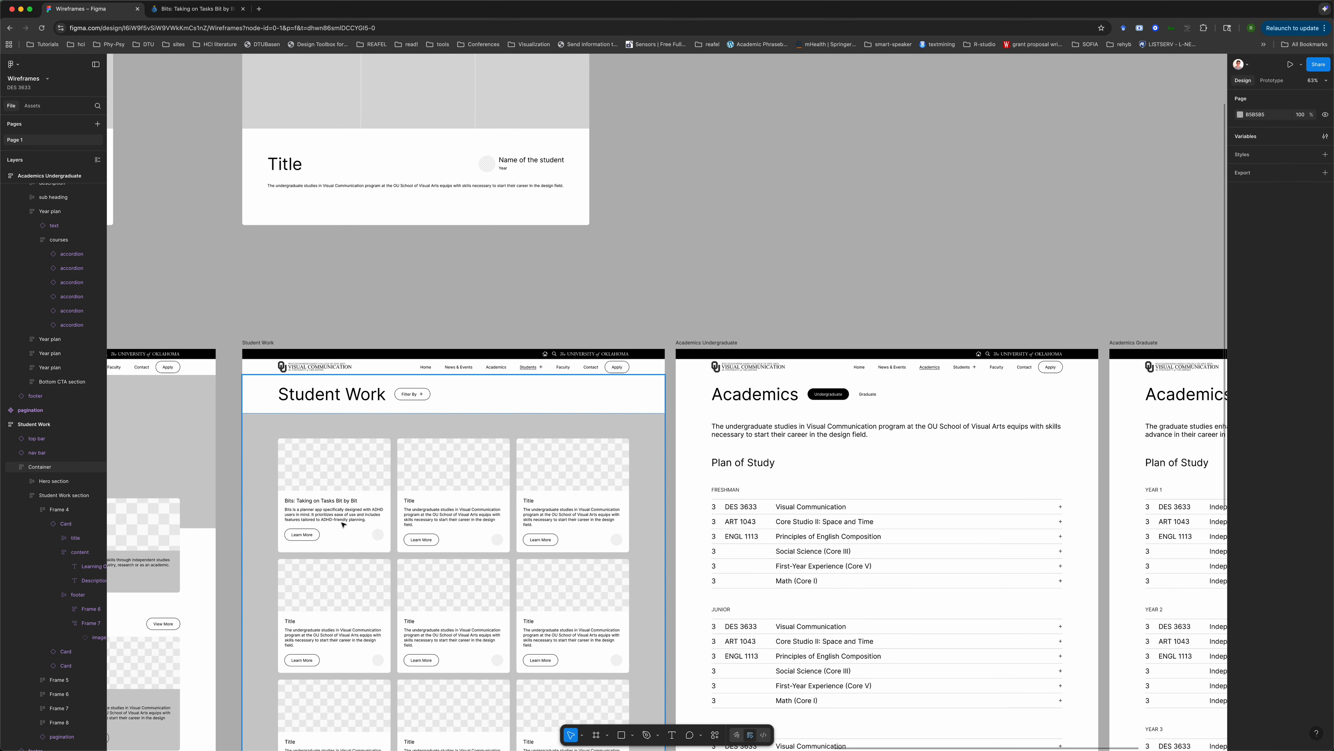
{"action": "left_click", "coordinate": [195, 8]}
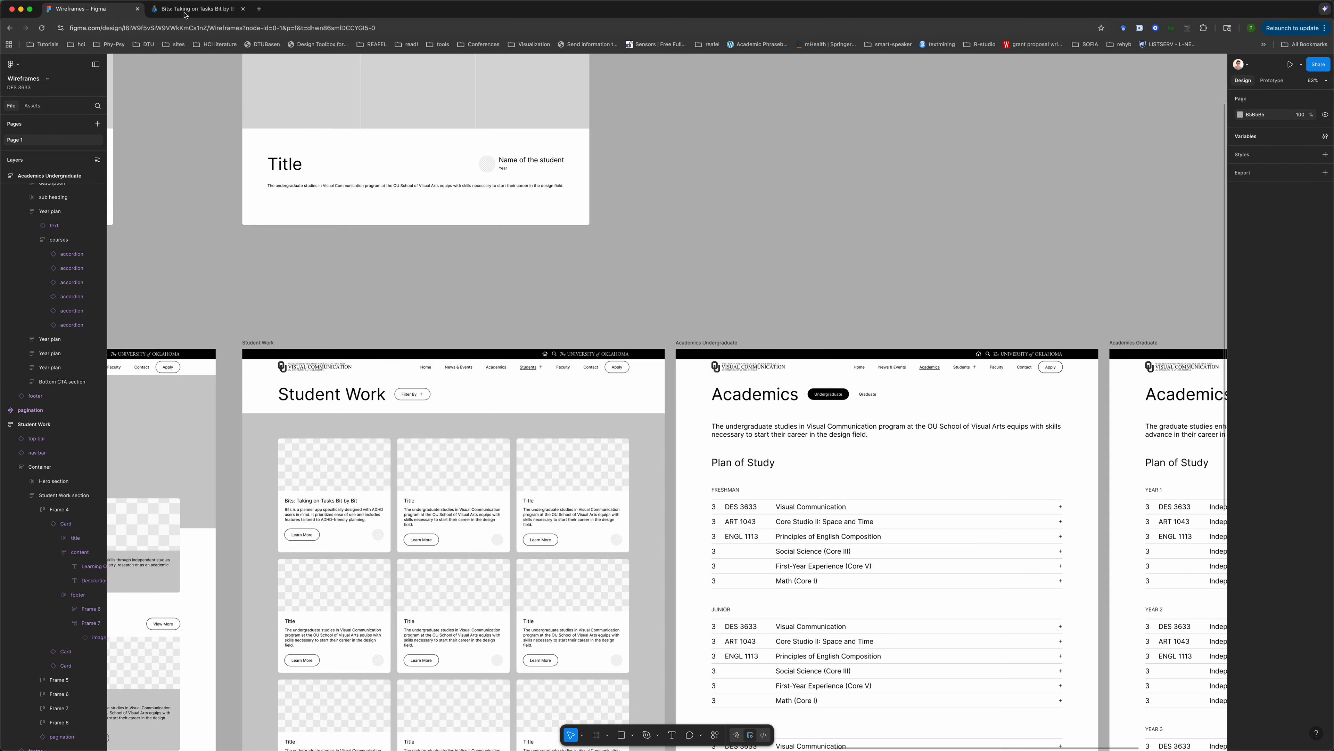
{"action": "left_click", "coordinate": [659, 391]}
{"action": "left_click_drag", "start_coordinate": [714, 505], "coordinate": [615, 337]}
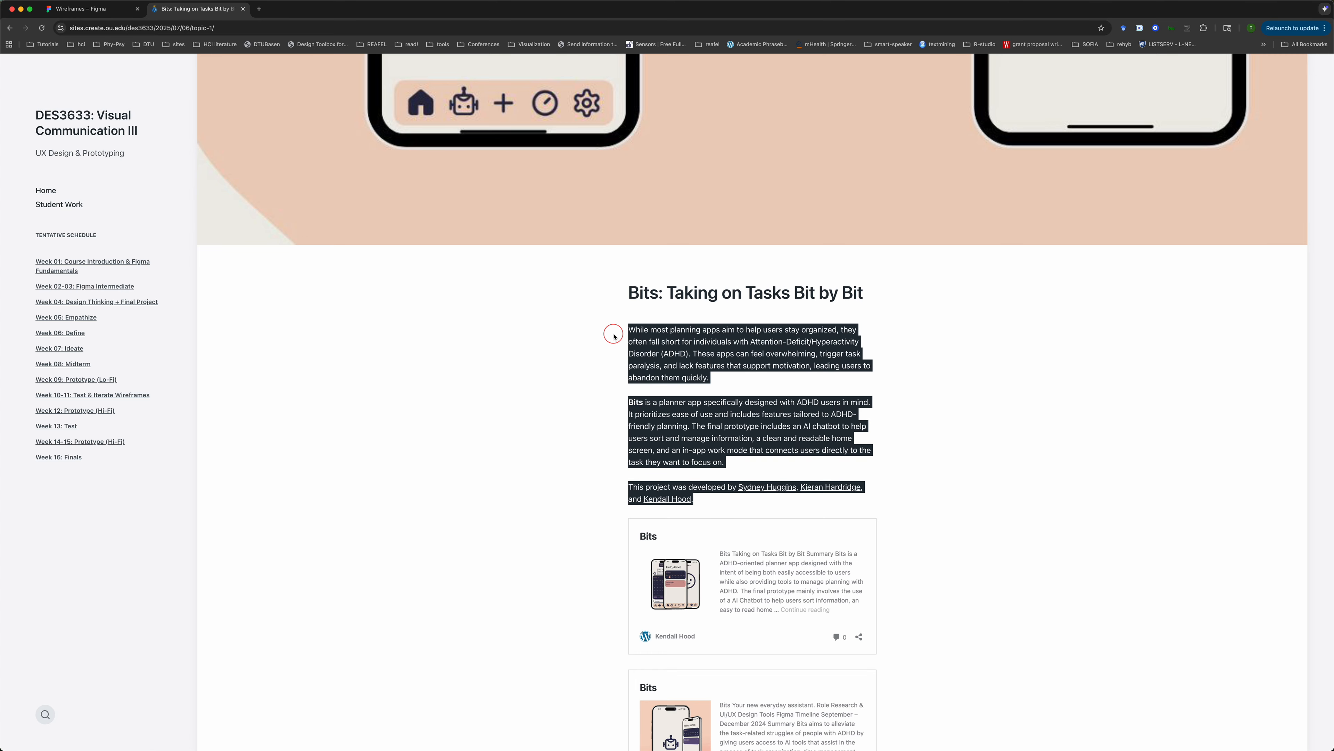
- Replace the description in the student work overlay instance above the Student Work page with the copied Bits paragraphs
{"action": "left_click", "coordinate": [111, 8]}
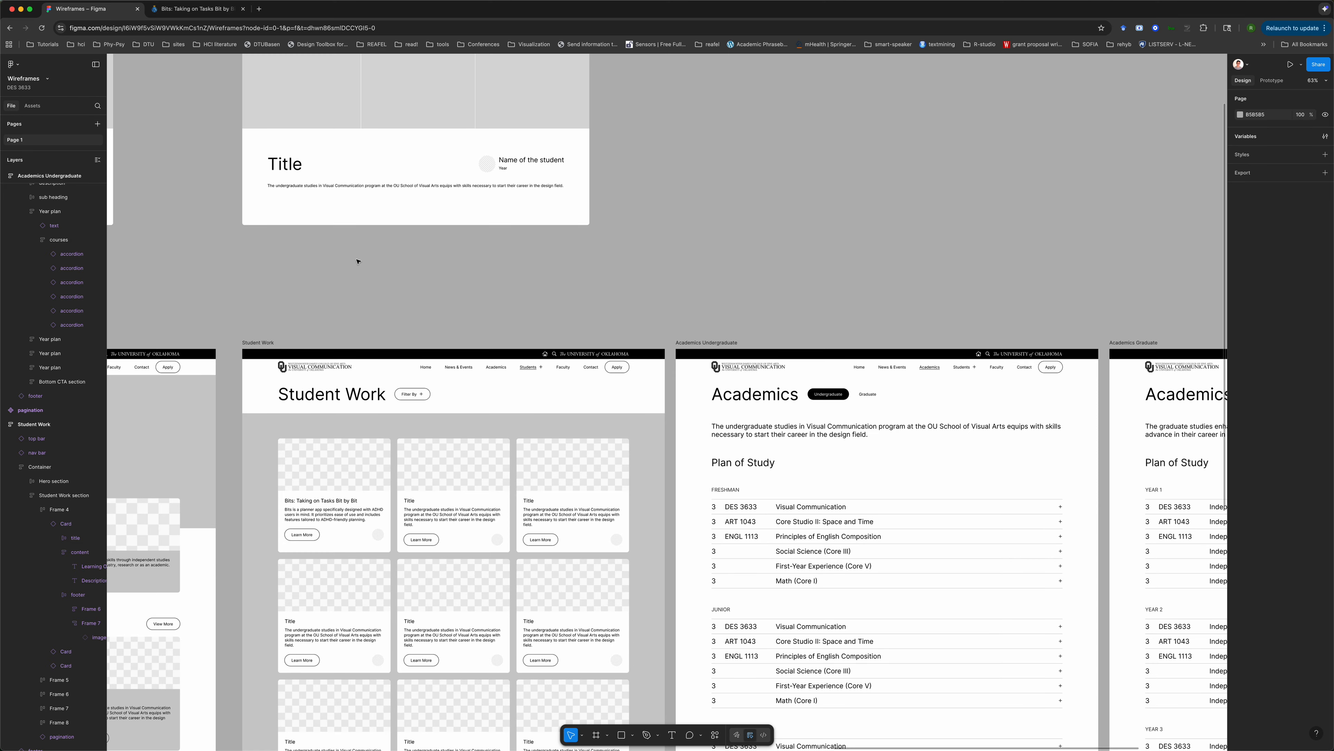
{"action": "double_click", "coordinate": [325, 186]}
{"action": "double_click", "coordinate": [324, 186]}
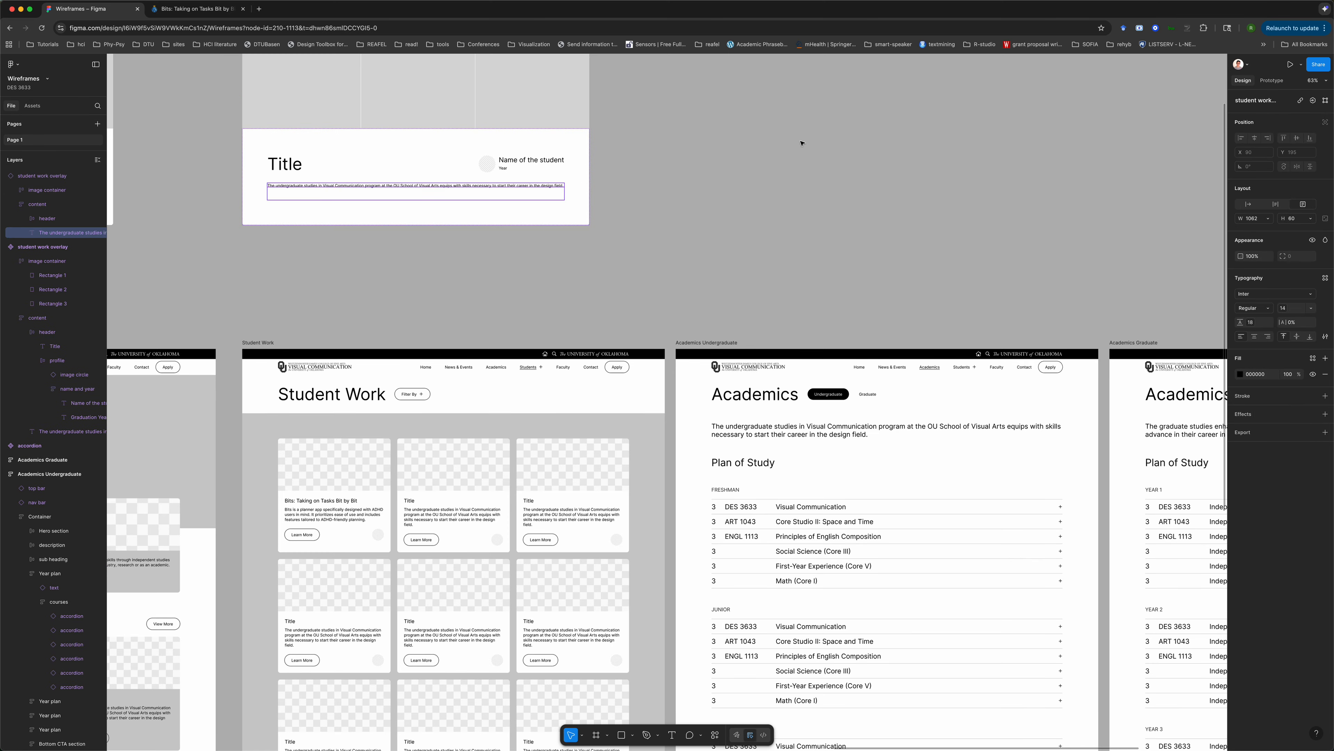
{"action": "double_click", "coordinate": [505, 185]}
{"action": "key", "text": "super+v"}
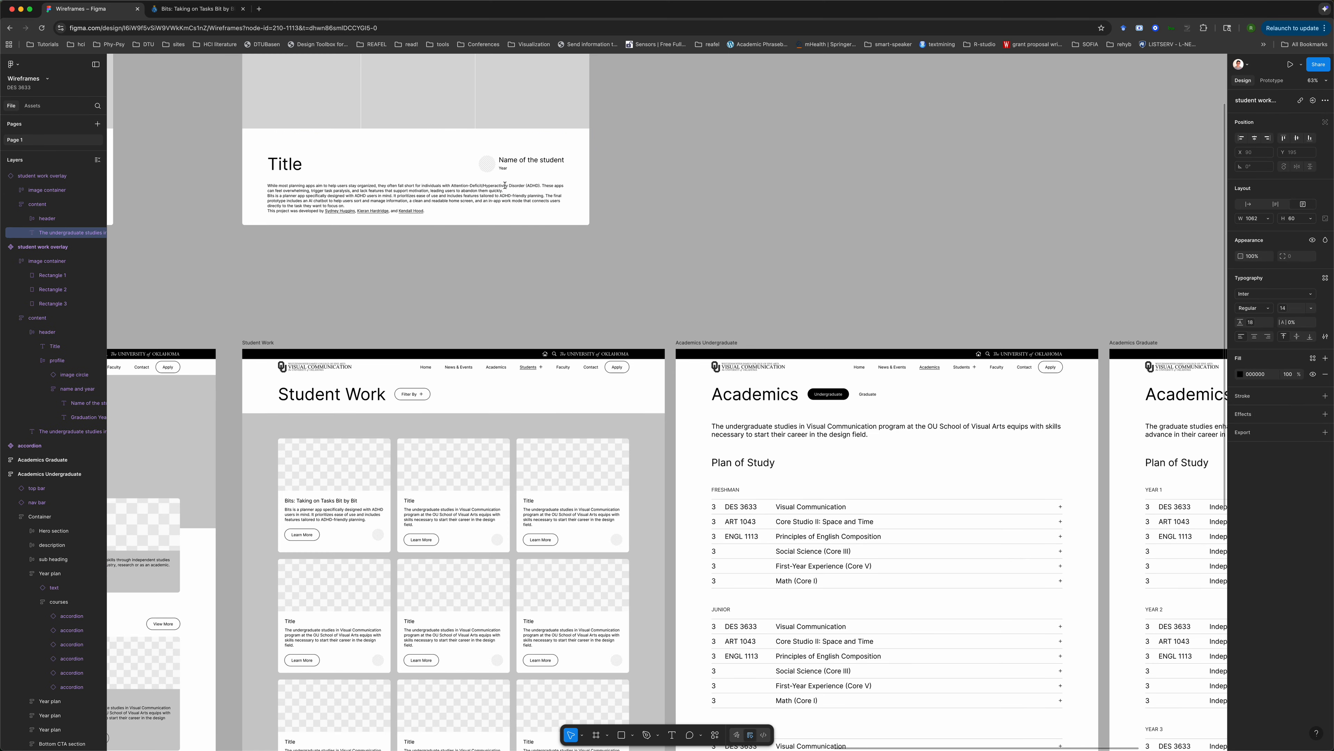
{"action": "key", "text": "super+a"}
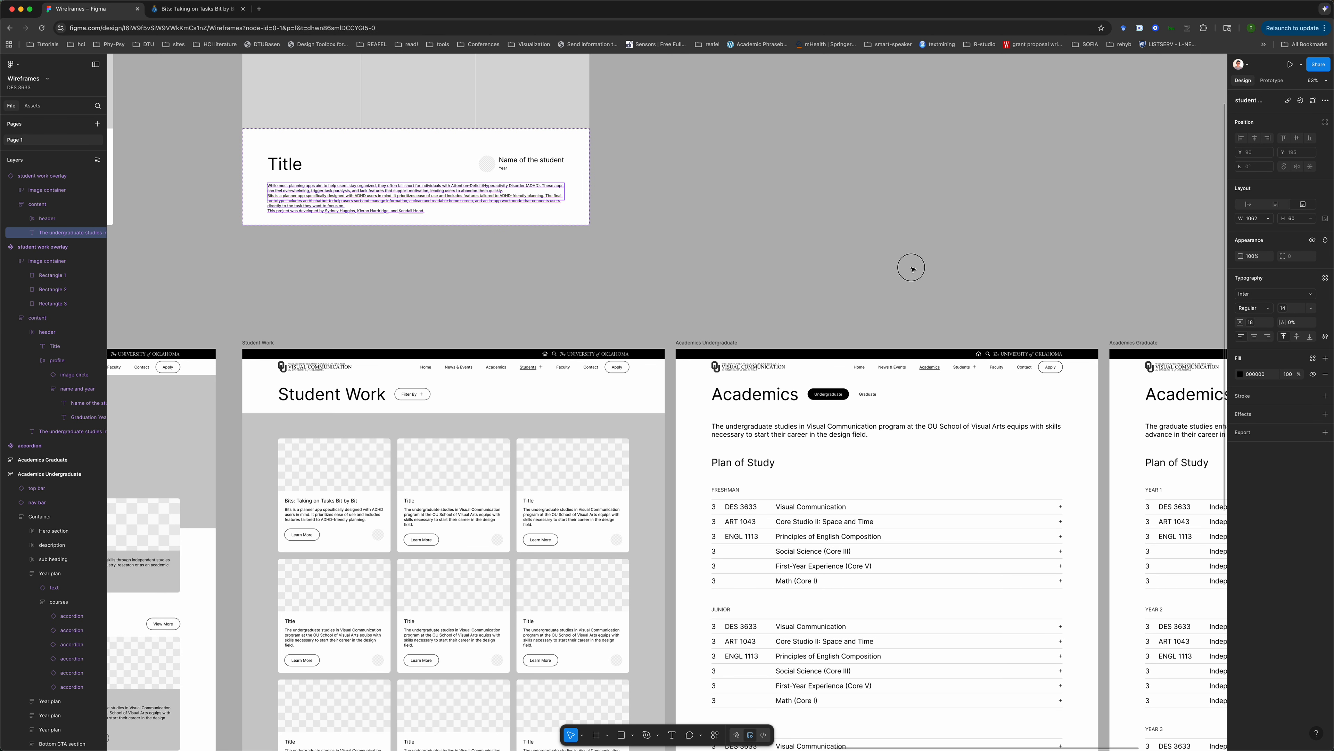
{"action": "key", "text": "Escape"}
{"action": "key", "text": "Escape"}
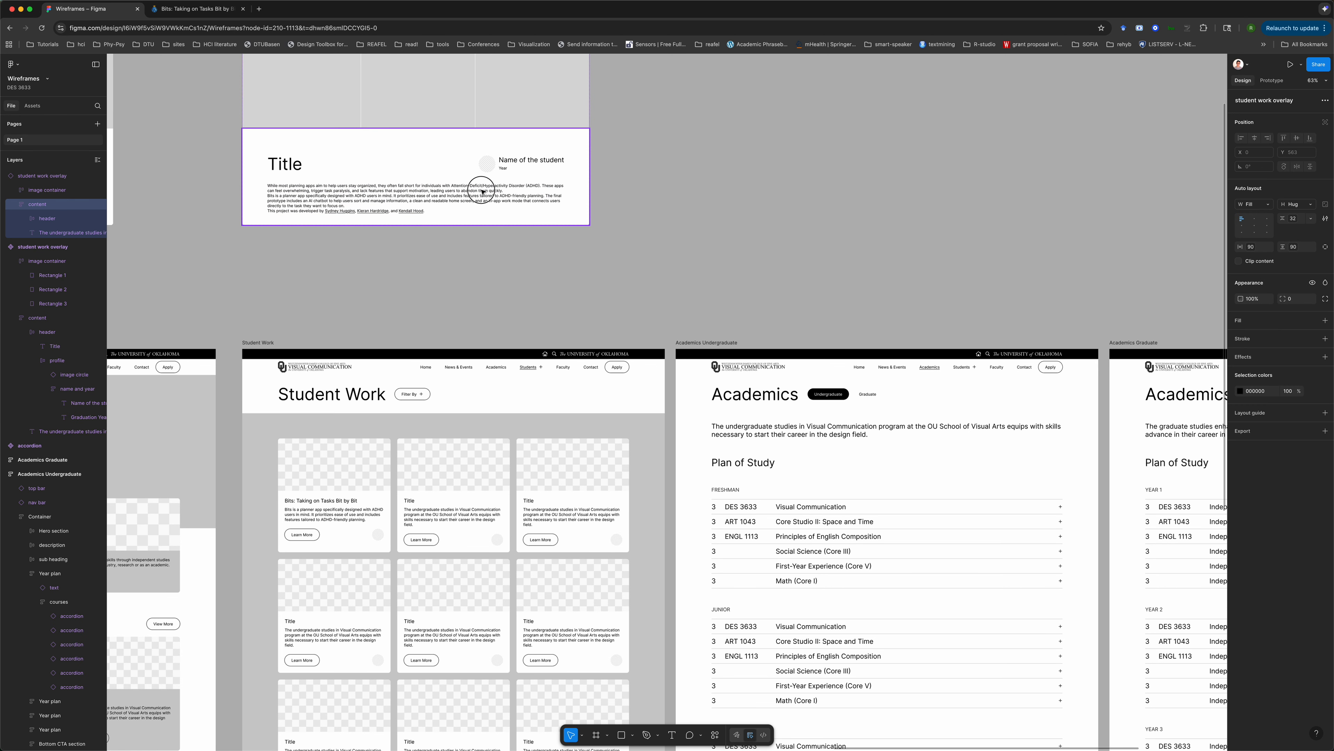
- Set the overlay description's height to hug its contents and its width to fill the container
{"action": "left_click", "coordinate": [483, 193]}
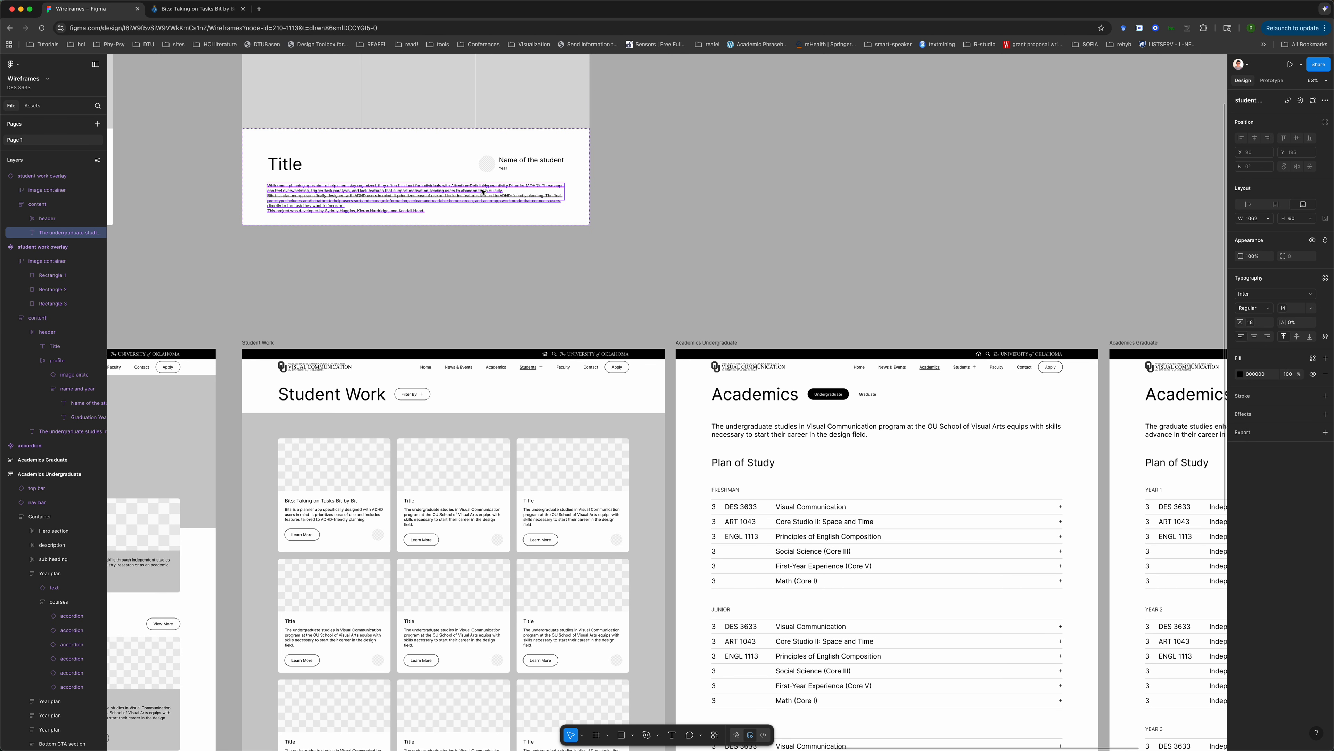
{"action": "left_click", "coordinate": [1312, 218]}
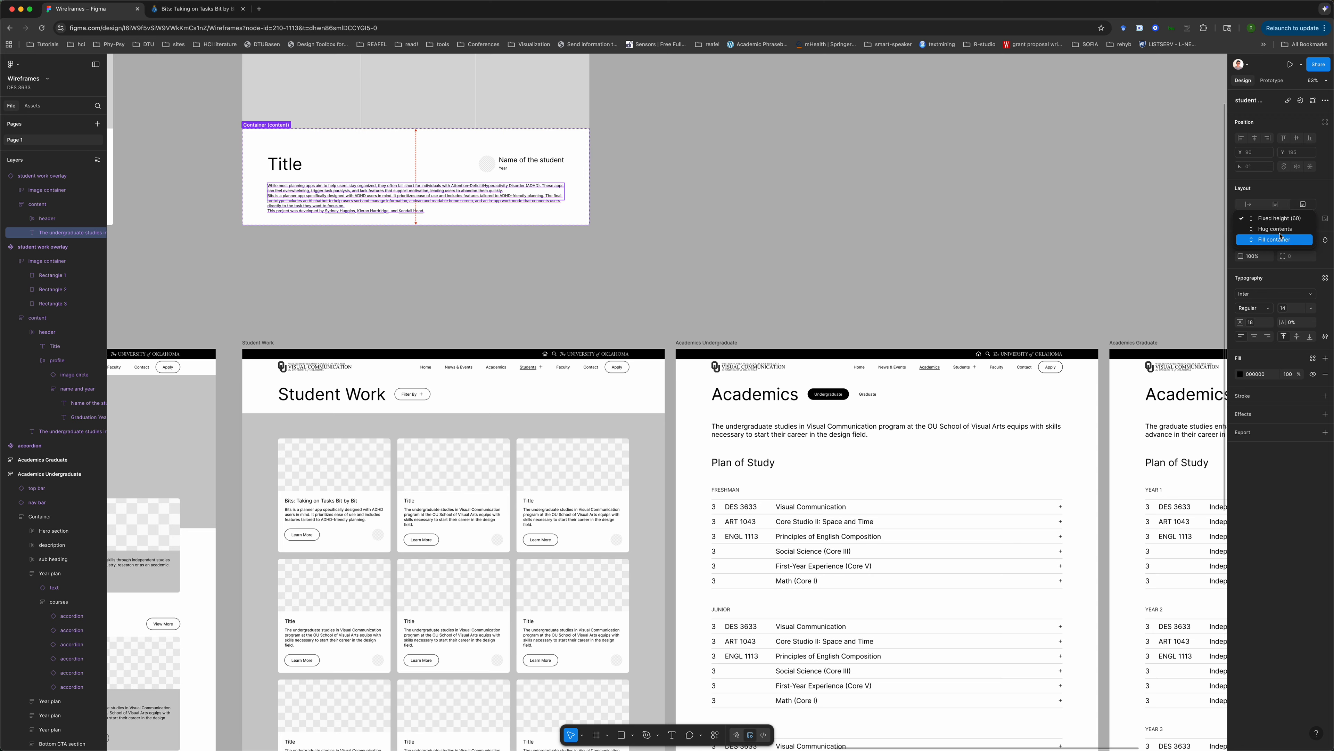
{"action": "left_click", "coordinate": [1282, 230]}
{"action": "left_click", "coordinate": [1268, 221]}
{"action": "left_click", "coordinate": [1267, 239]}
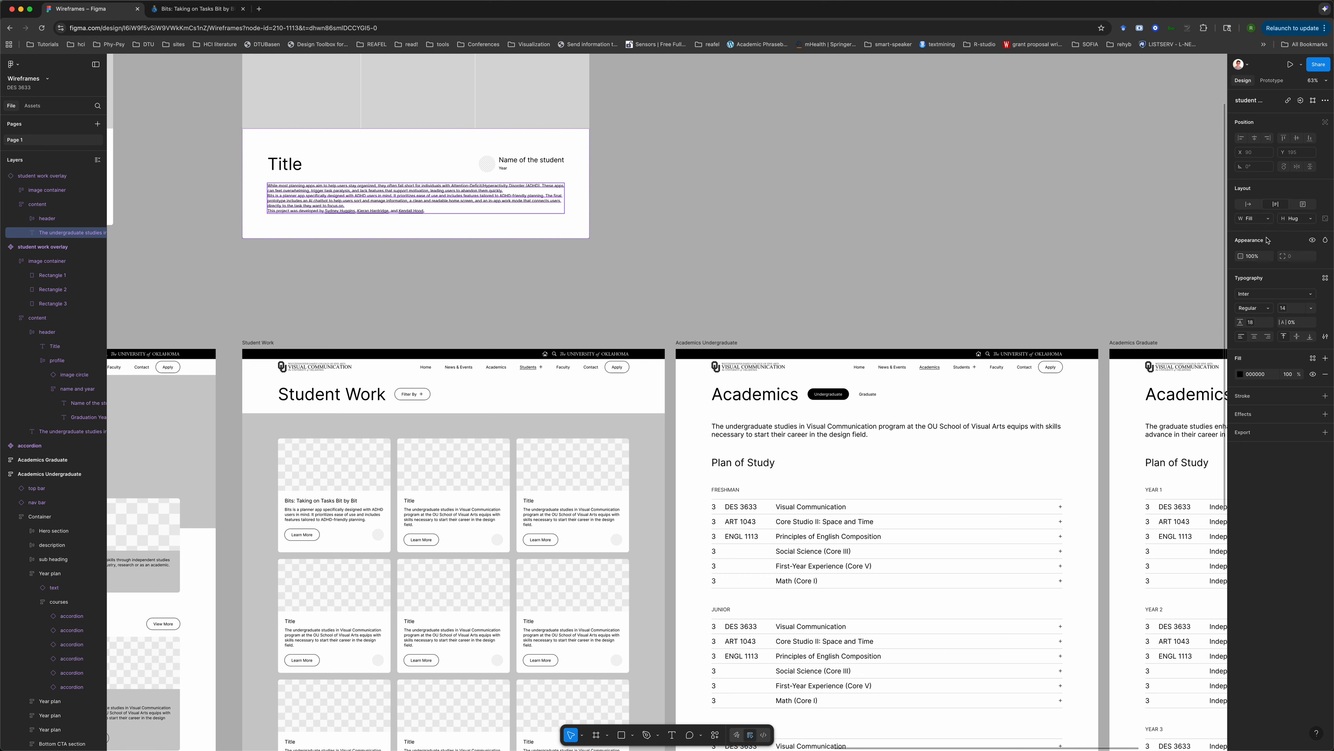
- Insert a blank line before the "This project was developed by" line in the overlay description
{"action": "left_click", "coordinate": [350, 208]}
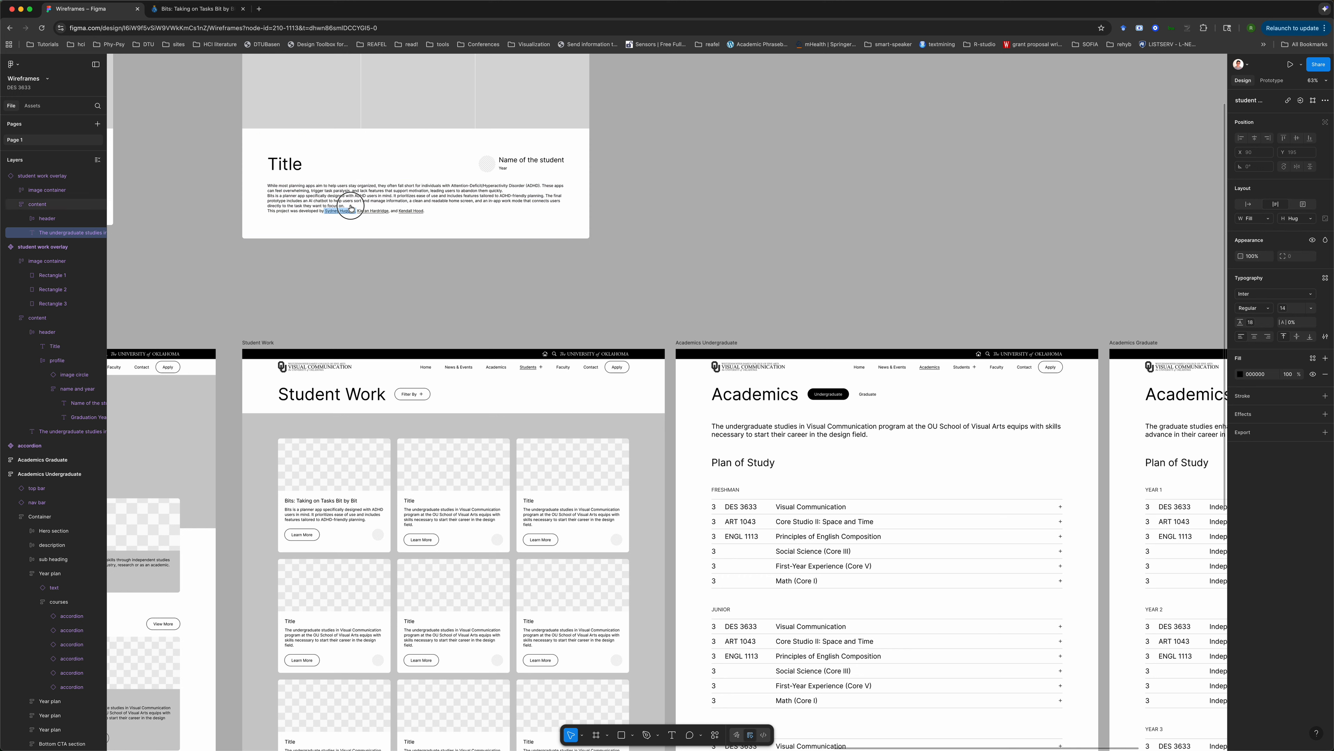
{"action": "double_click", "coordinate": [455, 202]}
{"action": "key", "text": "Left"}
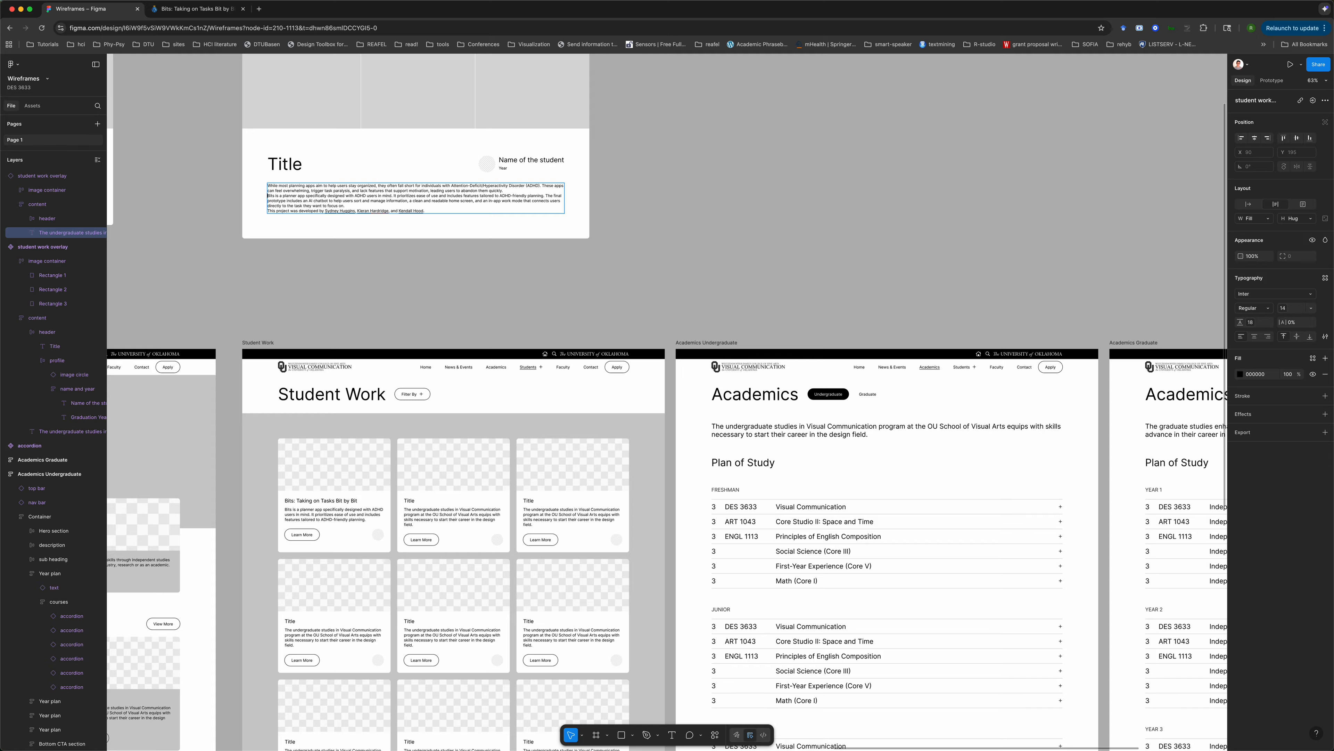
{"action": "key", "text": "Return"}
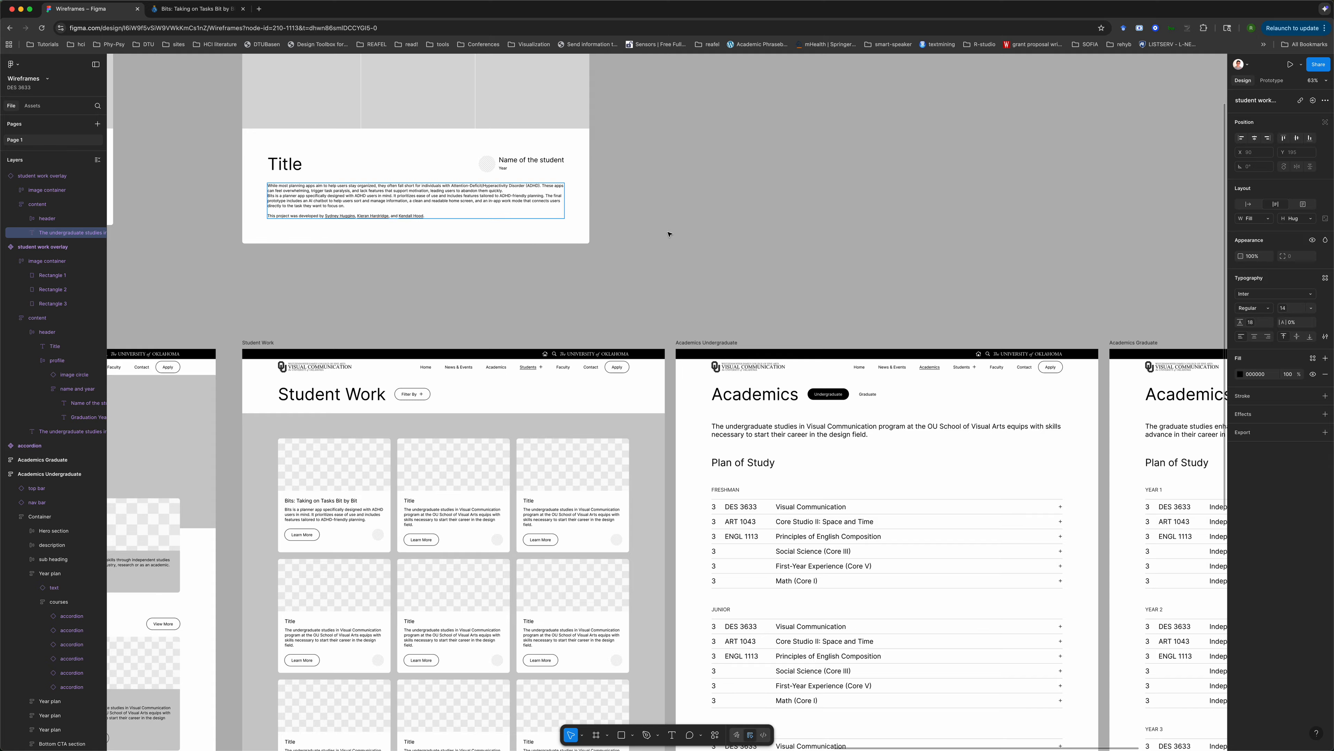
{"action": "left_click", "coordinate": [680, 227]}
- Copy the title "Bits: Taking on Tasks Bit by Bit" from the first Student Work card
{"action": "left_click", "coordinate": [293, 172]}
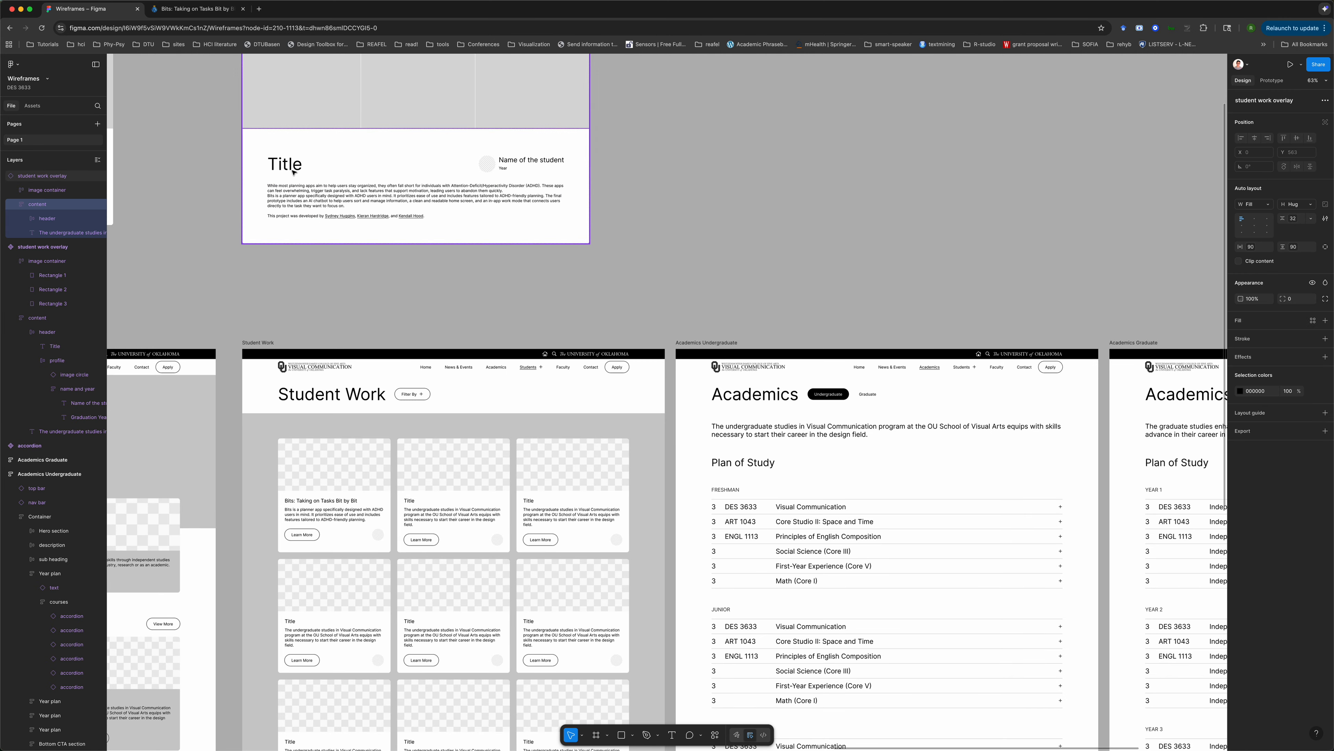
{"action": "double_click", "coordinate": [334, 504]}
{"action": "double_click", "coordinate": [335, 505]}
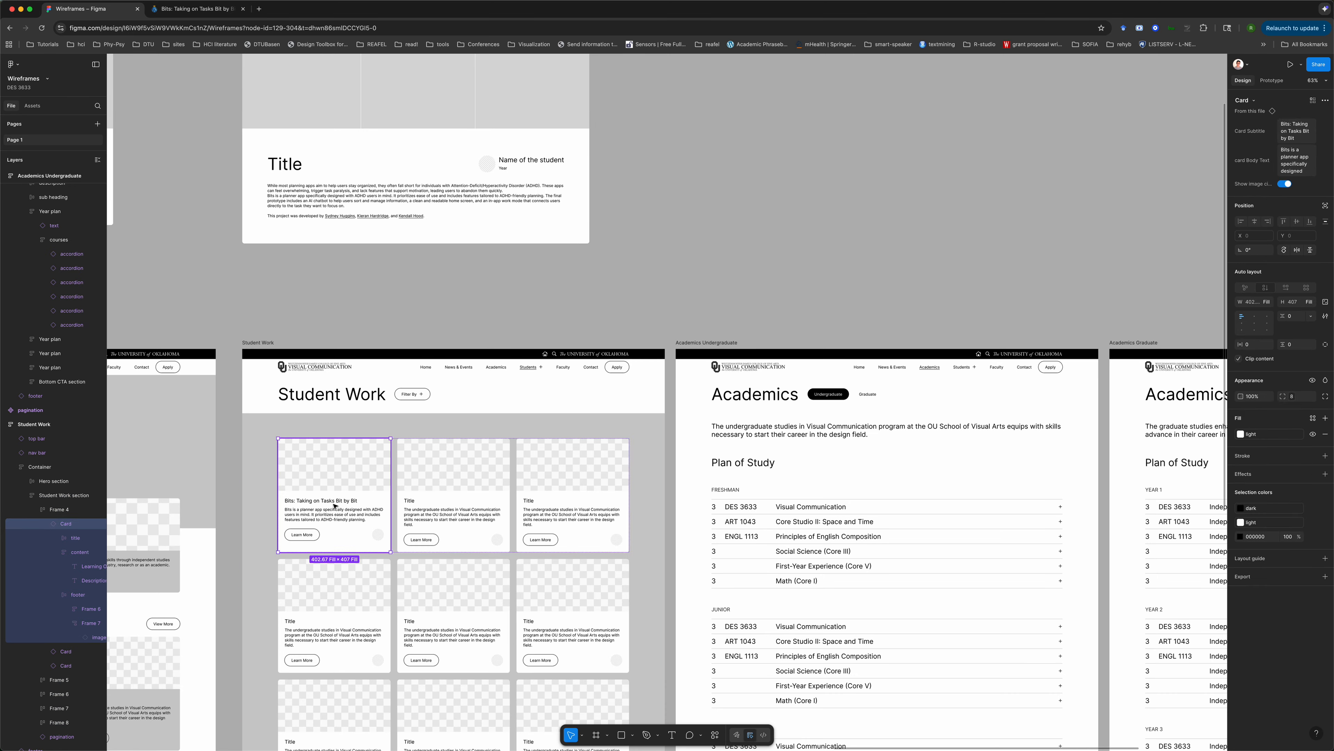
{"action": "double_click", "coordinate": [335, 505]}
{"action": "double_click", "coordinate": [338, 503]}
{"action": "key", "text": "super+c"}
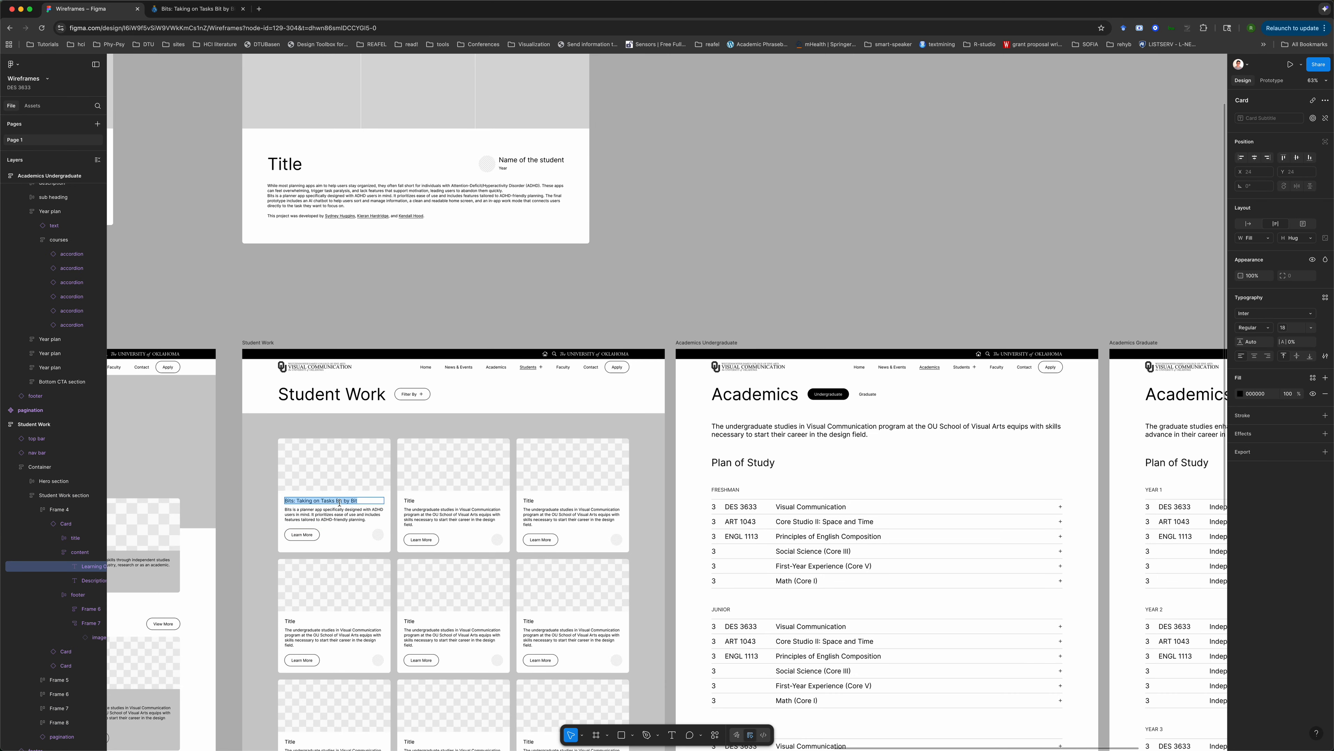
- Set the work title of the student work overlay instance to the copied "Bits: Taking on Tasks Bit by Bit"
{"action": "left_click", "coordinate": [465, 329]}
{"action": "left_click", "coordinate": [294, 170]}
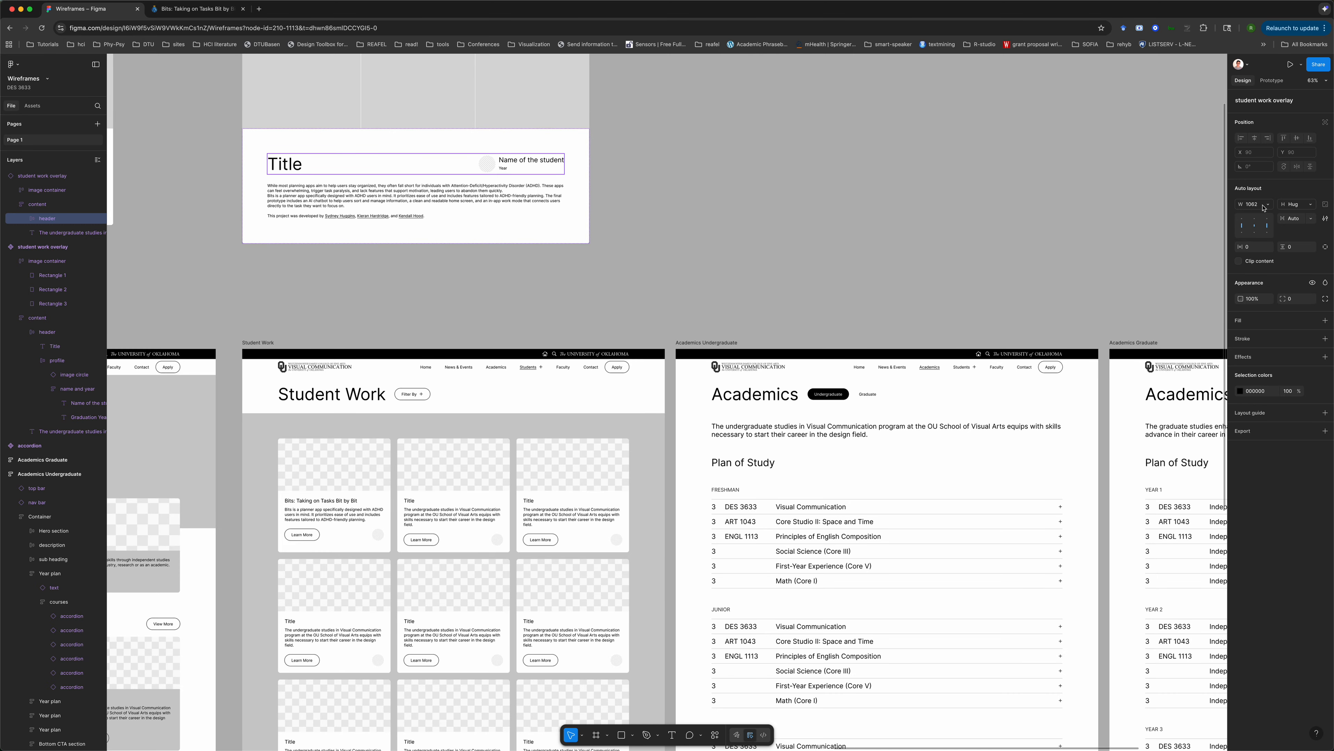
{"action": "scroll", "coordinate": [536, 131], "scroll_direction": "up", "scroll_amount": 3}
{"action": "scroll", "coordinate": [545, 188], "scroll_direction": "down", "scroll_amount": 3}
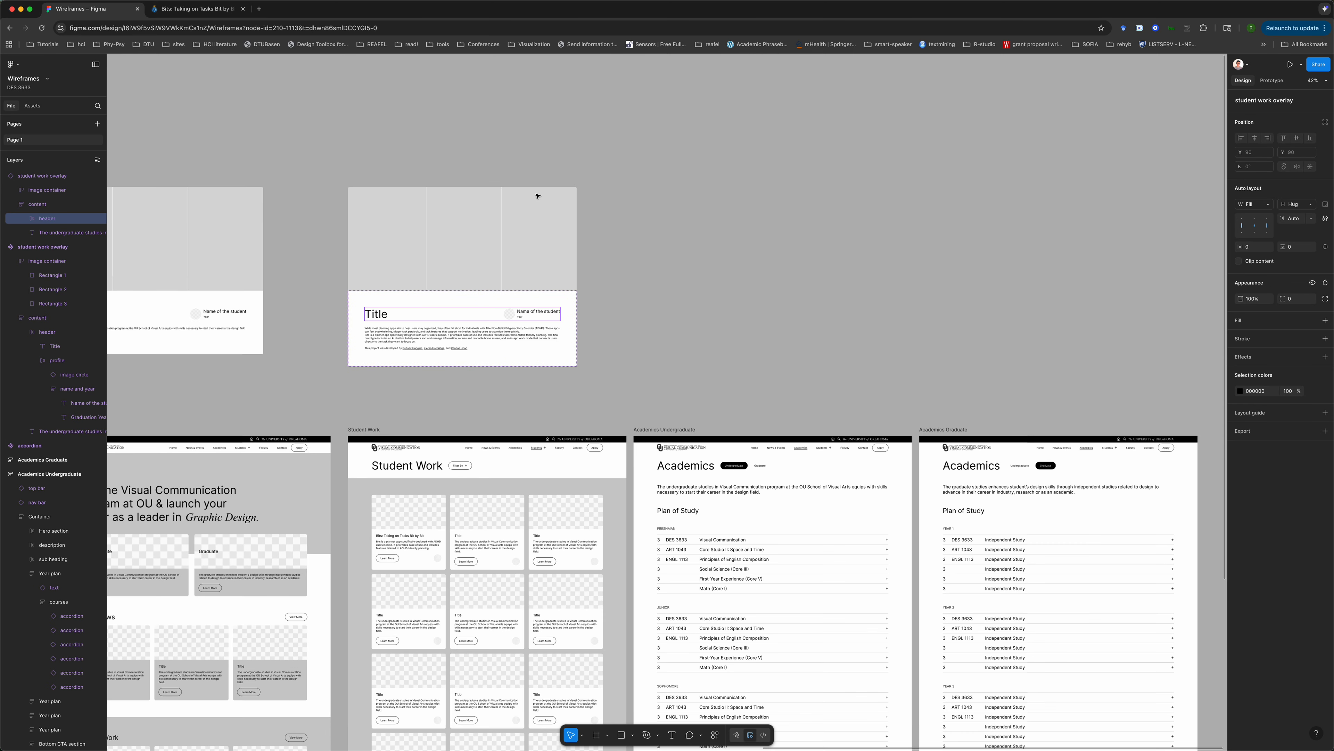
{"action": "left_click", "coordinate": [557, 217]}
{"action": "left_click", "coordinate": [647, 218]}
{"action": "left_click", "coordinate": [516, 247]}
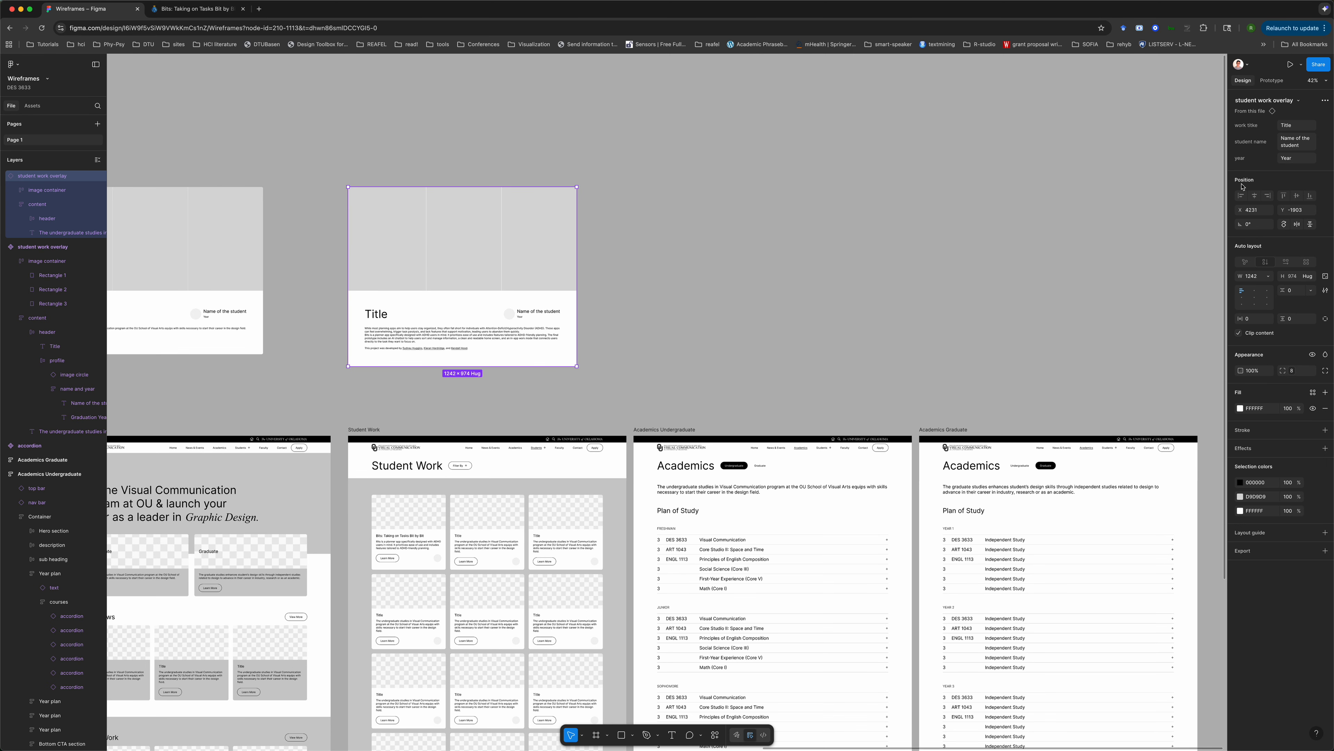
{"action": "left_click", "coordinate": [1288, 125]}
{"action": "key", "text": "super+v"}
{"action": "key", "text": "Return"}
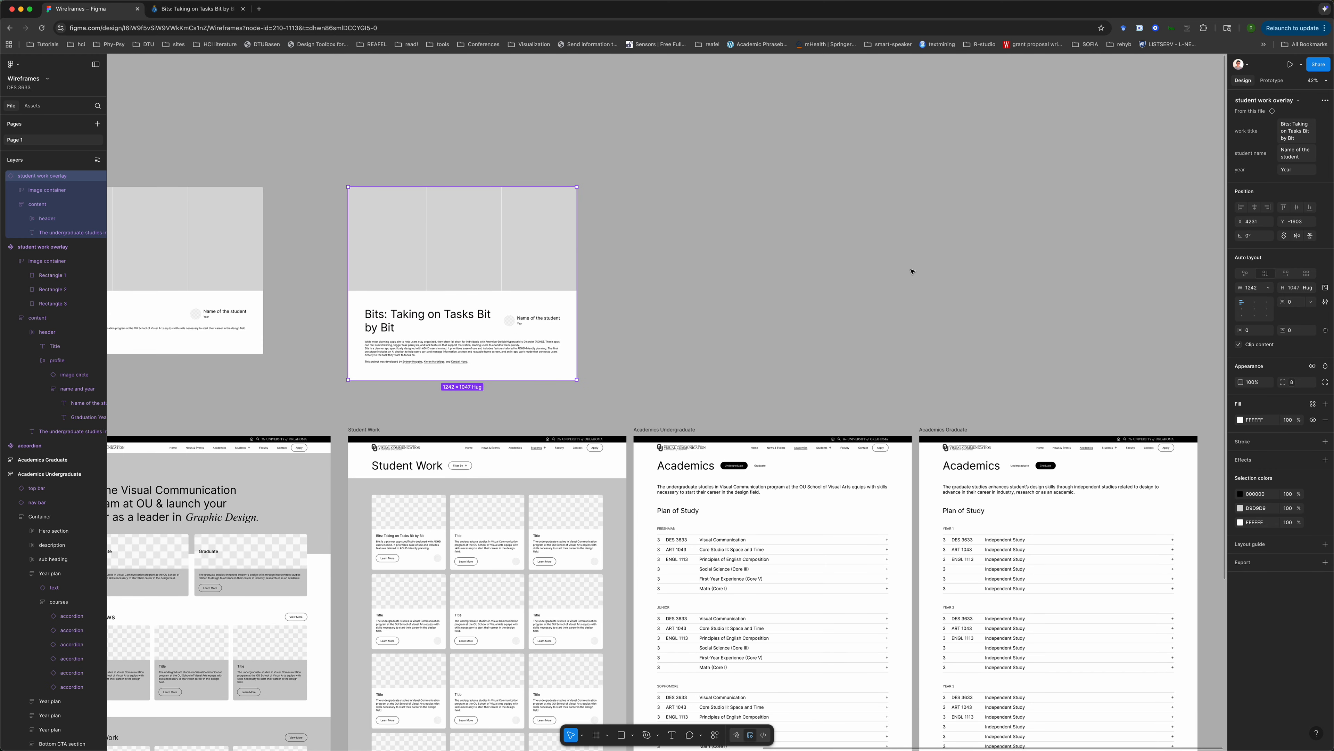
{"action": "left_click", "coordinate": [696, 277]}
{"action": "scroll", "coordinate": [436, 323], "scroll_direction": "up", "scroll_amount": 5}
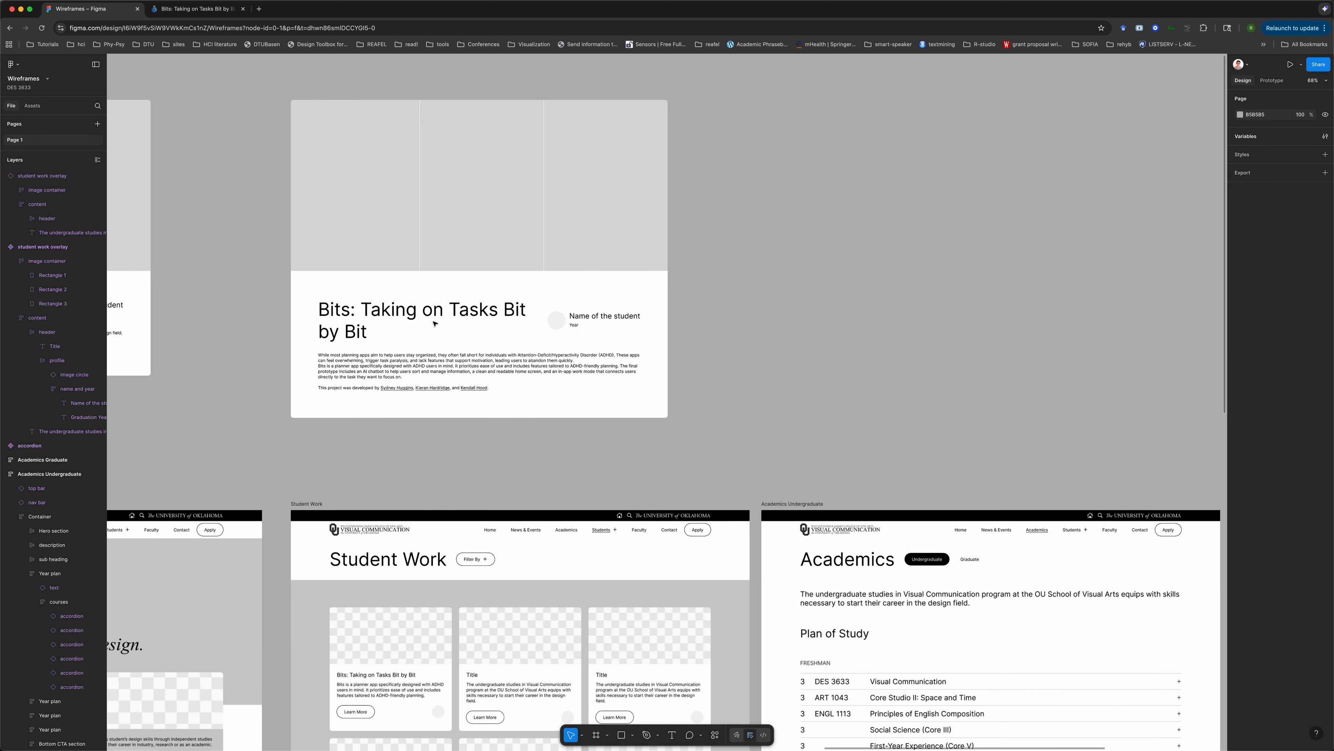
- Remove the first developer's name from the overlay description's credit line and copy the second developer's full name
{"action": "scroll", "coordinate": [385, 606], "scroll_direction": "down", "scroll_amount": 4}
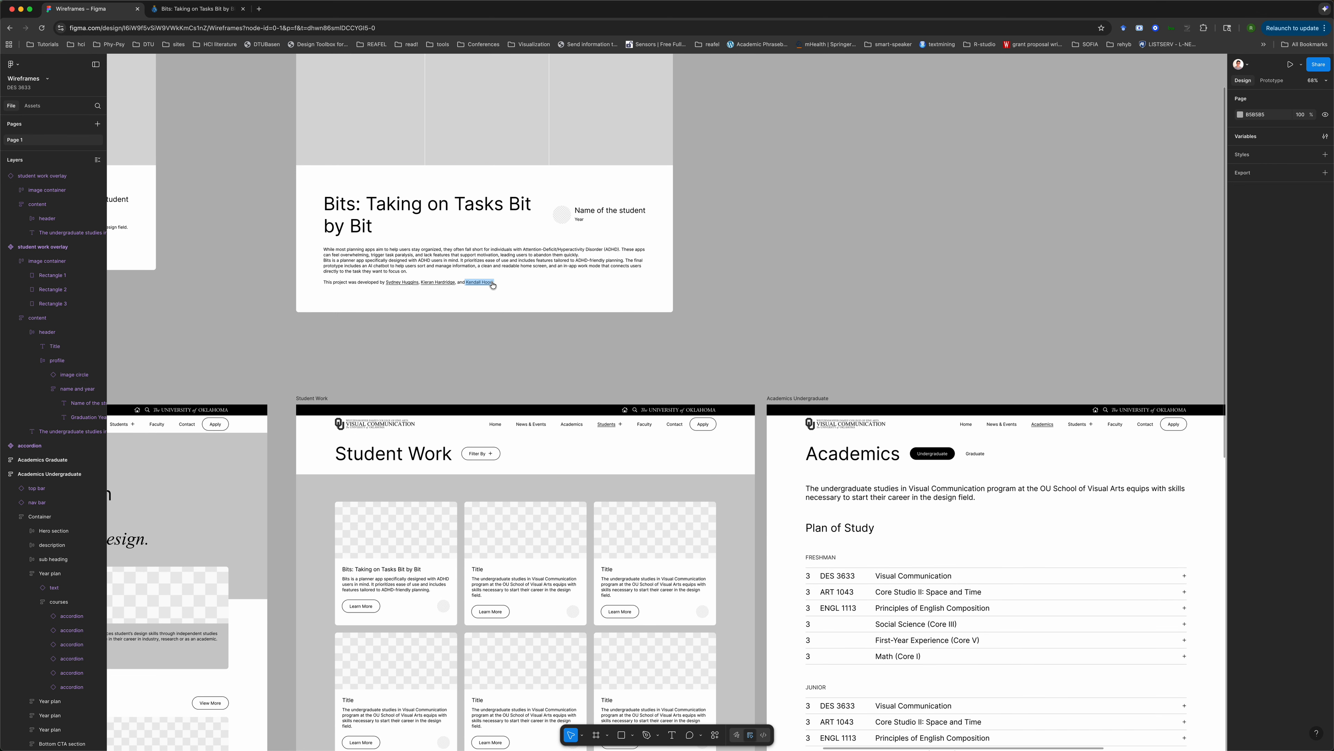
{"action": "left_click", "coordinate": [513, 284]}
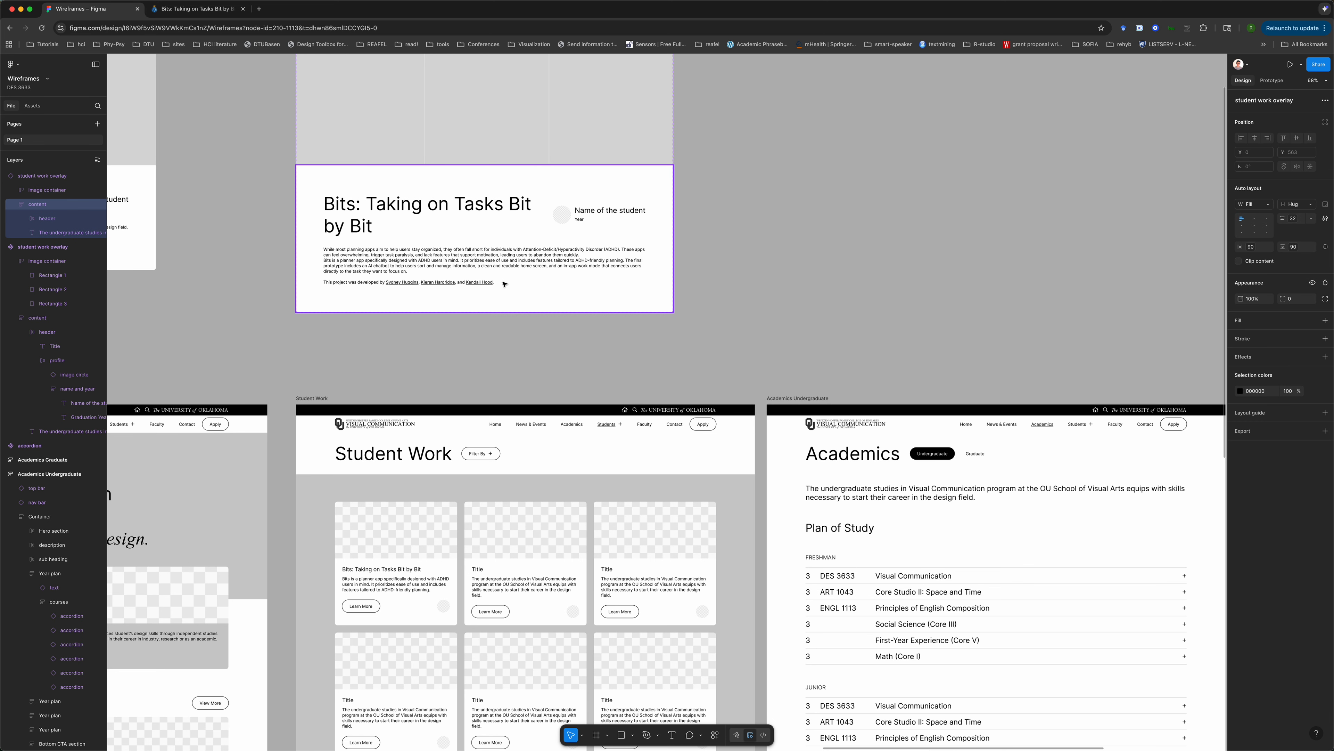
{"action": "double_click", "coordinate": [362, 284]}
{"action": "left_click", "coordinate": [363, 281]}
{"action": "double_click", "coordinate": [362, 281]}
{"action": "left_click", "coordinate": [411, 282]}
{"action": "double_click", "coordinate": [412, 282]}
{"action": "key", "text": "alt+shift+Left"}
{"action": "key", "text": "alt+shift+Left"}
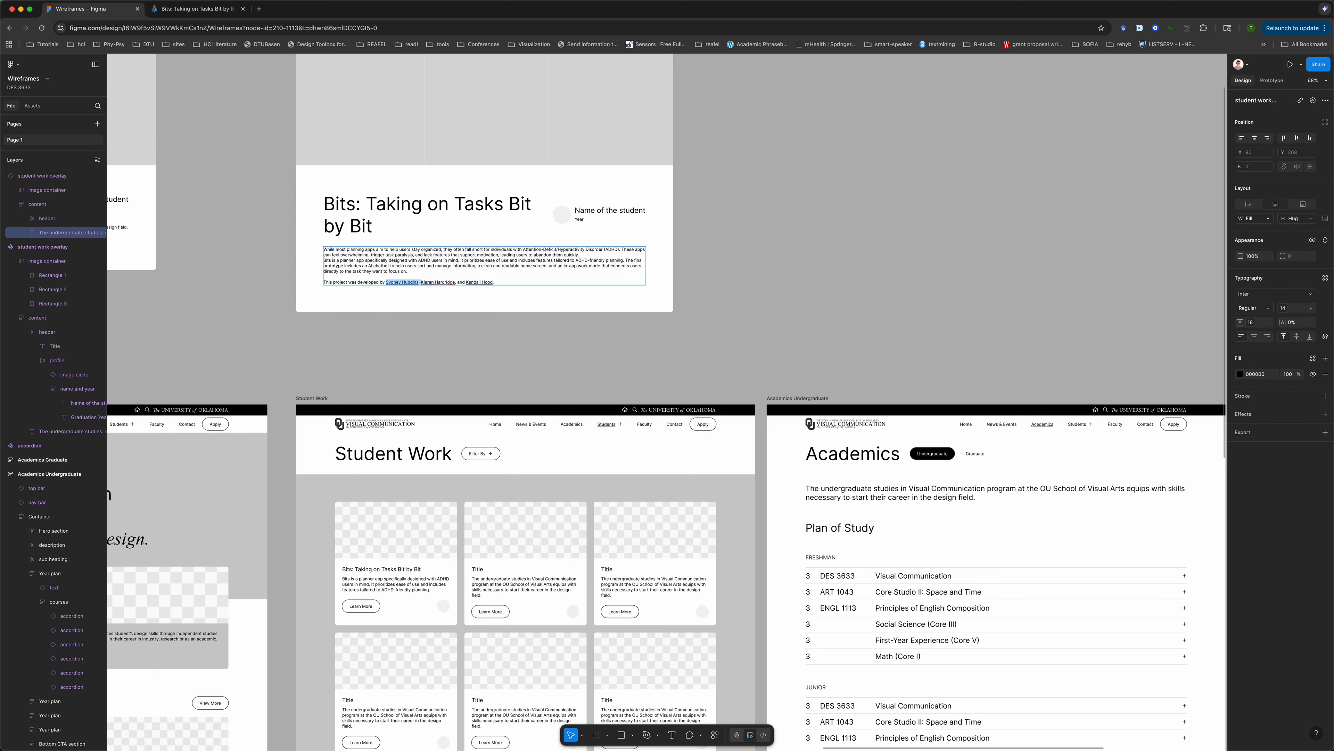
{"action": "key", "text": "BackSpace"}
{"action": "key", "text": "alt+shift+Right"}
{"action": "key", "text": "alt+shift+Right"}
{"action": "key", "text": "alt+shift+Right"}
{"action": "key", "text": "shift+Left"}
{"action": "key", "text": "shift+Left"}
{"action": "key", "text": "super+c"}
- Delete the rest of the "This project was developed by" line and the blank line above it from the overlay description
{"action": "key", "text": "Right"}
{"action": "key", "text": "shift+End"}
{"action": "key", "text": "BackSpace"}
{"action": "type", "text": "."}
{"action": "key", "text": "shift+Home"}
{"action": "key", "text": "BackSpace"}
{"action": "key", "text": "BackSpace"}
{"action": "key", "text": "BackSpace"}
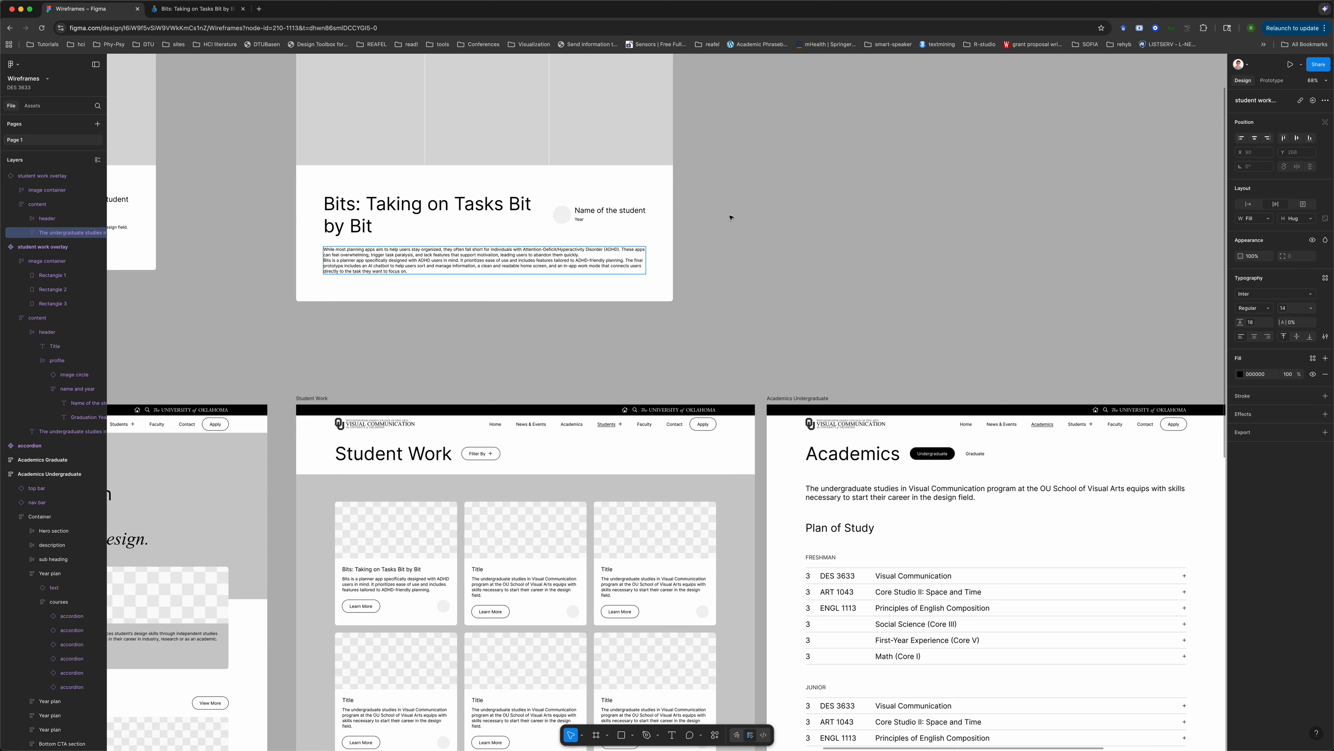
- Set the overlay instance's student name to the copied full name and its year to 2025
{"action": "double_click", "coordinate": [621, 211]}
{"action": "key", "text": "Escape"}
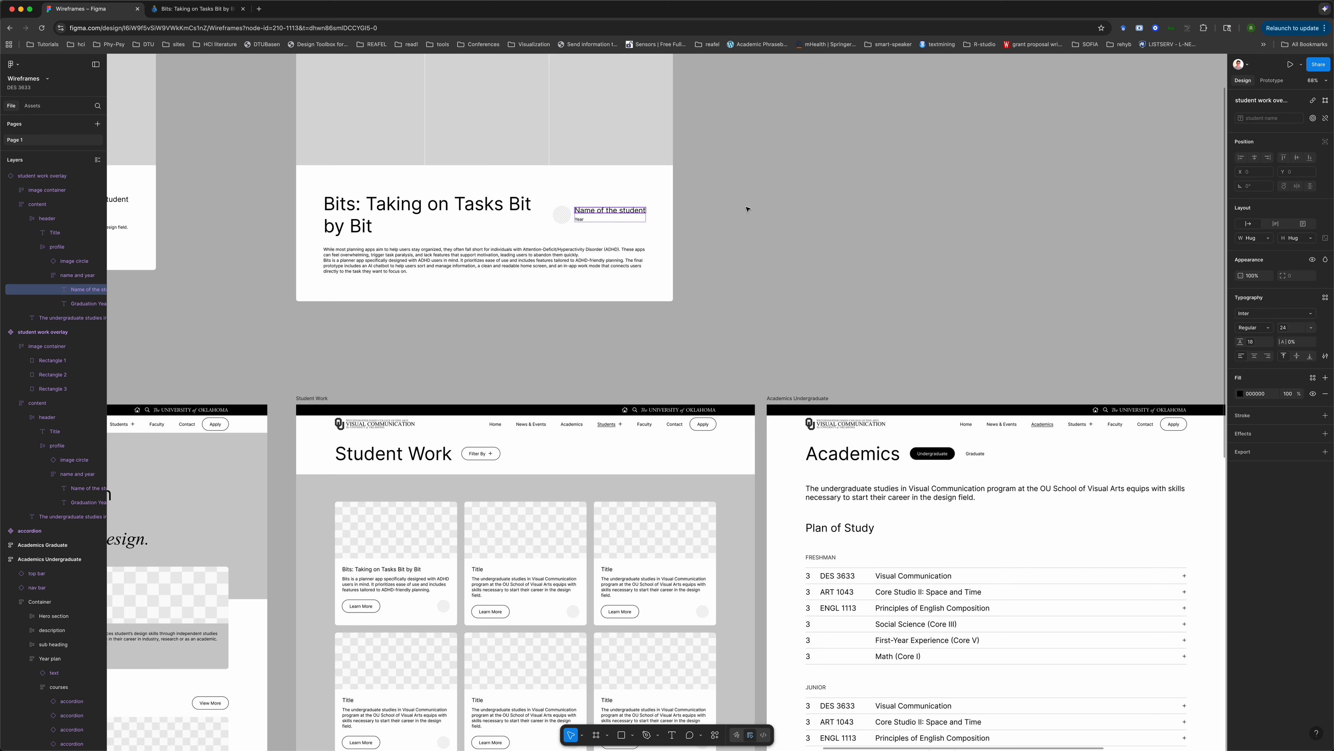
{"action": "left_click", "coordinate": [748, 262]}
{"action": "left_click", "coordinate": [661, 197]}
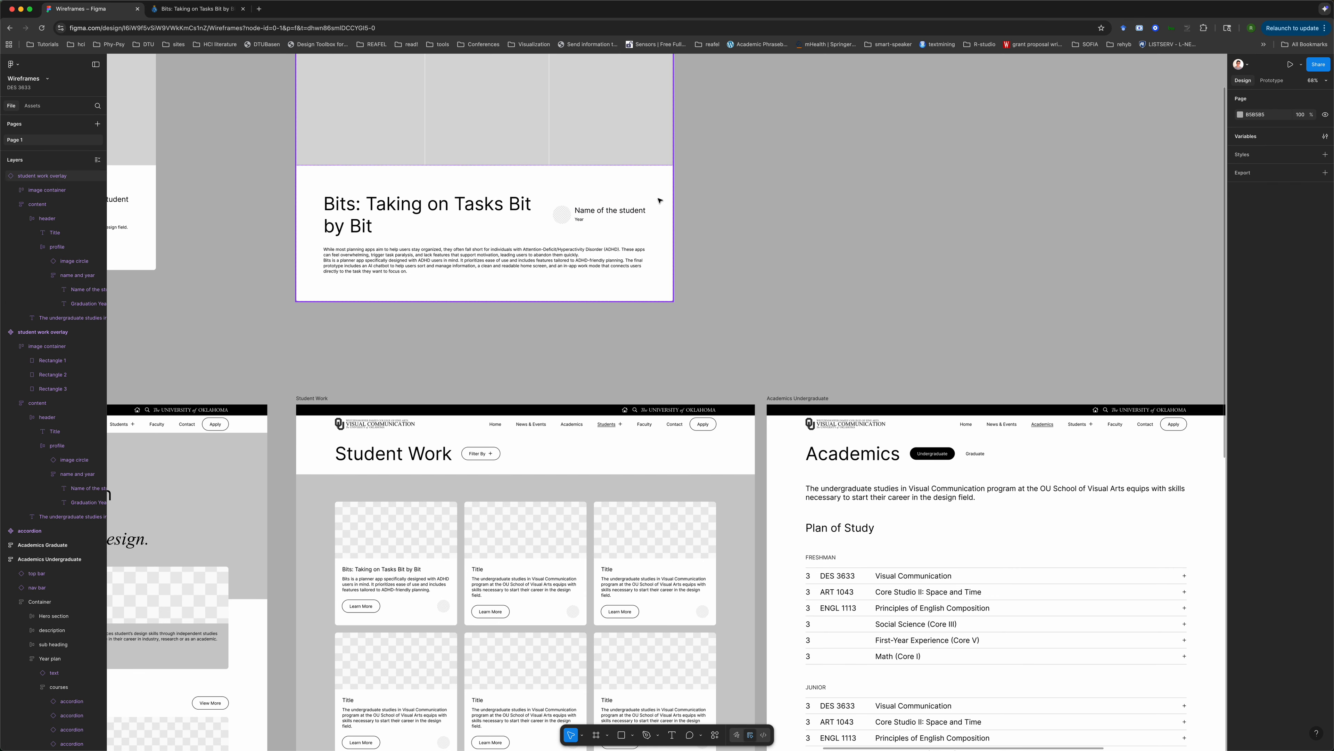
{"action": "left_click", "coordinate": [1299, 156]}
{"action": "key", "text": "super+v"}
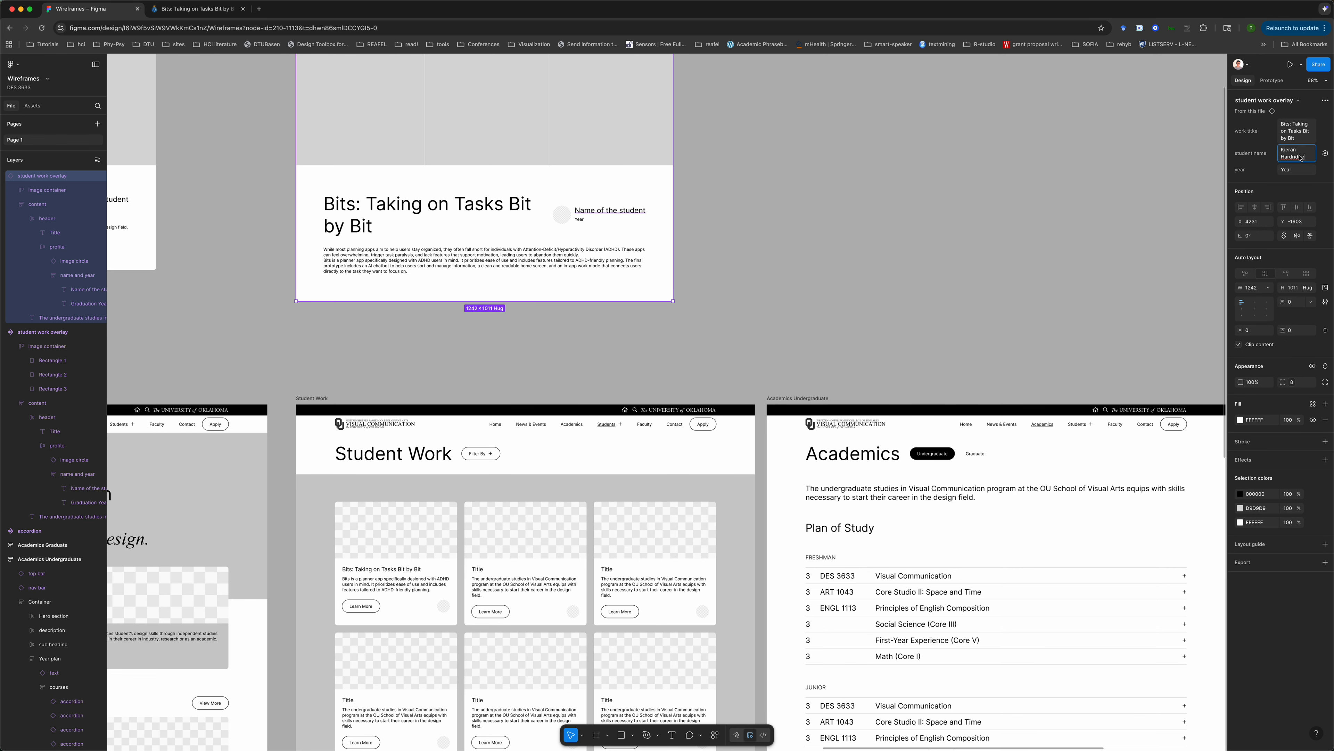
{"action": "left_click", "coordinate": [1294, 174]}
{"action": "type", "text": "2025"}
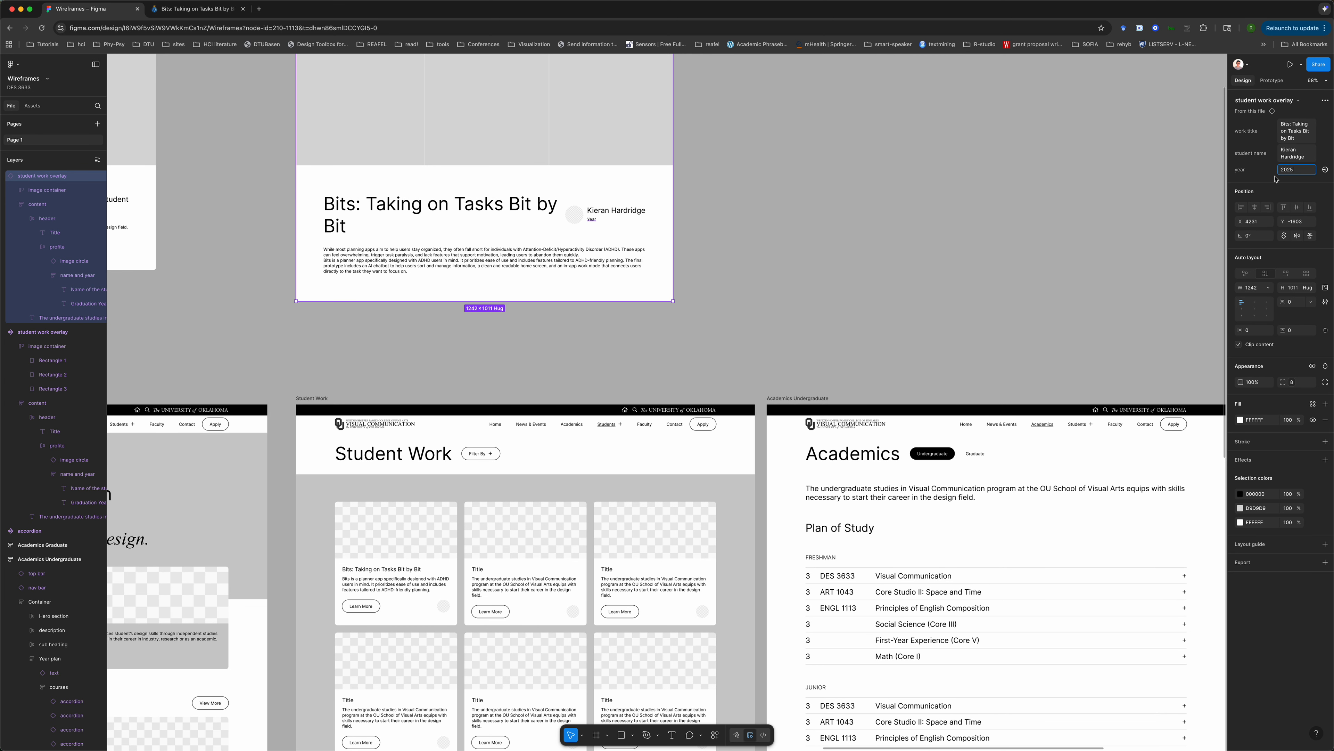
{"action": "left_click", "coordinate": [851, 220]}
- Apply the H1 font-size variable to the Title text in the main student work overlay component
{"action": "left_click", "coordinate": [517, 219]}
{"action": "double_click", "coordinate": [514, 223]}
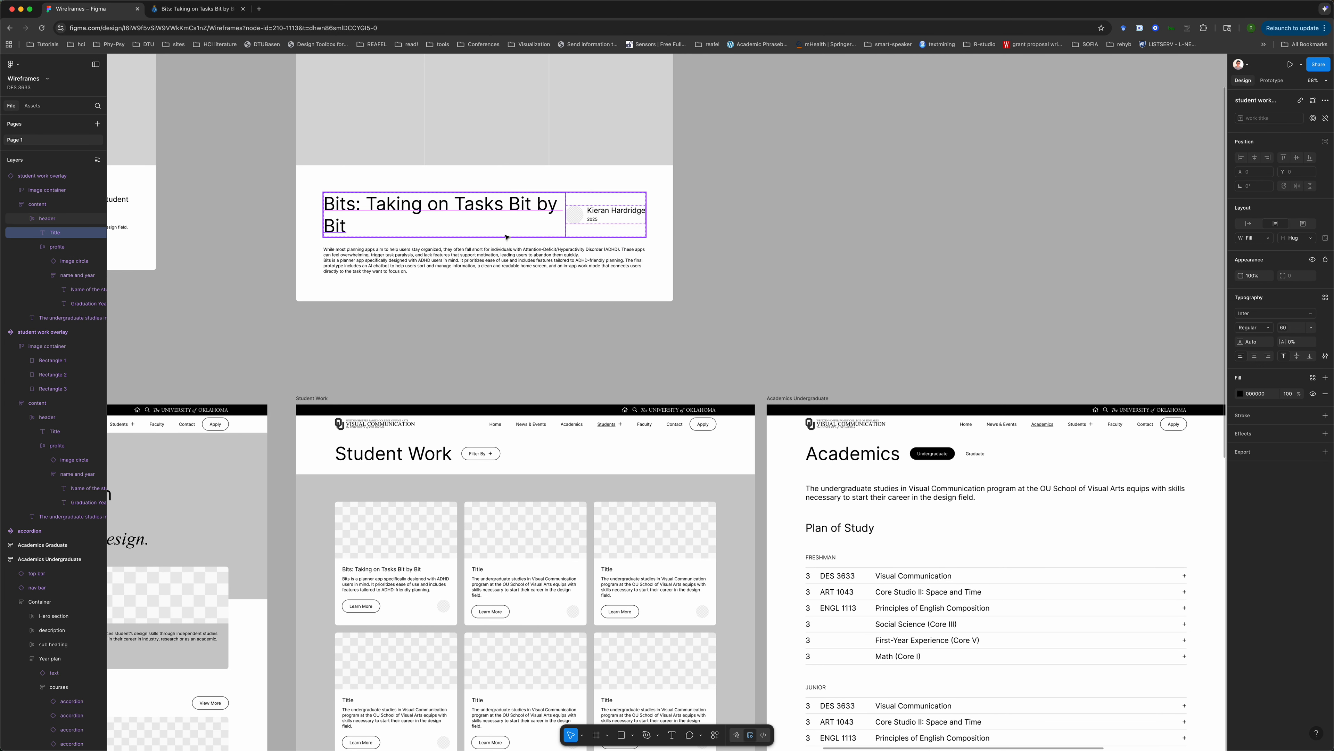
{"action": "scroll", "coordinate": [507, 237], "scroll_direction": "left", "scroll_amount": 10}
{"action": "left_click", "coordinate": [384, 210]}
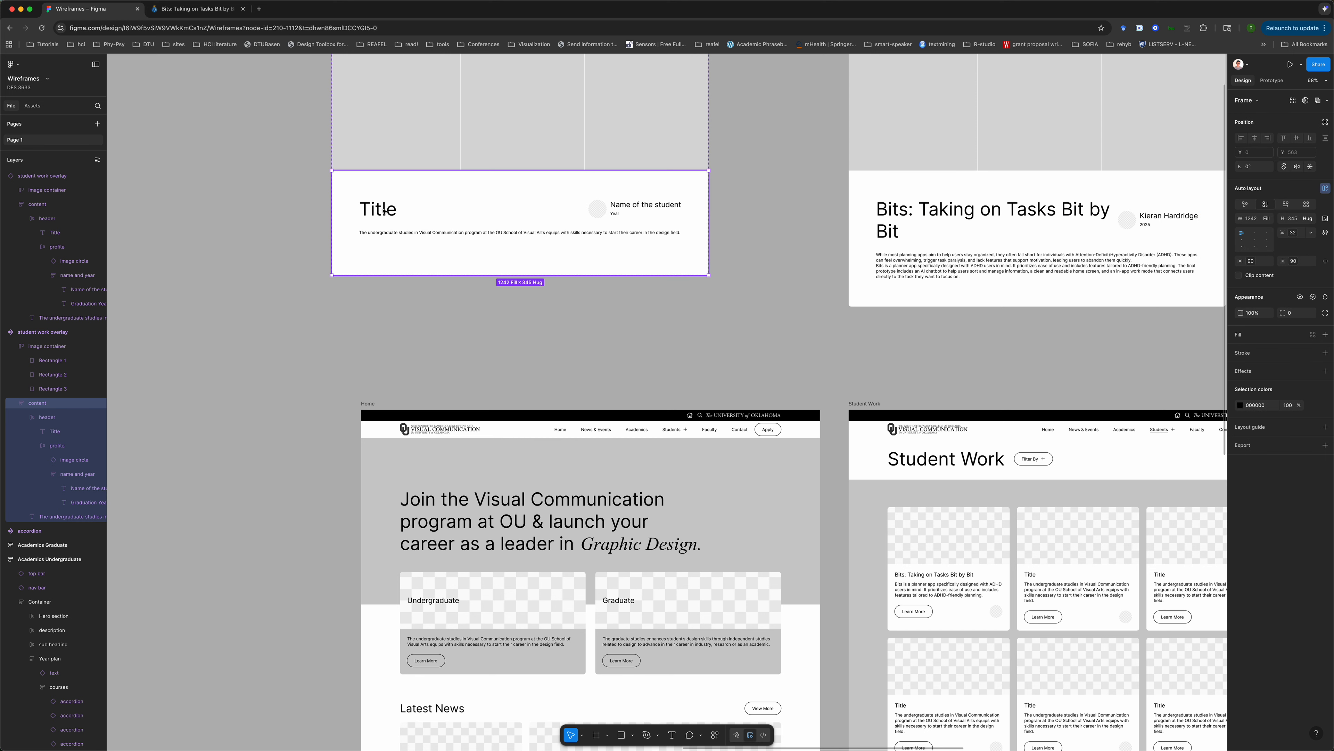
{"action": "left_click", "coordinate": [384, 211]}
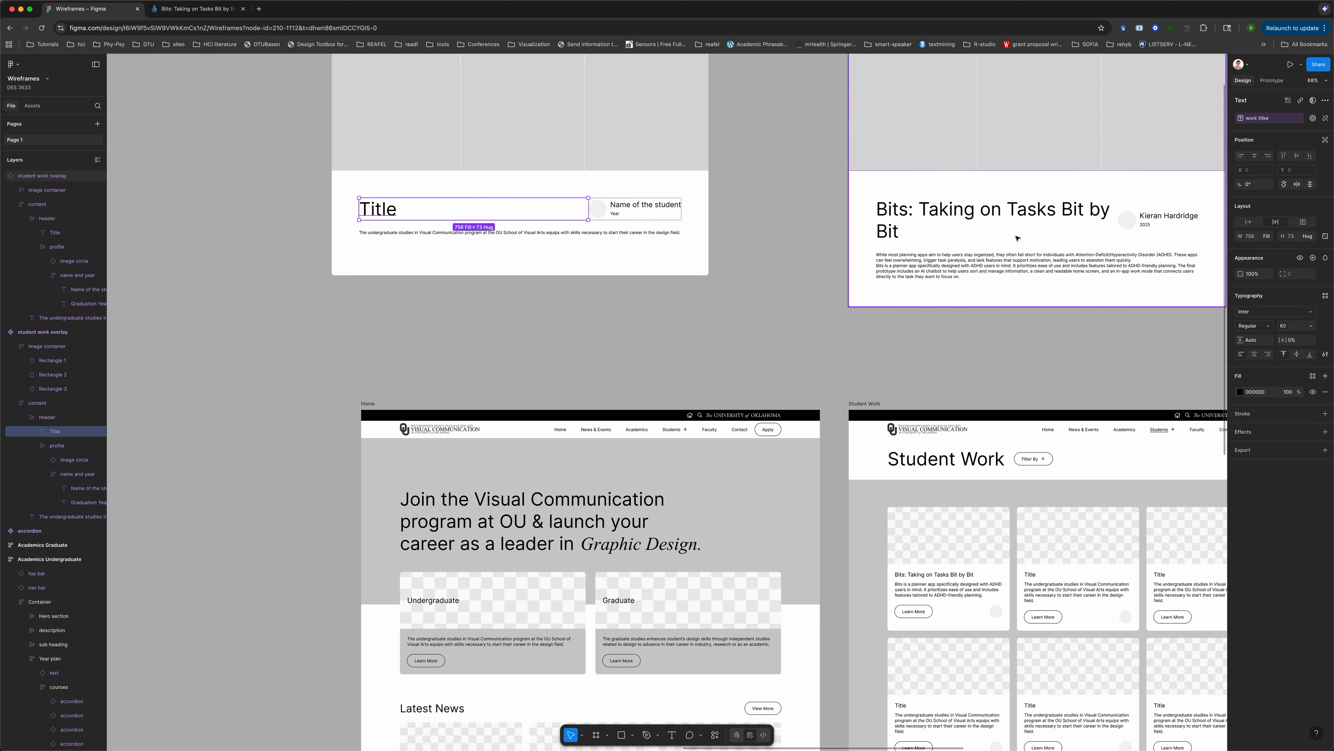
{"action": "left_click", "coordinate": [1311, 326]}
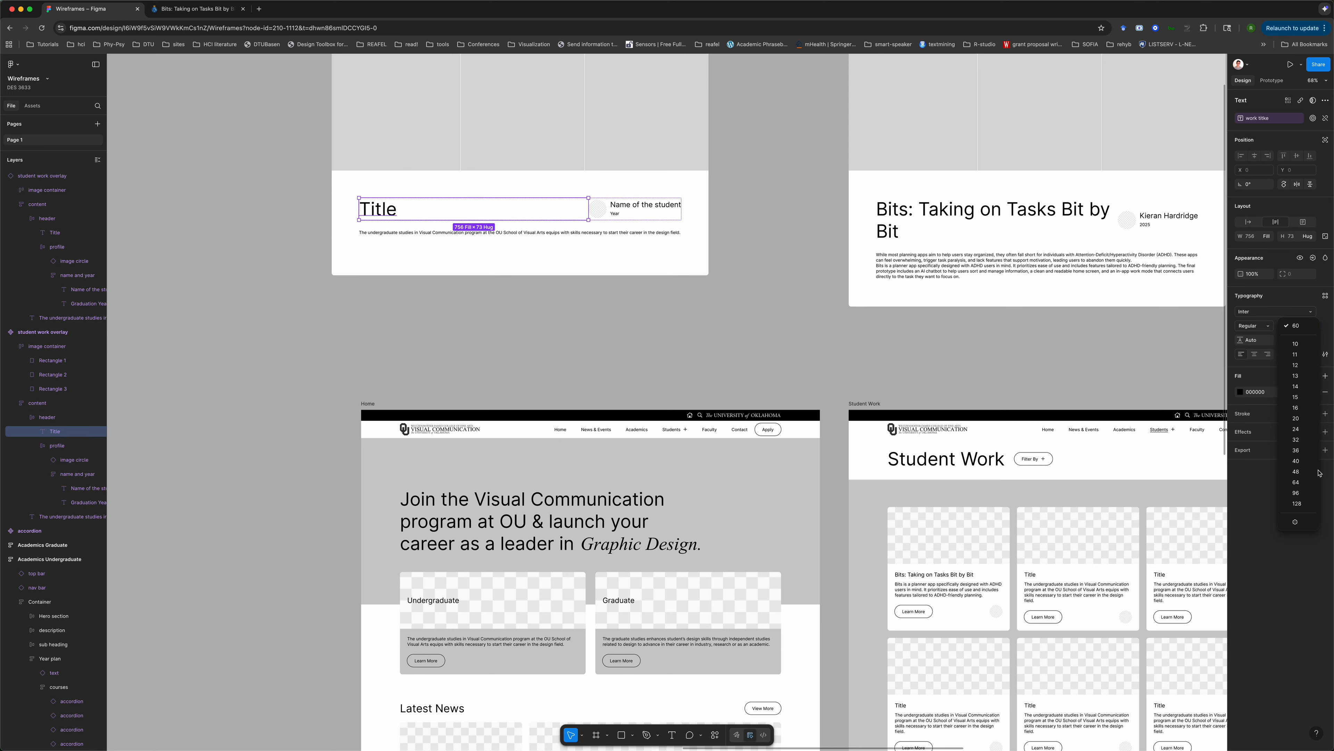
{"action": "left_click", "coordinate": [1295, 522]}
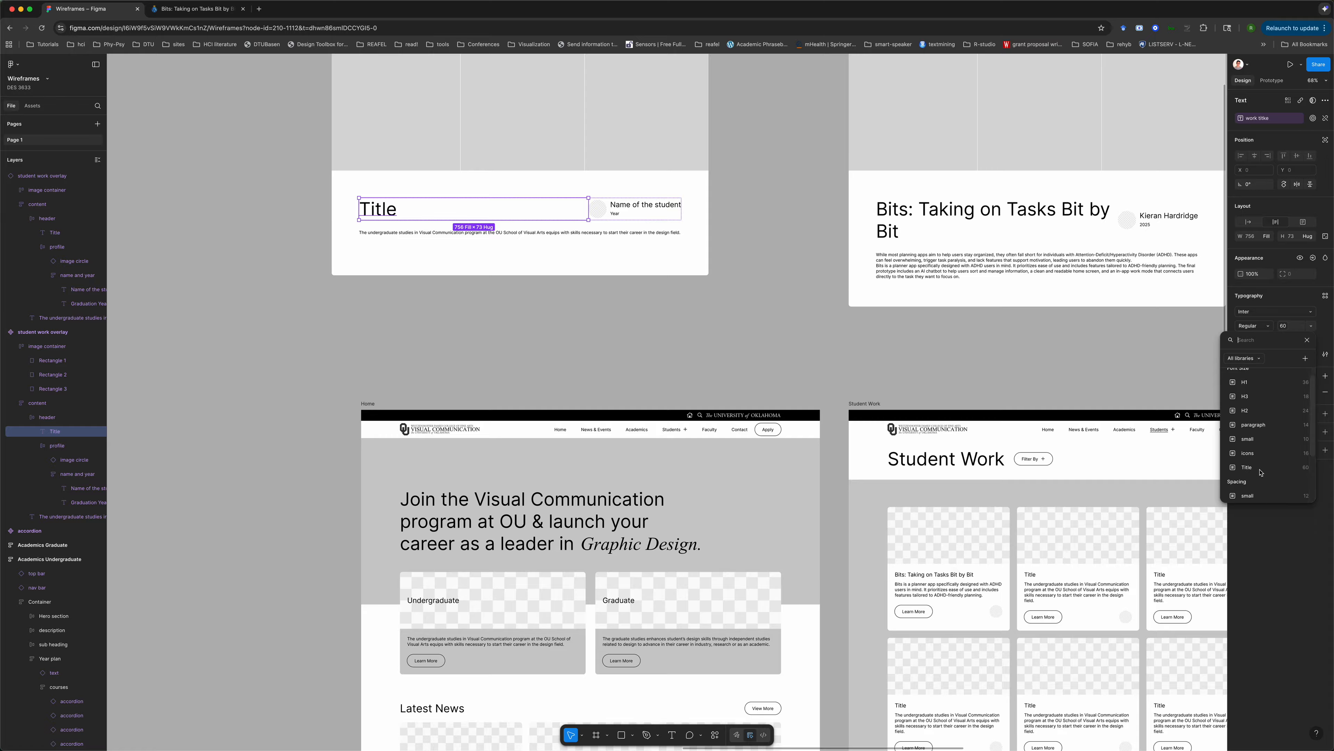
{"action": "left_click", "coordinate": [1253, 382]}
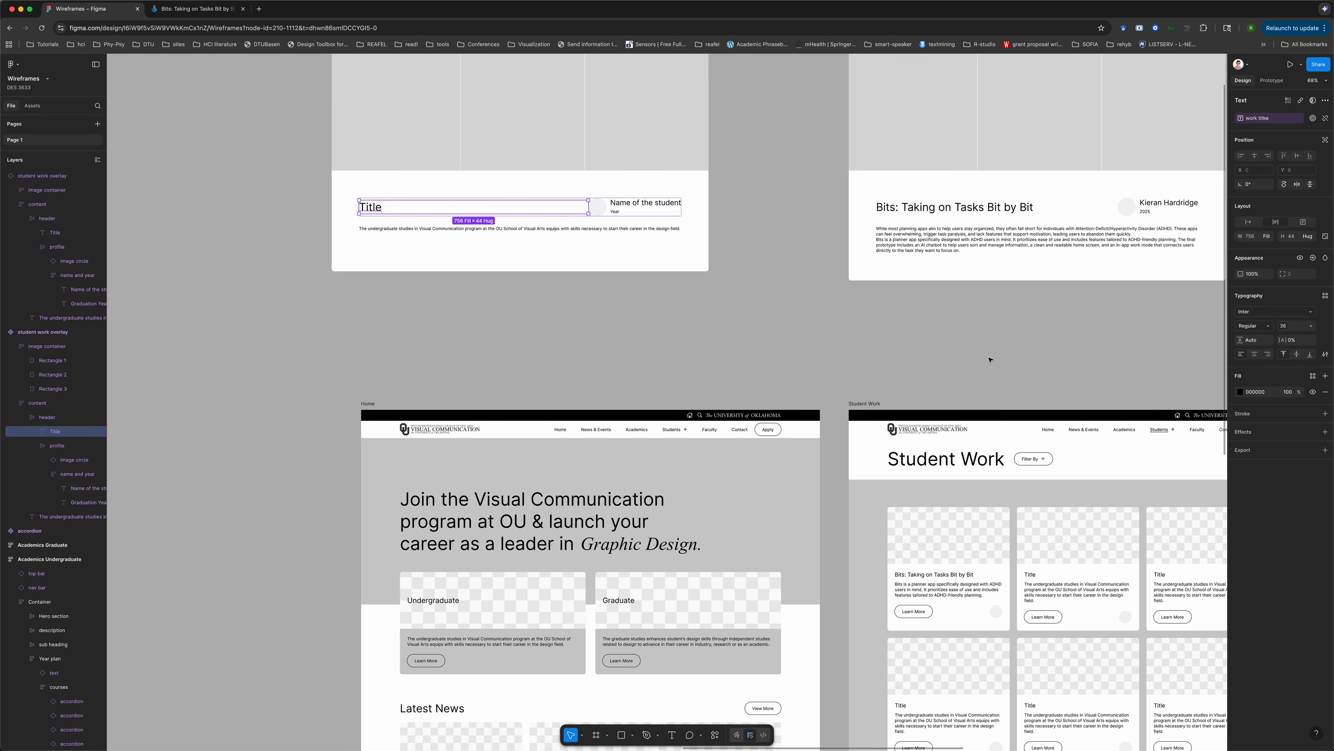
{"action": "left_click", "coordinate": [990, 371]}
{"action": "scroll", "coordinate": [990, 371], "scroll_direction": "right", "scroll_amount": 5}
{"action": "scroll", "coordinate": [991, 371], "scroll_direction": "up", "scroll_amount": 2}
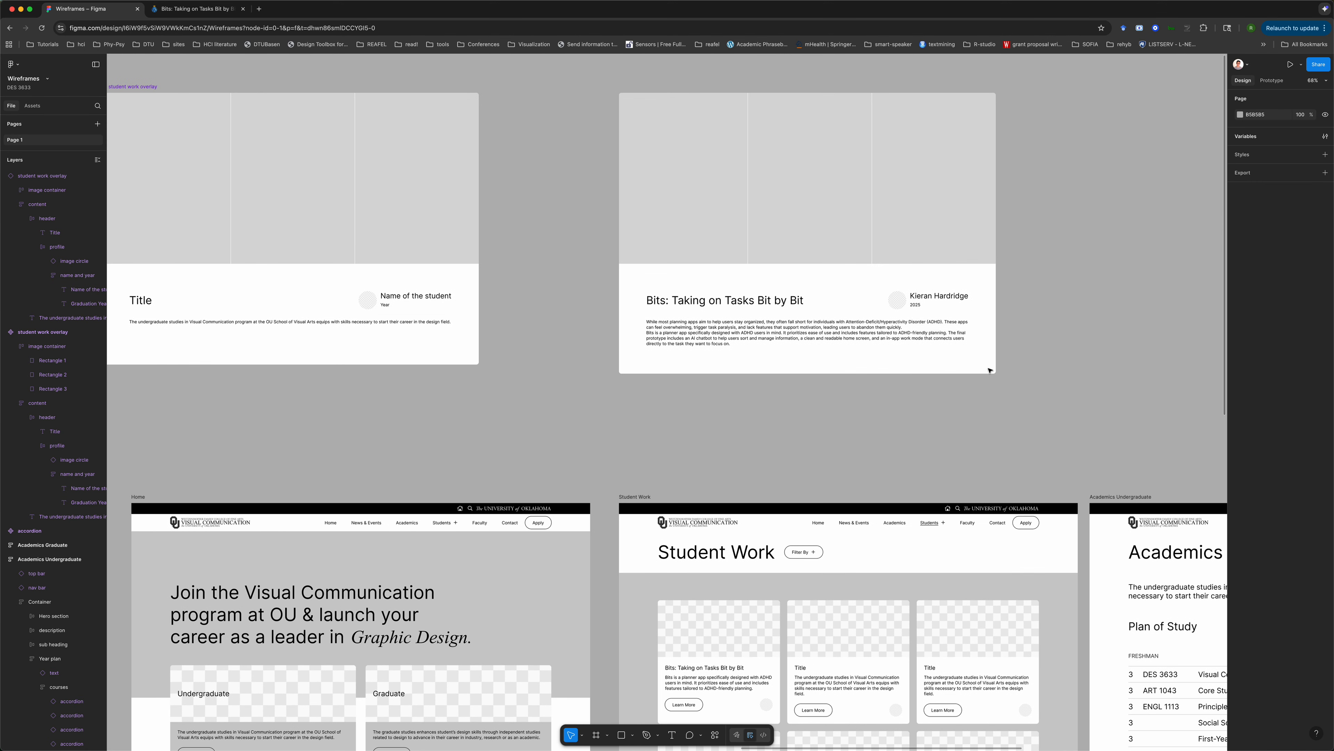
{"action": "double_click", "coordinate": [419, 302]}
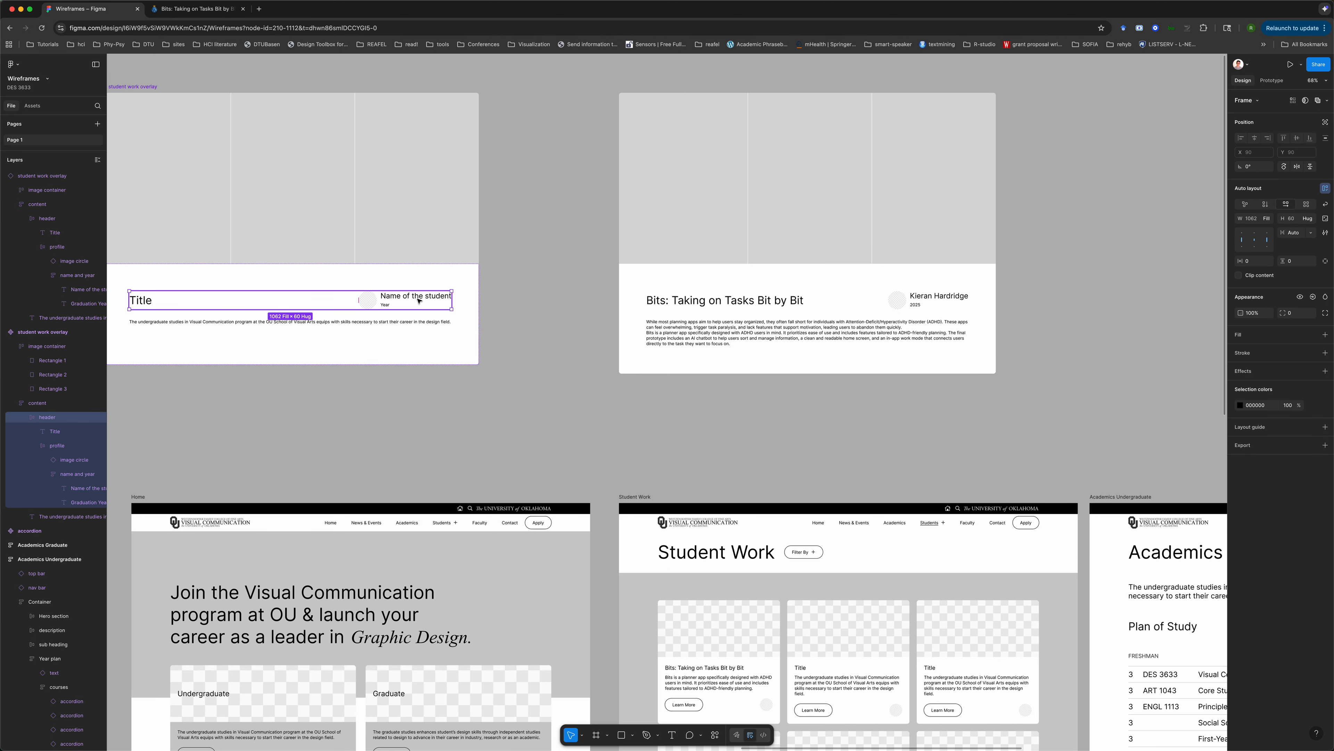
{"action": "left_click", "coordinate": [536, 333]}
{"action": "scroll", "coordinate": [537, 334], "scroll_direction": "left", "scroll_amount": 2}
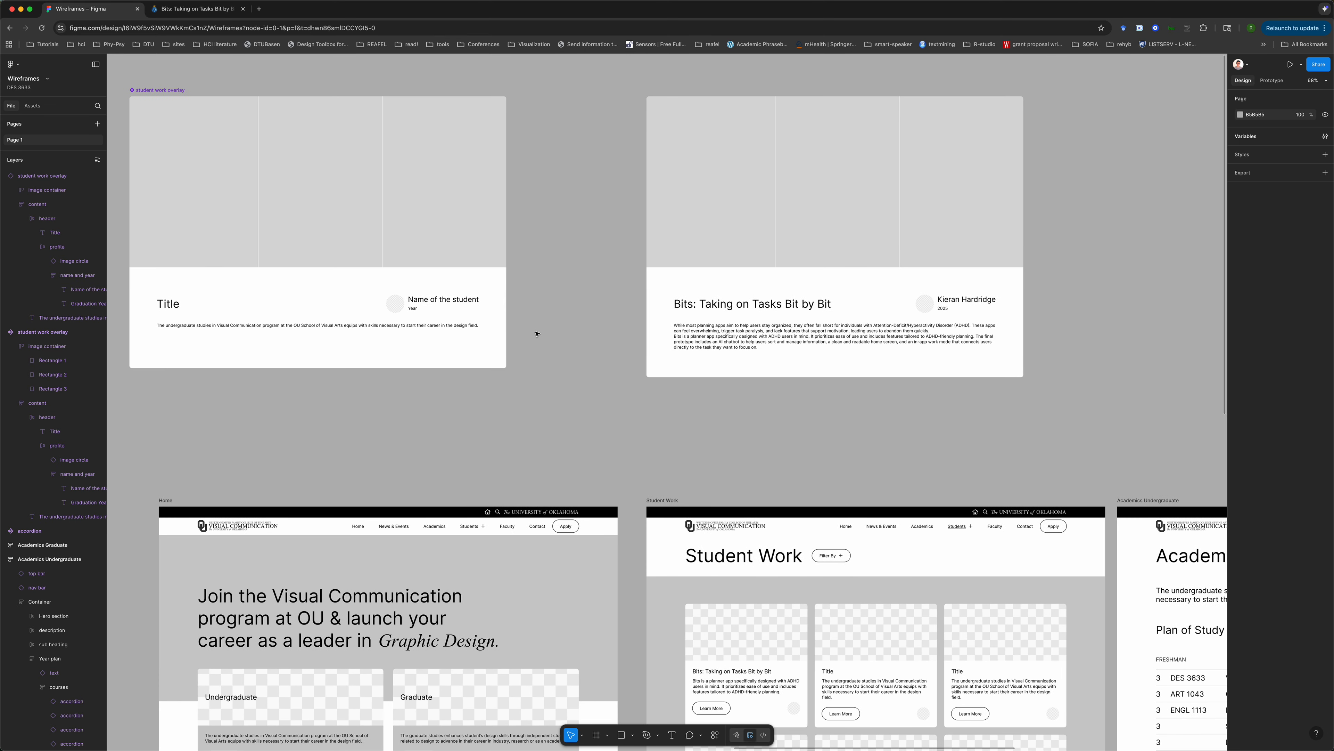
{"action": "left_click", "coordinate": [575, 373]}
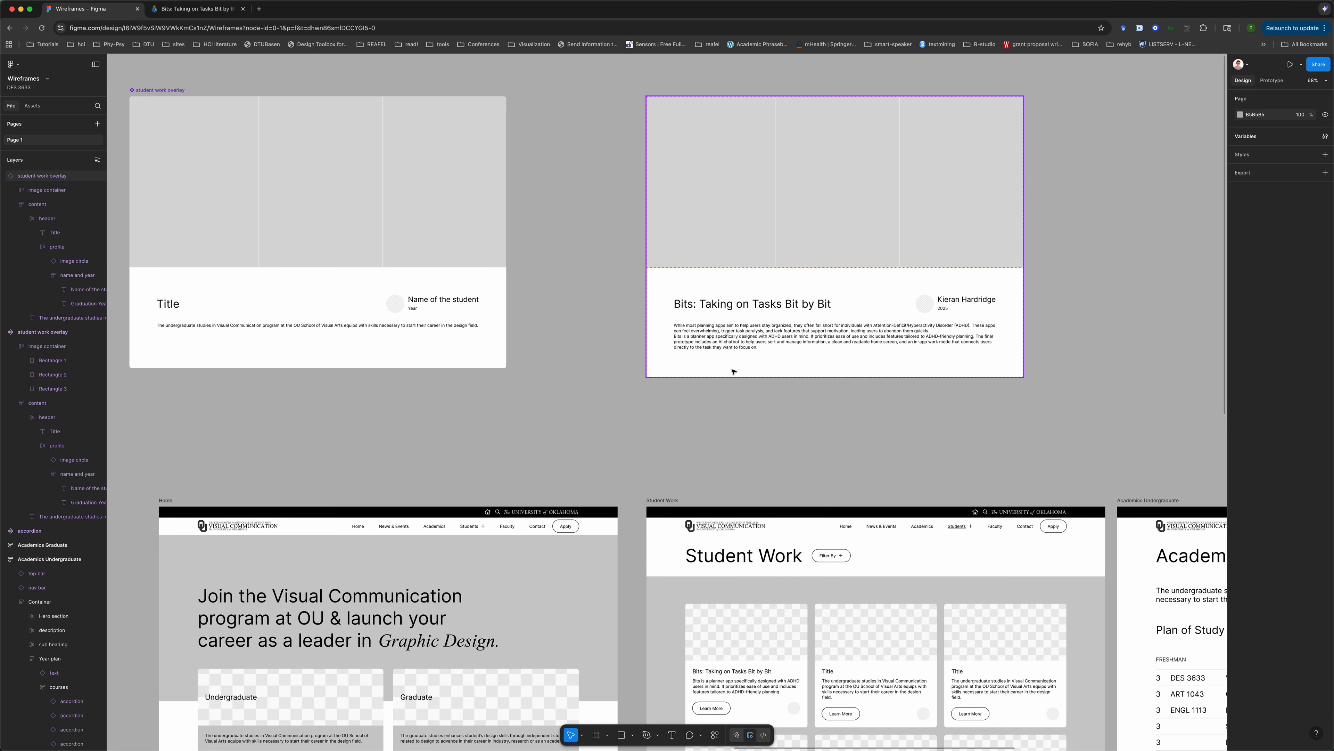
- Insert a blank line before the "Bits is a planner app" paragraph in the overlay instance's description
{"action": "triple_click", "coordinate": [750, 342]}
{"action": "double_click", "coordinate": [750, 342]}
{"action": "left_click", "coordinate": [746, 337]}
{"action": "key", "text": "Return"}
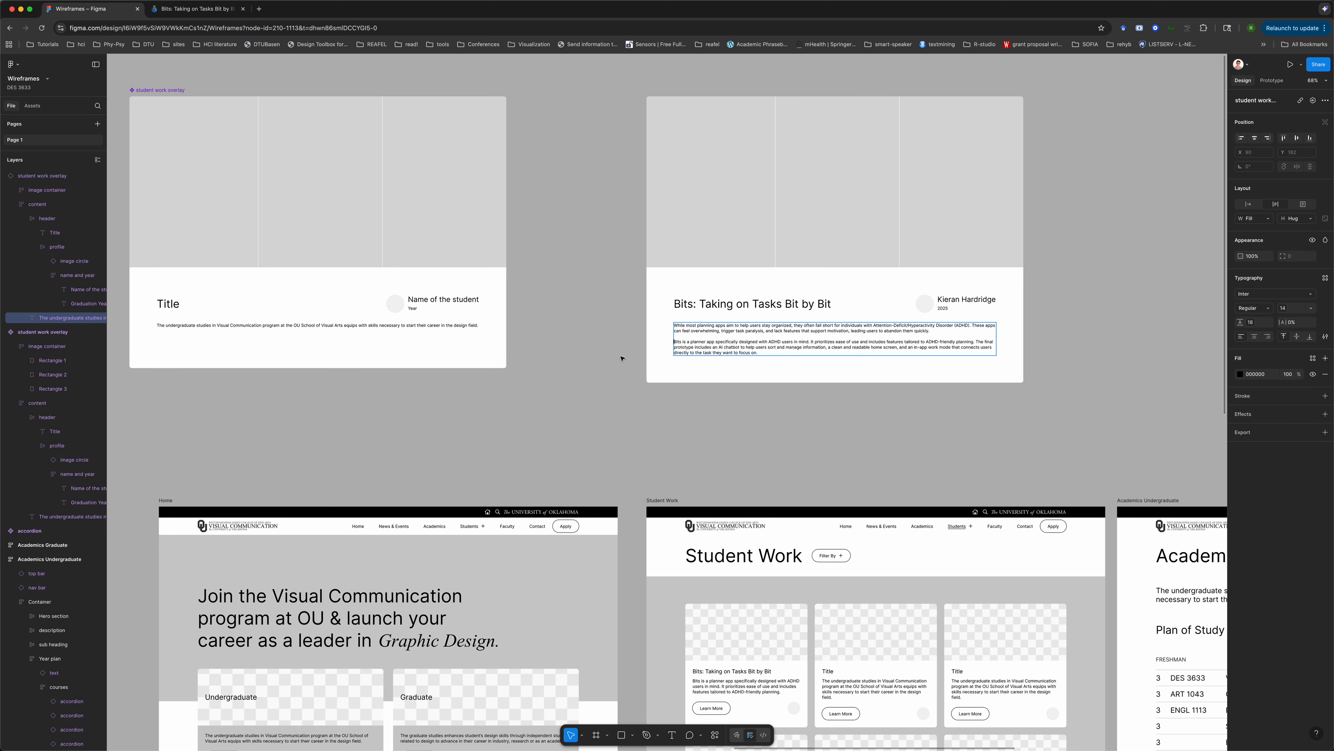
{"action": "left_click", "coordinate": [585, 395]}
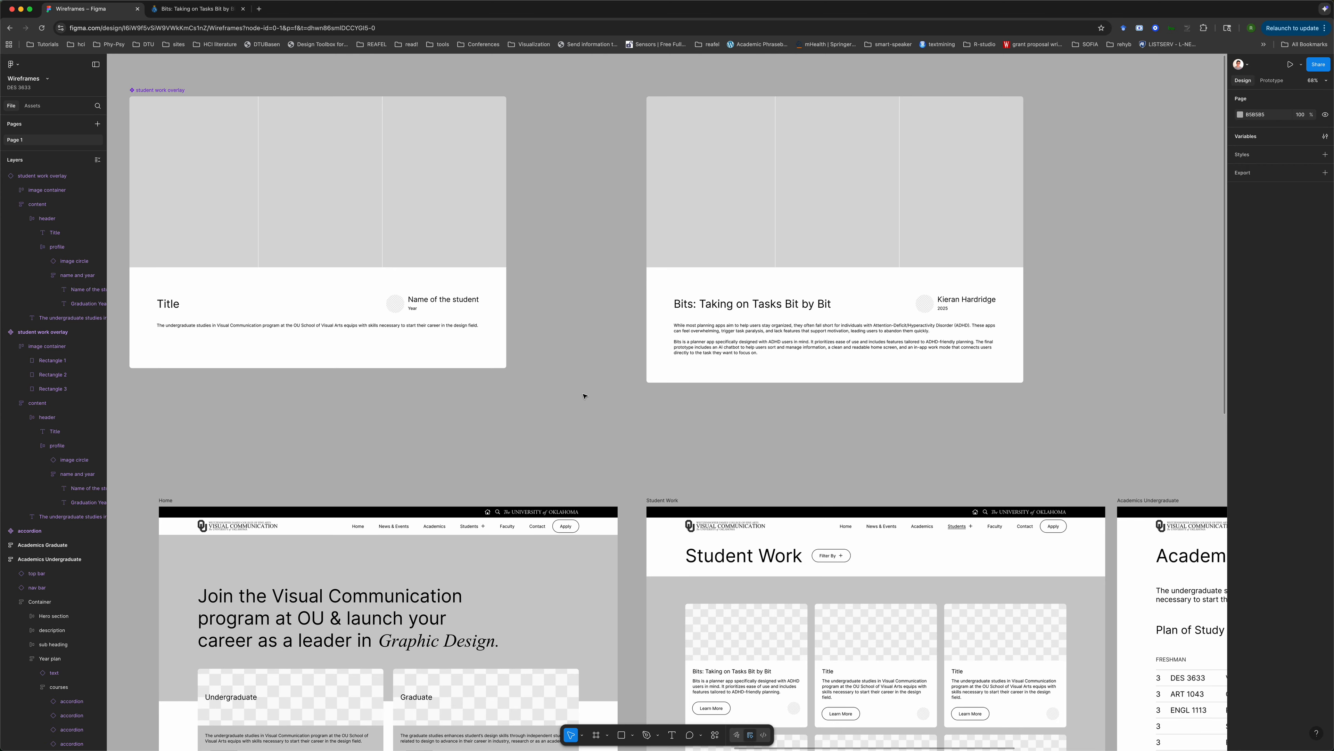
- Move the Bits overlay instance to about X 4338, Y -1858, roughly centred above the Student Work page
{"action": "scroll", "coordinate": [584, 396], "scroll_direction": "right", "scroll_amount": 2}
{"action": "left_click", "coordinate": [664, 139]}
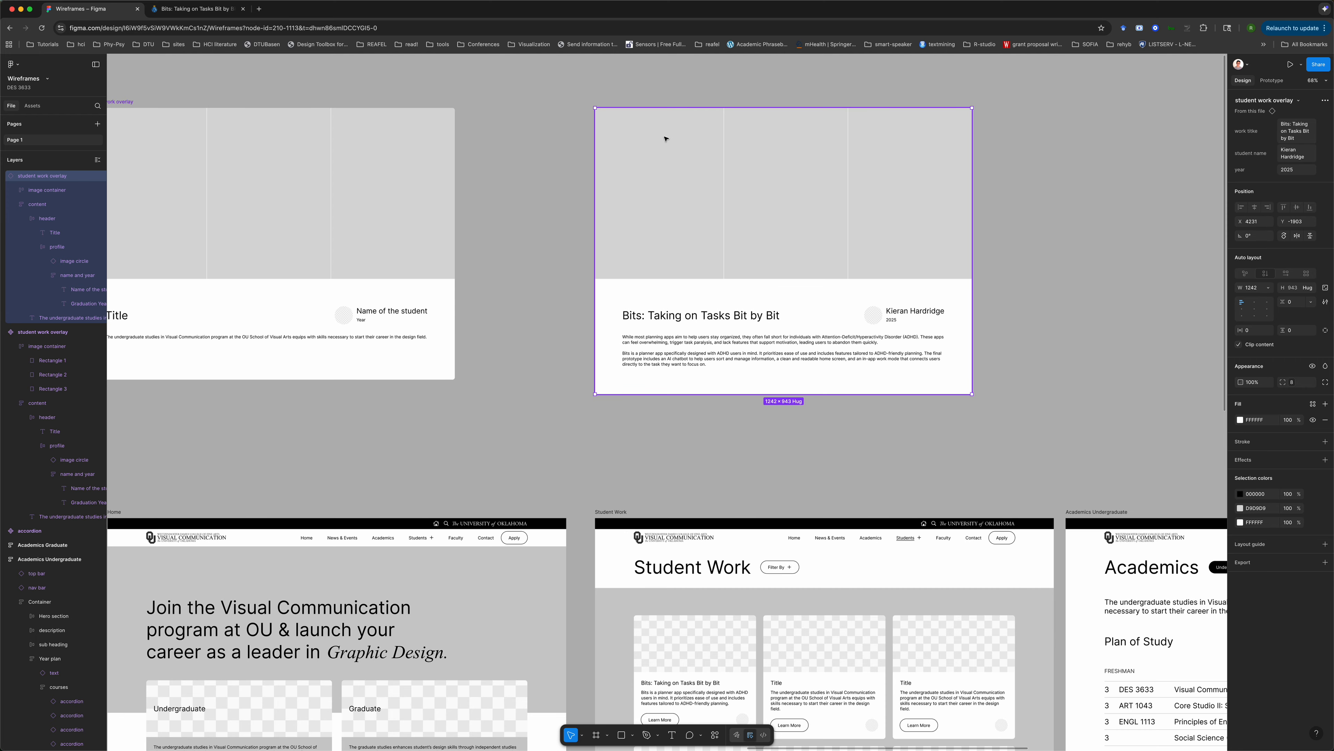
{"action": "left_click", "coordinate": [1033, 298]}
{"action": "scroll", "coordinate": [1034, 299], "scroll_direction": "right", "scroll_amount": 2}
{"action": "left_click_drag", "start_coordinate": [836, 266], "coordinate": [868, 278]}
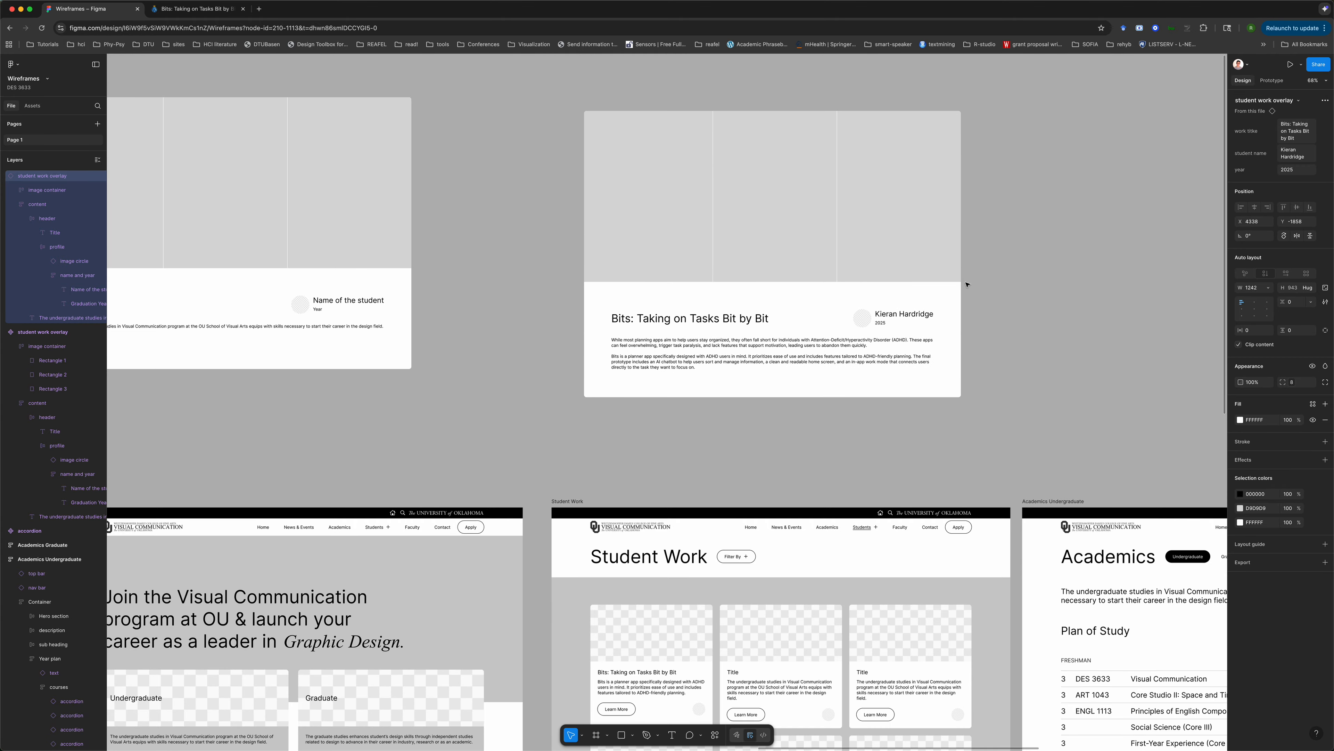
{"action": "left_click", "coordinate": [1037, 299]}
- Add an on-click prototype interaction from the first Student Work card to the Bits overlay with the Open overlay action
{"action": "scroll", "coordinate": [1038, 301], "scroll_direction": "down", "scroll_amount": 2}
{"action": "scroll", "coordinate": [1038, 300], "scroll_direction": "down", "scroll_amount": 3}
{"action": "scroll", "coordinate": [1038, 300], "scroll_direction": "up", "scroll_amount": 1}
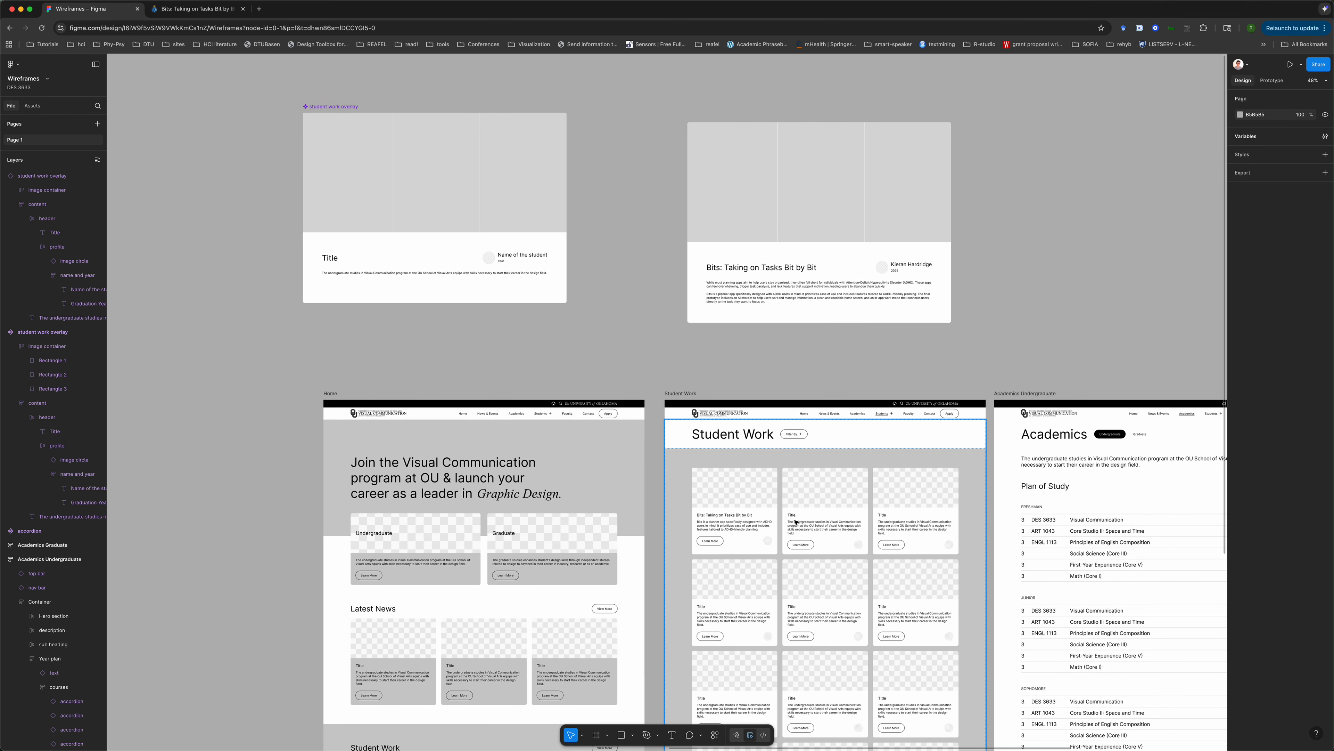
{"action": "left_click", "coordinate": [739, 523]}
{"action": "left_click", "coordinate": [739, 524]}
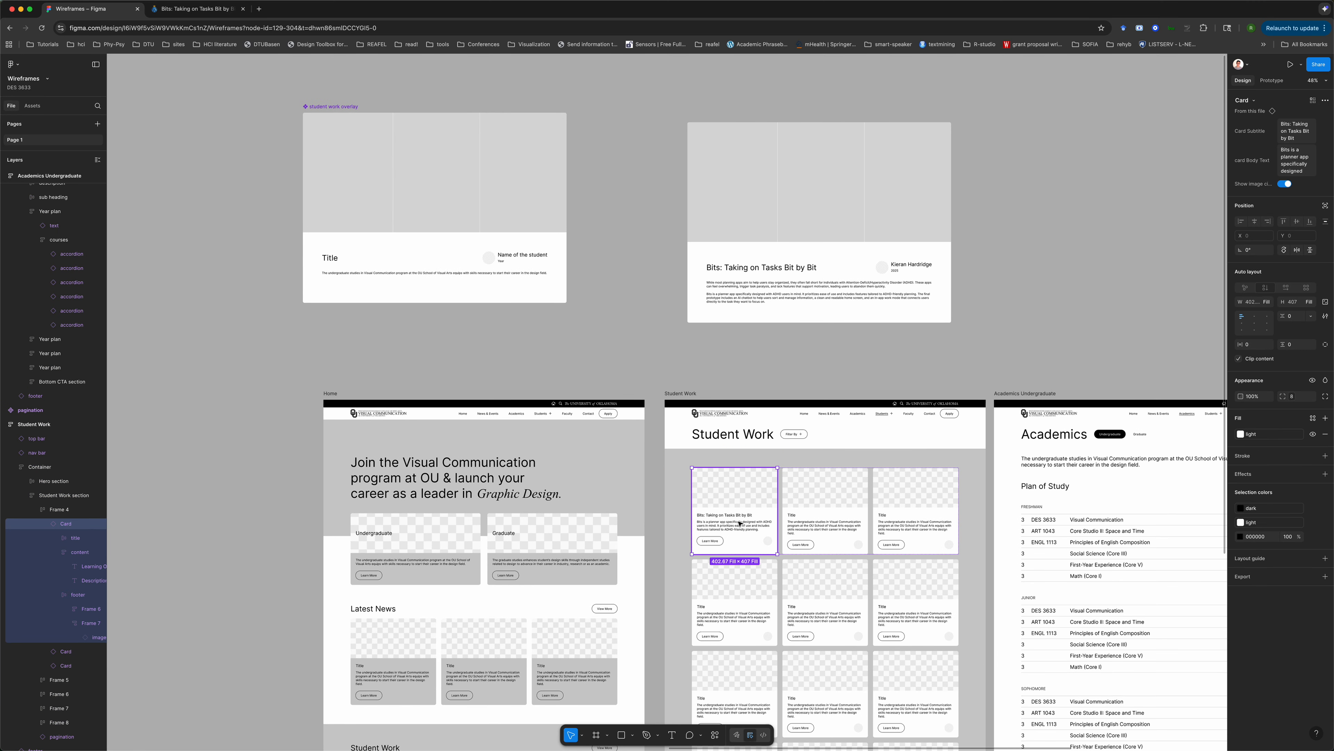
{"action": "left_click", "coordinate": [1271, 80]}
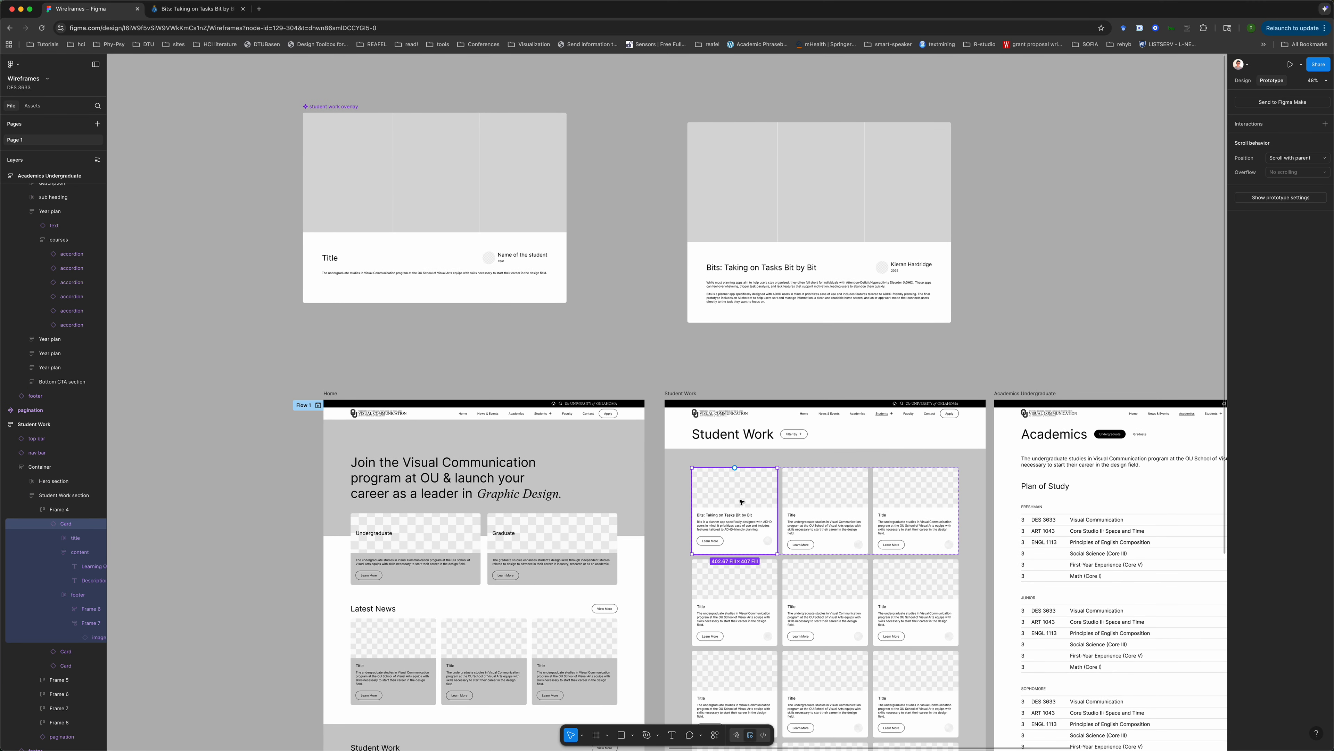
{"action": "left_click_drag", "start_coordinate": [735, 468], "coordinate": [748, 315]}
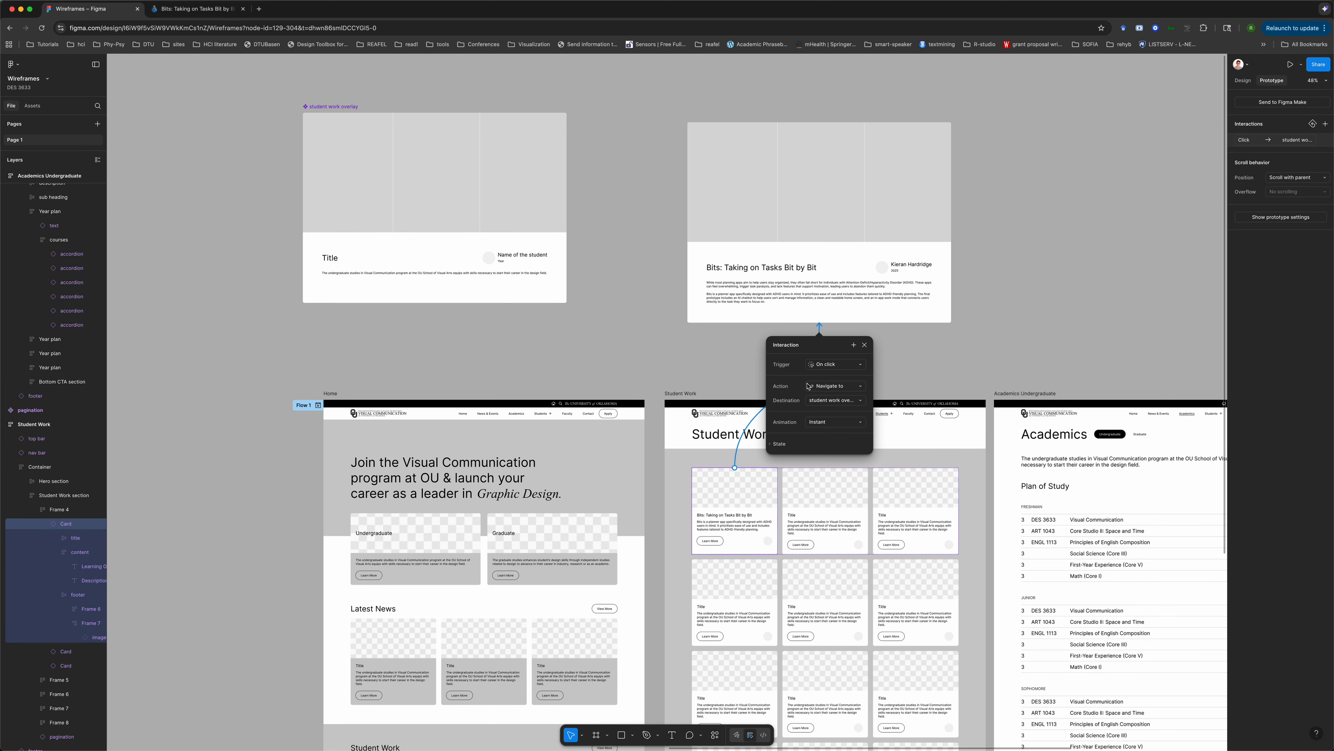
{"action": "left_click", "coordinate": [848, 388]}
{"action": "left_click", "coordinate": [845, 486]}
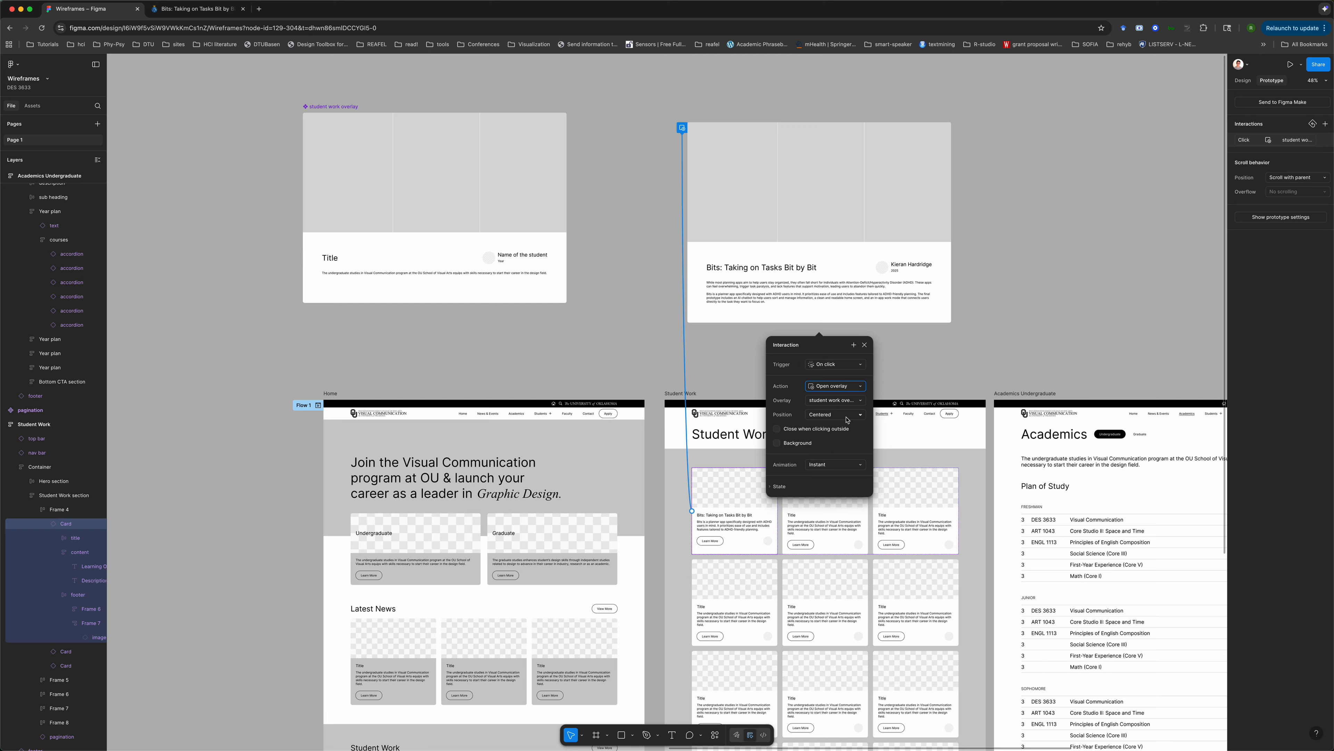
- Enable closing on outside clicks and a background for the card's overlay interaction, and set its animation to Move in
{"action": "left_click", "coordinate": [796, 434]}
{"action": "left_click", "coordinate": [790, 444]}
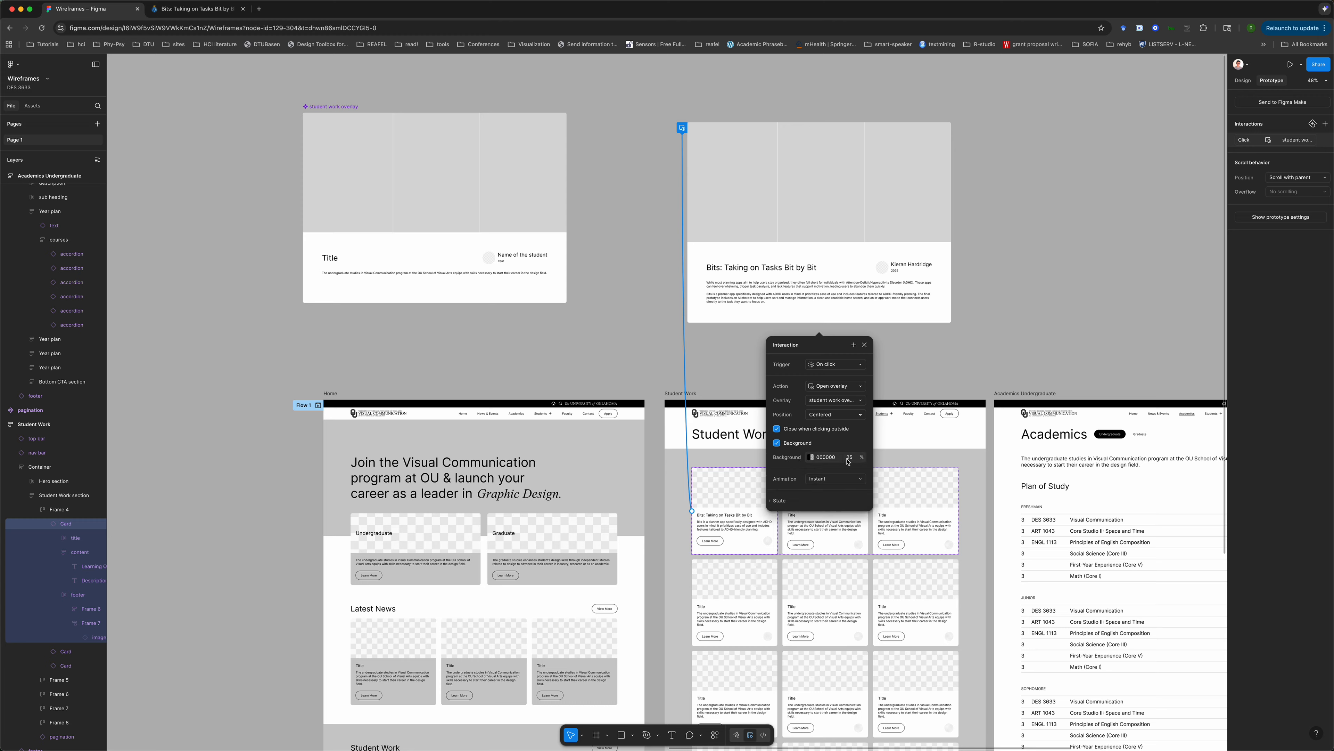
{"action": "left_click", "coordinate": [826, 478]}
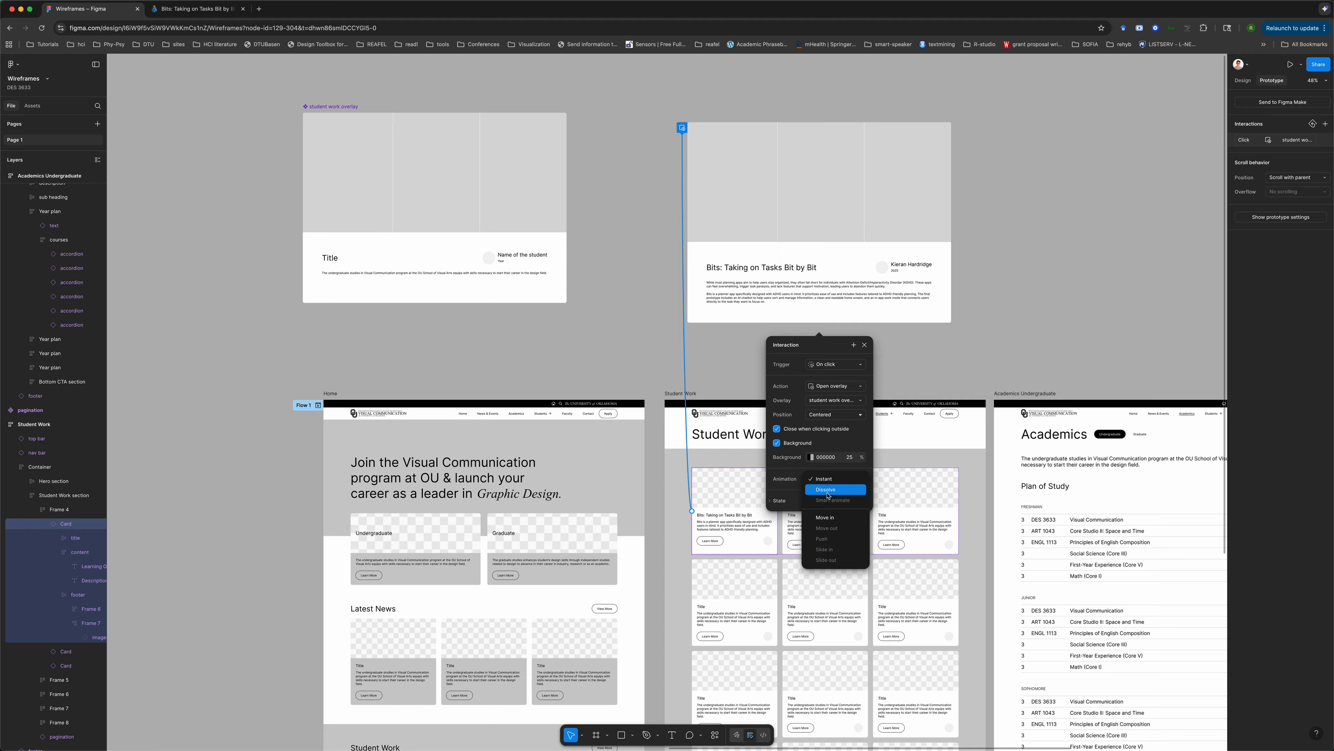
{"action": "left_click", "coordinate": [829, 518]}
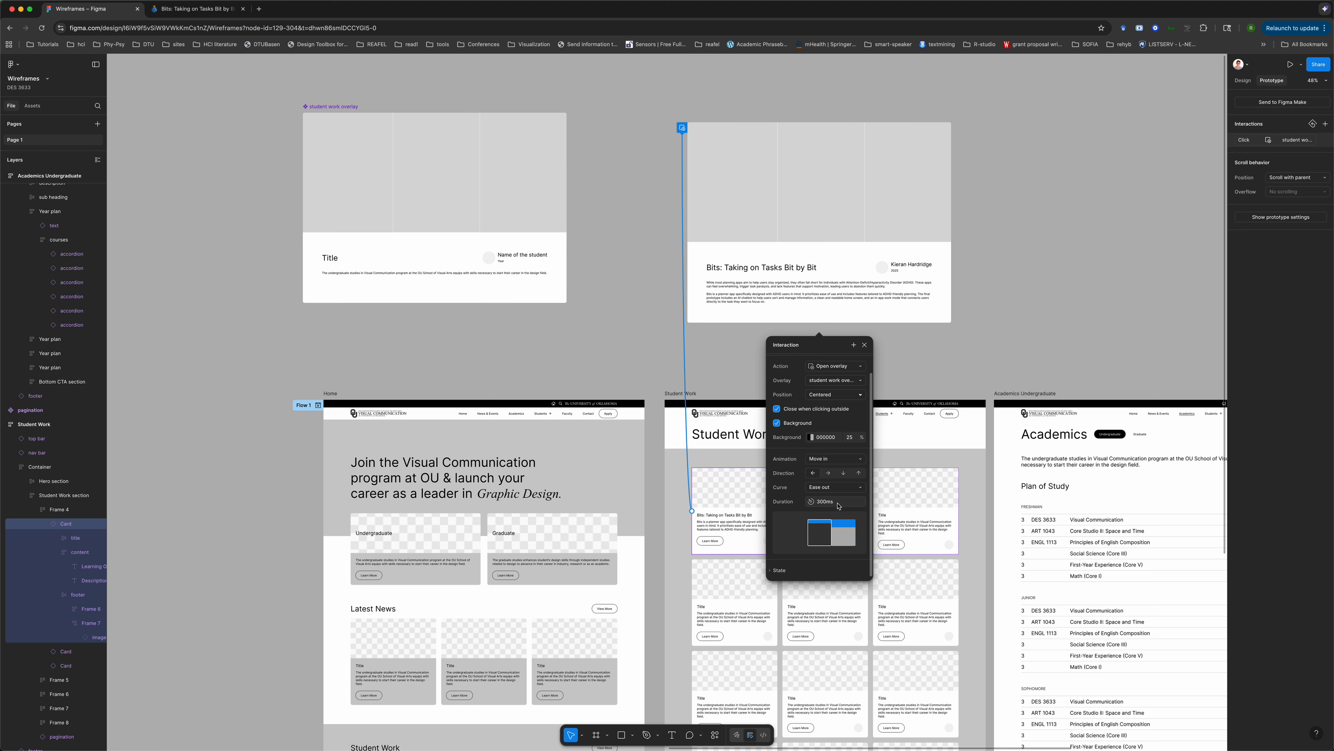
- Set the Move in animation's direction to Up for the first card's overlay interaction
{"action": "left_click", "coordinate": [859, 473]}
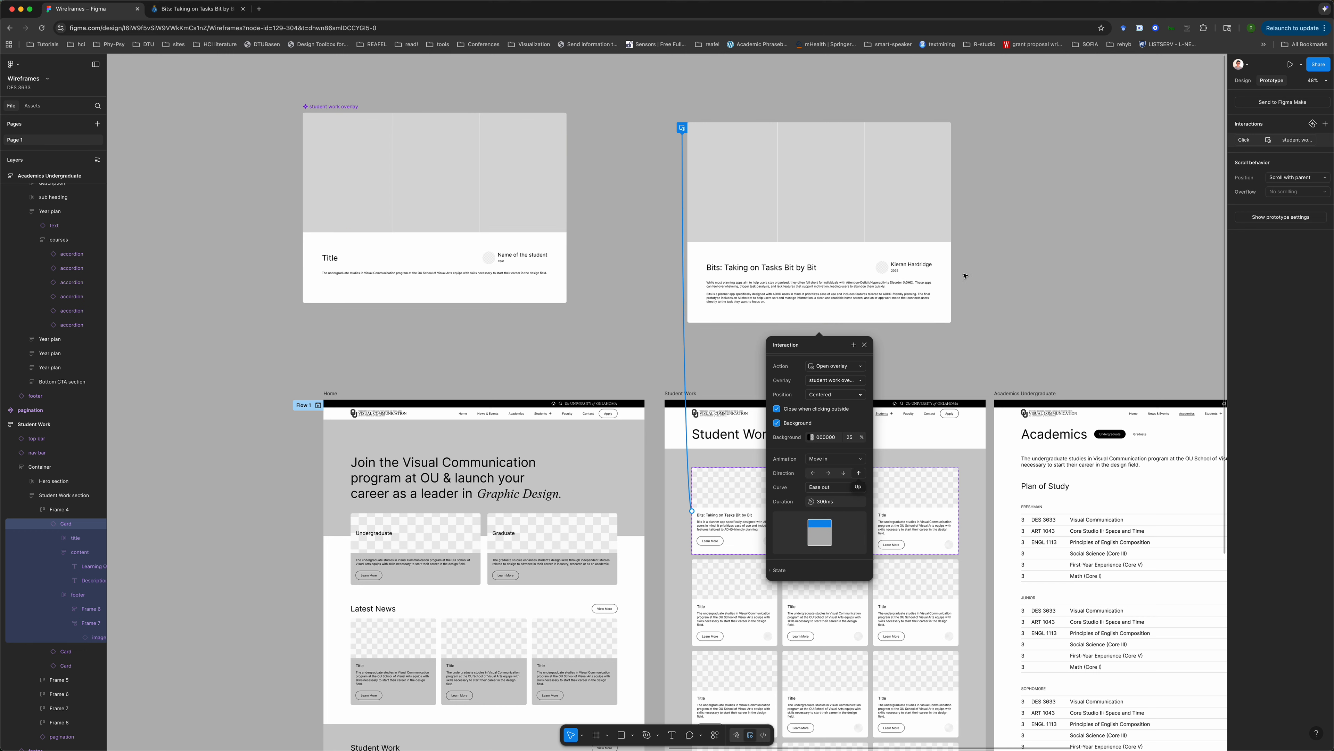
{"action": "left_click", "coordinate": [968, 284]}
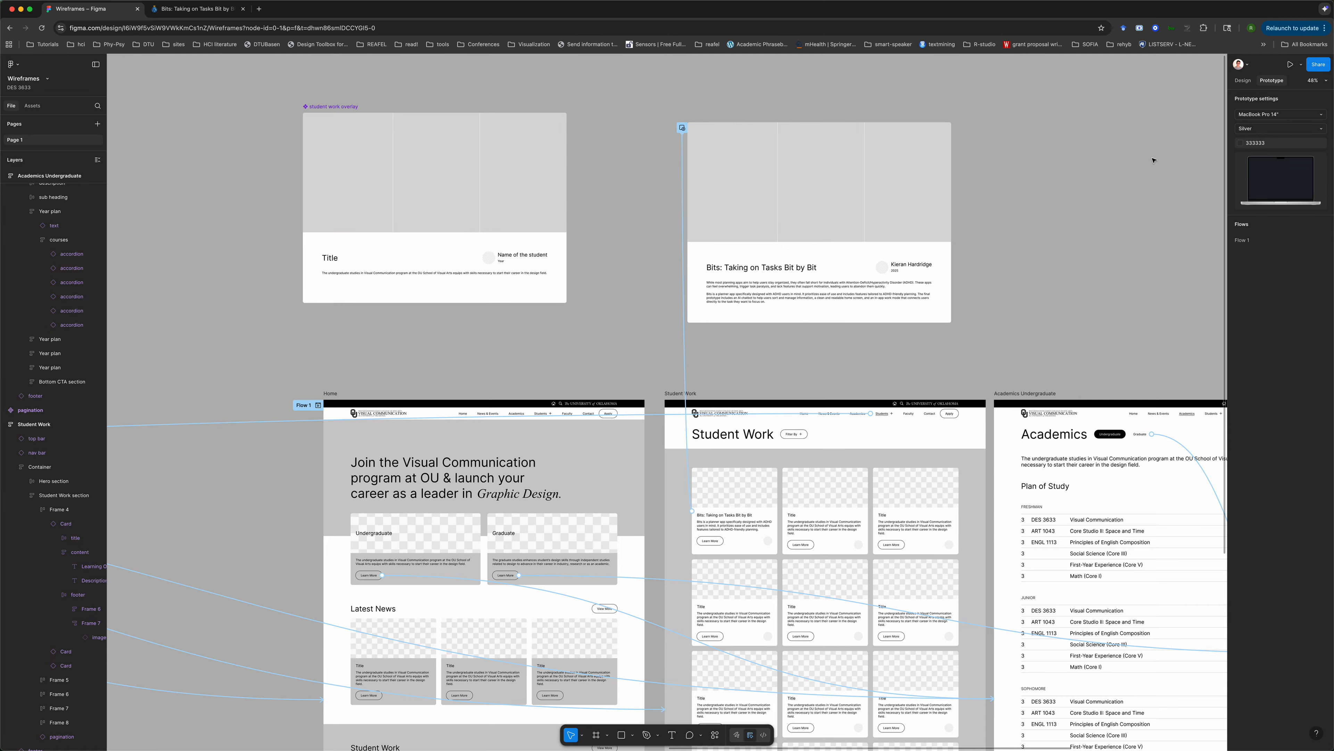
- Preview the prototype, go to the Student Work page, test opening and closing the Bits card's overlay, and return to the design file
{"action": "left_click", "coordinate": [1289, 65]}
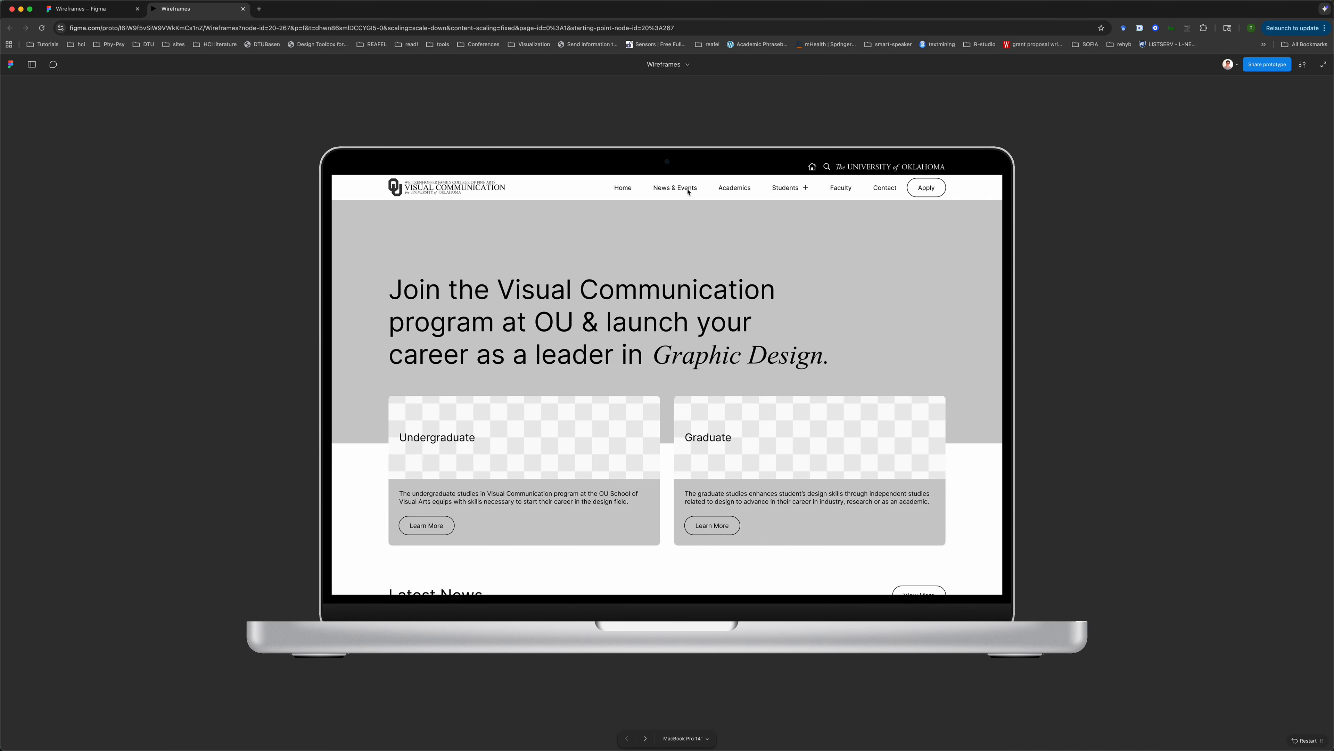
{"action": "left_click", "coordinate": [788, 189]}
{"action": "left_click", "coordinate": [790, 225]}
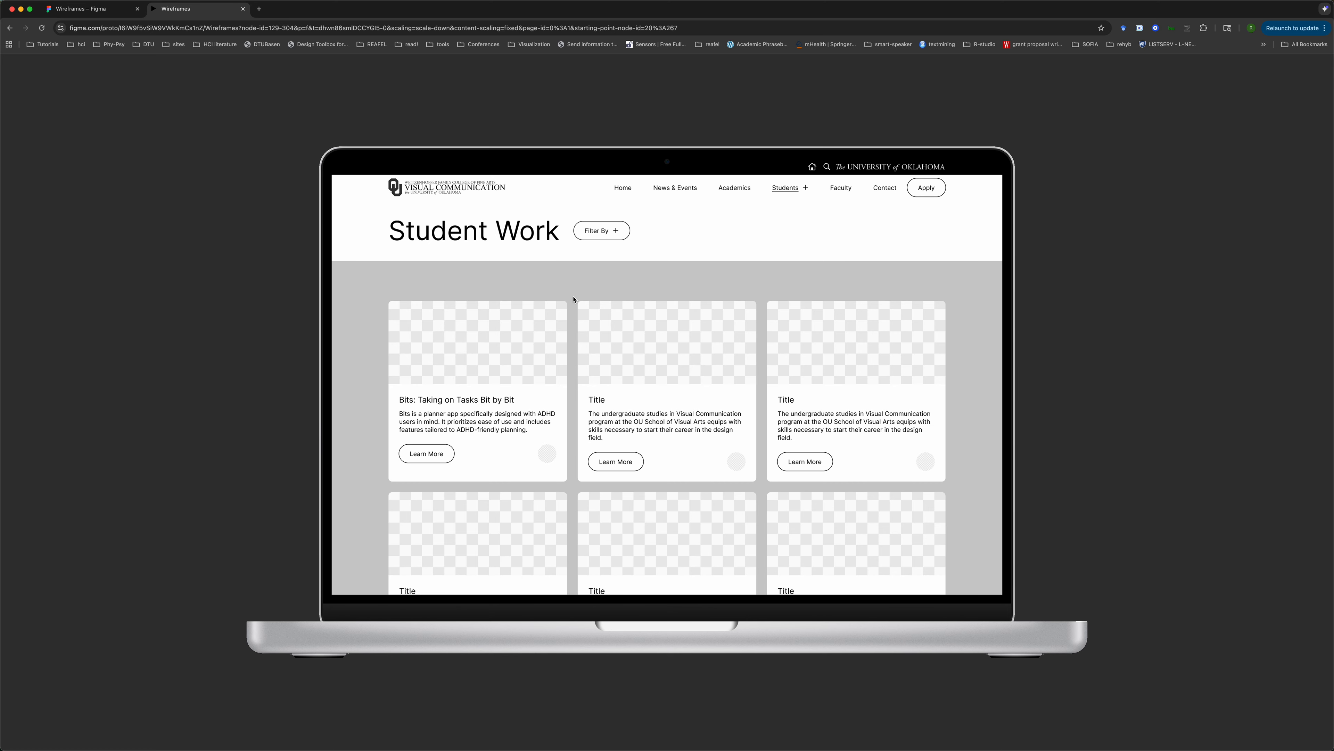
{"action": "left_click", "coordinate": [502, 360]}
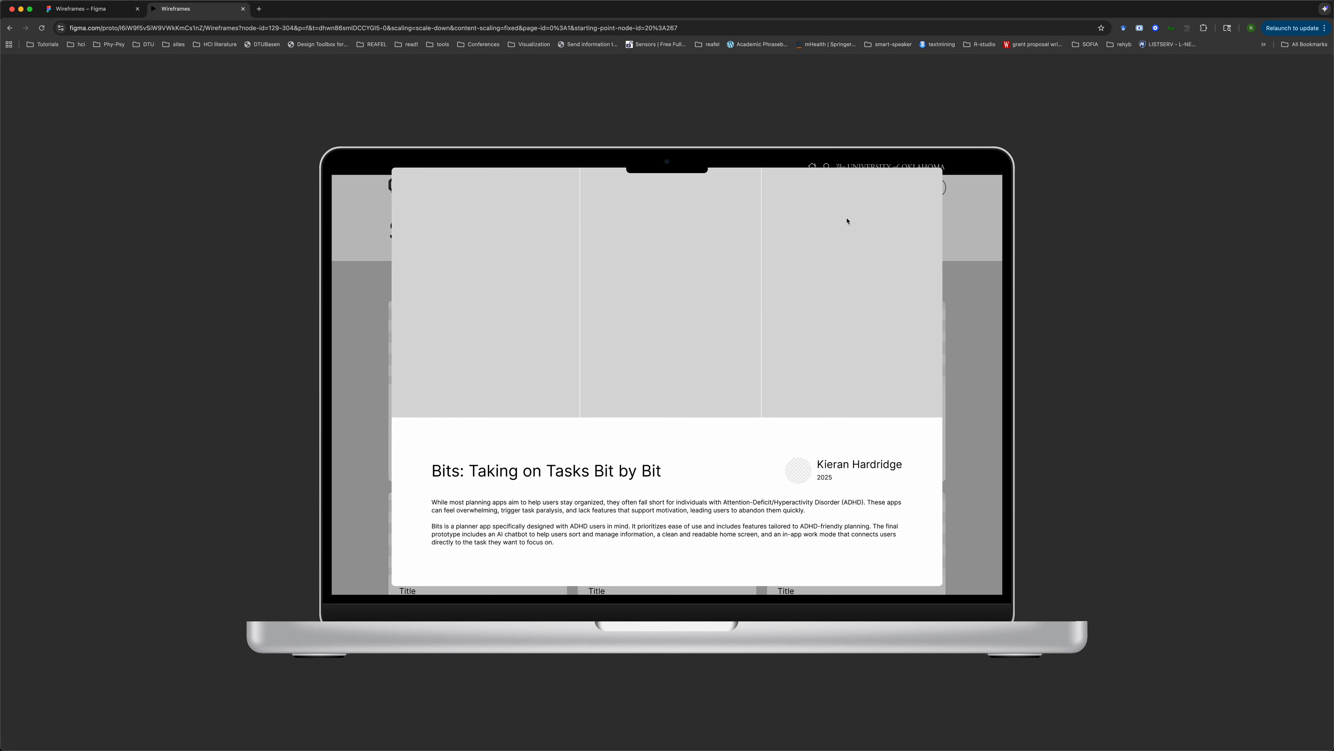
{"action": "left_click", "coordinate": [365, 309]}
{"action": "left_click", "coordinate": [509, 407]}
{"action": "left_click", "coordinate": [90, 9]}
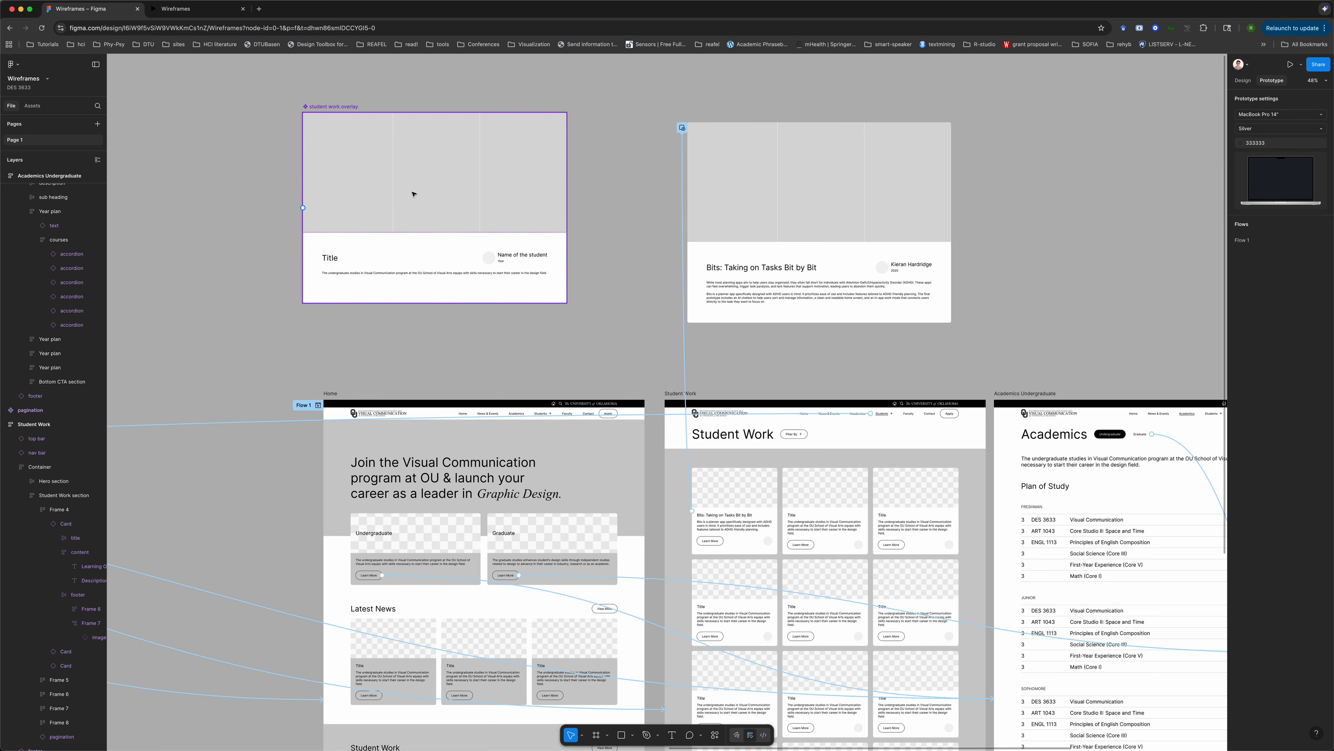
{"action": "left_click", "coordinate": [430, 157]}
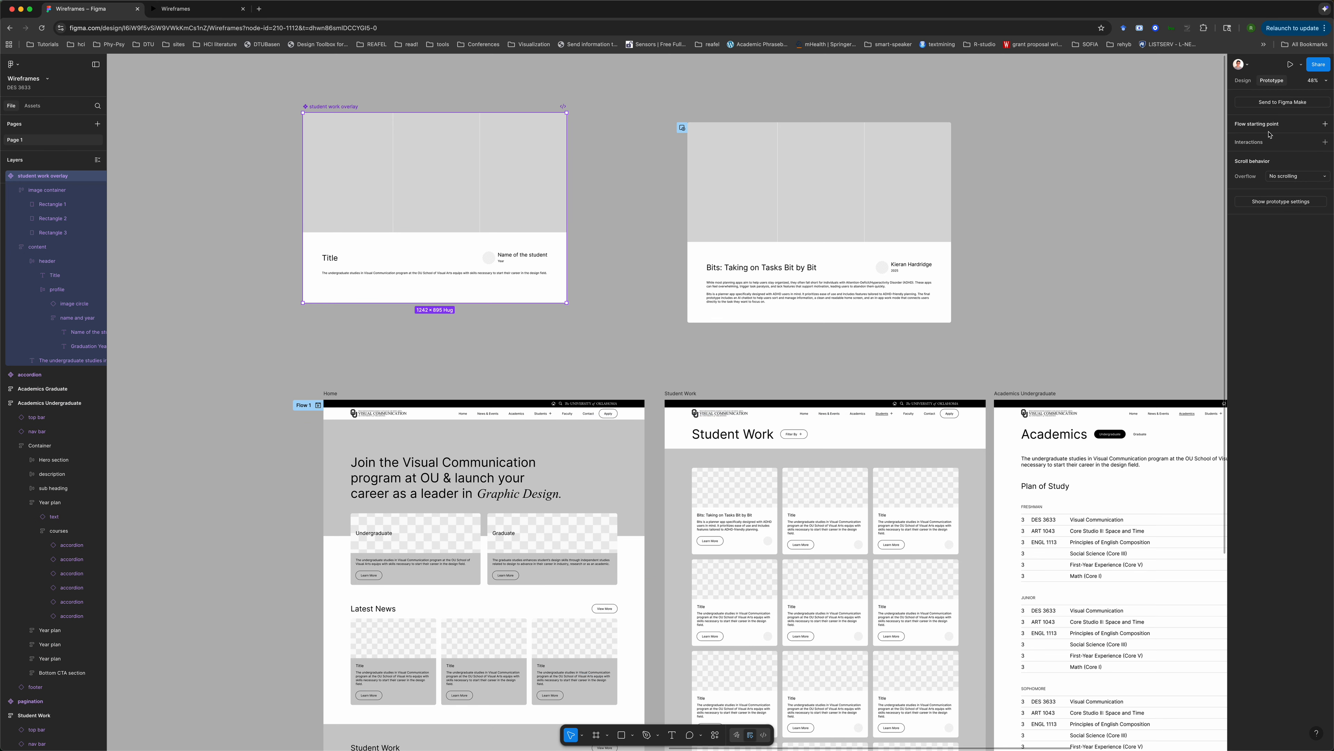
{"action": "left_click", "coordinate": [1244, 82]}
{"action": "left_click_drag", "start_coordinate": [567, 185], "coordinate": [542, 183]}
{"action": "key", "text": "super+z"}
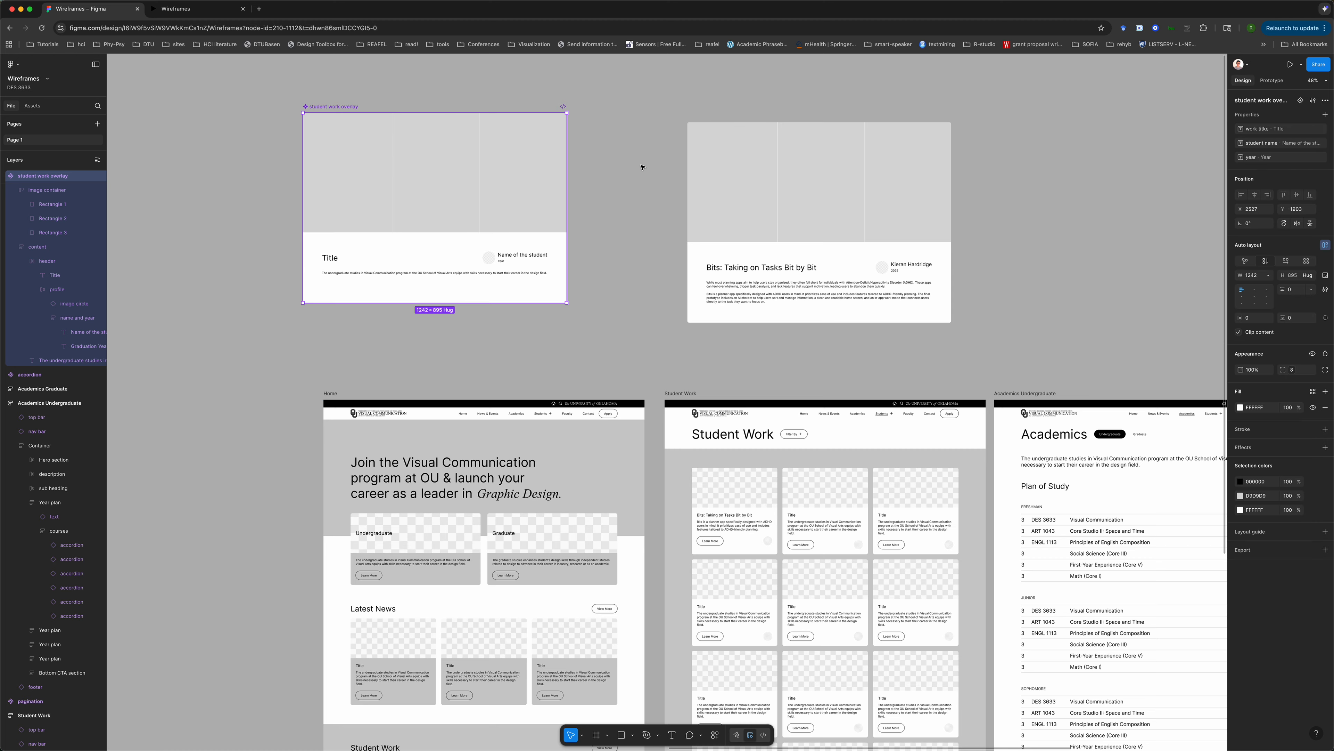
- Narrow the Bits overlay instance to about 1062 wide and set its three image rectangles to Fill container width
{"action": "left_click", "coordinate": [730, 142]}
{"action": "left_click_drag", "start_coordinate": [689, 179], "coordinate": [725, 183]}
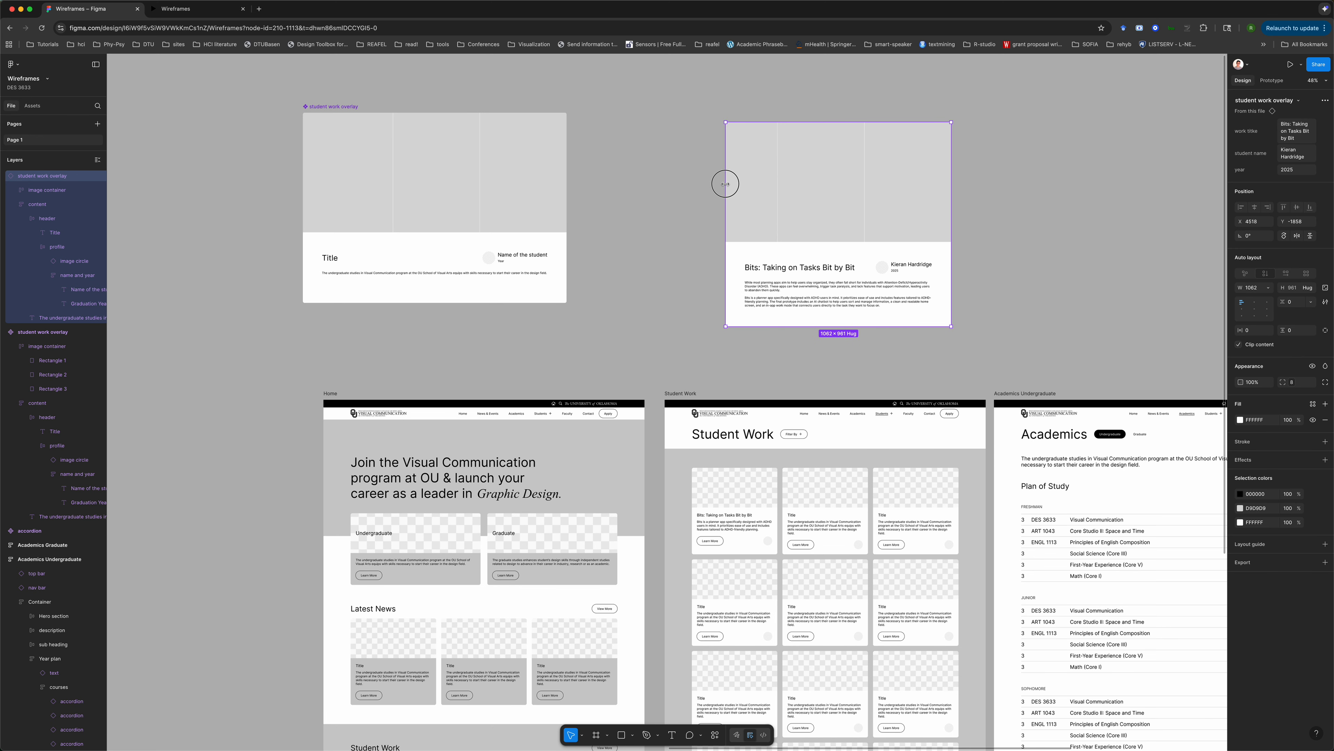
{"action": "left_click", "coordinate": [785, 171]}
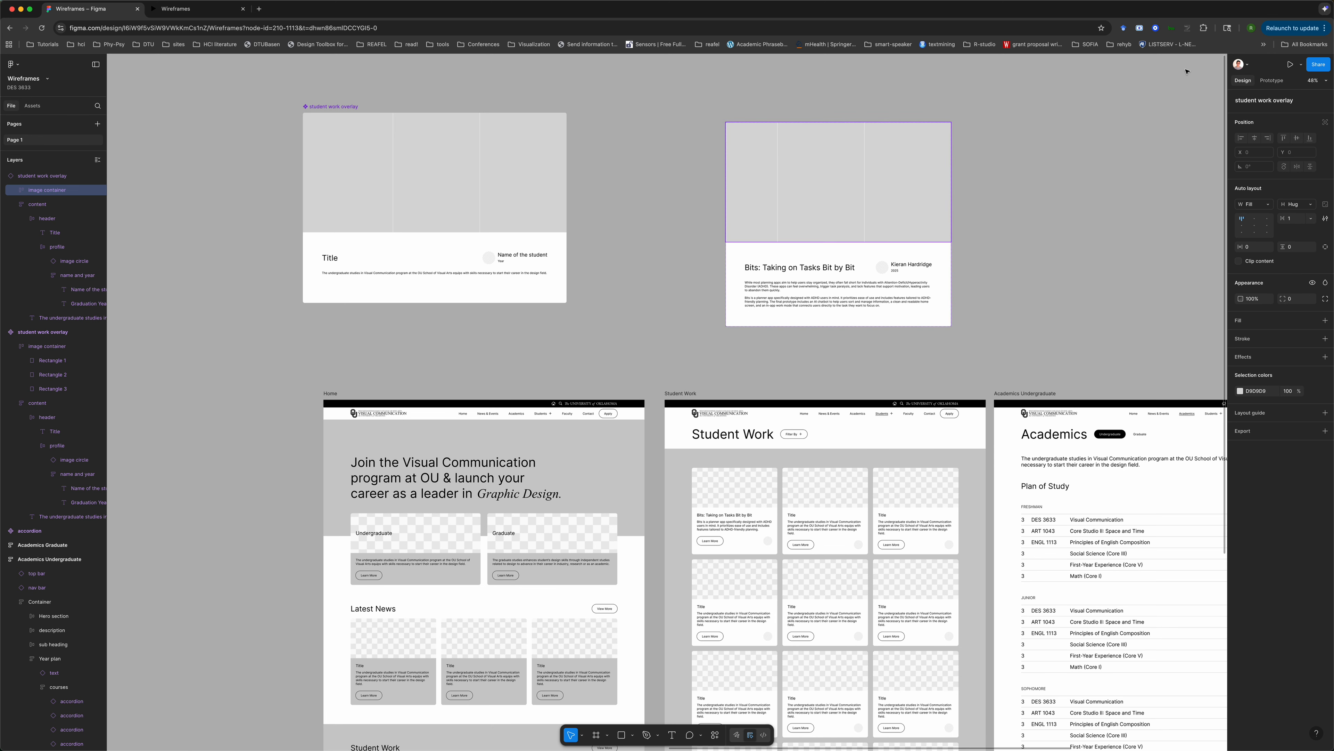
{"action": "left_click", "coordinate": [14, 193]}
{"action": "left_click", "coordinate": [50, 205]}
{"action": "left_click", "coordinate": [52, 233], "text": "shift"}
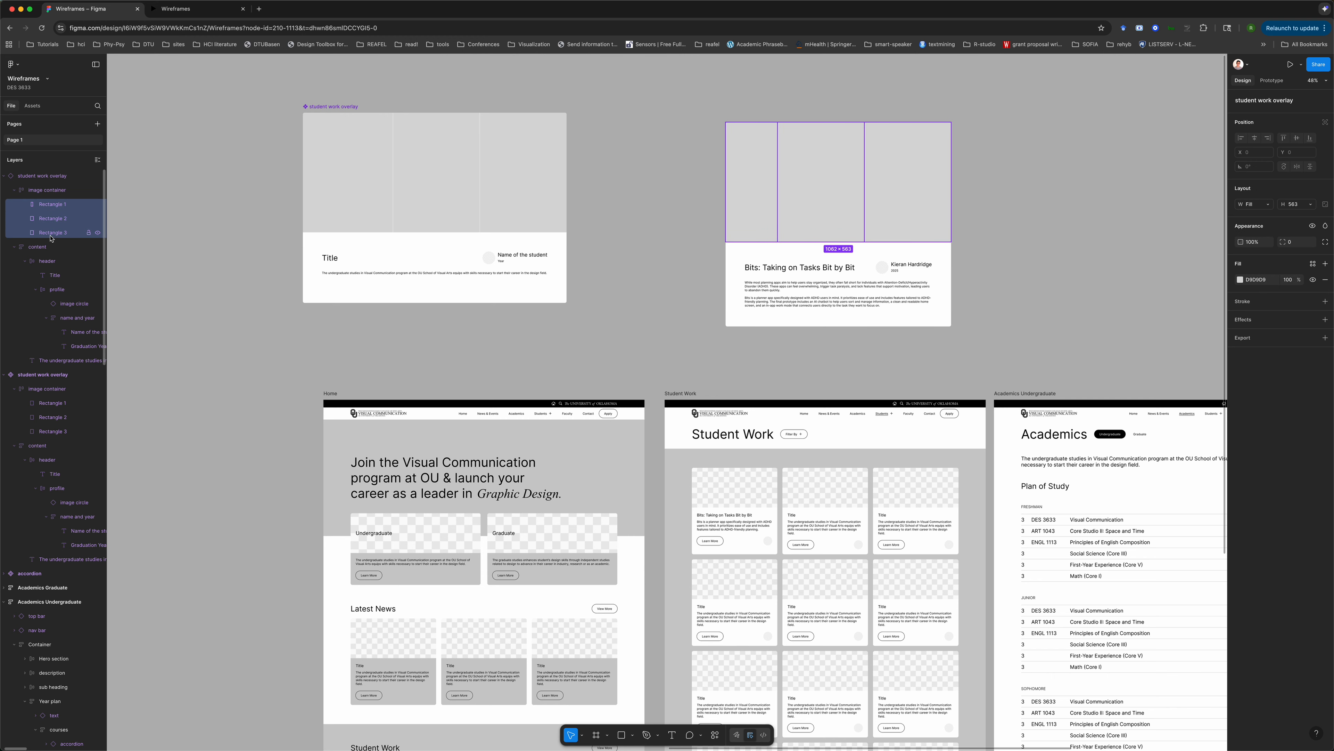
{"action": "left_click", "coordinate": [1268, 207]}
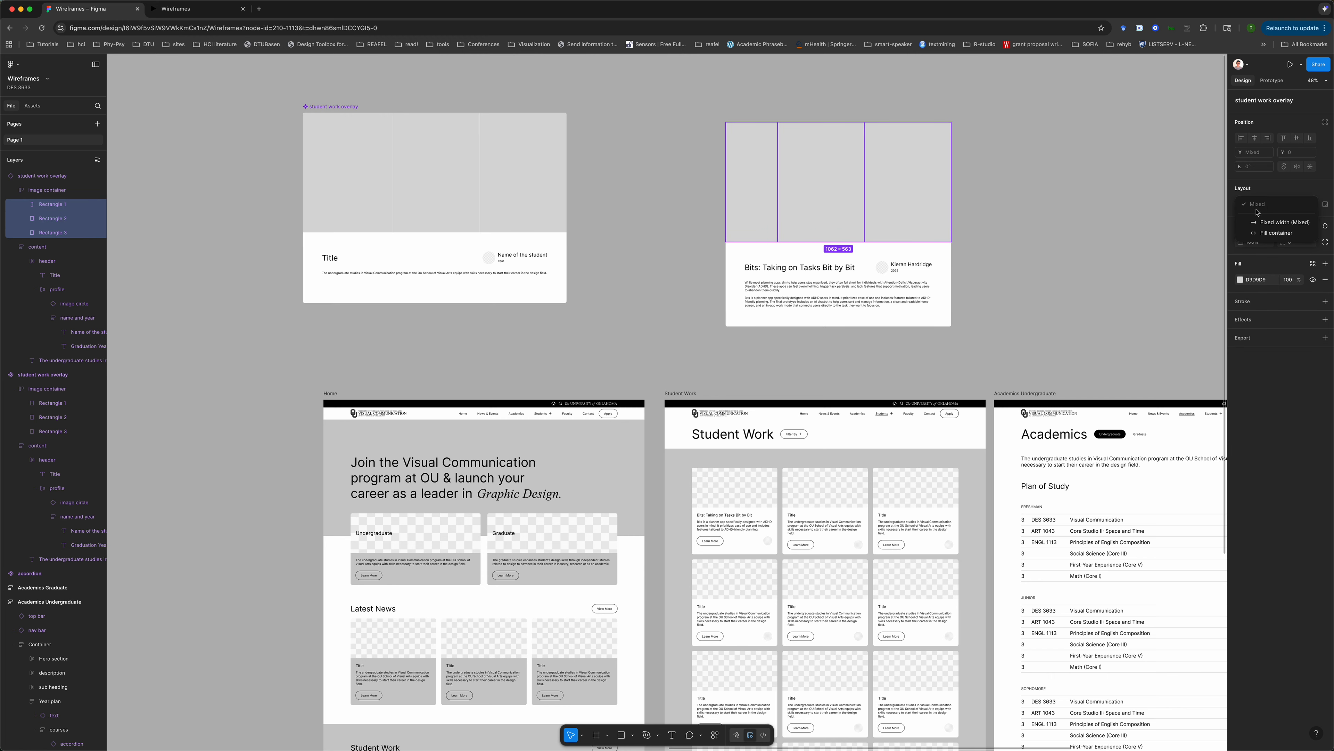
{"action": "left_click", "coordinate": [1268, 235]}
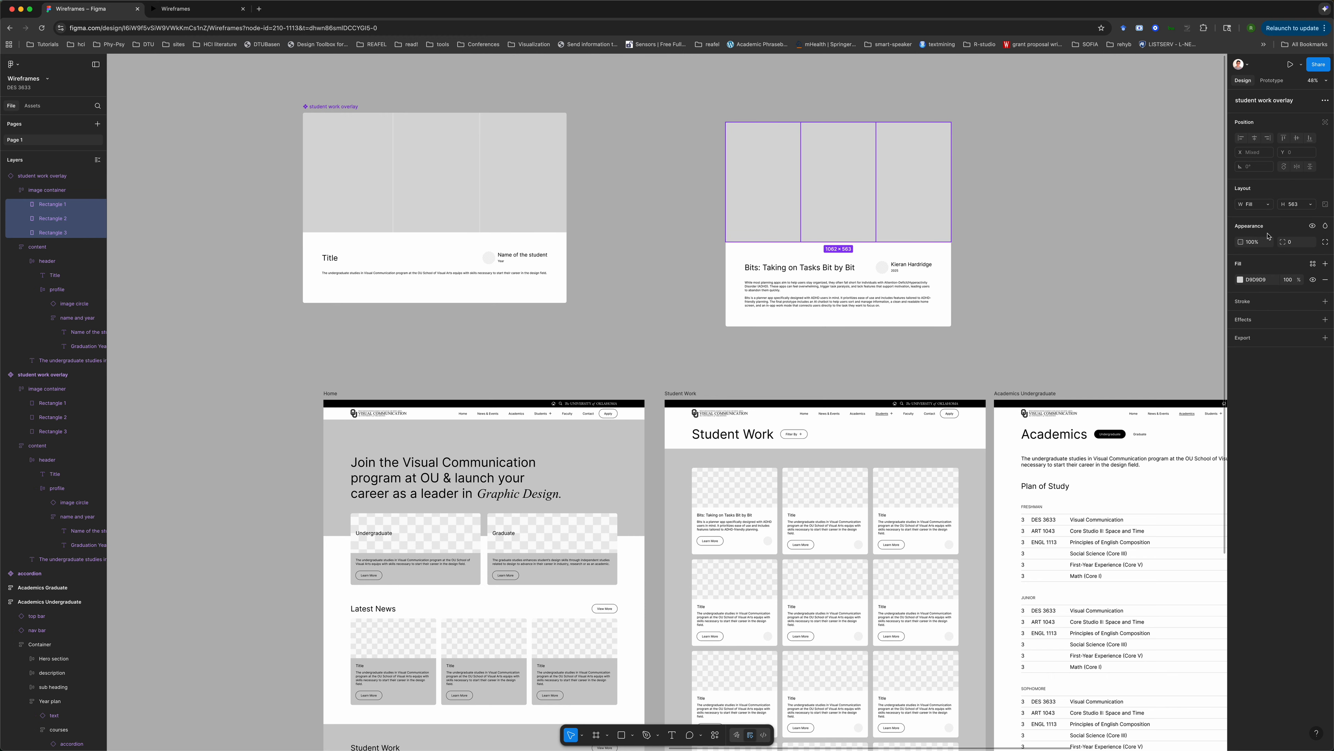
{"action": "left_click", "coordinate": [1016, 227]}
- Check the resized Bits overlay in the running prototype by closing and reopening it from the first card
{"action": "left_click", "coordinate": [195, 7]}
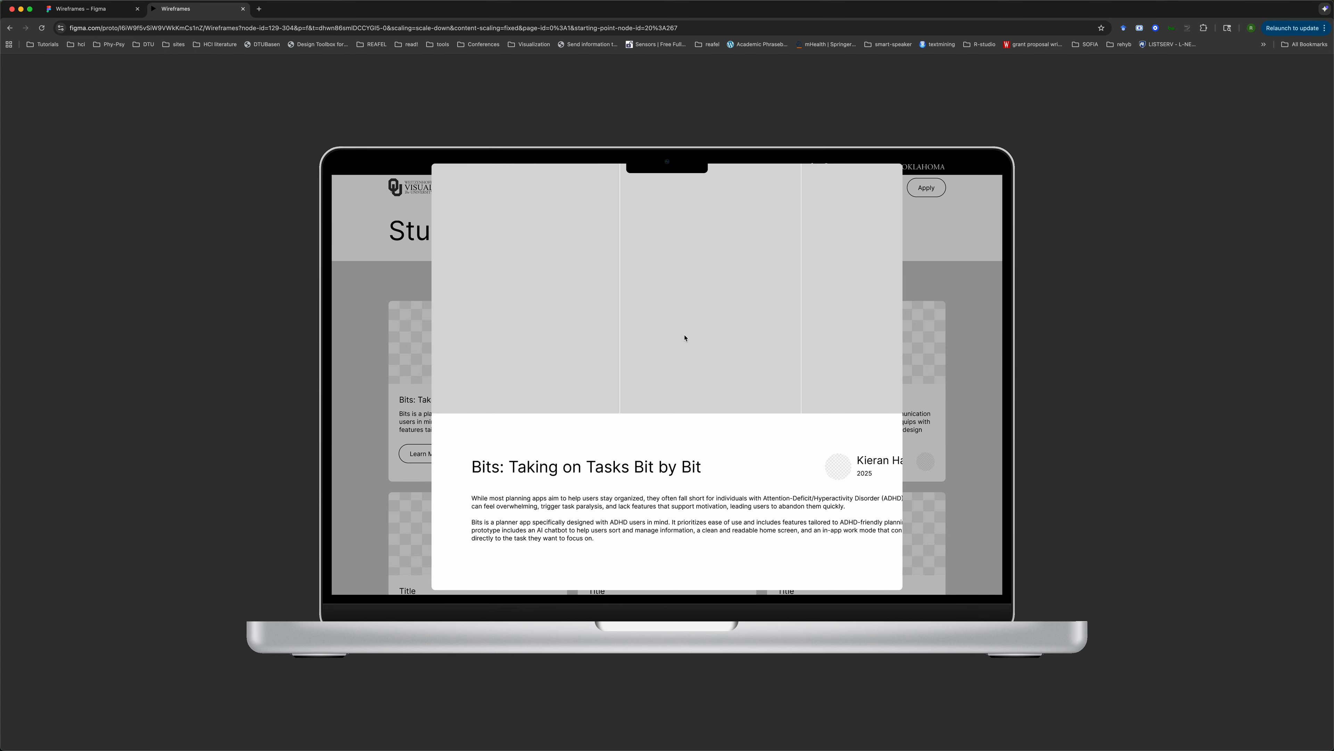
{"action": "left_click", "coordinate": [914, 466]}
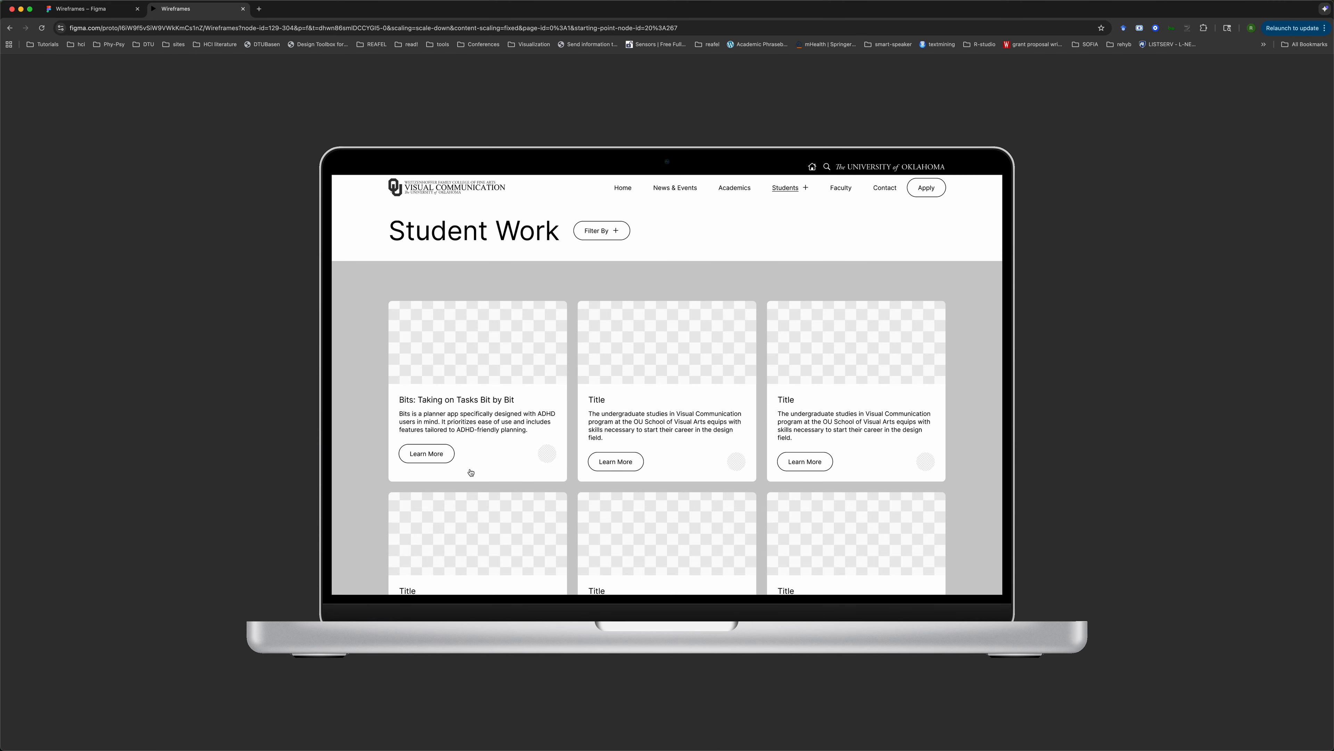
{"action": "left_click", "coordinate": [458, 384]}
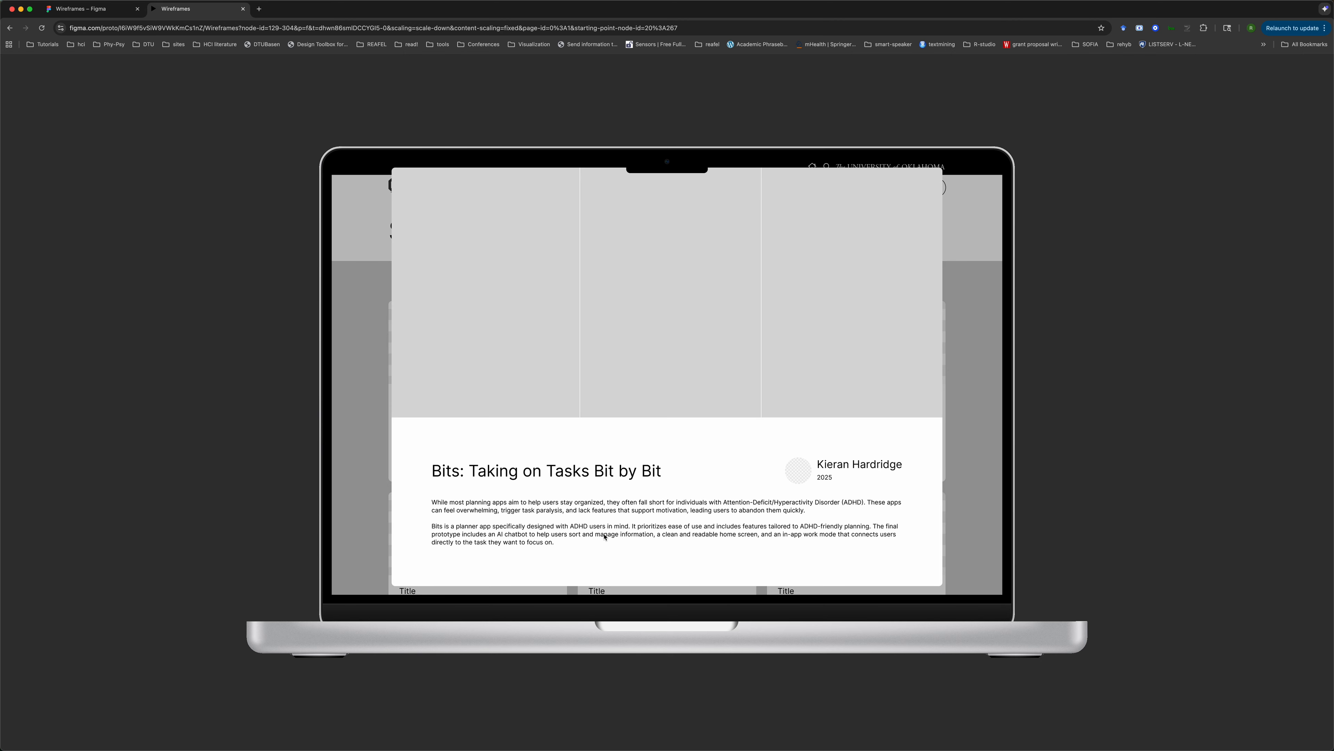
{"action": "left_click", "coordinate": [354, 247]}
{"action": "left_click", "coordinate": [1224, 631]}
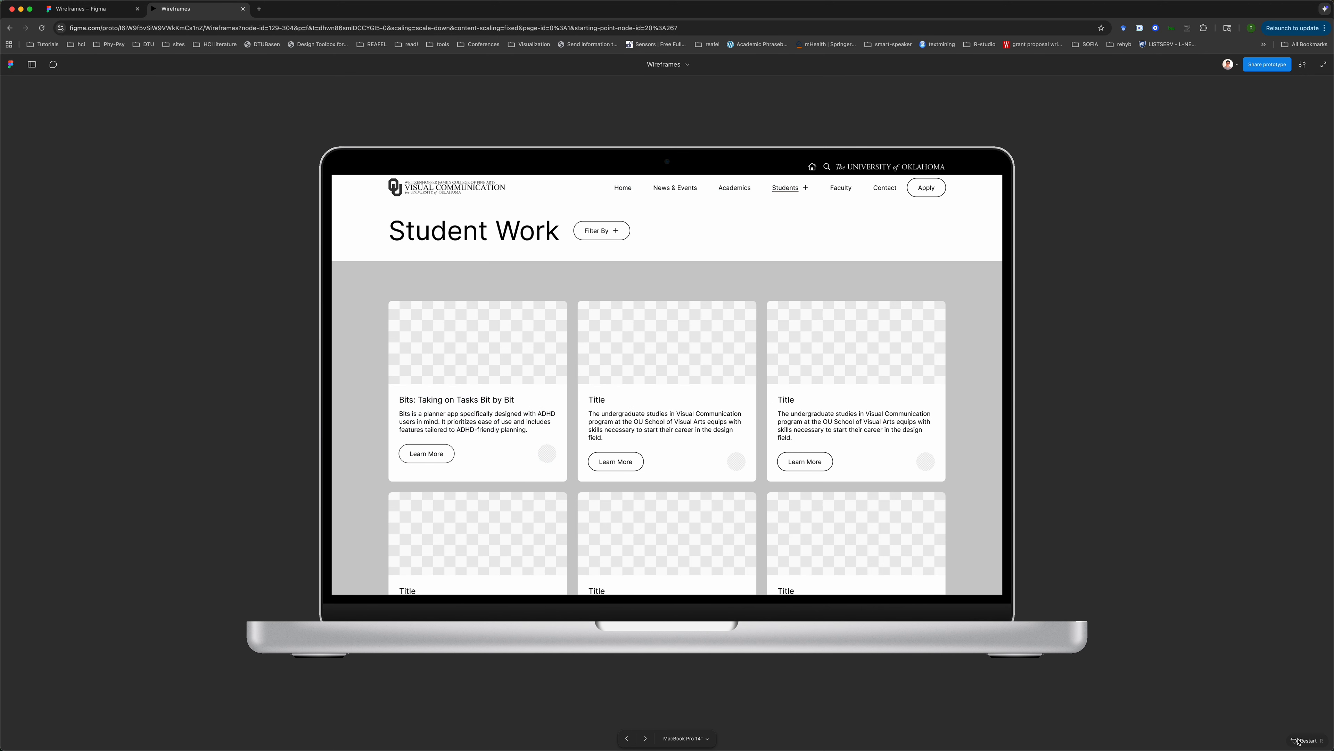
- Restart the prototype, open the Bits overlay from the Student Work page again, and return to the design file
{"action": "left_click", "coordinate": [1305, 740]}
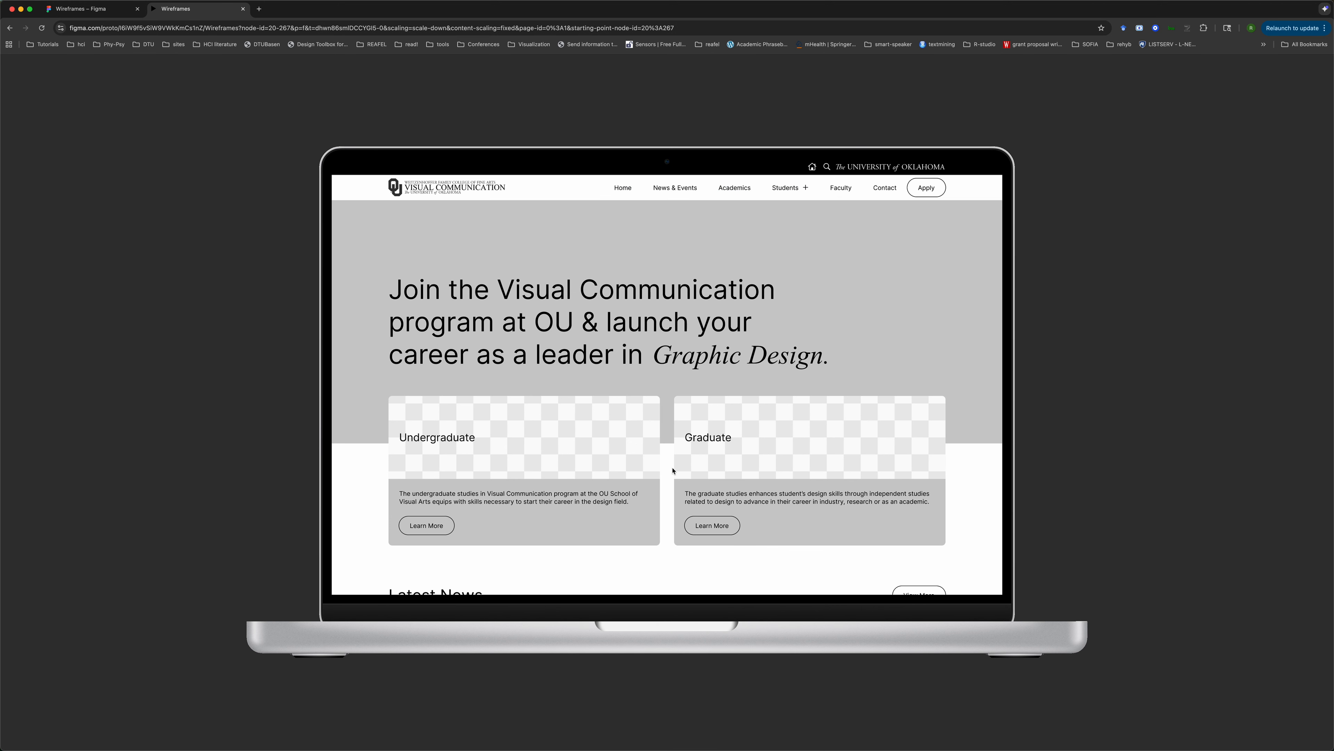
{"action": "left_click", "coordinate": [785, 188]}
{"action": "left_click", "coordinate": [782, 225]}
{"action": "left_click", "coordinate": [488, 400]}
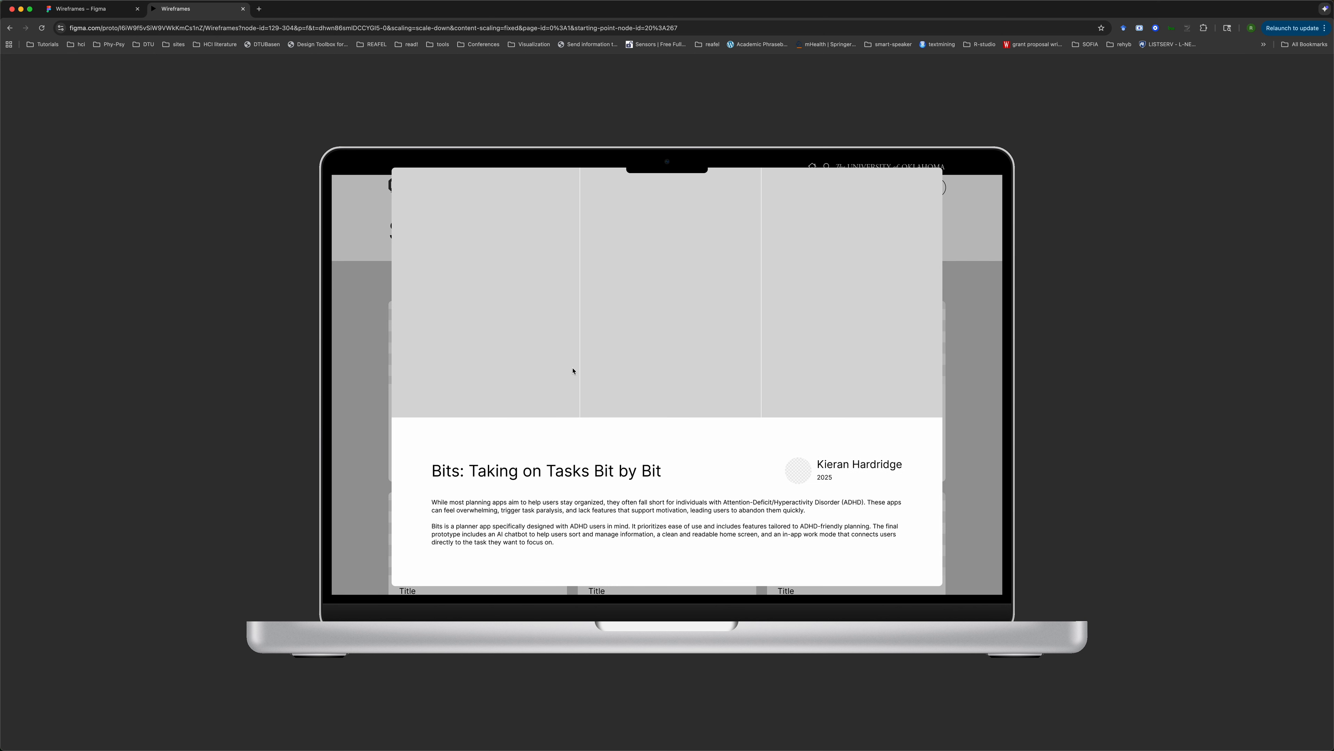
{"action": "left_click", "coordinate": [97, 10]}
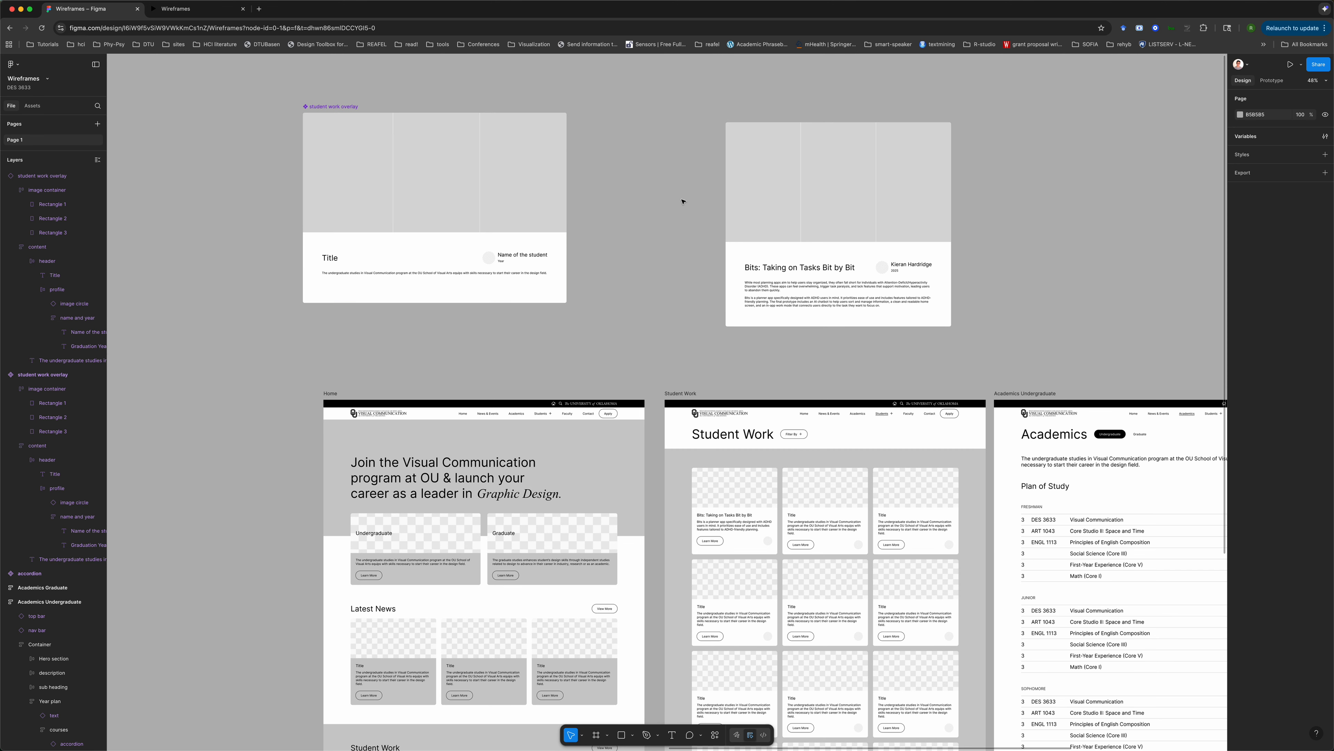
- Set the Bits overlay instance's width to 1512 to match the Student Work page and align it above that page at about X 4231, Y -1635
{"action": "scroll", "coordinate": [675, 194], "scroll_direction": "right", "scroll_amount": 4}
{"action": "left_click", "coordinate": [665, 147]}
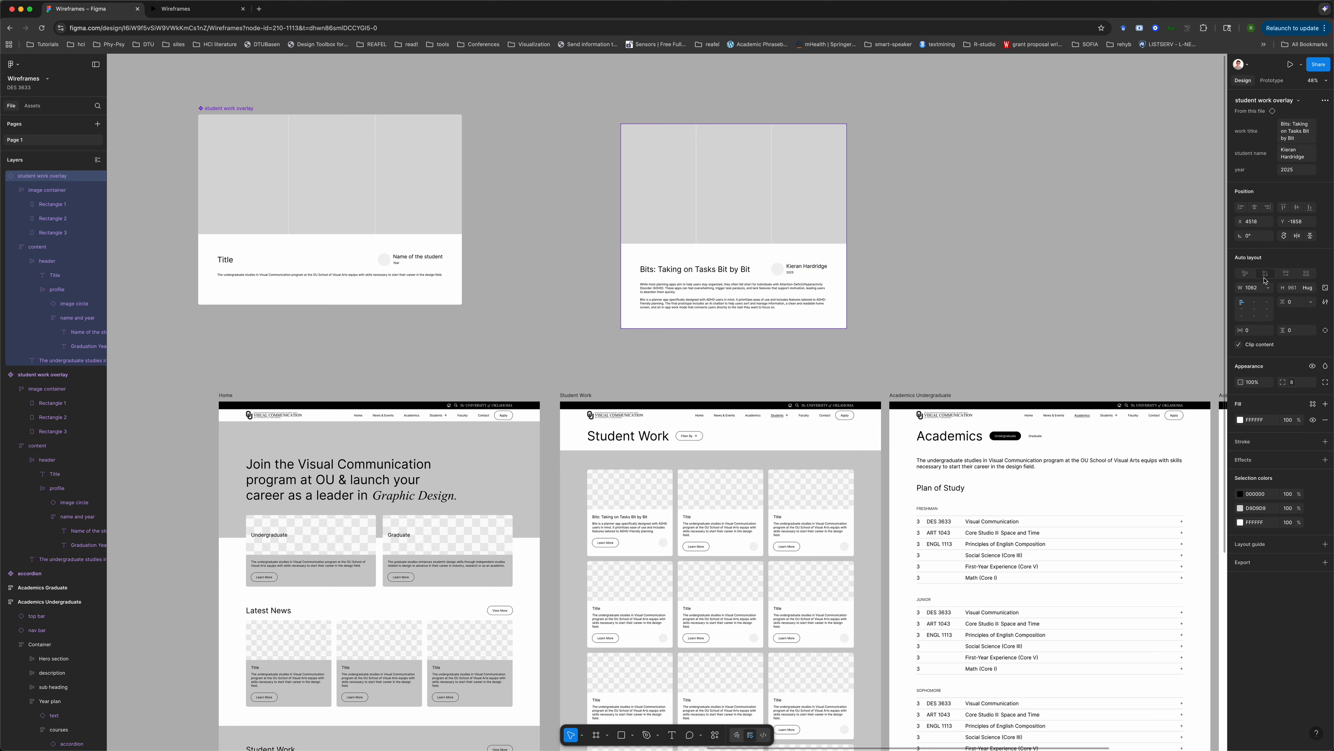
{"action": "left_click", "coordinate": [1269, 288]}
{"action": "left_click", "coordinate": [1267, 290]}
{"action": "left_click", "coordinate": [271, 147]}
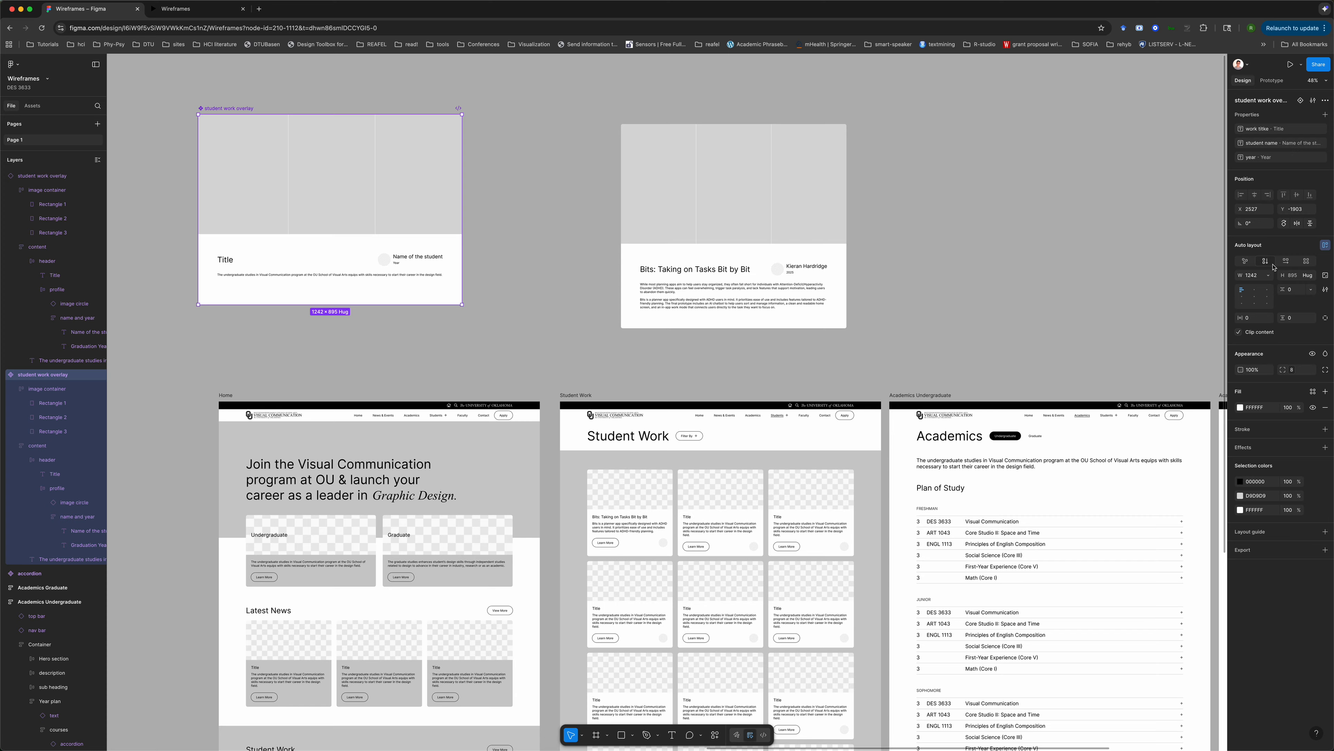
{"action": "left_click", "coordinate": [581, 395]}
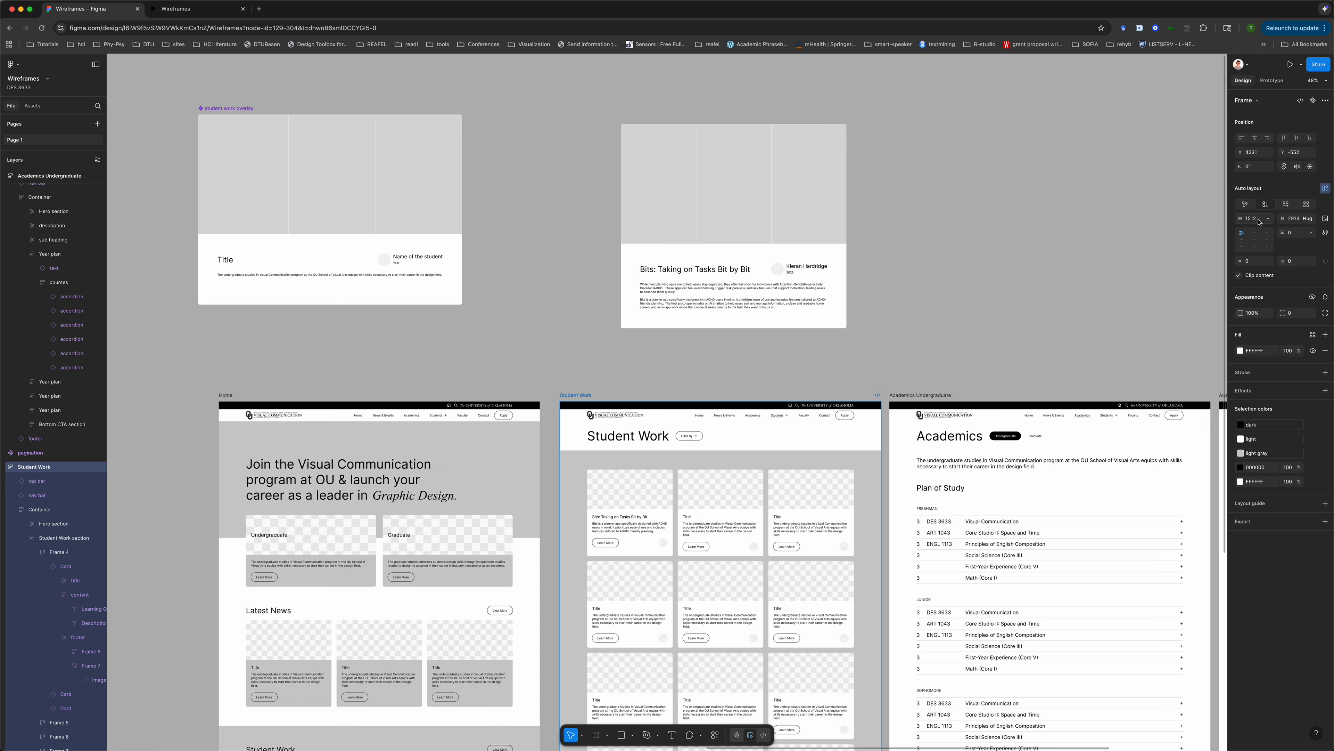
{"action": "left_click", "coordinate": [813, 189]}
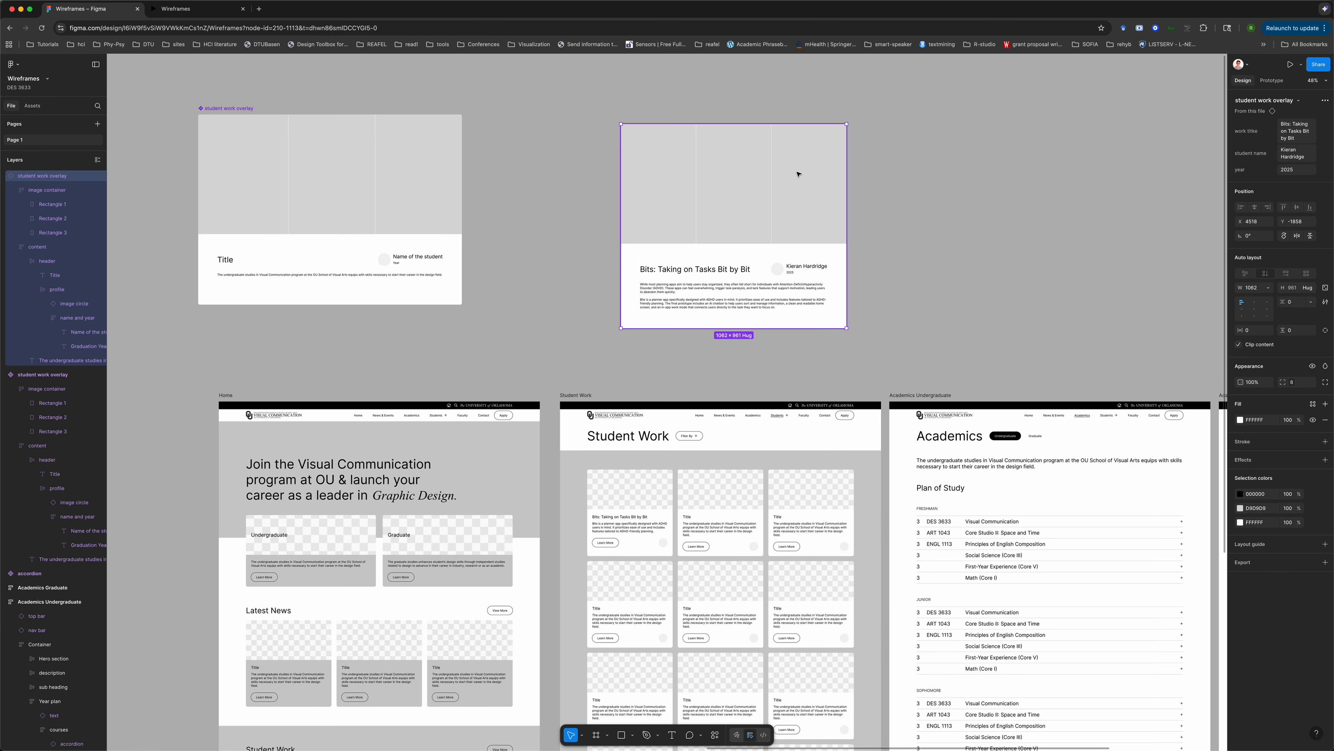
{"action": "left_click", "coordinate": [1262, 294]}
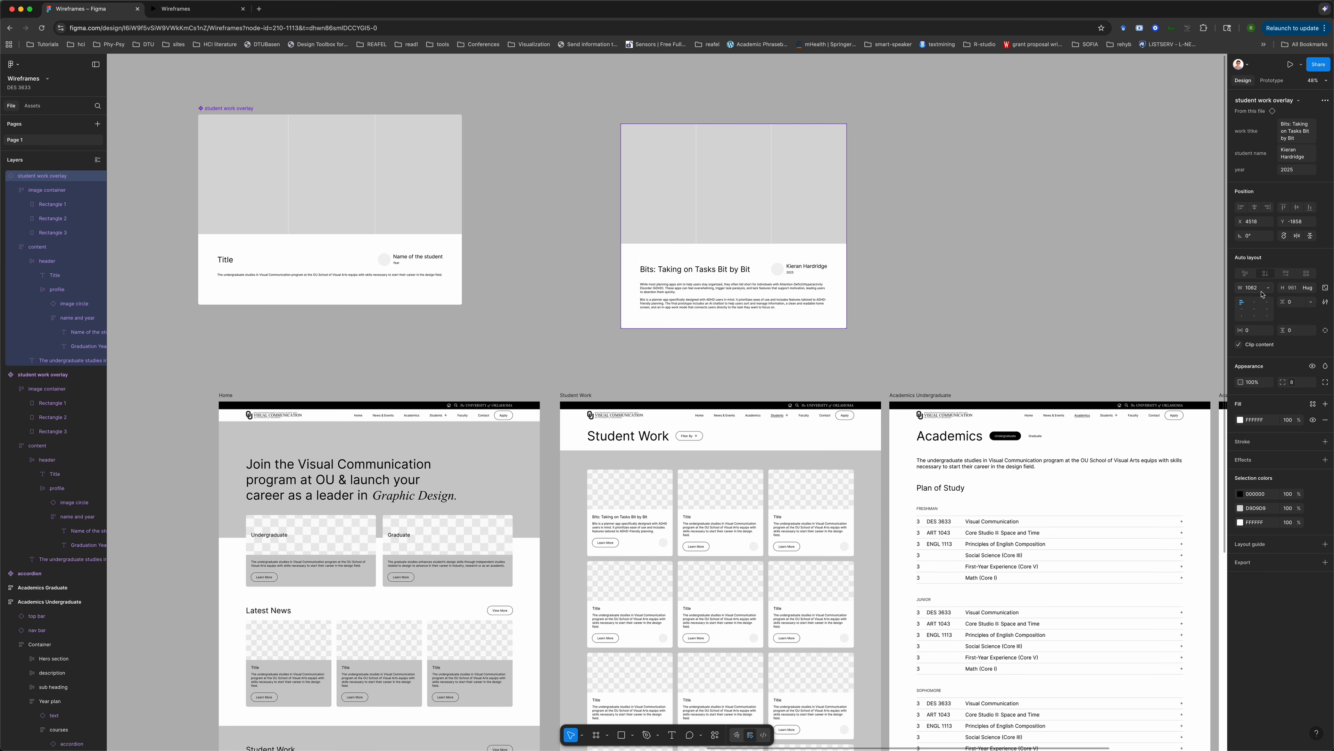
{"action": "type", "text": "1512"}
{"action": "key", "text": "Return"}
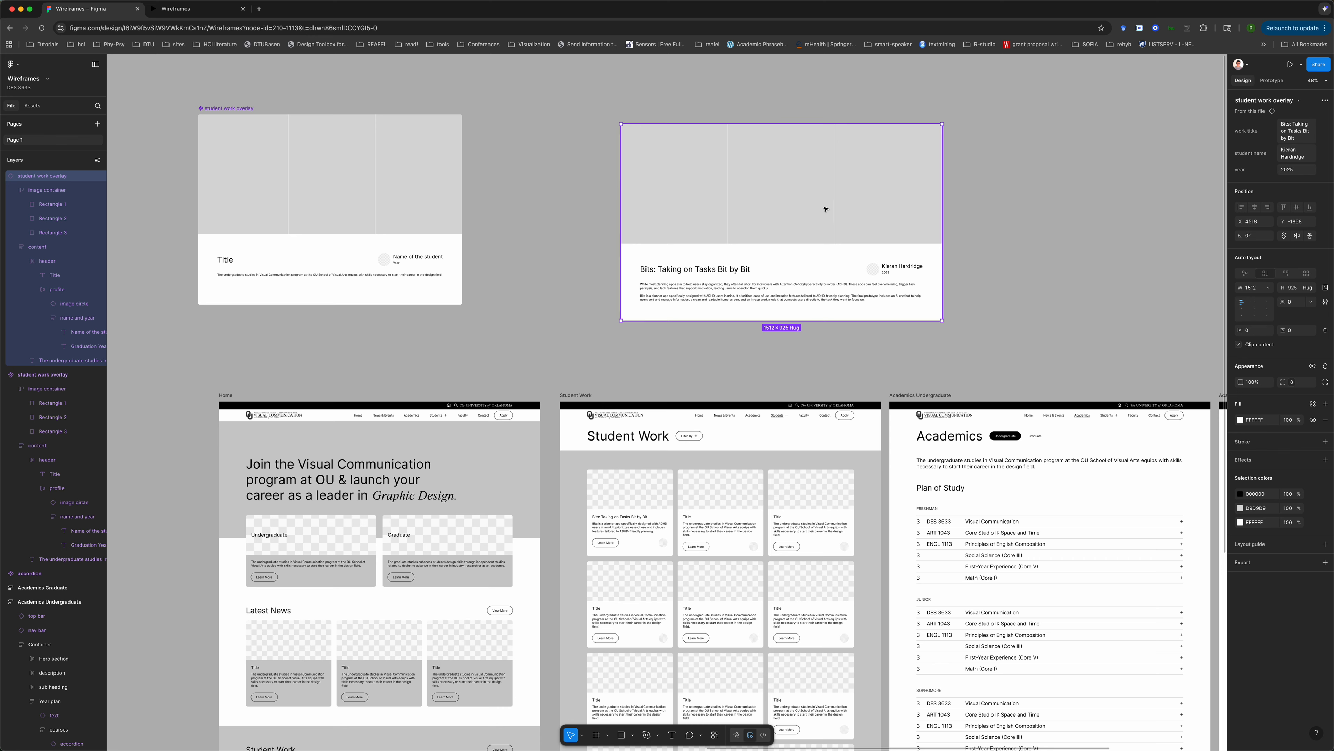
{"action": "left_click_drag", "start_coordinate": [825, 209], "coordinate": [762, 256]}
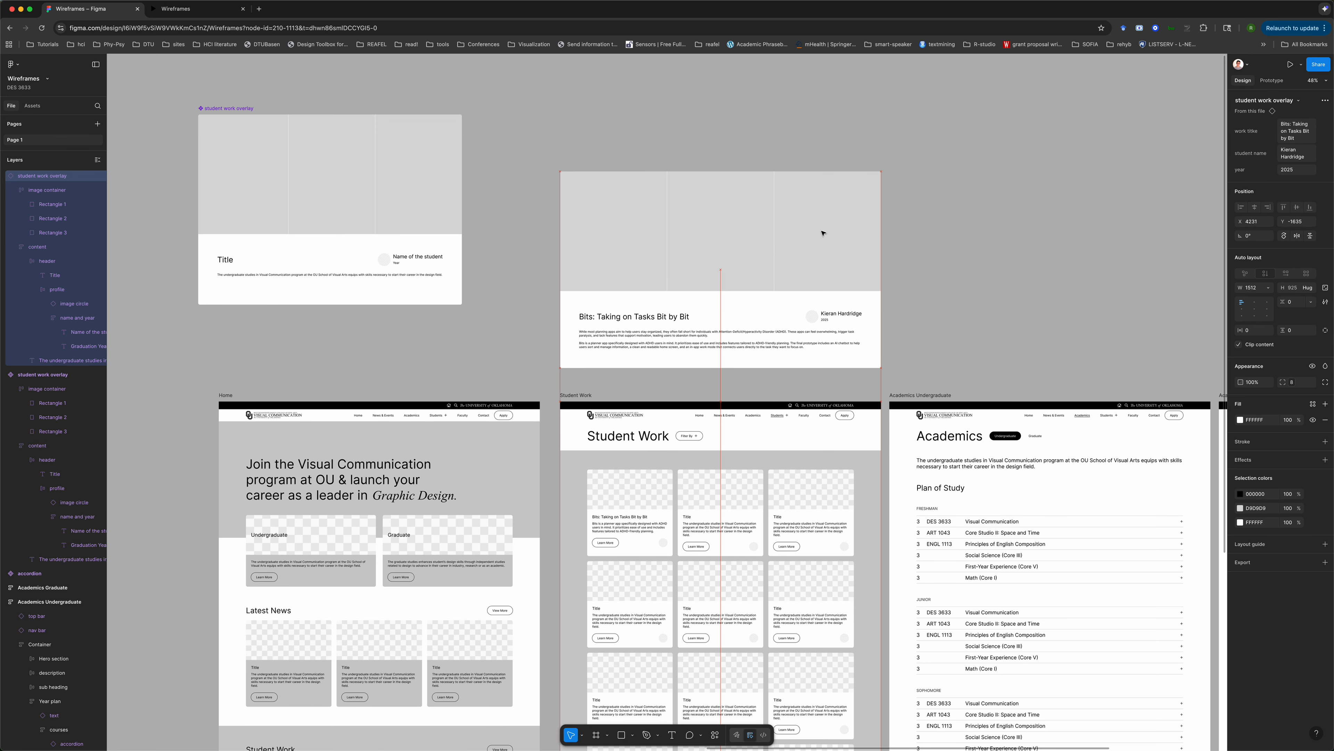
- Apply the huge spacing variable as the horizontal padding of the Bits overlay instance's content section
{"action": "double_click", "coordinate": [710, 310]}
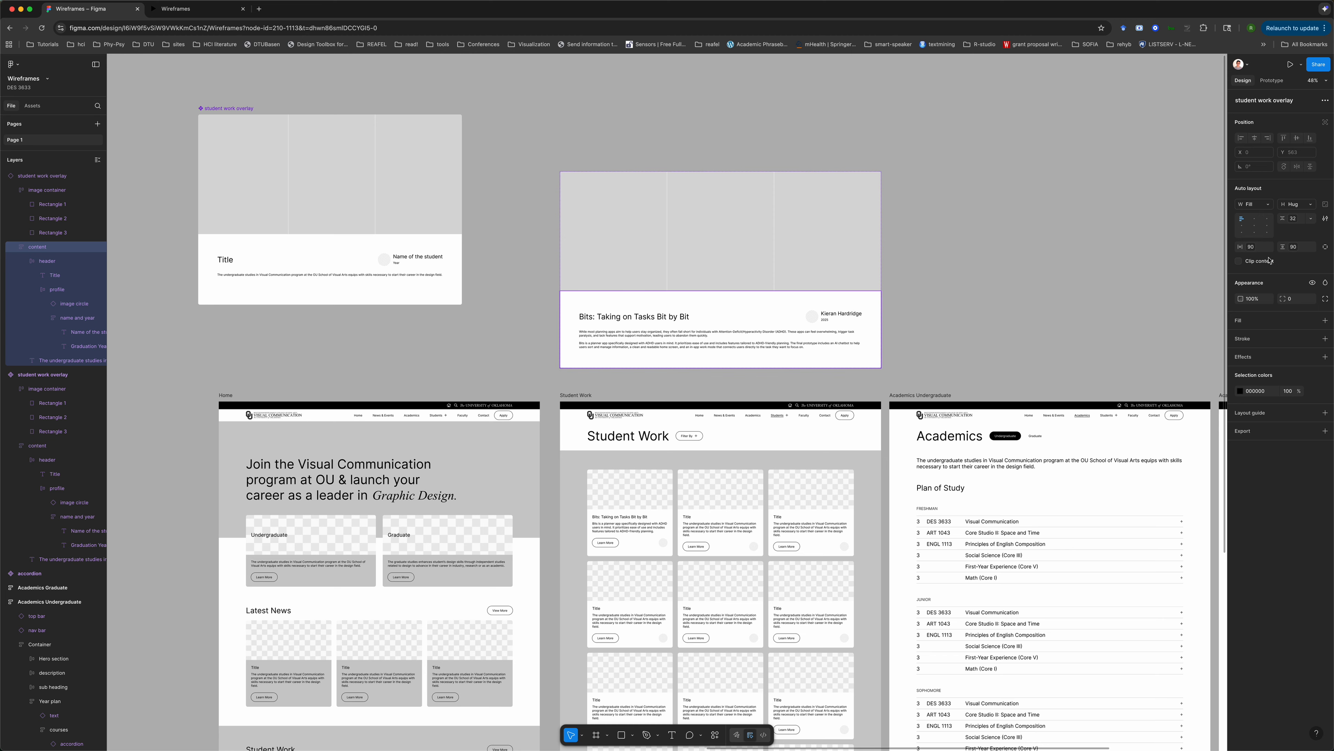
{"action": "left_click", "coordinate": [1270, 246]}
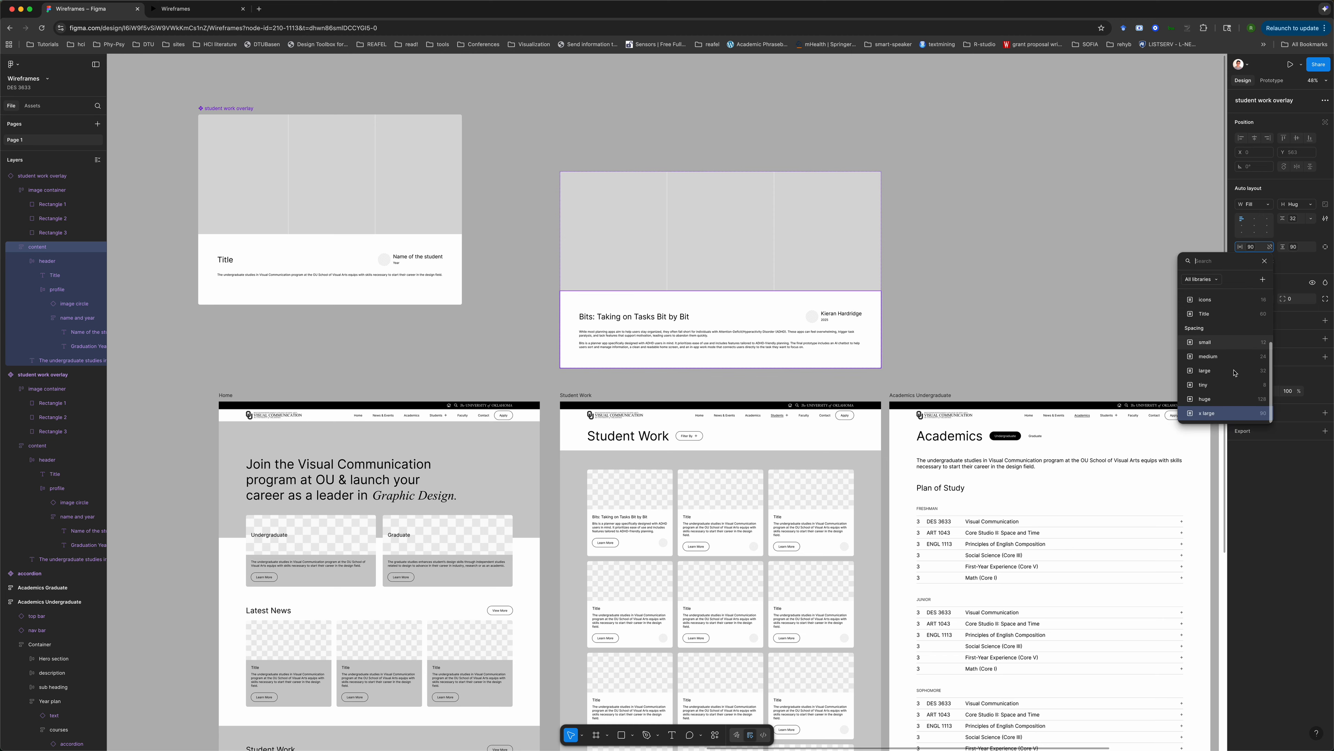
{"action": "left_click", "coordinate": [1218, 399]}
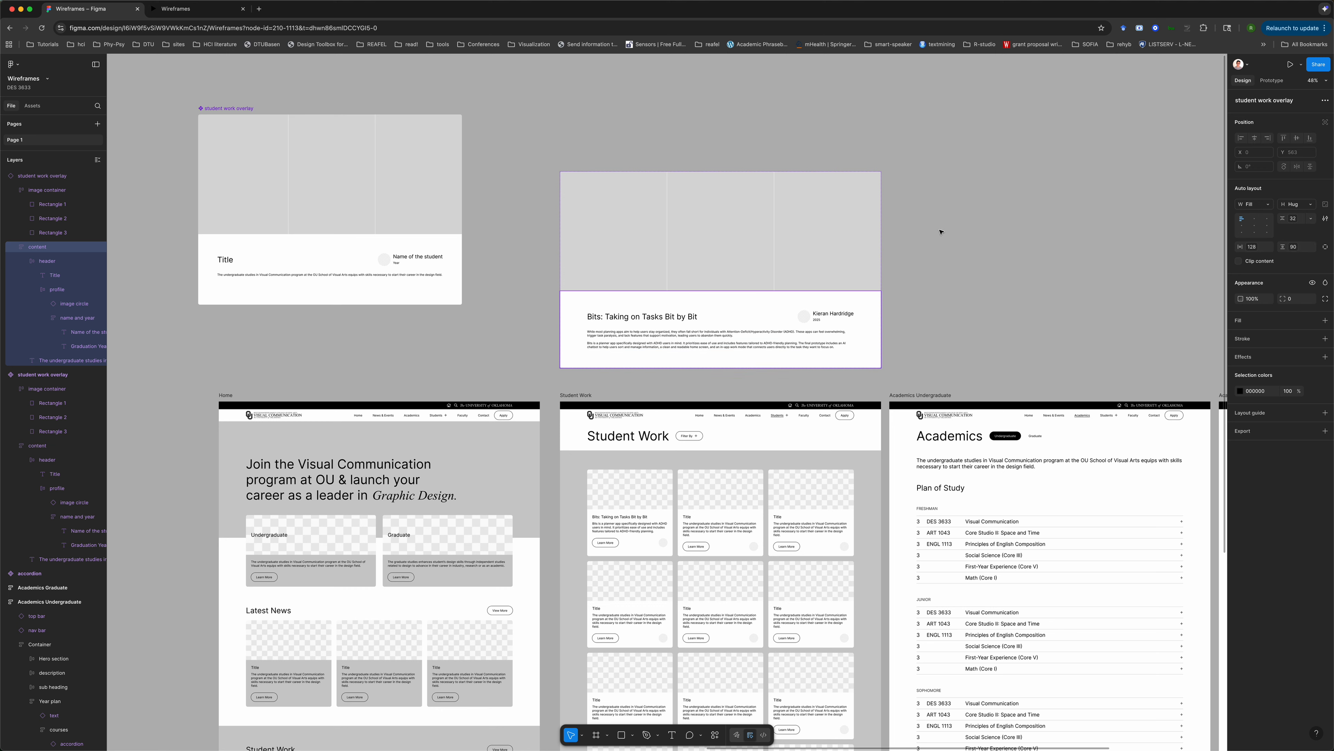
{"action": "key", "text": "Escape"}
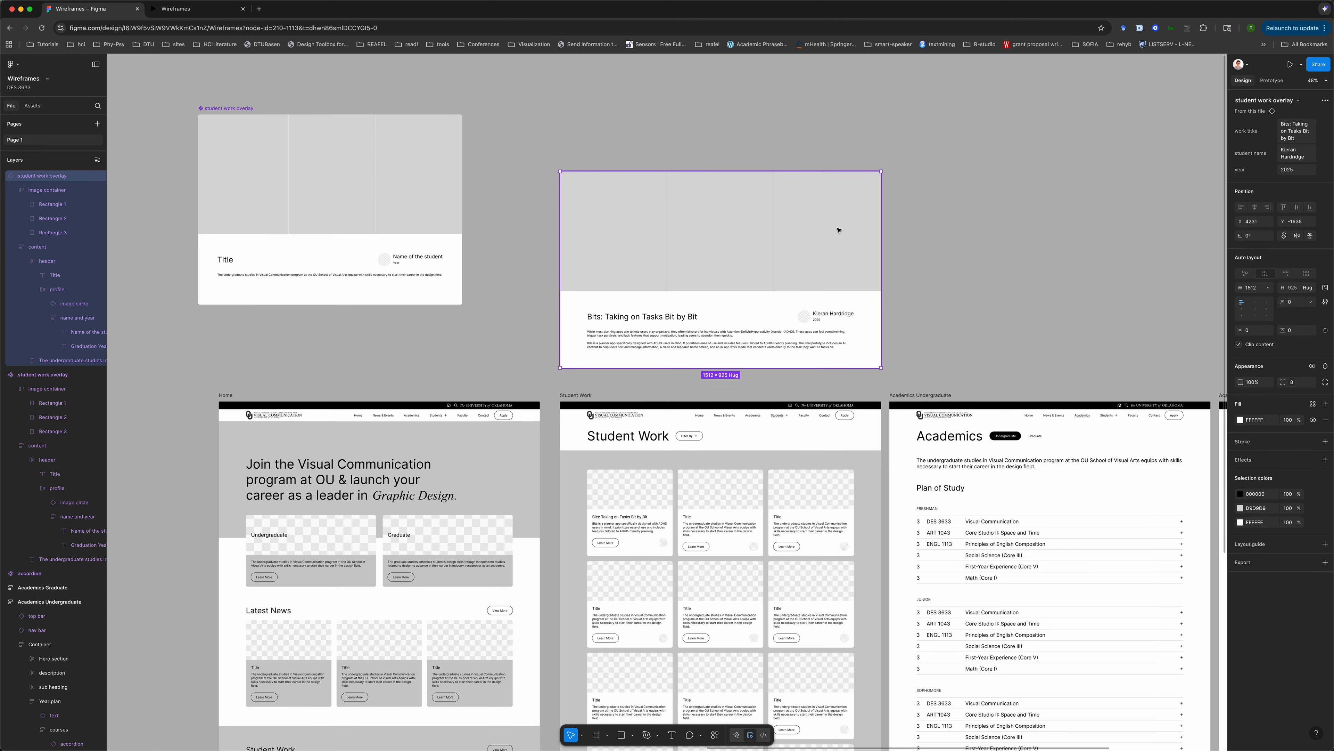
{"action": "left_click", "coordinate": [959, 259]}
- Draw a new frame about 1242 × 649 above the Academics Undergraduate page, overlapping the Bits overlay's upper corner
{"action": "scroll", "coordinate": [961, 260], "scroll_direction": "right", "scroll_amount": 2}
{"action": "left_click", "coordinate": [597, 736]}
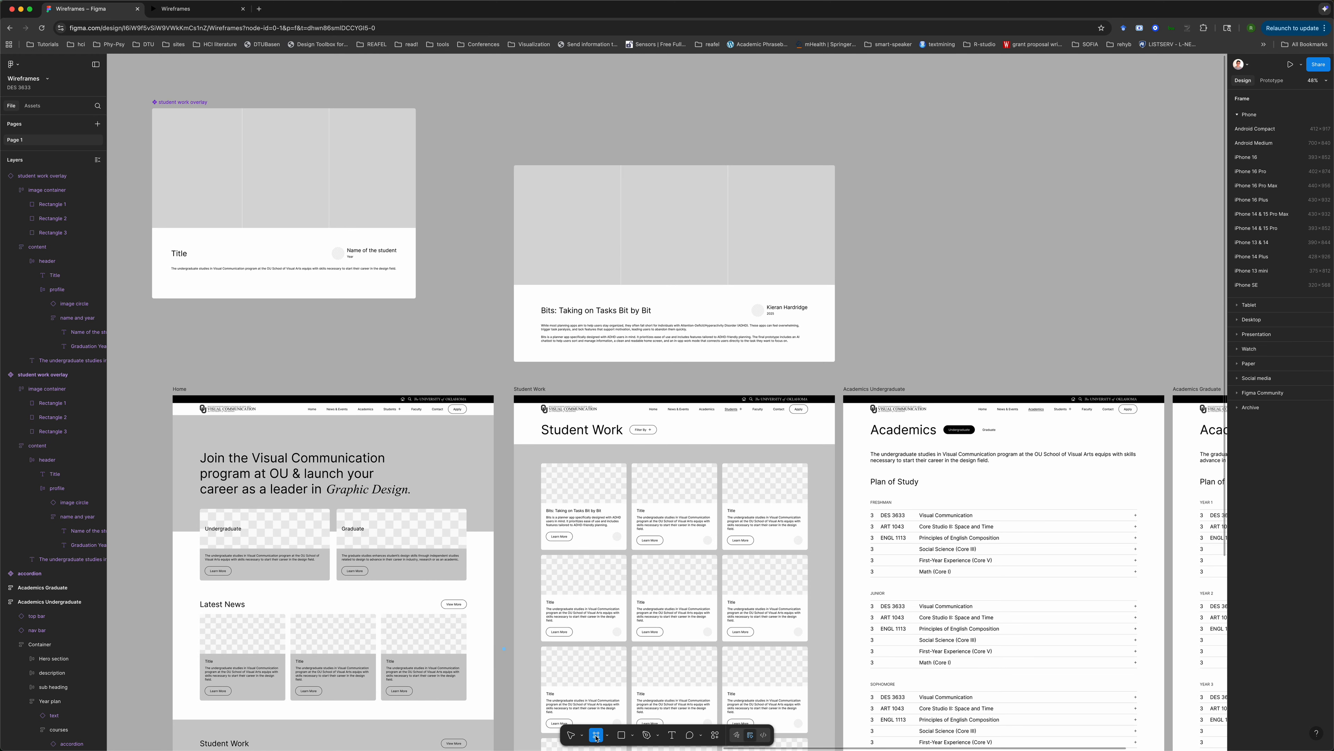
{"action": "left_click_drag", "start_coordinate": [807, 96], "coordinate": [1072, 235]}
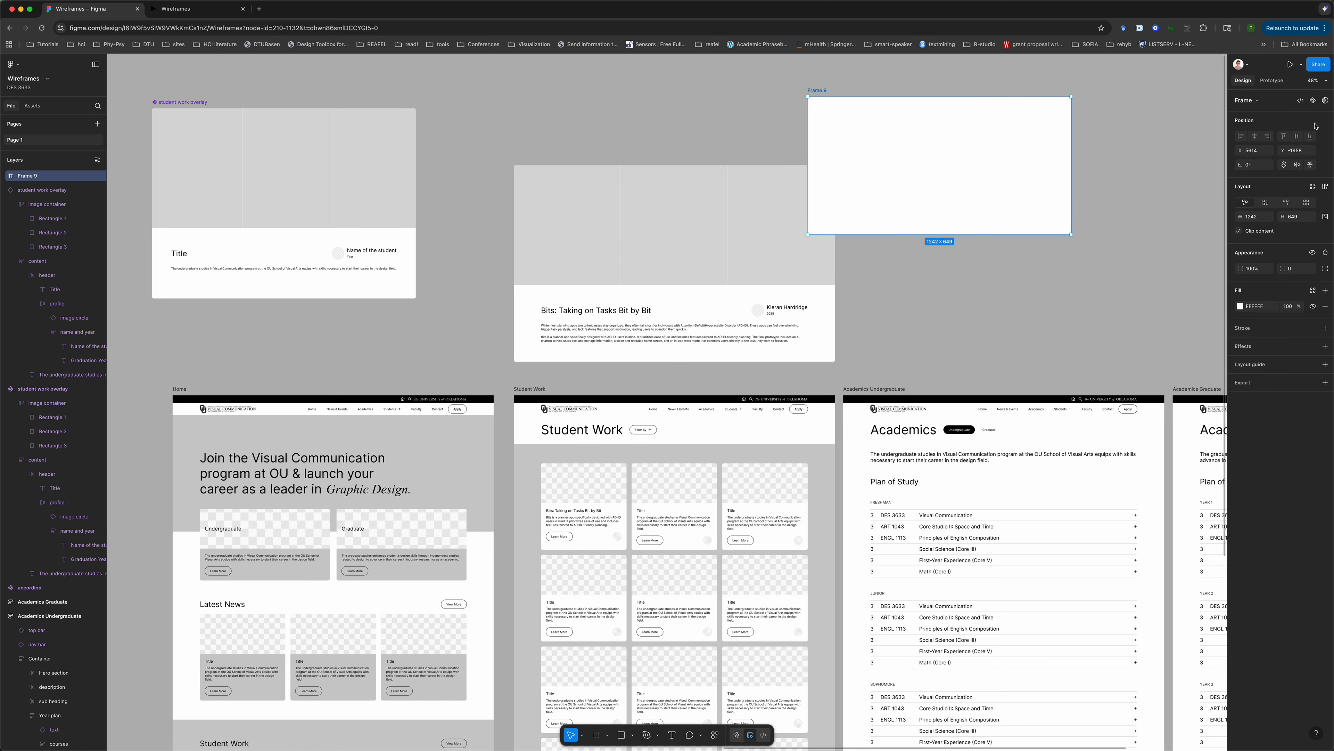
- Apply the MacBook Pro 14" size preset to the new frame to read its dimensions, and delete the frame
{"action": "left_click", "coordinate": [1257, 101]}
{"action": "scroll", "coordinate": [1282, 552], "scroll_direction": "down", "scroll_amount": 5}
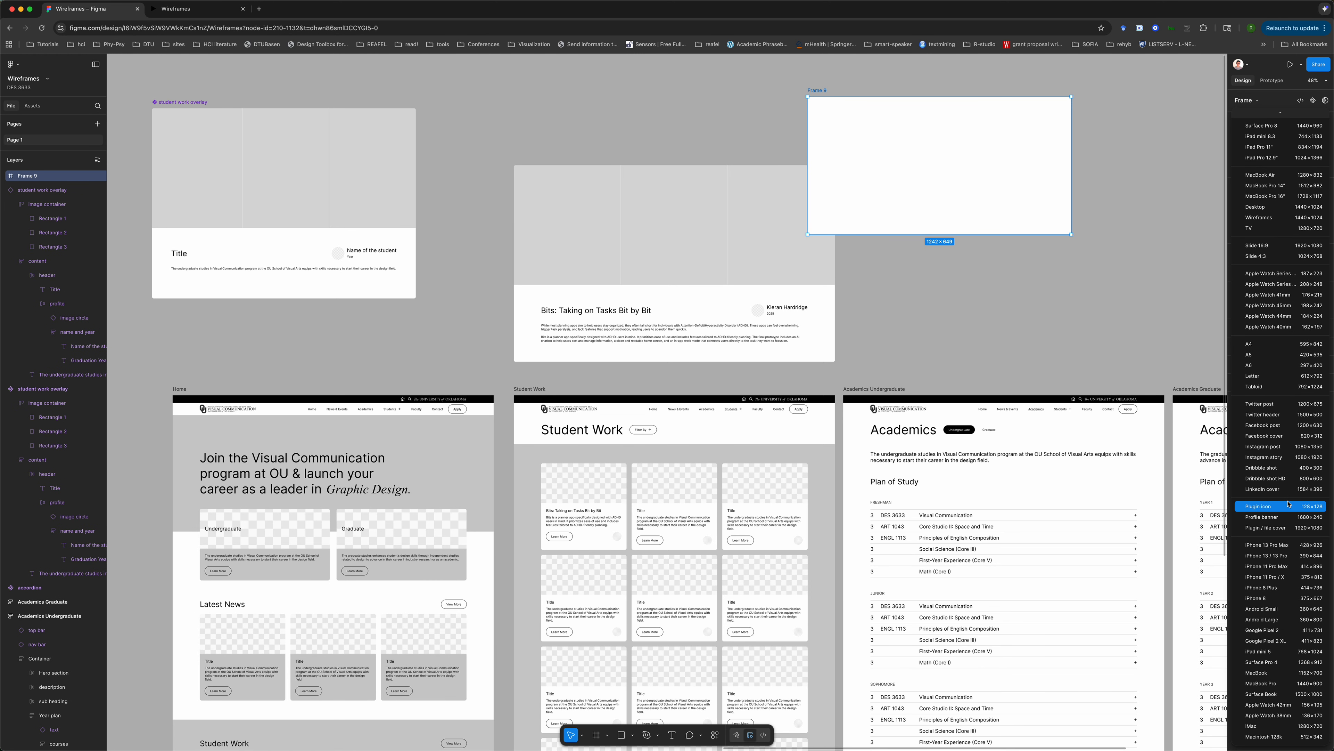
{"action": "scroll", "coordinate": [1282, 337], "scroll_direction": "up", "scroll_amount": 1}
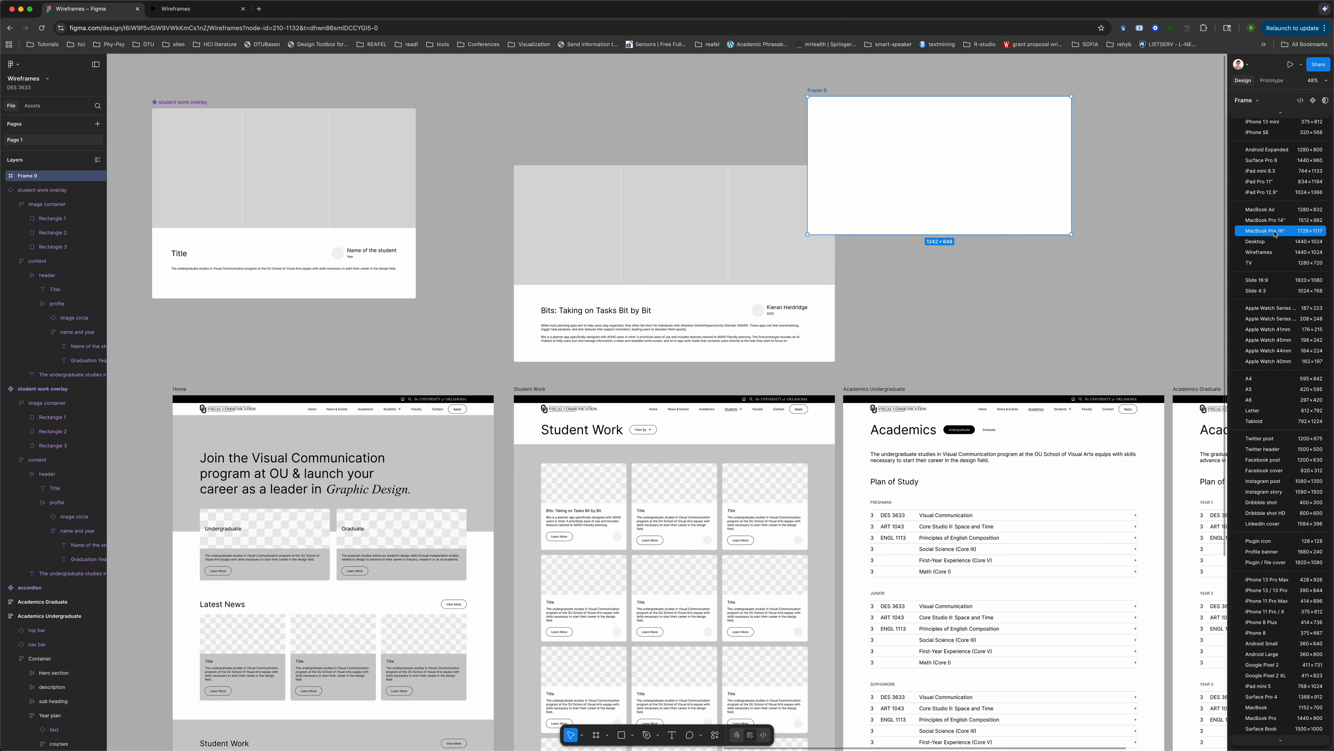
{"action": "left_click", "coordinate": [1278, 219]}
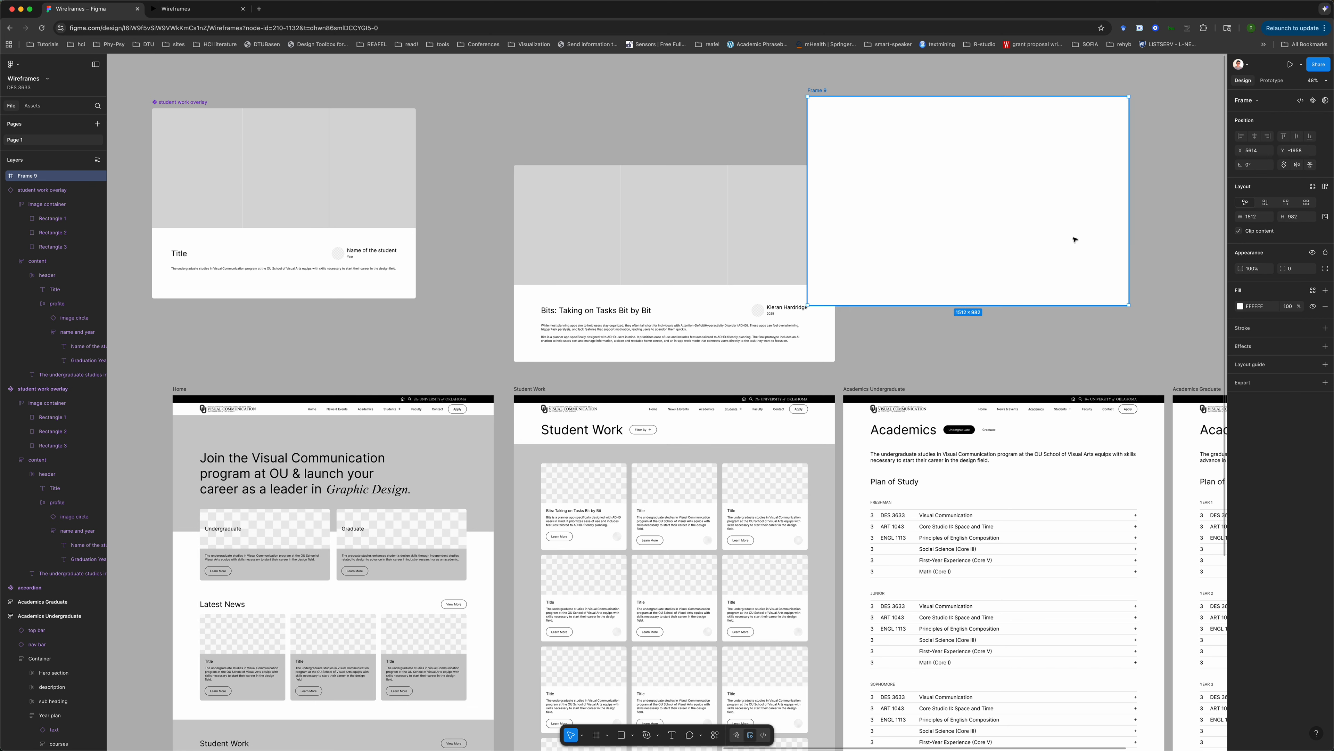
{"action": "key", "text": "BackSpace"}
- Set the Bits overlay instance's height to 982 to match the MacBook Pro 14" screen
{"action": "left_click", "coordinate": [745, 239]}
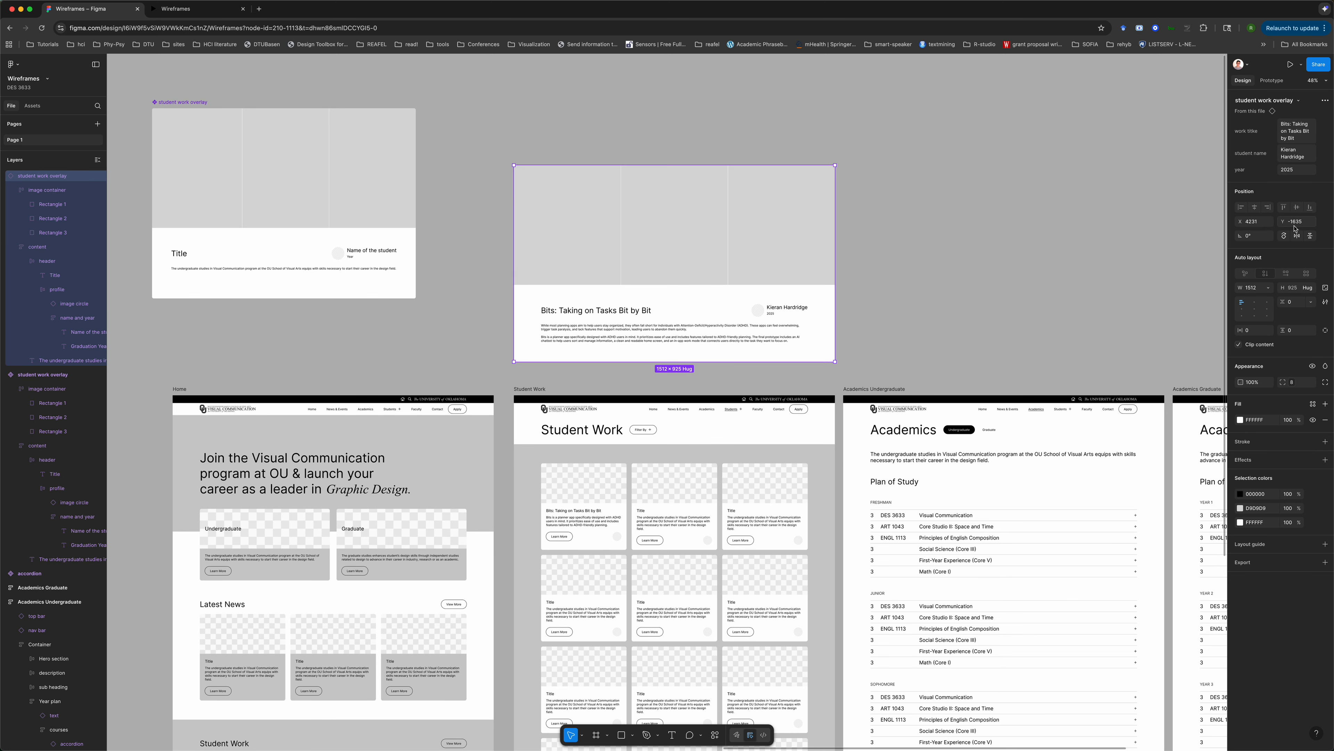
{"action": "left_click", "coordinate": [1293, 289]}
{"action": "type", "text": "982"}
{"action": "key", "text": "Return"}
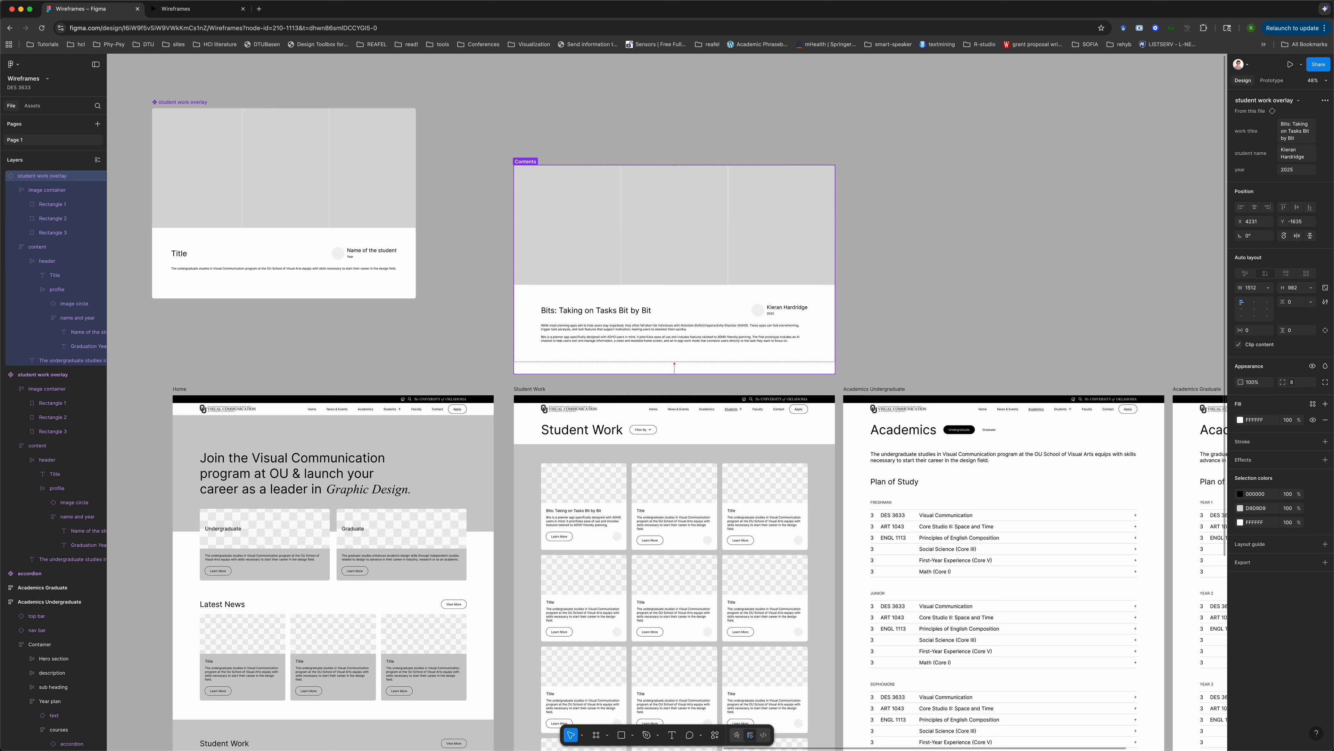
{"action": "scroll", "coordinate": [644, 415], "scroll_direction": "down", "scroll_amount": 3}
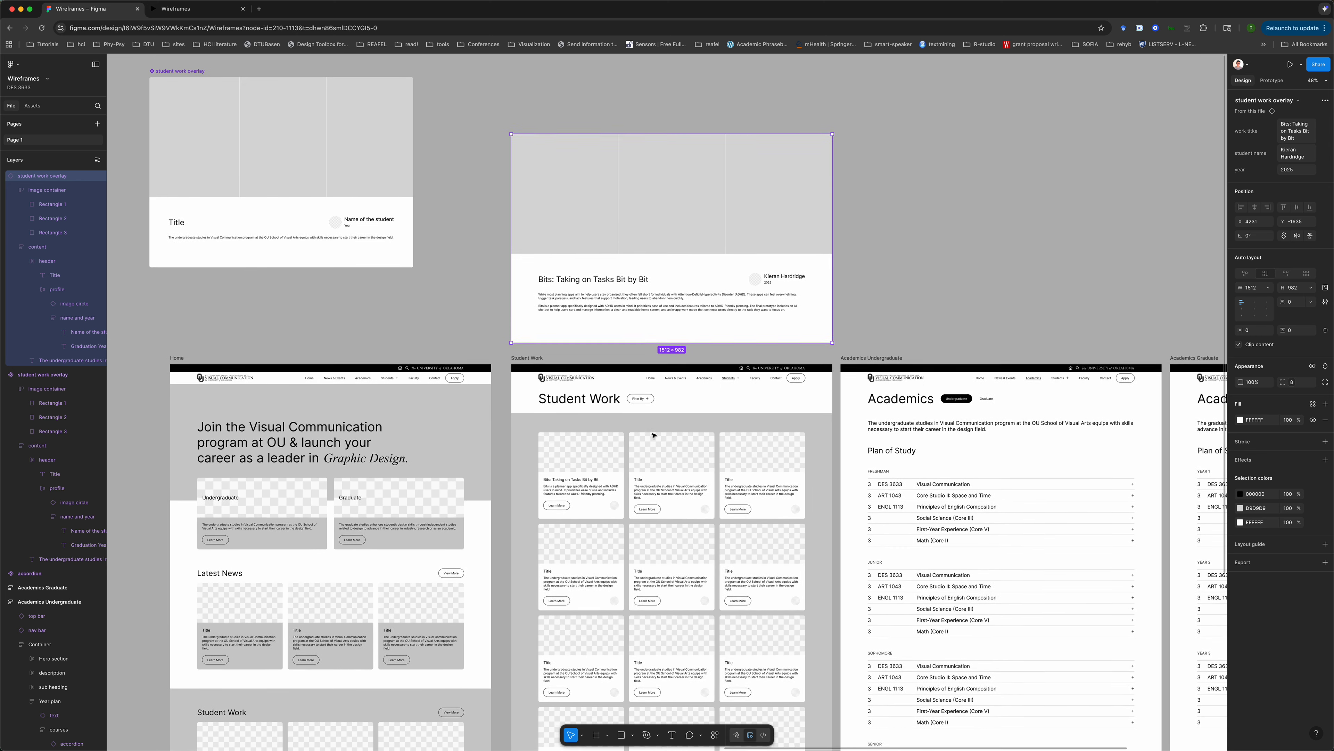
{"action": "scroll", "coordinate": [654, 435], "scroll_direction": "up", "scroll_amount": 1}
{"action": "left_click", "coordinate": [932, 169]}
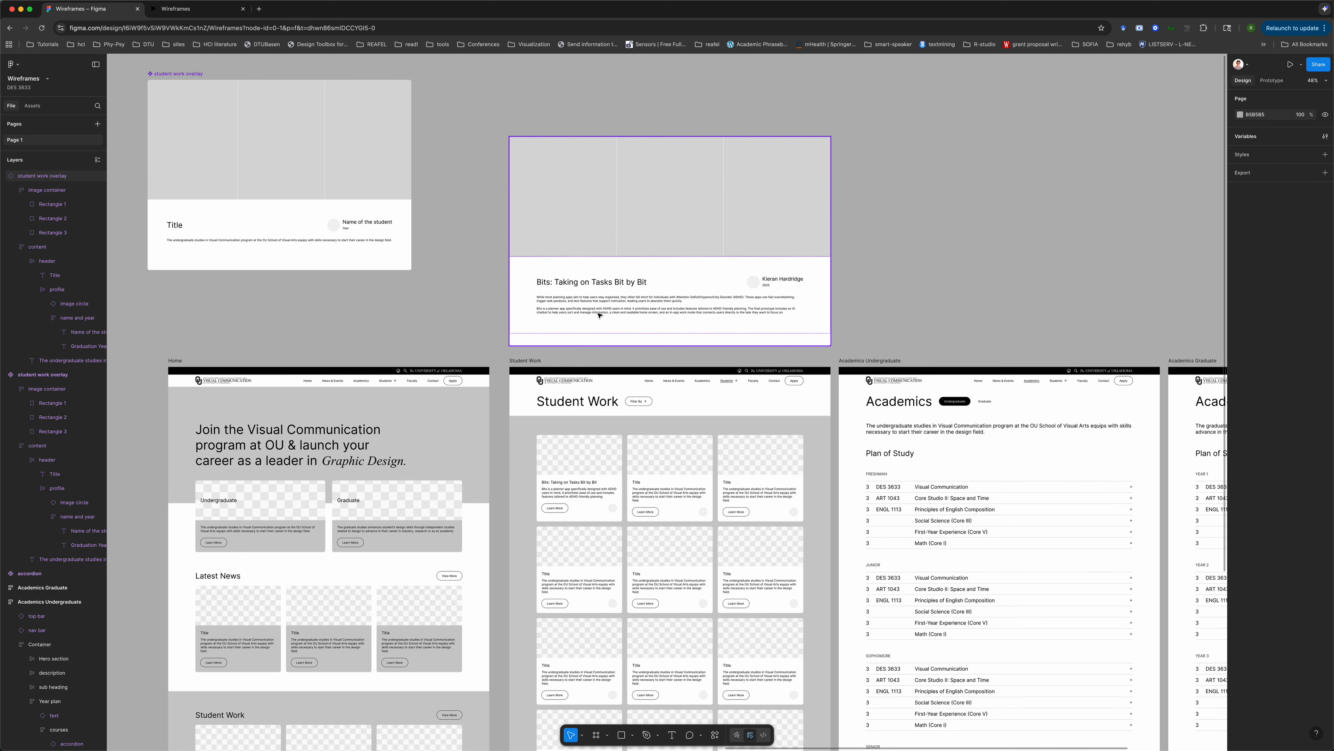
- Switch to the running prototype, open the Bits overlay from the first Student Work card, and dismiss it
{"action": "left_click", "coordinate": [192, 11]}
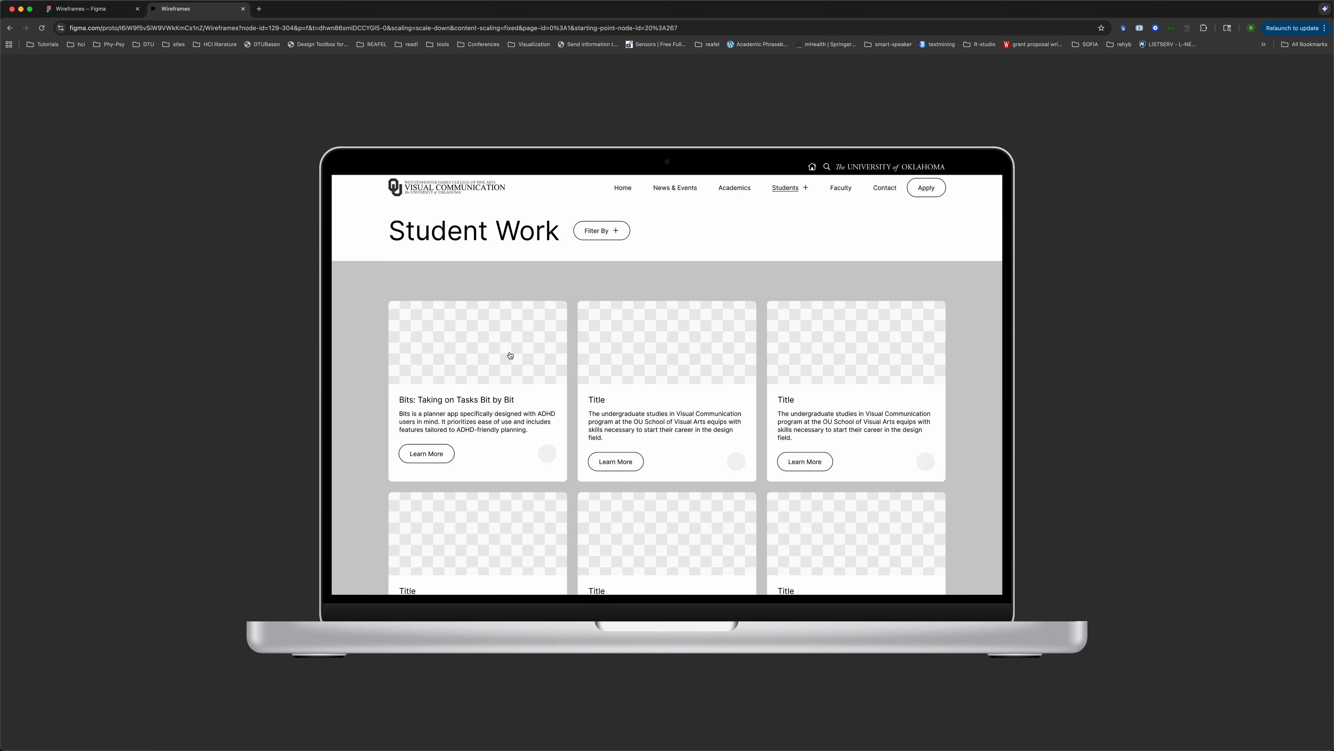
{"action": "left_click", "coordinate": [509, 354]}
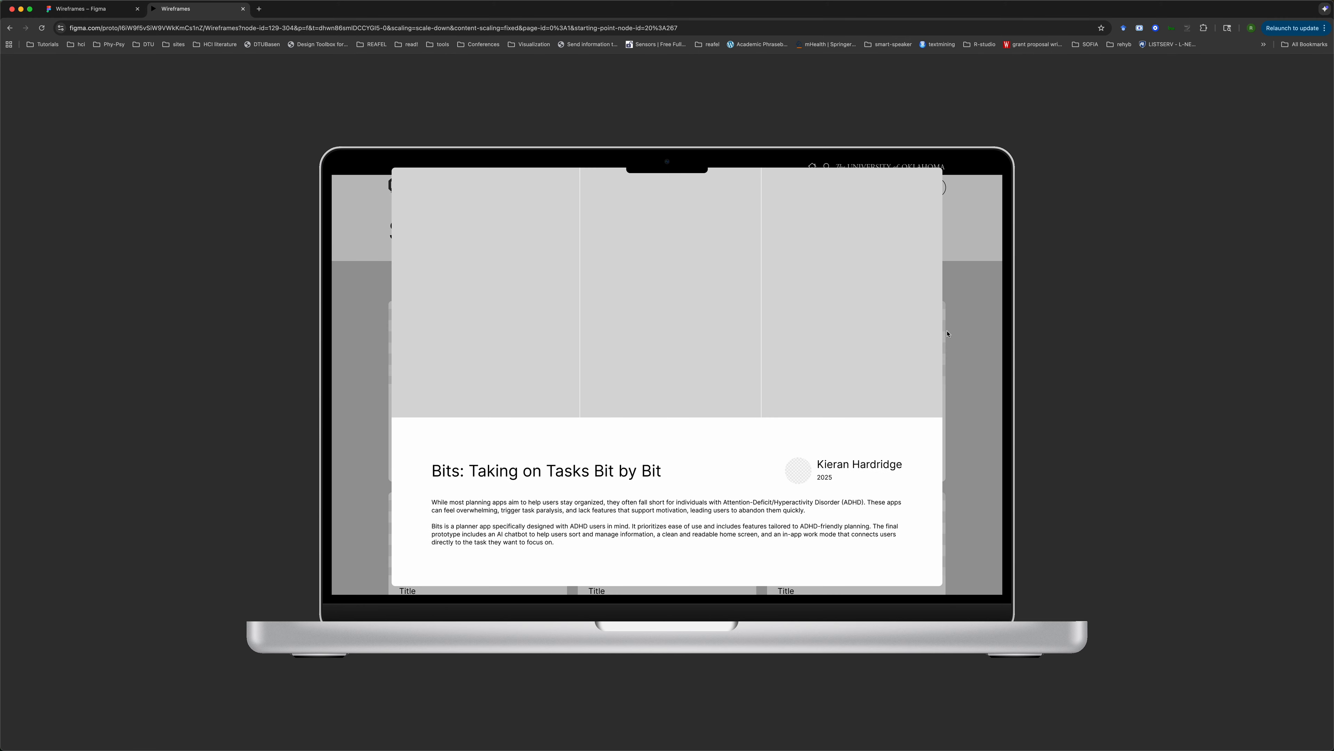
{"action": "left_click", "coordinate": [963, 328]}
{"action": "left_click", "coordinate": [980, 491]}
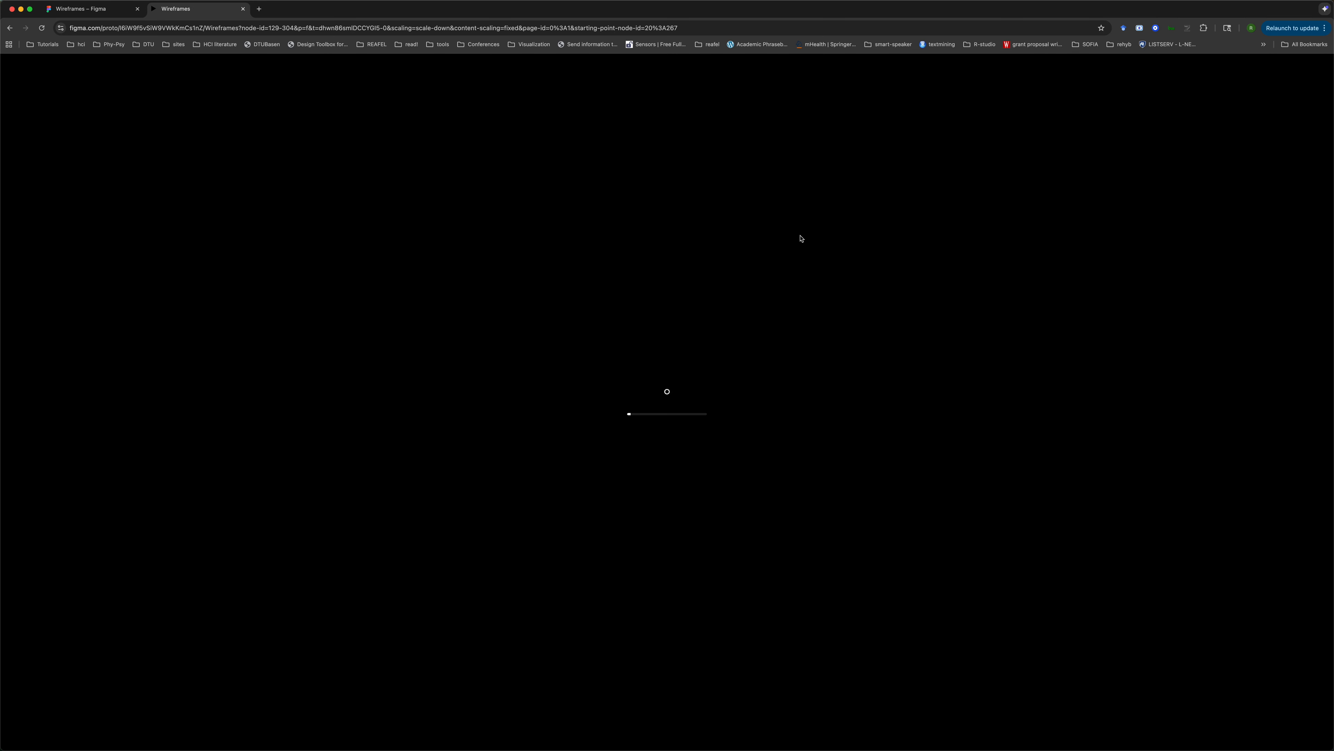
- Navigate to Student Work through the Students navigation, open the Bits card's overlay again, and close it by selecting outside it
{"action": "left_click", "coordinate": [788, 189]}
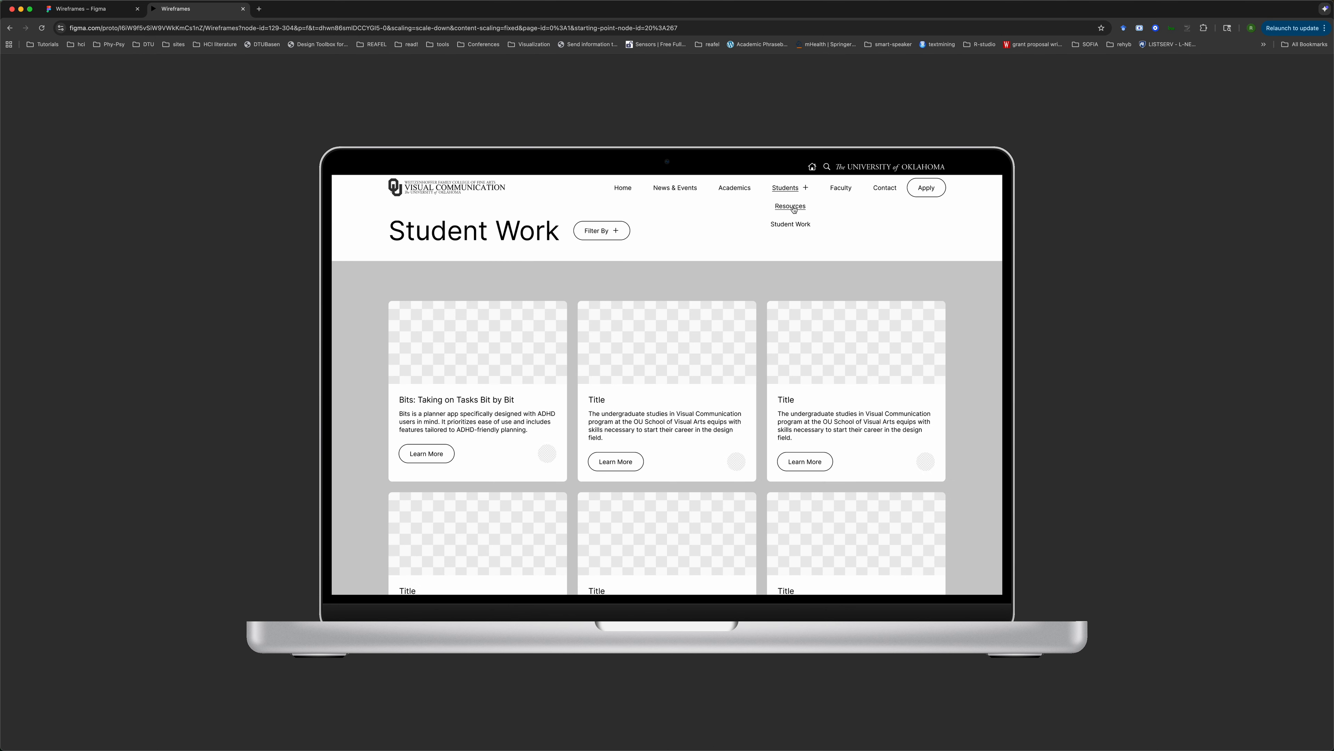
{"action": "left_click", "coordinate": [791, 228]}
{"action": "left_click", "coordinate": [520, 360]}
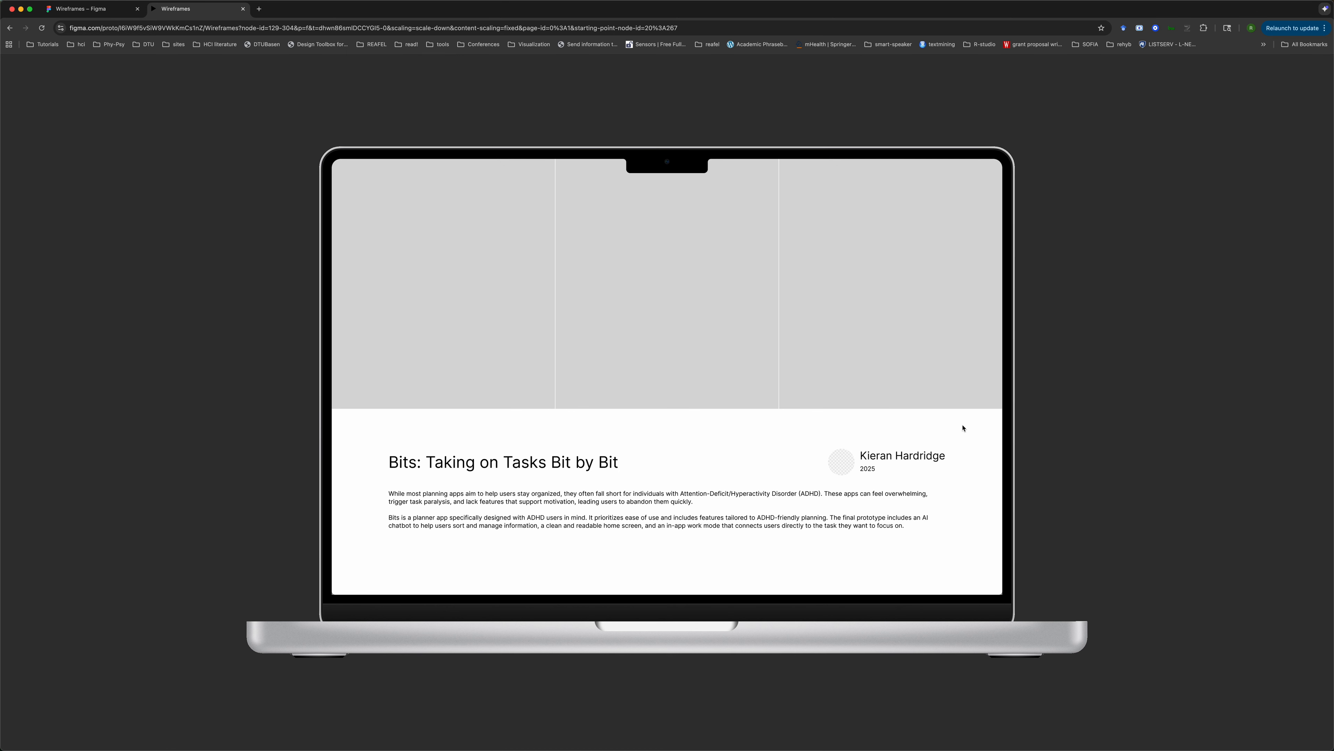
{"action": "left_click", "coordinate": [231, 406]}
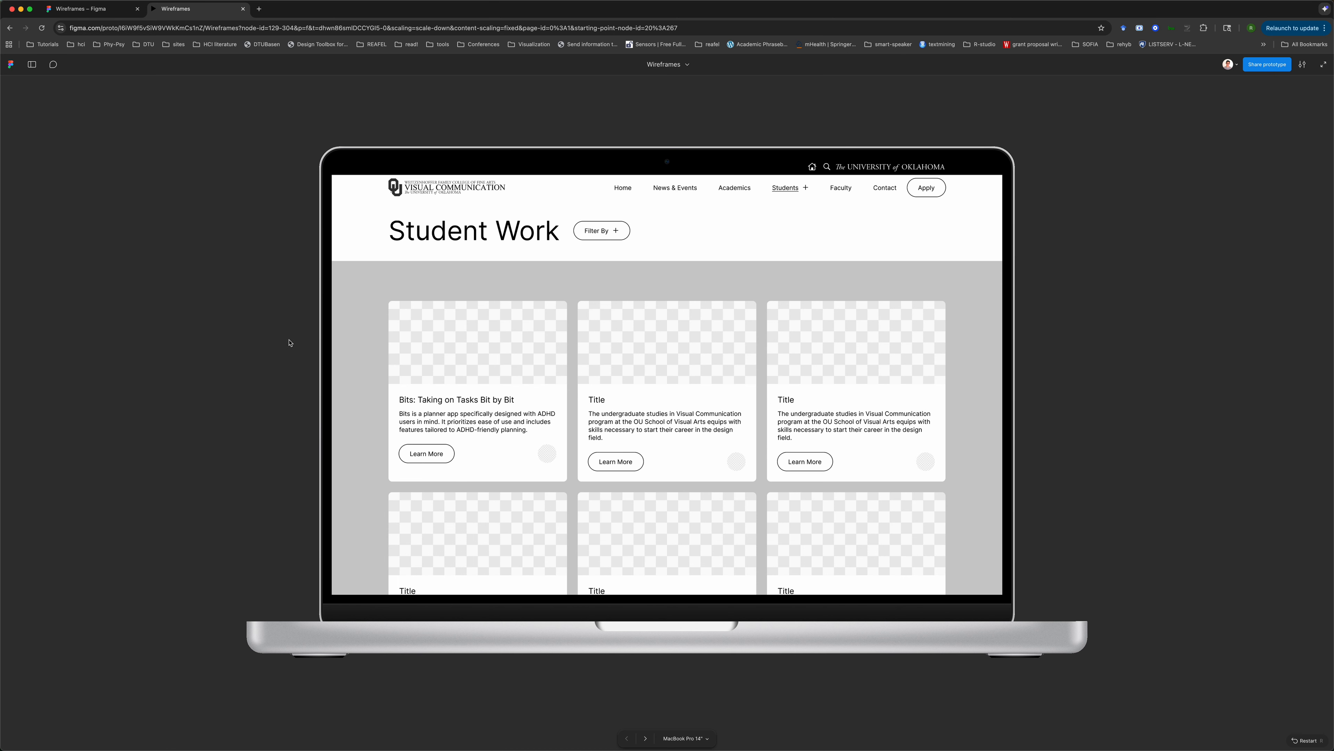
{"action": "left_click", "coordinate": [149, 407]}
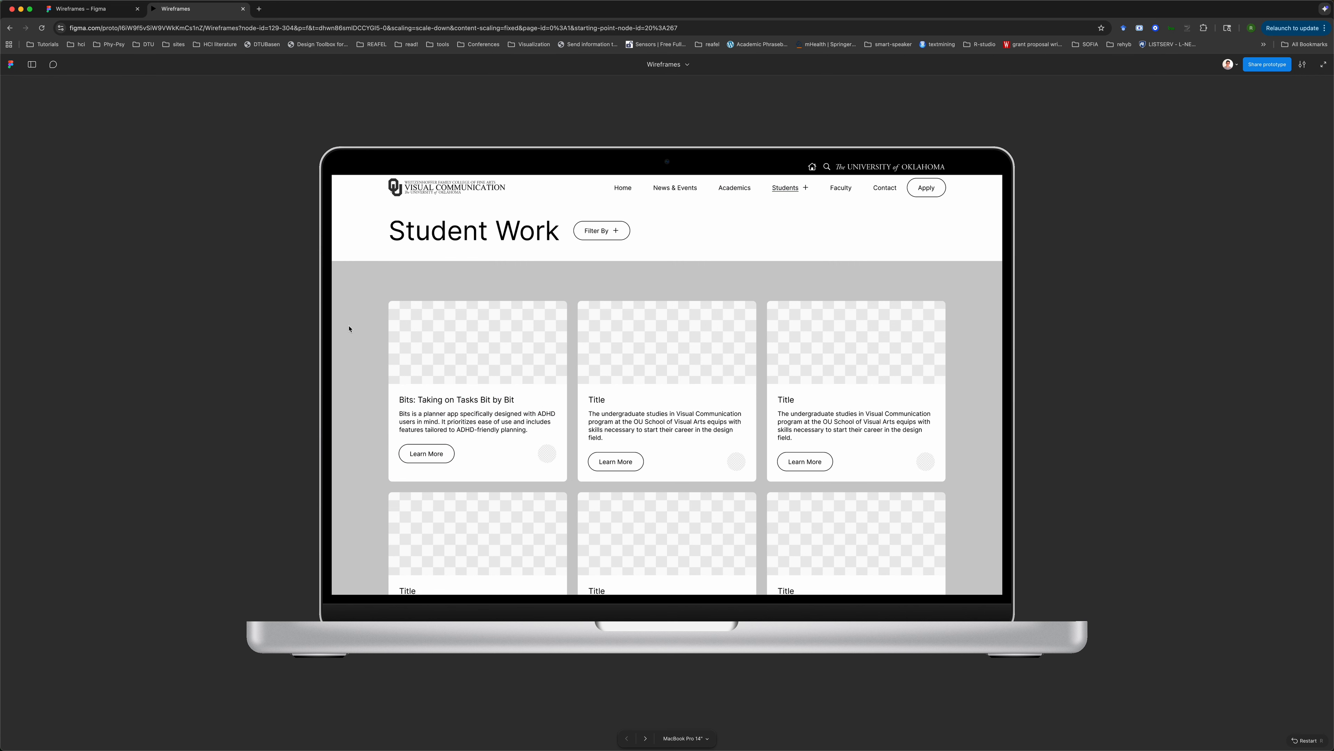
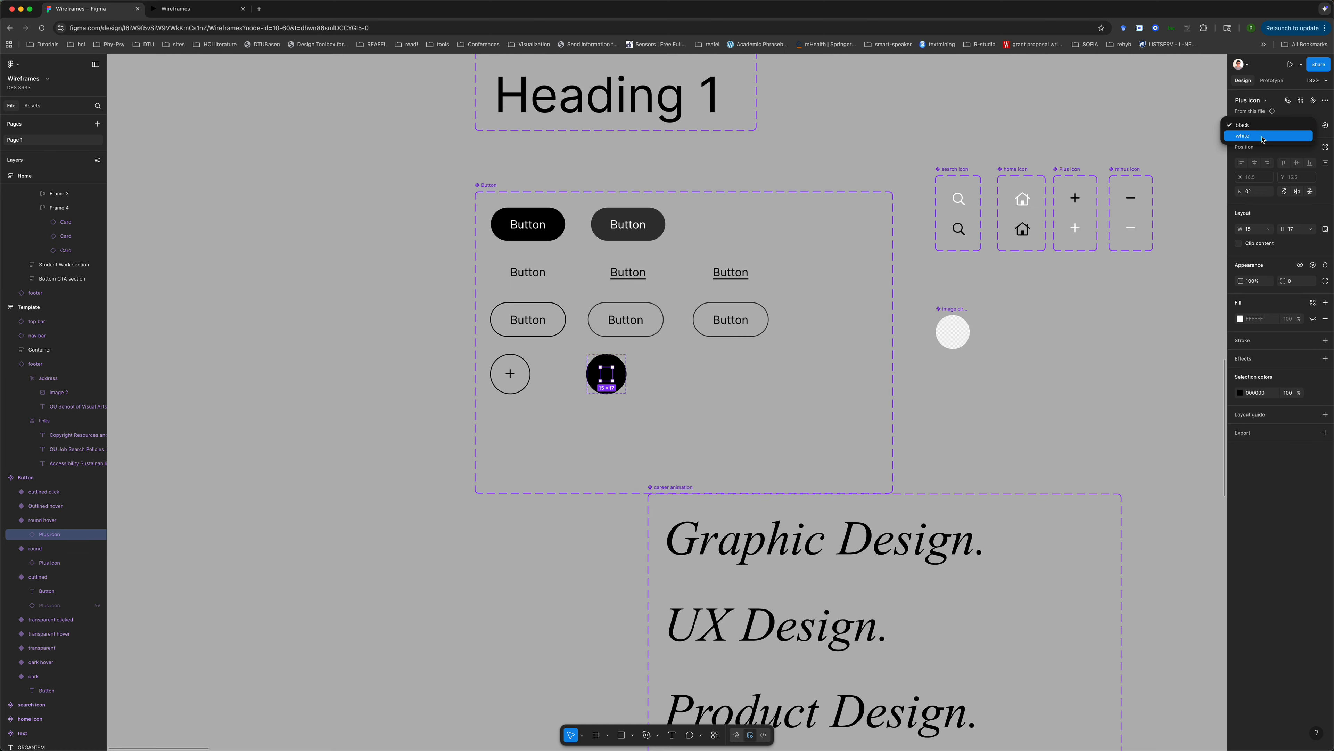
- Change the plus icon in the round hover button variant to white
{"action": "left_click", "coordinate": [397, 424]}
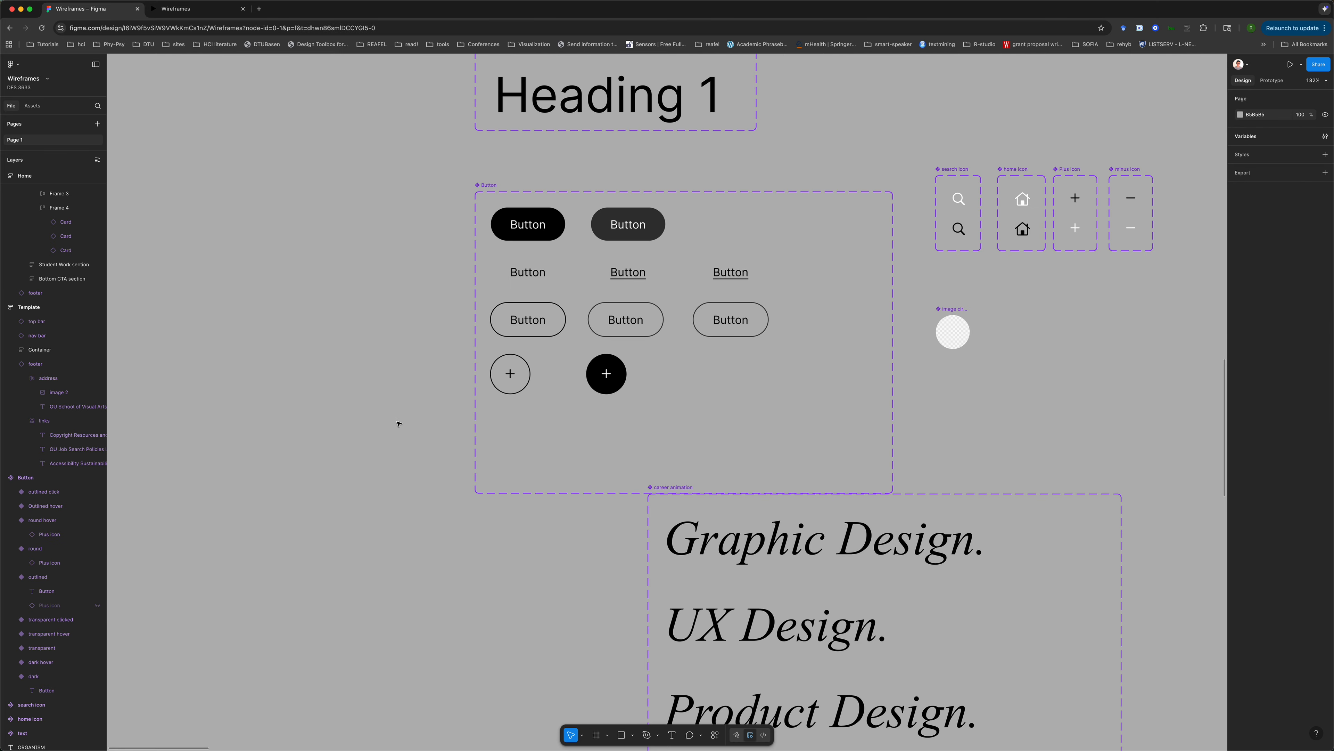
{"action": "scroll", "coordinate": [657, 399], "scroll_direction": "down", "scroll_amount": 5}
{"action": "scroll", "coordinate": [657, 398], "scroll_direction": "up", "scroll_amount": 8}
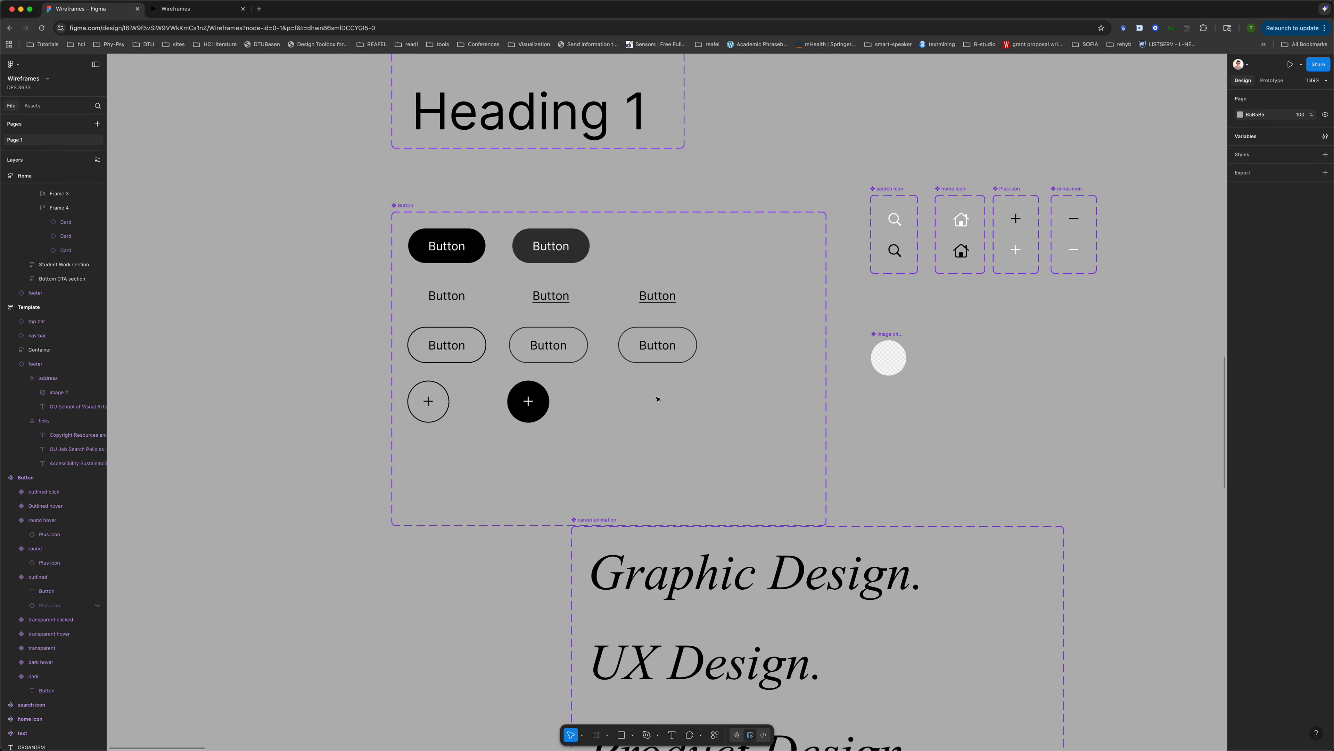
- Rotate the plus icon inside the round button variant to 45° so it forms a close symbol
{"action": "left_click", "coordinate": [429, 402]}
{"action": "double_click", "coordinate": [429, 402]}
{"action": "scroll", "coordinate": [429, 402], "scroll_direction": "down", "scroll_amount": 2}
{"action": "scroll", "coordinate": [428, 402], "scroll_direction": "up", "scroll_amount": 6}
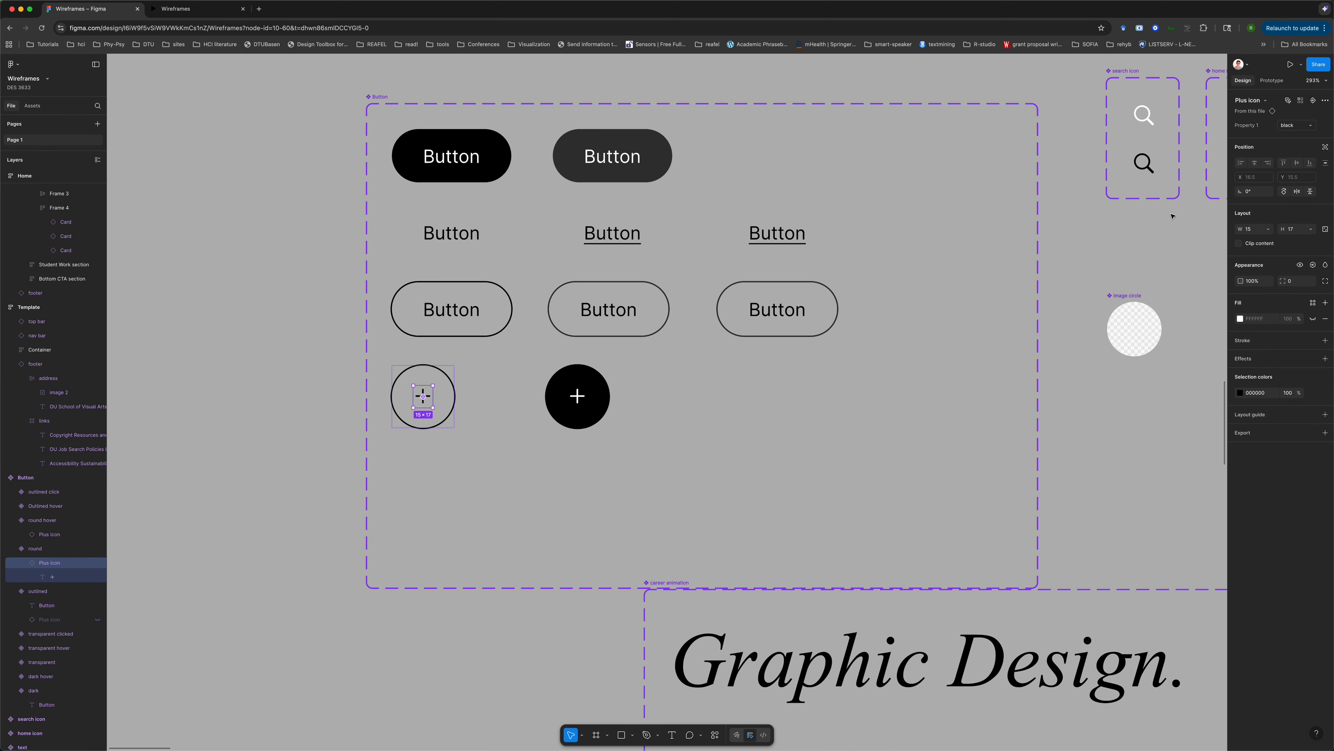
{"action": "left_click", "coordinate": [1266, 192]}
{"action": "type", "text": "45"}
{"action": "key", "text": "Return"}
- Rotate the white plus icon inside the round hover button variant to 45°
{"action": "double_click", "coordinate": [578, 396]}
{"action": "left_click", "coordinate": [1253, 190]}
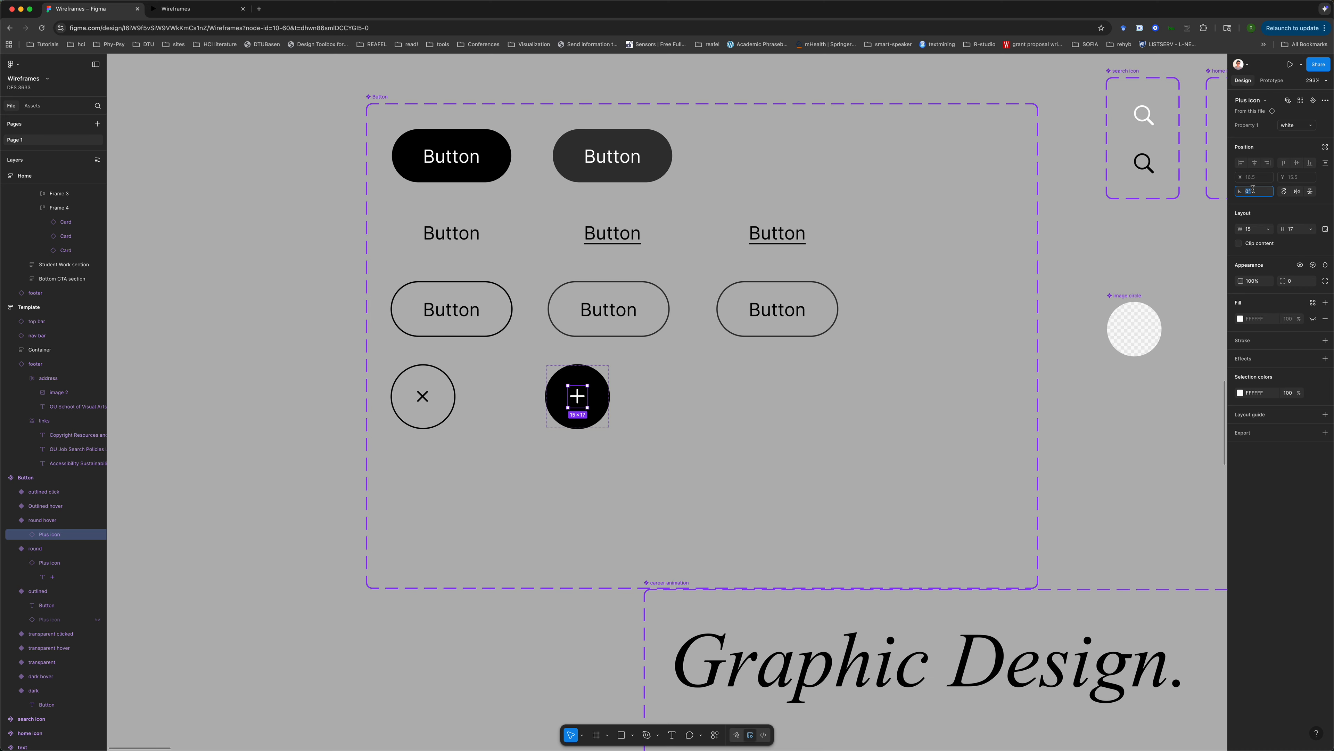
{"action": "type", "text": "45"}
{"action": "key", "text": "Return"}
{"action": "left_click", "coordinate": [201, 520]}
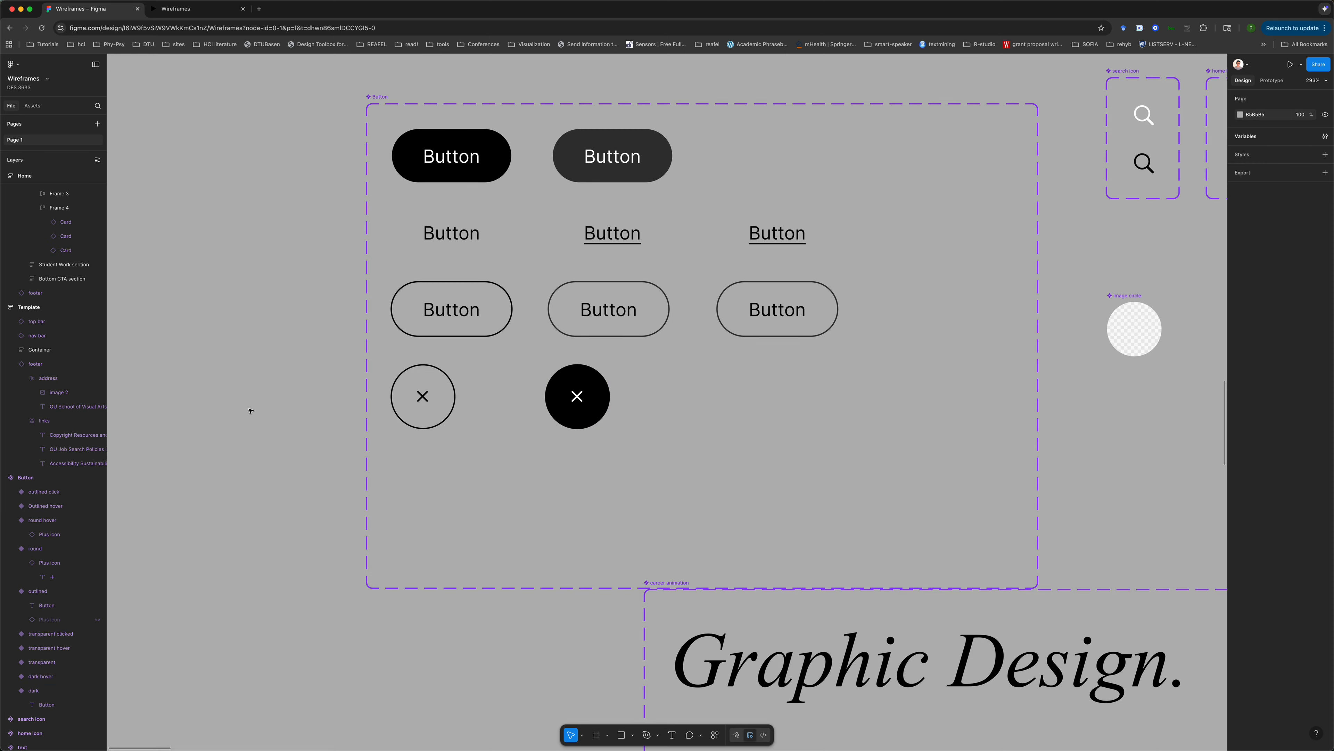
- Select the Bits overlay instance above the Student Work page and open the Button component's details from the file's assets
{"action": "scroll", "coordinate": [250, 410], "scroll_direction": "down", "scroll_amount": 10}
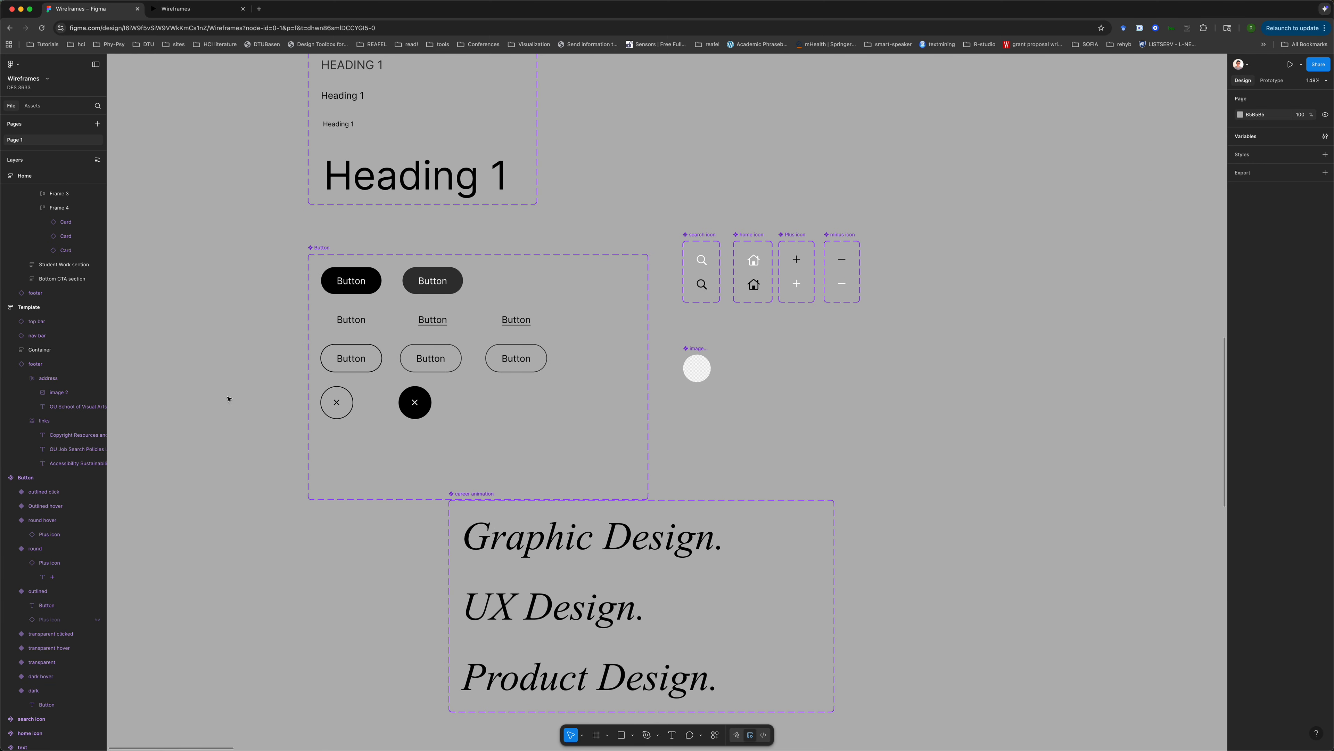
{"action": "scroll", "coordinate": [724, 423], "scroll_direction": "down", "scroll_amount": 10}
{"action": "scroll", "coordinate": [724, 423], "scroll_direction": "left", "scroll_amount": 8}
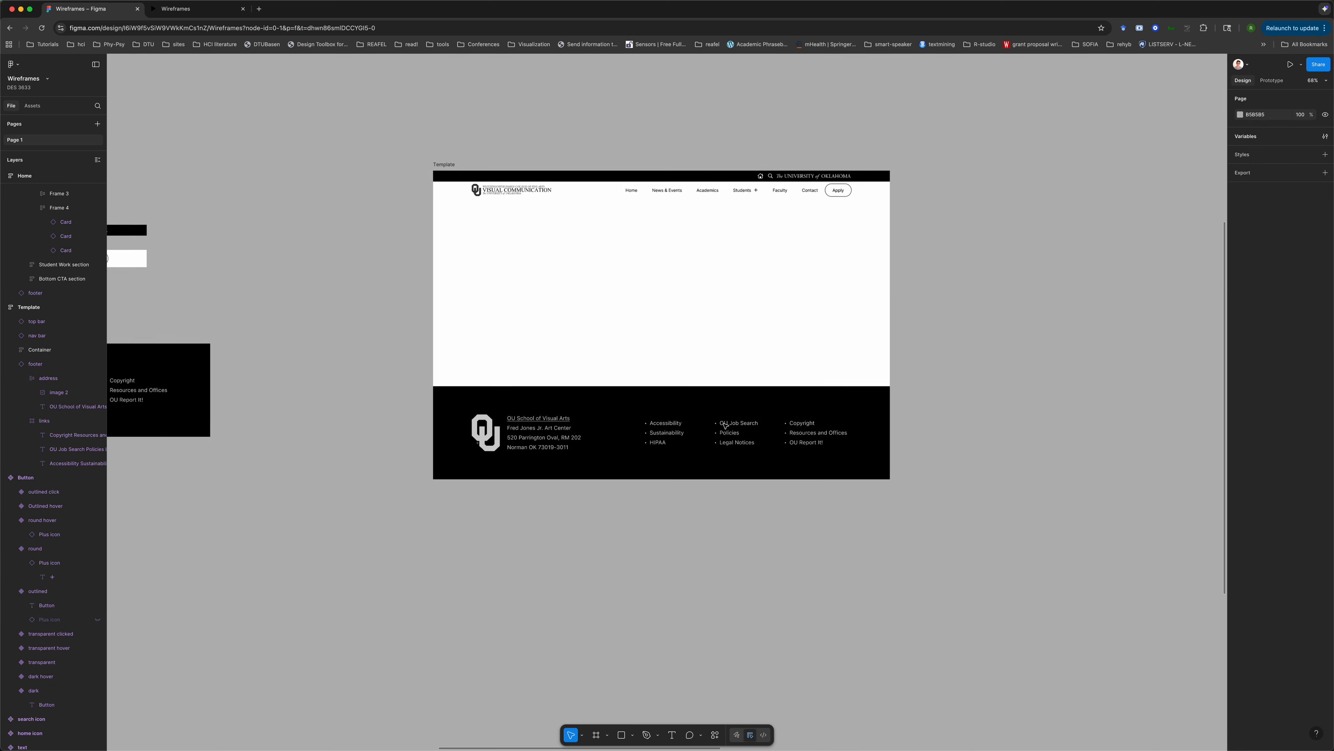
{"action": "scroll", "coordinate": [724, 424], "scroll_direction": "right", "scroll_amount": 10}
{"action": "scroll", "coordinate": [723, 425], "scroll_direction": "up", "scroll_amount": 5}
{"action": "scroll", "coordinate": [725, 426], "scroll_direction": "right", "scroll_amount": 1}
{"action": "scroll", "coordinate": [725, 425], "scroll_direction": "down", "scroll_amount": 1}
{"action": "left_click", "coordinate": [725, 425]}
{"action": "left_click", "coordinate": [32, 106]}
{"action": "left_click", "coordinate": [28, 156]}
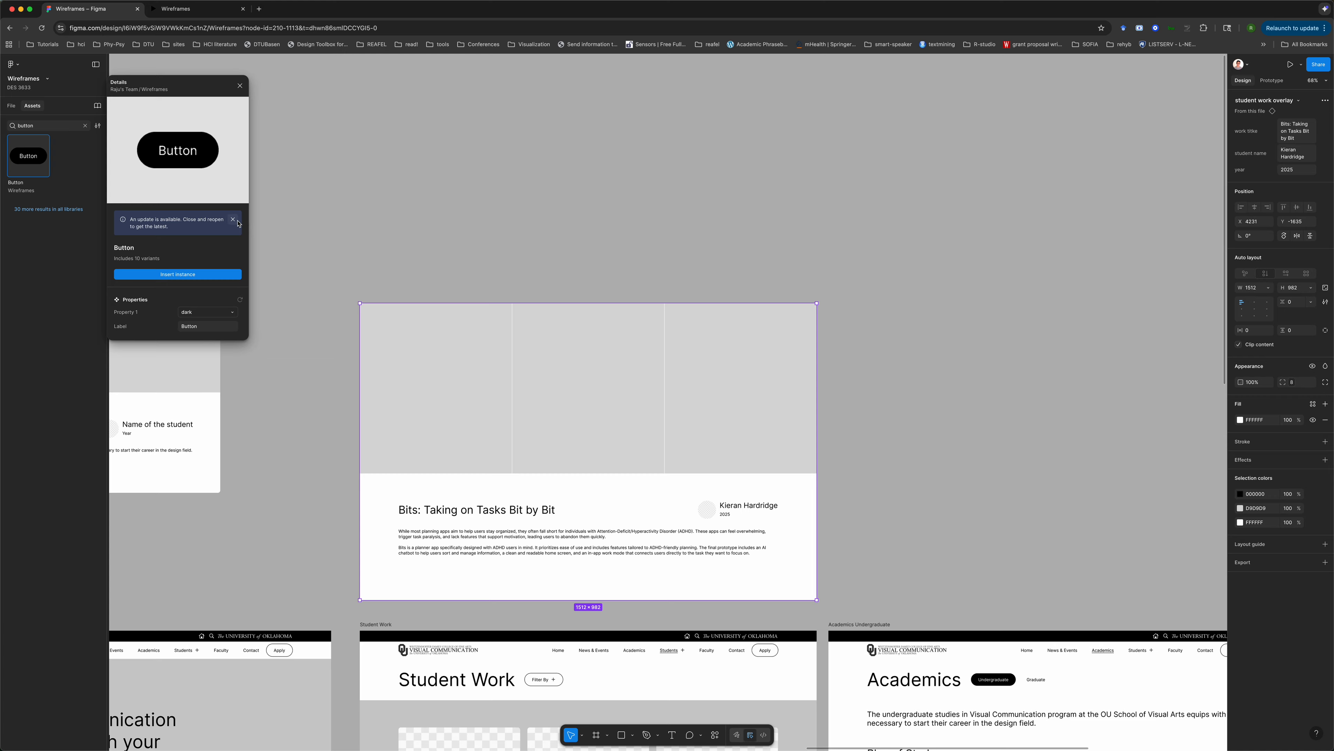
- Set the Button component to the round variant and insert an instance of it over the Bits overlay
{"action": "left_click", "coordinate": [209, 315]}
{"action": "left_click", "coordinate": [209, 314]}
{"action": "left_click", "coordinate": [209, 313]}
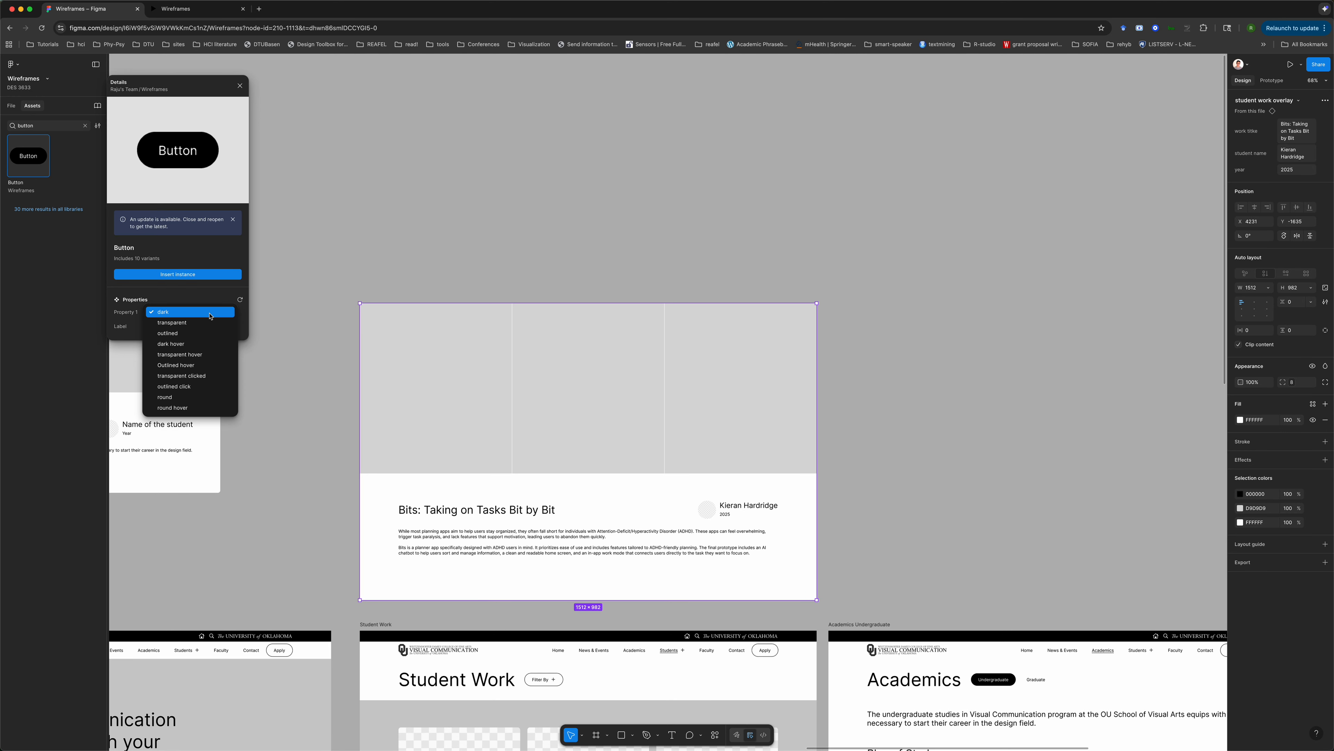
{"action": "left_click", "coordinate": [189, 398]}
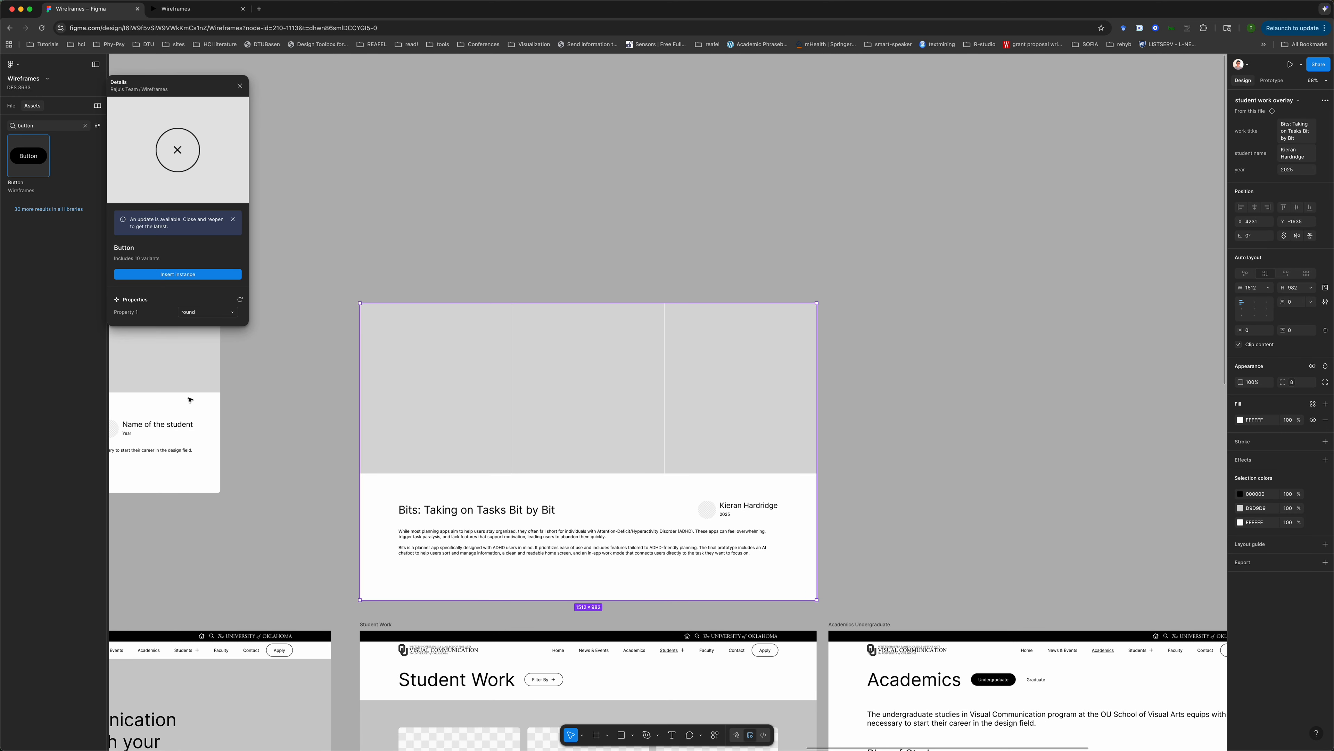
{"action": "left_click", "coordinate": [209, 275]}
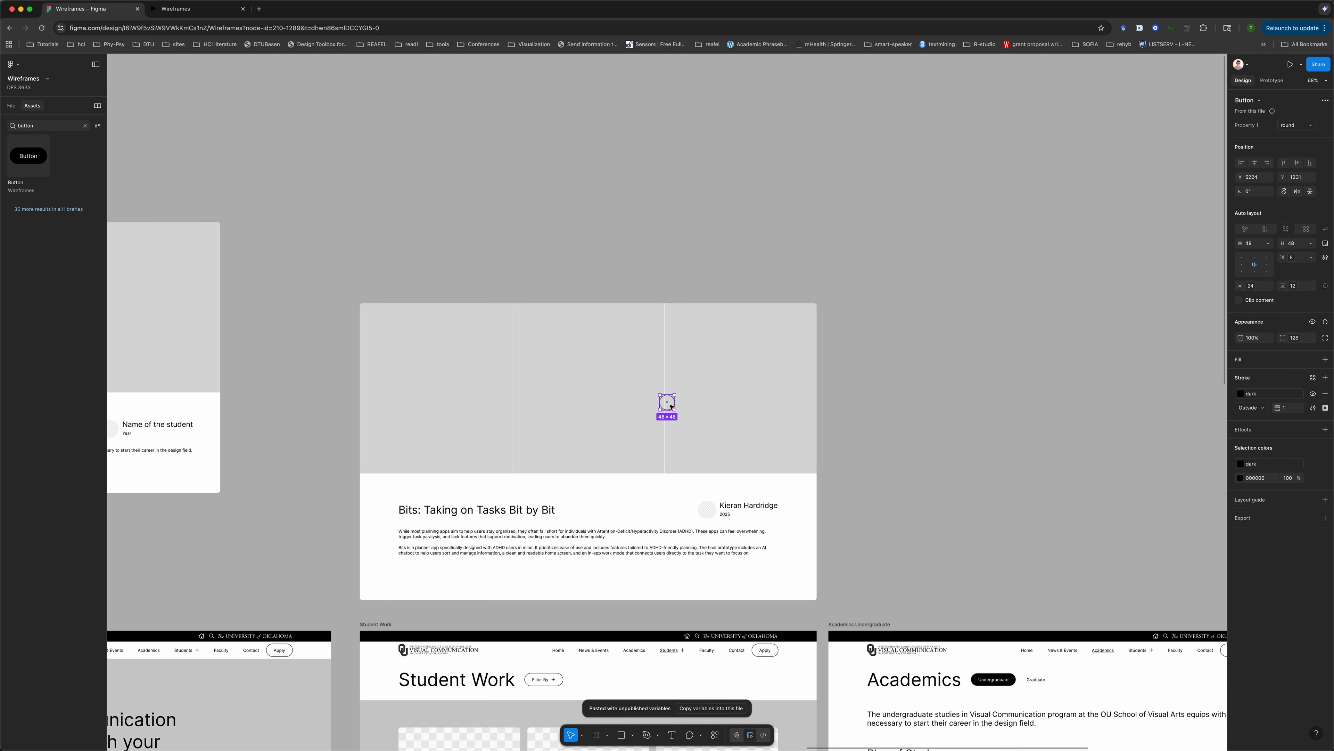
- Remove the round button from over the Bits overlay and paste it into the main student work overlay component
{"action": "key", "text": "alt+1"}
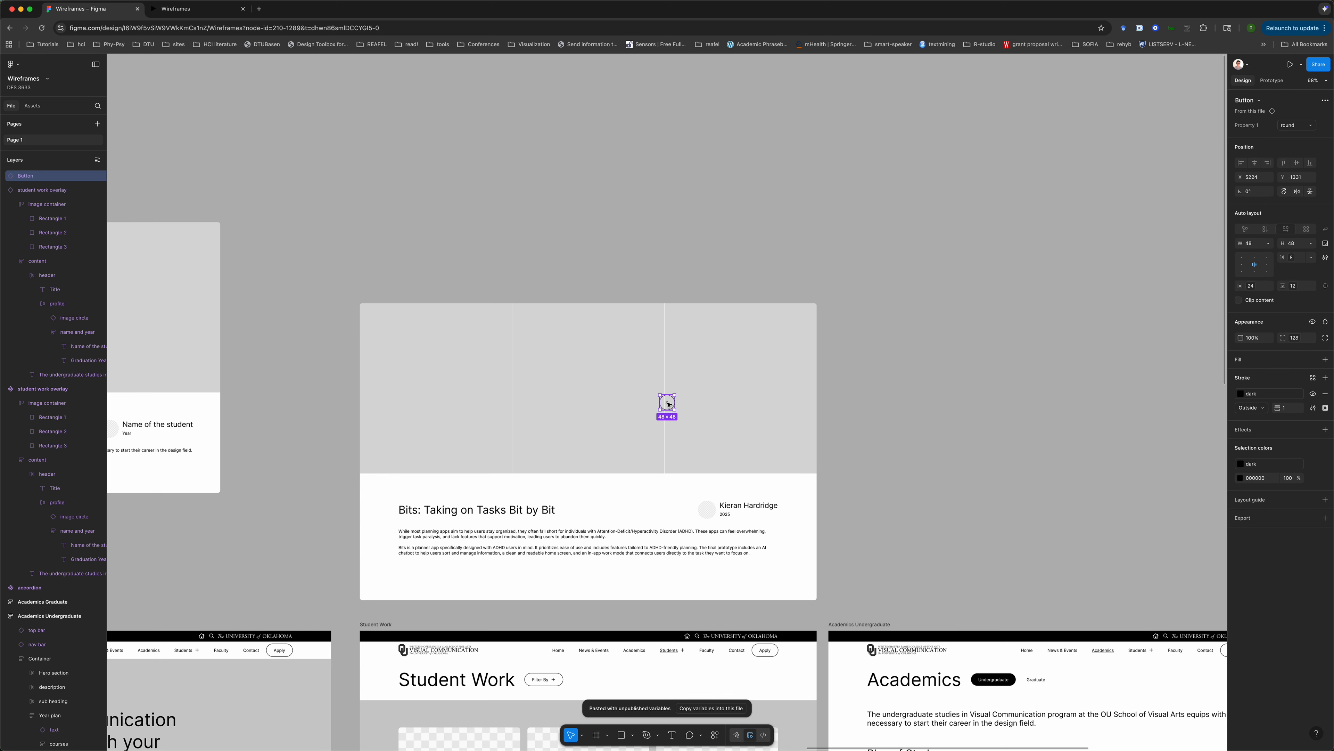
{"action": "key", "text": "super+z"}
{"action": "scroll", "coordinate": [667, 402], "scroll_direction": "left", "scroll_amount": 10}
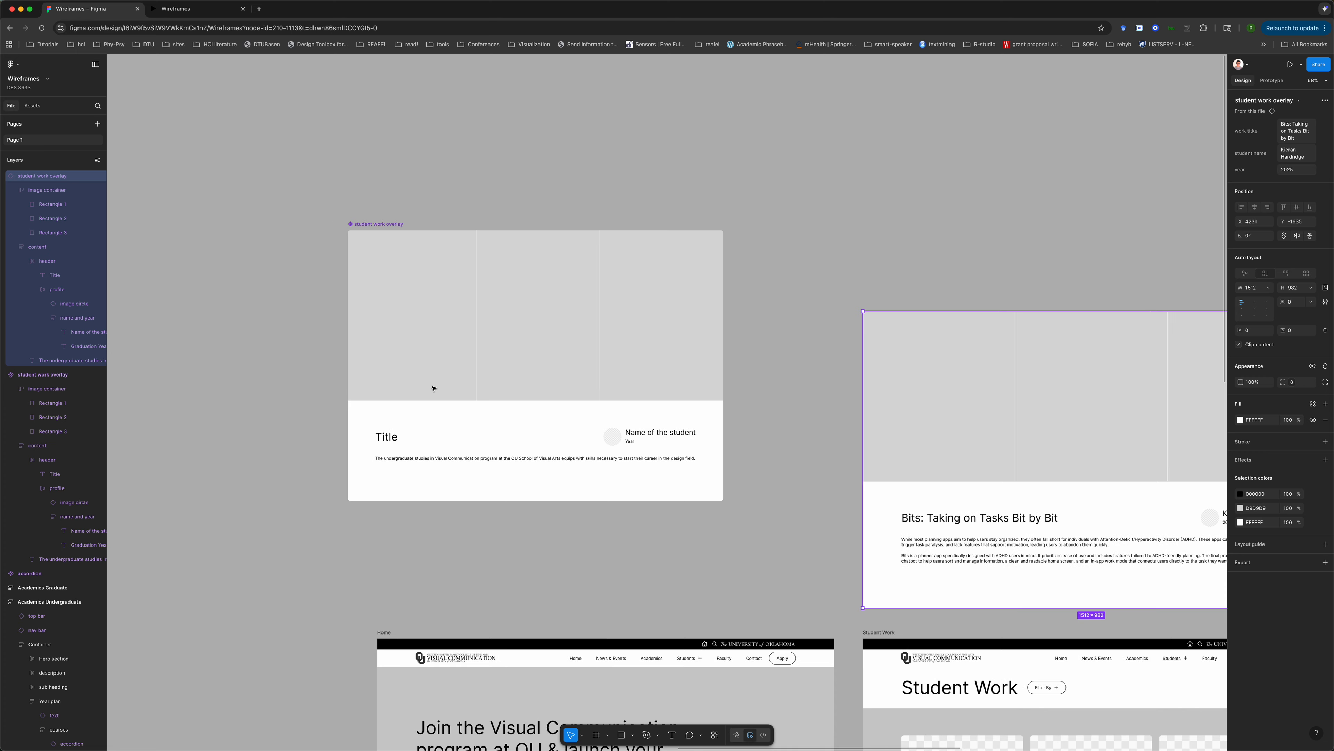
{"action": "left_click", "coordinate": [453, 316]}
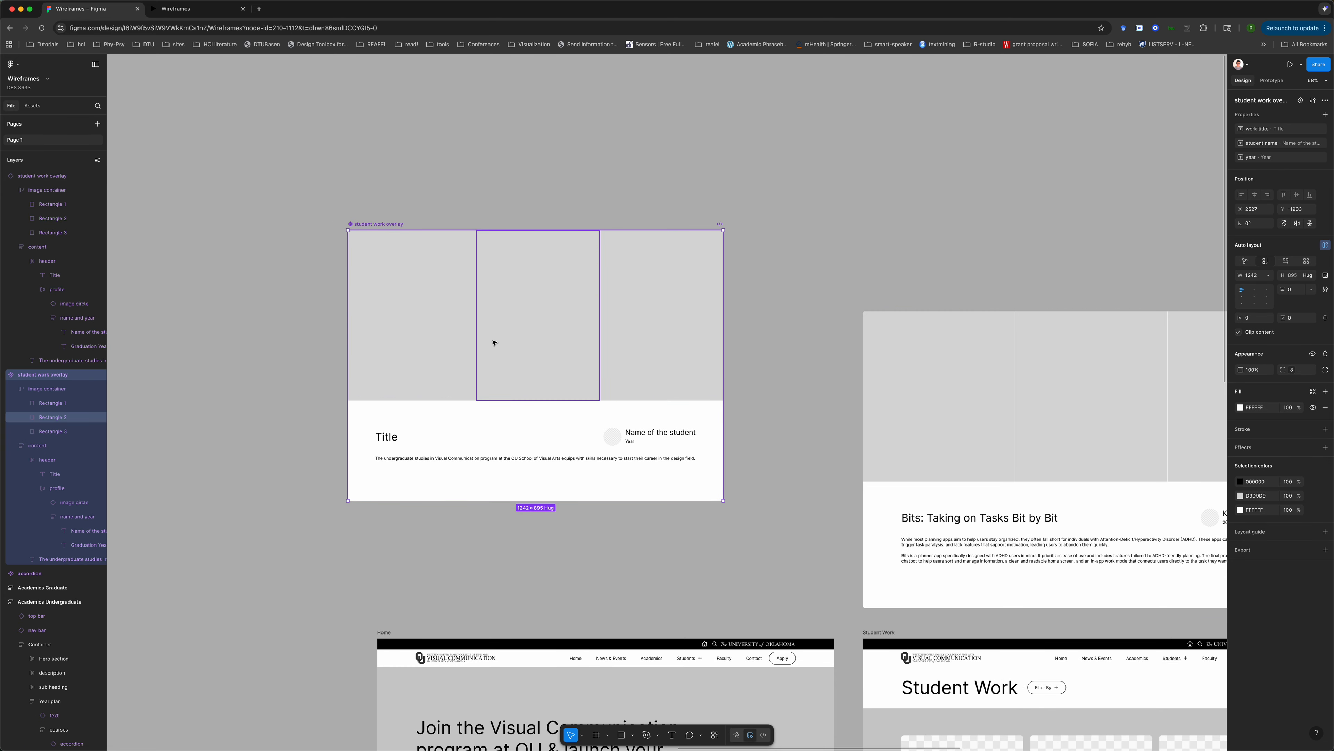
{"action": "key", "text": "super+v"}
- Make the pasted round button ignore auto layout and move it to the image container's upper-right corner in the main overlay component
{"action": "left_click", "coordinate": [1325, 148]}
{"action": "left_click_drag", "start_coordinate": [355, 513], "coordinate": [709, 248]}
{"action": "left_click", "coordinate": [757, 265]}
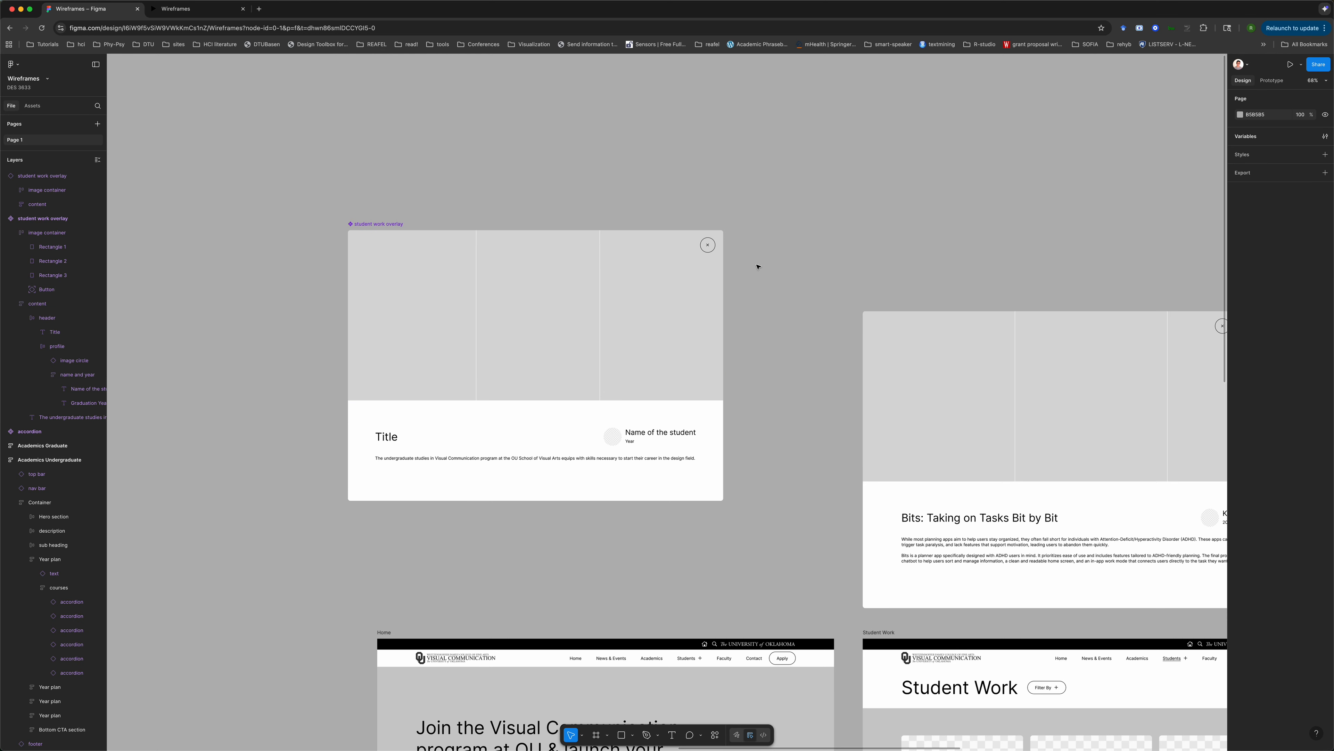
- Compare the close button's placement in the main overlay component with its placement in the wider Bits overlay instance
{"action": "scroll", "coordinate": [756, 265], "scroll_direction": "right", "scroll_amount": 10}
{"action": "scroll", "coordinate": [748, 334], "scroll_direction": "left", "scroll_amount": 10}
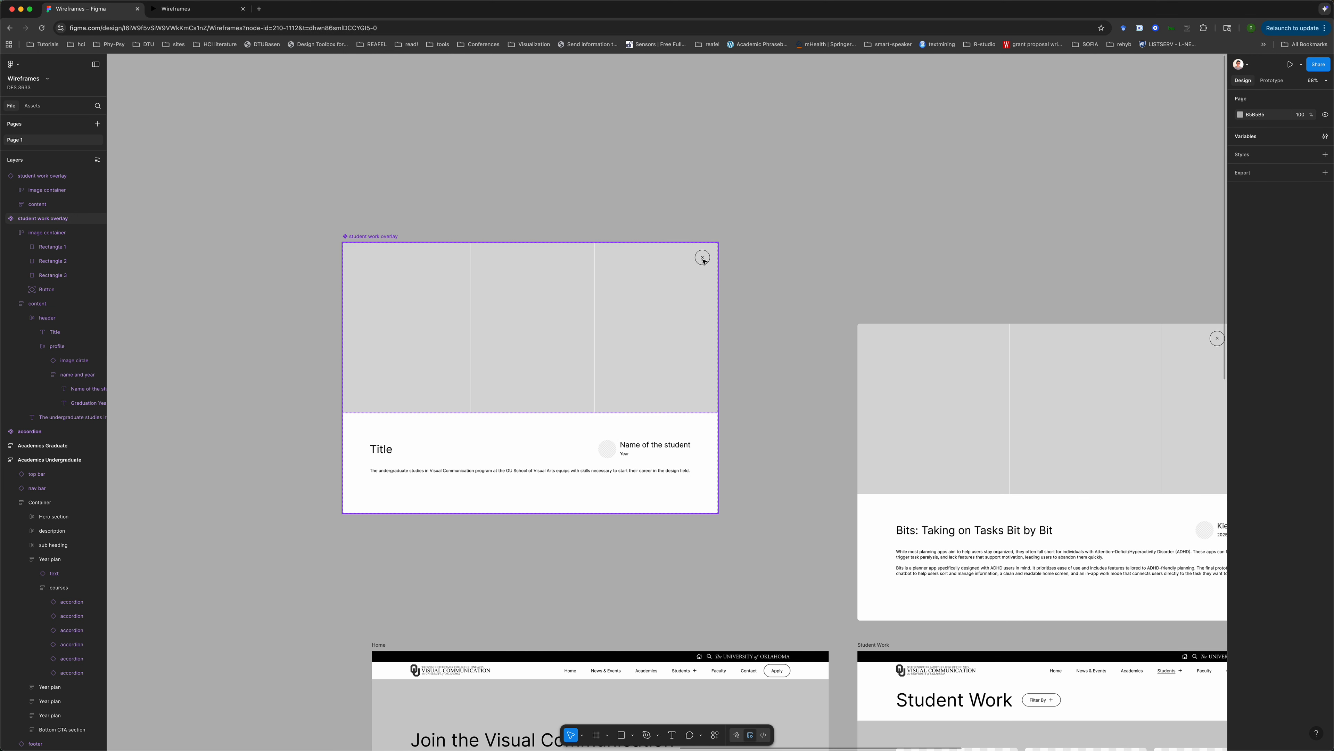
{"action": "left_click", "coordinate": [712, 318]}
{"action": "left_click", "coordinate": [893, 352]}
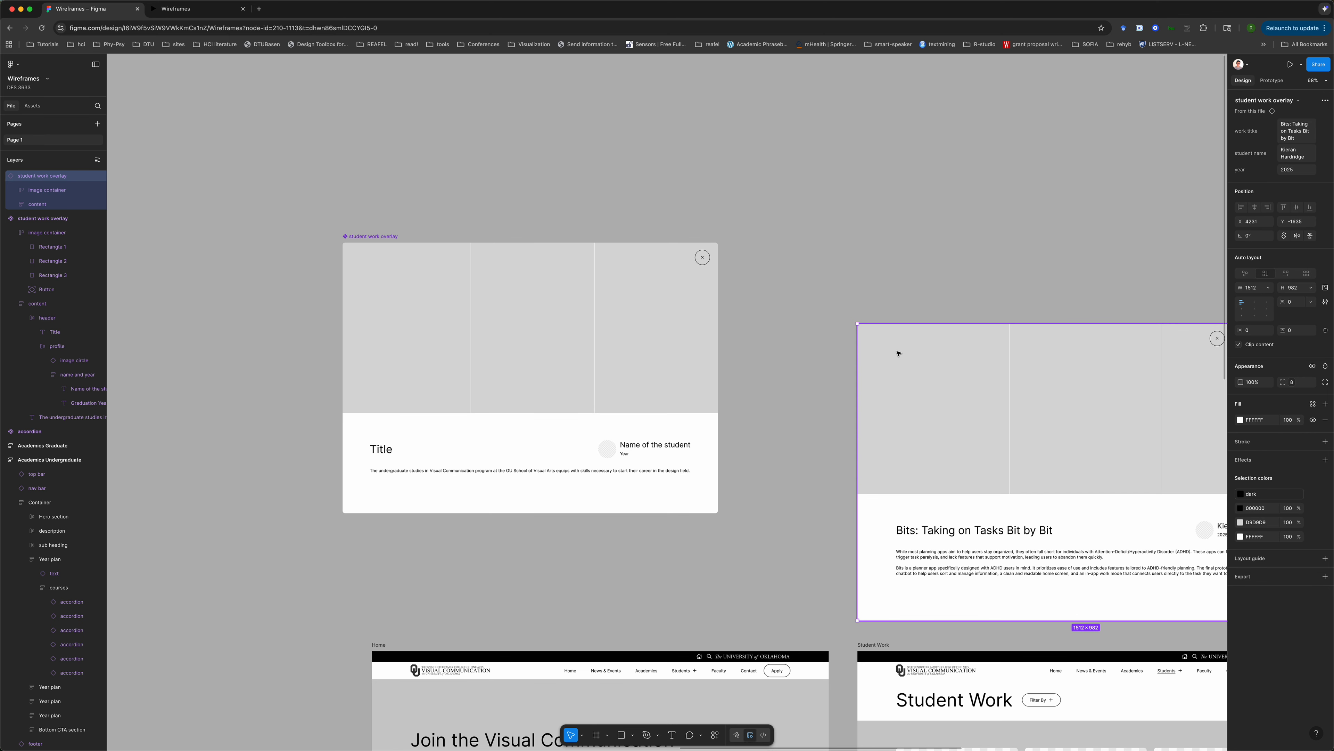
{"action": "scroll", "coordinate": [677, 352], "scroll_direction": "right", "scroll_amount": 2}
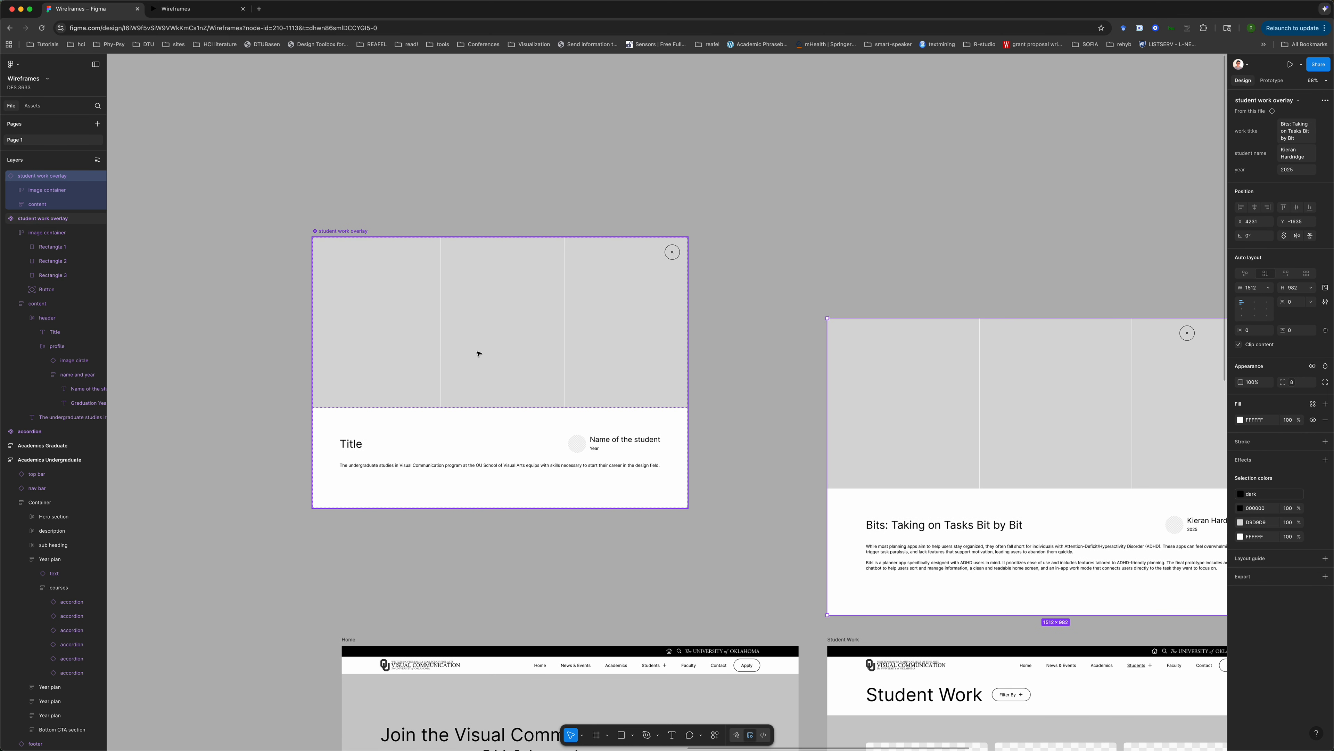
{"action": "scroll", "coordinate": [477, 353], "scroll_direction": "right", "scroll_amount": 3}
{"action": "scroll", "coordinate": [477, 353], "scroll_direction": "down", "scroll_amount": 1}
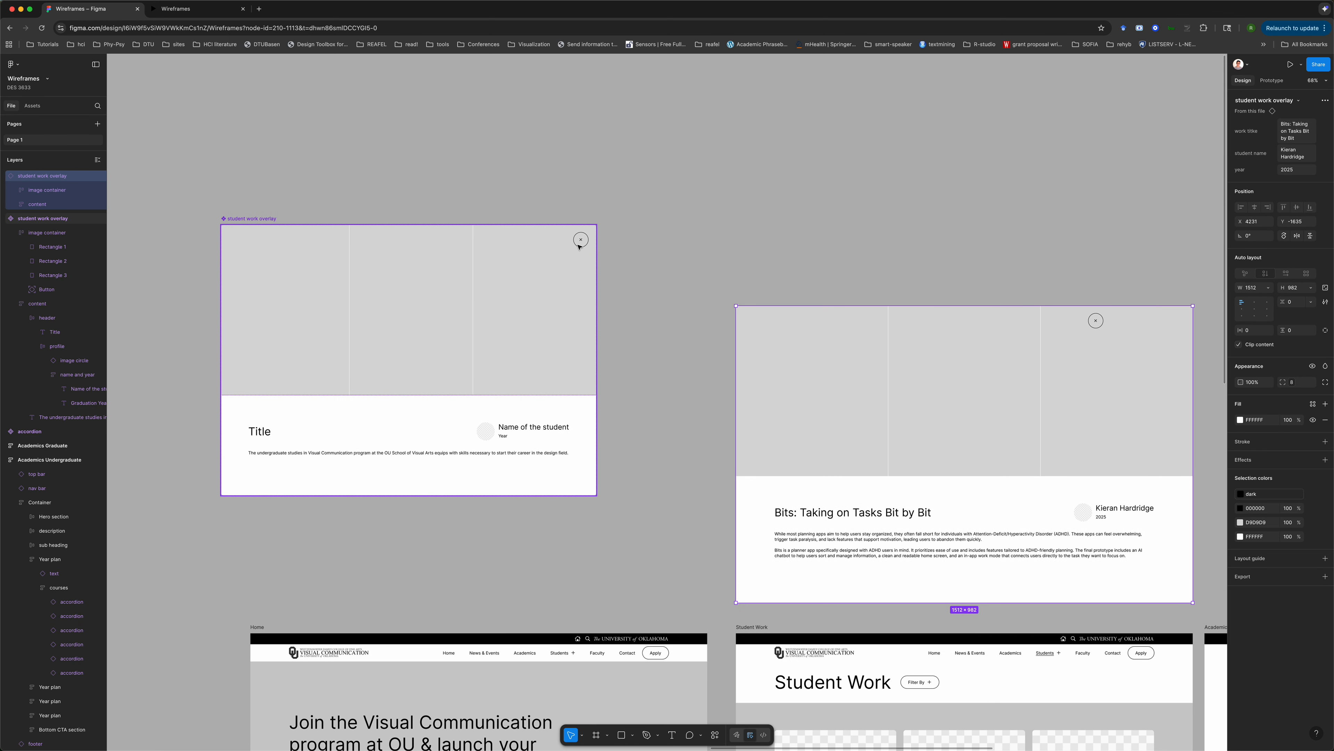
{"action": "scroll", "coordinate": [570, 304], "scroll_direction": "down", "scroll_amount": 1}
{"action": "scroll", "coordinate": [570, 304], "scroll_direction": "right", "scroll_amount": 1}
{"action": "left_click", "coordinate": [570, 304]}
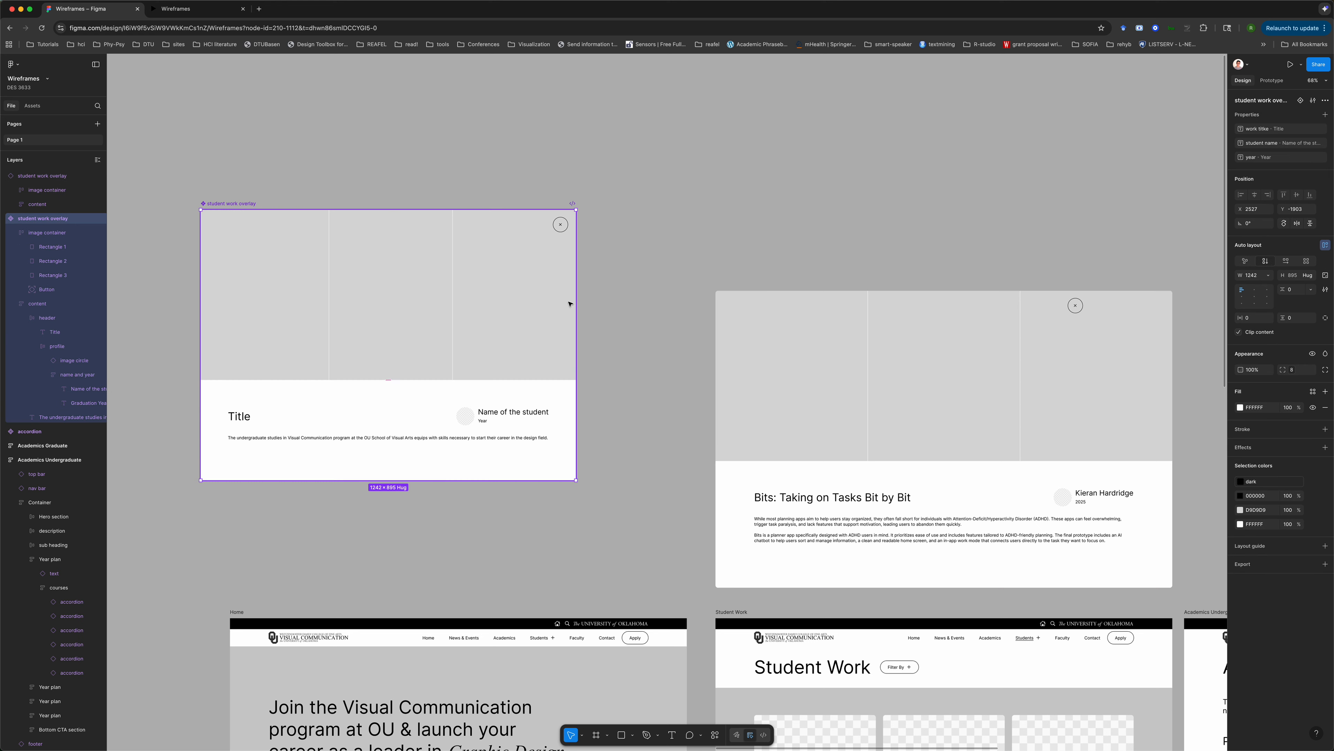
- Resize the main student work overlay component to 1512 wide by 982 high
{"action": "left_click", "coordinate": [1255, 276]}
{"action": "type", "text": "15"}
{"action": "key", "text": "Tab"}
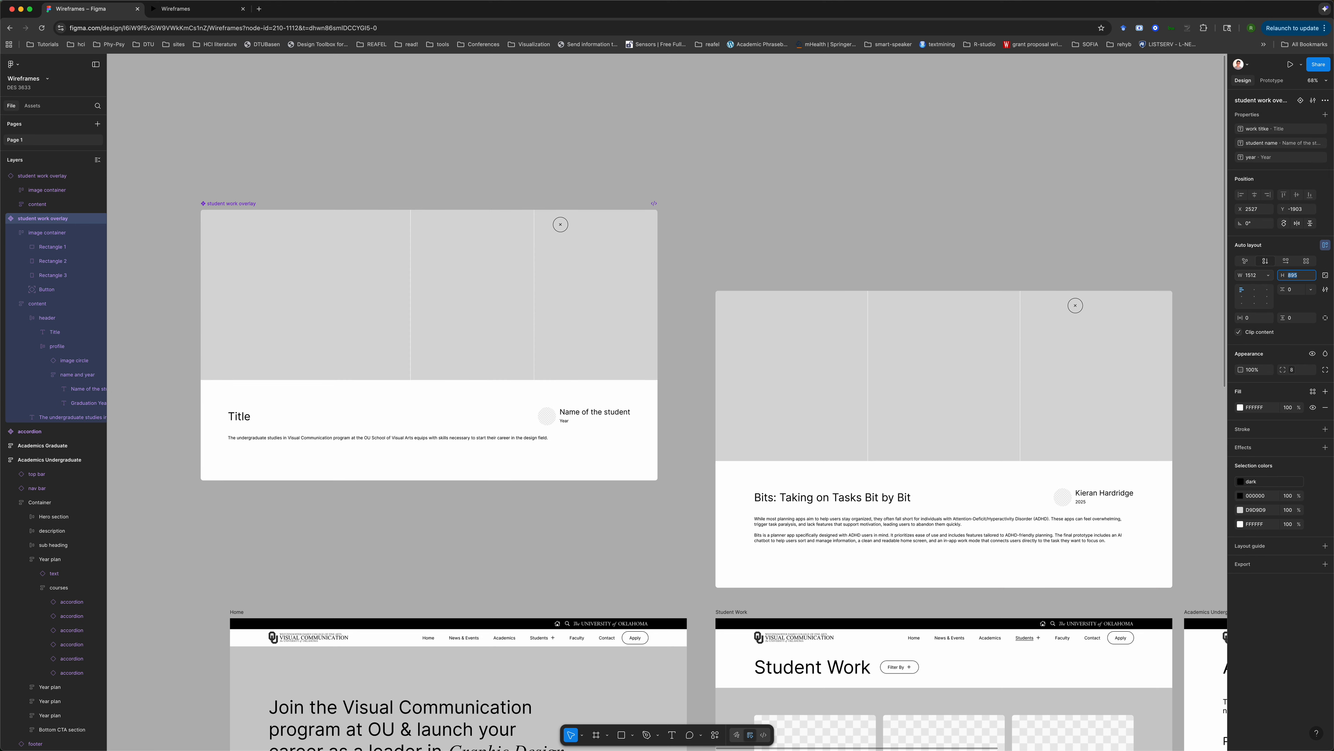
{"action": "type", "text": "982"}
{"action": "key", "text": "Return"}
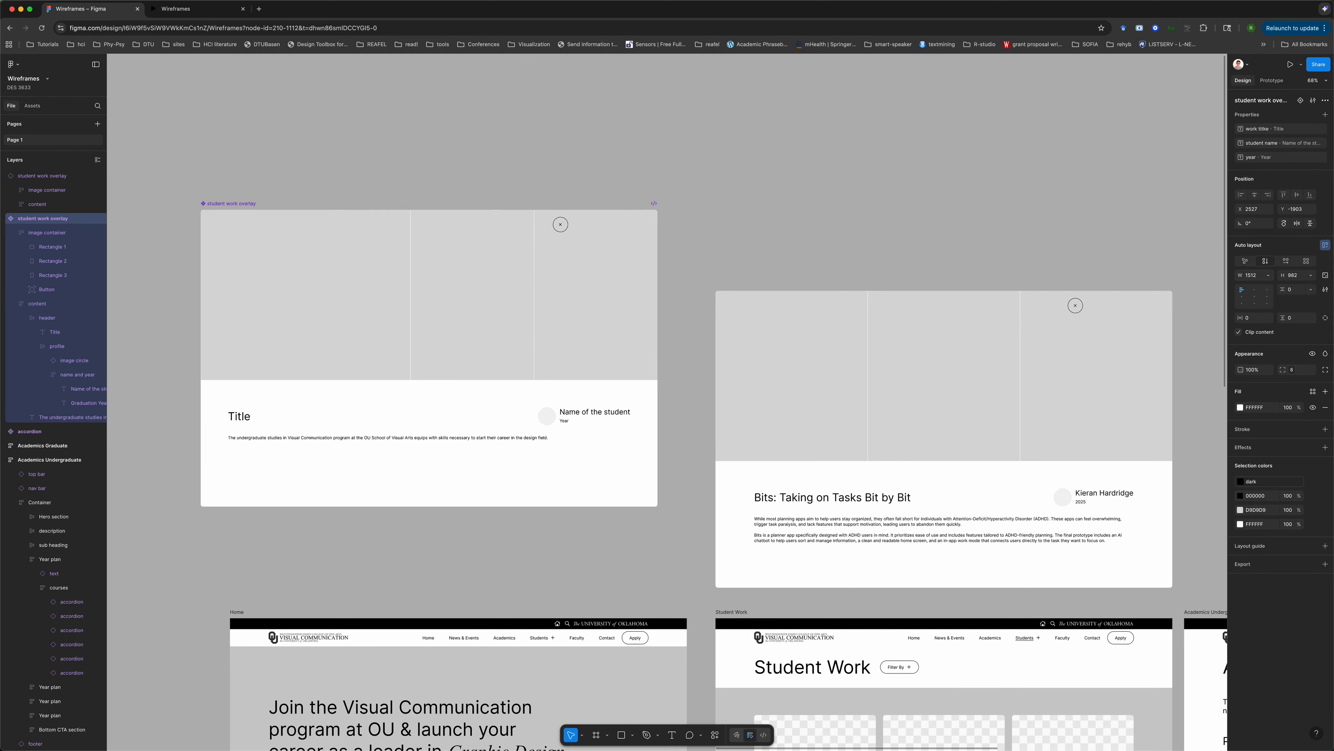
{"action": "left_click", "coordinate": [726, 244]}
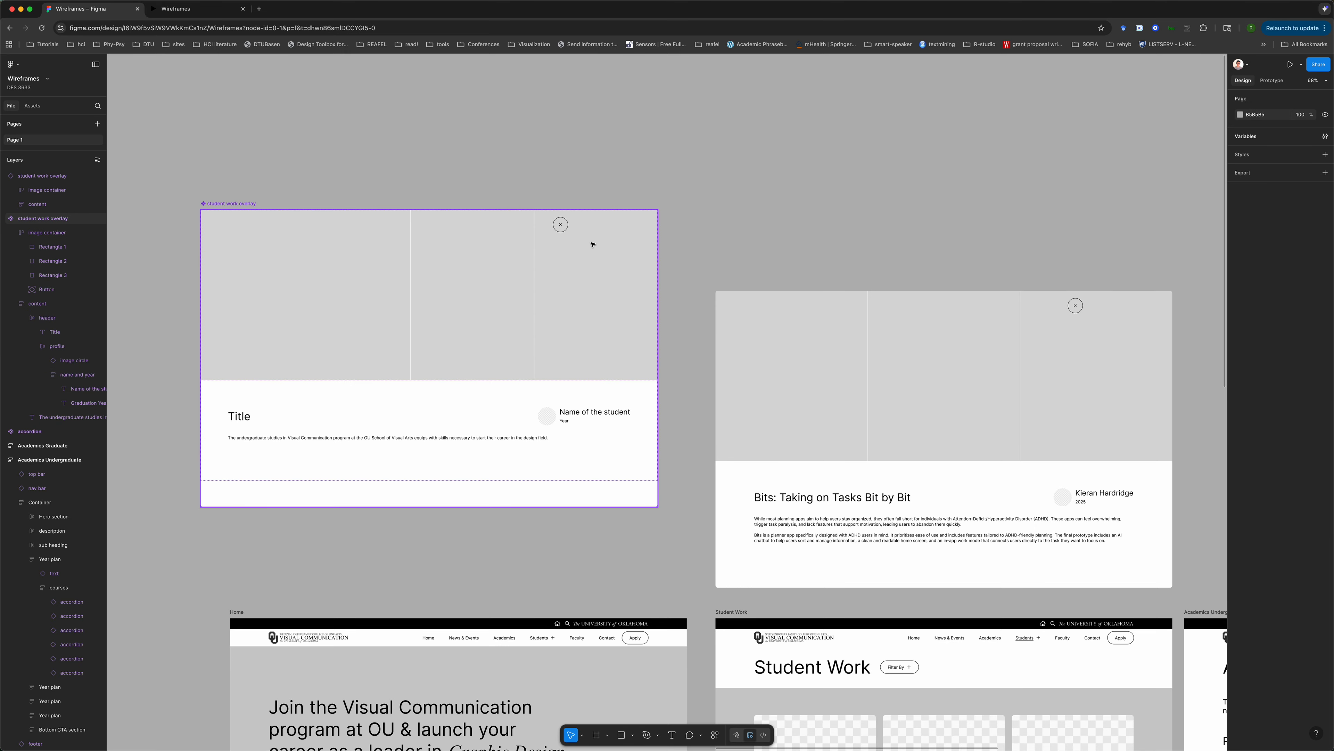
- Move the close button into the upper-right corner of the widened main overlay component, at about X 1433, Y 28
{"action": "left_click", "coordinate": [562, 230]}
{"action": "left_click", "coordinate": [562, 226]}
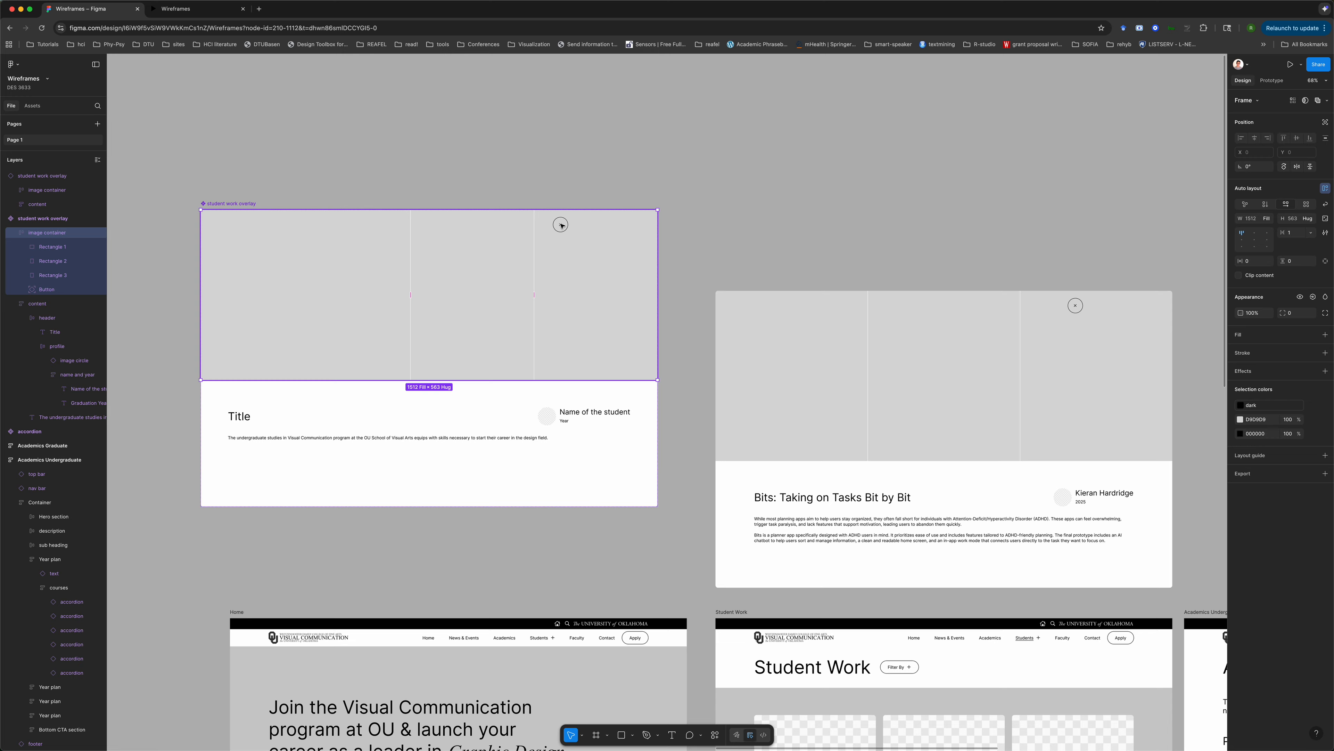
{"action": "left_click", "coordinate": [562, 225]}
{"action": "left_click_drag", "start_coordinate": [563, 228], "coordinate": [644, 229]}
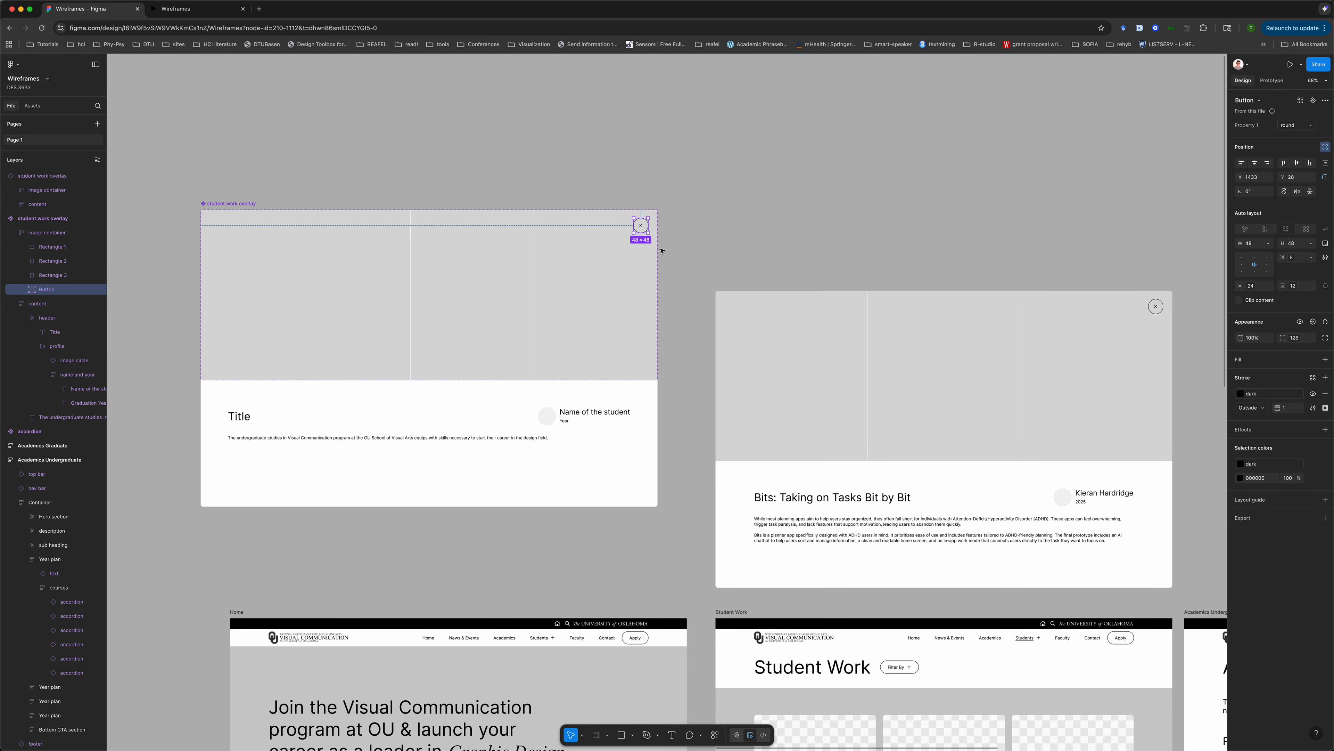
{"action": "left_click", "coordinate": [641, 228]}
{"action": "left_click", "coordinate": [688, 252]}
- Examine the close button and its nested plus icon in the Bits overlay instance
{"action": "scroll", "coordinate": [688, 252], "scroll_direction": "right", "scroll_amount": 5}
{"action": "double_click", "coordinate": [875, 270]}
{"action": "double_click", "coordinate": [877, 271]}
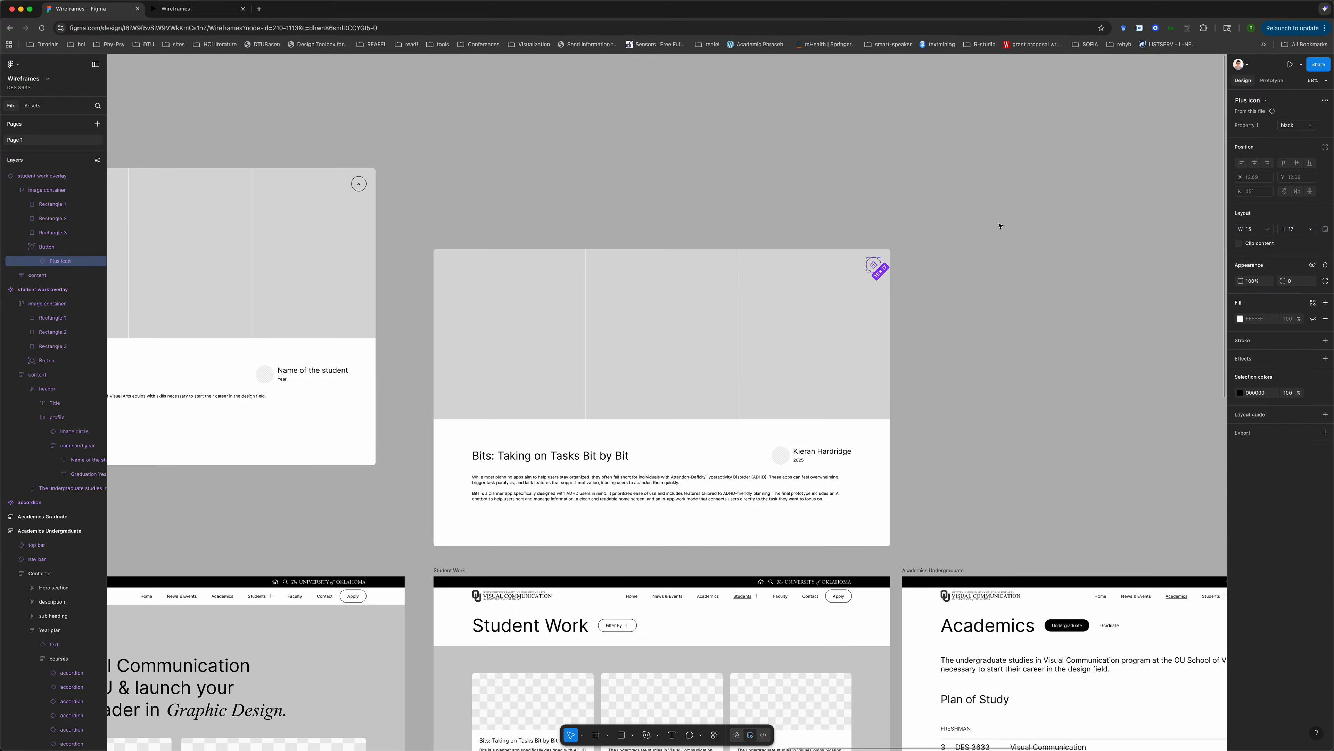
{"action": "left_click", "coordinate": [684, 182]}
{"action": "scroll", "coordinate": [685, 182], "scroll_direction": "left", "scroll_amount": 3}
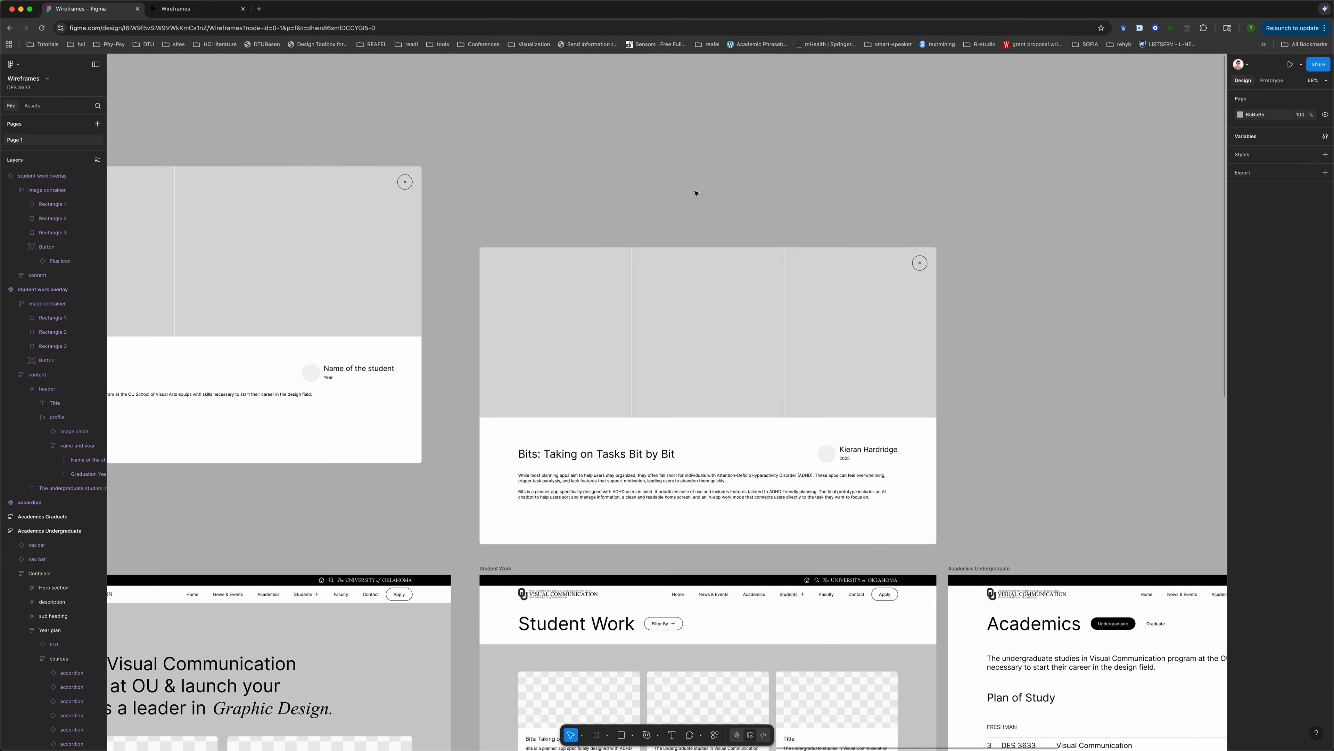
{"action": "scroll", "coordinate": [623, 444], "scroll_direction": "up", "scroll_amount": 4}
{"action": "scroll", "coordinate": [623, 444], "scroll_direction": "left", "scroll_amount": 2}
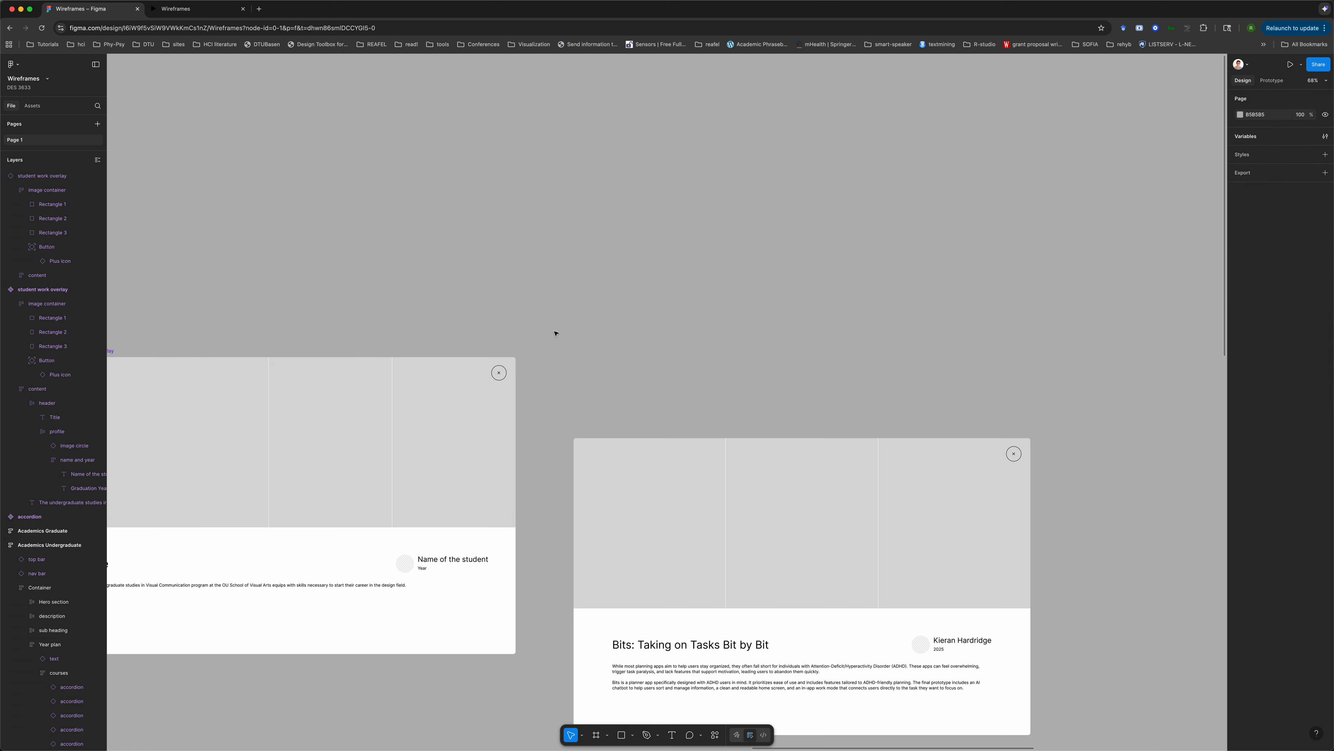
- Give the close button in the main overlay component an on-click interaction that closes the overlay
{"action": "double_click", "coordinate": [500, 372]}
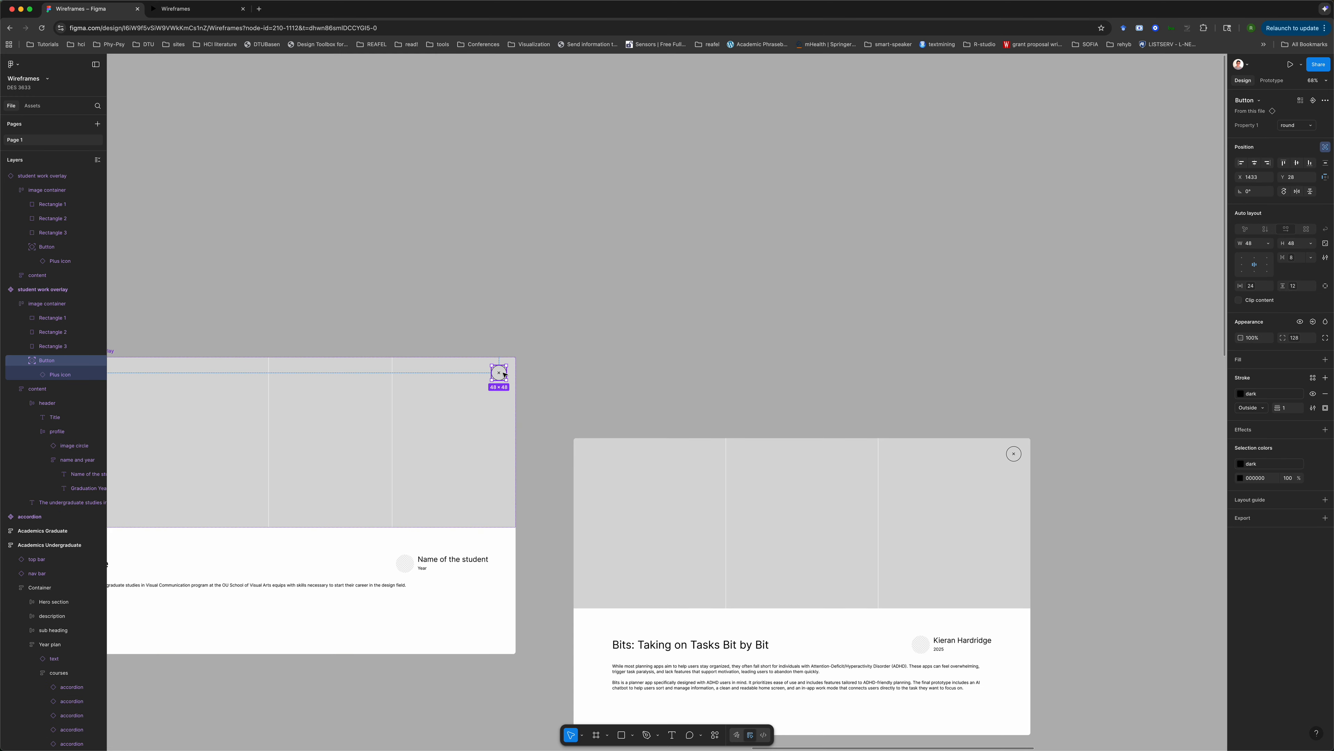
{"action": "left_click", "coordinate": [1272, 81]}
{"action": "left_click", "coordinate": [710, 263]}
{"action": "scroll", "coordinate": [733, 526], "scroll_direction": "down", "scroll_amount": 5}
{"action": "scroll", "coordinate": [732, 526], "scroll_direction": "right", "scroll_amount": 2}
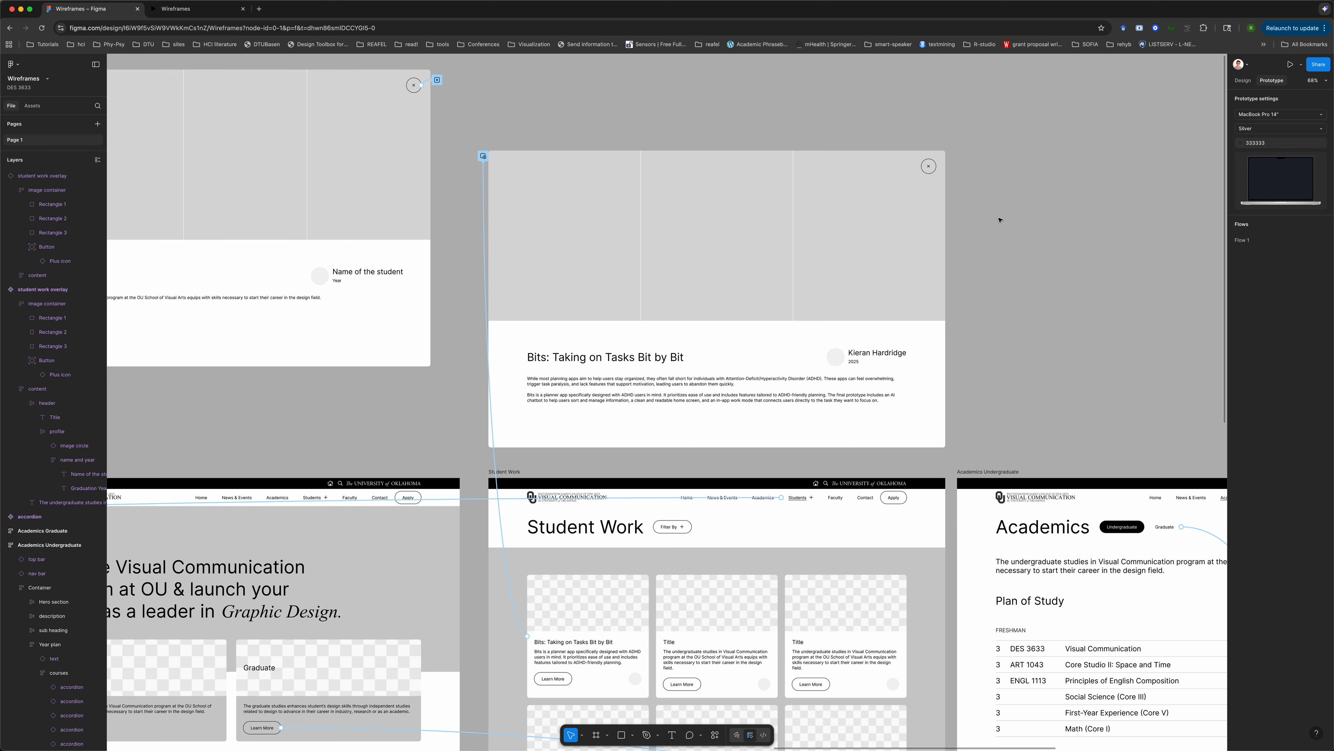
- Switch to the prototype preview and open the Bits overlay from its Student Work card
{"action": "left_click", "coordinate": [191, 11]}
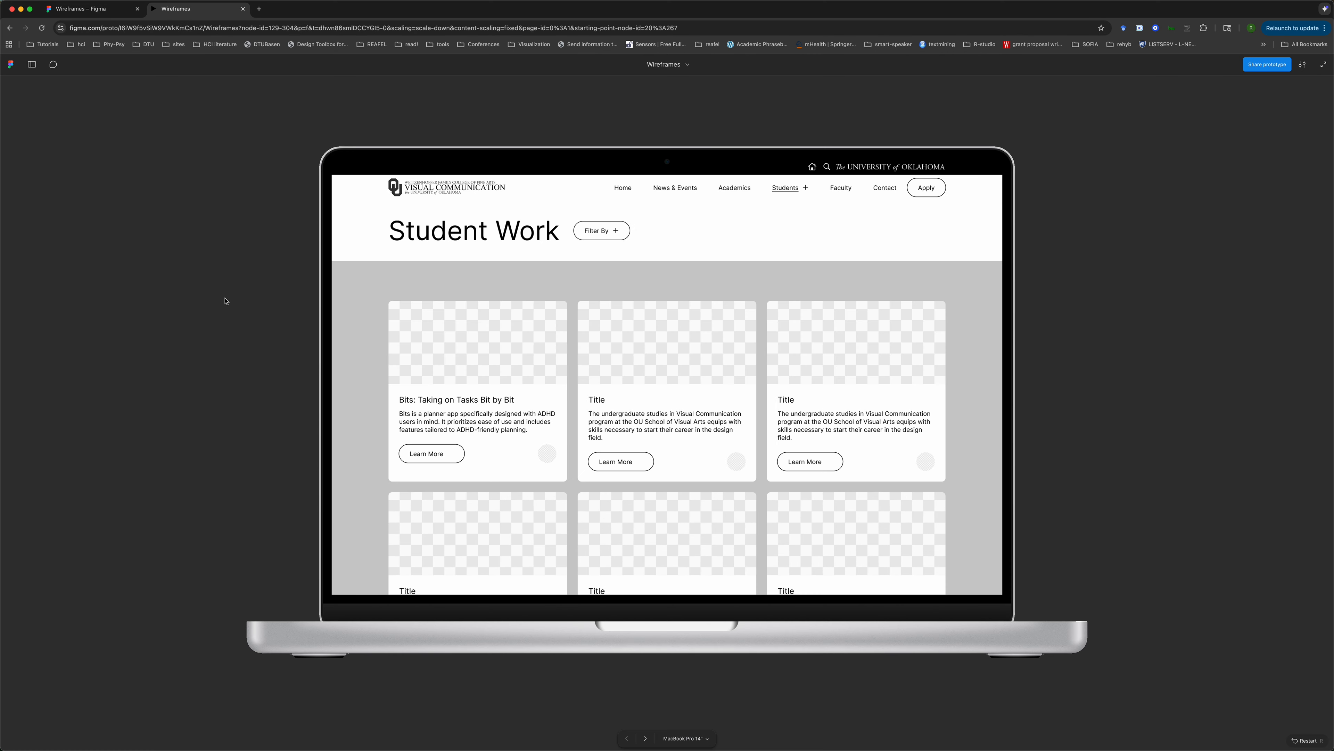
{"action": "left_click", "coordinate": [225, 300]}
{"action": "left_click", "coordinate": [515, 353]}
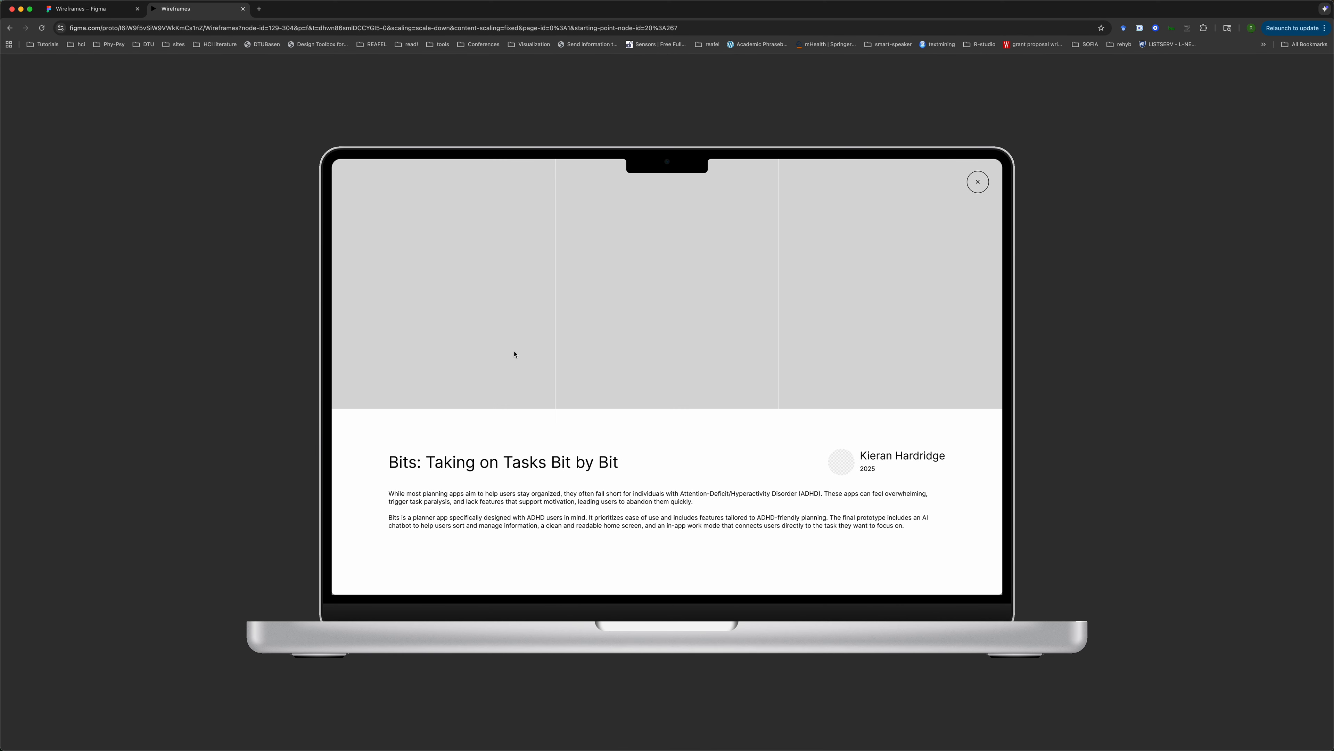
- Return to the design file and examine the hover interactions on the round variants of the Button component
{"action": "left_click", "coordinate": [87, 9]}
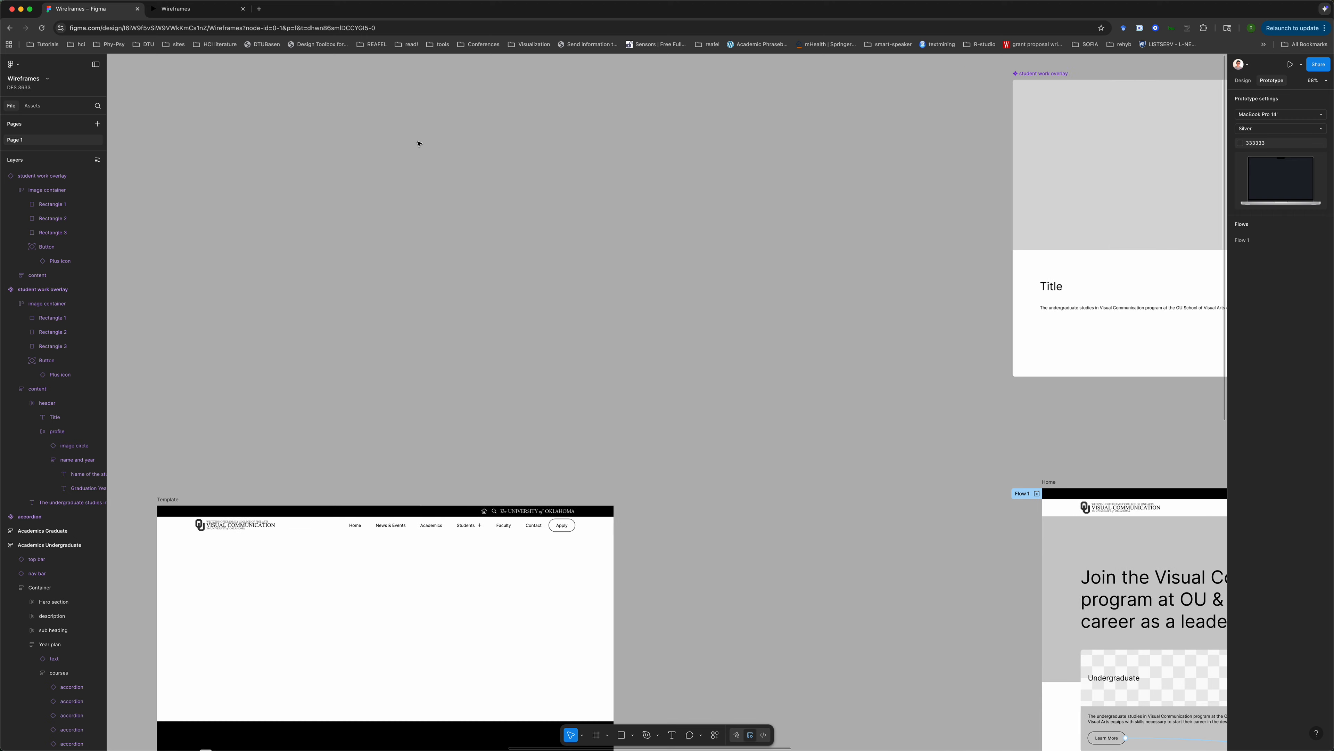
{"action": "scroll", "coordinate": [419, 144], "scroll_direction": "down", "scroll_amount": 3}
{"action": "scroll", "coordinate": [419, 144], "scroll_direction": "left", "scroll_amount": 15}
{"action": "scroll", "coordinate": [419, 143], "scroll_direction": "down", "scroll_amount": 2}
{"action": "scroll", "coordinate": [419, 144], "scroll_direction": "down", "scroll_amount": 3}
{"action": "scroll", "coordinate": [419, 144], "scroll_direction": "left", "scroll_amount": 10}
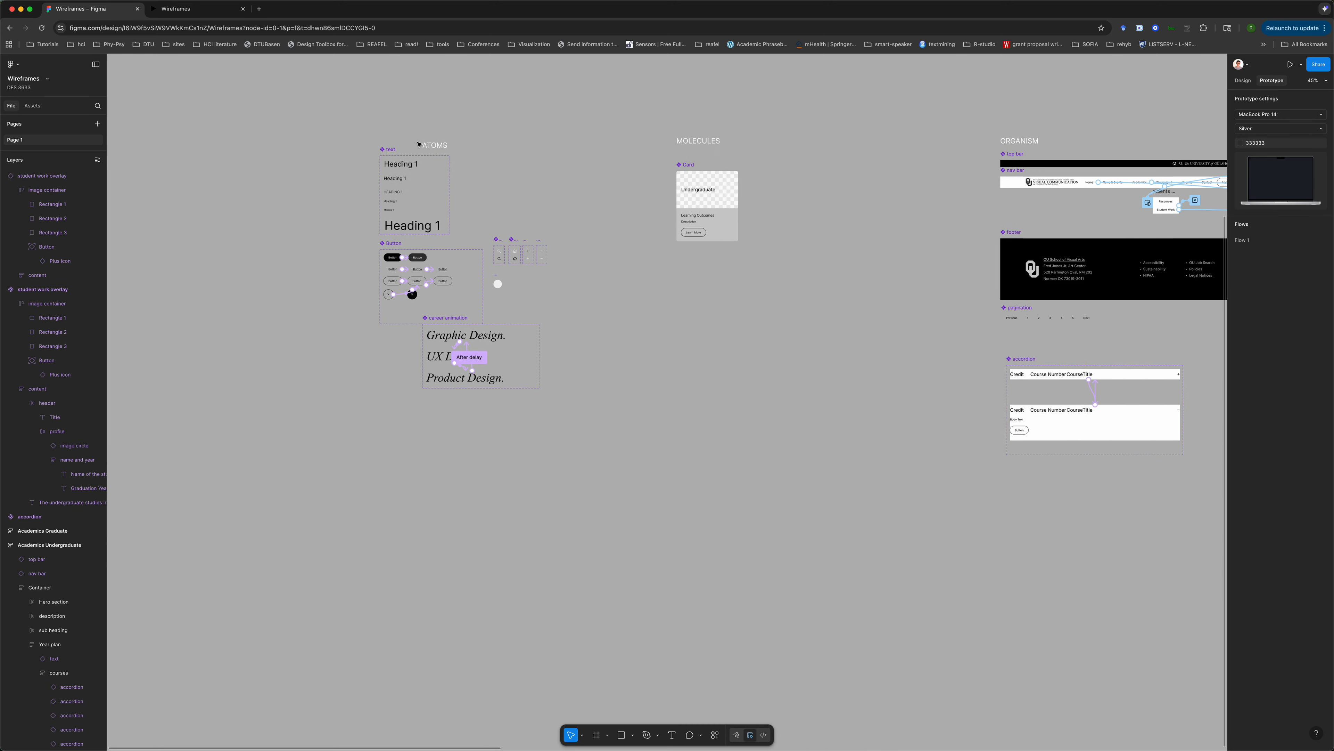
{"action": "scroll", "coordinate": [550, 263], "scroll_direction": "right", "scroll_amount": 5}
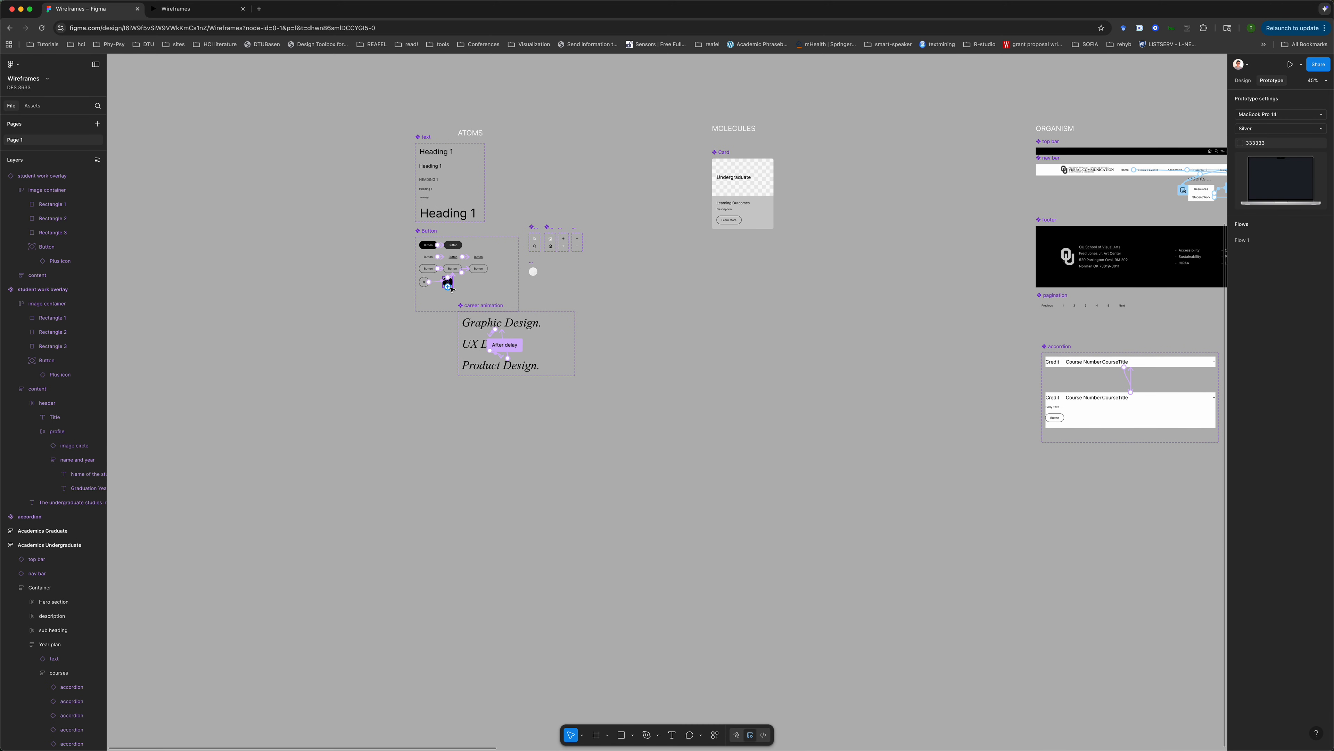
{"action": "scroll", "coordinate": [445, 283], "scroll_direction": "up", "scroll_amount": 10}
{"action": "left_click", "coordinate": [32, 105]}
{"action": "left_click", "coordinate": [47, 125]}
{"action": "type", "text": "button"}
{"action": "left_click", "coordinate": [28, 156]}
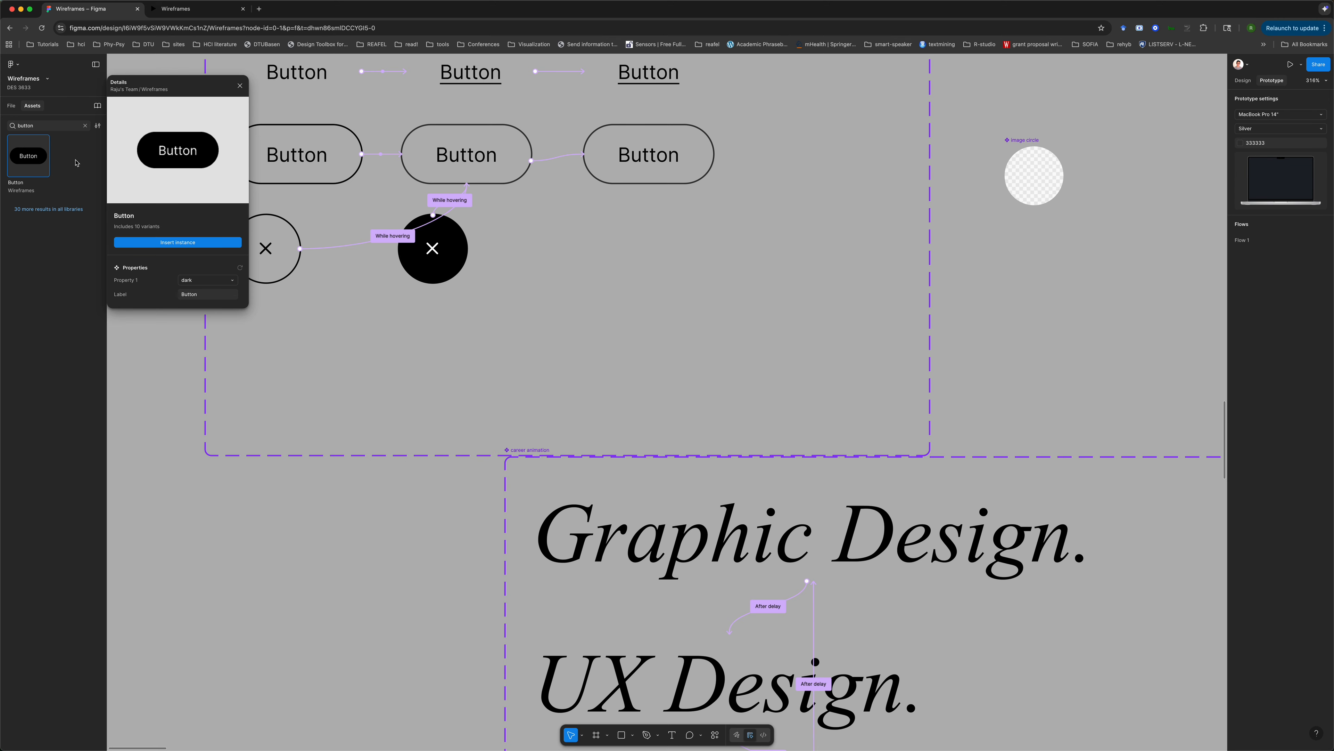
{"action": "left_click", "coordinate": [205, 297]}
{"action": "left_click", "coordinate": [221, 281]}
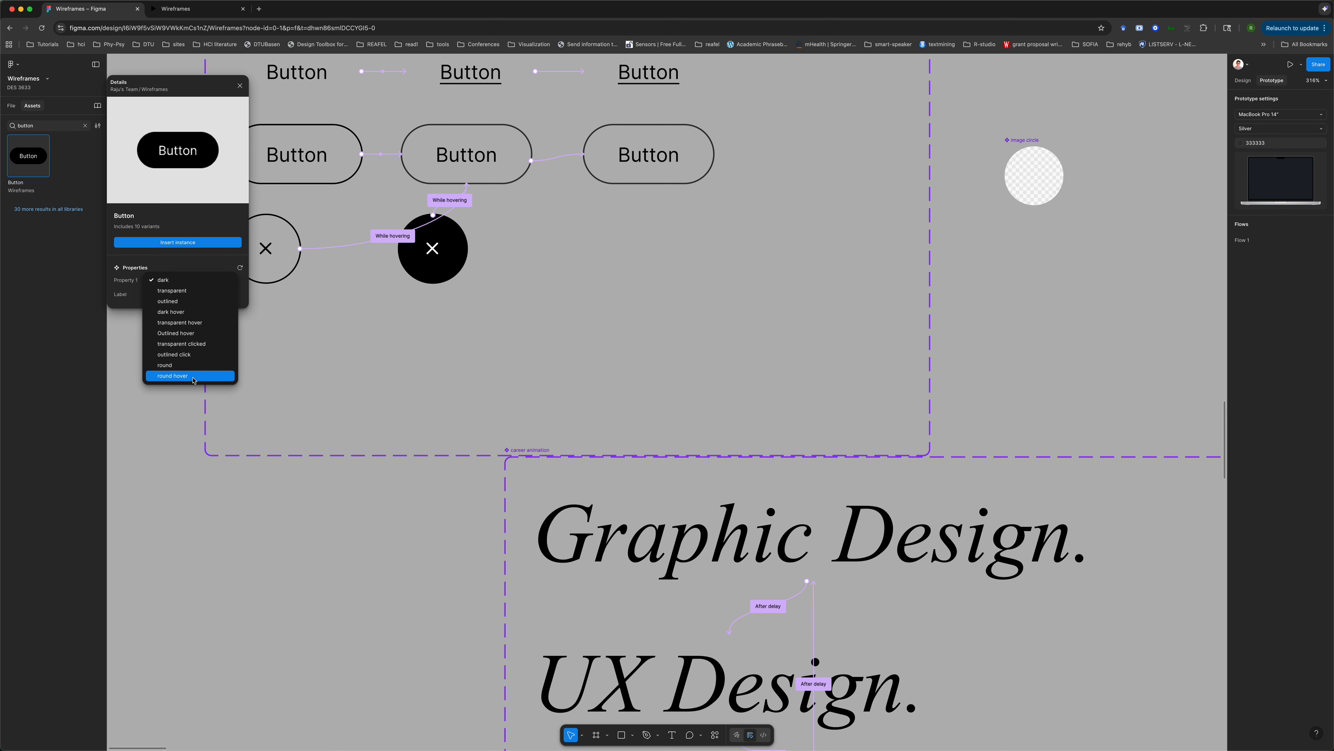
{"action": "left_click", "coordinate": [193, 376]}
{"action": "left_click", "coordinate": [177, 242]}
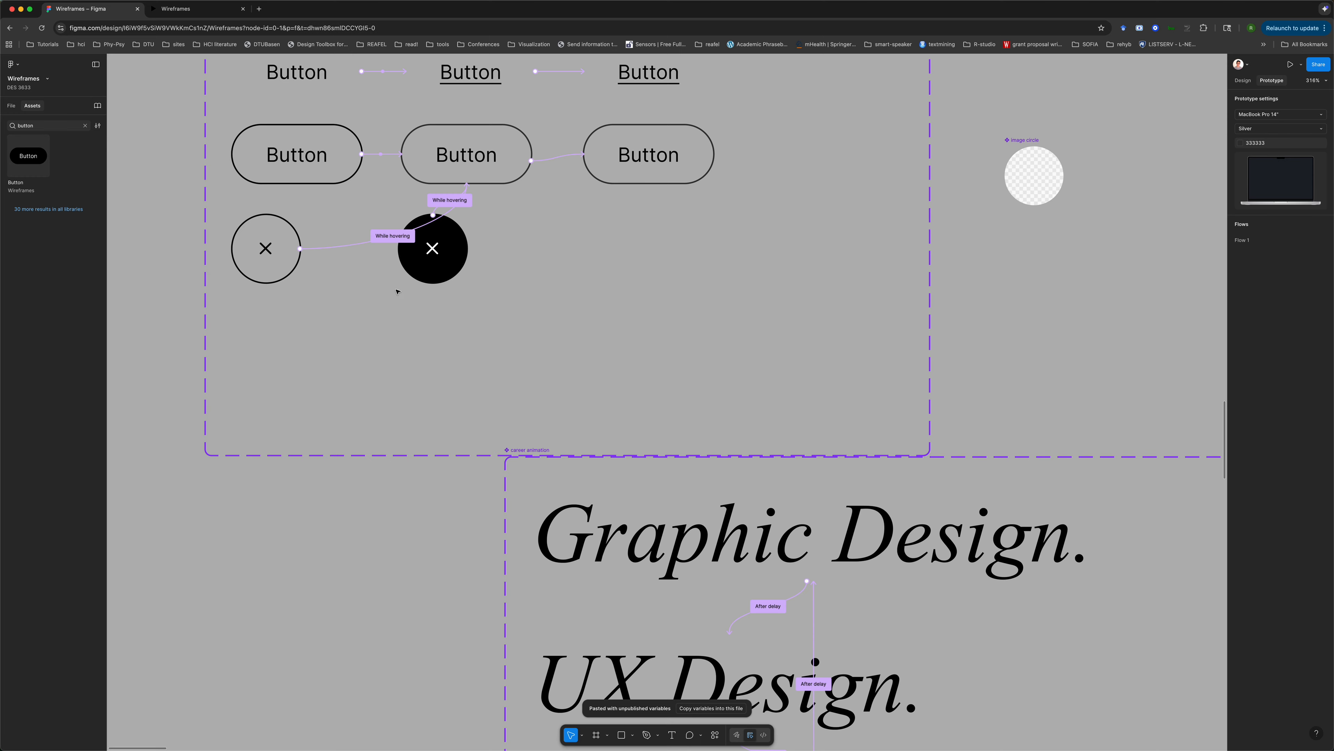
- Redirect the round variant's While hovering interaction to round hover and remove the hover interaction linking round hover to Outlined hover
{"action": "left_click", "coordinate": [393, 236]}
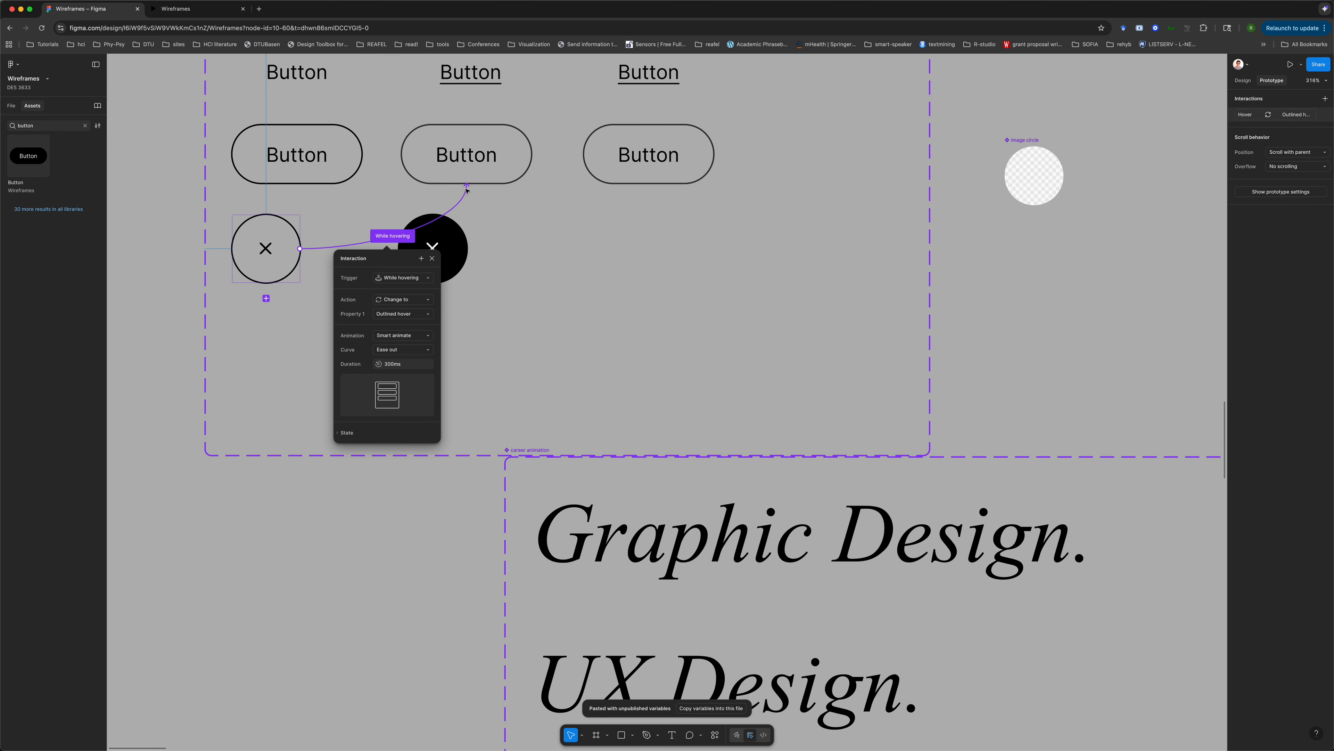
{"action": "left_click_drag", "start_coordinate": [466, 193], "coordinate": [432, 247]}
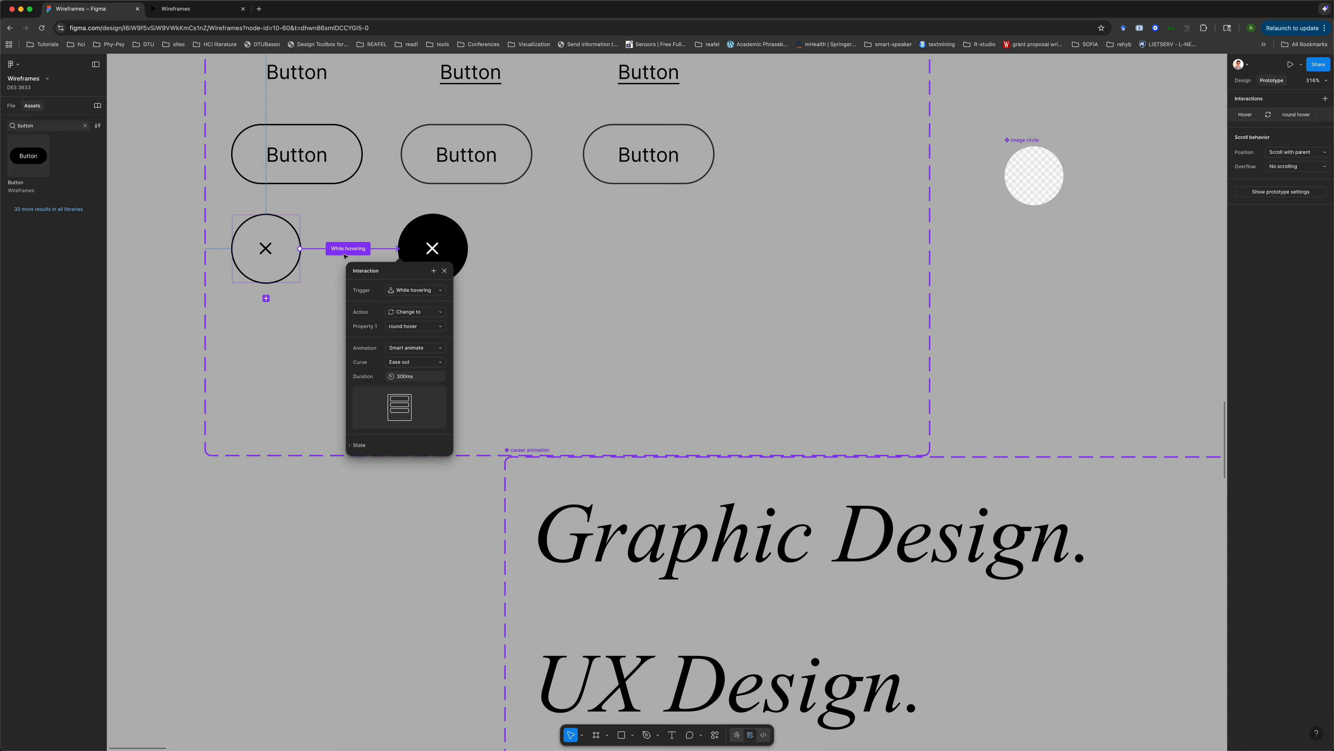
{"action": "left_click", "coordinate": [170, 297]}
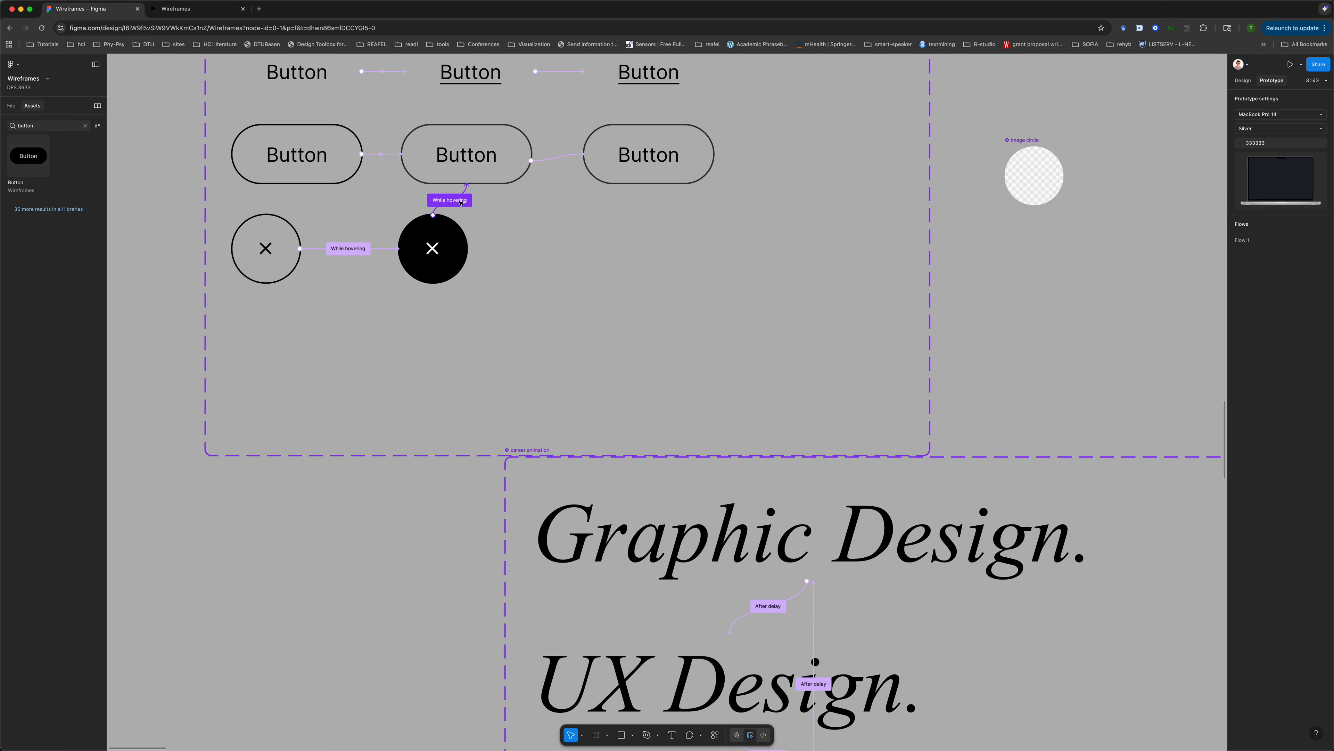
{"action": "left_click", "coordinate": [461, 202]}
{"action": "left_click", "coordinate": [176, 308]}
- Test opening the Bits overlay and closing it with its button in the prototype preview, and restart the flow
{"action": "scroll", "coordinate": [176, 309], "scroll_direction": "down", "scroll_amount": 10}
{"action": "scroll", "coordinate": [178, 310], "scroll_direction": "right", "scroll_amount": 20}
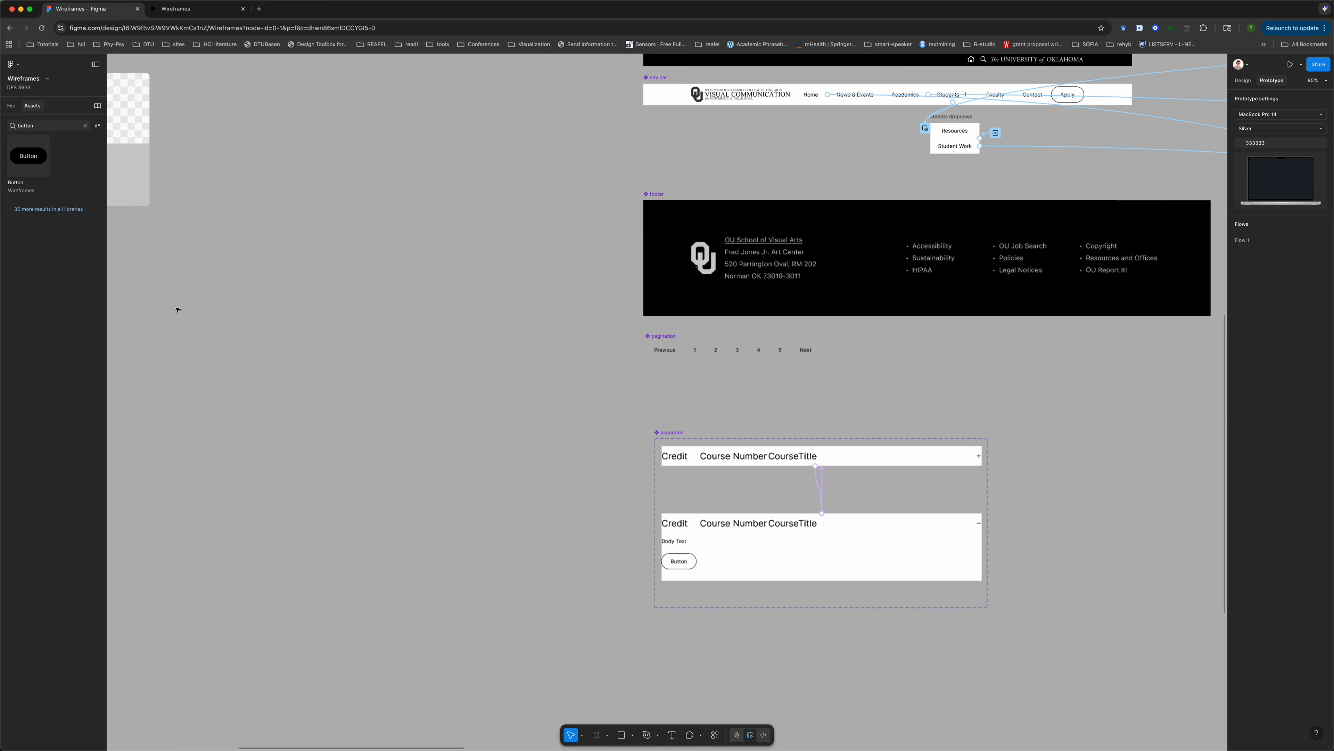
{"action": "scroll", "coordinate": [178, 309], "scroll_direction": "right", "scroll_amount": 15}
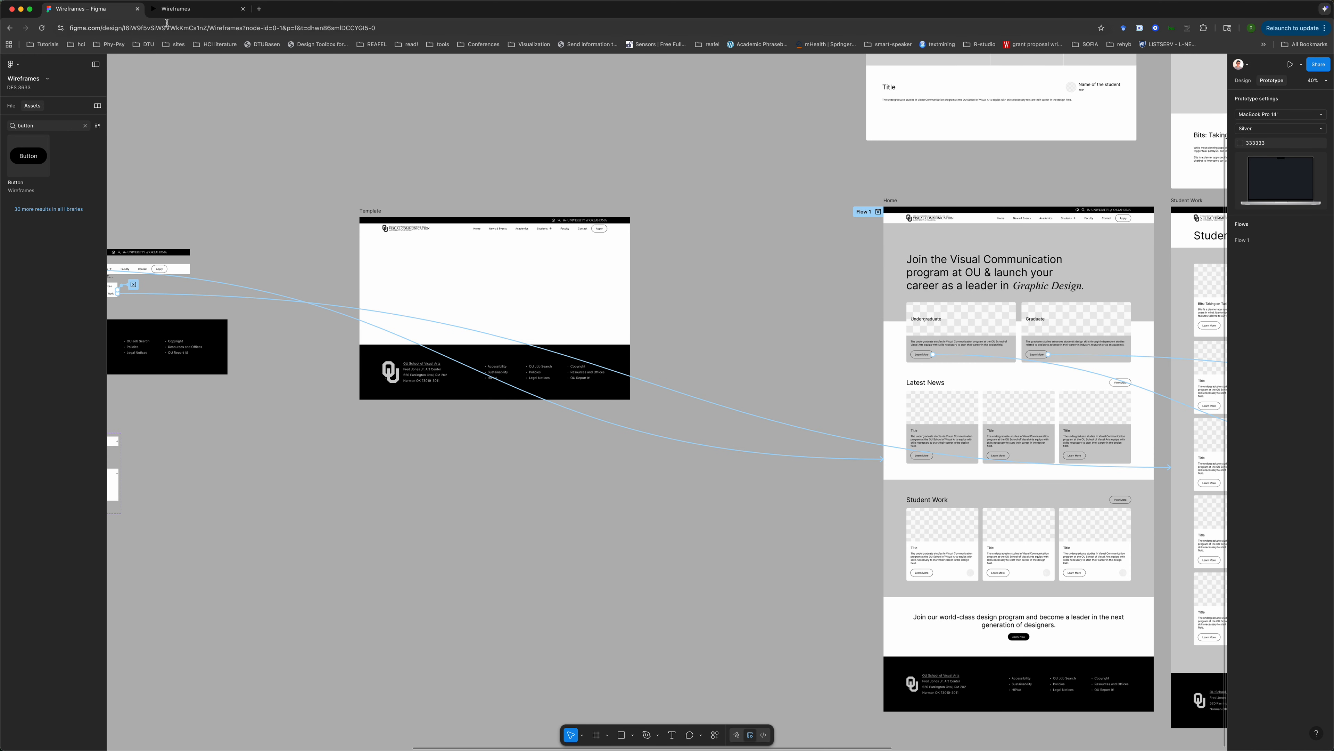
{"action": "left_click", "coordinate": [182, 13]}
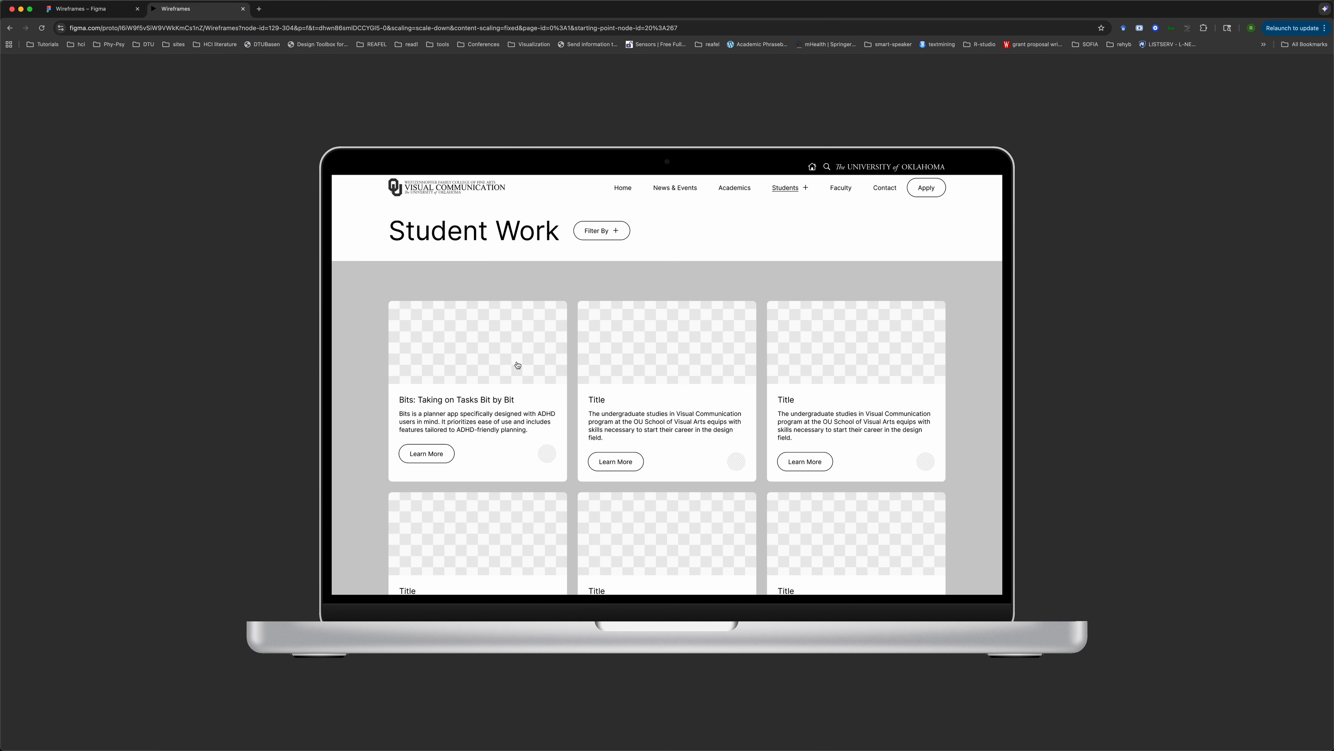
{"action": "left_click", "coordinate": [498, 362]}
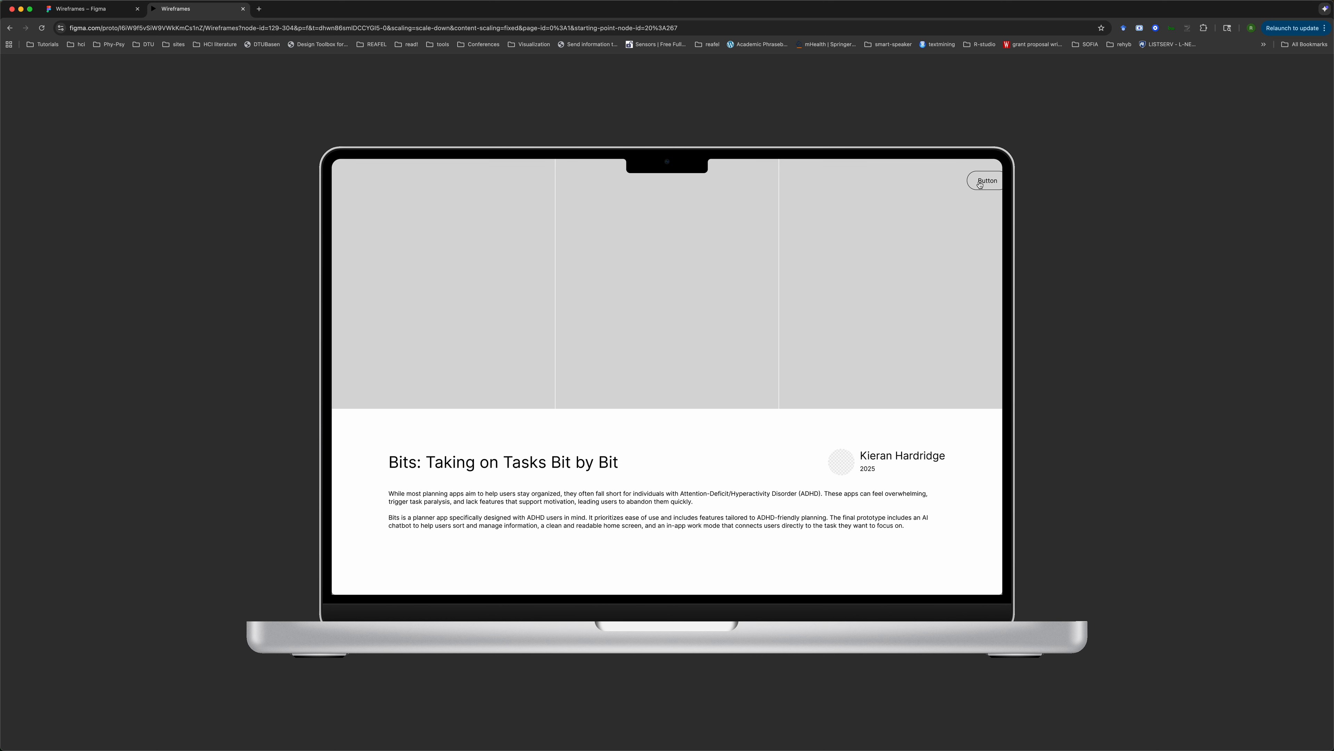
{"action": "left_click", "coordinate": [980, 185]}
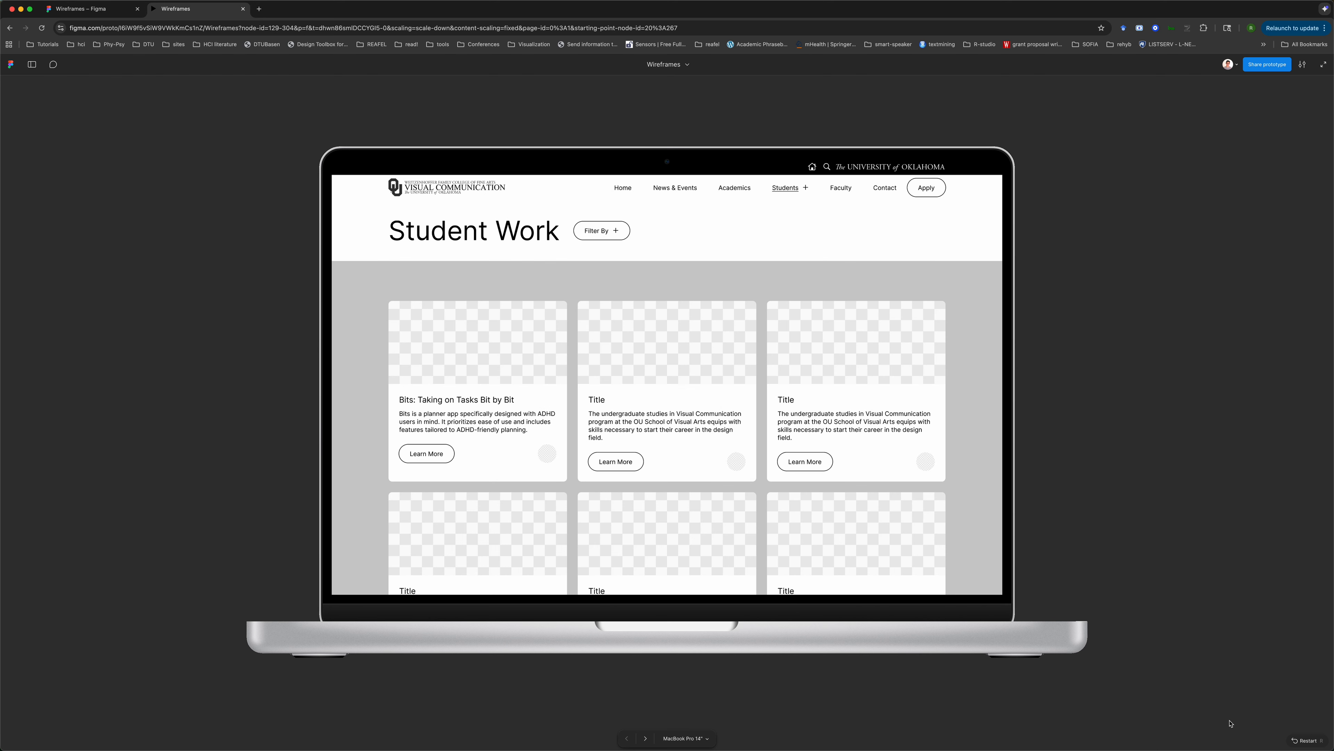
{"action": "left_click", "coordinate": [1288, 739]}
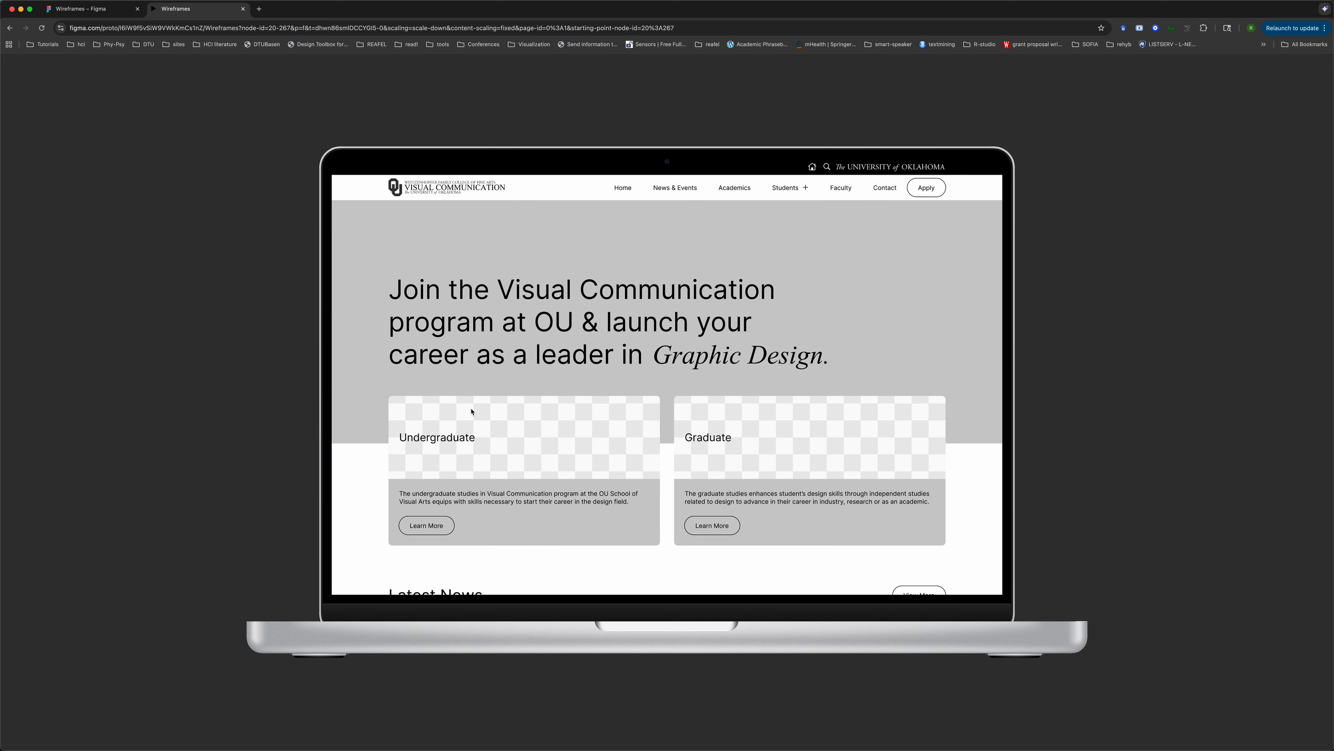
- Return to the design file and inspect the While hovering interaction settings between the round and round hover variants
{"action": "left_click", "coordinate": [81, 9]}
{"action": "left_click", "coordinate": [1272, 81]}
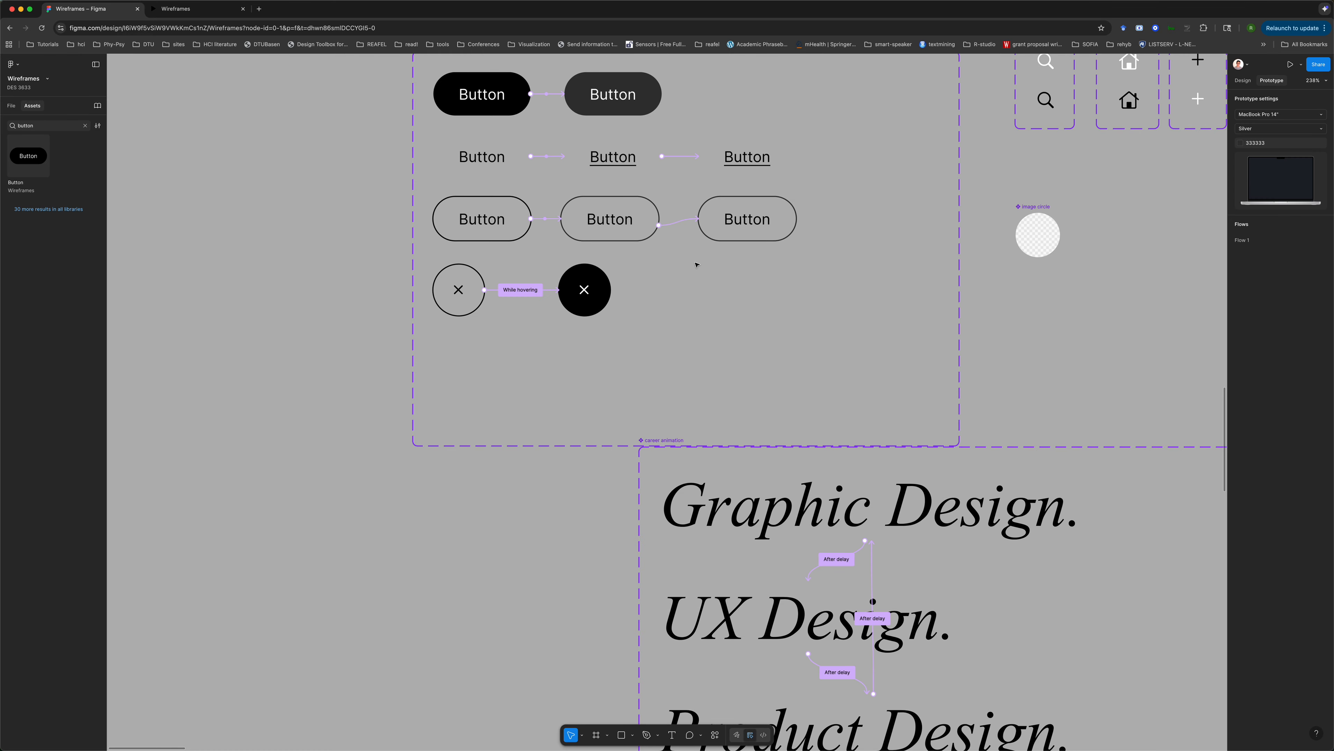
{"action": "left_click", "coordinate": [523, 291]}
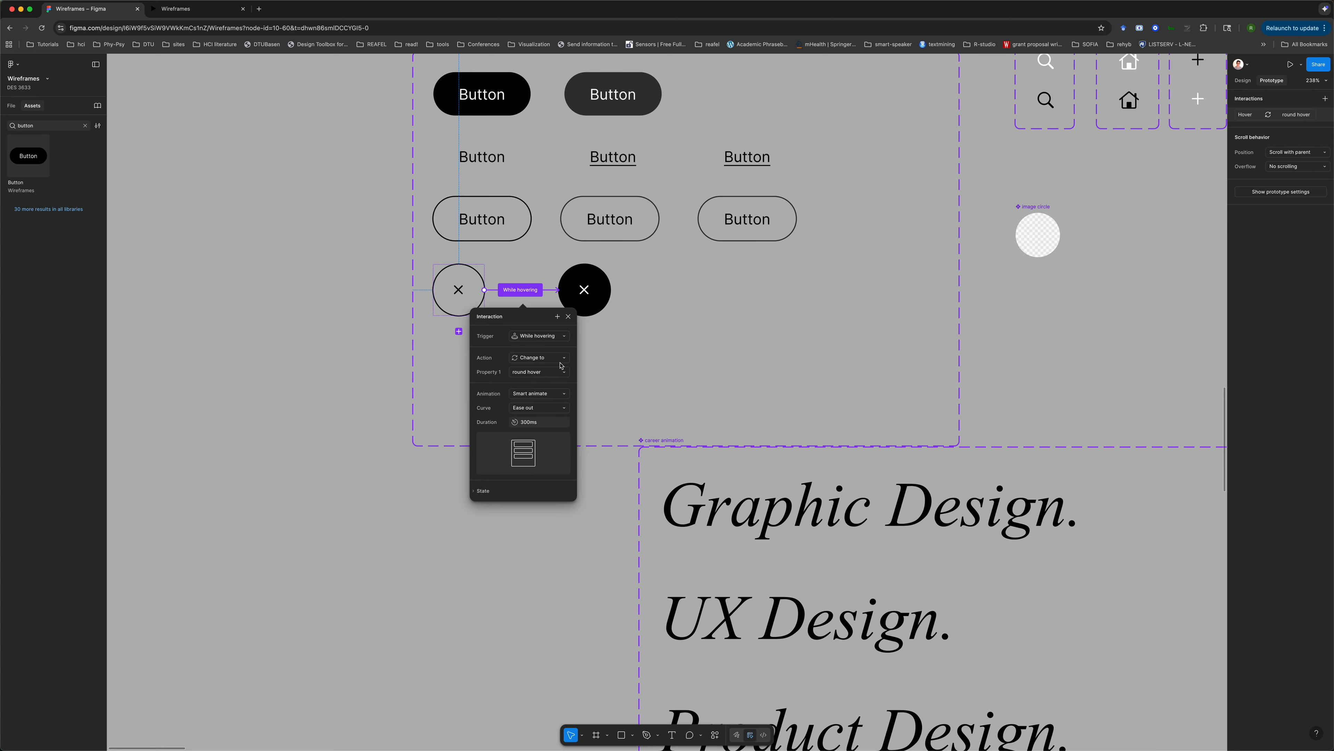
{"action": "left_click", "coordinate": [313, 510]}
- Reset the close button instance in the main student work overlay component
{"action": "scroll", "coordinate": [312, 509], "scroll_direction": "down", "scroll_amount": 10}
{"action": "scroll", "coordinate": [313, 510], "scroll_direction": "up", "scroll_amount": 5}
{"action": "scroll", "coordinate": [313, 510], "scroll_direction": "right", "scroll_amount": 4}
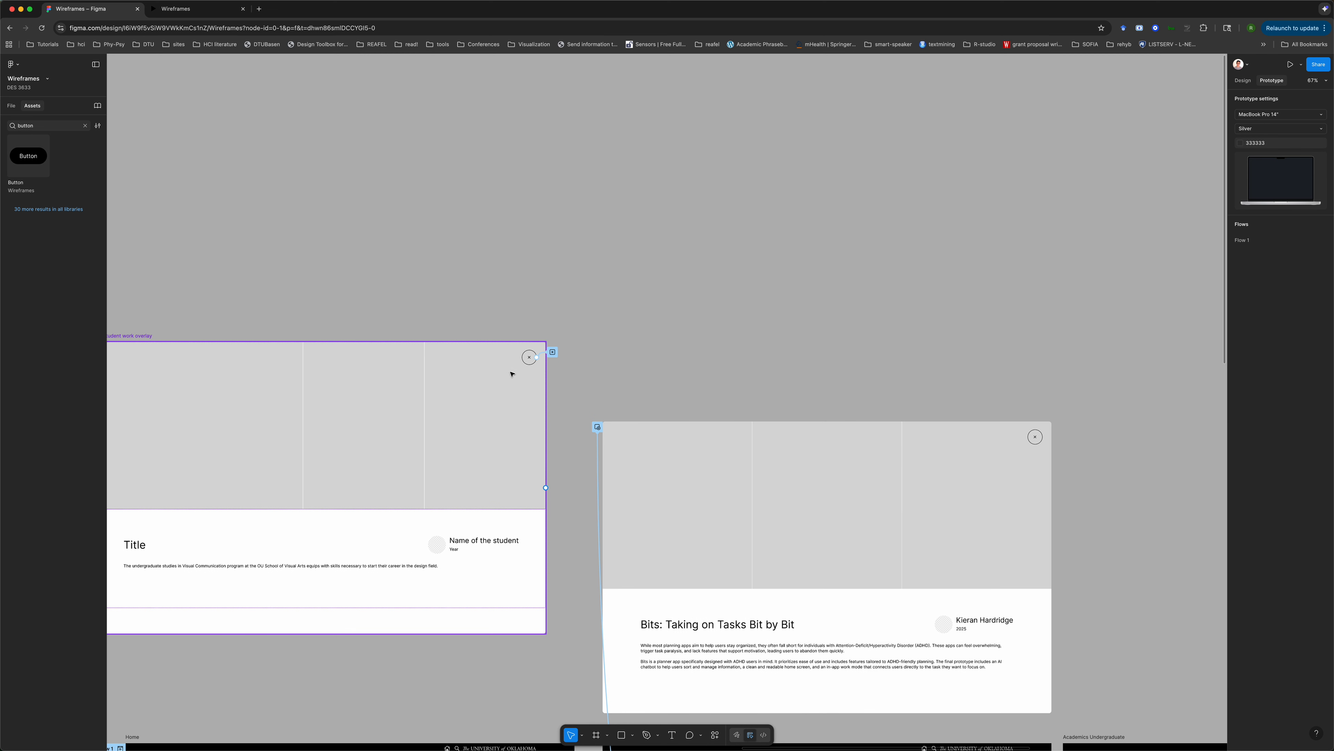
{"action": "left_click", "coordinate": [529, 360]}
{"action": "right_click", "coordinate": [528, 363]}
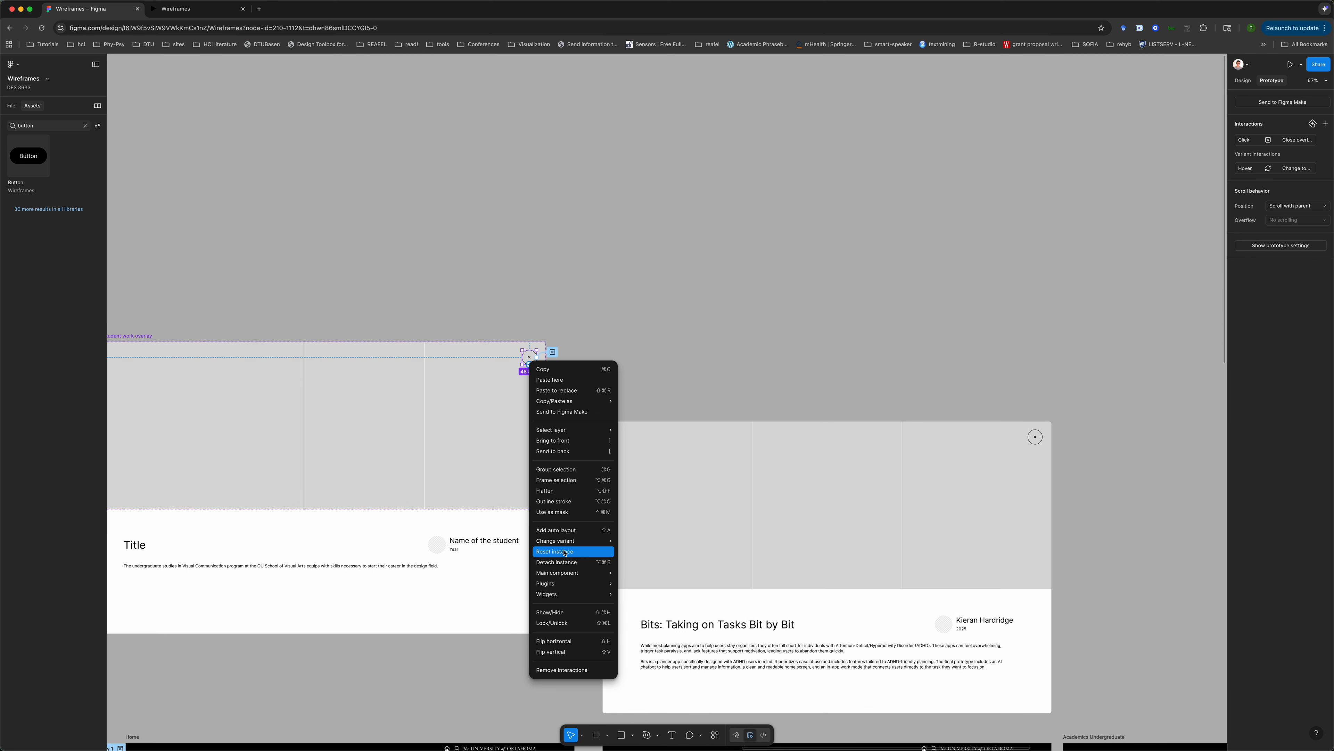
{"action": "left_click", "coordinate": [565, 552]}
- Test the reset close button's hover and click behaviour on the Bits overlay in the prototype preview, and dismiss the overlay
{"action": "left_click", "coordinate": [177, 9]}
{"action": "left_click", "coordinate": [548, 356]}
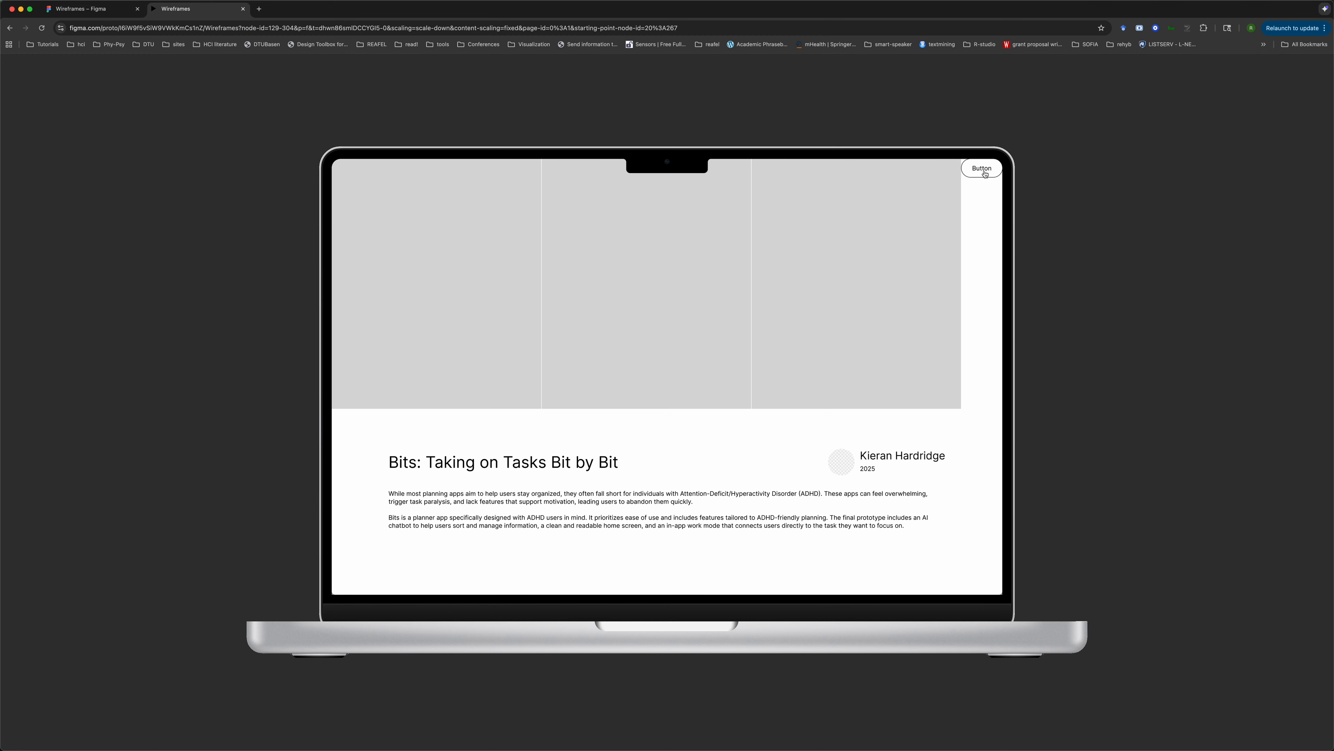
{"action": "left_click", "coordinate": [989, 177]}
{"action": "left_click", "coordinate": [548, 367]}
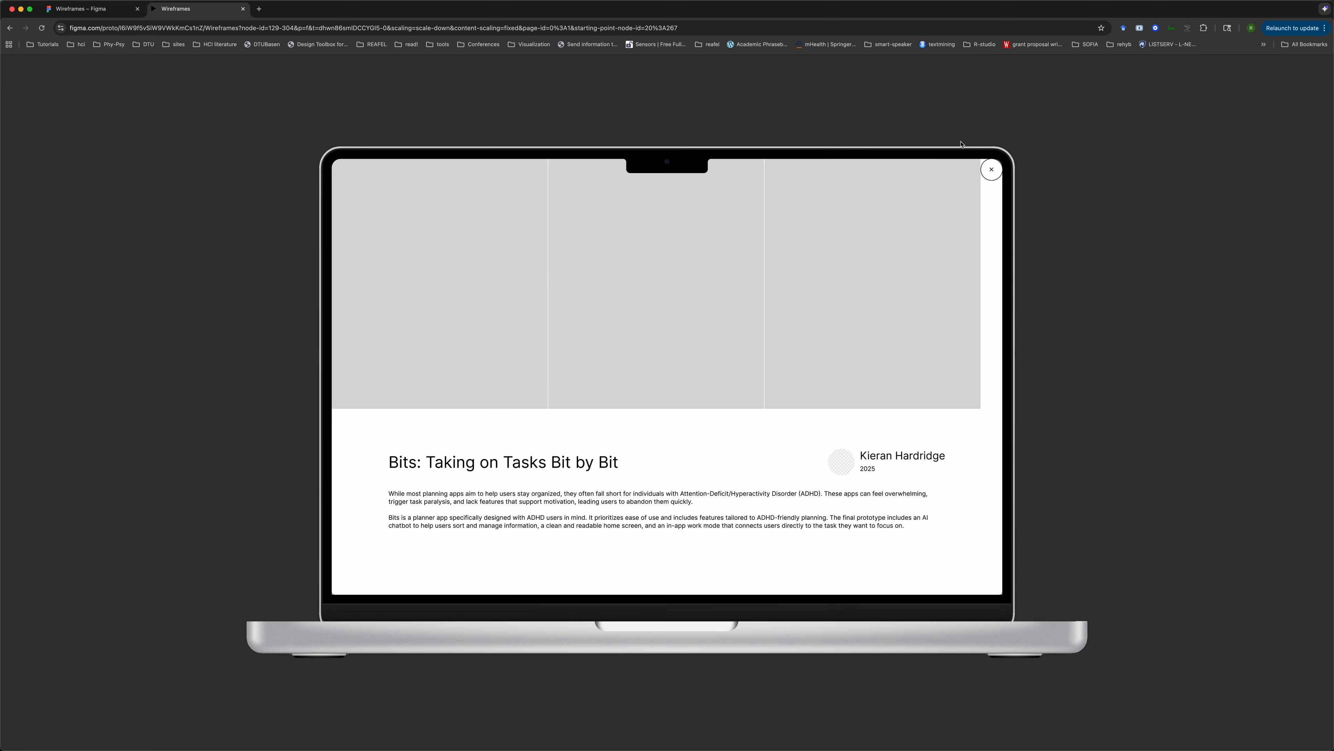
{"action": "left_click", "coordinate": [289, 213]}
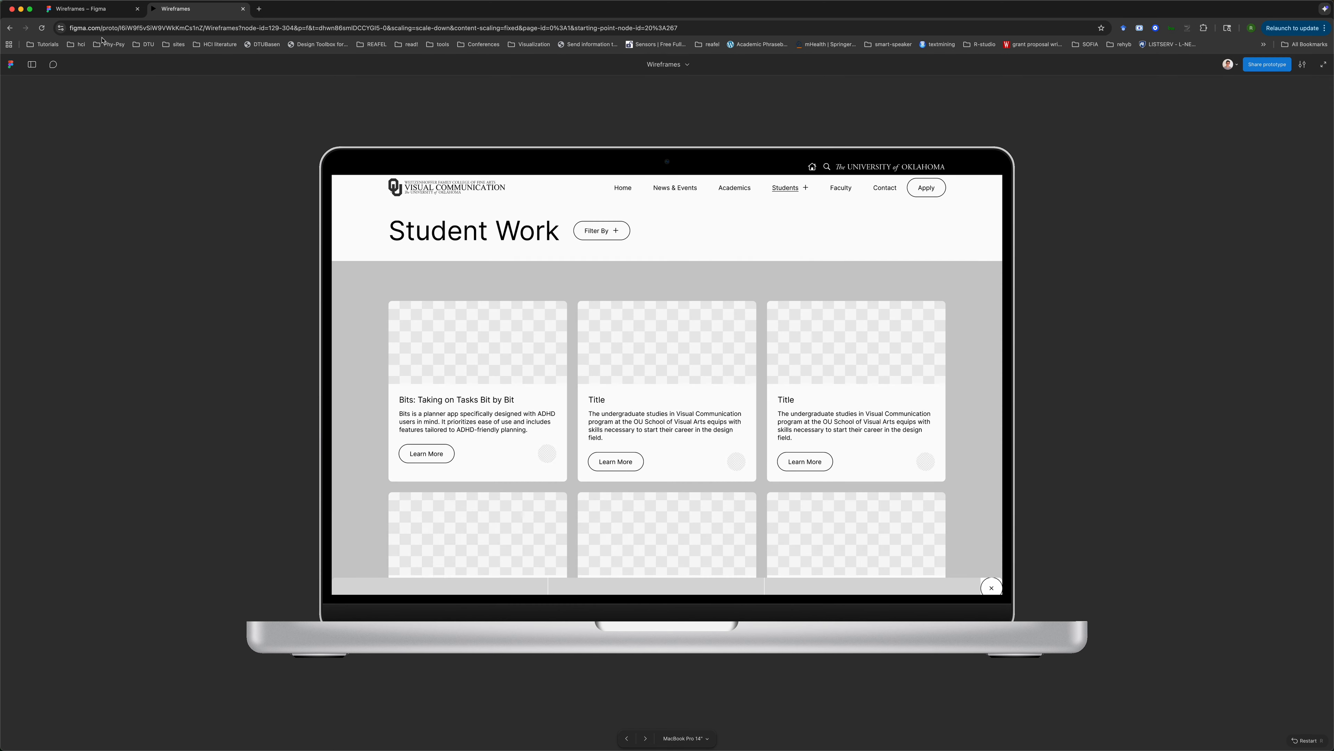
- Return to the design file and delete the While hovering interaction between the round and round hover variants of the Button component
{"action": "left_click", "coordinate": [98, 9]}
{"action": "scroll", "coordinate": [360, 245], "scroll_direction": "left", "scroll_amount": 20}
{"action": "scroll", "coordinate": [360, 245], "scroll_direction": "down", "scroll_amount": 10}
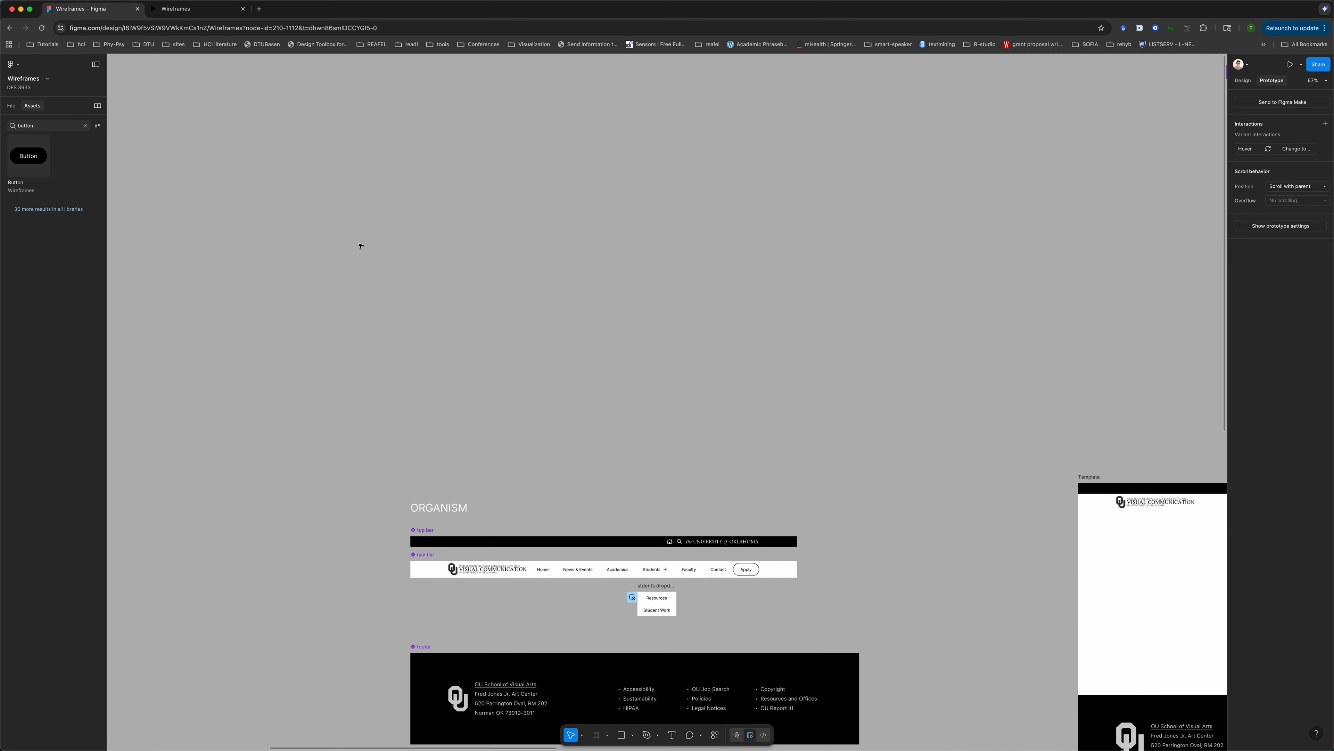
{"action": "scroll", "coordinate": [360, 246], "scroll_direction": "up", "scroll_amount": 15}
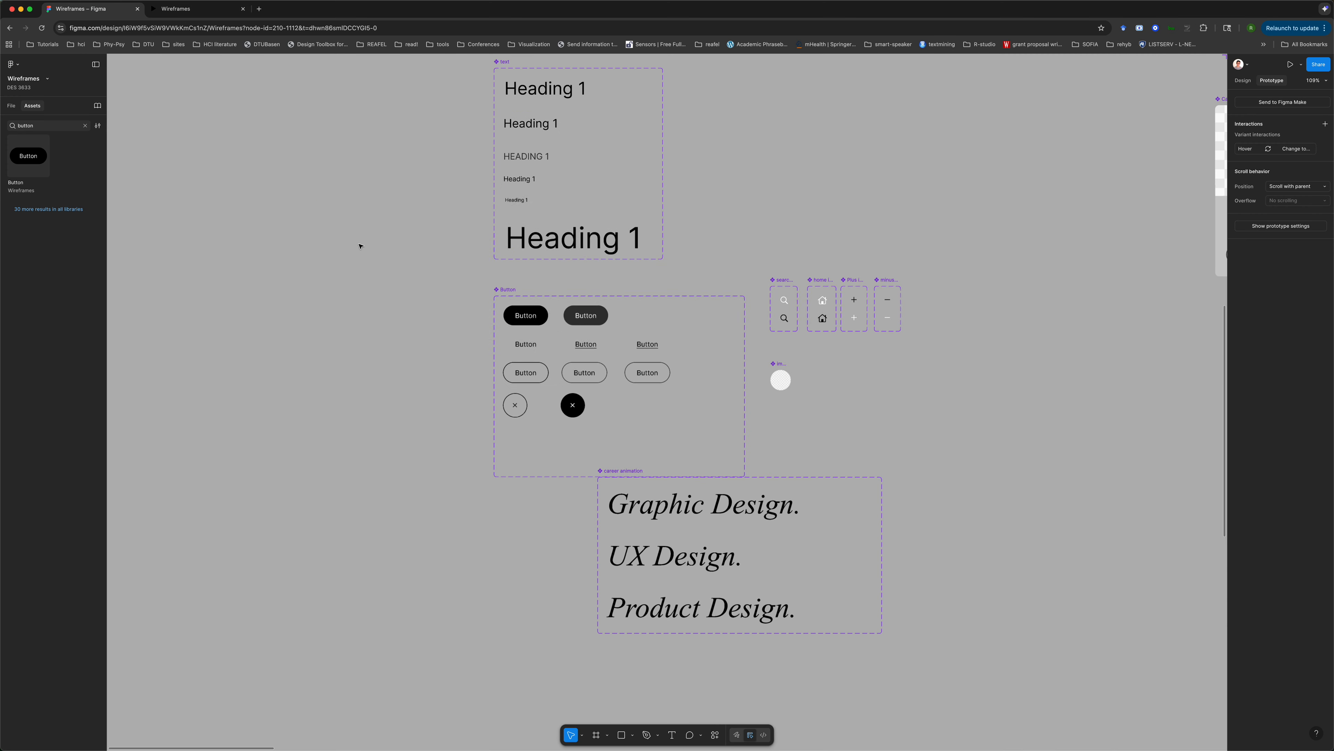
{"action": "scroll", "coordinate": [360, 245], "scroll_direction": "down", "scroll_amount": 5}
{"action": "scroll", "coordinate": [360, 245], "scroll_direction": "right", "scroll_amount": 5}
{"action": "left_click", "coordinate": [494, 300]}
{"action": "key", "text": "Delete"}
{"action": "left_click", "coordinate": [1243, 80]}
{"action": "left_click", "coordinate": [402, 301]}
{"action": "left_click", "coordinate": [286, 331]}
{"action": "scroll", "coordinate": [285, 332], "scroll_direction": "down", "scroll_amount": 8}
{"action": "scroll", "coordinate": [285, 332], "scroll_direction": "right", "scroll_amount": 15}
{"action": "scroll", "coordinate": [284, 332], "scroll_direction": "down", "scroll_amount": 5}
{"action": "scroll", "coordinate": [284, 332], "scroll_direction": "right", "scroll_amount": 15}
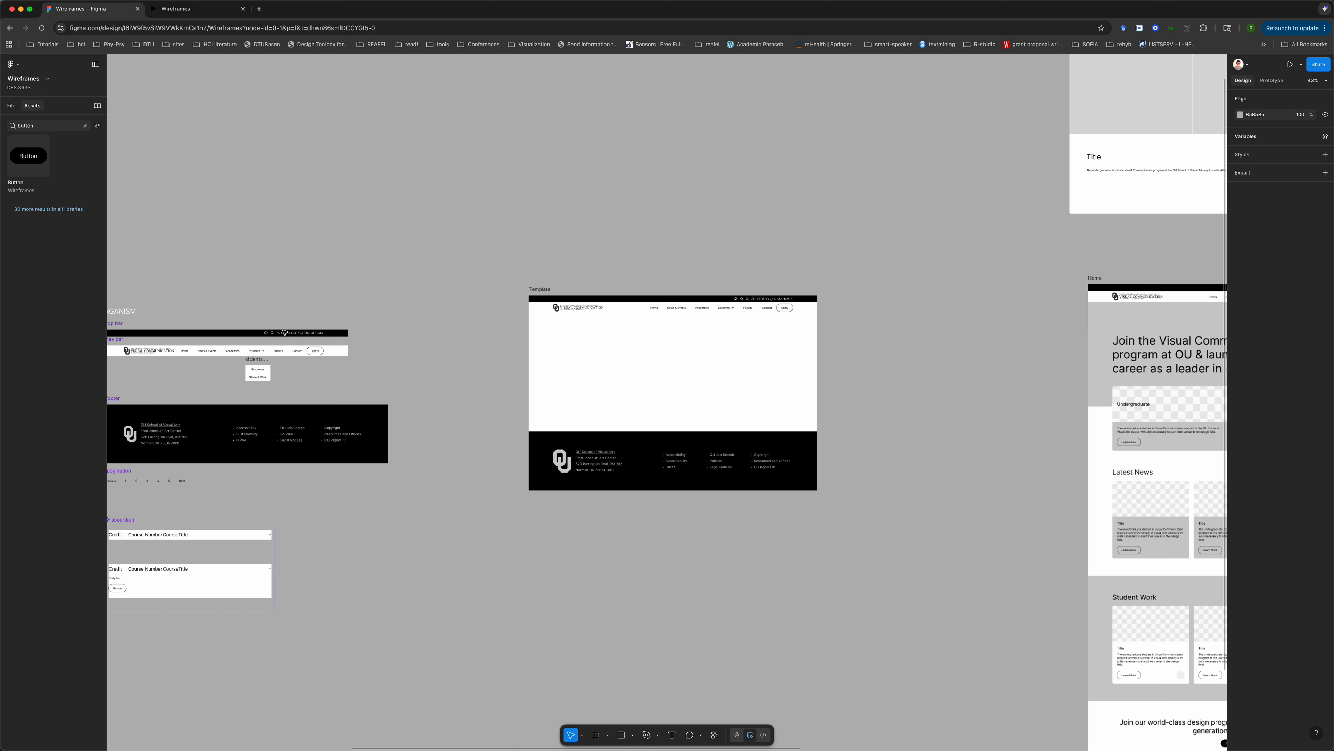
{"action": "scroll", "coordinate": [284, 331], "scroll_direction": "up", "scroll_amount": 4}
{"action": "scroll", "coordinate": [284, 332], "scroll_direction": "down", "scroll_amount": 1}
{"action": "scroll", "coordinate": [285, 332], "scroll_direction": "right", "scroll_amount": 1}
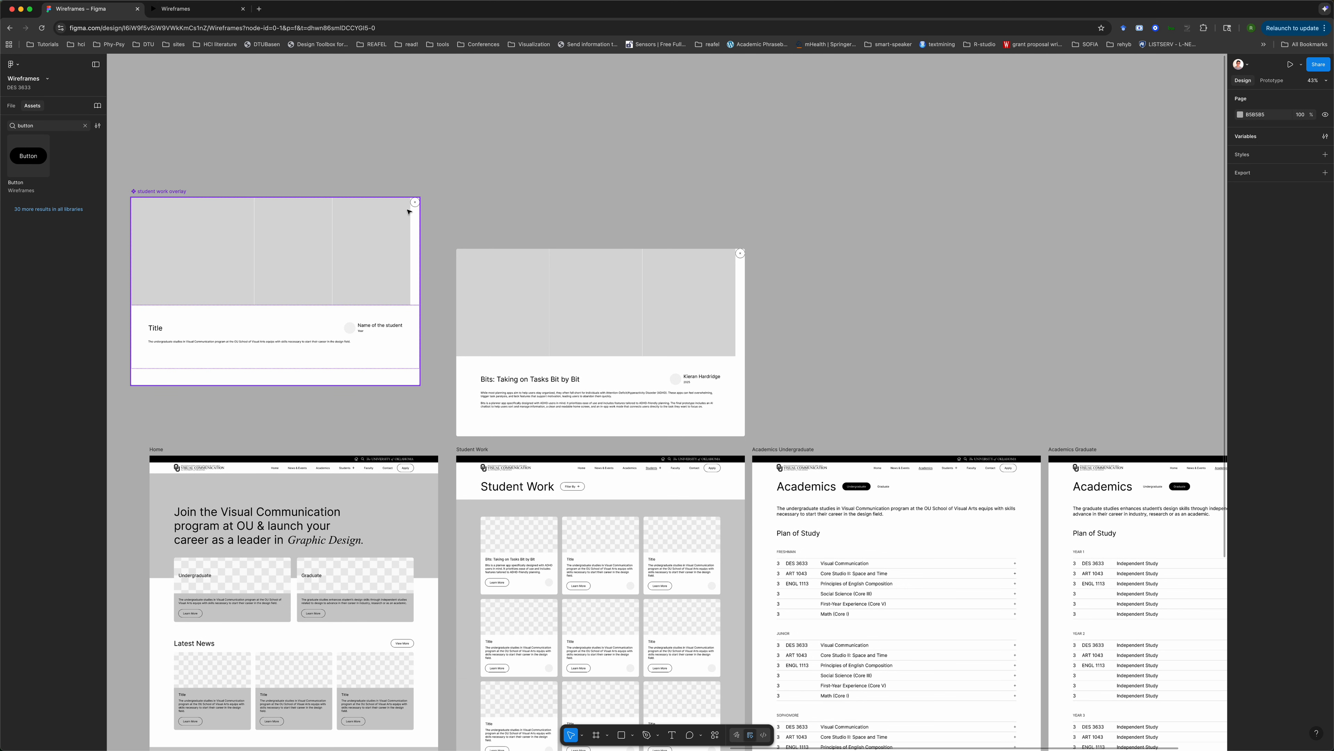
{"action": "double_click", "coordinate": [419, 205]}
{"action": "scroll", "coordinate": [418, 205], "scroll_direction": "left", "scroll_amount": 5}
{"action": "scroll", "coordinate": [419, 205], "scroll_direction": "up", "scroll_amount": 1}
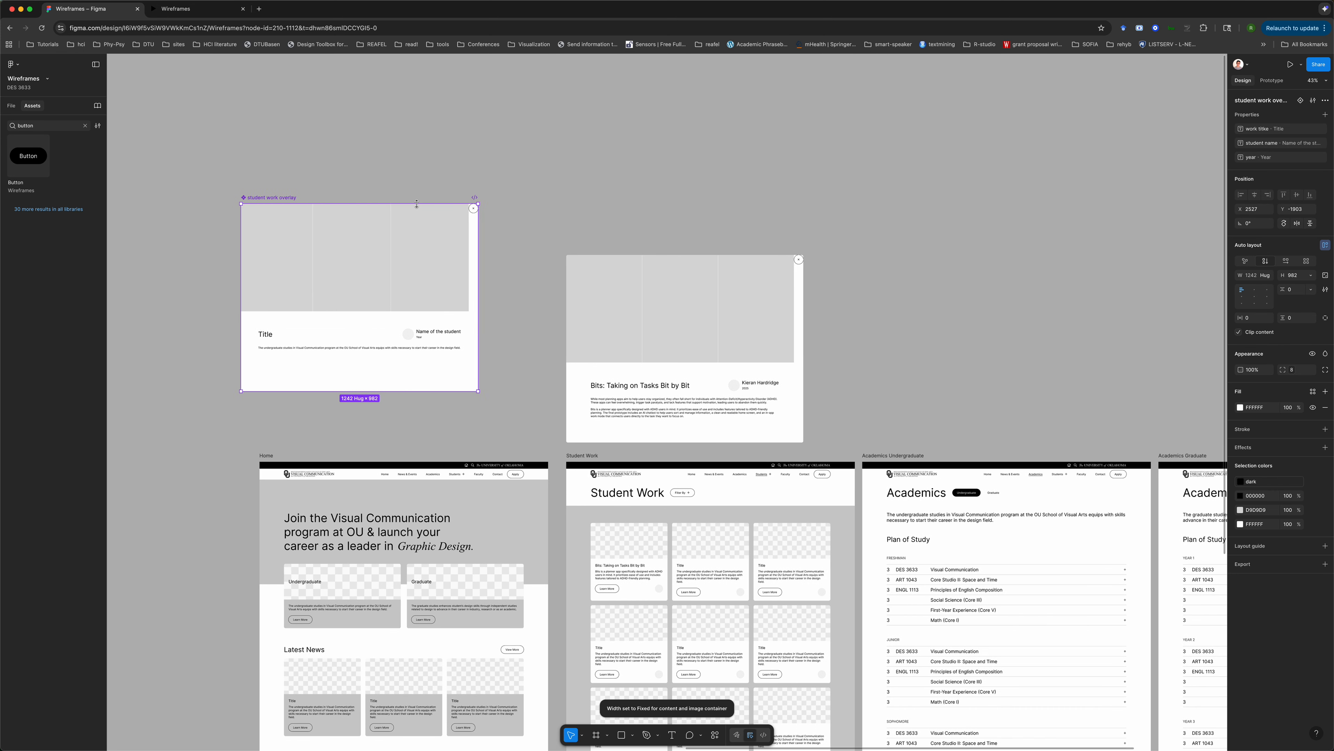
{"action": "key", "text": "cmd+z"}
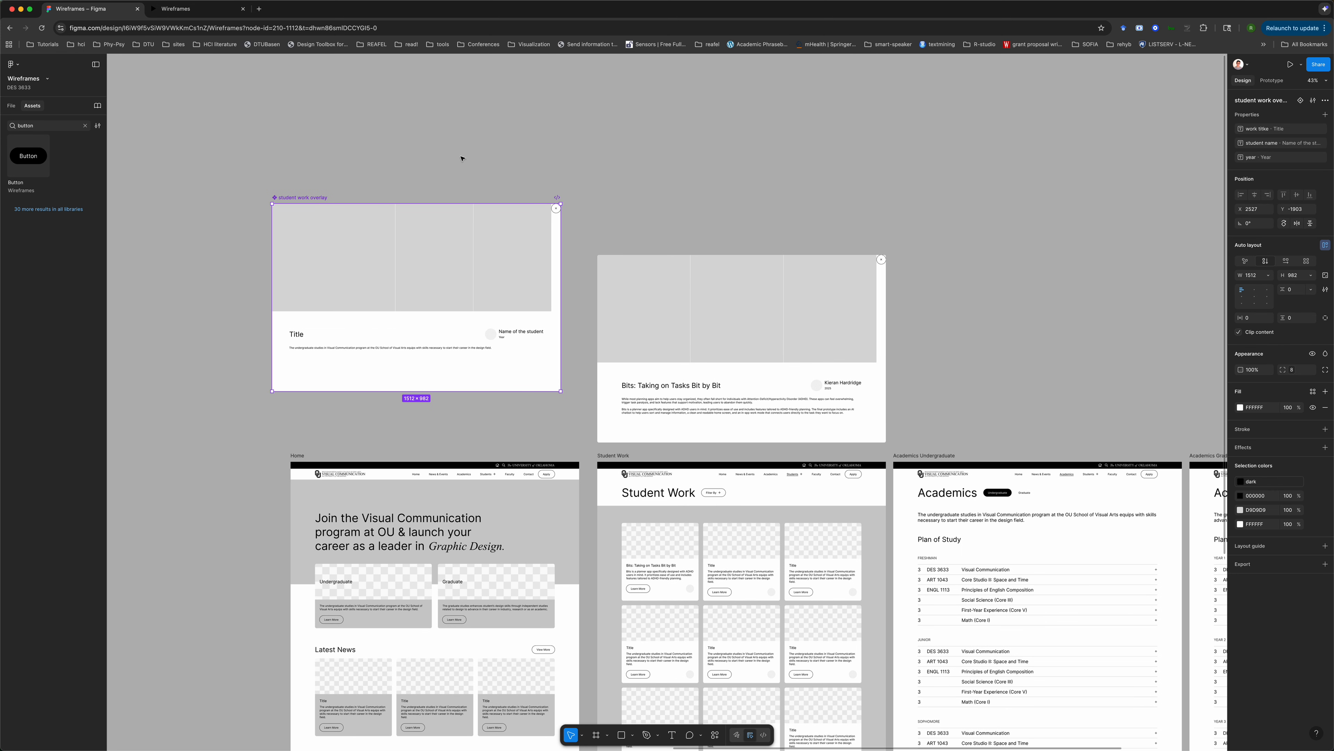
- Give the close button in the main student work overlay component absolute positioning, placing it over the images at about X 1446, Y 19
{"action": "scroll", "coordinate": [461, 158], "scroll_direction": "up", "scroll_amount": 5}
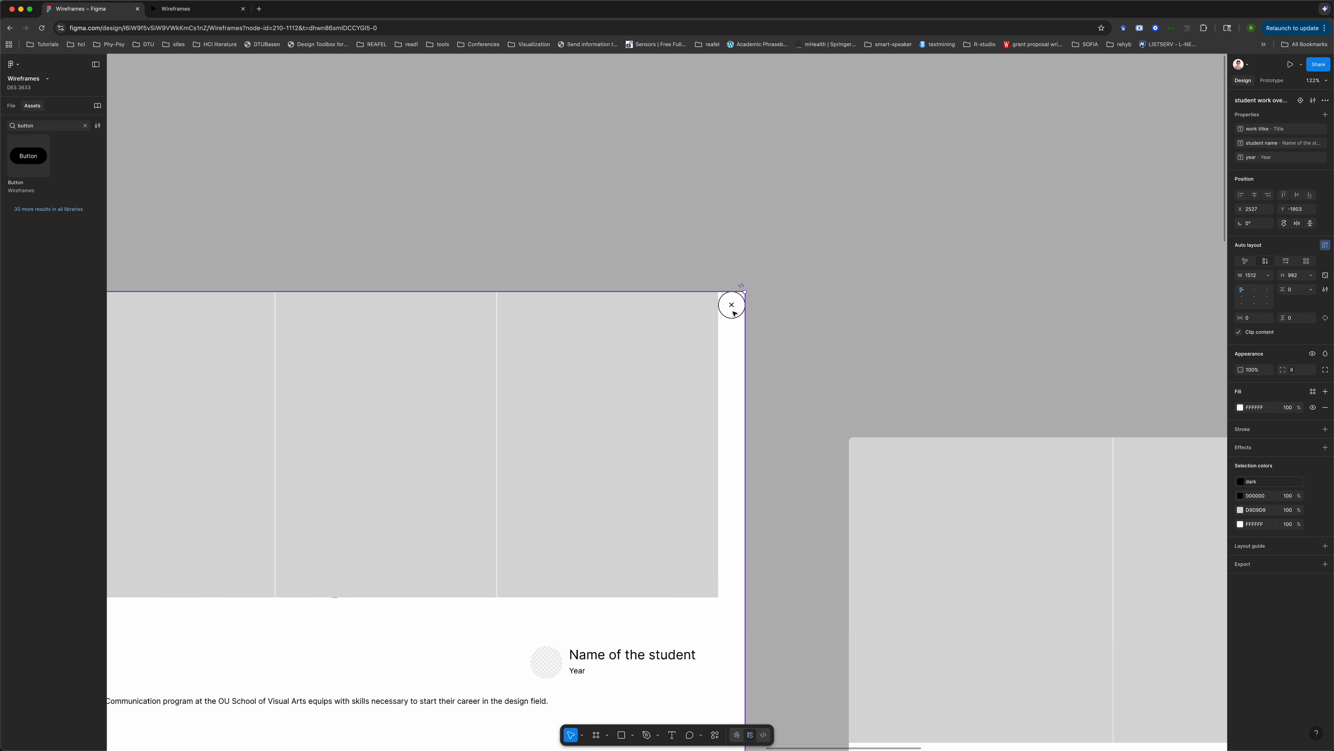
{"action": "left_click", "coordinate": [11, 105]}
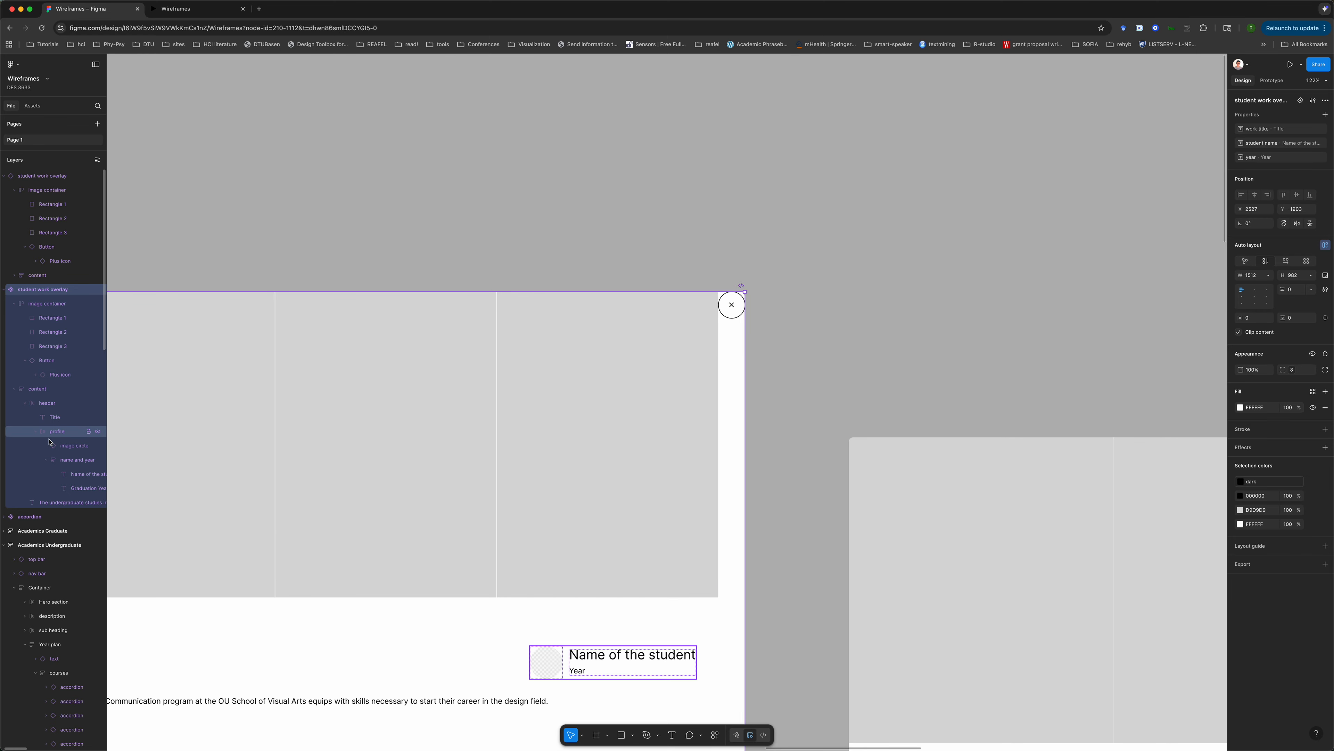
{"action": "left_click", "coordinate": [53, 360]}
{"action": "right_click", "coordinate": [53, 361]}
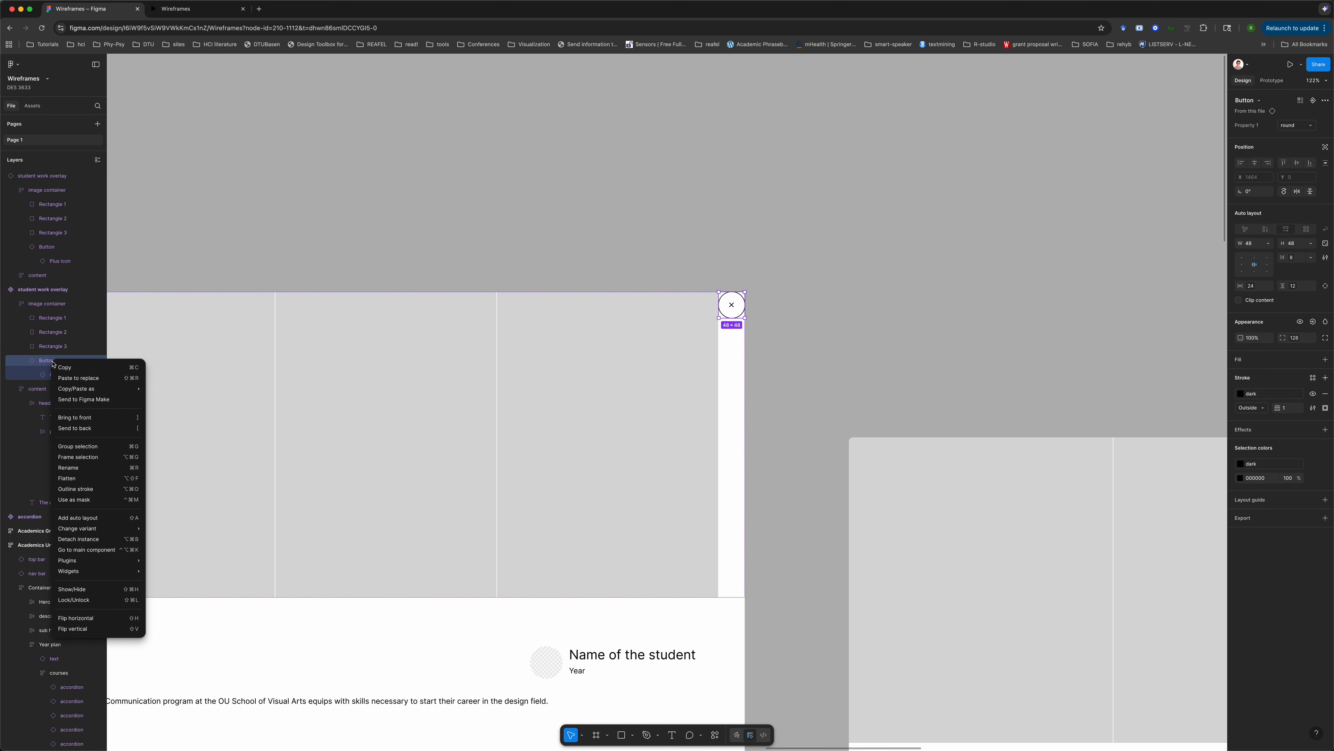
{"action": "left_click", "coordinate": [98, 539]}
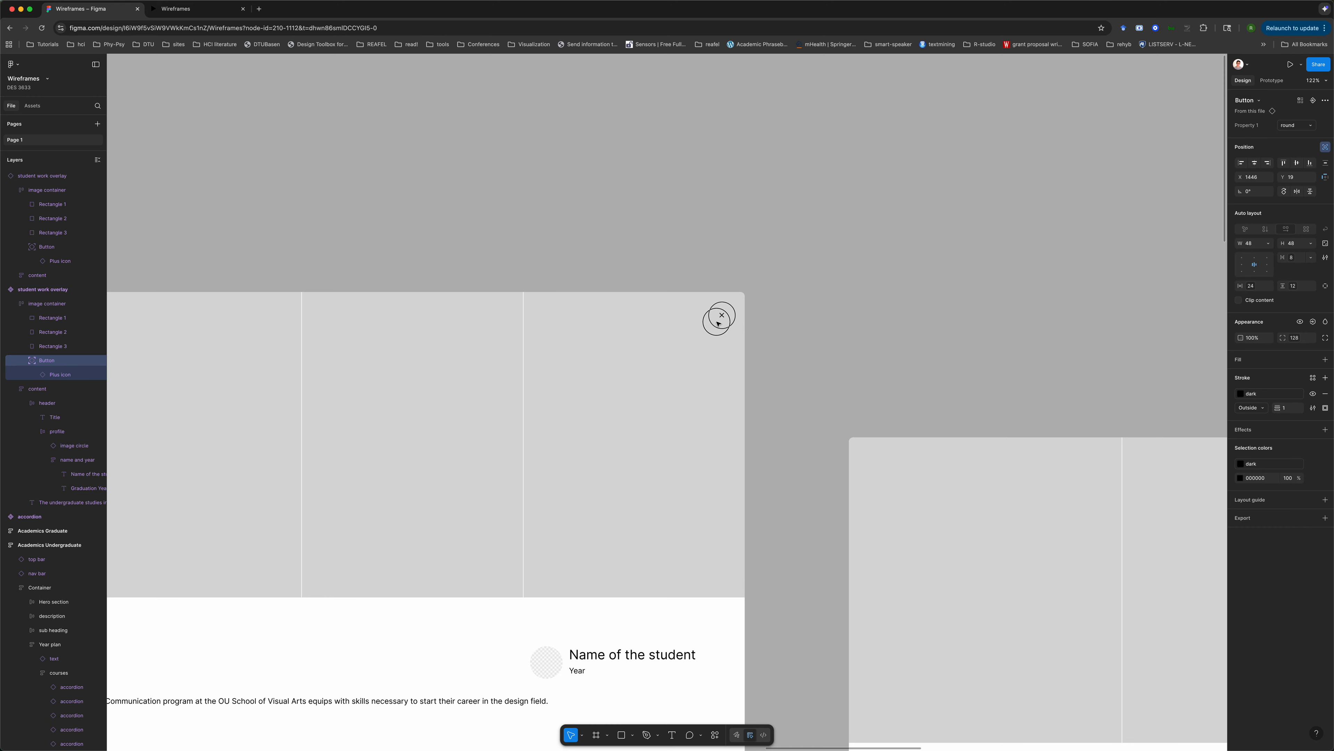
{"action": "left_click", "coordinate": [818, 314]}
- Add an On click interaction with the Close overlay action to the close button in the main student work overlay component
{"action": "scroll", "coordinate": [818, 314], "scroll_direction": "right", "scroll_amount": 10}
{"action": "scroll", "coordinate": [818, 314], "scroll_direction": "down", "scroll_amount": 10}
{"action": "left_click", "coordinate": [522, 288]}
{"action": "left_click", "coordinate": [518, 288]}
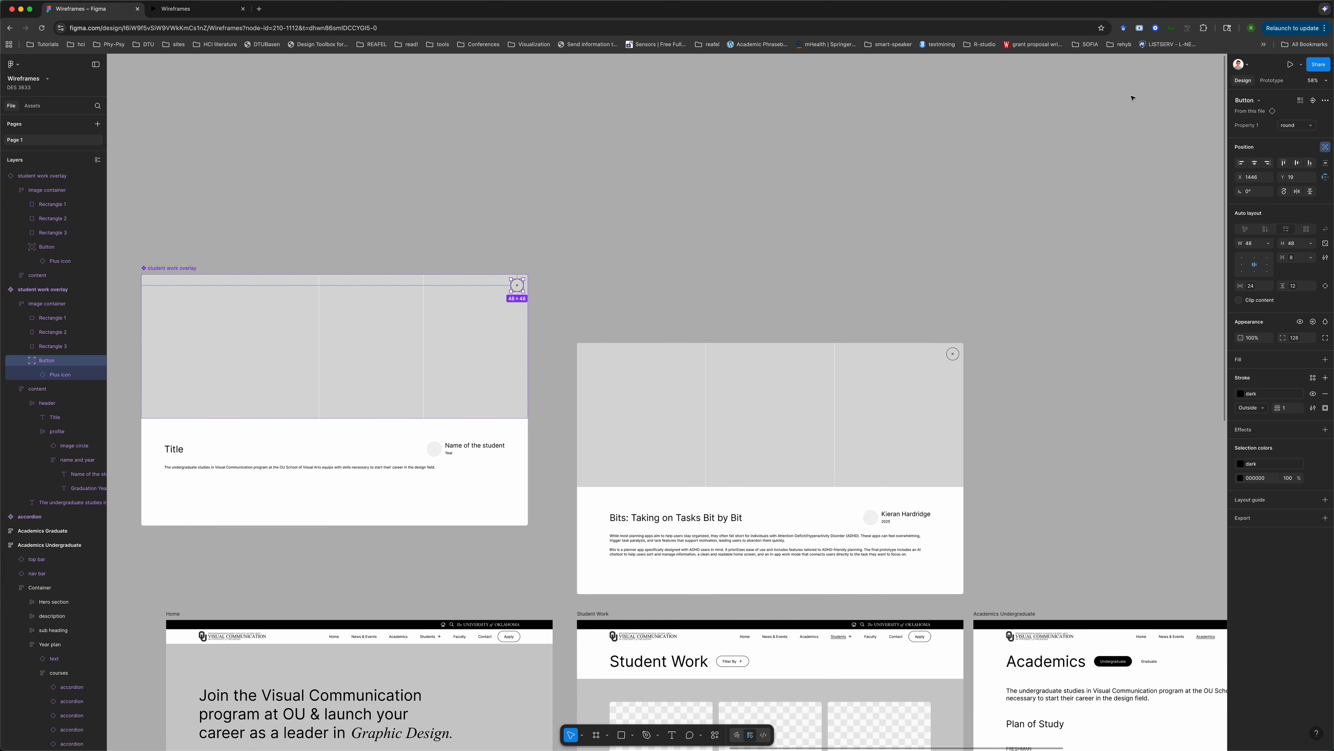
{"action": "left_click", "coordinate": [1271, 80]}
{"action": "mouse_move", "coordinate": [1252, 161]}
{"action": "left_click", "coordinate": [1325, 124]}
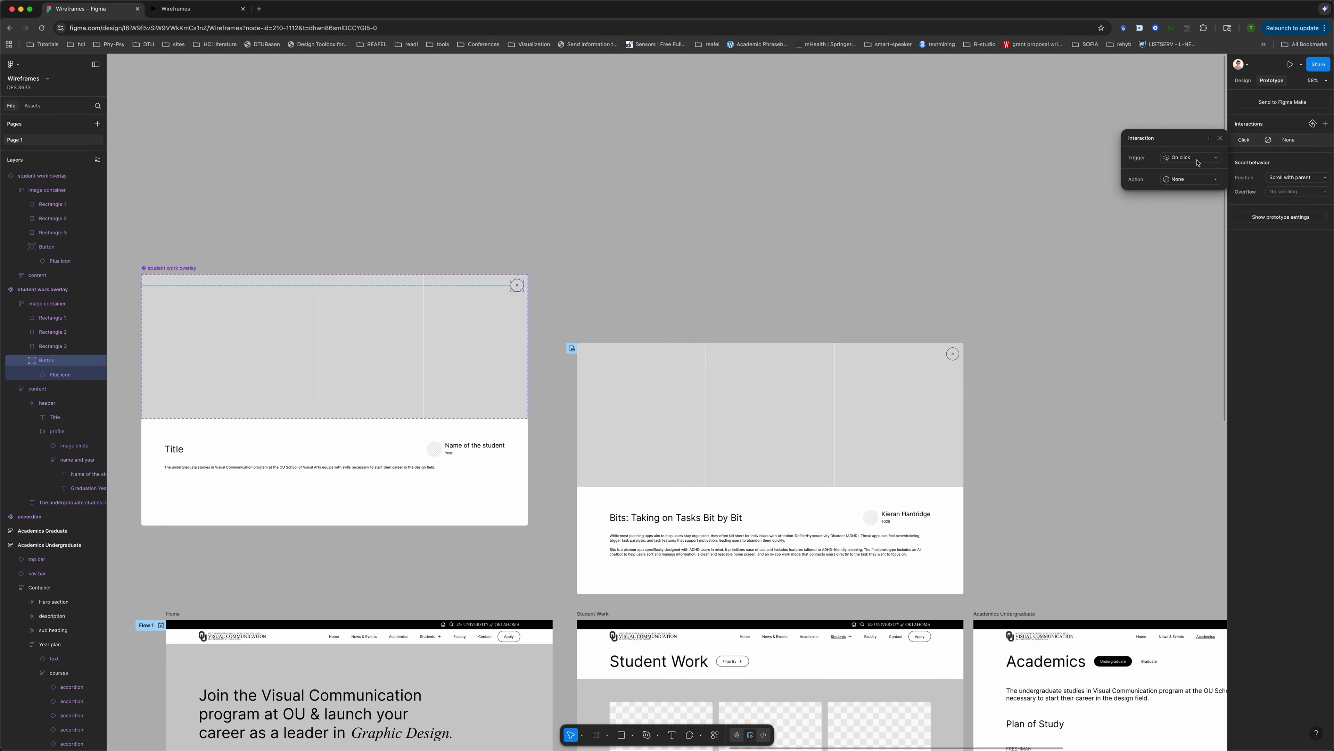
{"action": "left_click", "coordinate": [1190, 181]}
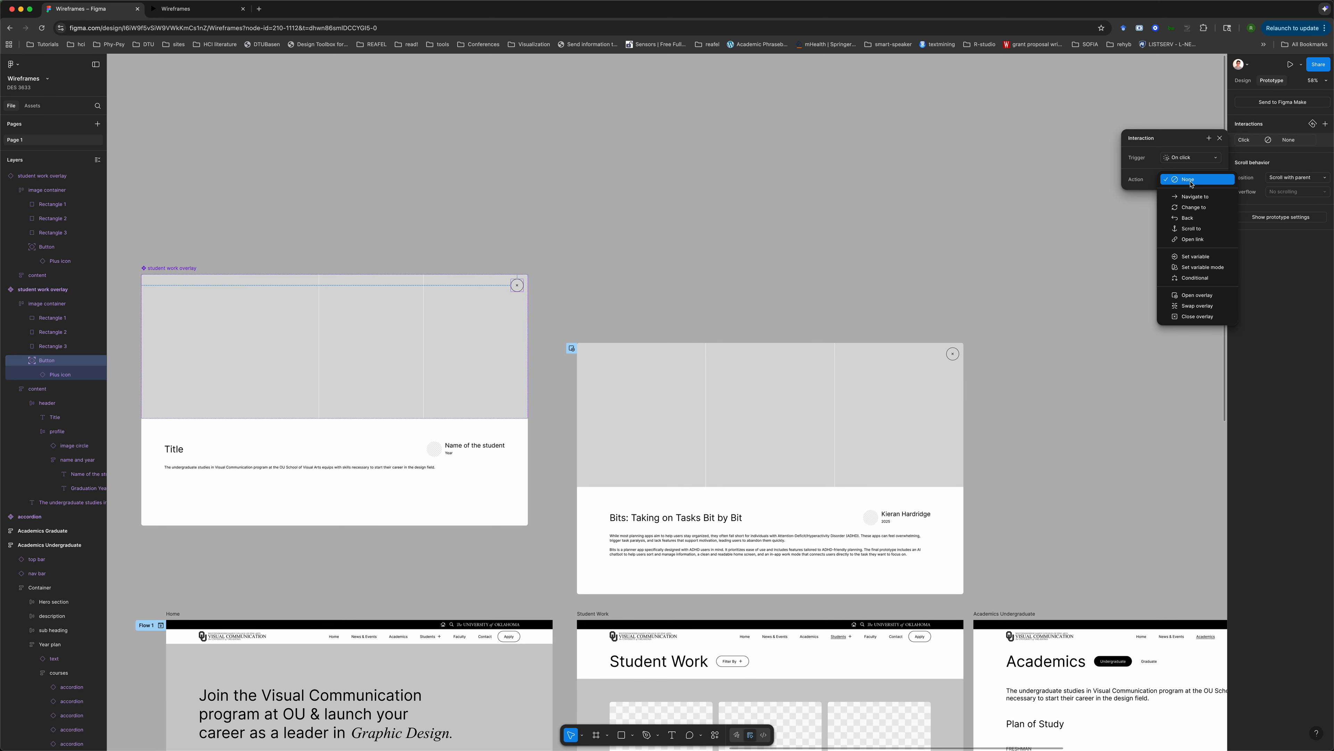
{"action": "left_click", "coordinate": [1197, 317]}
{"action": "left_click", "coordinate": [787, 305]}
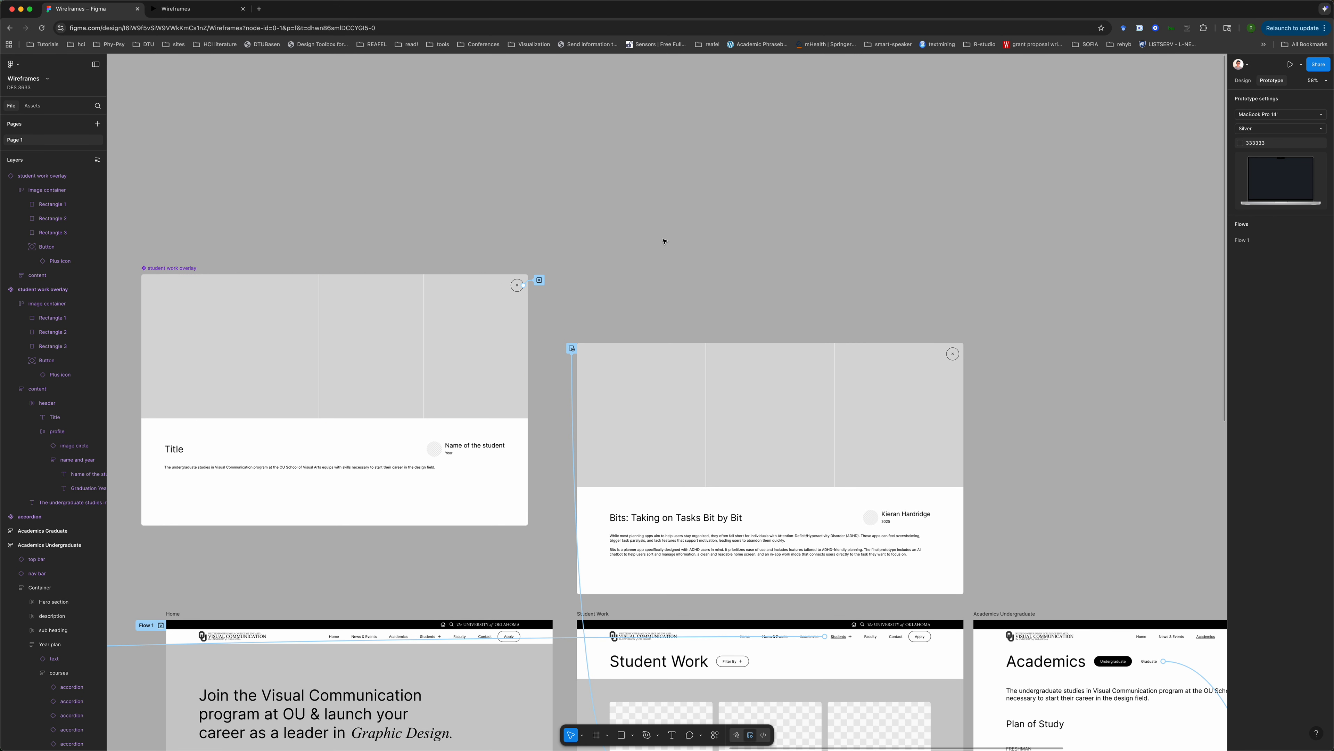
- Test opening the Bits overlay from its card and closing it with the repositioned close button several times in the prototype preview
{"action": "left_click", "coordinate": [184, 14]}
{"action": "left_click", "coordinate": [209, 290]}
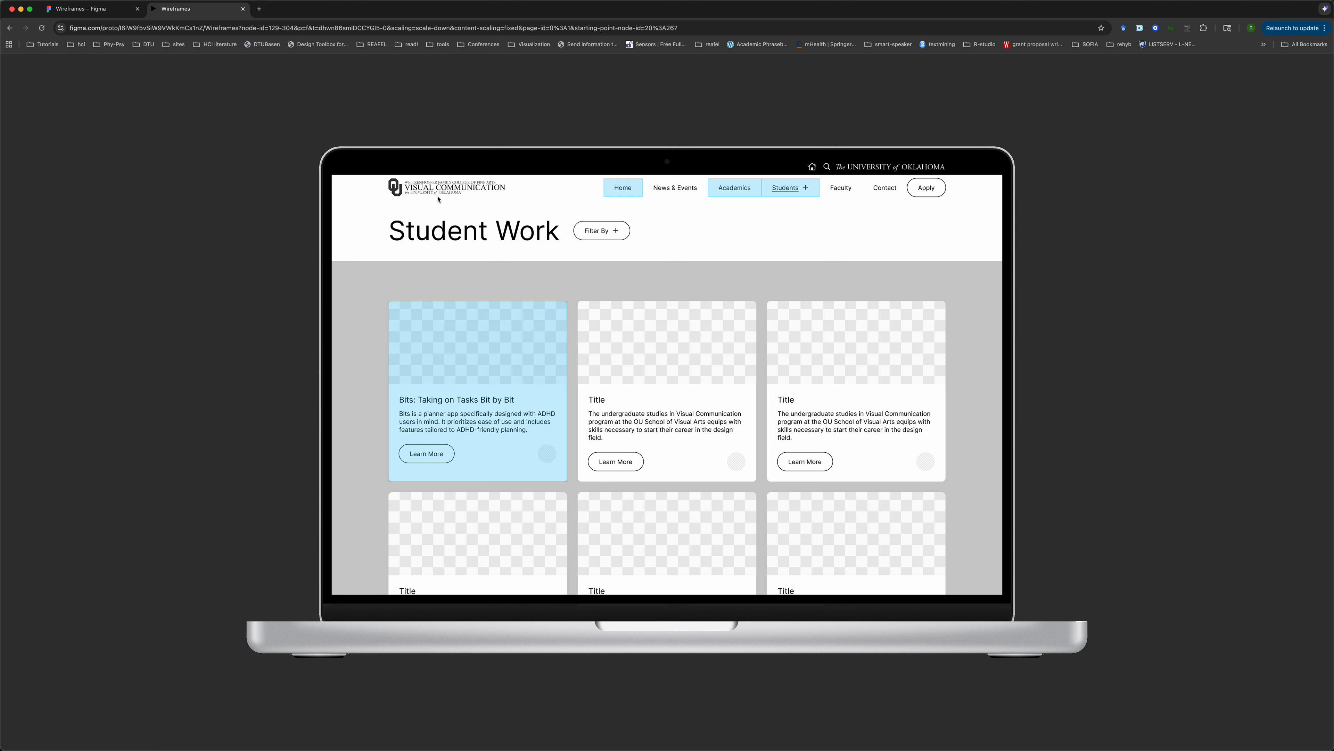
{"action": "left_click", "coordinate": [494, 334]}
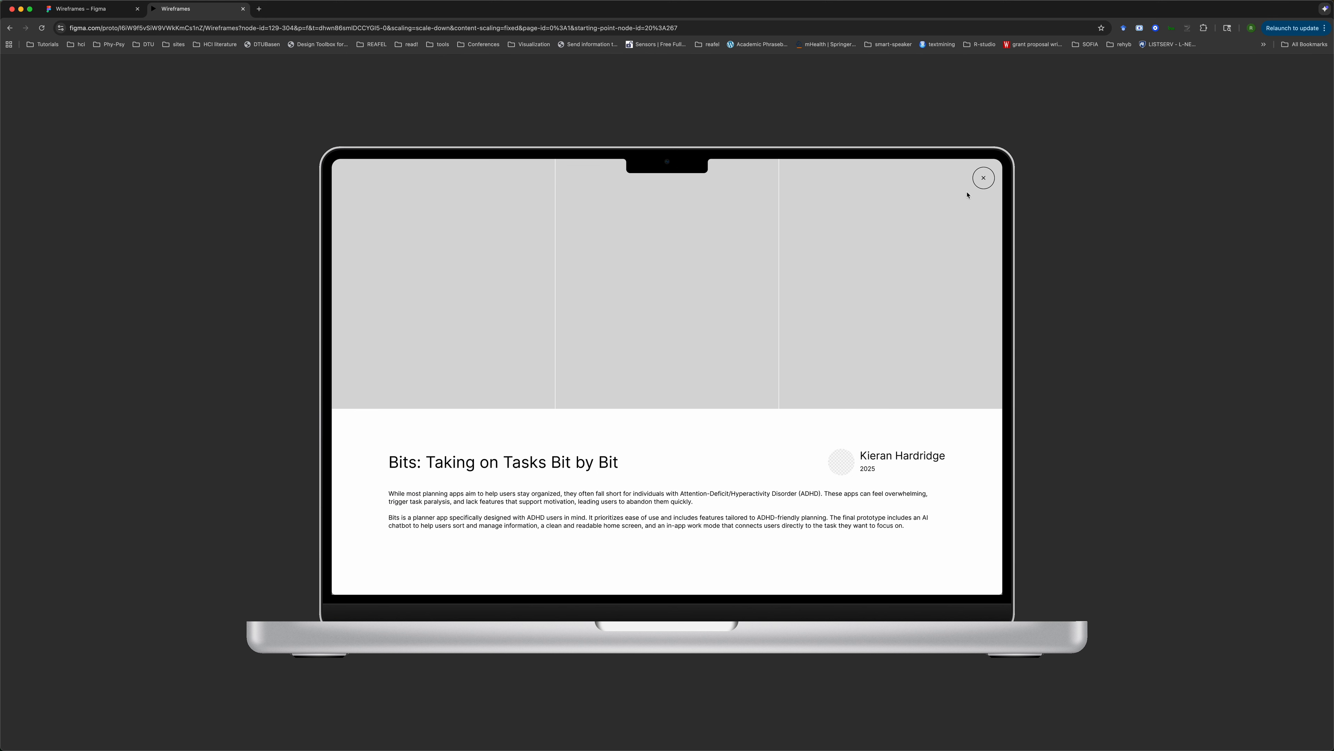
{"action": "left_click", "coordinate": [984, 180]}
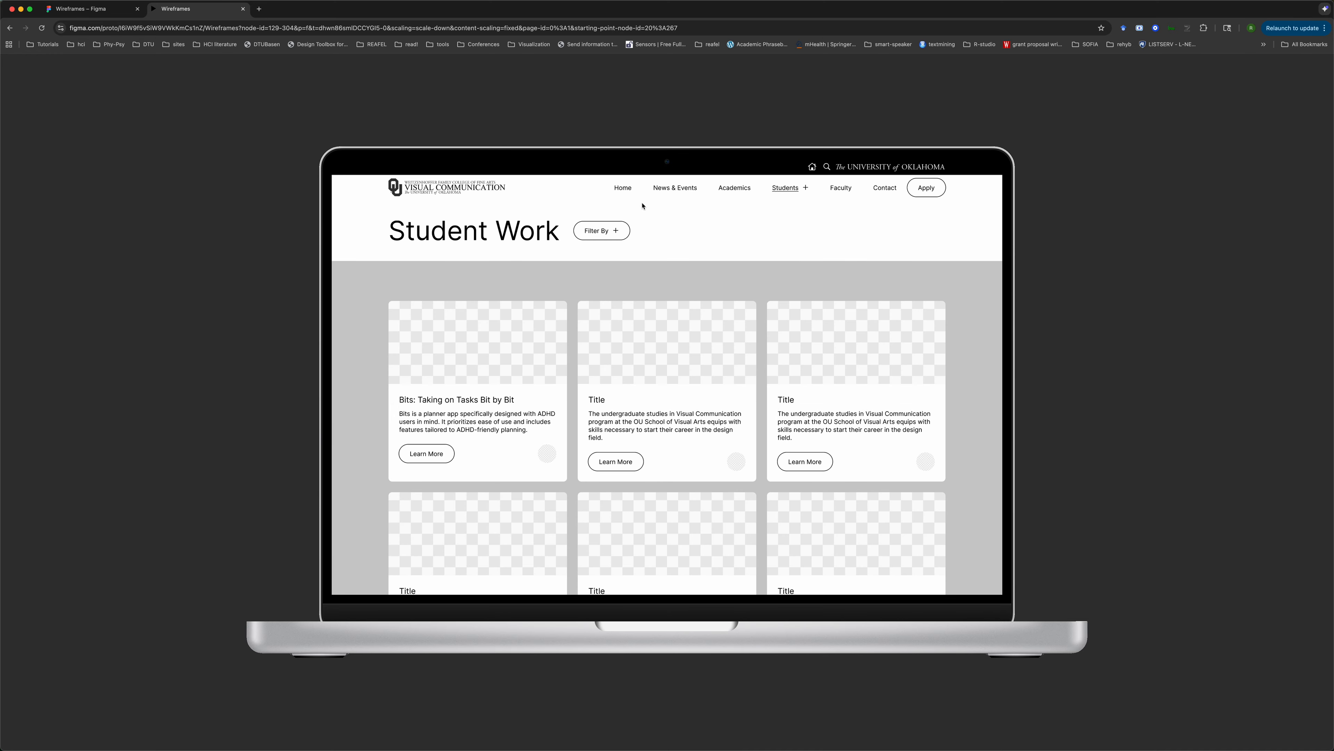
{"action": "left_click", "coordinate": [521, 289]}
{"action": "left_click", "coordinate": [517, 322]}
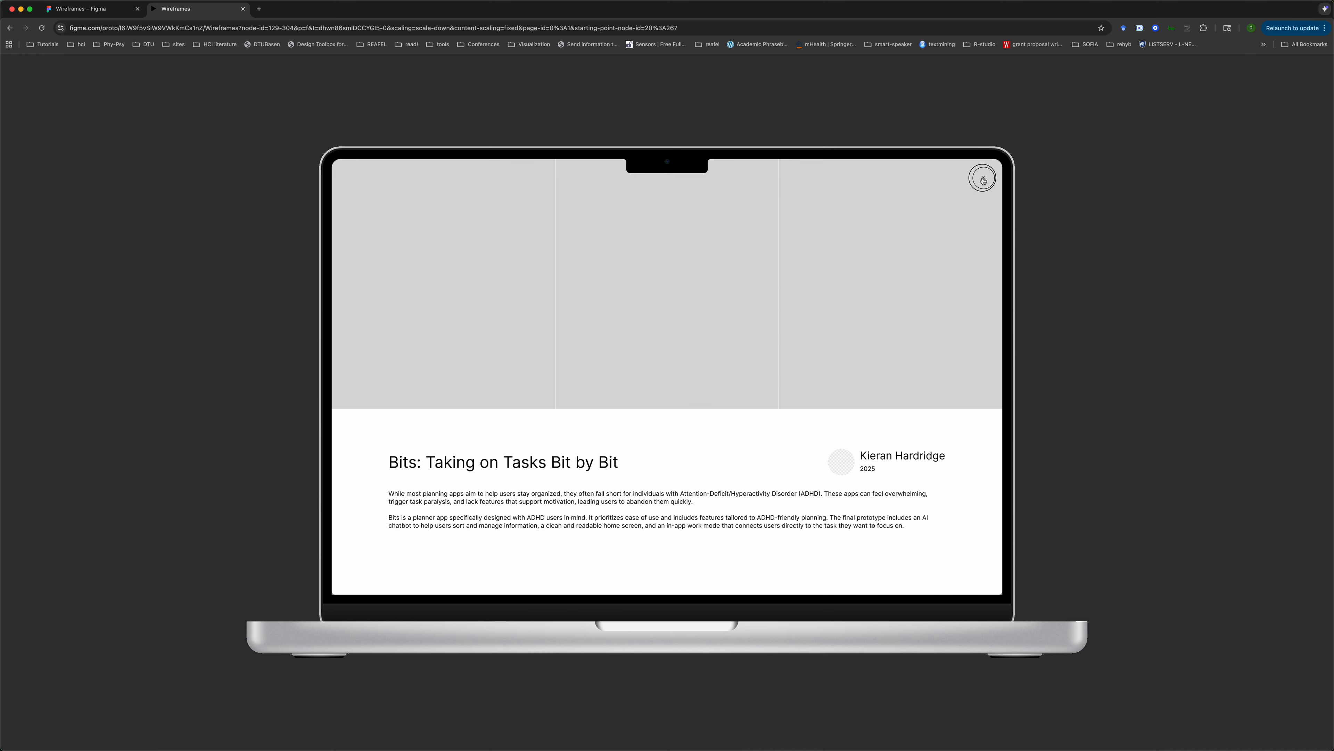
{"action": "left_click", "coordinate": [983, 178]}
{"action": "left_click", "coordinate": [509, 361]}
{"action": "left_click", "coordinate": [980, 183]}
- Return to the design file, move the Bits overlay instance up to about X 4212, Y -1952, and show its design properties
{"action": "left_click", "coordinate": [81, 9]}
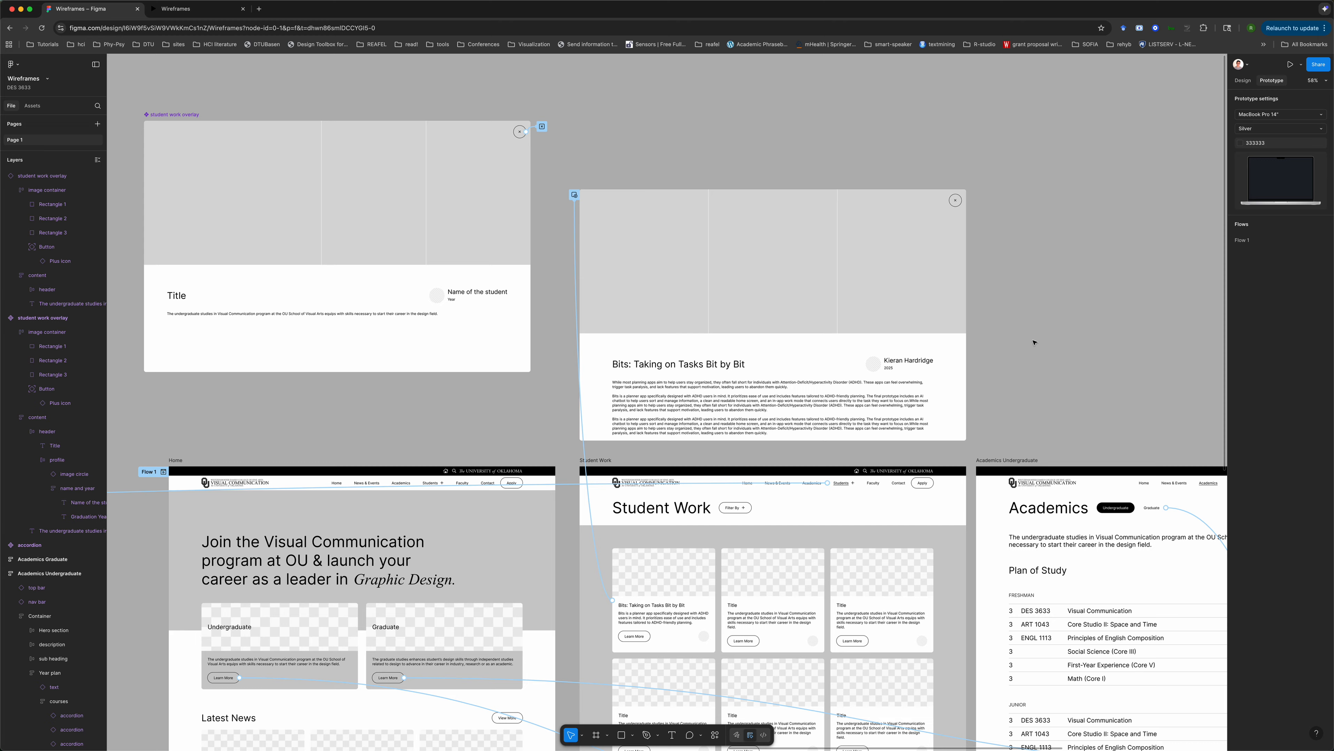
{"action": "left_click", "coordinate": [598, 347]}
{"action": "left_click_drag", "start_coordinate": [632, 262], "coordinate": [628, 180]}
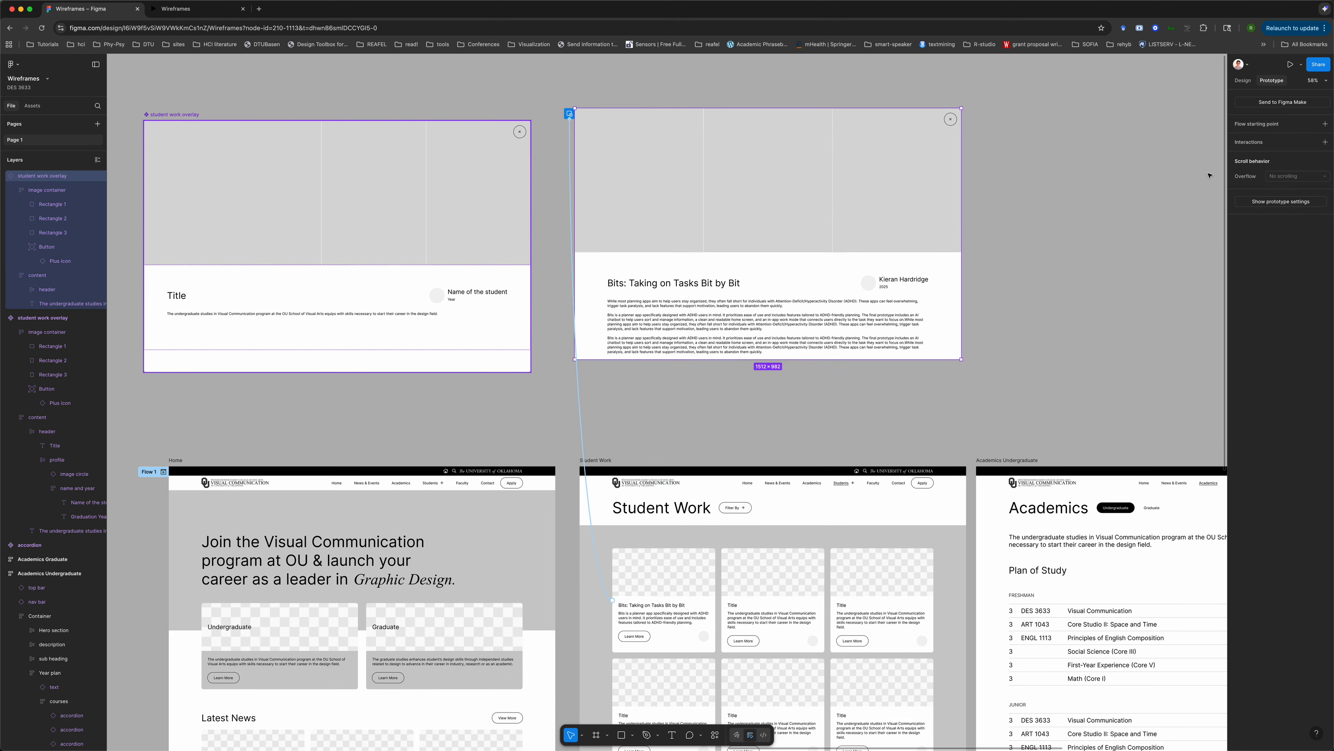
{"action": "left_click", "coordinate": [1243, 80]}
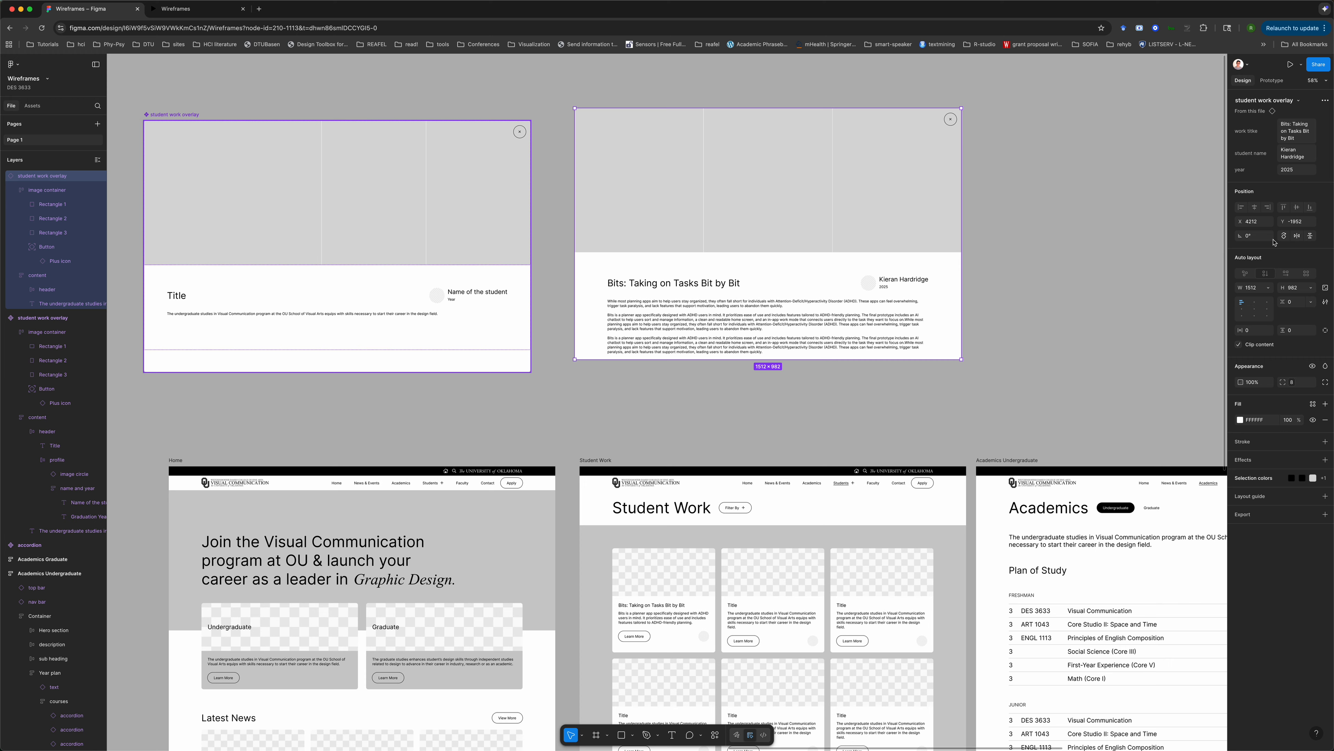
- Restart the flow in the prototype preview, navigate from Home to Student Work, and open the Bits overlay
{"action": "left_click", "coordinate": [175, 9]}
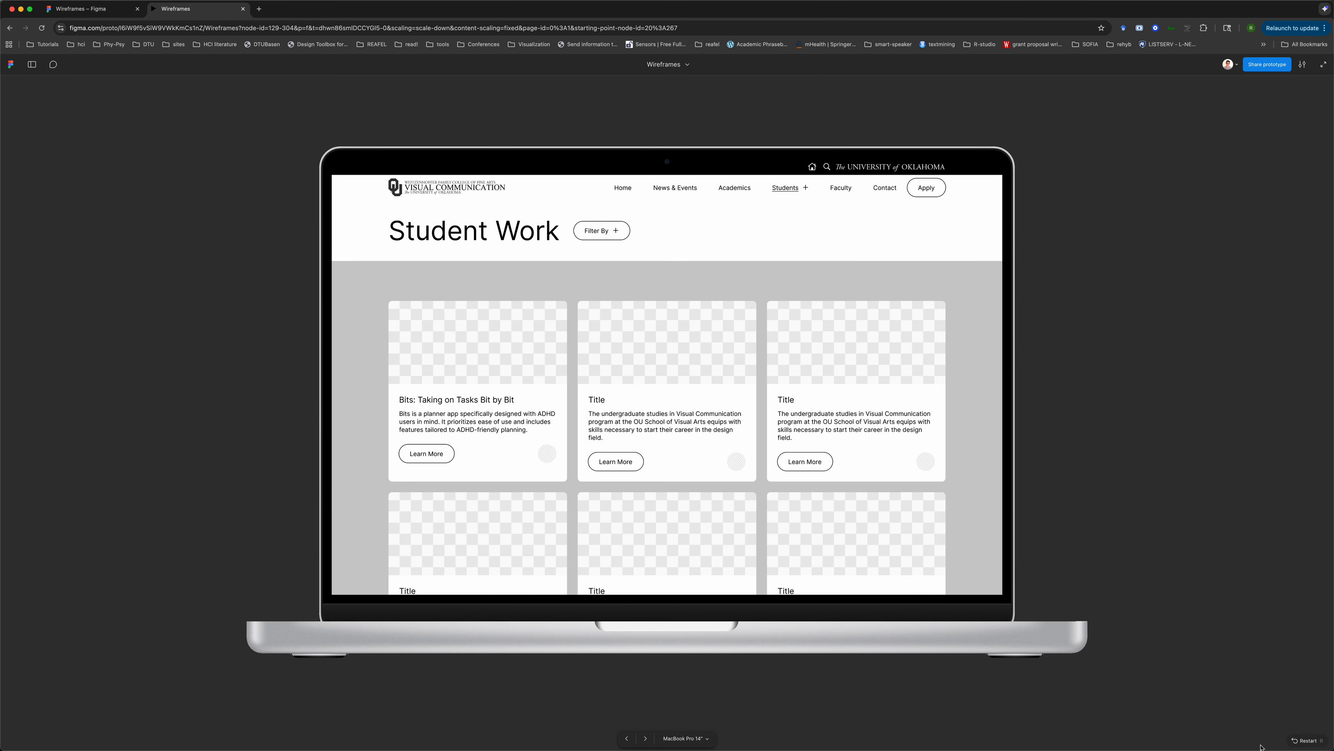
{"action": "left_click", "coordinate": [1305, 742]}
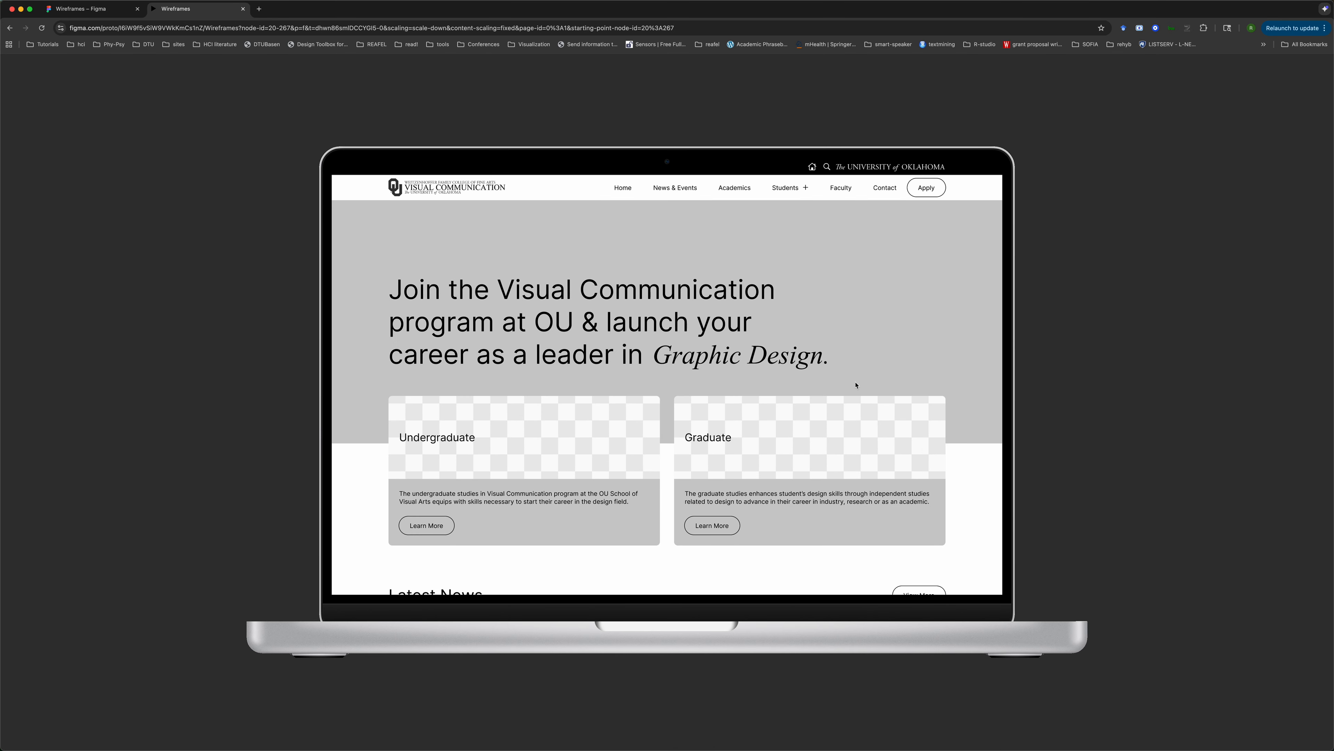
{"action": "left_click", "coordinate": [795, 188]}
{"action": "left_click", "coordinate": [790, 232]}
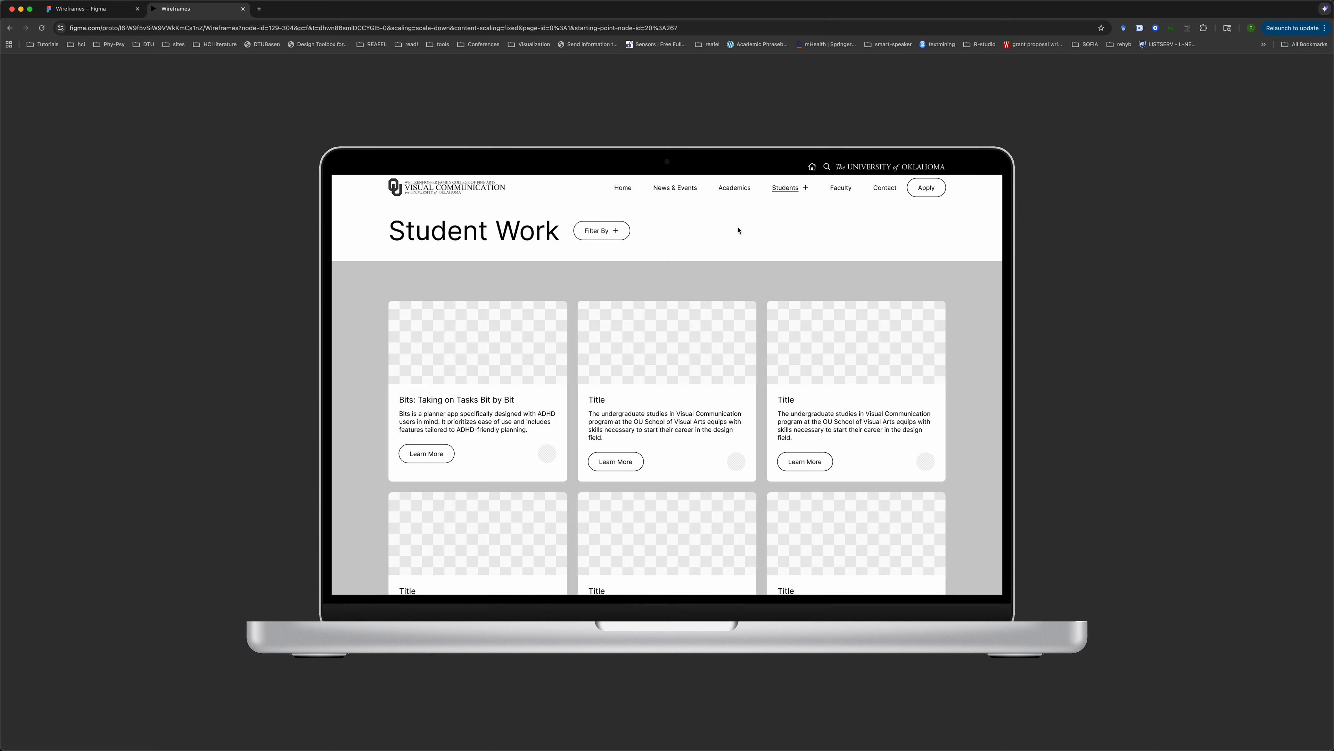
{"action": "left_click", "coordinate": [508, 423]}
- Return to the design file and inspect the Bits overlay's content frame and its prototype connections
{"action": "left_click", "coordinate": [81, 9]}
{"action": "double_click", "coordinate": [860, 255]}
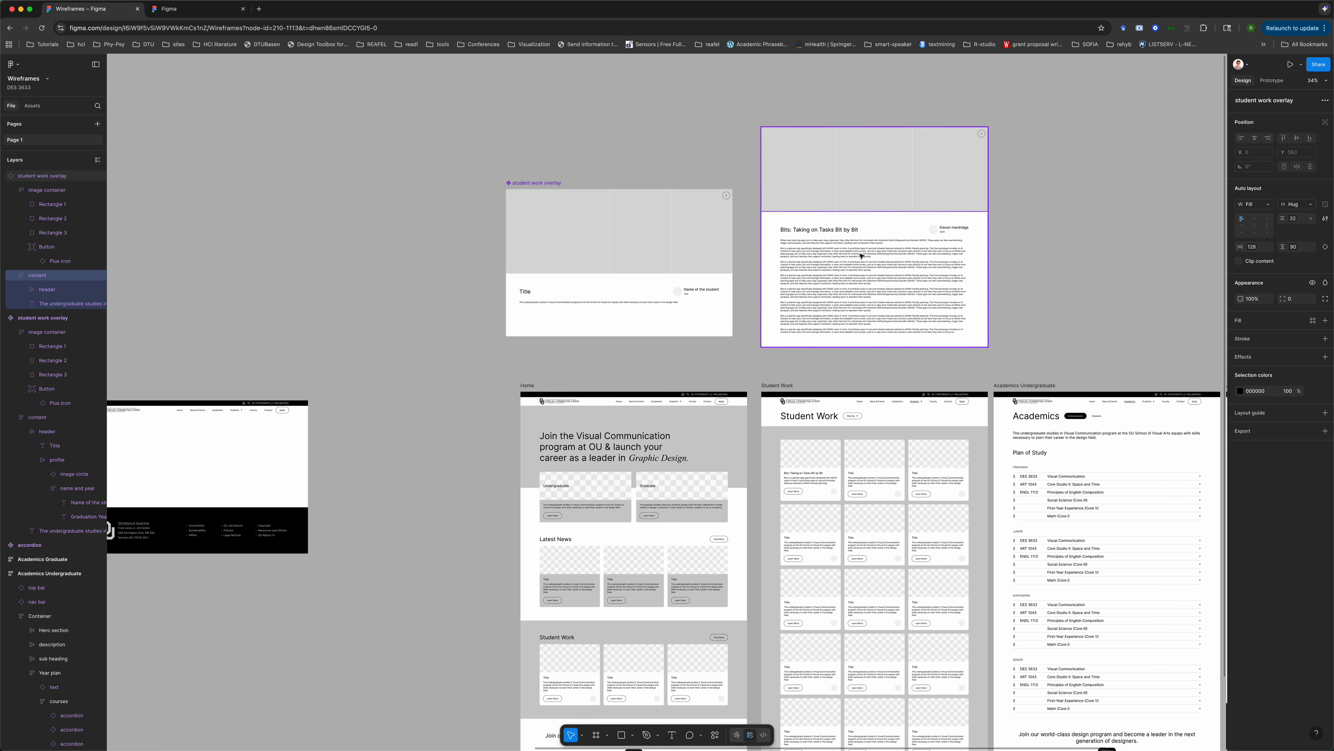
{"action": "left_click", "coordinate": [1036, 241]}
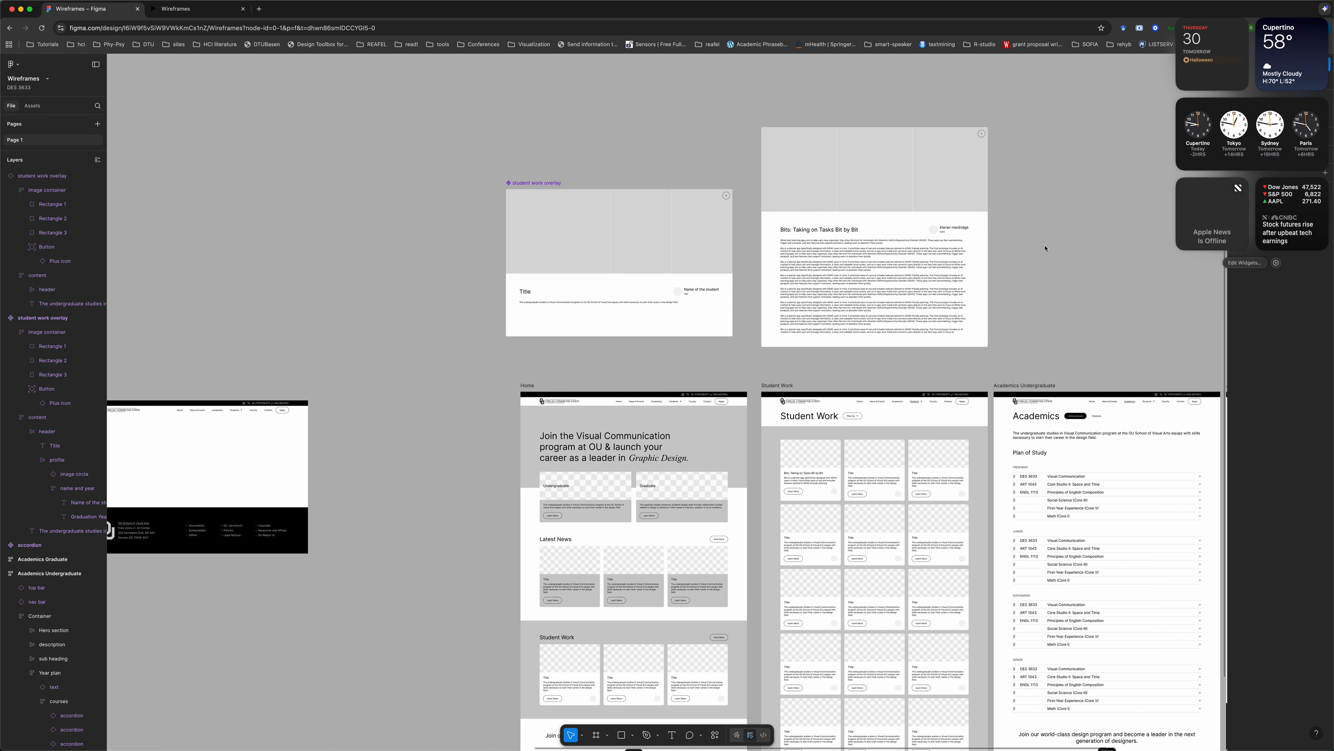
{"action": "key", "text": "shift+e"}
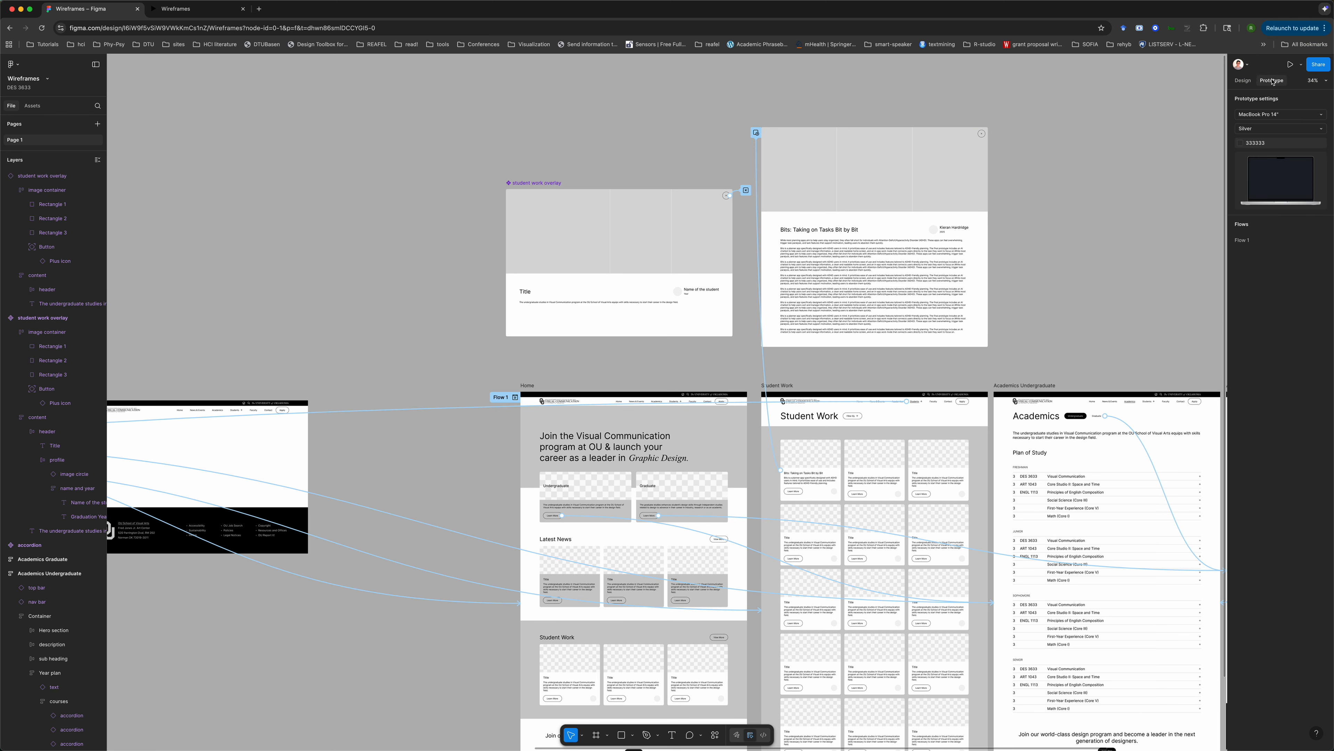
{"action": "left_click", "coordinate": [858, 292]}
{"action": "left_click", "coordinate": [450, 299]}
- Check the Bits overlay with its longer description in the prototype preview, and return to the design file
{"action": "left_click", "coordinate": [175, 9]}
{"action": "left_click", "coordinate": [415, 332]}
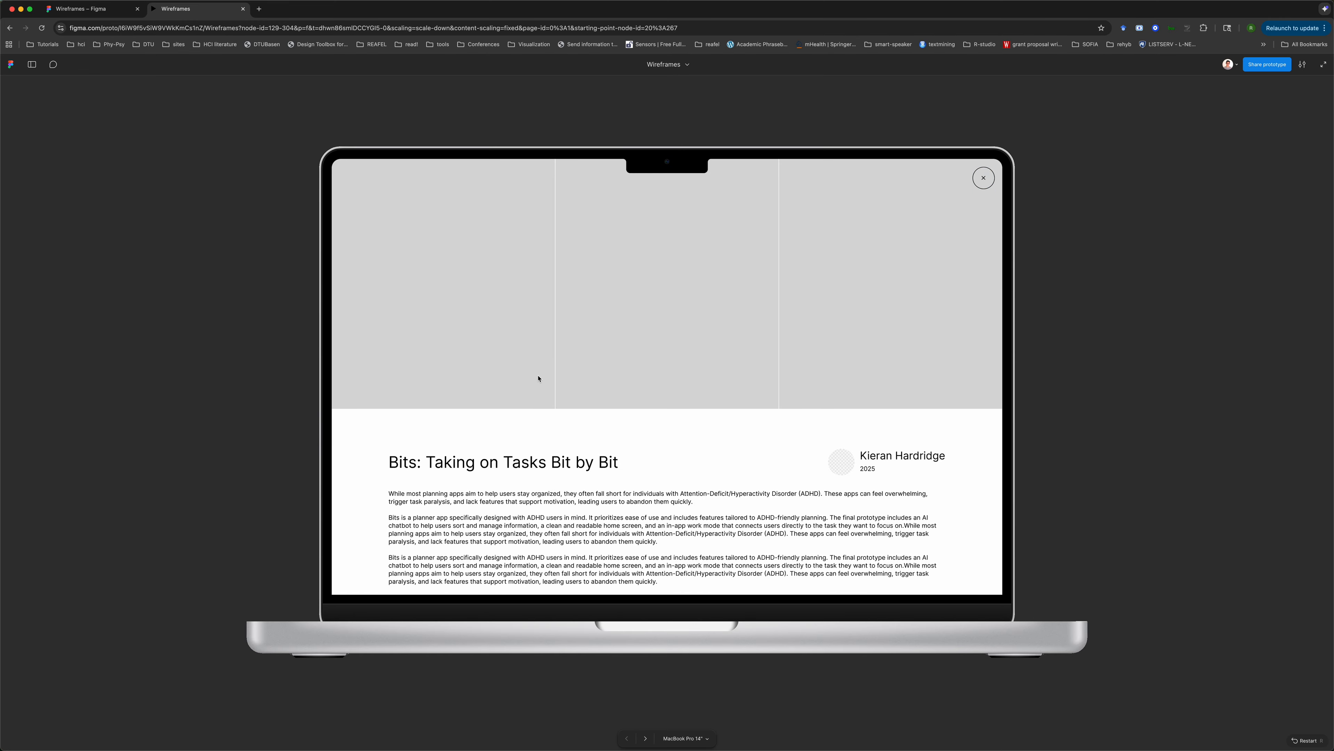
{"action": "left_click", "coordinate": [84, 8]}
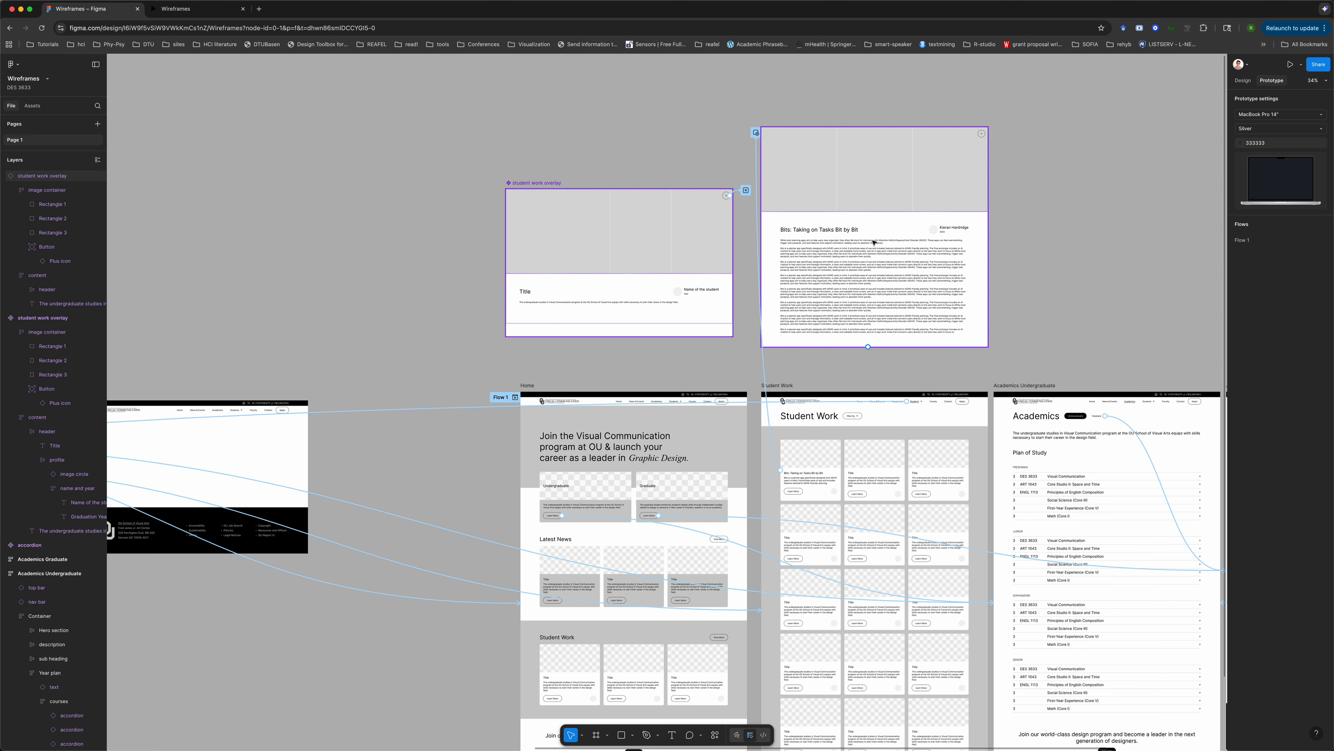
- Set the scroll behaviour overflow of the main student work overlay component to Vertical
{"action": "scroll", "coordinate": [873, 242], "scroll_direction": "up", "scroll_amount": 5}
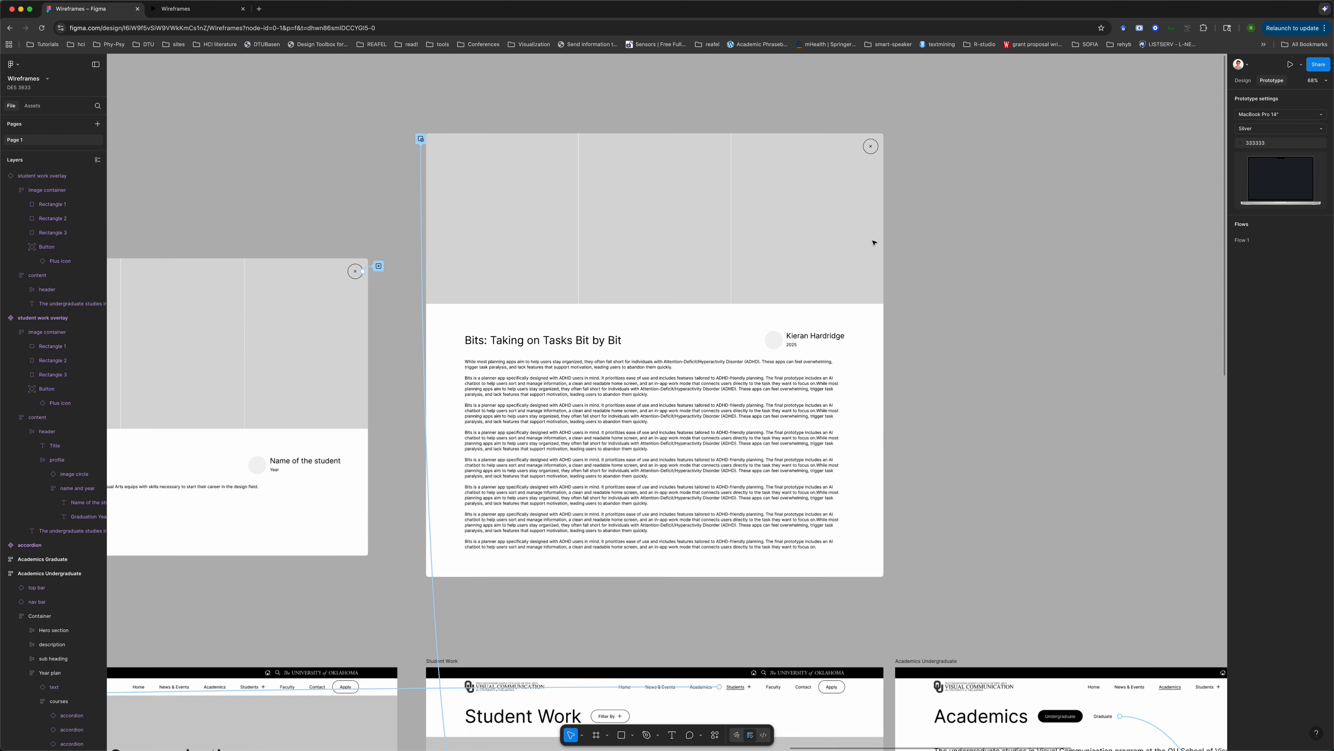
{"action": "left_click", "coordinate": [737, 377]}
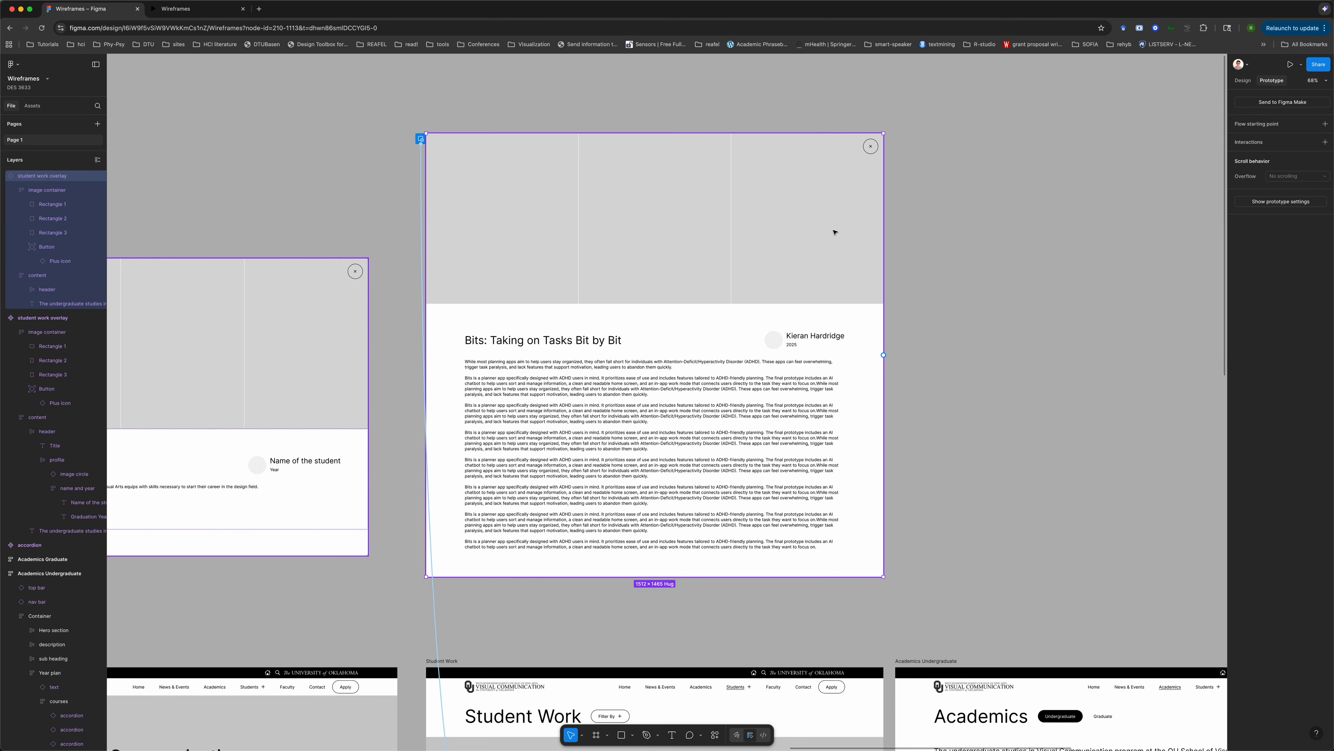
{"action": "scroll", "coordinate": [834, 230], "scroll_direction": "left", "scroll_amount": 10}
{"action": "left_click", "coordinate": [764, 306]}
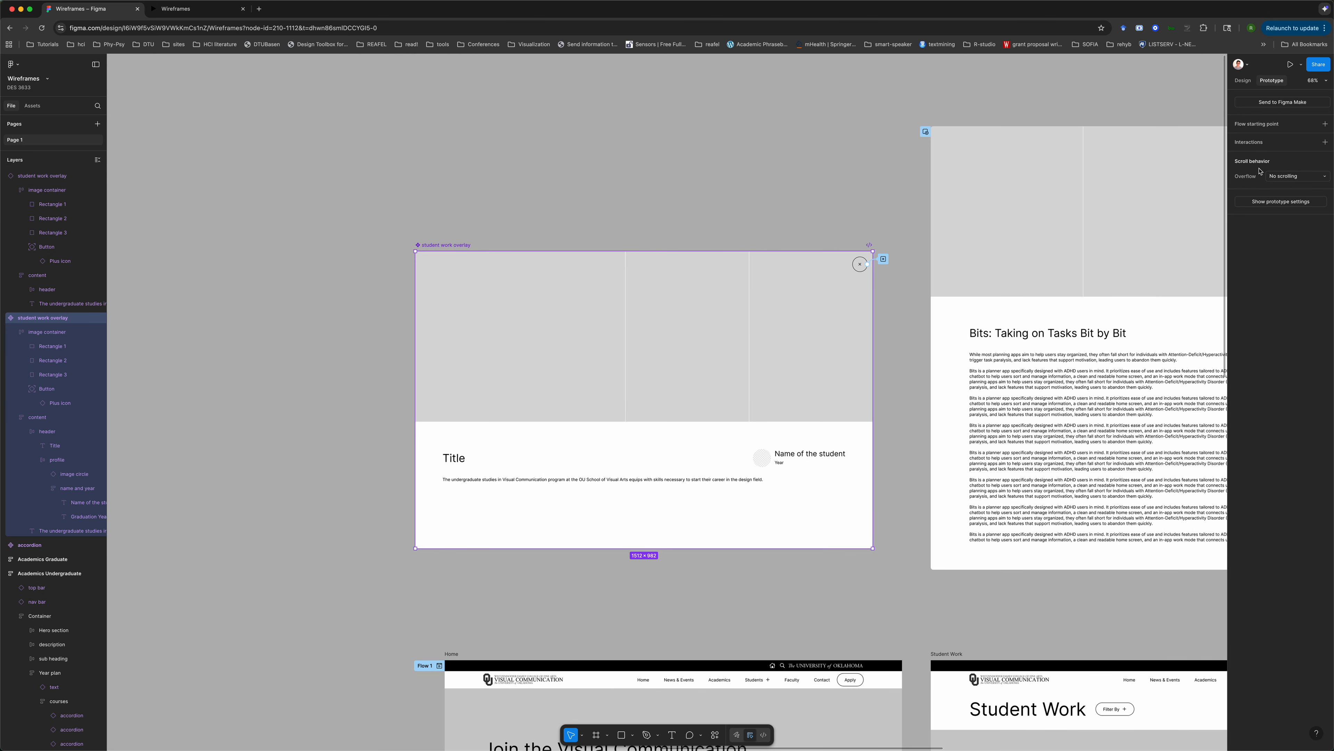
{"action": "left_click", "coordinate": [1282, 177]}
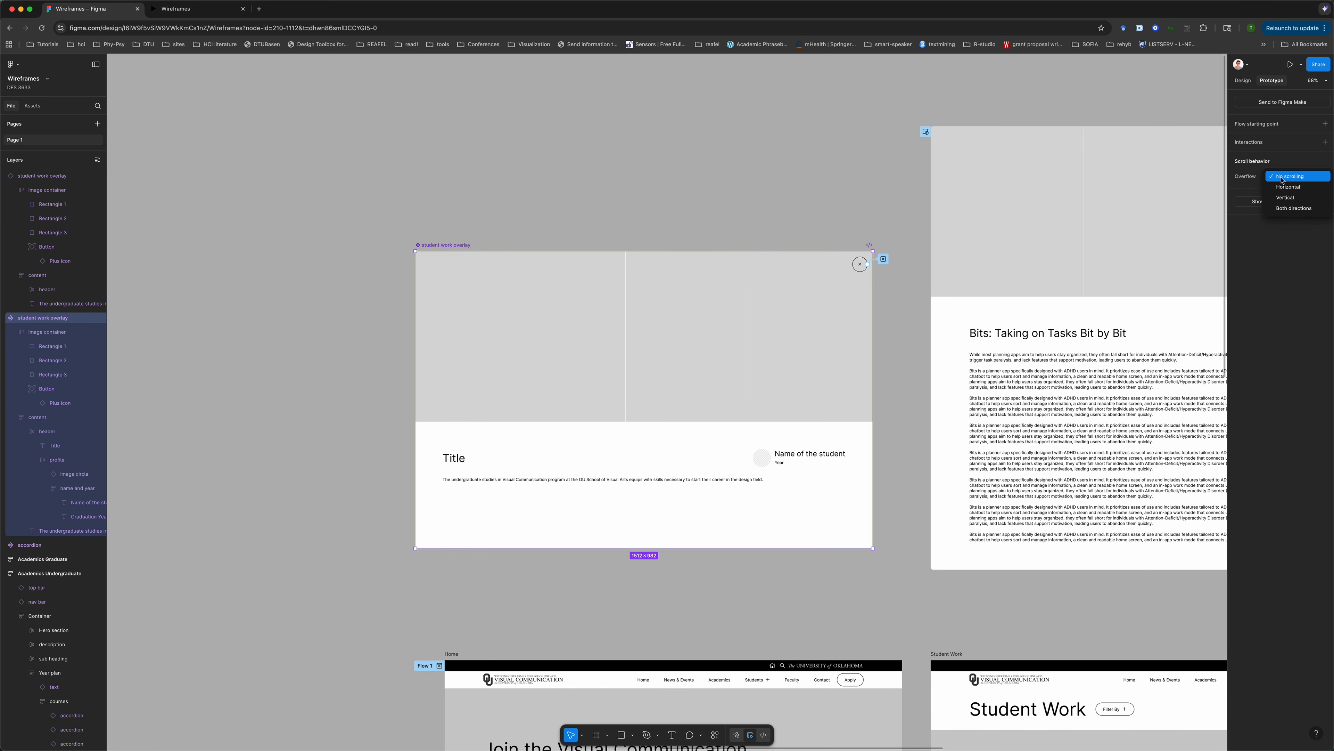
{"action": "left_click", "coordinate": [1286, 197]}
{"action": "left_click", "coordinate": [813, 179]}
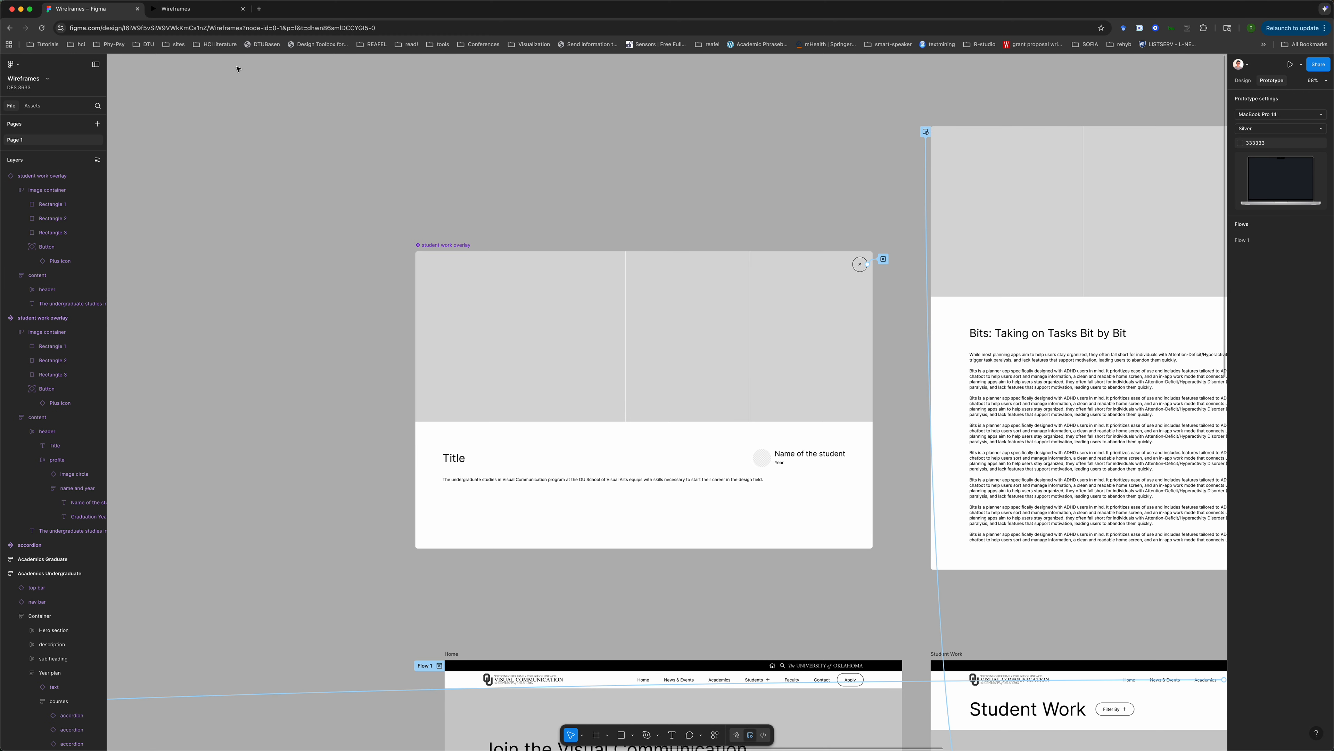
{"action": "left_click", "coordinate": [545, 275]}
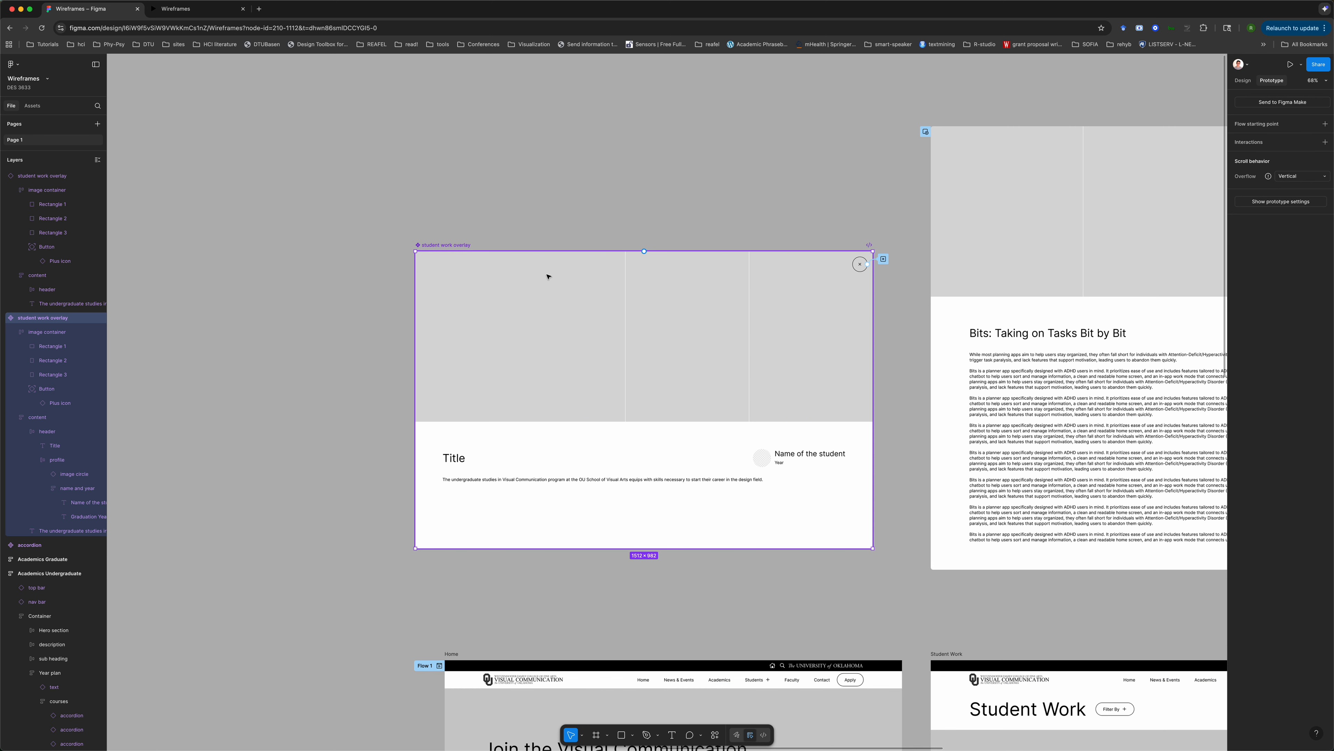
- Check whether the Bits overlay scrolls in the prototype preview, and return to the design file
{"action": "left_click", "coordinate": [202, 11]}
{"action": "scroll", "coordinate": [541, 432], "scroll_direction": "left", "scroll_amount": 2}
{"action": "left_click_drag", "start_coordinate": [541, 431], "coordinate": [532, 327]}
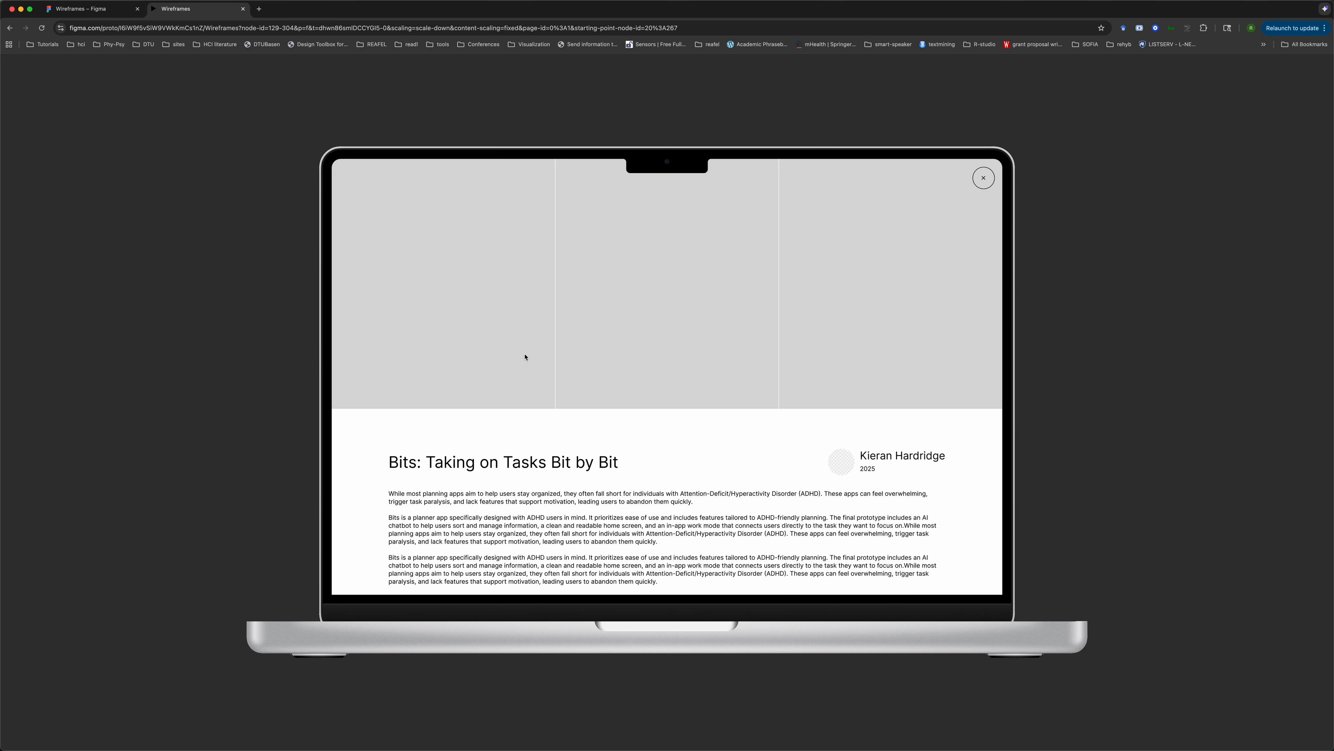
{"action": "left_click", "coordinate": [85, 10]}
{"action": "left_click", "coordinate": [594, 235]}
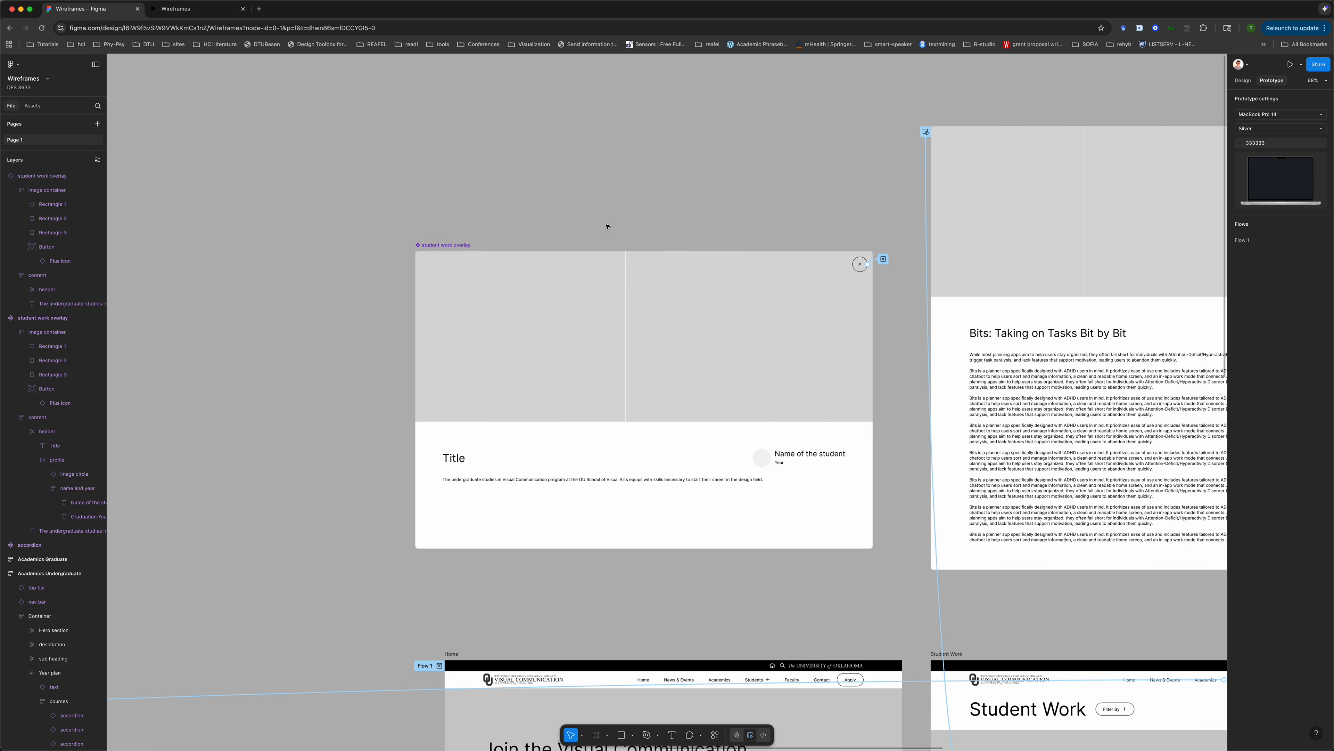
- Examine the main student work overlay component and its scroll overflow setting
{"action": "scroll", "coordinate": [602, 231], "scroll_direction": "right", "scroll_amount": 5}
{"action": "scroll", "coordinate": [608, 226], "scroll_direction": "right", "scroll_amount": 1}
{"action": "left_click", "coordinate": [504, 326]}
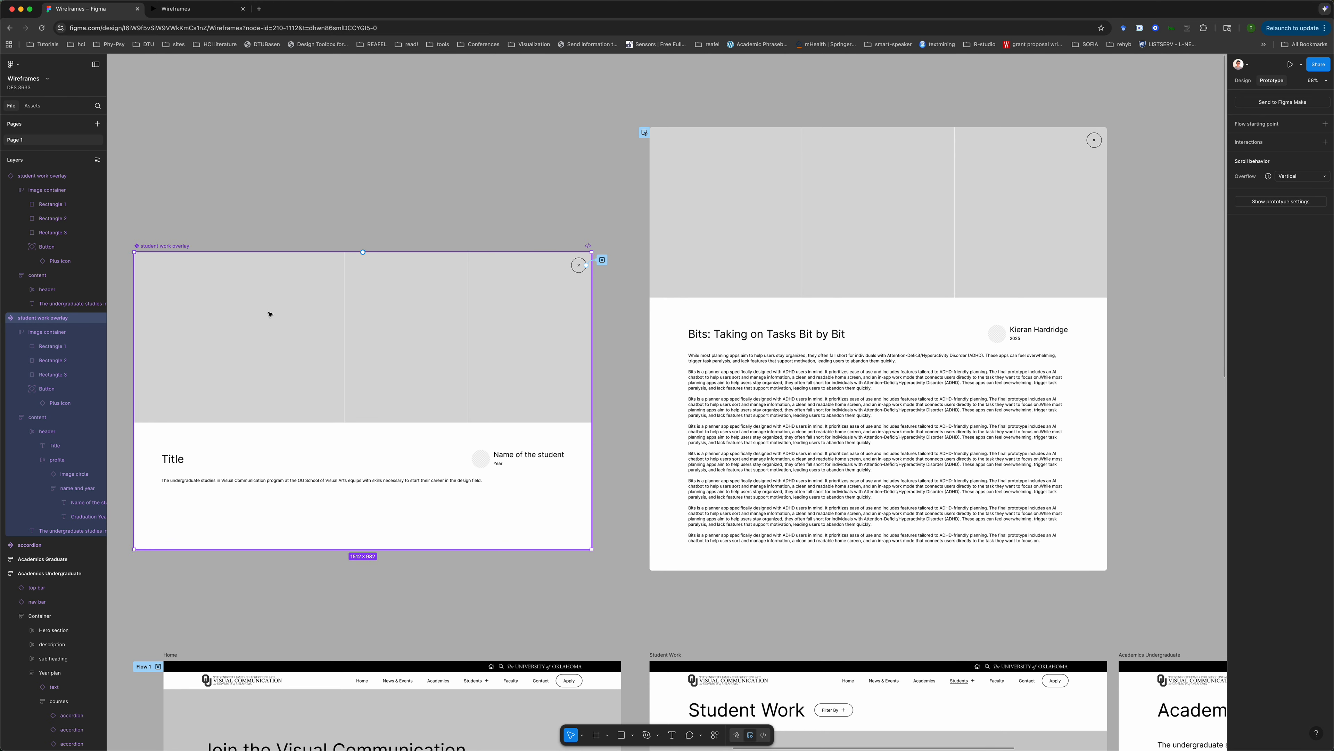
{"action": "left_click", "coordinate": [328, 179]}
{"action": "left_click", "coordinate": [240, 329]}
{"action": "mouse_move", "coordinate": [1267, 177]}
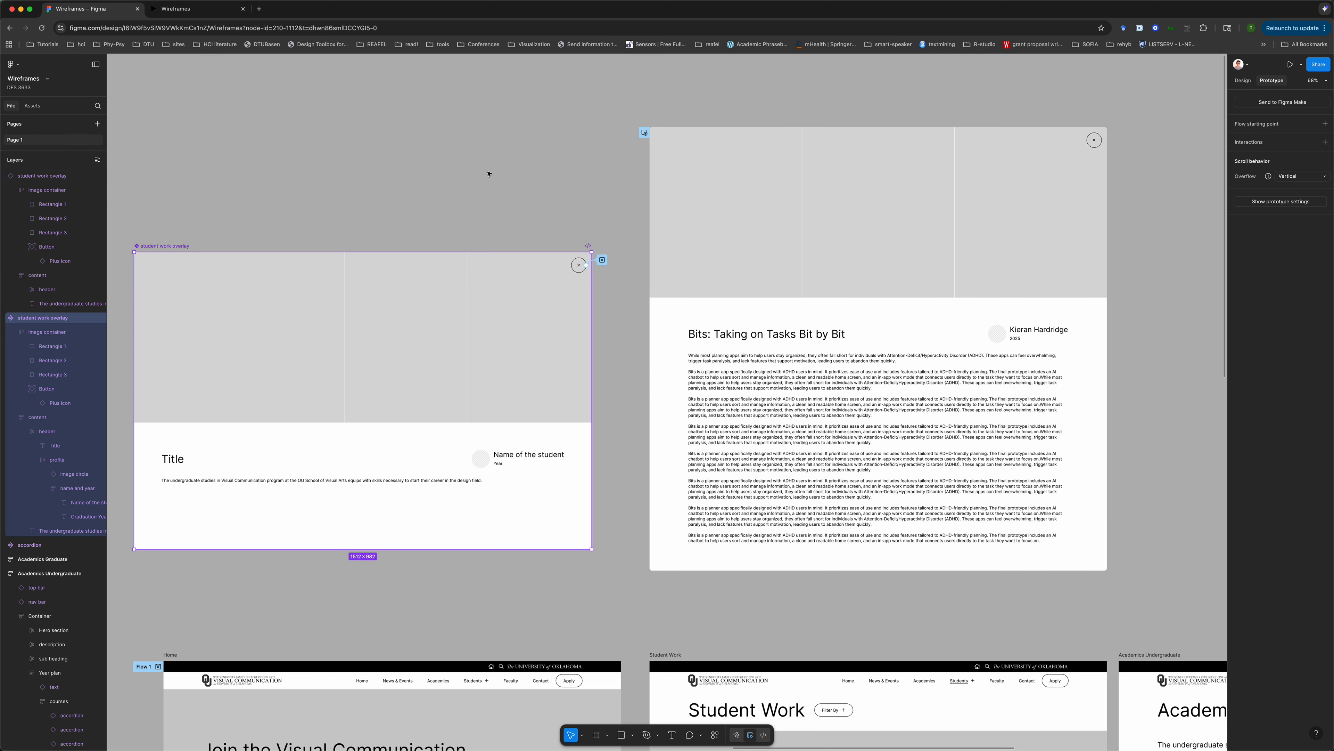
{"action": "left_click", "coordinate": [476, 192]}
{"action": "left_click", "coordinate": [491, 290]}
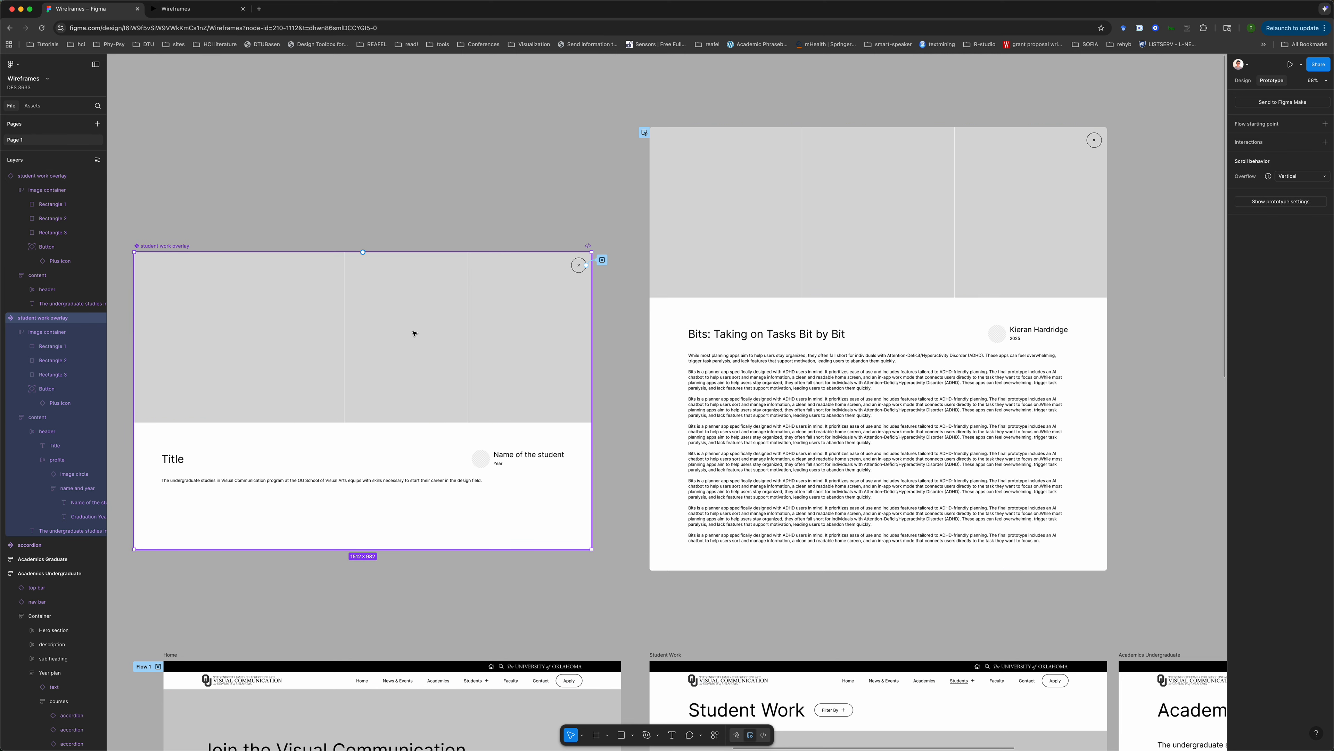
- Delete the main student work overlay component
{"action": "scroll", "coordinate": [491, 145], "scroll_direction": "down", "scroll_amount": 2}
{"action": "left_click", "coordinate": [414, 143]}
{"action": "left_click", "coordinate": [337, 287]}
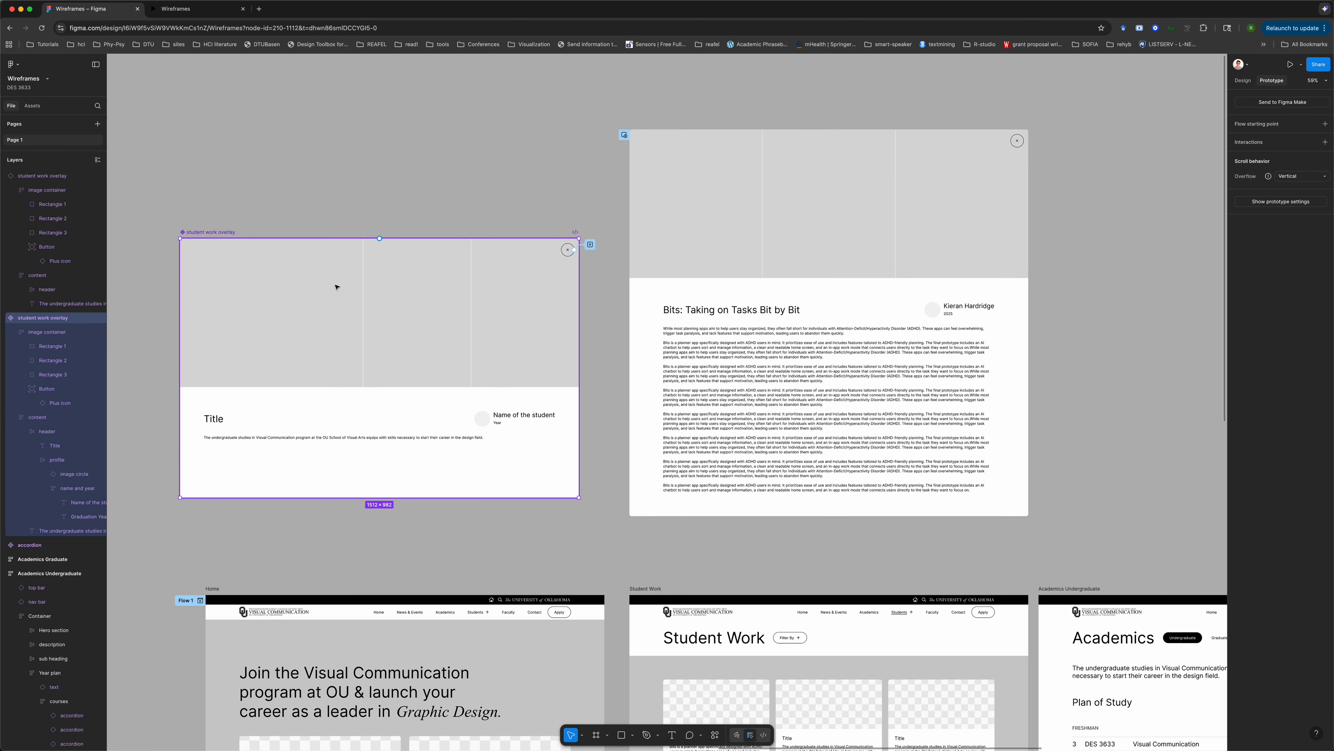
{"action": "key", "text": "Delete"}
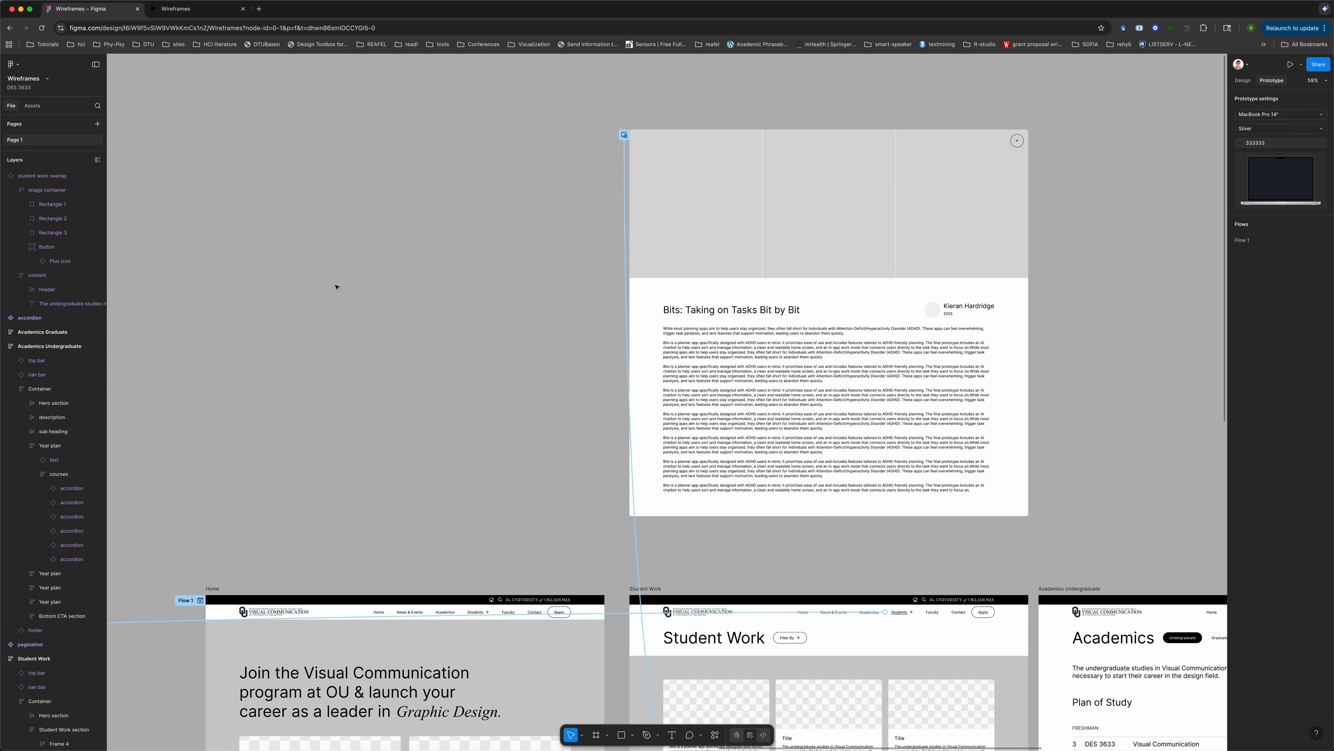
- Detach the Bits overlay instance so that it becomes a regular frame
{"action": "left_click", "coordinate": [708, 179]}
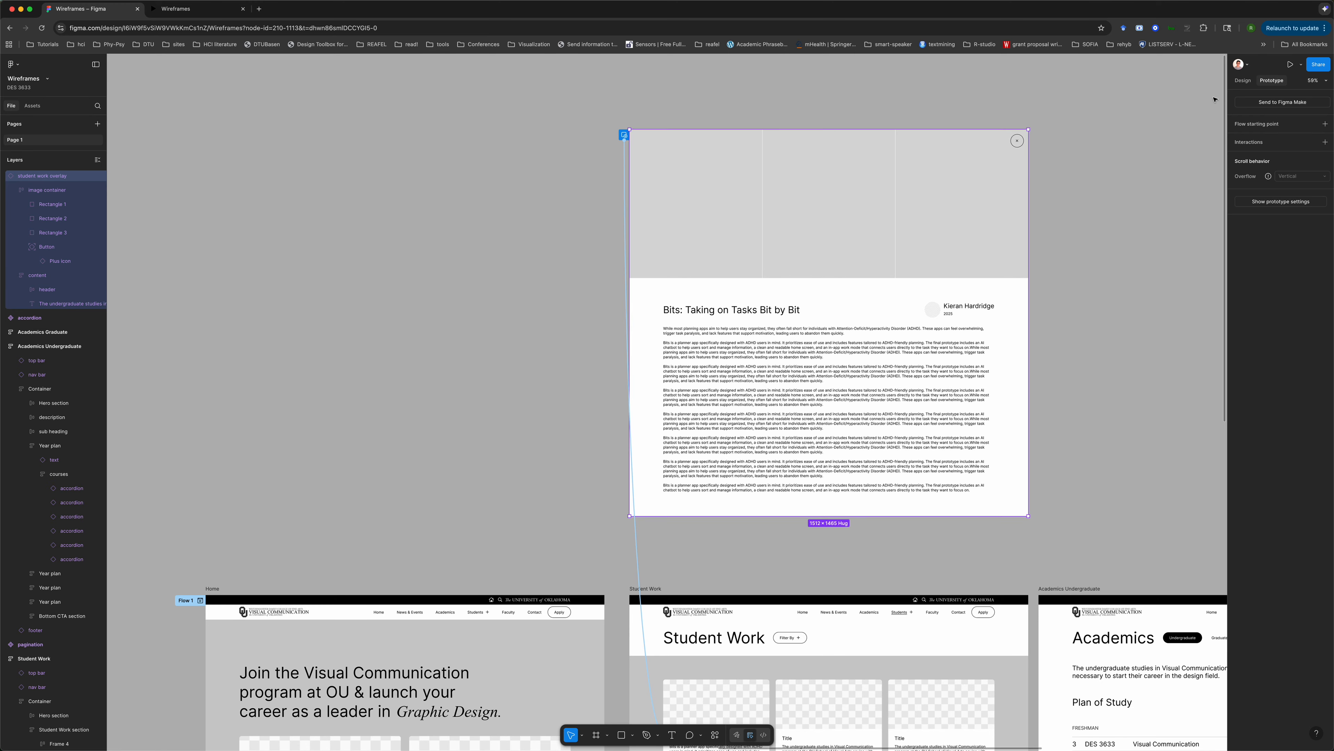
{"action": "left_click", "coordinate": [1241, 81]}
{"action": "right_click", "coordinate": [955, 190]}
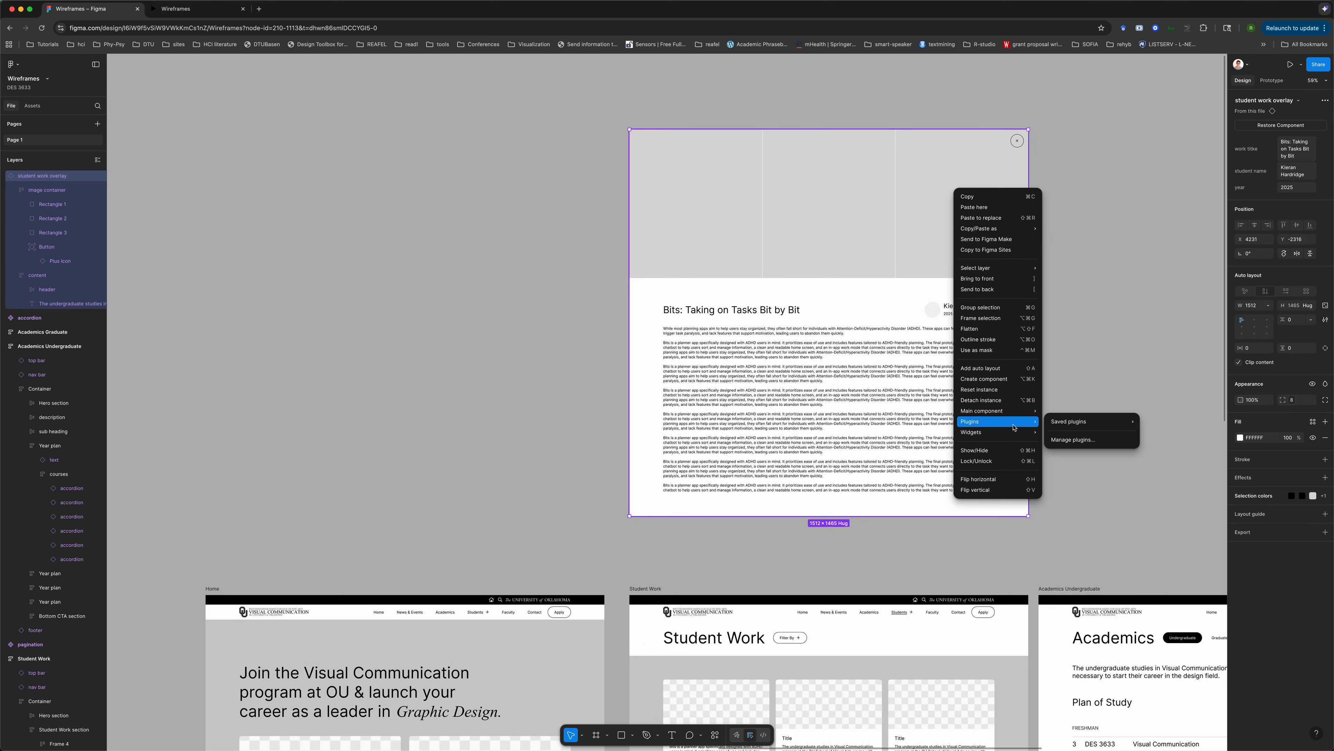
{"action": "left_click", "coordinate": [992, 400]}
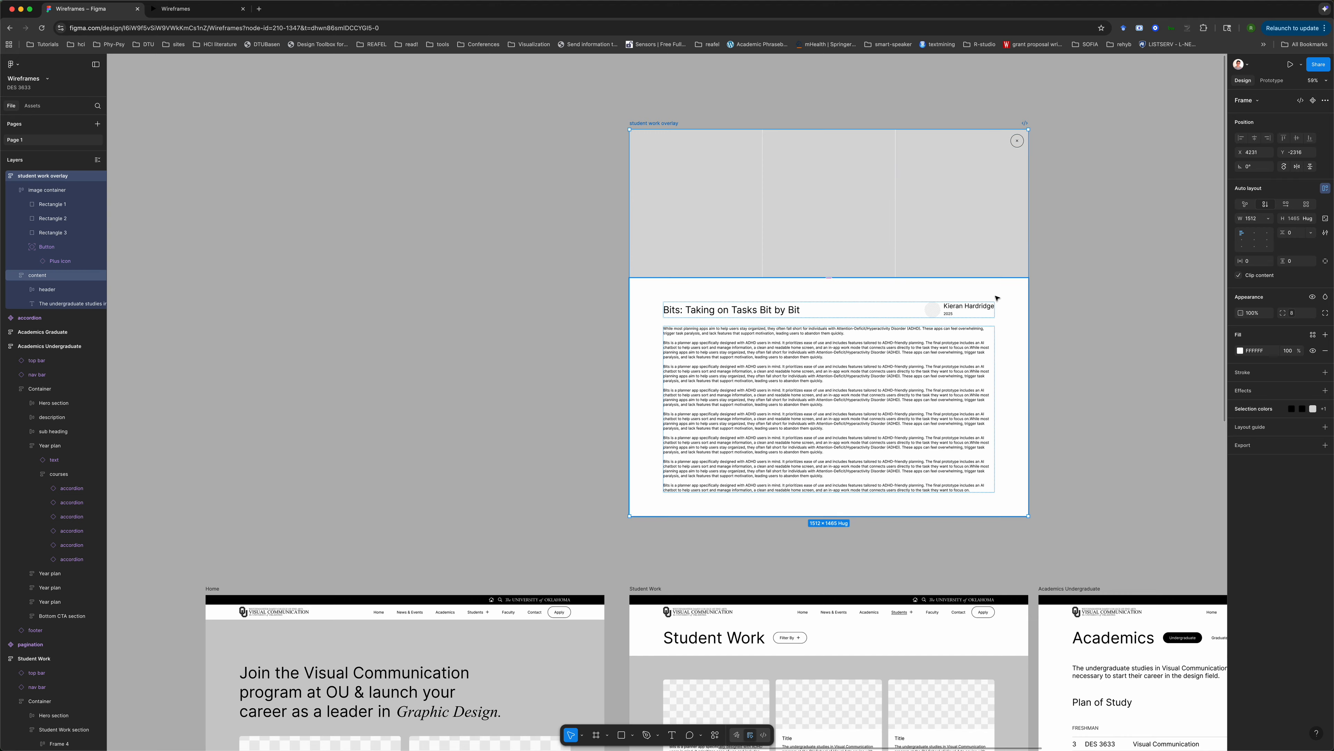
{"action": "left_click", "coordinate": [1073, 292]}
{"action": "scroll", "coordinate": [1072, 292], "scroll_direction": "right", "scroll_amount": 2}
{"action": "scroll", "coordinate": [1072, 292], "scroll_direction": "up", "scroll_amount": 1}
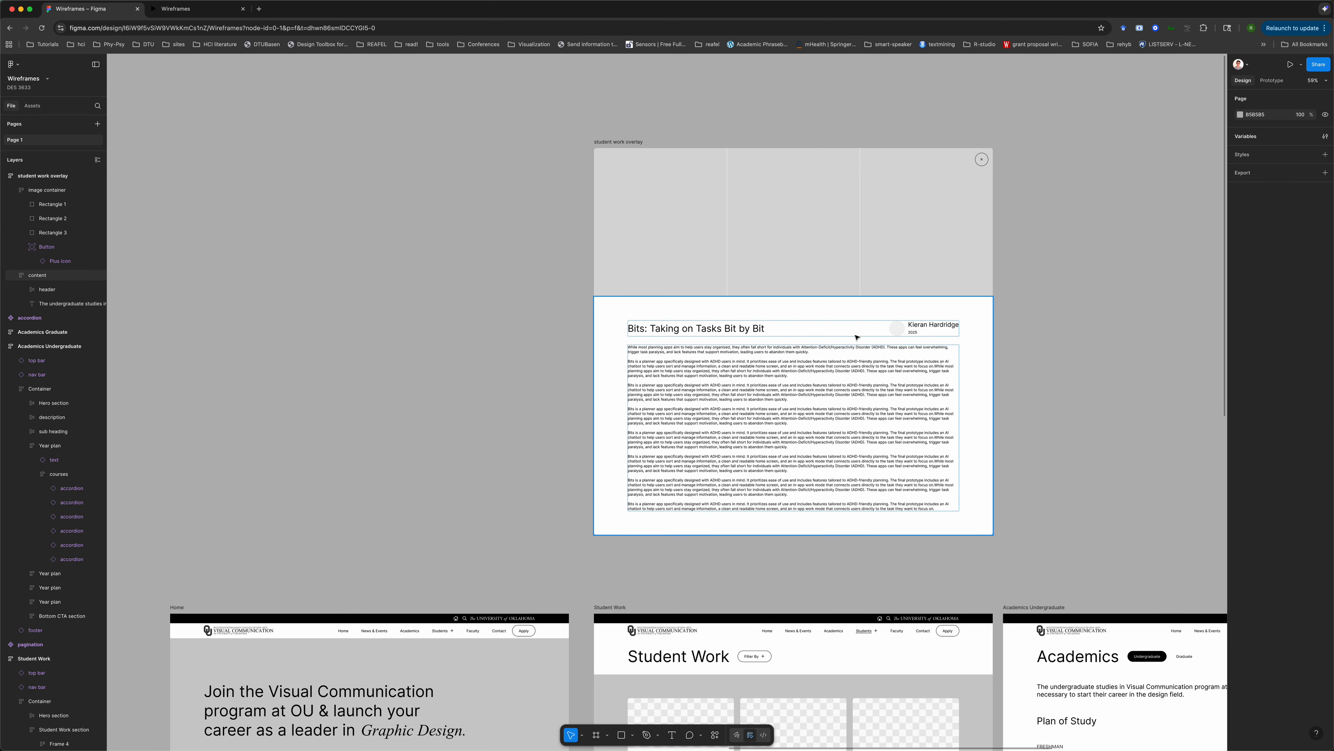
- Set the scroll overflow of the detached Bits overlay frame to Vertical
{"action": "left_click", "coordinate": [625, 143]}
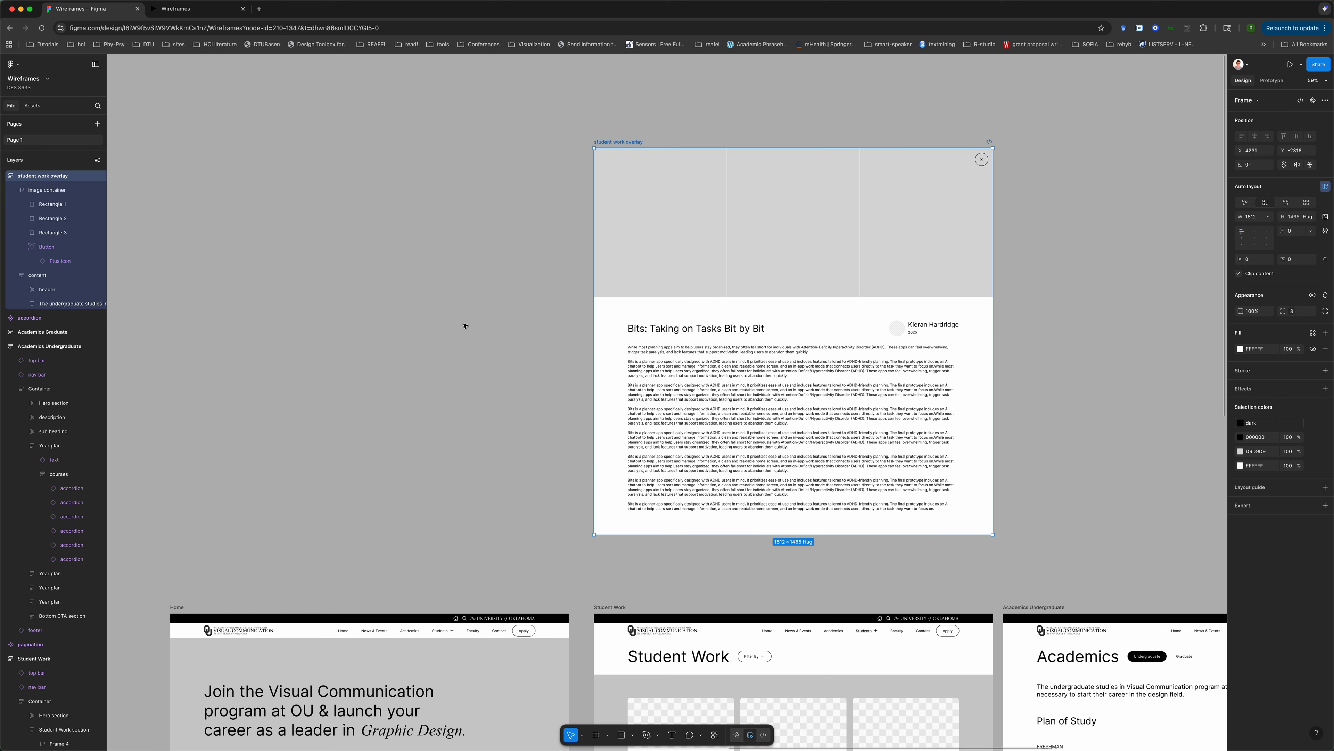
{"action": "left_click", "coordinate": [1273, 81]}
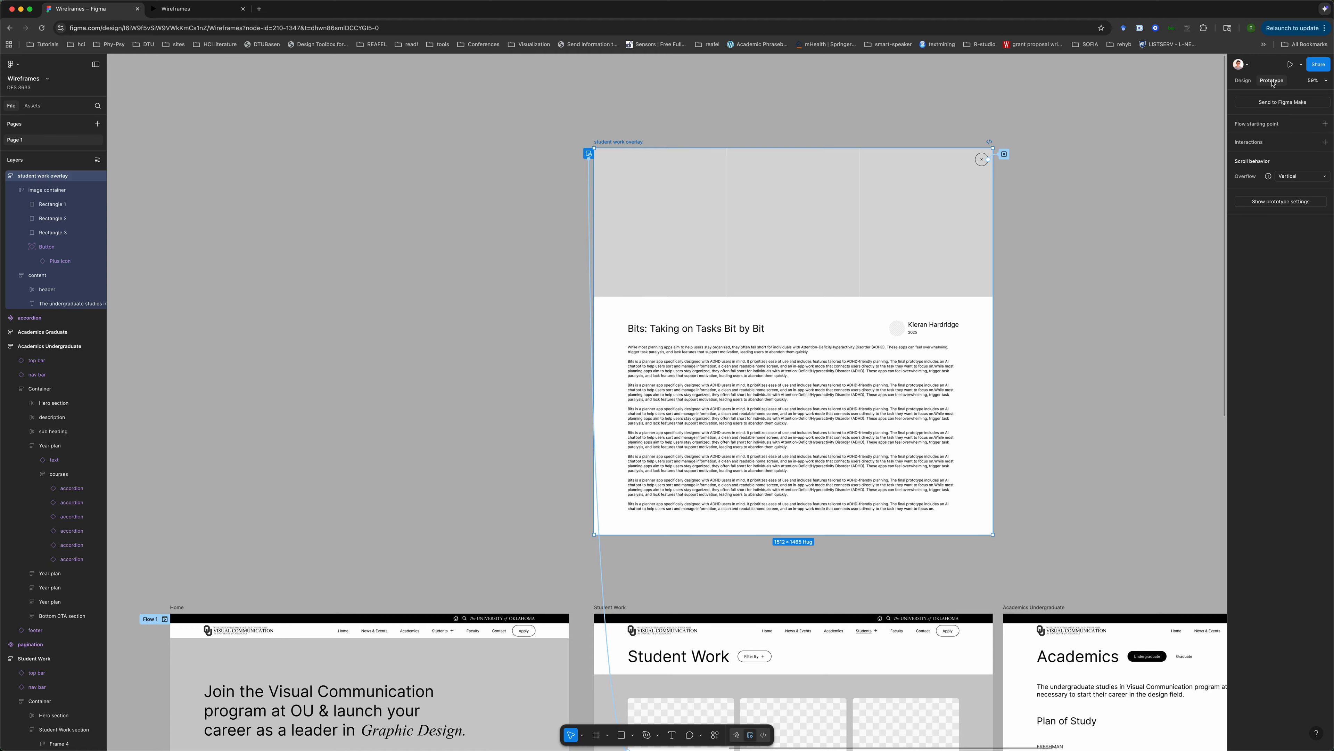
{"action": "left_click", "coordinate": [1310, 179]}
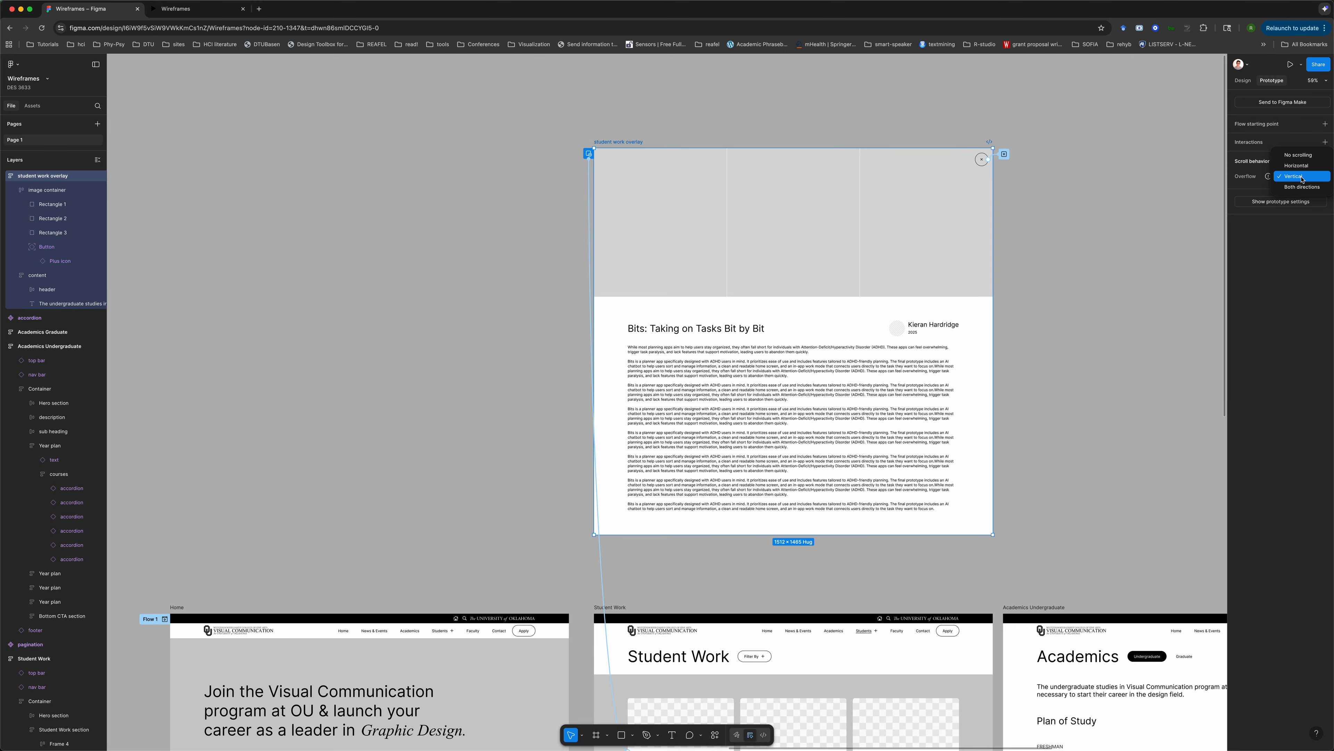
{"action": "left_click", "coordinate": [1301, 178]}
{"action": "scroll", "coordinate": [805, 120], "scroll_direction": "right", "scroll_amount": 2}
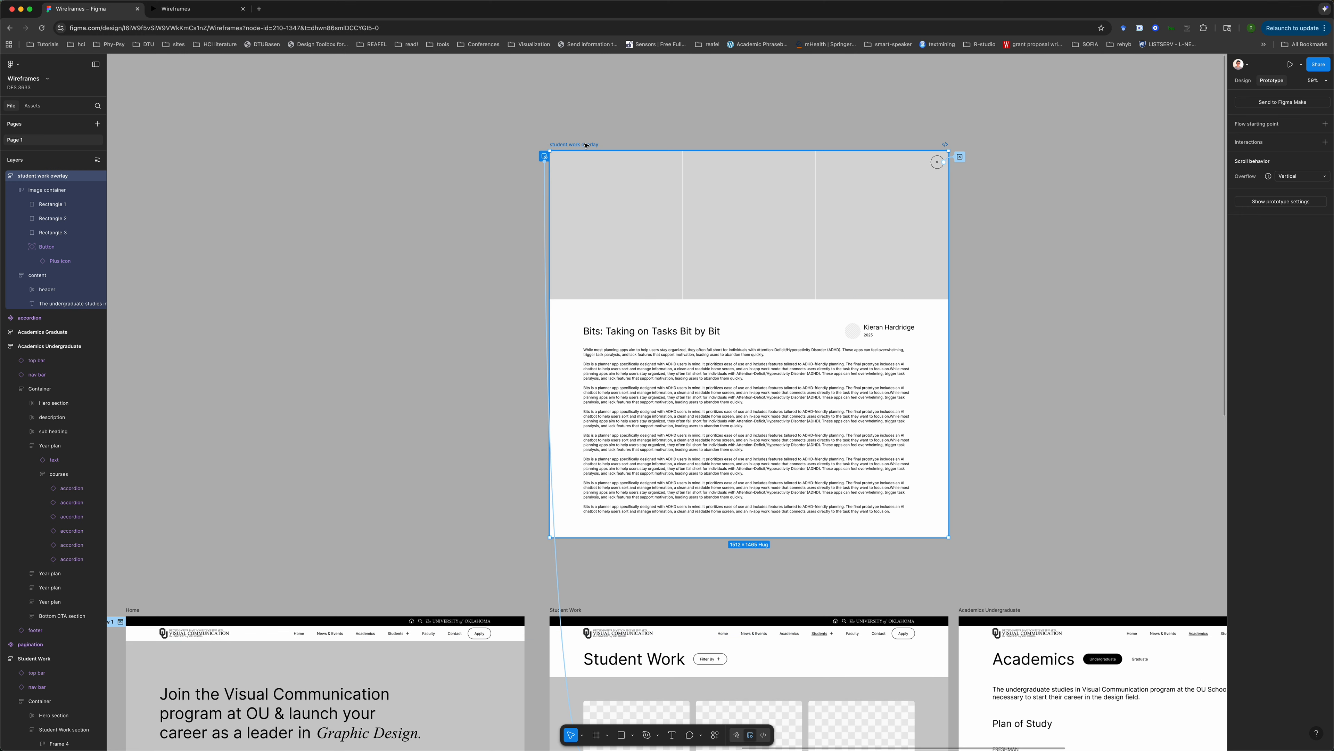
- Resize the detached Bits overlay frame to the MacBook Pro 14" preset, 1512 × 982
{"action": "left_click", "coordinate": [1243, 80]}
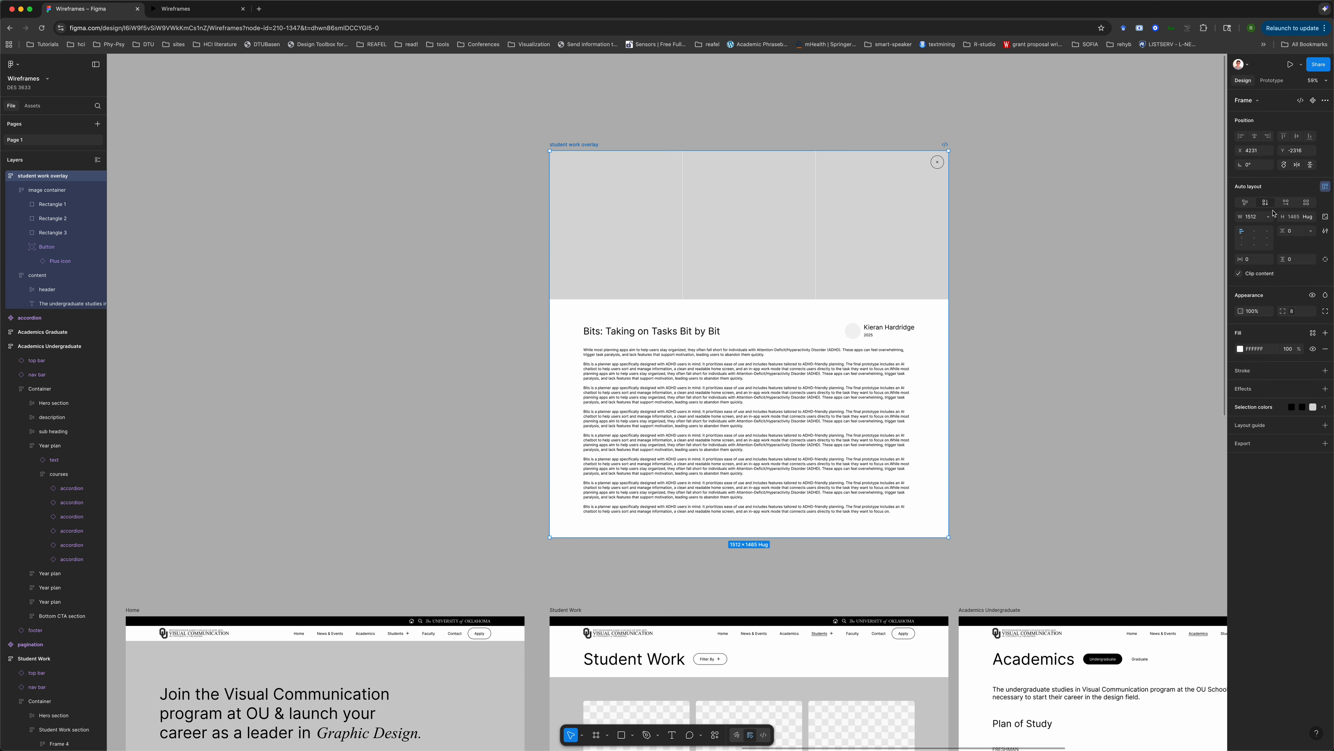
{"action": "left_click", "coordinate": [1248, 99]}
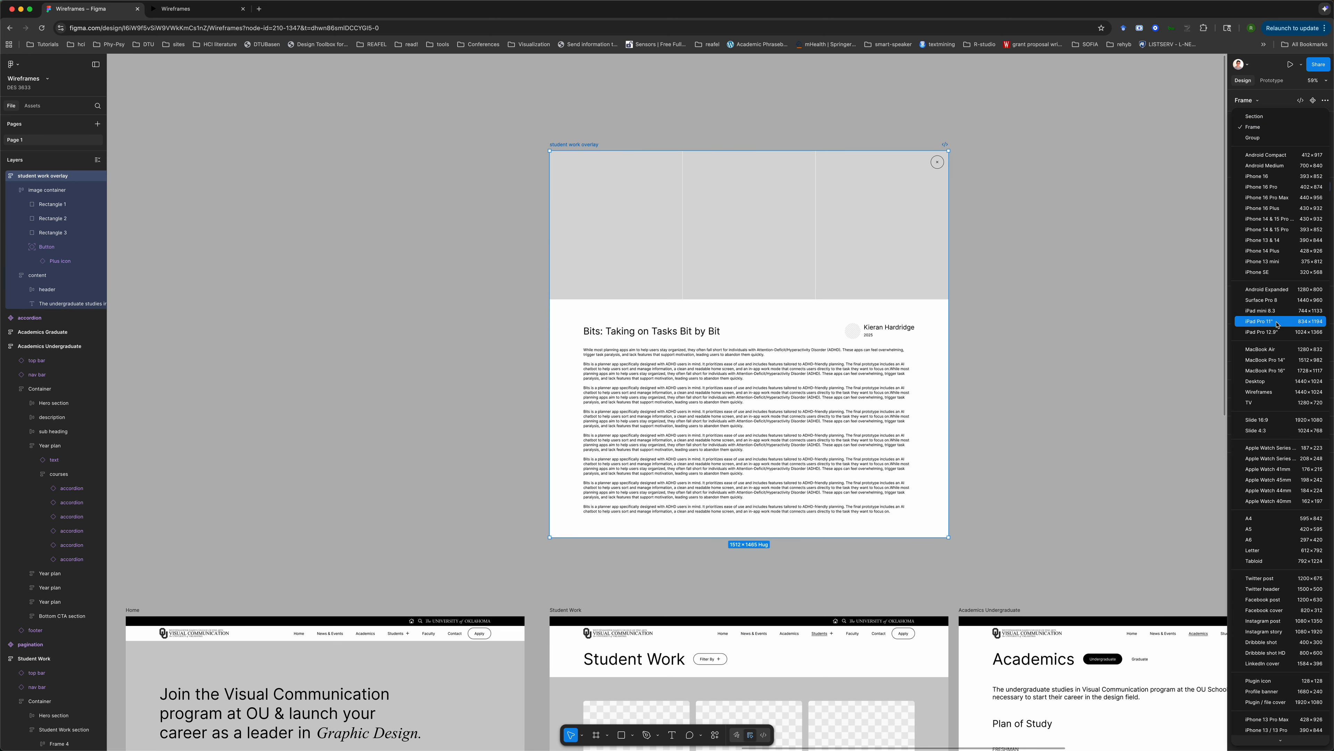
{"action": "left_click", "coordinate": [1279, 360]}
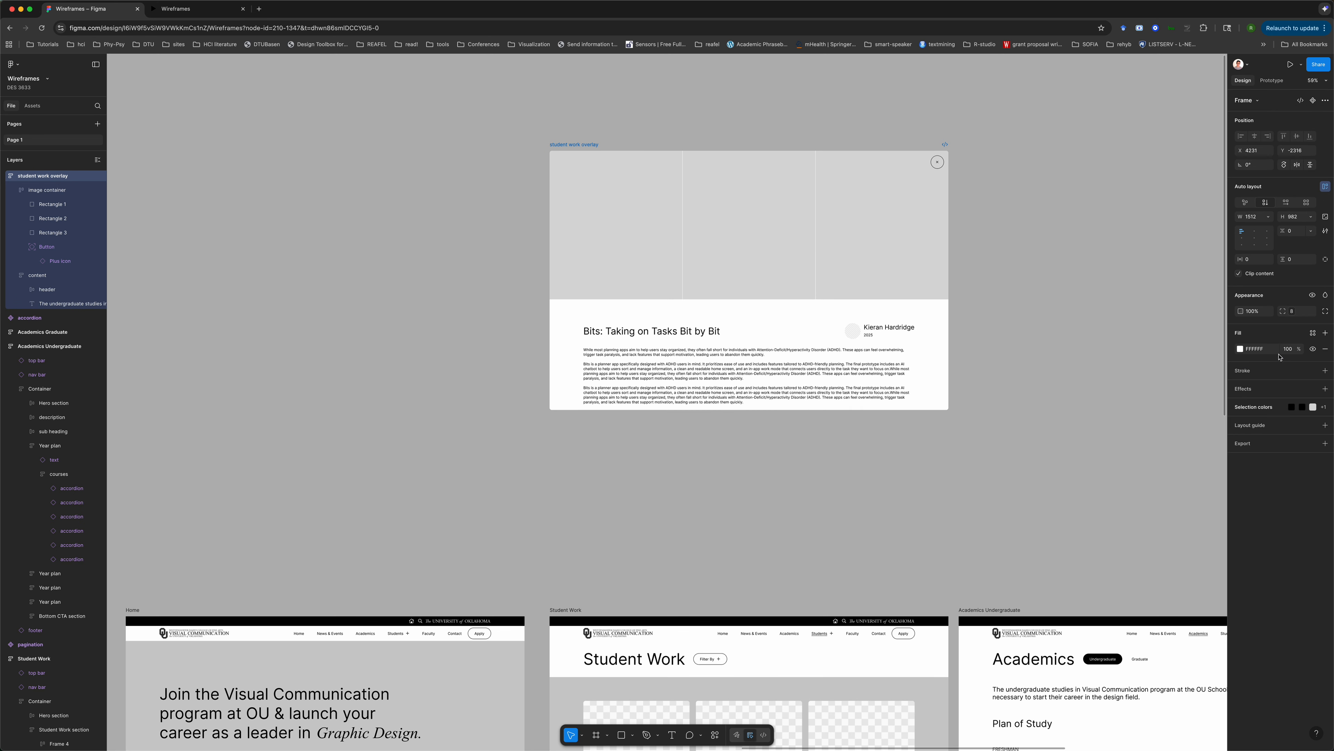
{"action": "left_click", "coordinate": [987, 364]}
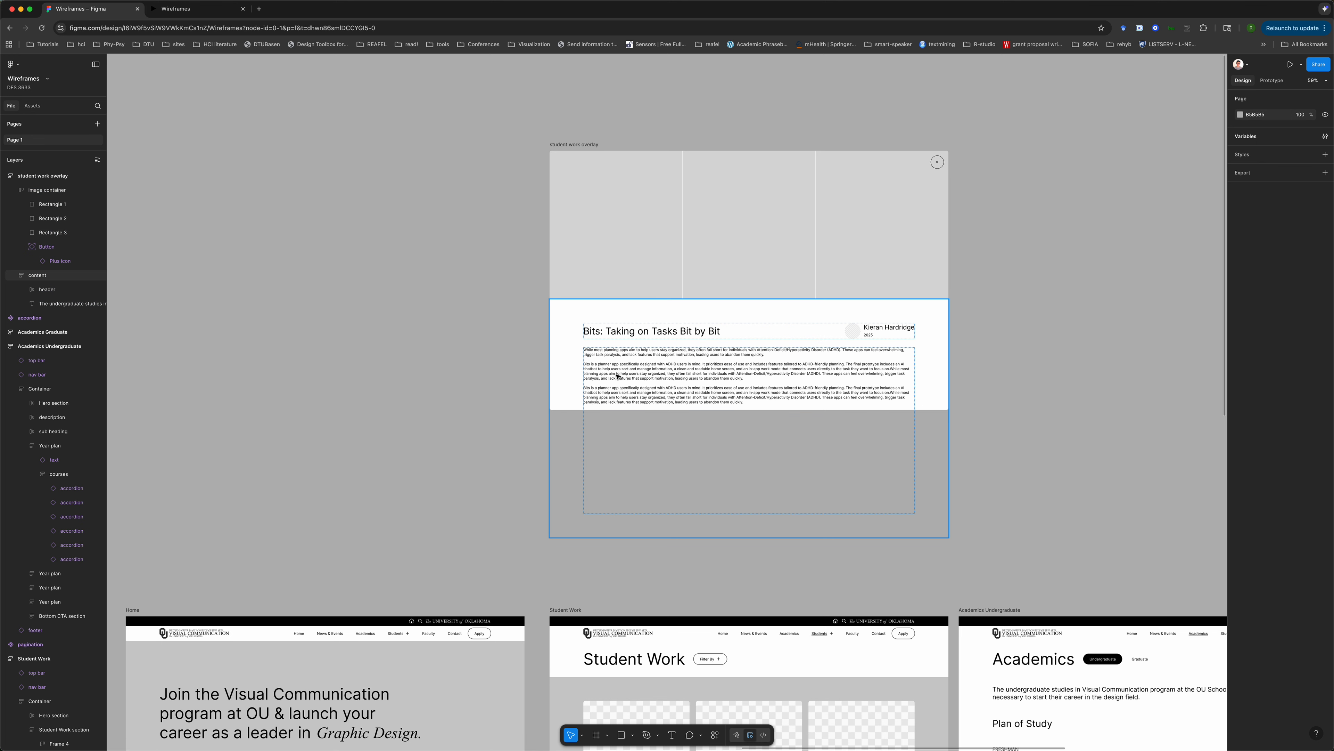
- Test scrolling of the resized Bits overlay in the prototype preview, and return to the design file
{"action": "left_click", "coordinate": [192, 14]}
{"action": "scroll", "coordinate": [522, 404], "scroll_direction": "down", "scroll_amount": 4}
{"action": "scroll", "coordinate": [526, 421], "scroll_direction": "up", "scroll_amount": 4}
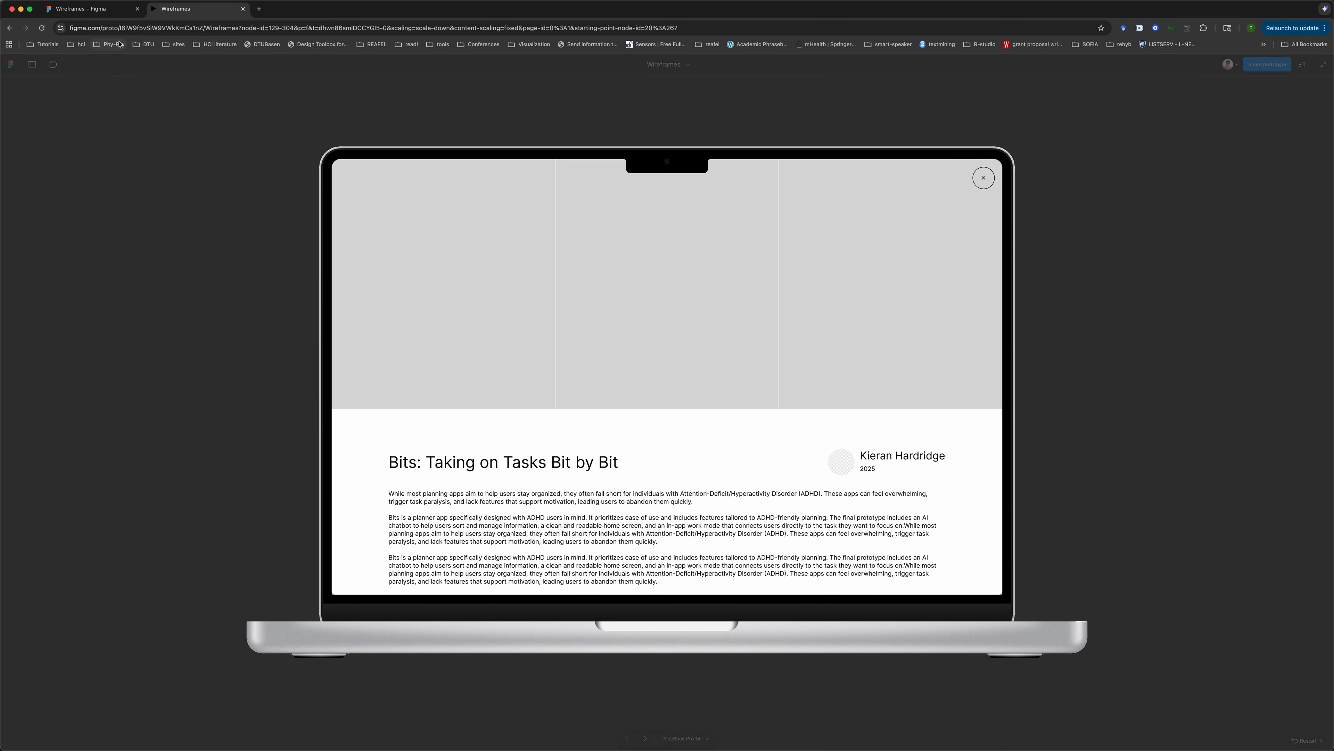
{"action": "left_click", "coordinate": [99, 5]}
- Undo the frame resize, the instance detachment and the deletion of the main overlay component
{"action": "key", "text": "super+z"}
{"action": "key", "text": "super+z"}
{"action": "key", "text": "super+z"}
{"action": "key", "text": "super+z"}
{"action": "key", "text": "super+z"}
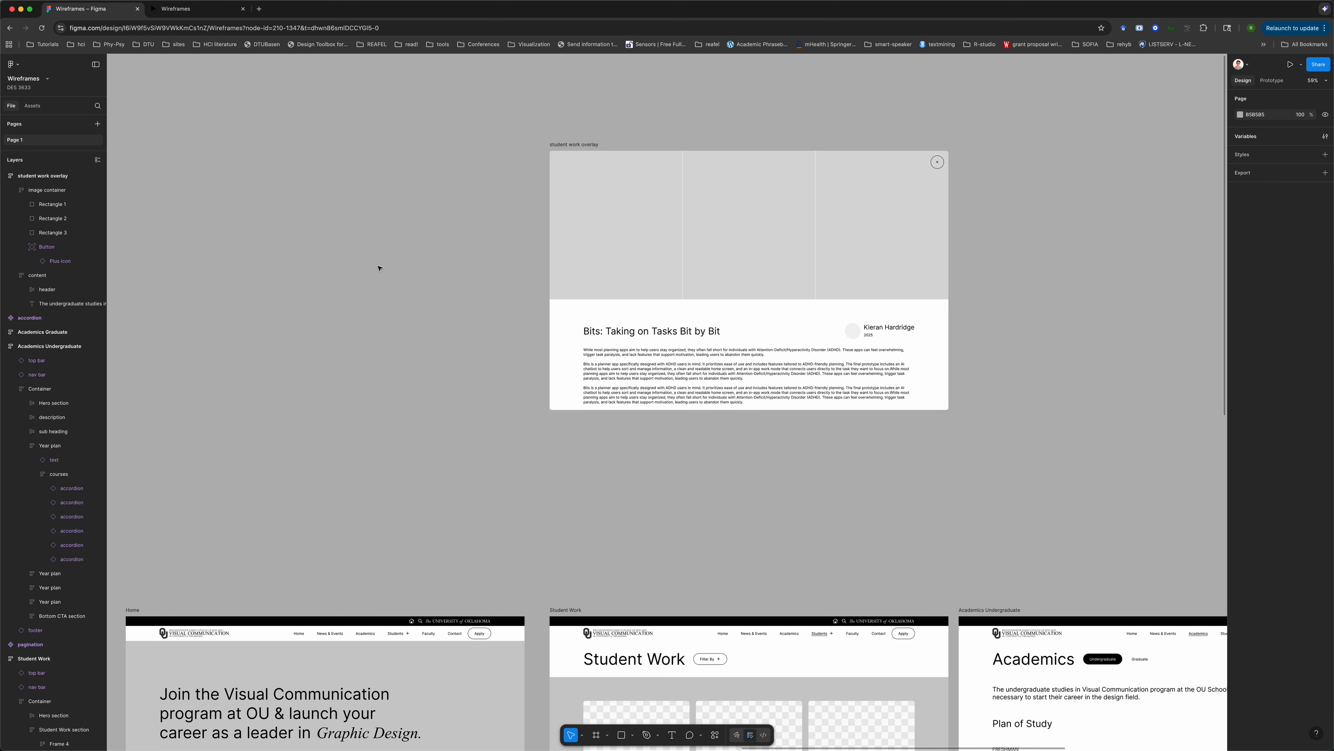
{"action": "key", "text": "super+z"}
{"action": "key", "text": "super+z"}
{"action": "key", "text": "super+z"}
{"action": "key", "text": "super+z"}
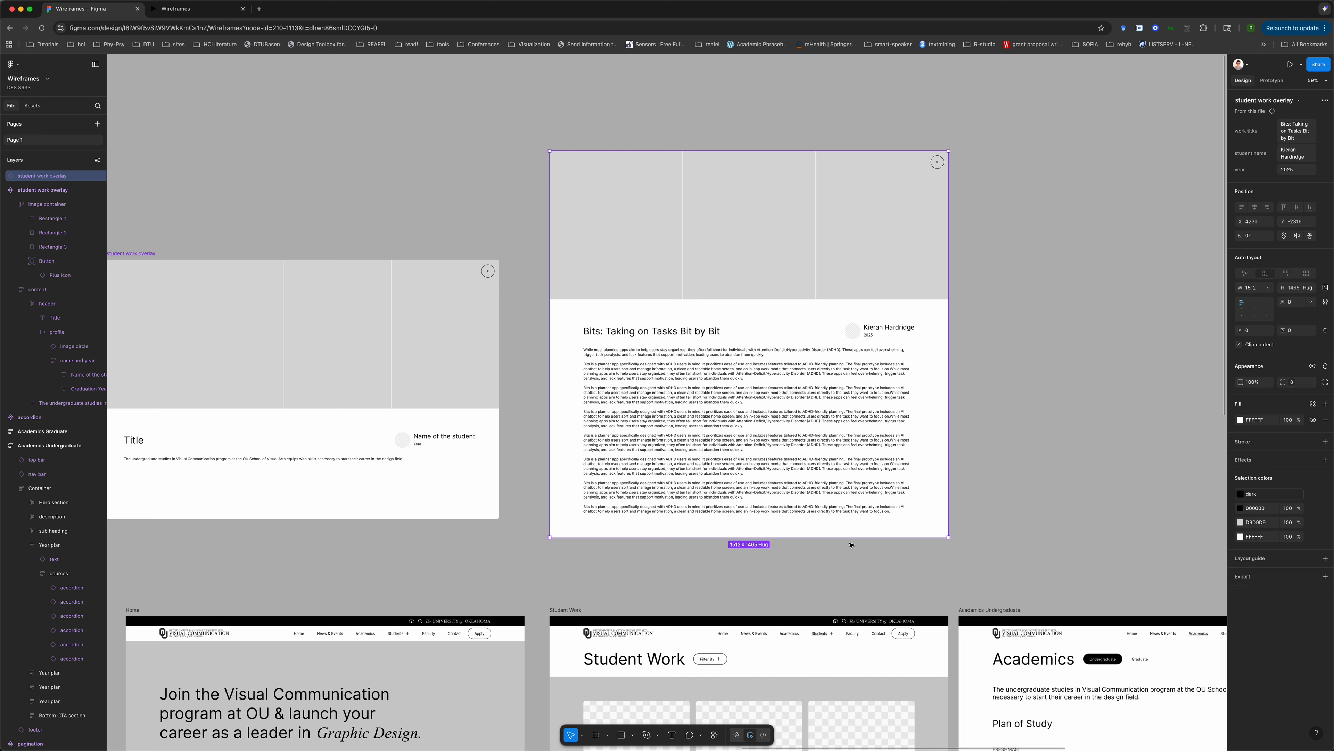
- Shorten the Bits overlay instance to a fixed height of 982, matching the main component
{"action": "left_click_drag", "start_coordinate": [852, 537], "coordinate": [842, 432]}
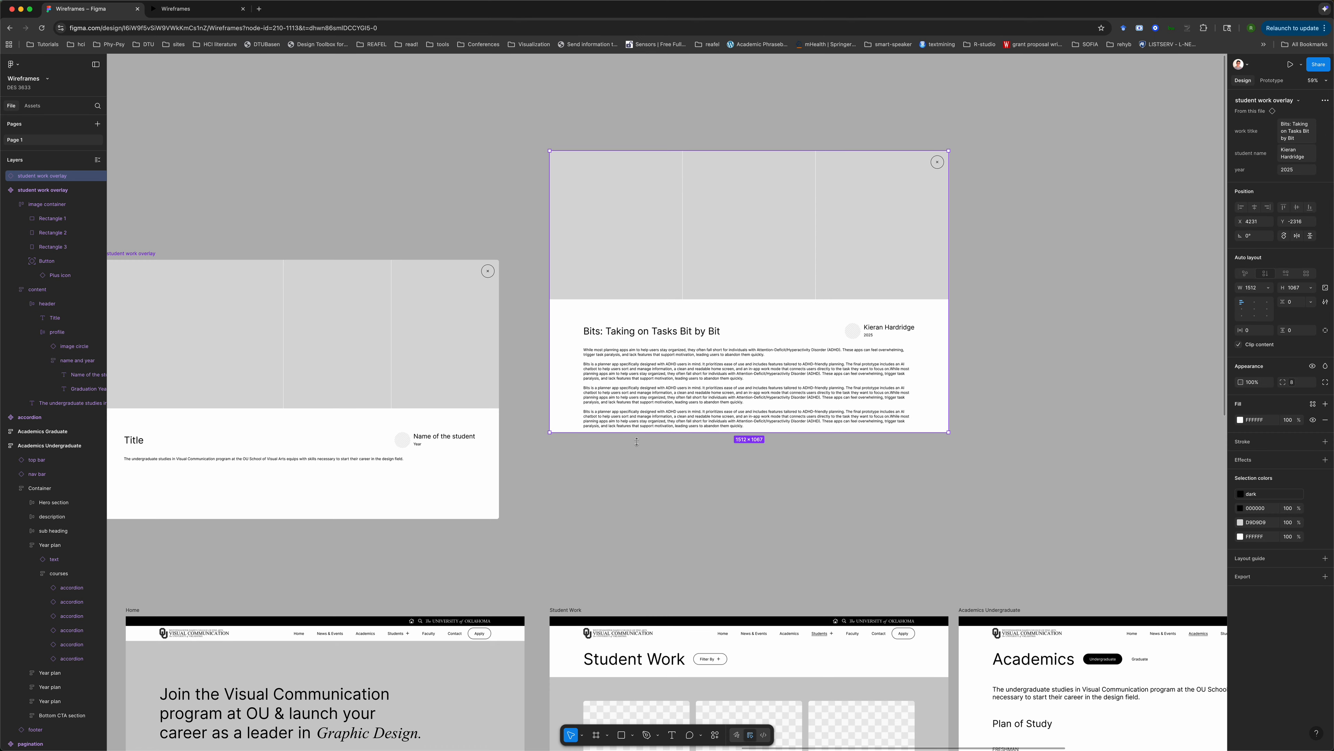
{"action": "left_click", "coordinate": [490, 470]}
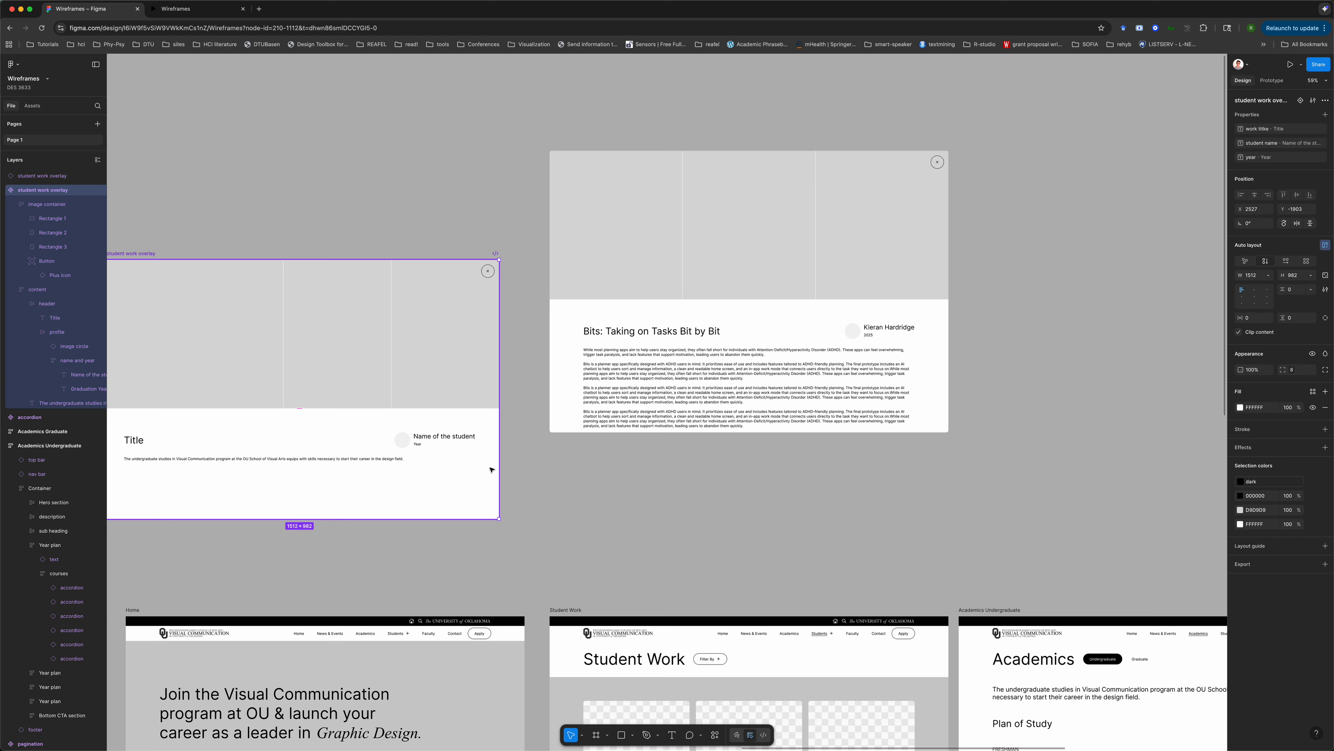
{"action": "left_click", "coordinate": [798, 298]}
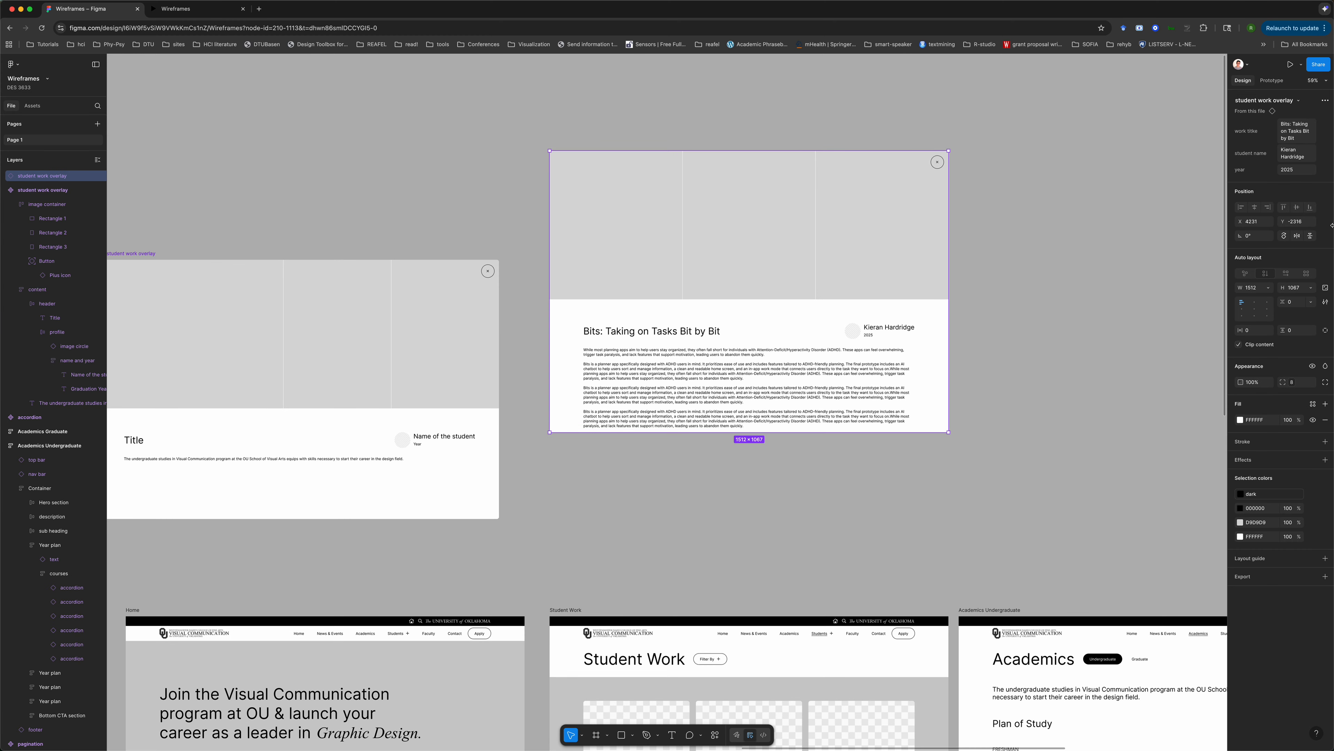
{"action": "left_click", "coordinate": [1305, 288]}
{"action": "type", "text": "92"}
{"action": "key", "text": "Return"}
- Test scrolling the Bits overlay's long description in the prototype preview, and return to the design file
{"action": "left_click", "coordinate": [176, 9]}
{"action": "scroll", "coordinate": [674, 451], "scroll_direction": "down", "scroll_amount": 5}
{"action": "type", "text": "8"}
{"action": "scroll", "coordinate": [674, 452], "scroll_direction": "up", "scroll_amount": 5}
{"action": "scroll", "coordinate": [675, 452], "scroll_direction": "down", "scroll_amount": 5}
{"action": "scroll", "coordinate": [674, 451], "scroll_direction": "up", "scroll_amount": 5}
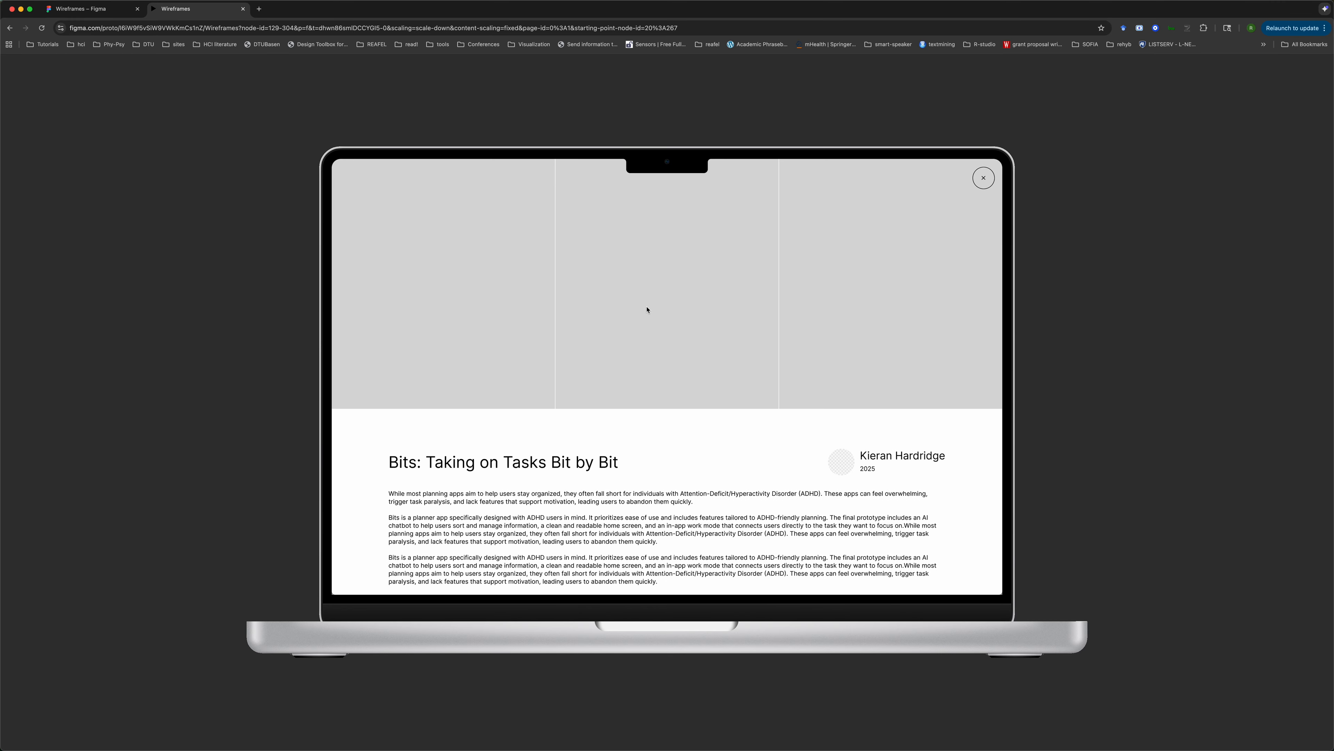
{"action": "scroll", "coordinate": [614, 310], "scroll_direction": "down", "scroll_amount": 2}
{"action": "scroll", "coordinate": [485, 530], "scroll_direction": "up", "scroll_amount": 2}
{"action": "left_click", "coordinate": [86, 12]}
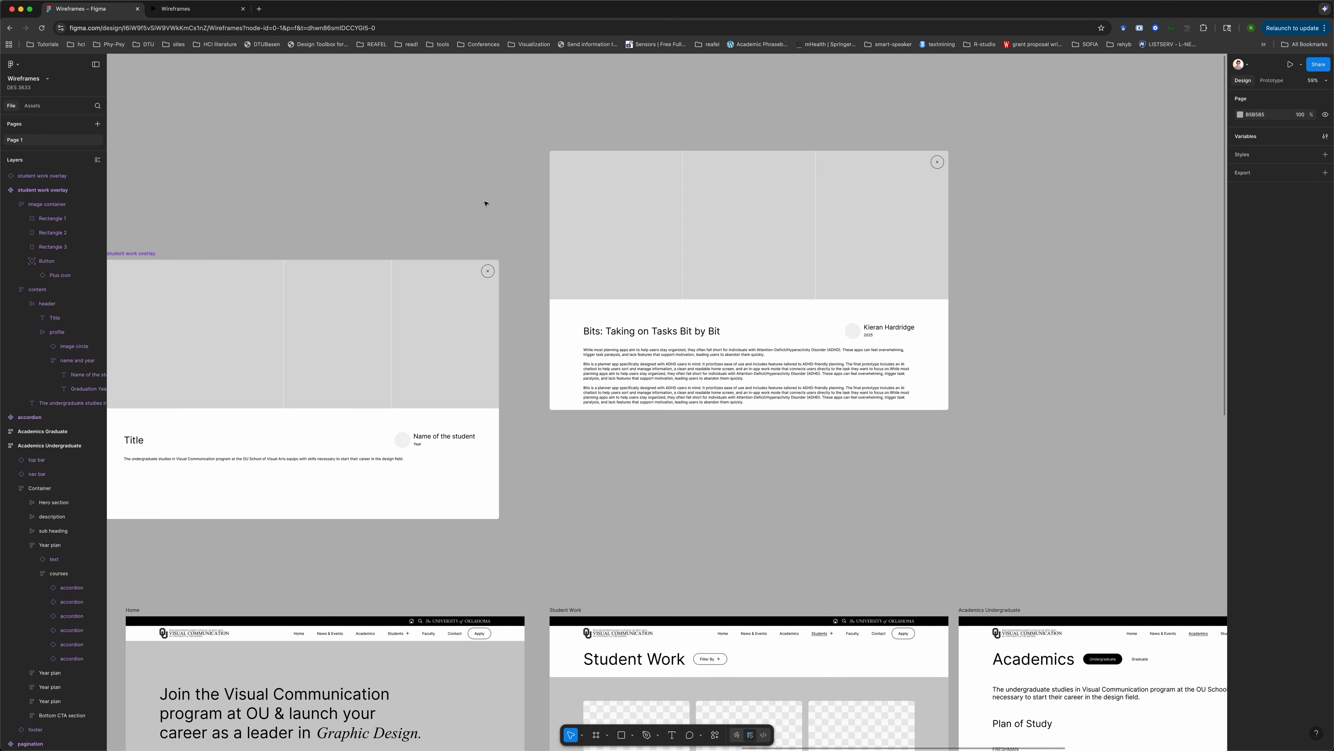
- Set the scroll position of the round close button in the main overlay component to Sticky (stop at top edge)
{"action": "scroll", "coordinate": [683, 205], "scroll_direction": "right", "scroll_amount": 2}
{"action": "scroll", "coordinate": [683, 205], "scroll_direction": "up", "scroll_amount": 1}
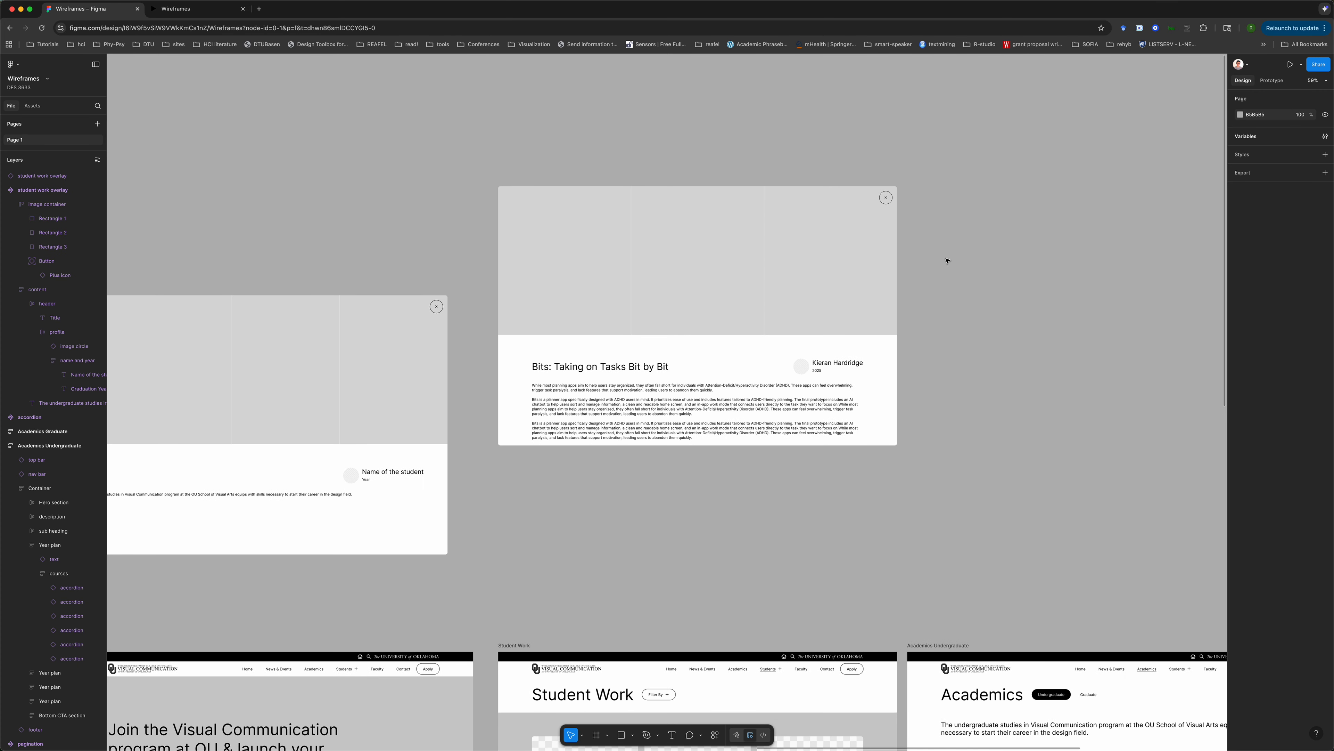
{"action": "double_click", "coordinate": [886, 198]}
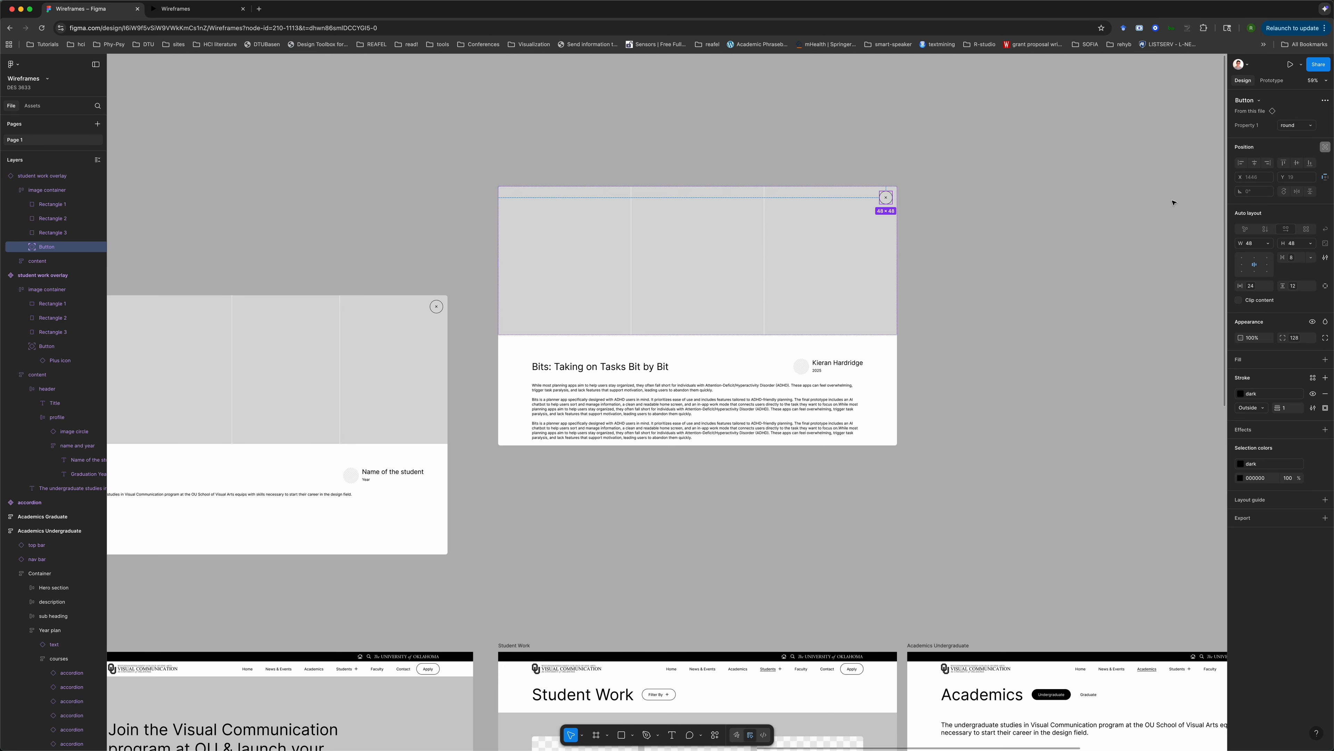
{"action": "left_click", "coordinate": [1272, 80]}
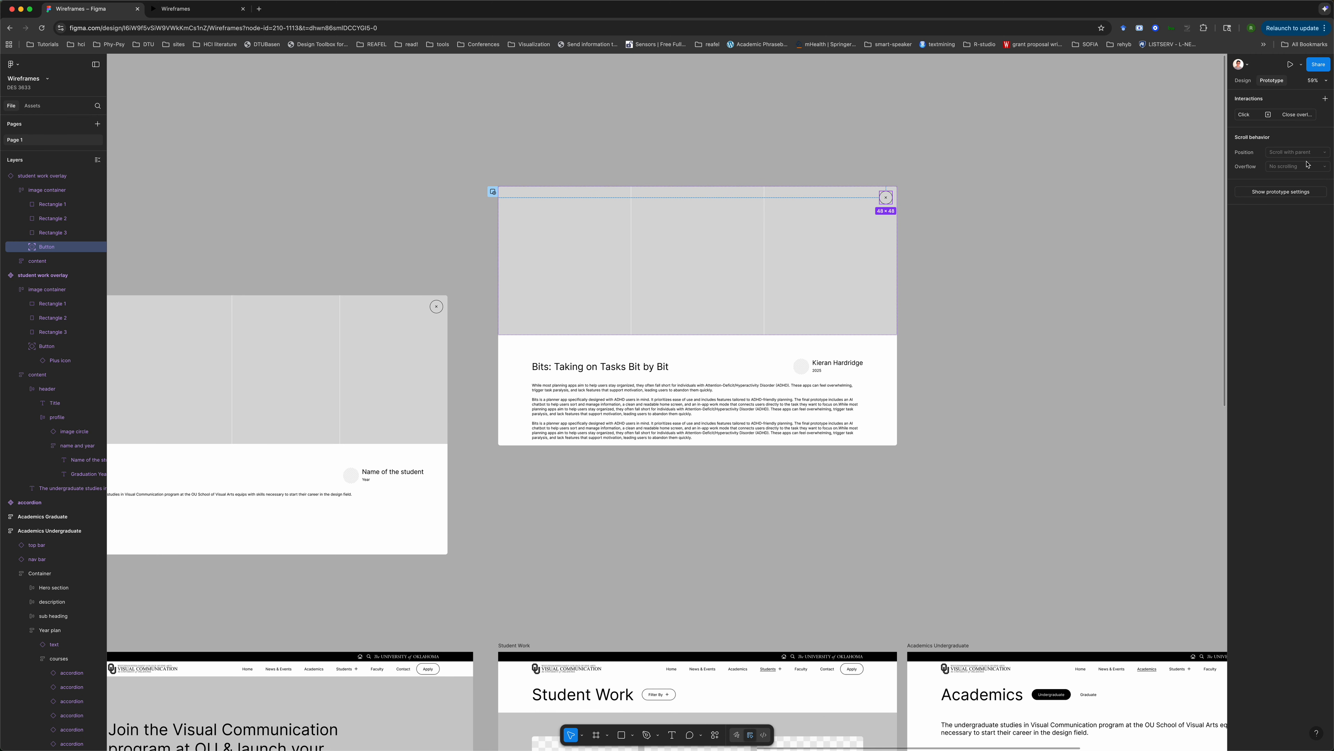
{"action": "scroll", "coordinate": [364, 284], "scroll_direction": "up", "scroll_amount": 5}
{"action": "double_click", "coordinate": [540, 339]}
{"action": "left_click", "coordinate": [1315, 180]}
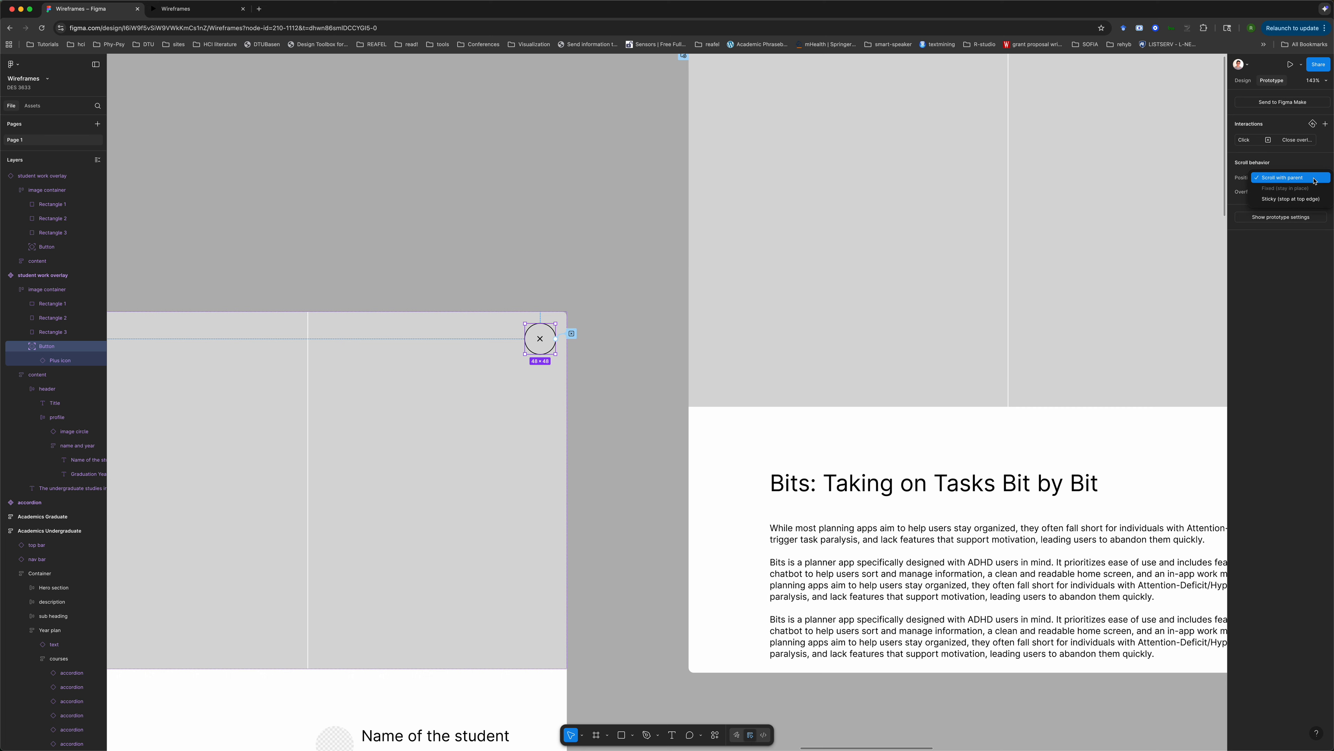
{"action": "left_click", "coordinate": [1284, 199]}
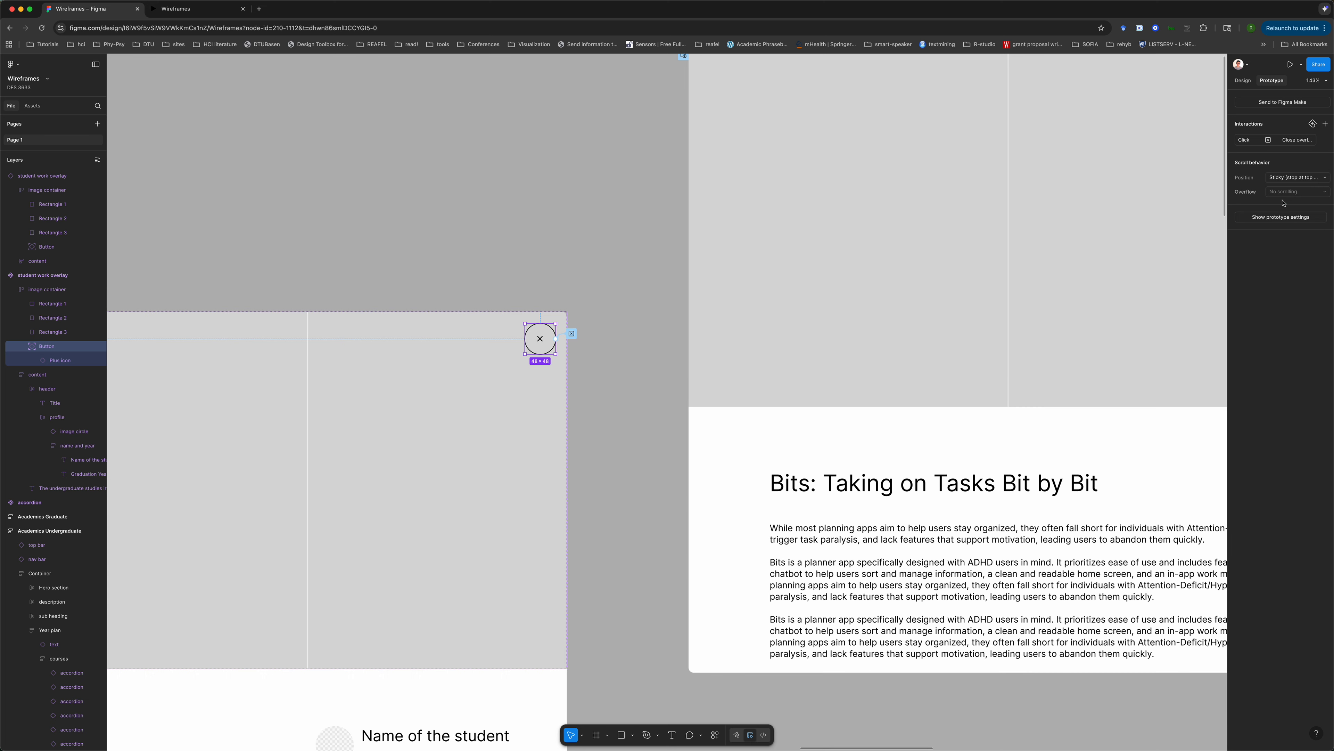
{"action": "left_click", "coordinate": [574, 252]}
- Check the close button's behaviour while scrolling the Bits overlay in the preview, and return to the design file
{"action": "left_click", "coordinate": [192, 12]}
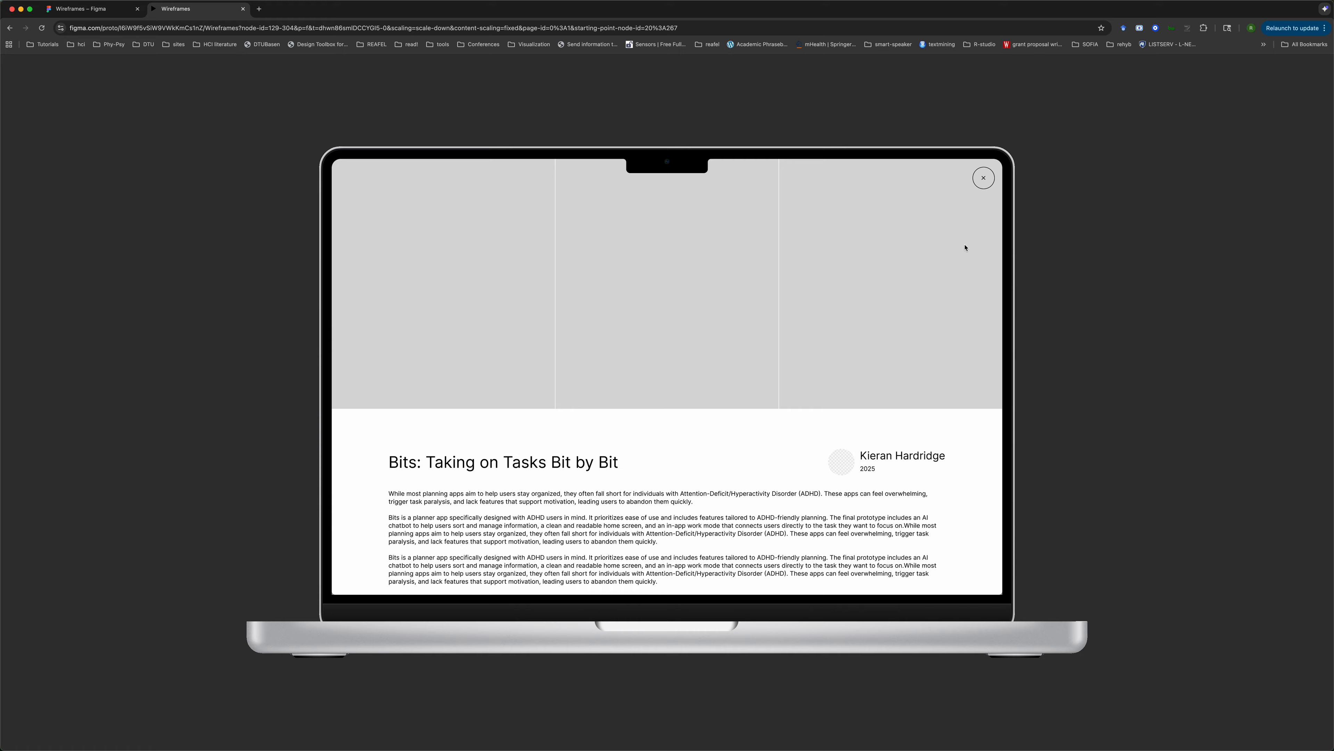
{"action": "scroll", "coordinate": [962, 247], "scroll_direction": "down", "scroll_amount": 3}
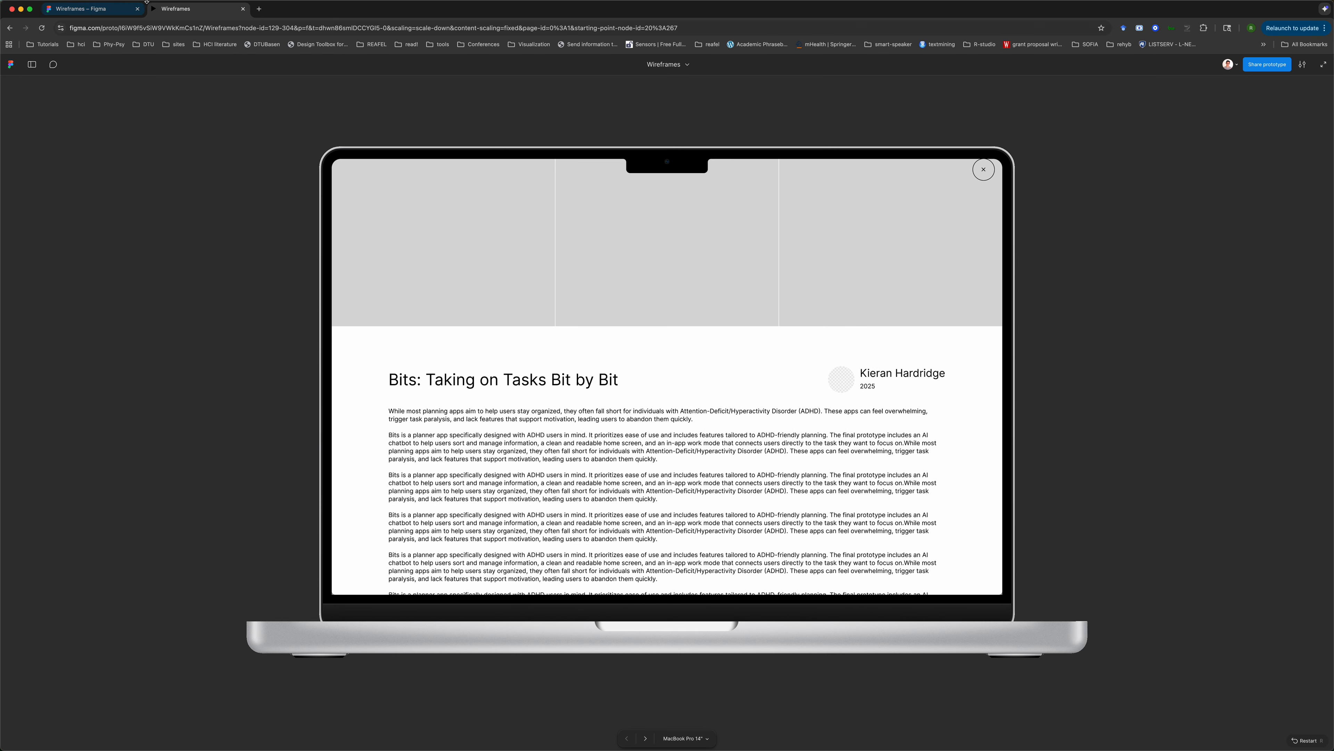
{"action": "left_click", "coordinate": [121, 8]}
- Wrap the main overlay component's round close button in an auto layout frame
{"action": "left_click", "coordinate": [538, 336]}
{"action": "left_click", "coordinate": [538, 336]}
{"action": "key", "text": "shift+a"}
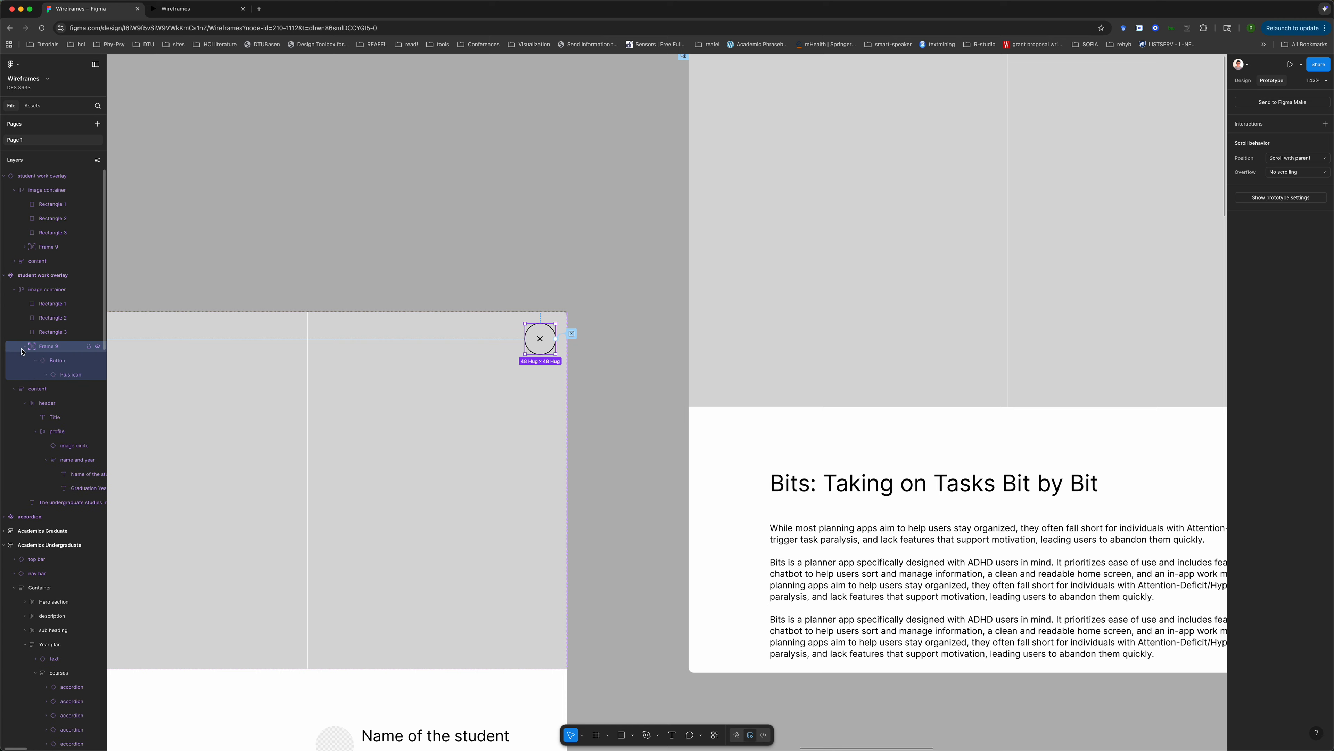
- Rename the frame around the main overlay component's close button as "button warpper" and show its design properties
{"action": "double_click", "coordinate": [60, 349]}
{"action": "type", "text": "button warpper"}
{"action": "key", "text": "Return"}
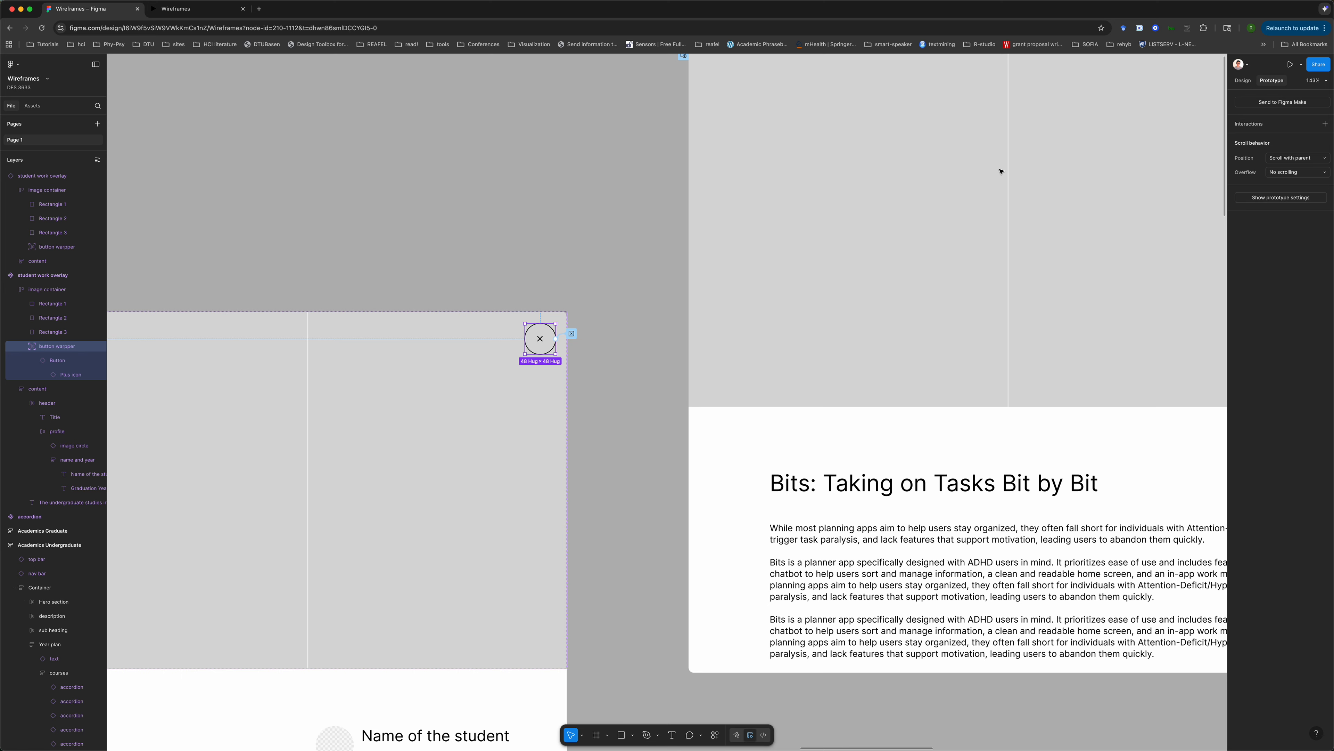
{"action": "left_click", "coordinate": [1243, 80]}
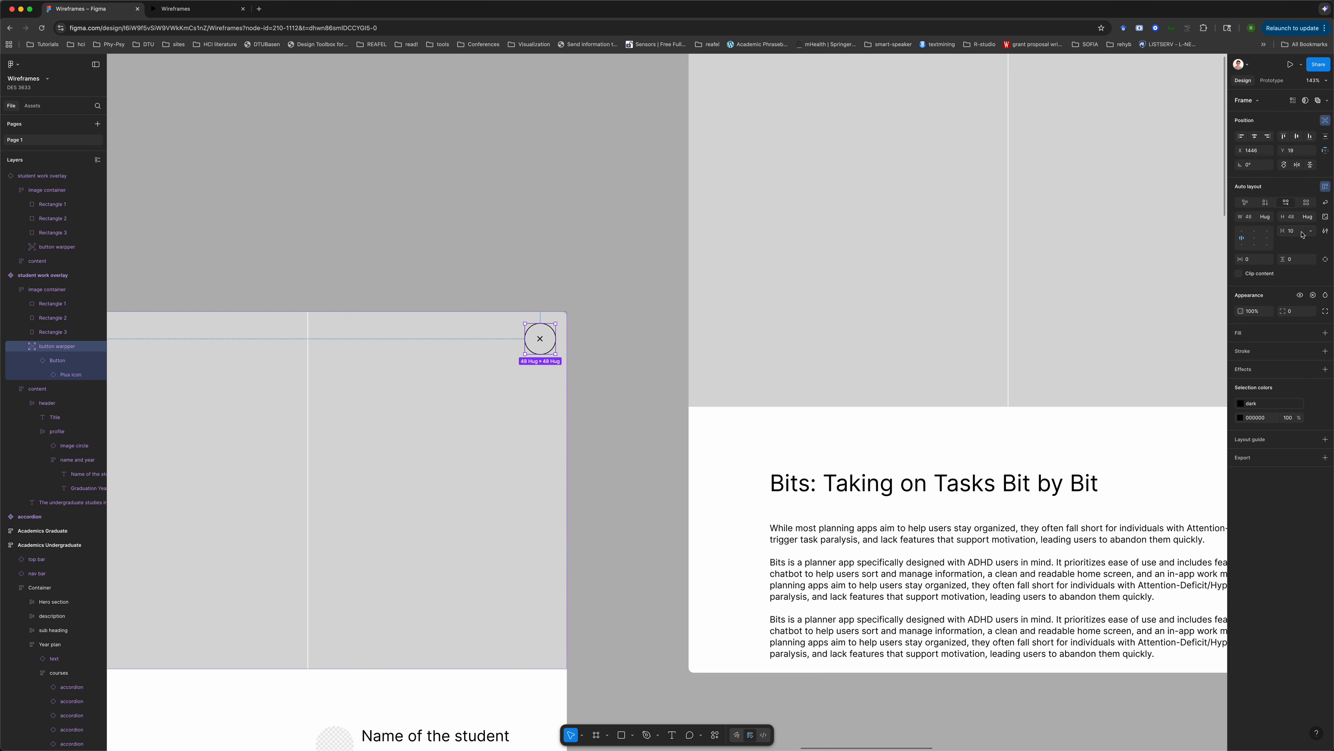
{"action": "left_click", "coordinate": [1269, 260]}
{"action": "scroll", "coordinate": [1237, 402], "scroll_direction": "down", "scroll_amount": 3}
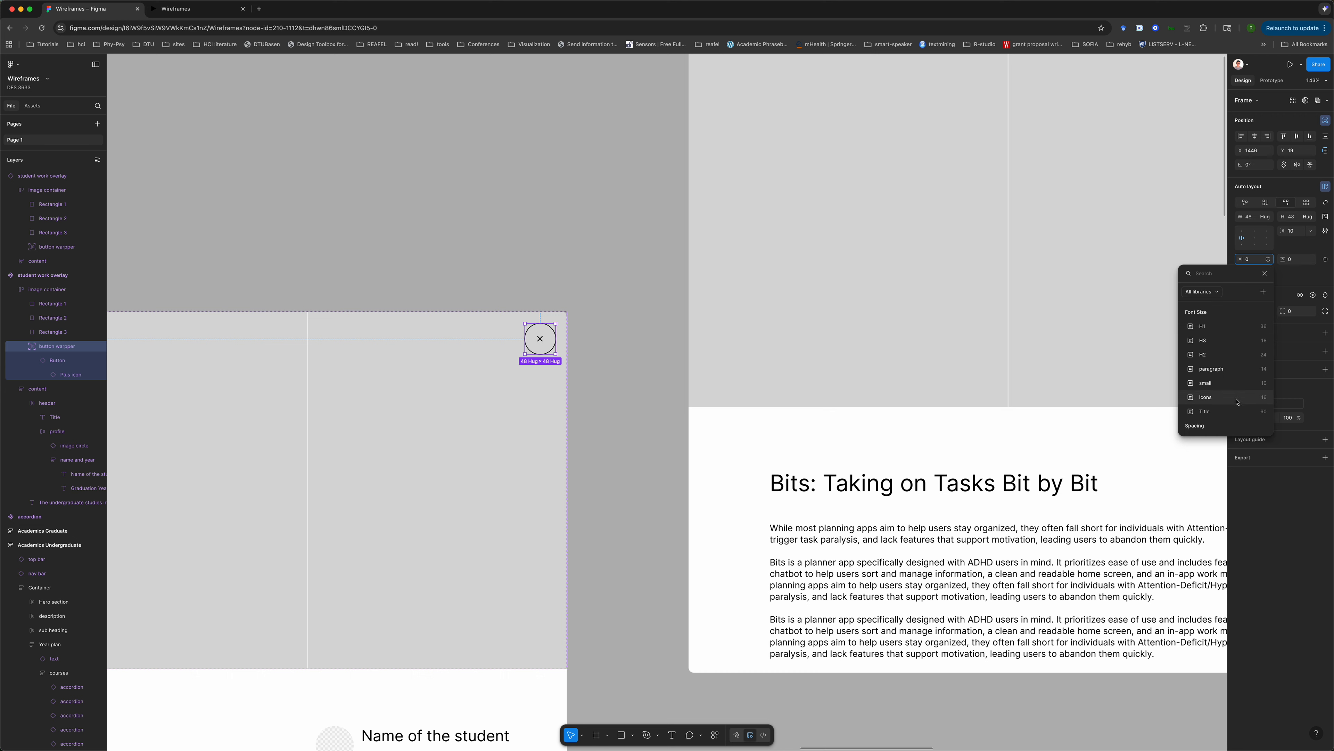
{"action": "left_click", "coordinate": [1236, 425]}
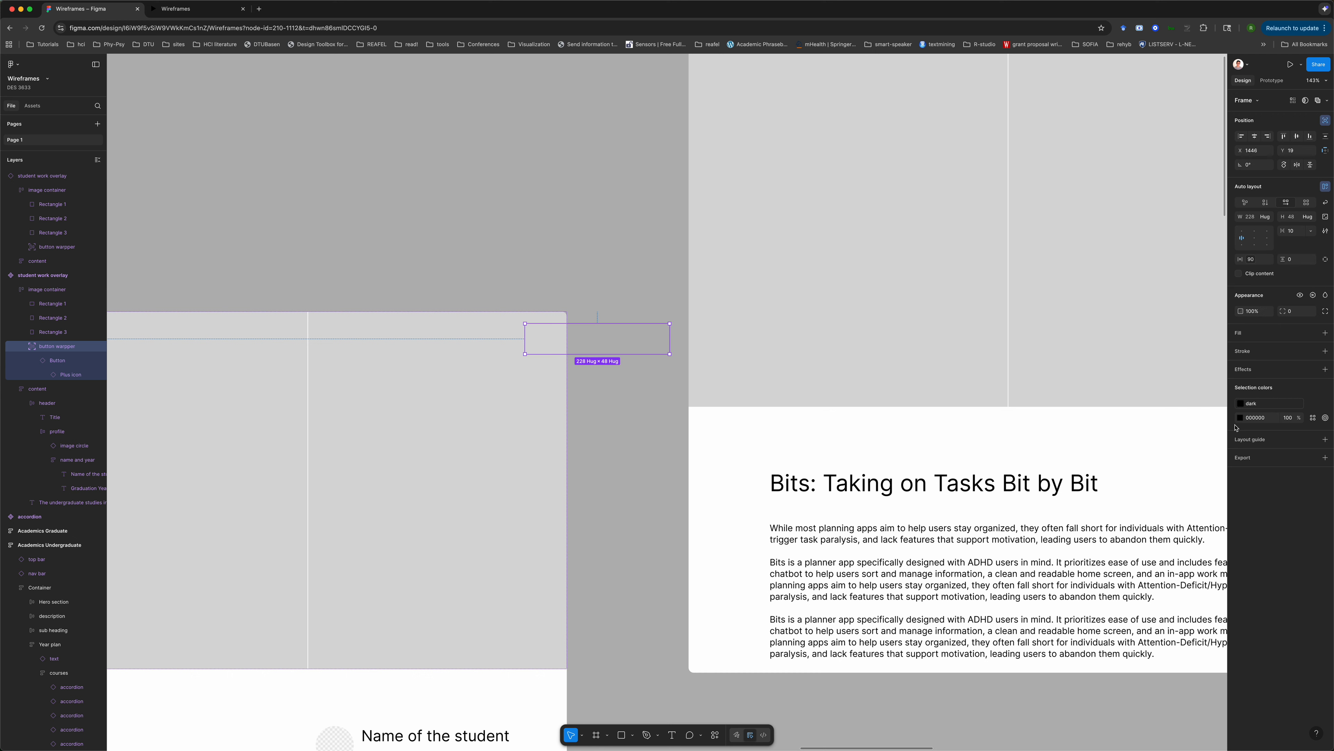
{"action": "key", "text": "ctrl+z"}
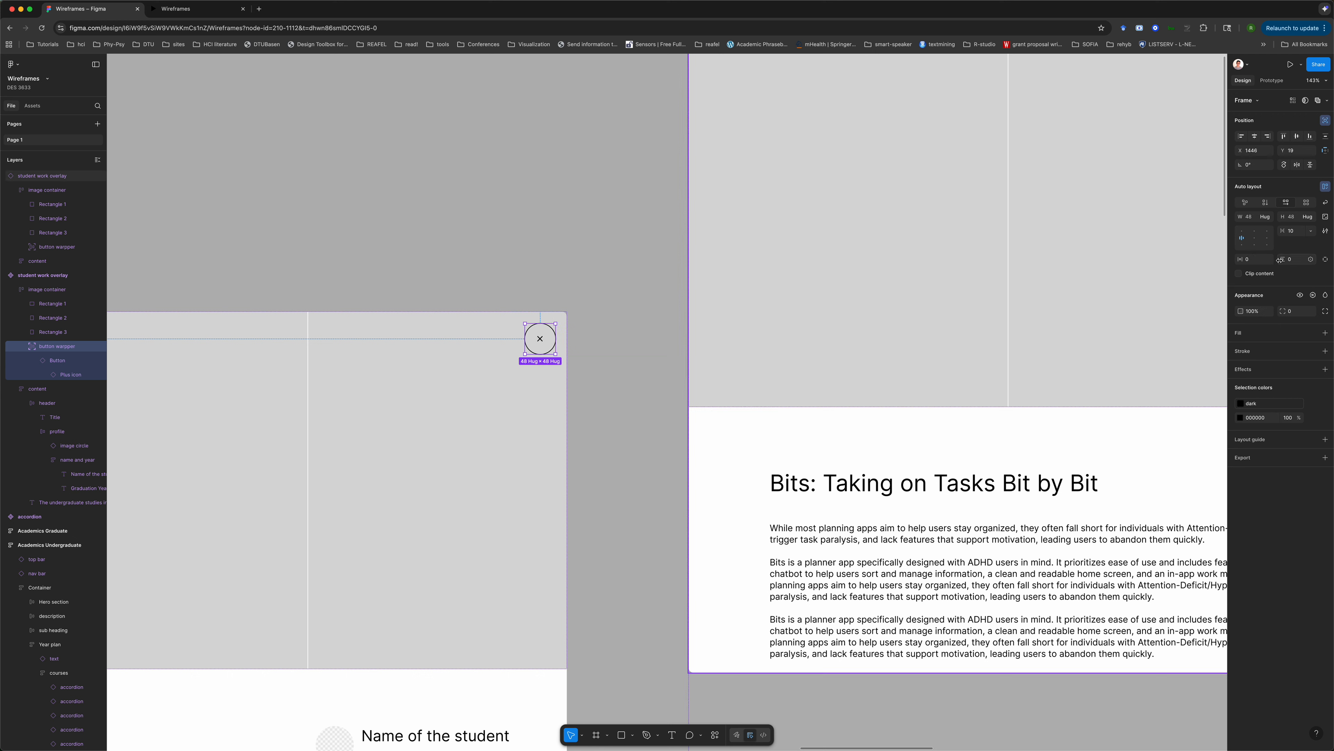
- Apply the large spacing variable (32) to the button wrapper's horizontal and vertical padding
{"action": "left_click_drag", "start_coordinate": [1240, 260], "coordinate": [1257, 259]}
{"action": "left_click", "coordinate": [1268, 259]}
{"action": "scroll", "coordinate": [1247, 389], "scroll_direction": "down", "scroll_amount": 3}
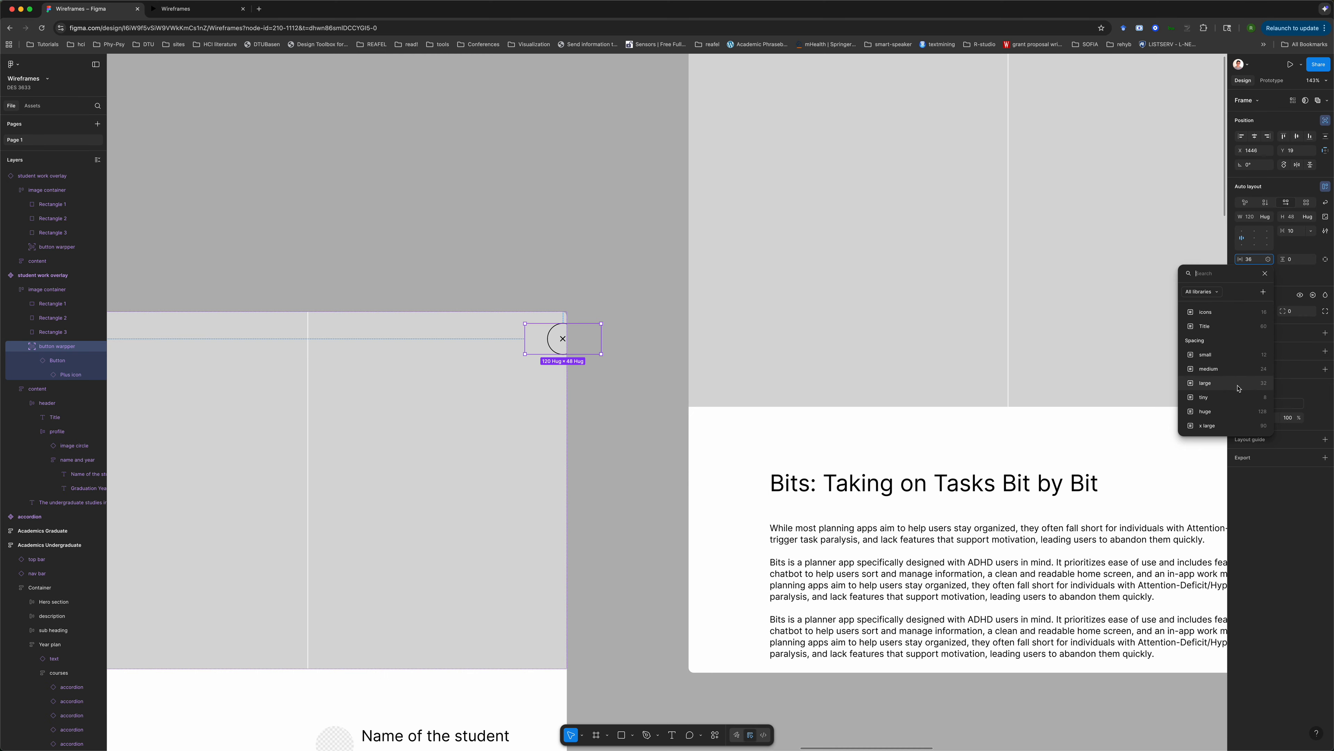
{"action": "left_click", "coordinate": [1238, 389]}
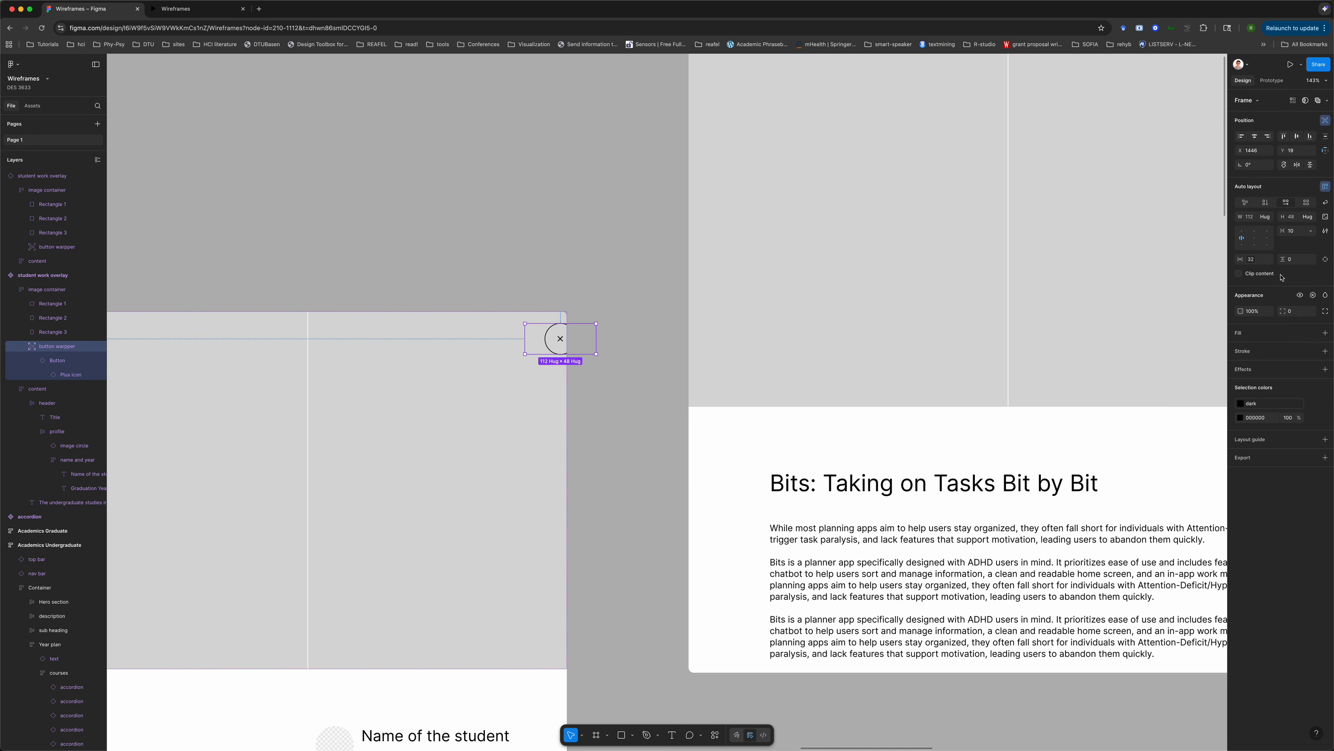
{"action": "left_click", "coordinate": [1310, 259]}
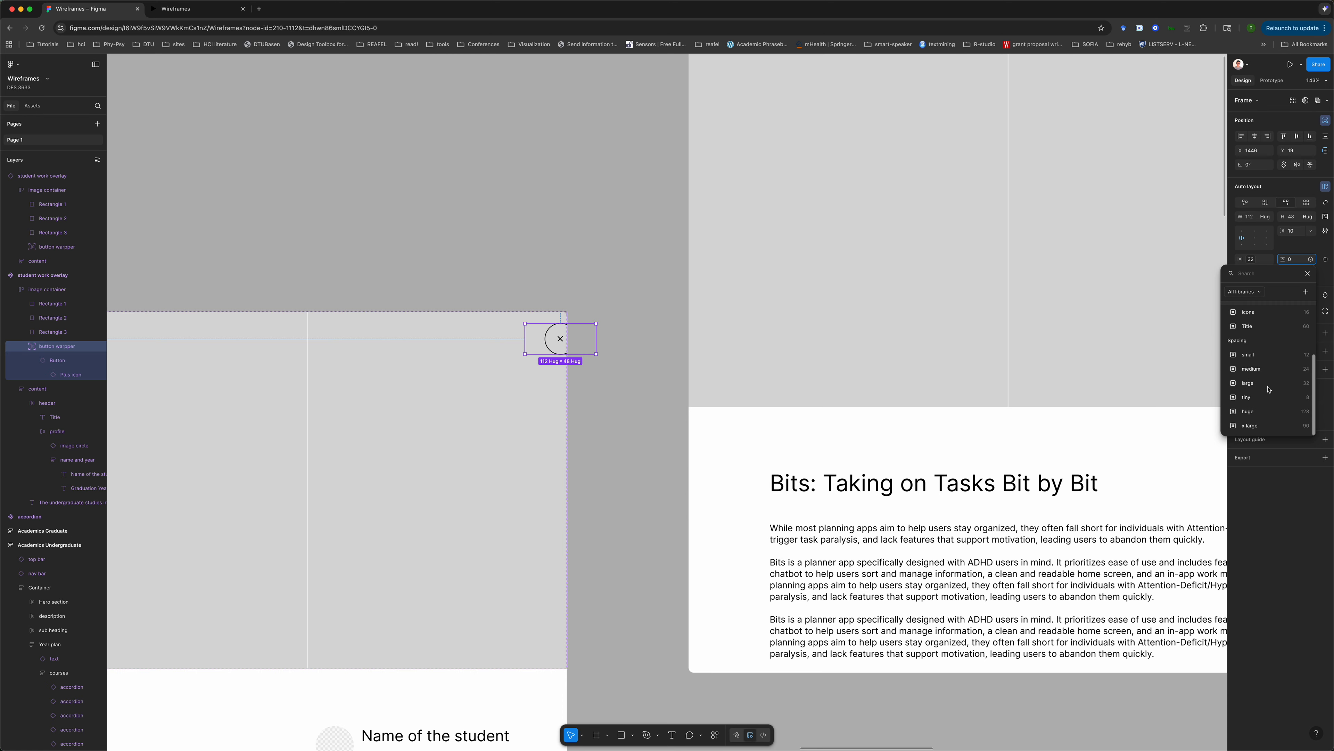
{"action": "left_click", "coordinate": [1290, 385]}
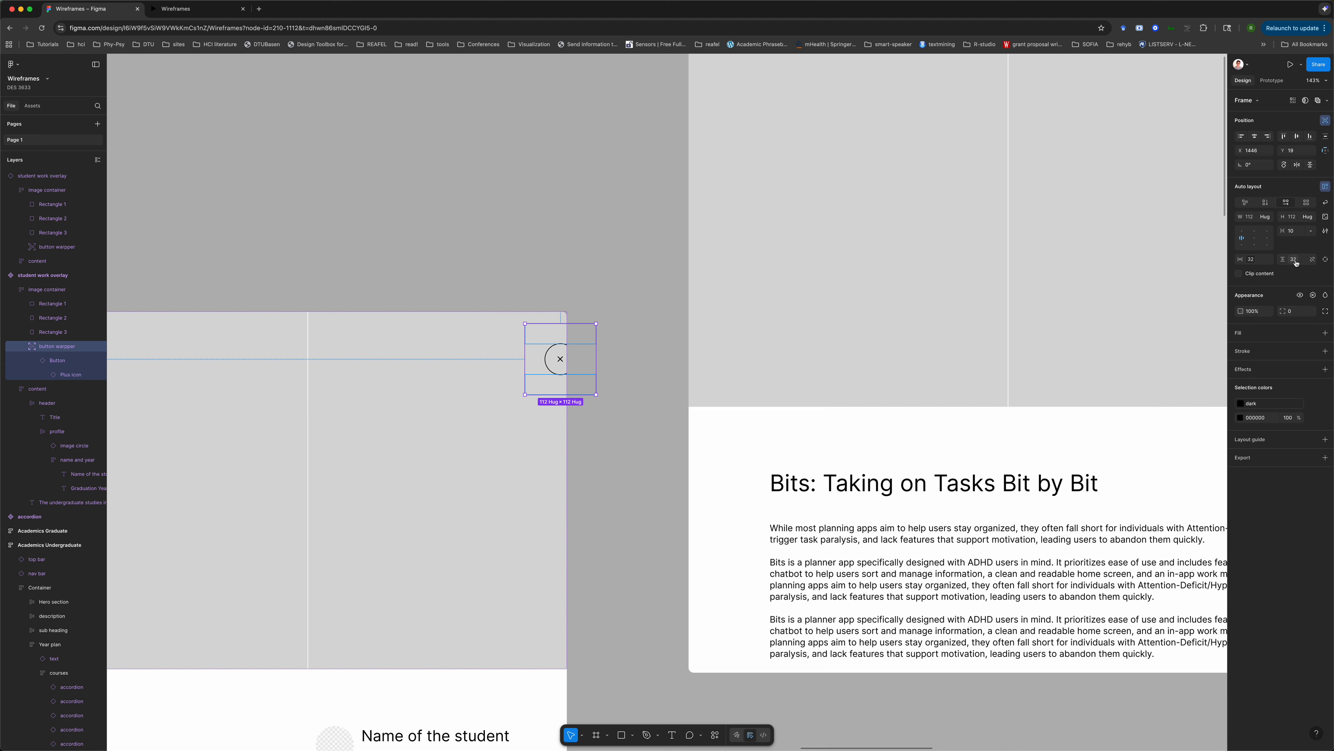
- Apply the medium spacing variable (24) to the button wrapper's vertical and horizontal padding
{"action": "left_click", "coordinate": [1310, 259]}
{"action": "left_click", "coordinate": [1272, 368]}
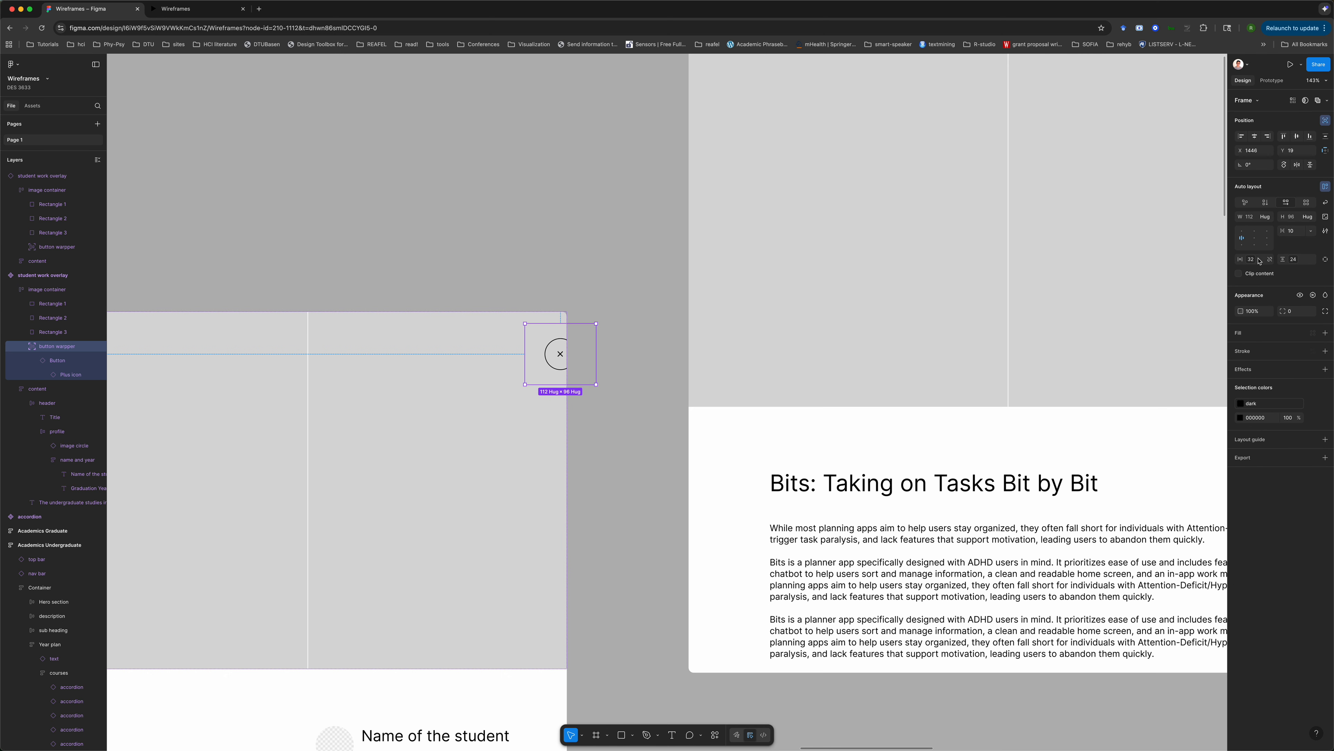
{"action": "left_click", "coordinate": [1270, 259]}
{"action": "left_click", "coordinate": [1218, 369]}
- Move the padded button wrapper flush into the upper-right corner of the main overlay component's image area
{"action": "left_click", "coordinate": [603, 391]}
{"action": "double_click", "coordinate": [556, 356]}
{"action": "double_click", "coordinate": [555, 357]}
{"action": "left_click_drag", "start_coordinate": [557, 358], "coordinate": [538, 344]}
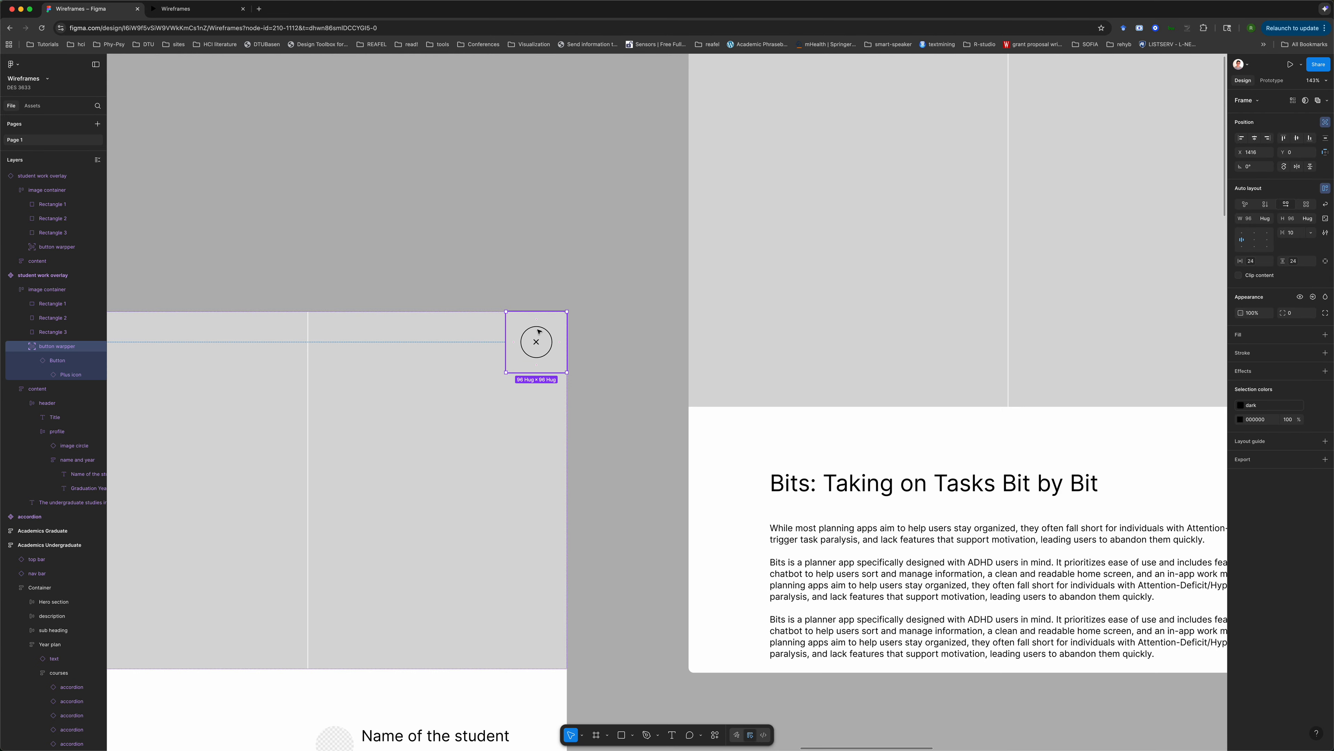
{"action": "left_click", "coordinate": [490, 208]}
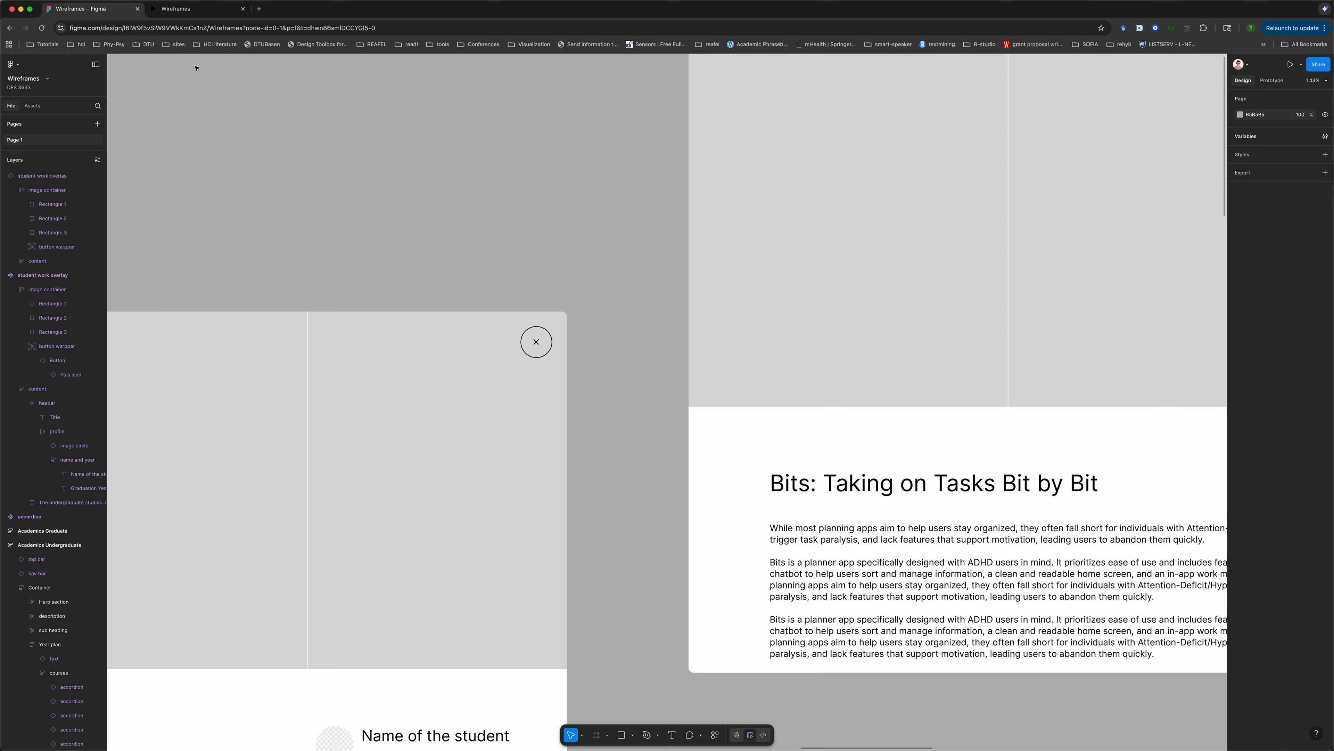
- Check the padded close button while scrolling the Bits overlay in the prototype preview, and return to the design file
{"action": "left_click", "coordinate": [194, 11]}
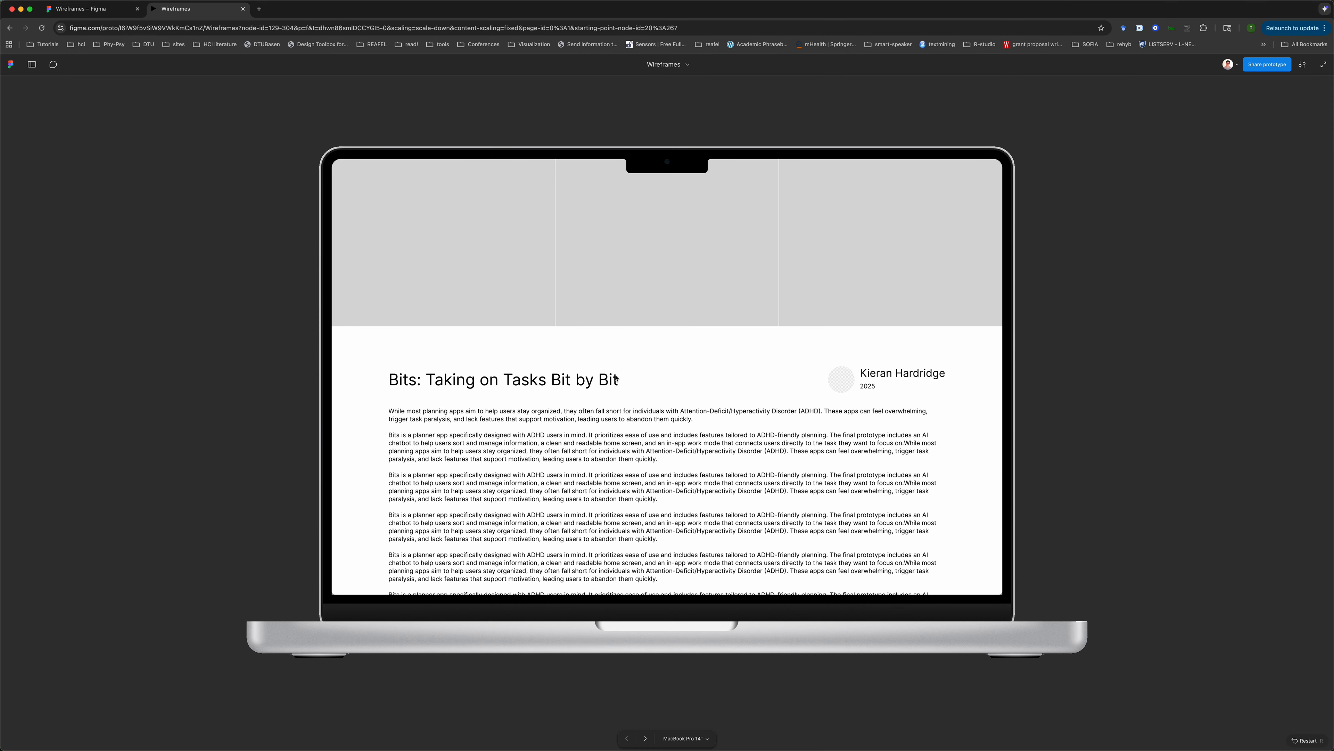
{"action": "scroll", "coordinate": [616, 377], "scroll_direction": "up", "scroll_amount": 2}
{"action": "scroll", "coordinate": [615, 377], "scroll_direction": "down", "scroll_amount": 2}
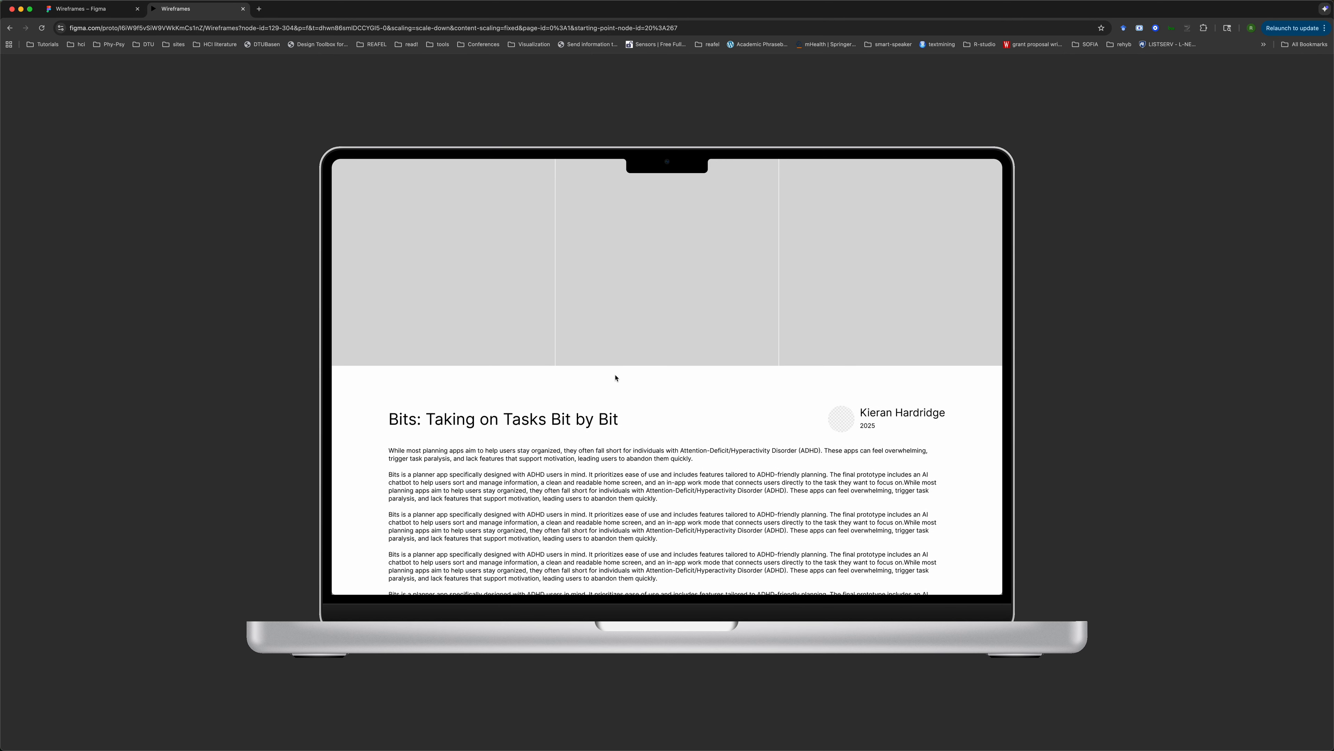
{"action": "scroll", "coordinate": [616, 377], "scroll_direction": "up", "scroll_amount": 1}
{"action": "scroll", "coordinate": [616, 378], "scroll_direction": "up", "scroll_amount": 1}
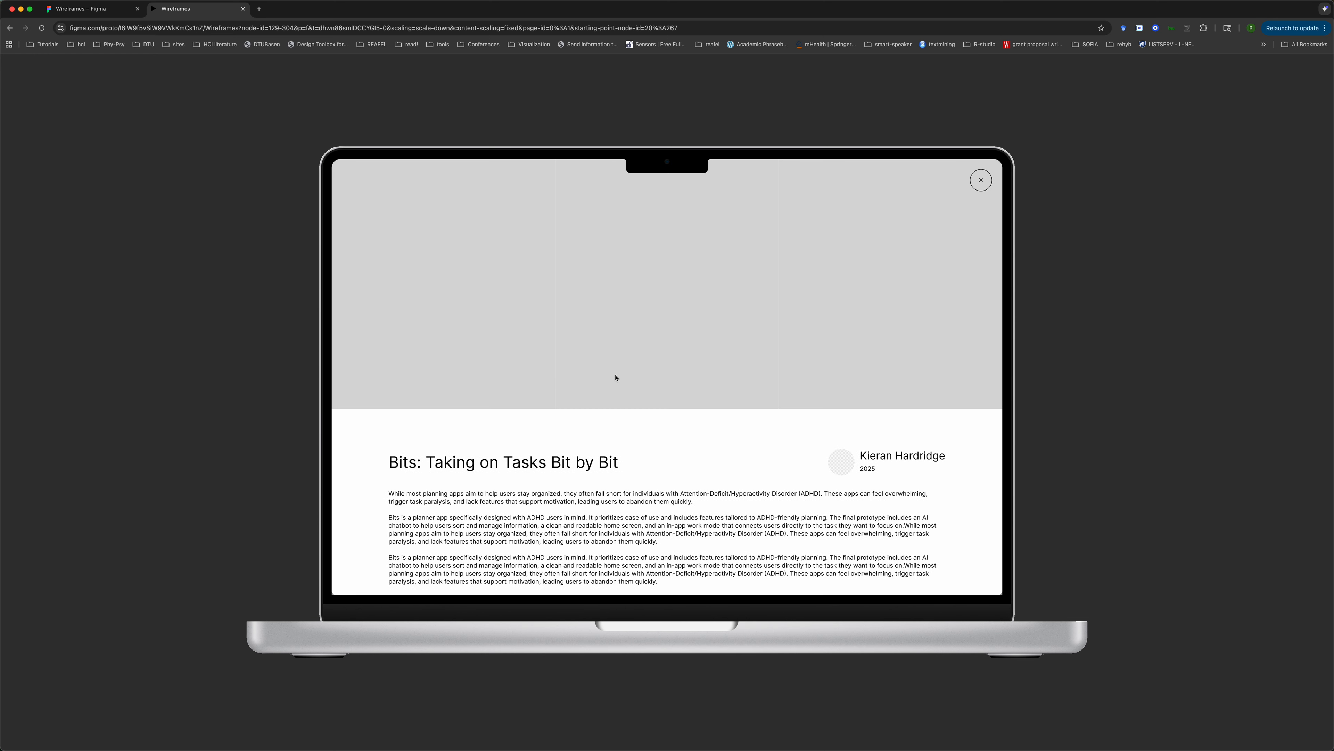
{"action": "left_click", "coordinate": [85, 9]}
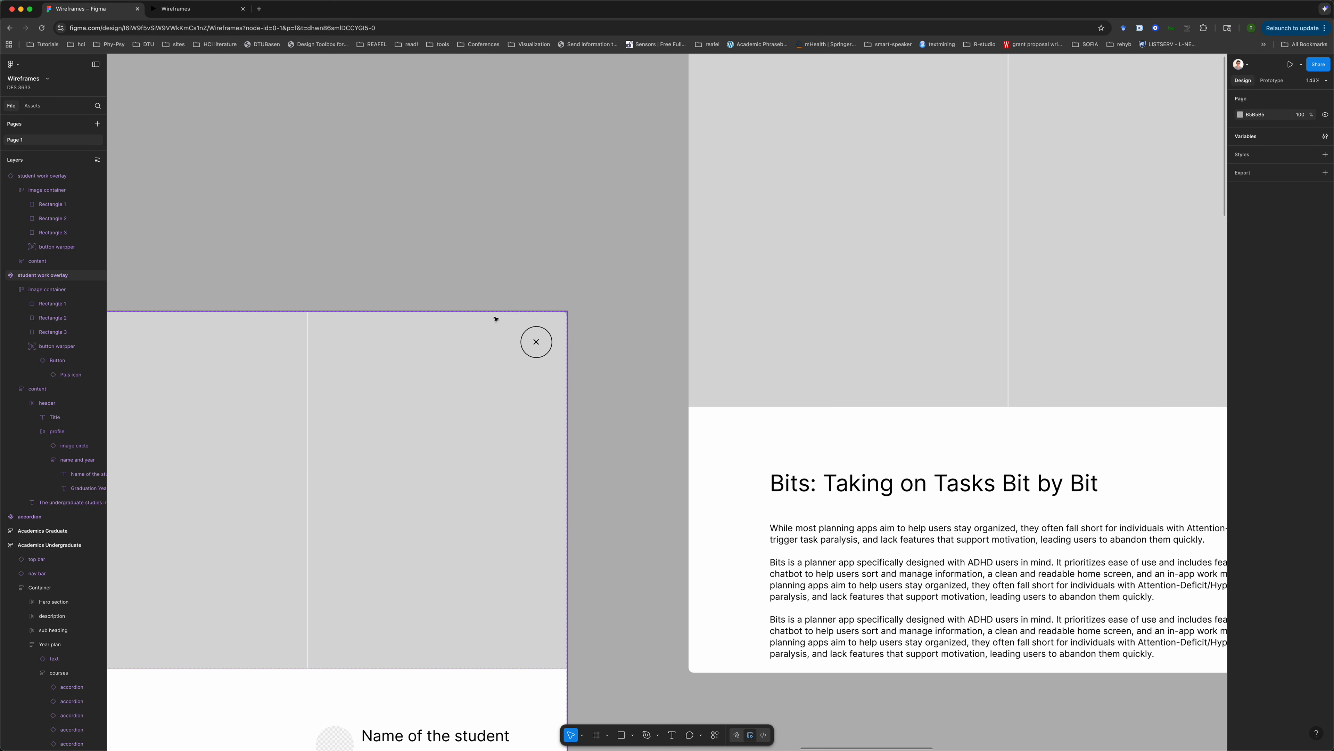
- Set the scroll position of the close button's wrapper frame to Sticky (stop at top edge)
{"action": "left_click", "coordinate": [535, 331]}
{"action": "double_click", "coordinate": [535, 331]}
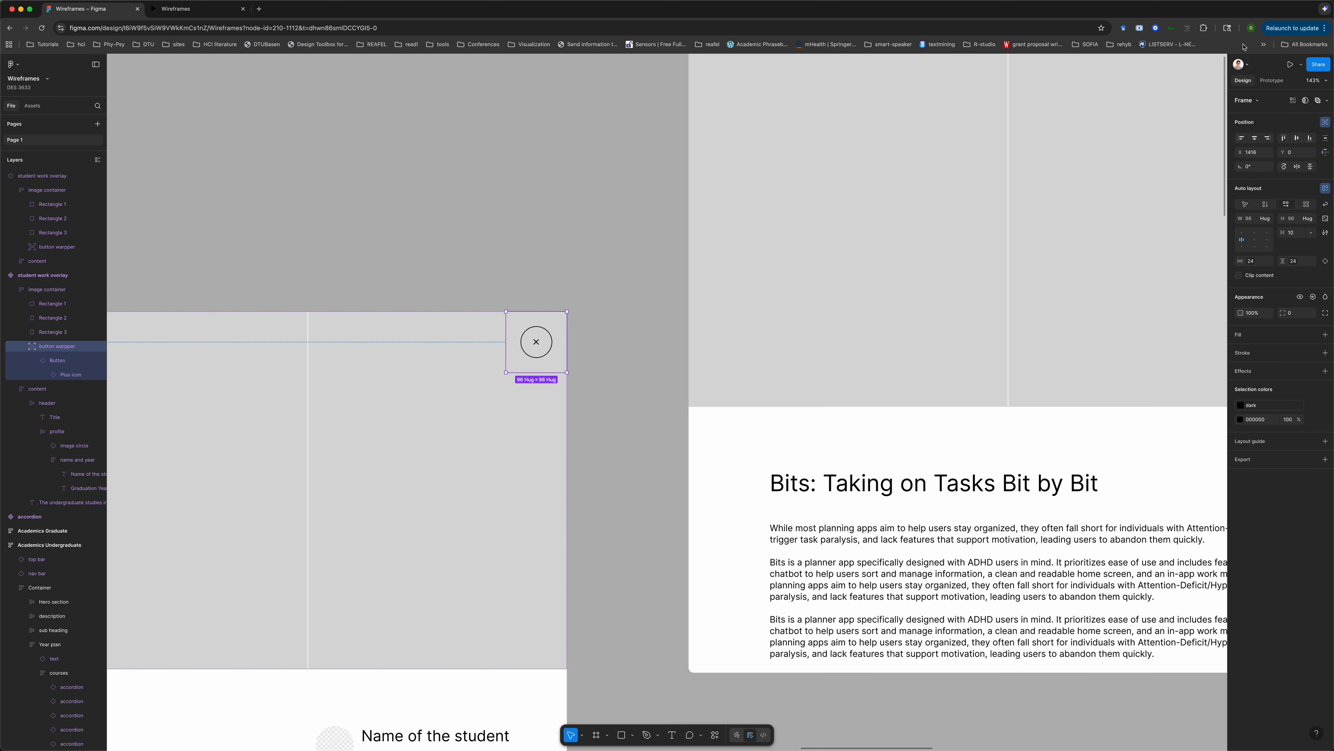
{"action": "left_click", "coordinate": [1274, 81]}
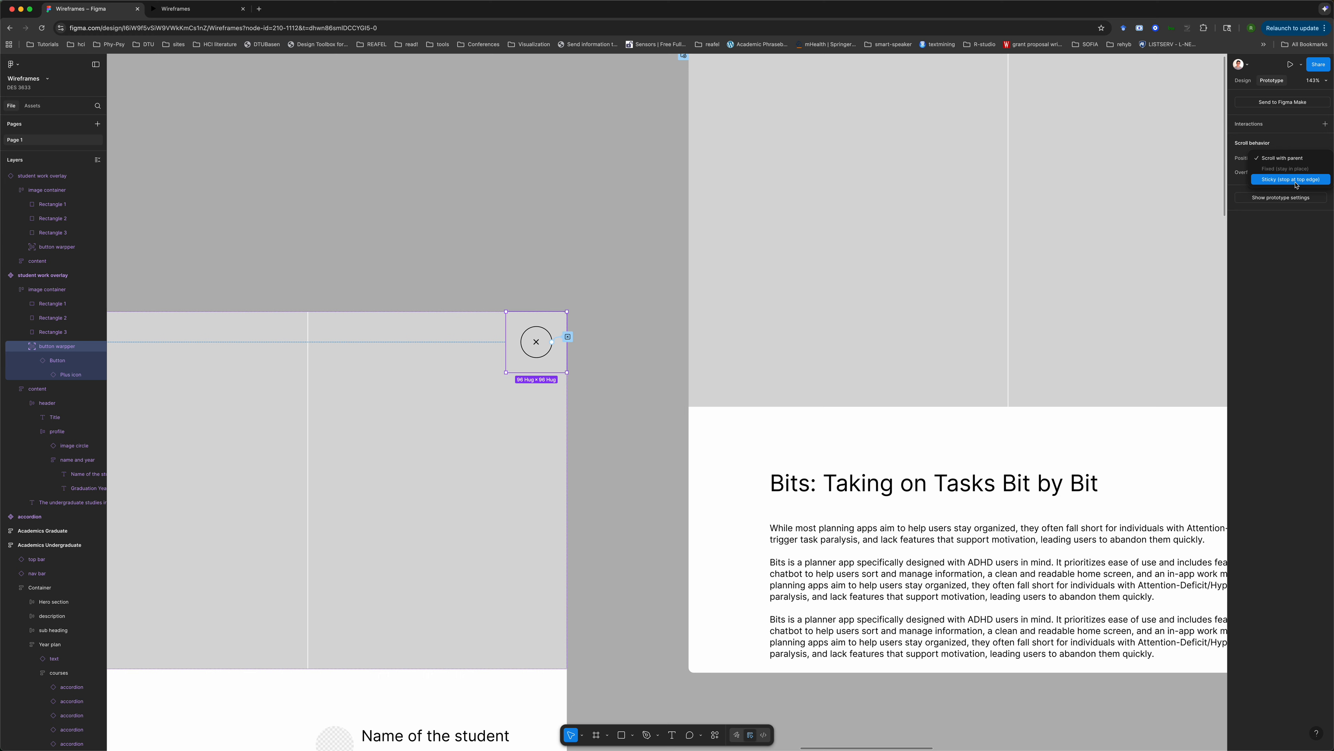
{"action": "left_click", "coordinate": [603, 207]}
- Test the sticky close button in the prototype preview by scrolling the Bits overlay repeatedly through its full length
{"action": "left_click", "coordinate": [208, 10]}
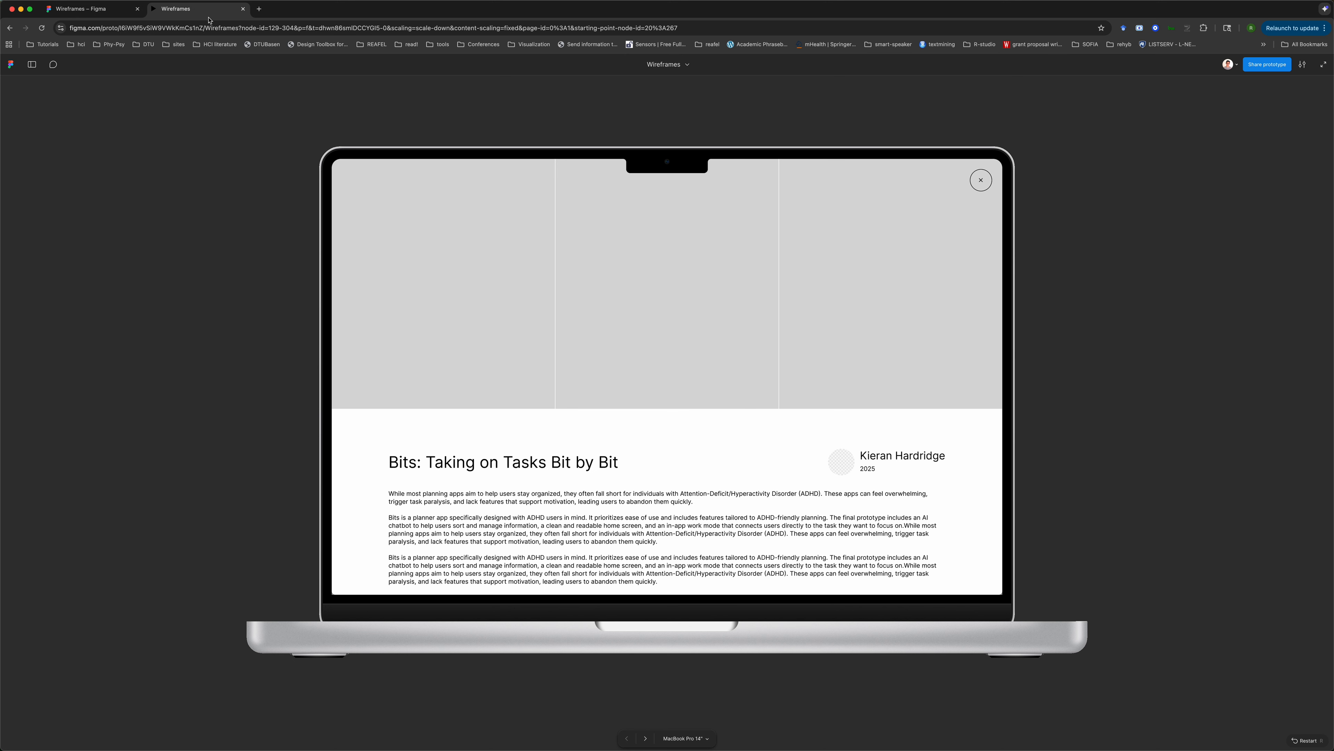
{"action": "scroll", "coordinate": [679, 381], "scroll_direction": "down", "scroll_amount": 5}
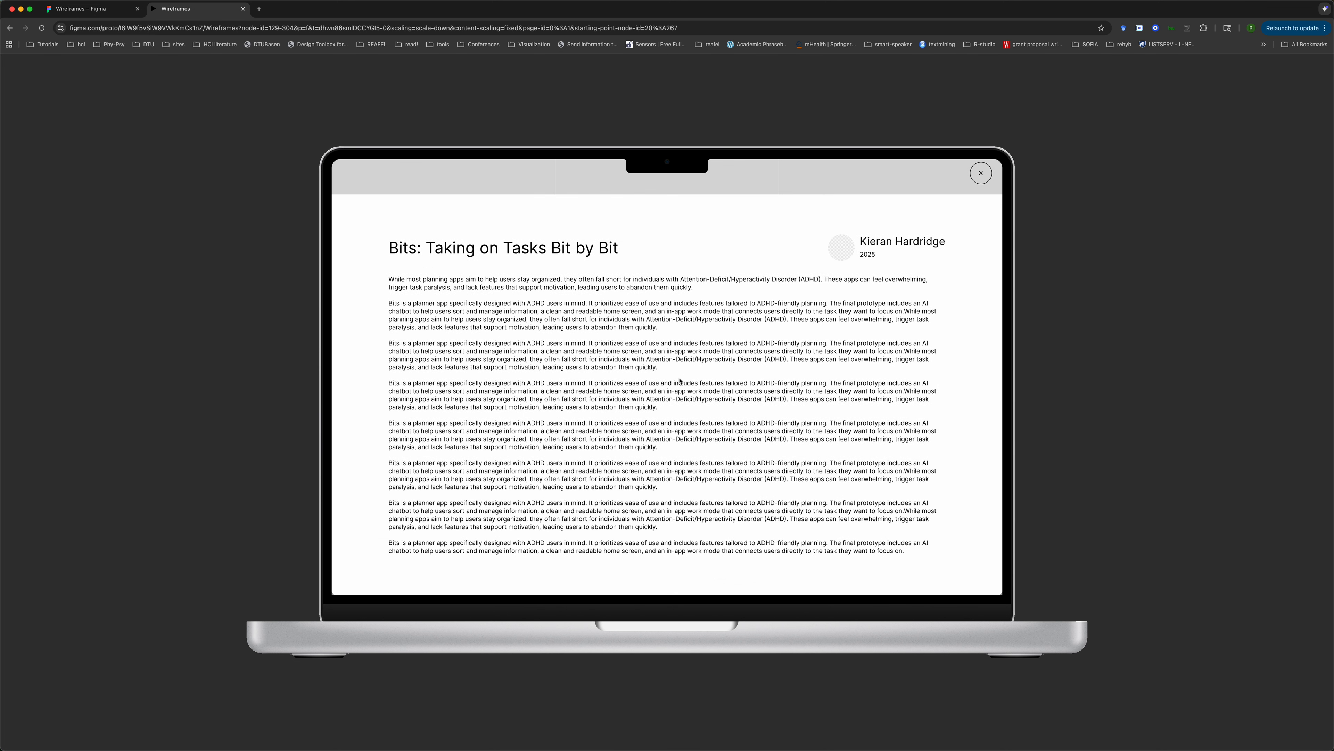
{"action": "scroll", "coordinate": [680, 381], "scroll_direction": "up", "scroll_amount": 5}
{"action": "scroll", "coordinate": [680, 381], "scroll_direction": "down", "scroll_amount": 5}
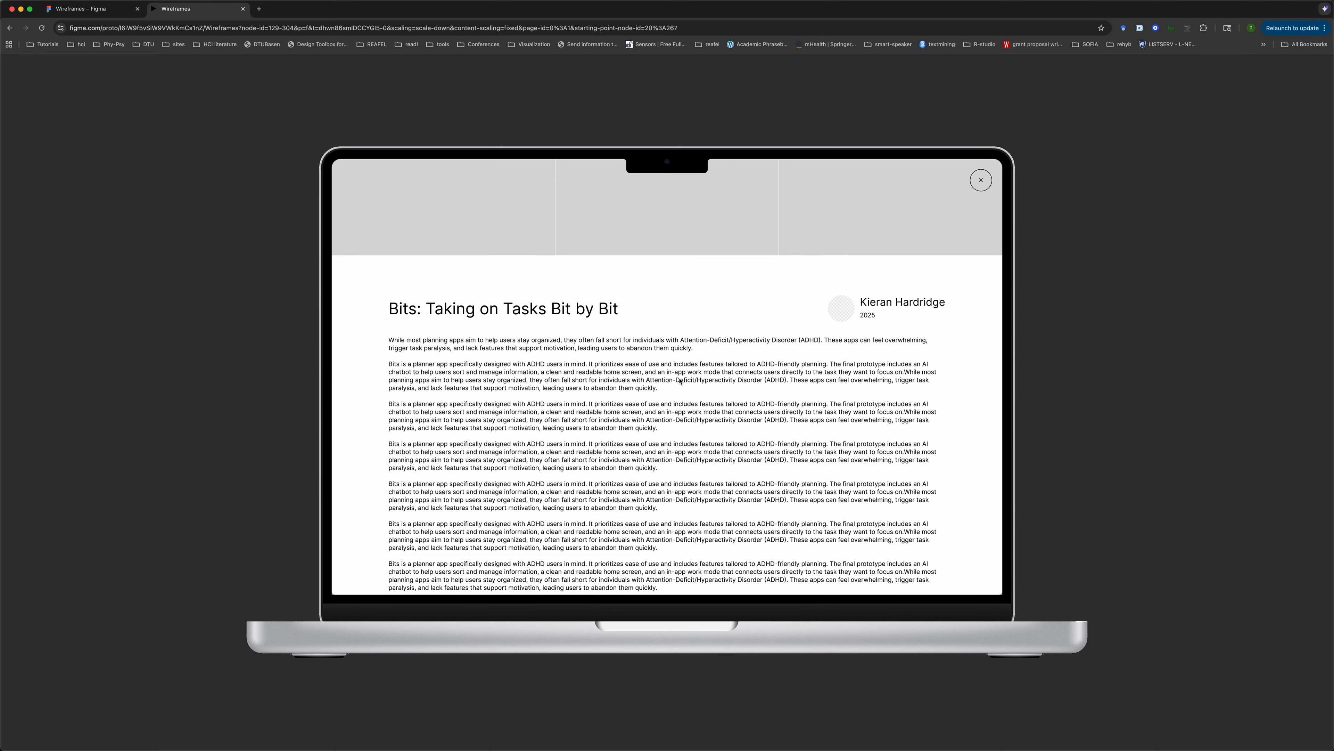
{"action": "scroll", "coordinate": [680, 381], "scroll_direction": "up", "scroll_amount": 2}
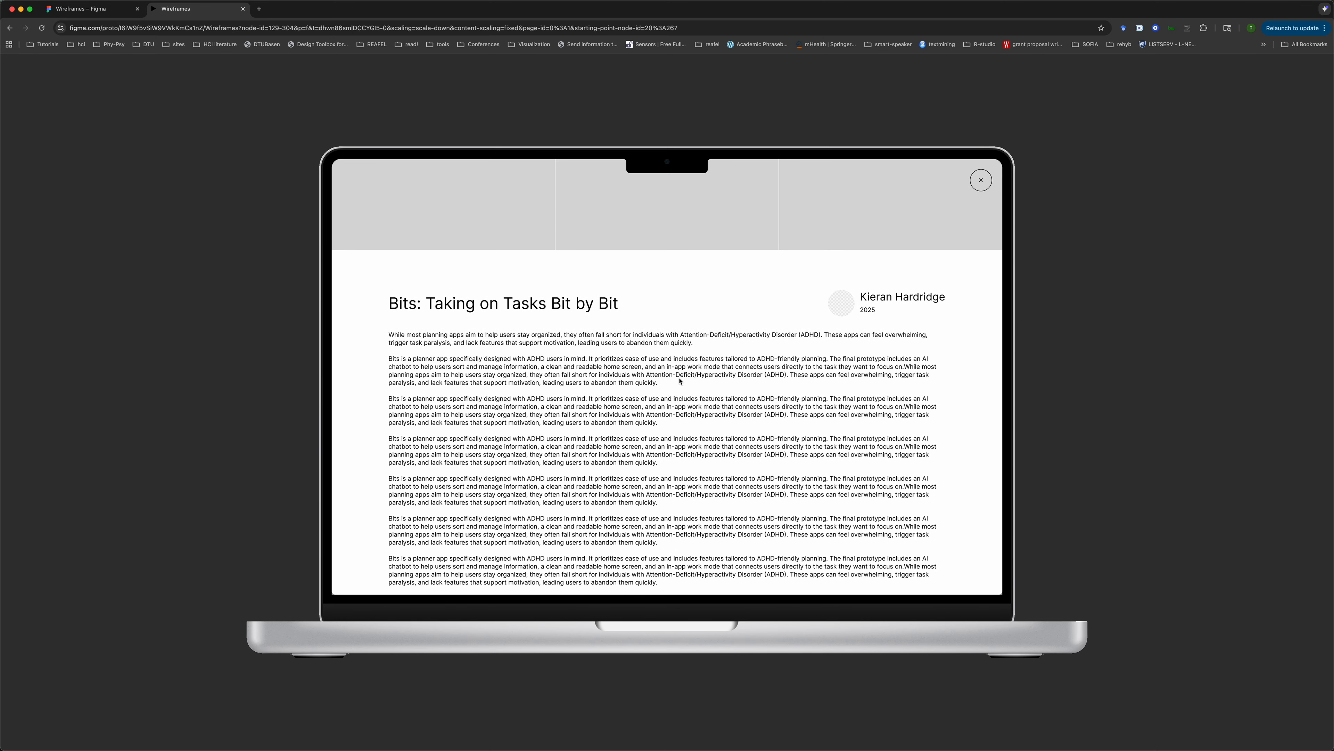
{"action": "scroll", "coordinate": [680, 381], "scroll_direction": "down", "scroll_amount": 3}
{"action": "scroll", "coordinate": [679, 381], "scroll_direction": "up", "scroll_amount": 5}
{"action": "scroll", "coordinate": [680, 381], "scroll_direction": "down", "scroll_amount": 4}
{"action": "scroll", "coordinate": [680, 382], "scroll_direction": "up", "scroll_amount": 5}
{"action": "scroll", "coordinate": [975, 278], "scroll_direction": "down", "scroll_amount": 5}
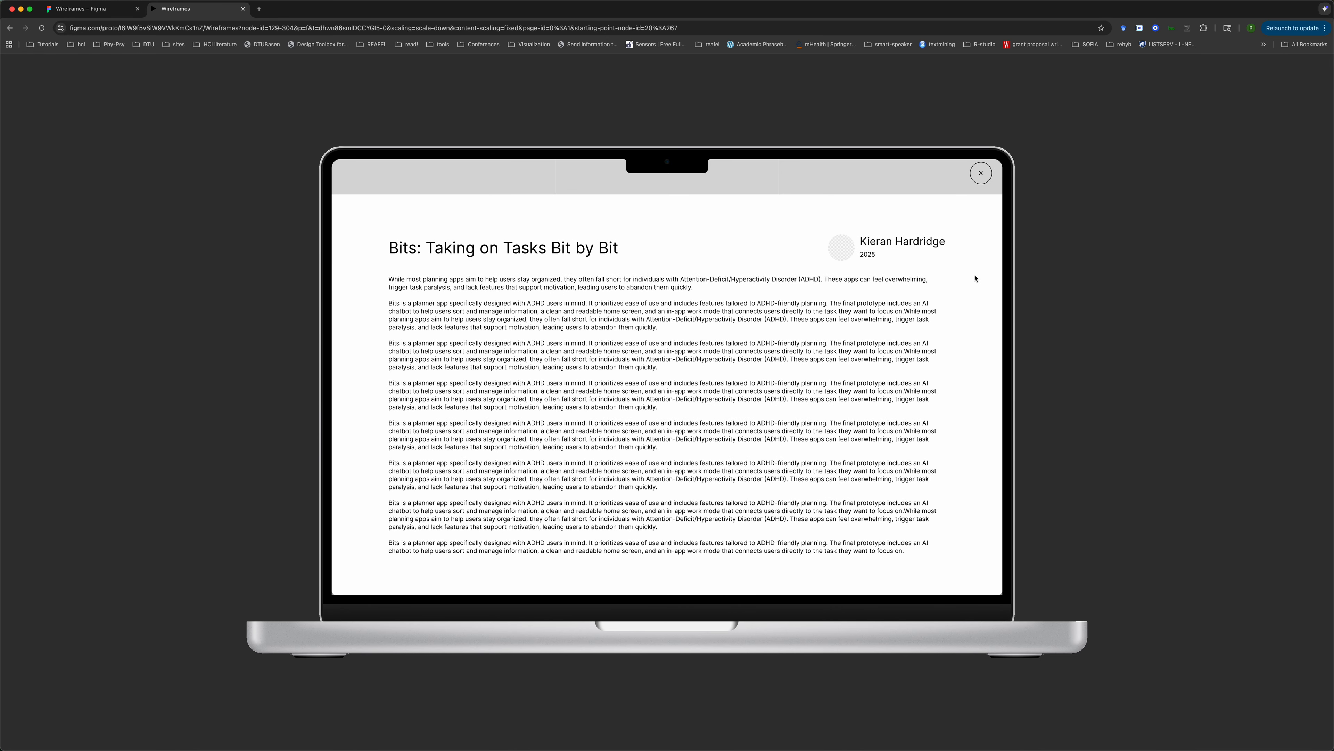
{"action": "scroll", "coordinate": [975, 279], "scroll_direction": "up", "scroll_amount": 5}
{"action": "scroll", "coordinate": [975, 279], "scroll_direction": "down", "scroll_amount": 7}
{"action": "scroll", "coordinate": [975, 279], "scroll_direction": "up", "scroll_amount": 7}
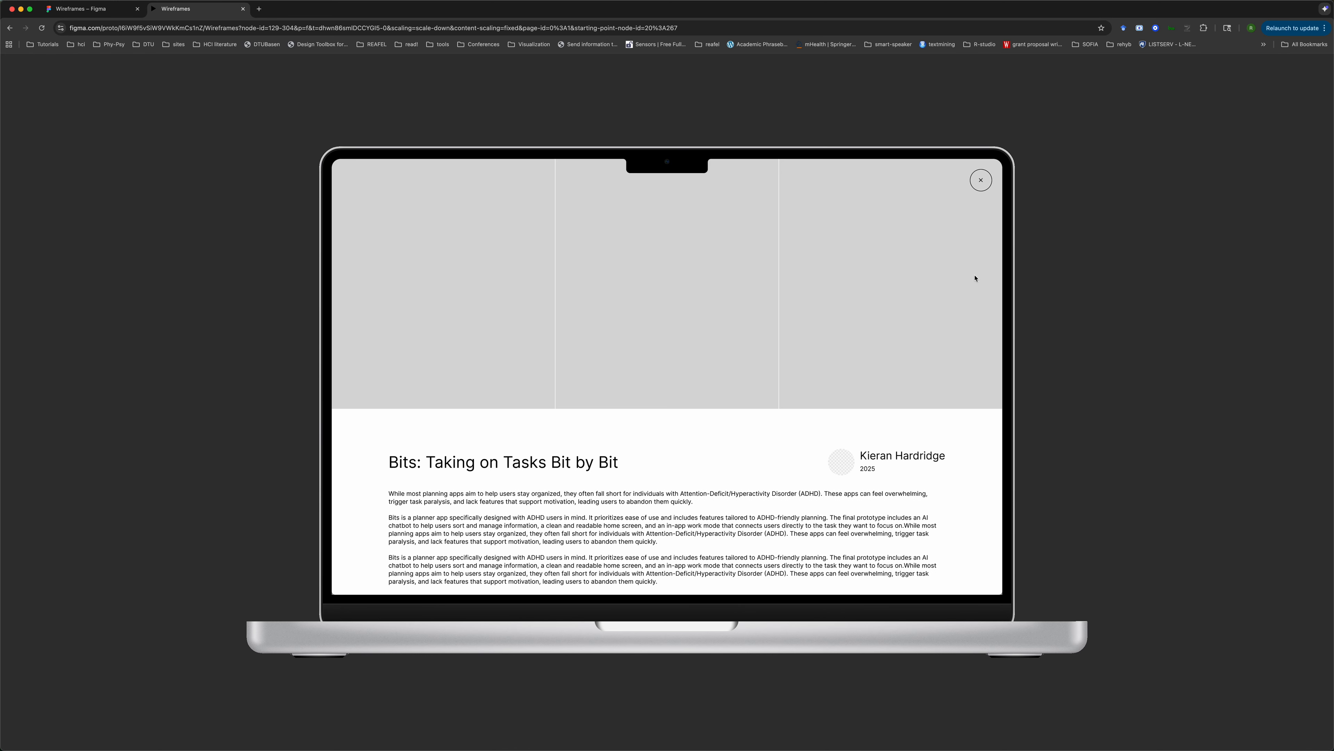
{"action": "scroll", "coordinate": [975, 279], "scroll_direction": "down", "scroll_amount": 4}
{"action": "scroll", "coordinate": [975, 278], "scroll_direction": "up", "scroll_amount": 4}
{"action": "scroll", "coordinate": [975, 279], "scroll_direction": "down", "scroll_amount": 5}
{"action": "scroll", "coordinate": [975, 279], "scroll_direction": "up", "scroll_amount": 5}
{"action": "scroll", "coordinate": [792, 384], "scroll_direction": "down", "scroll_amount": 5}
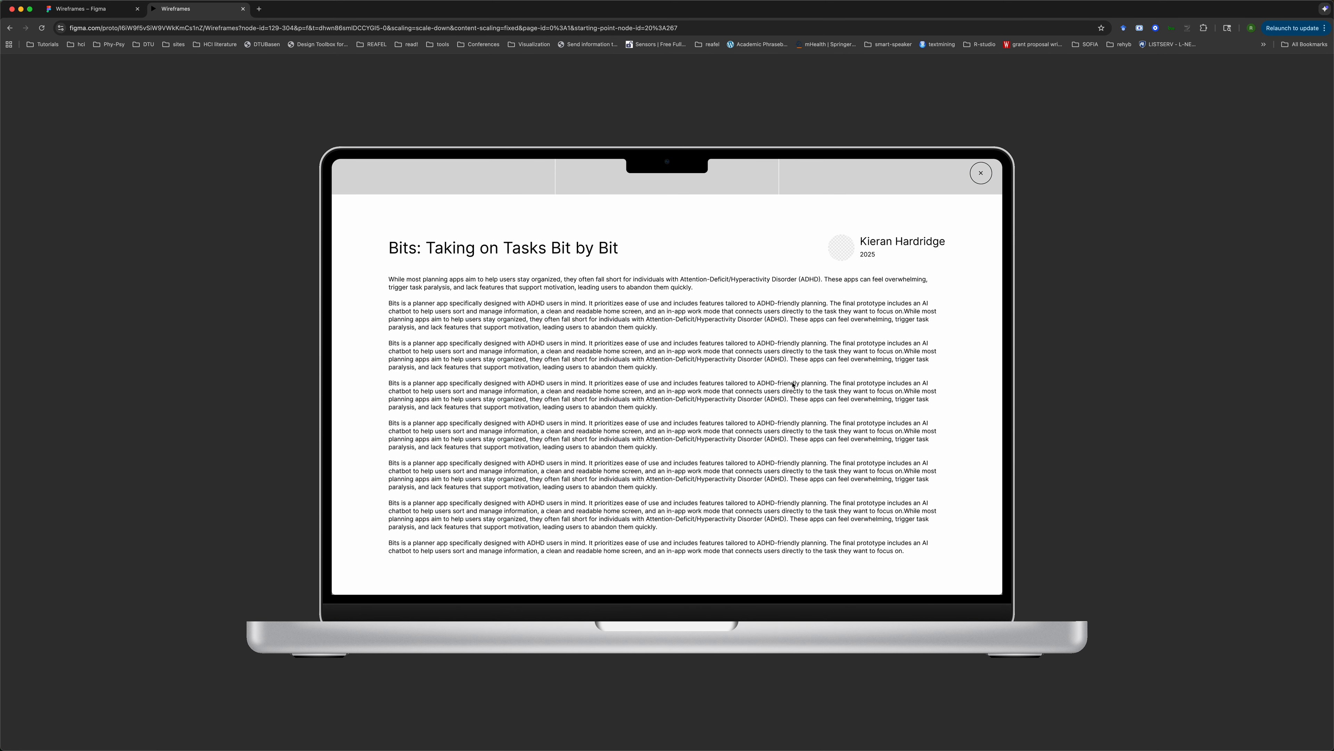
{"action": "scroll", "coordinate": [793, 384], "scroll_direction": "up", "scroll_amount": 5}
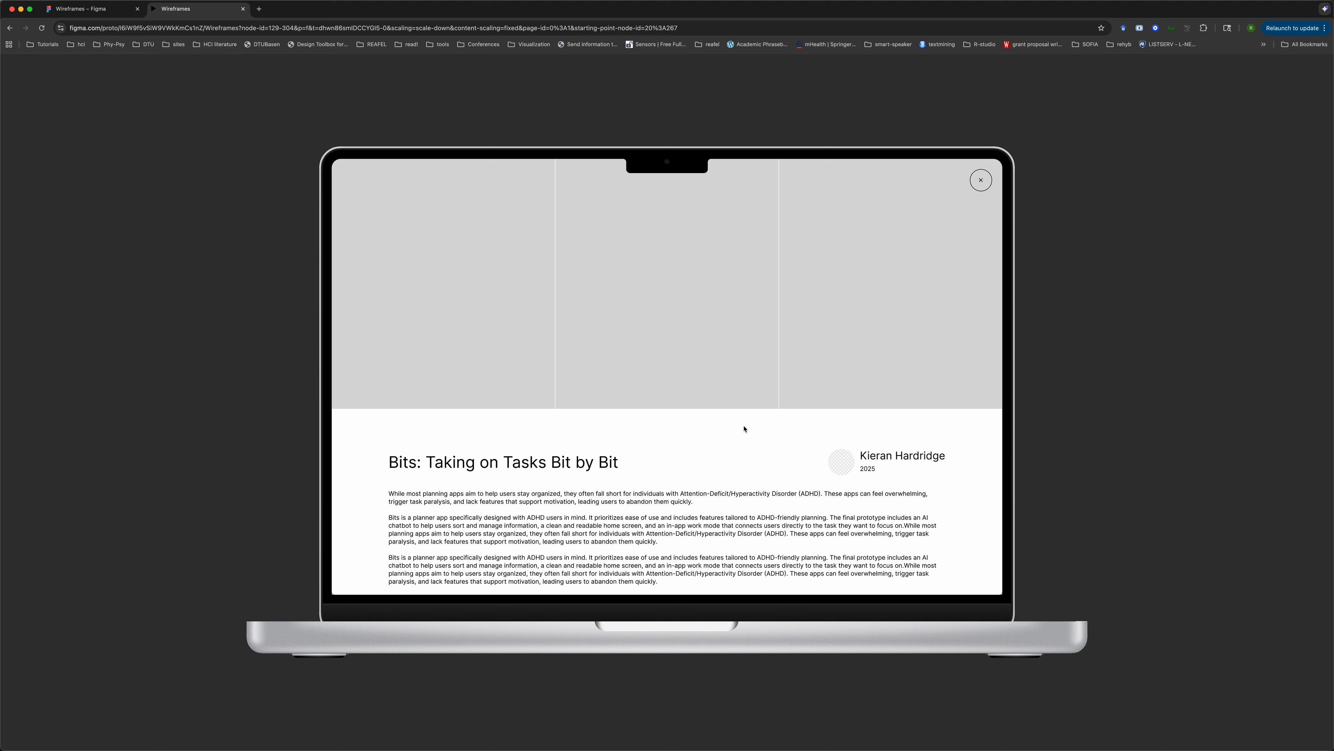
- Test closing the Bits overlay with its round button, reopening it from the Bits card, scrolling it, and closing it again
{"action": "left_click", "coordinate": [980, 179]}
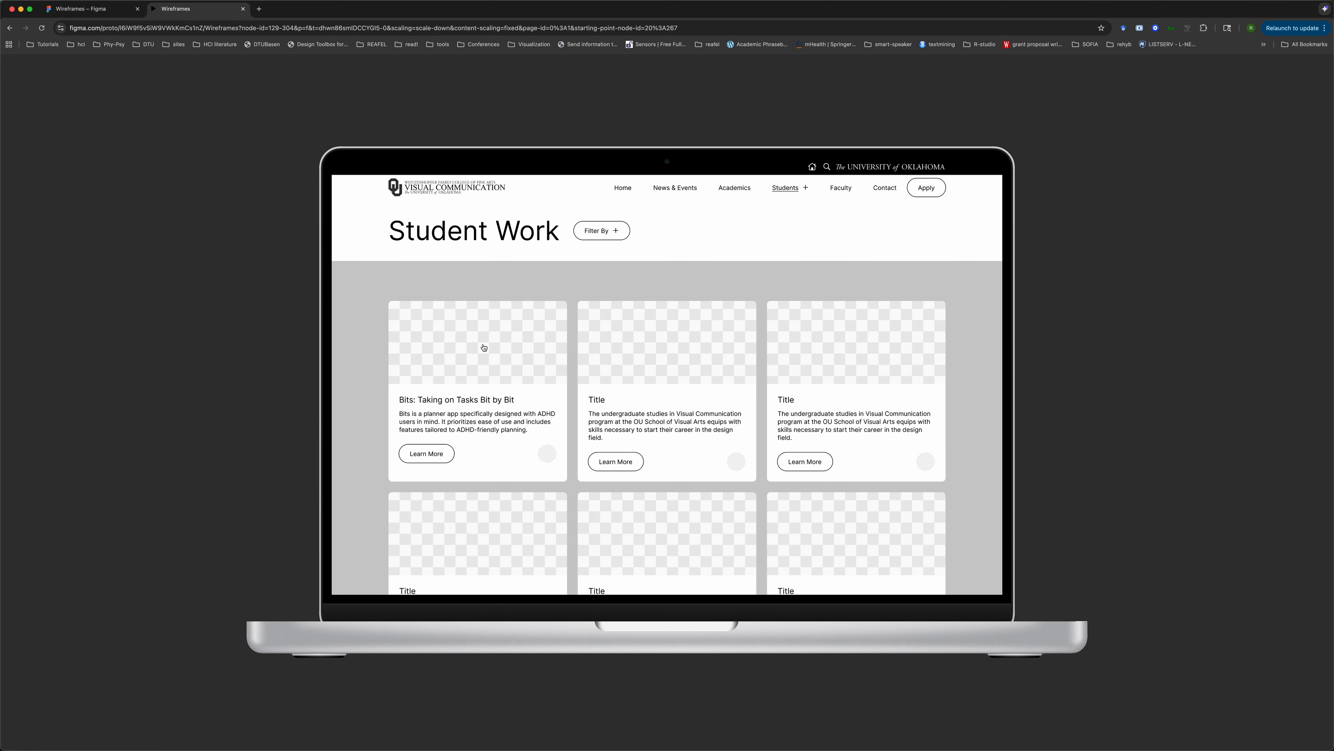
{"action": "left_click", "coordinate": [484, 348]}
{"action": "scroll", "coordinate": [749, 382], "scroll_direction": "down", "scroll_amount": 5}
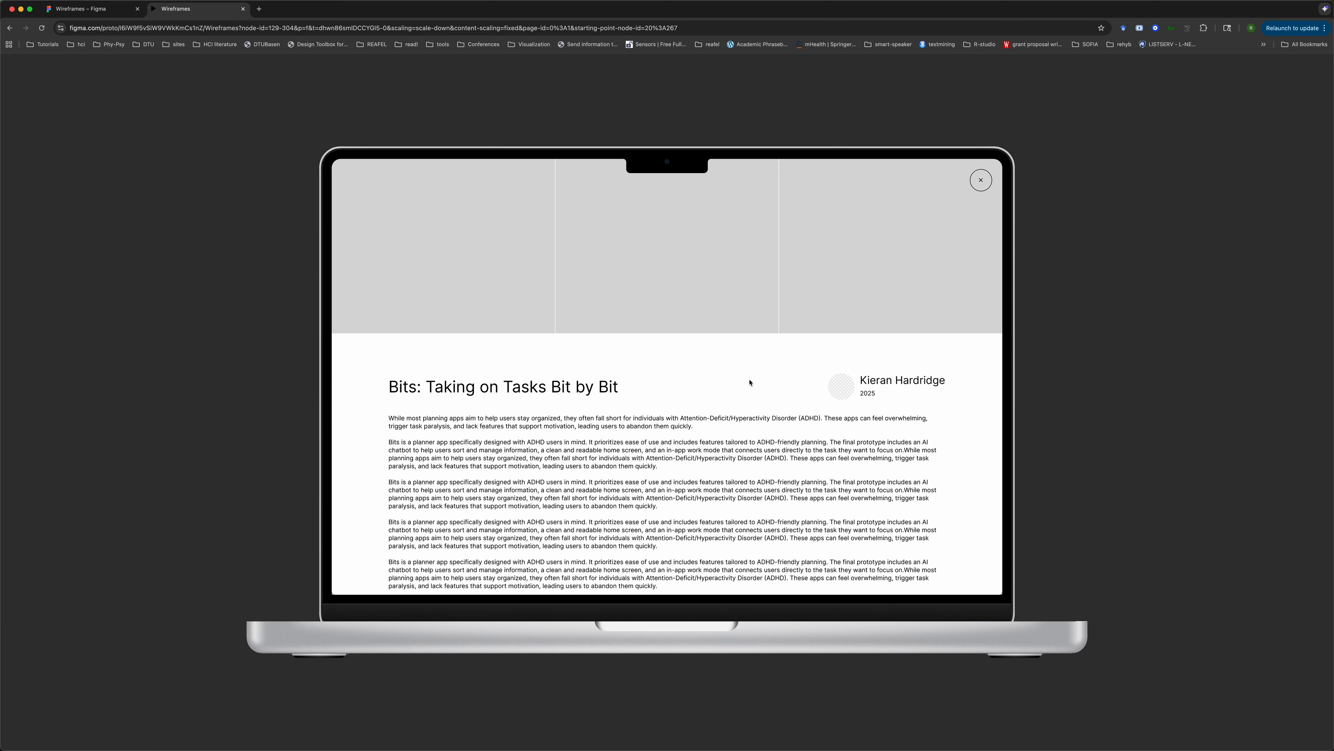
{"action": "scroll", "coordinate": [749, 382], "scroll_direction": "up", "scroll_amount": 5}
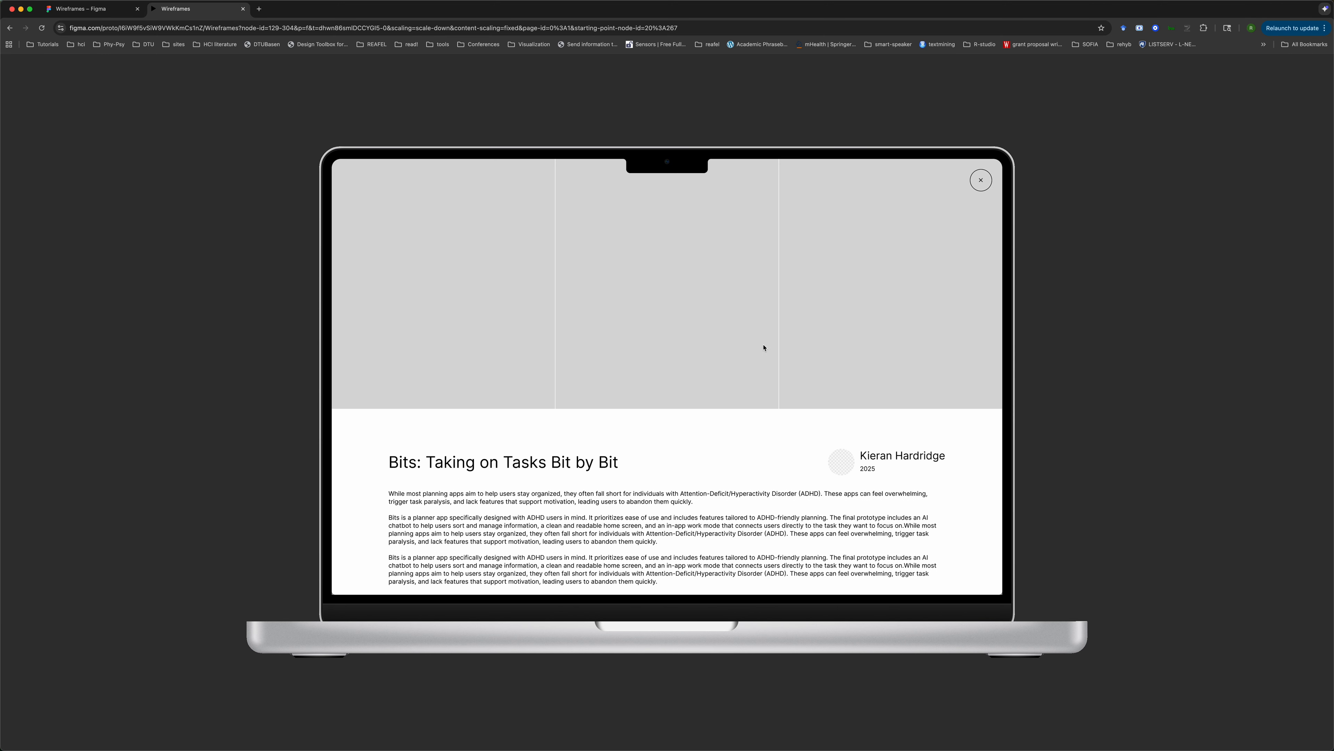
{"action": "left_click", "coordinate": [981, 181]}
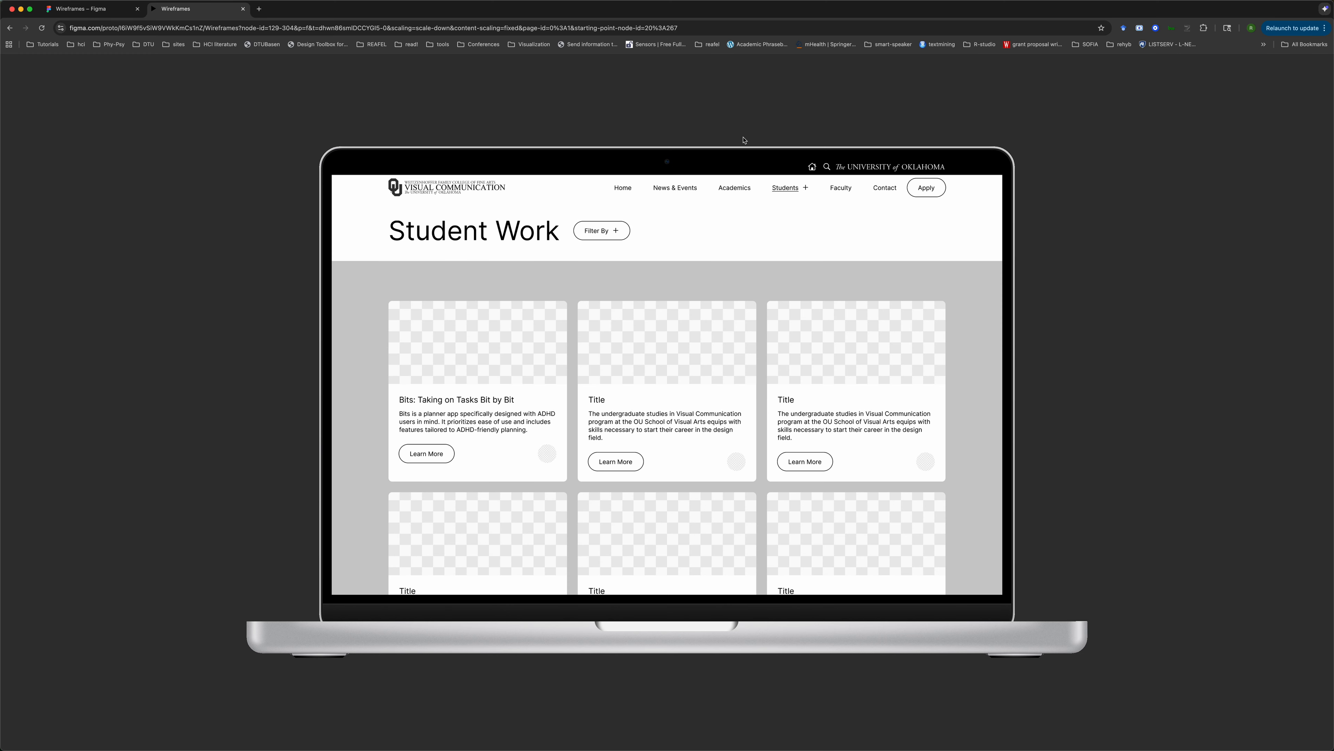
- Test the two placeholder cards beside the Bits card on the Student Work page for interactions
{"action": "left_click", "coordinate": [654, 372]}
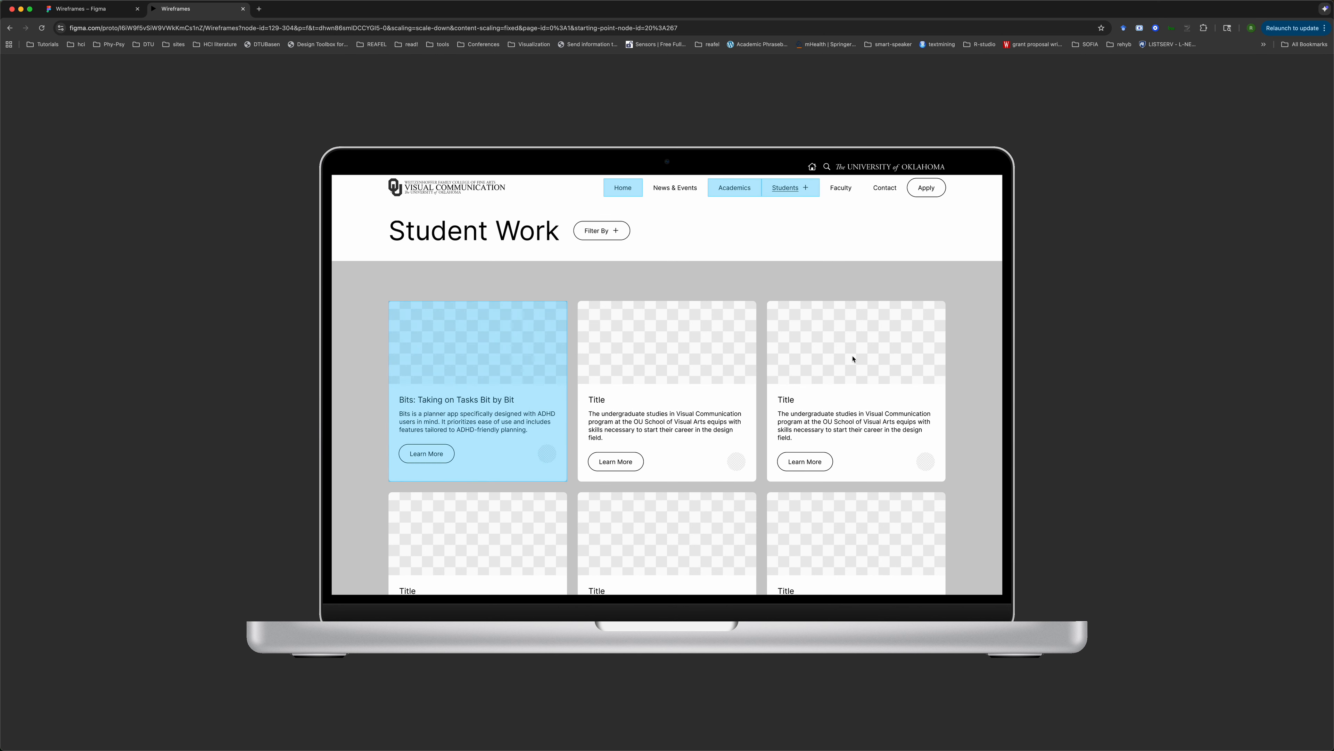
{"action": "left_click", "coordinate": [858, 388]}
{"action": "left_click", "coordinate": [659, 398]}
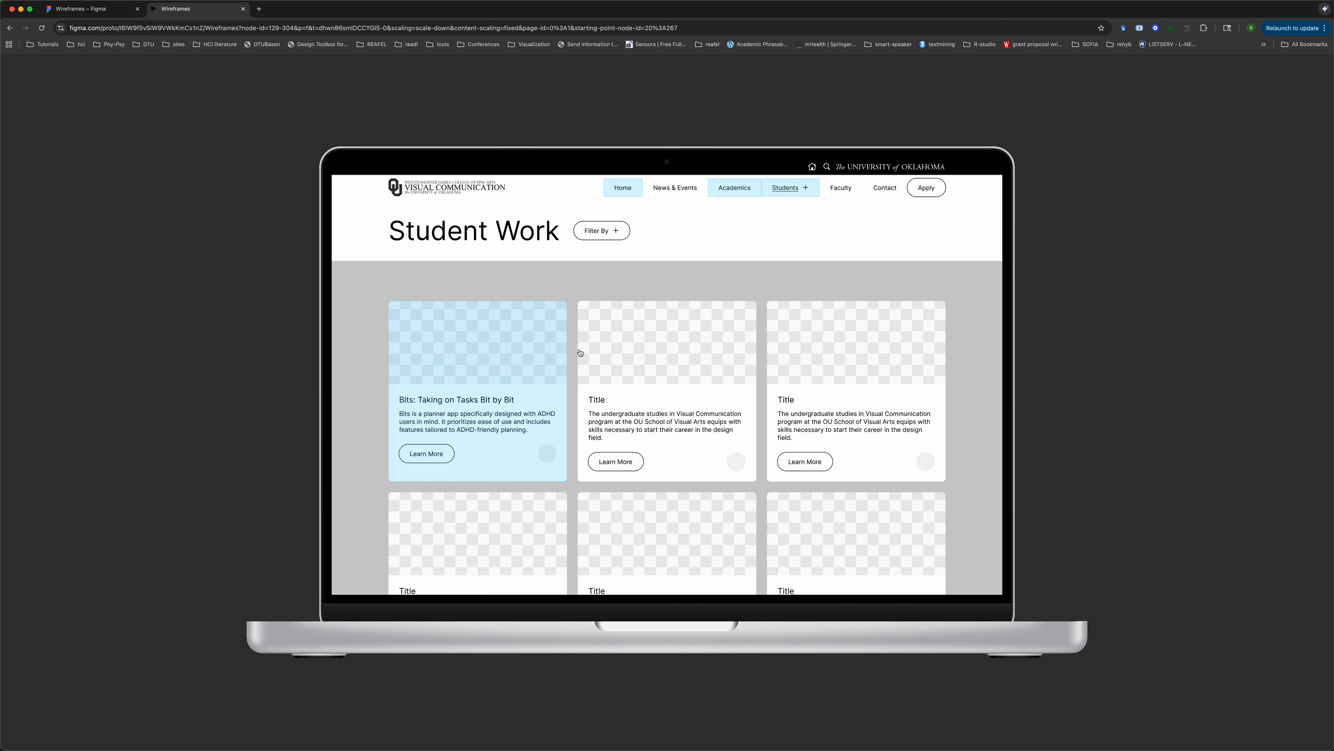
{"action": "left_click", "coordinate": [680, 362]}
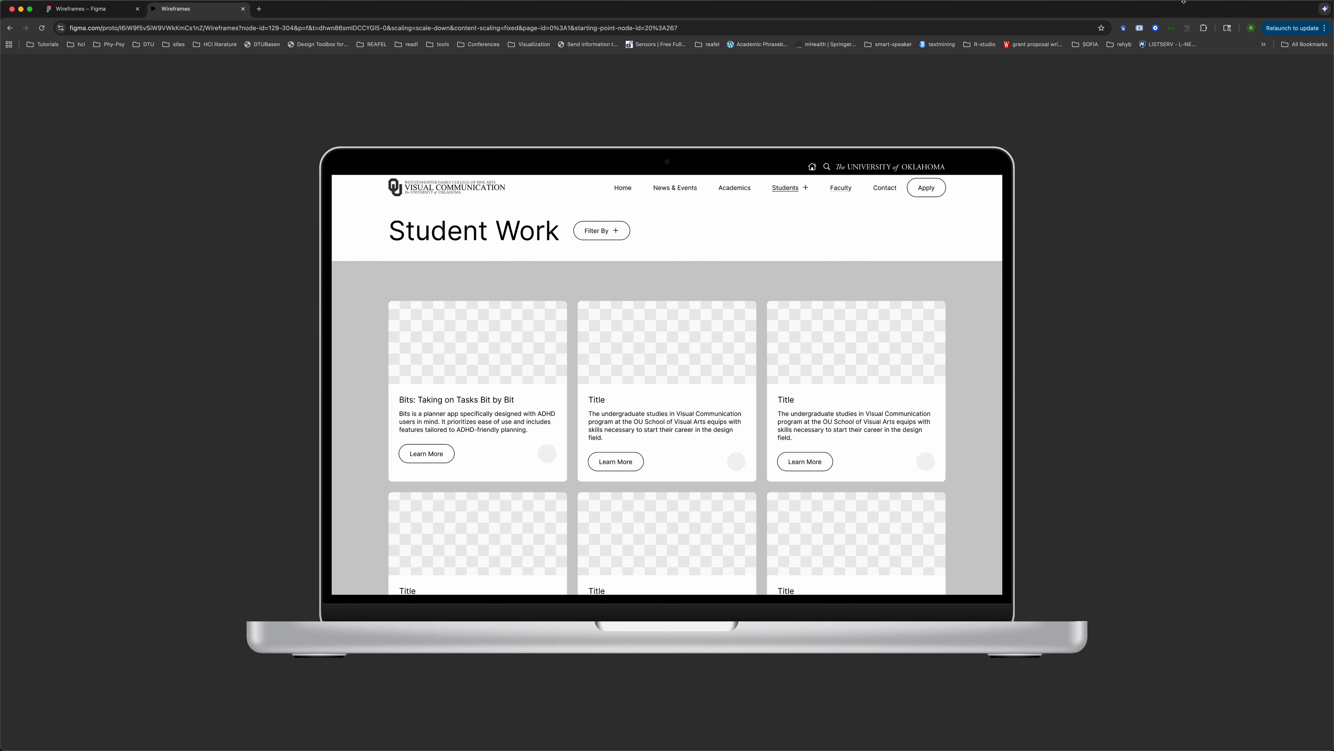